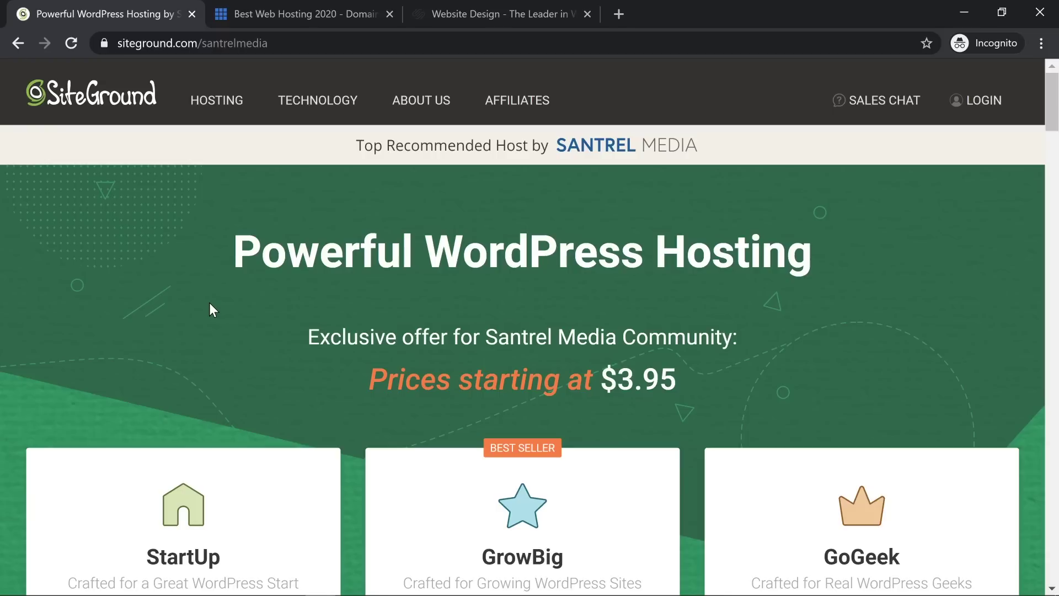
- Examine the special and regular monthly prices of SiteGround's StartUp WordPress hosting plan
scroll(210, 303, "down", 2)
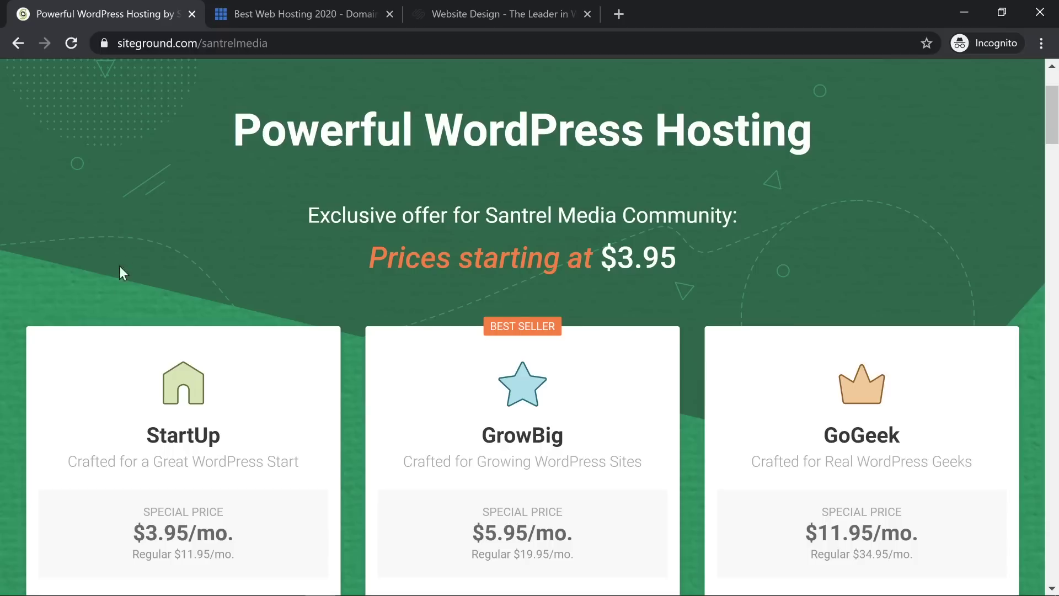
scroll(244, 260, "down", 5)
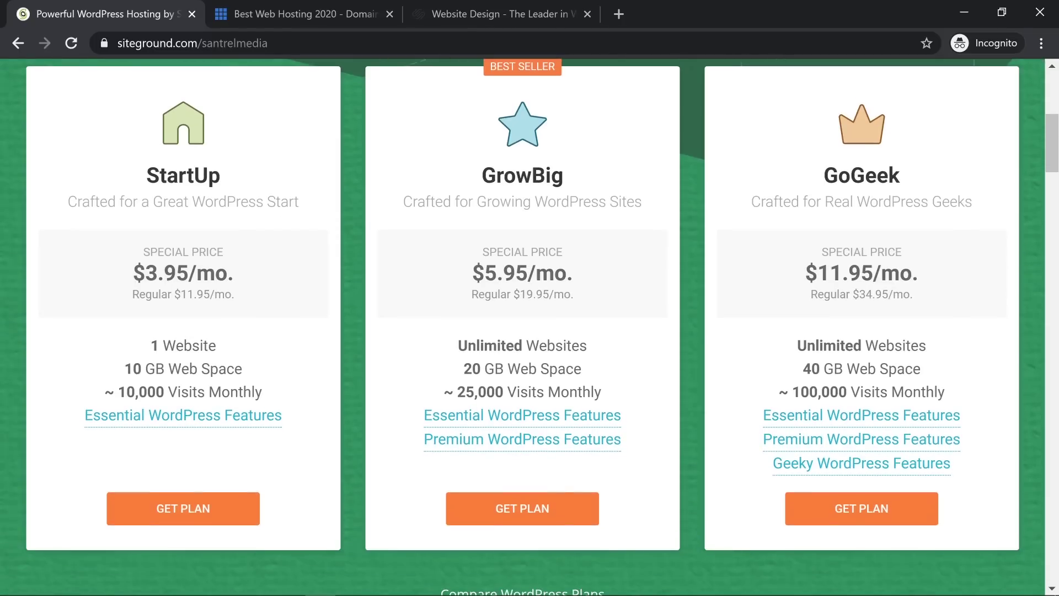
left_click_drag(133, 272, 228, 273)
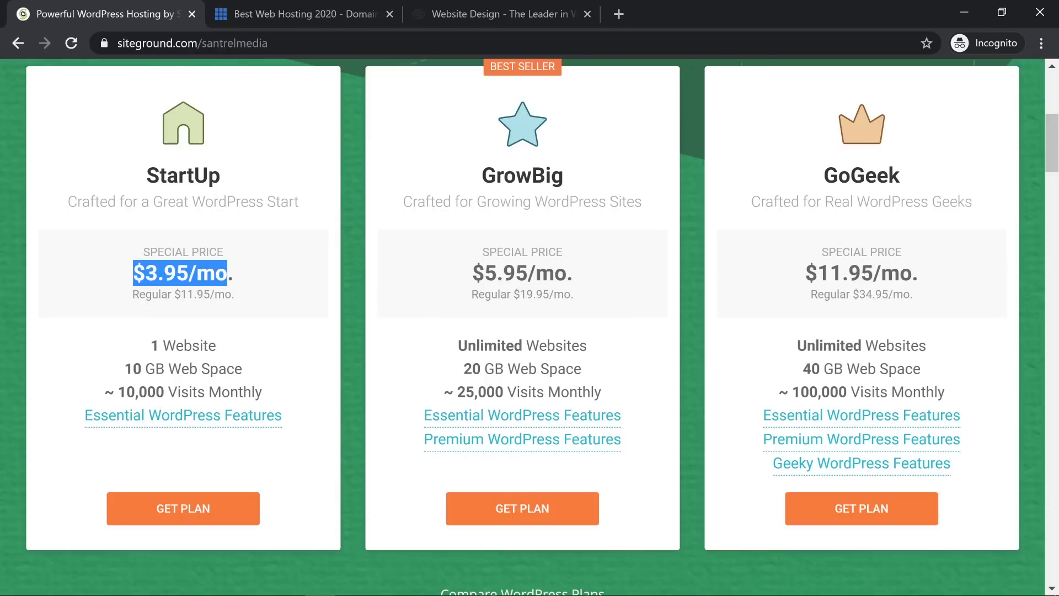
left_click(244, 284)
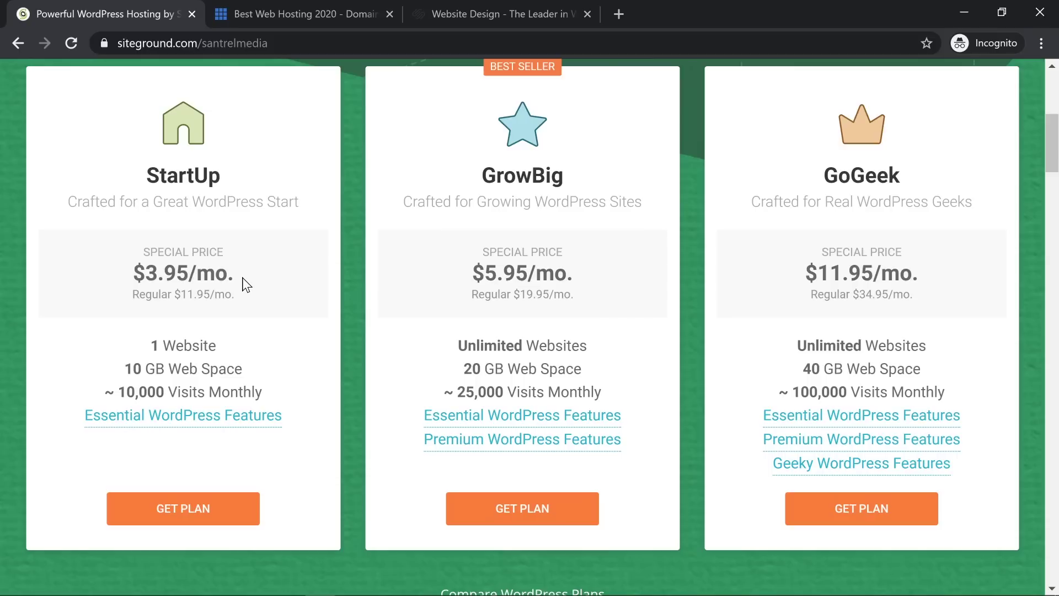
left_click_drag(172, 294, 232, 294)
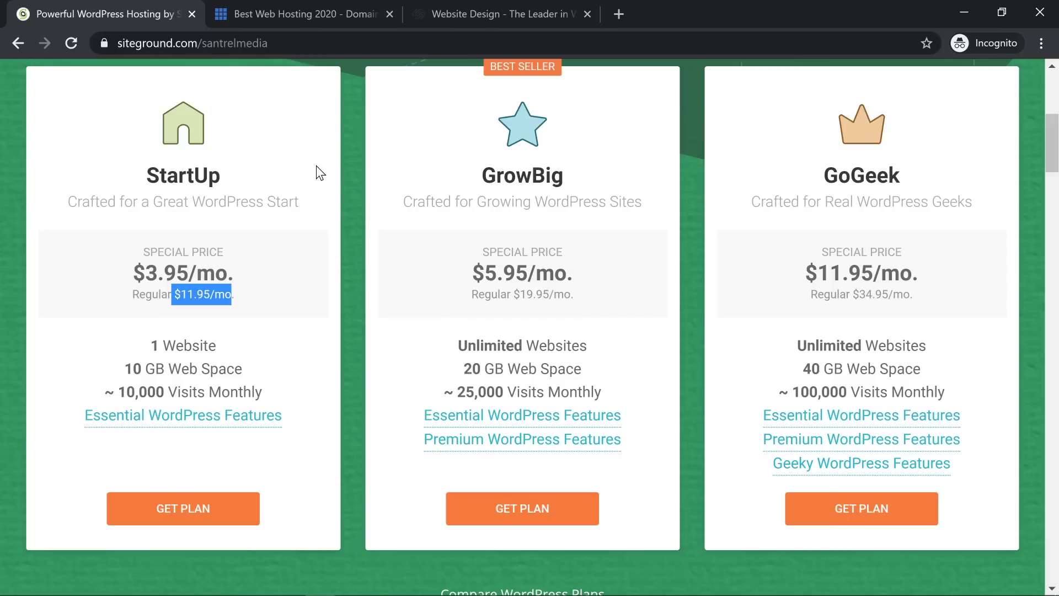
- Compare SiteGround's hosting plans with the Bluehost and Squarespace offers, returning to the StartUp special price
left_click(305, 12)
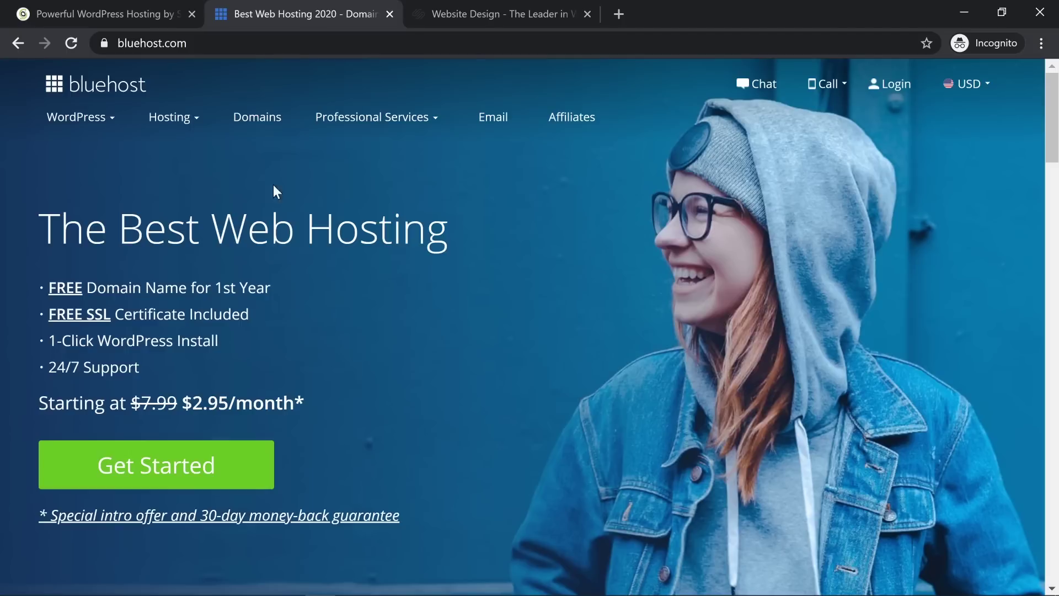
left_click(118, 15)
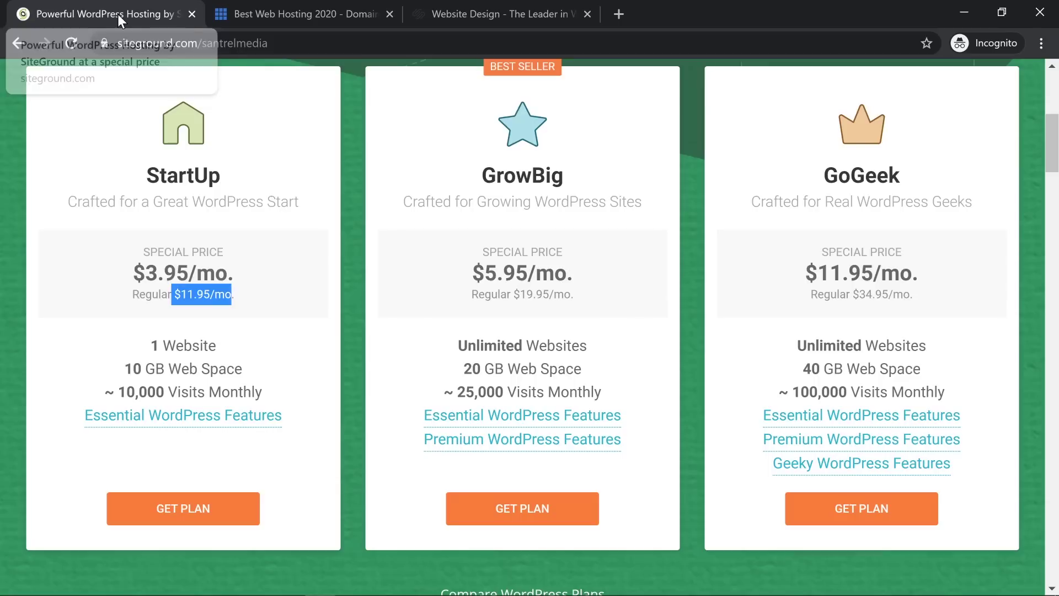
left_click(322, 230)
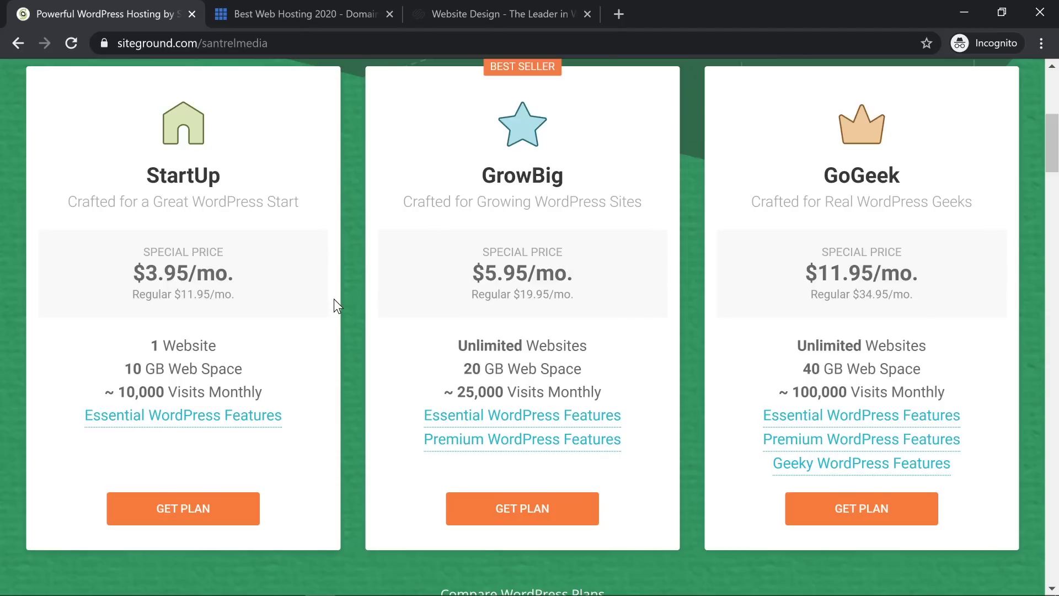
scroll(333, 301, "up", 1)
scroll(333, 299, "down", 1)
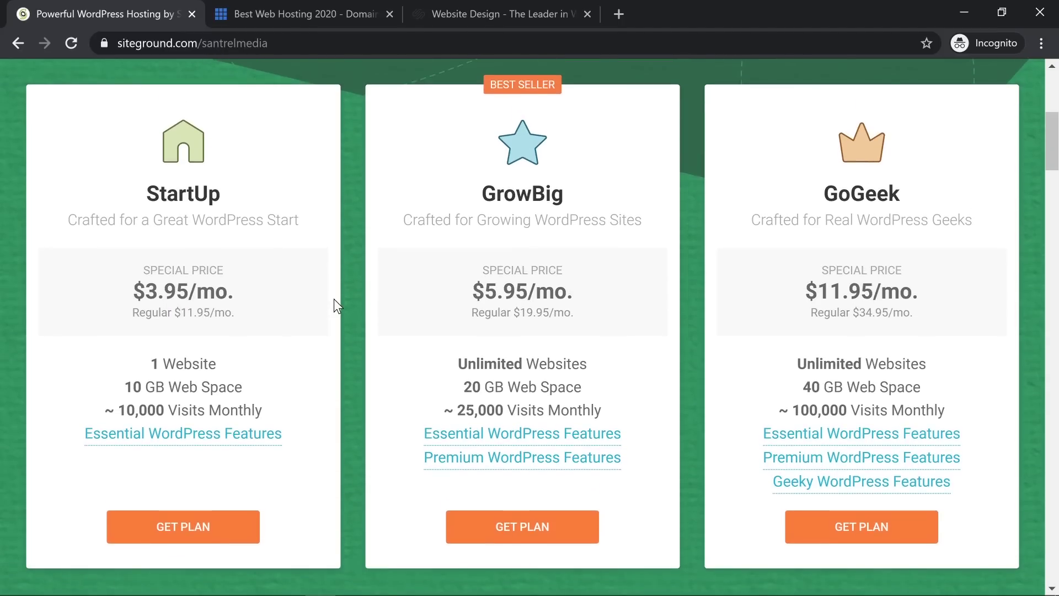
left_click(482, 12)
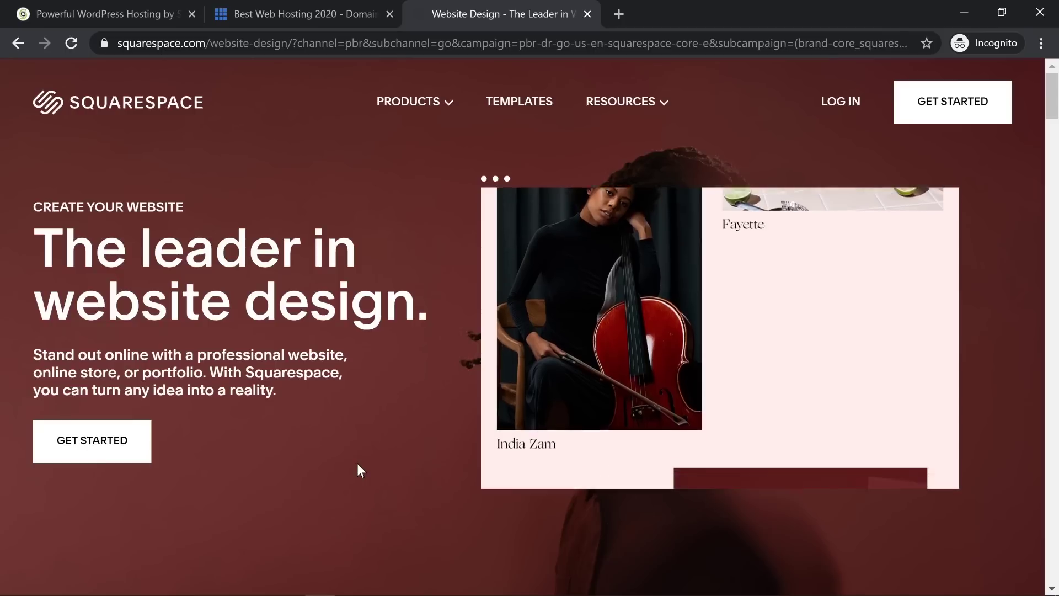
left_click(66, 11)
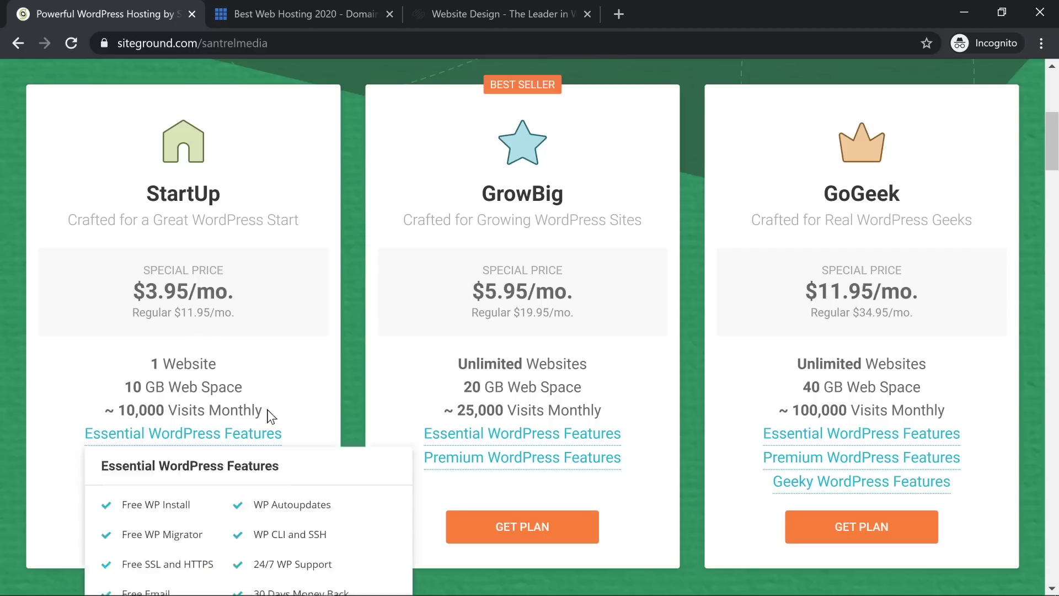
left_click_drag(146, 291, 215, 291)
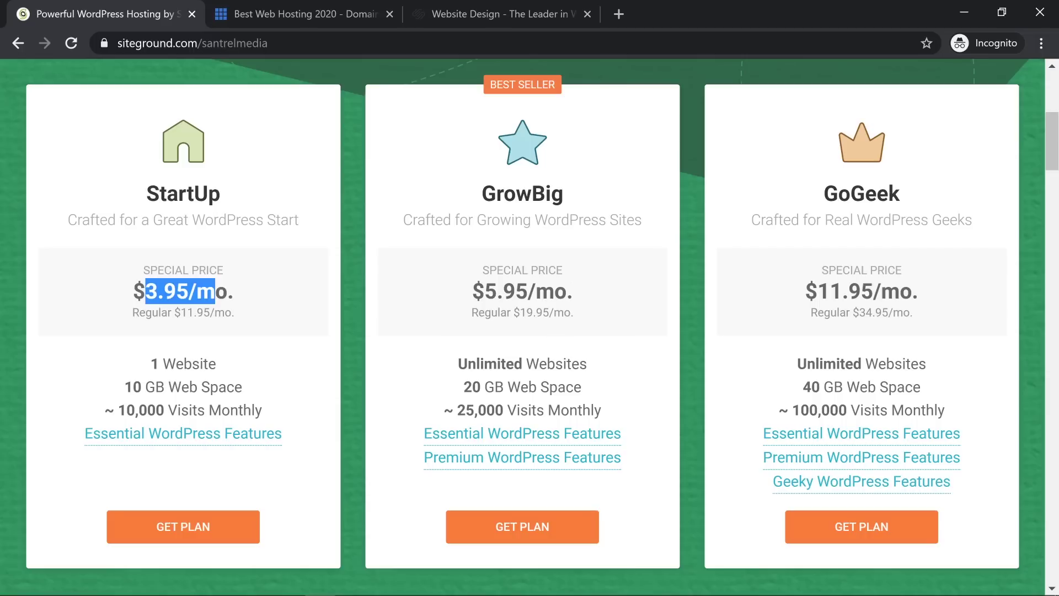
- Order the GrowBig hosting plan and continue to the domain selection form
left_click(501, 529)
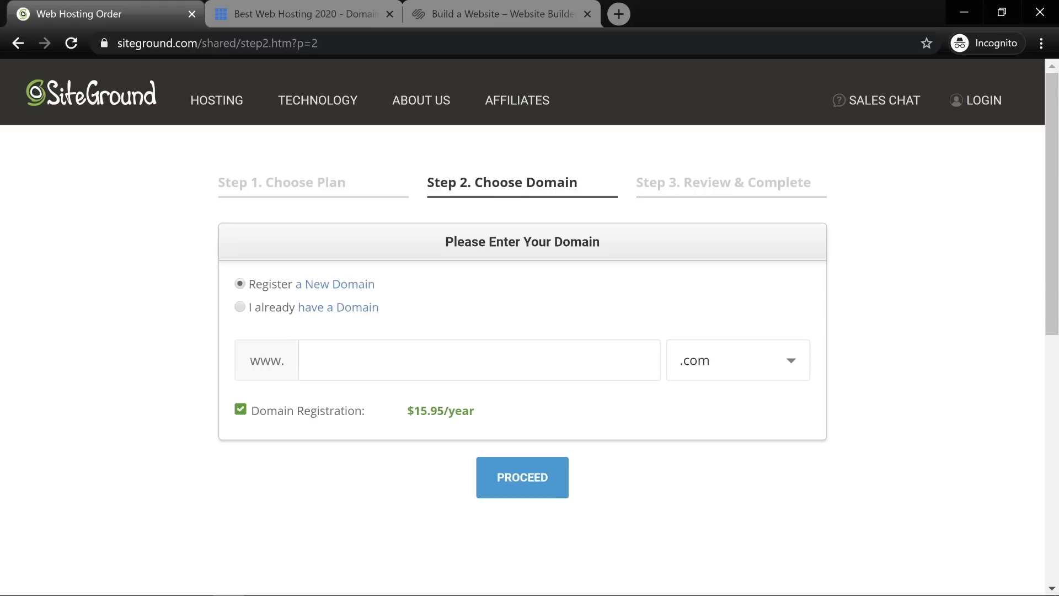
left_click(312, 360)
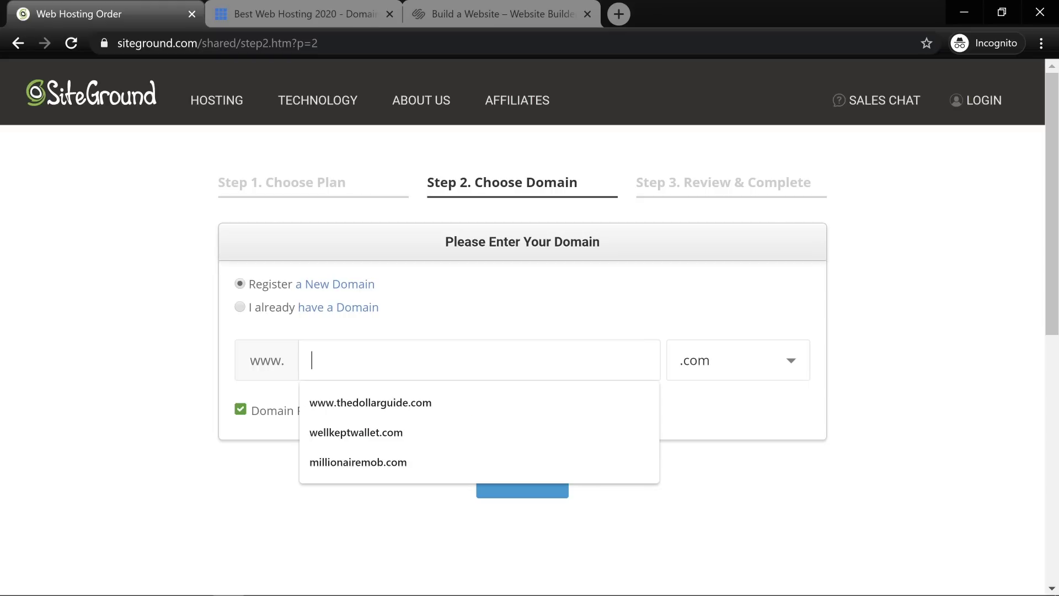
left_click(439, 316)
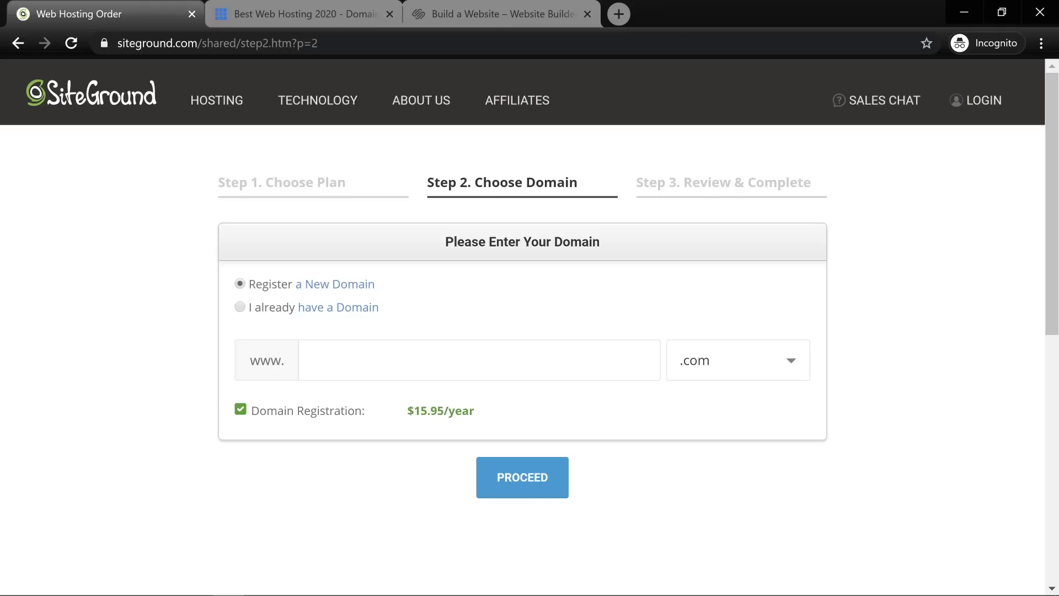
- Review the popular, country-specific and generic domain extensions offered for a new domain
left_click(713, 377)
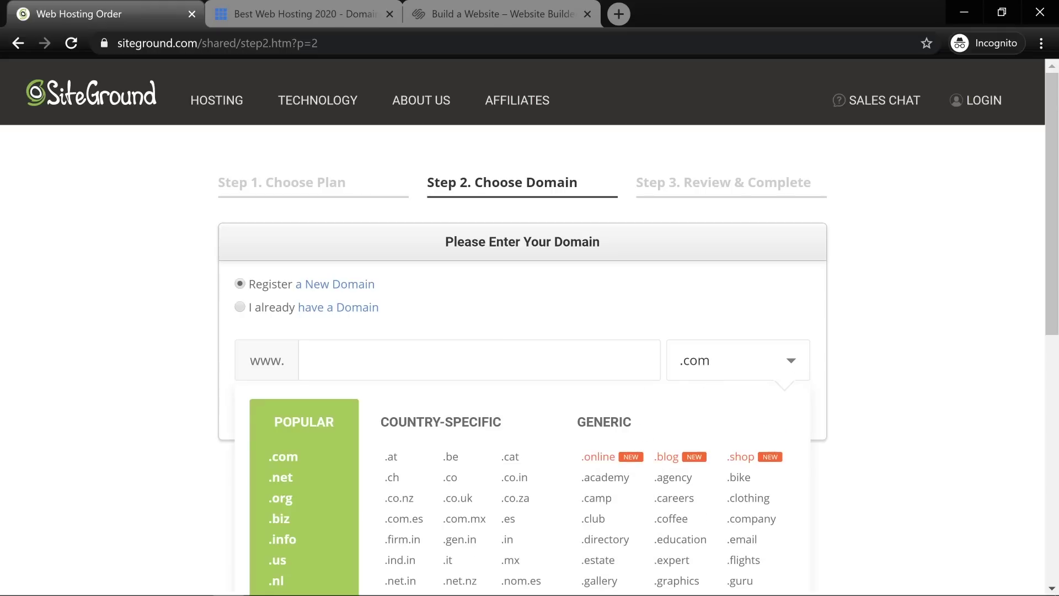
scroll(794, 338, "down", 2)
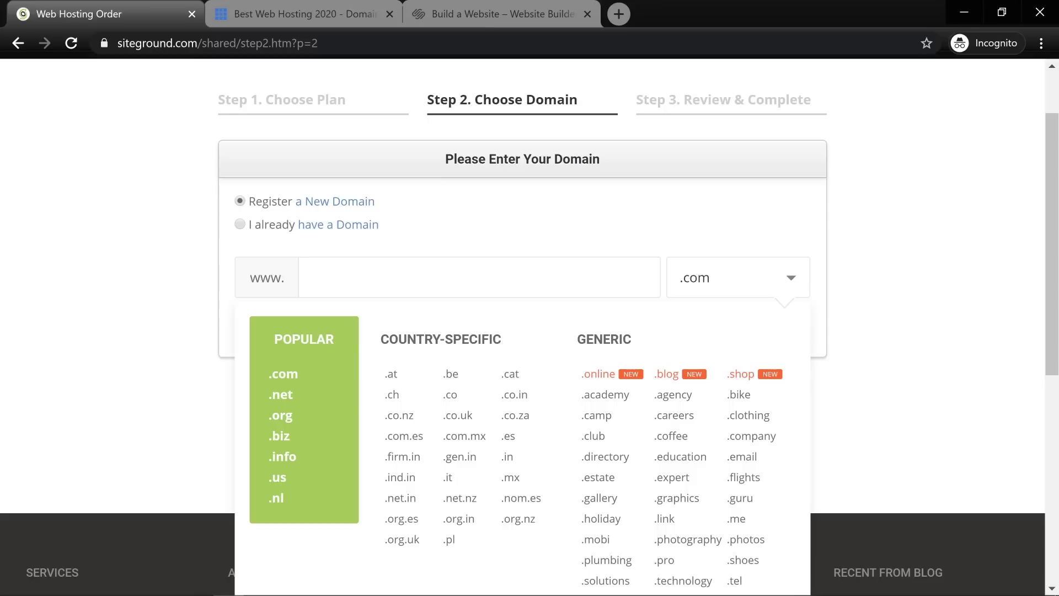
left_click(479, 278)
- Choose the option for an already owned domain and enter supplementsnation.com as the domain name
left_click(656, 222)
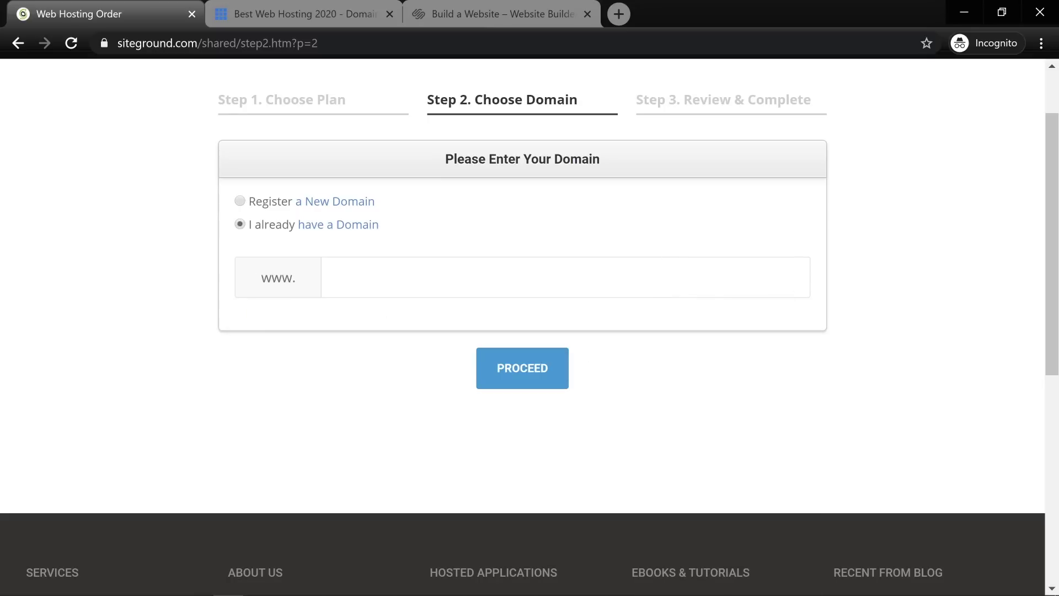
left_click(607, 277)
left_click(900, 259)
left_click(366, 281)
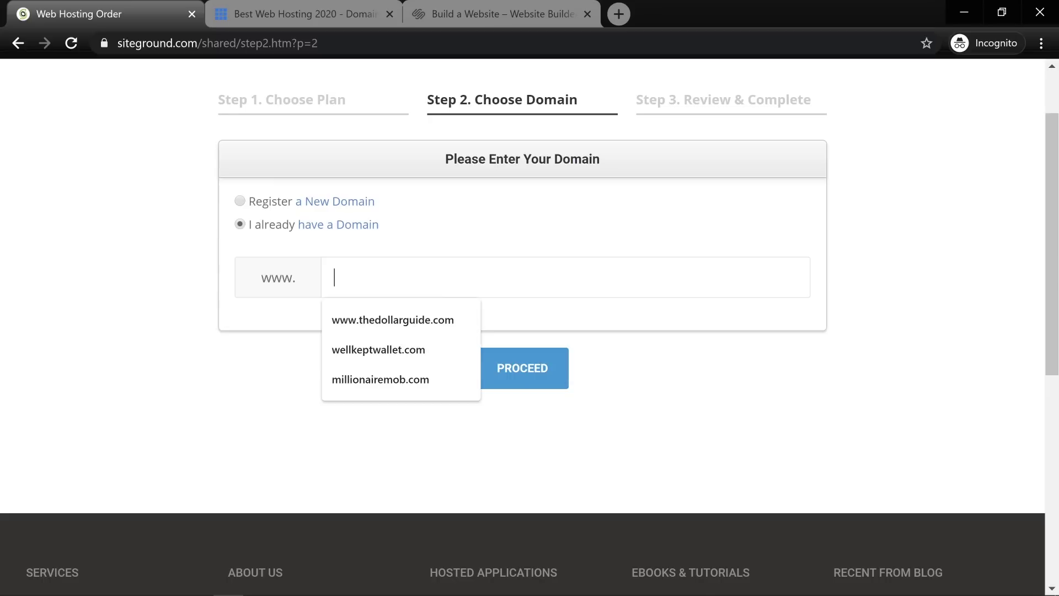
type("supp")
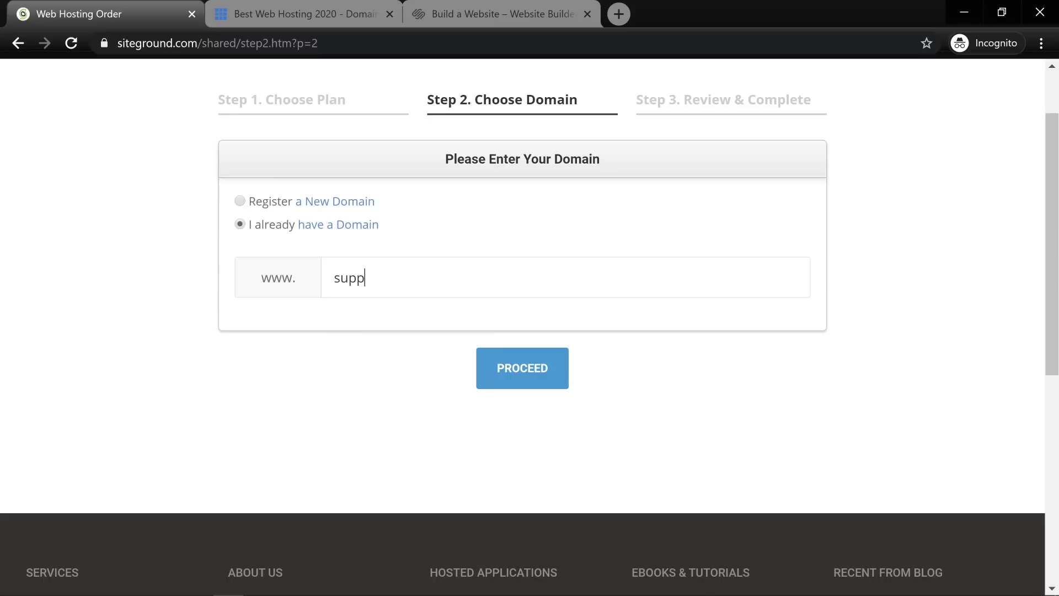
type("lementsnation.com")
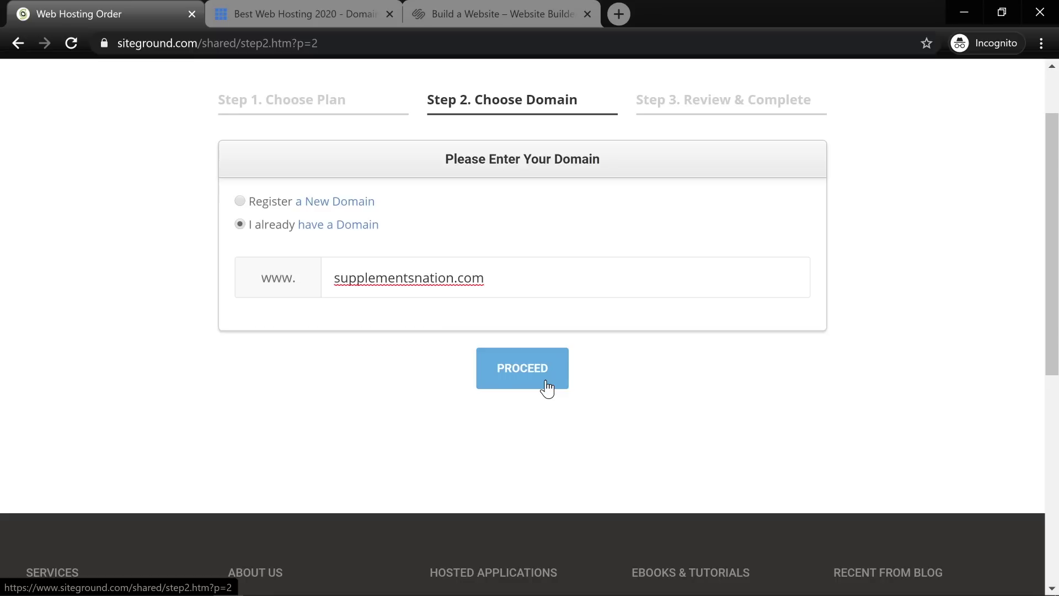
- Switch to registering supplementsnation as a new domain with the .com extension and proceed to the order review
left_click(239, 200)
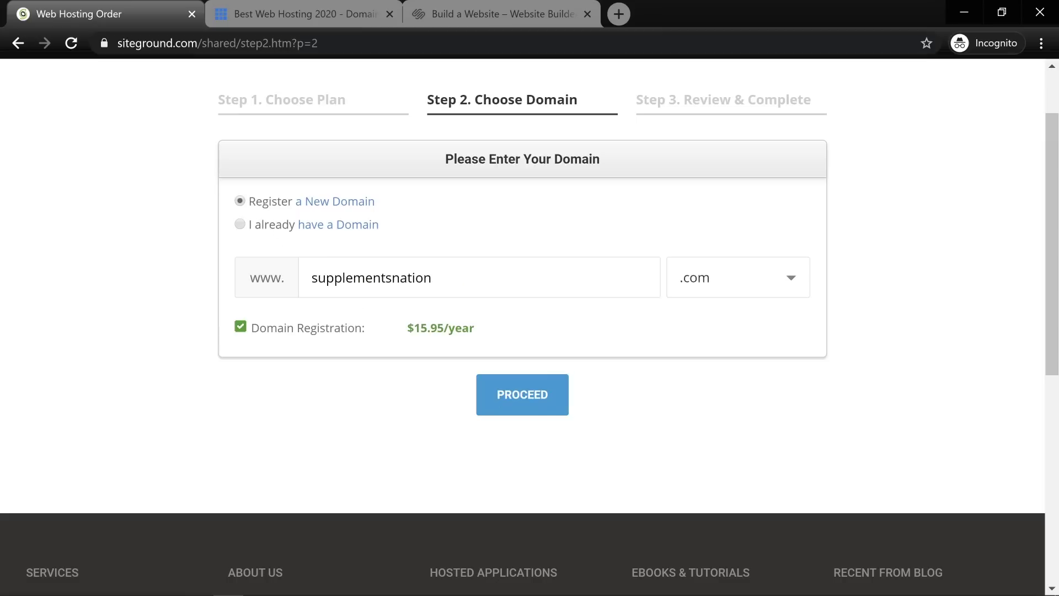
left_click(689, 290)
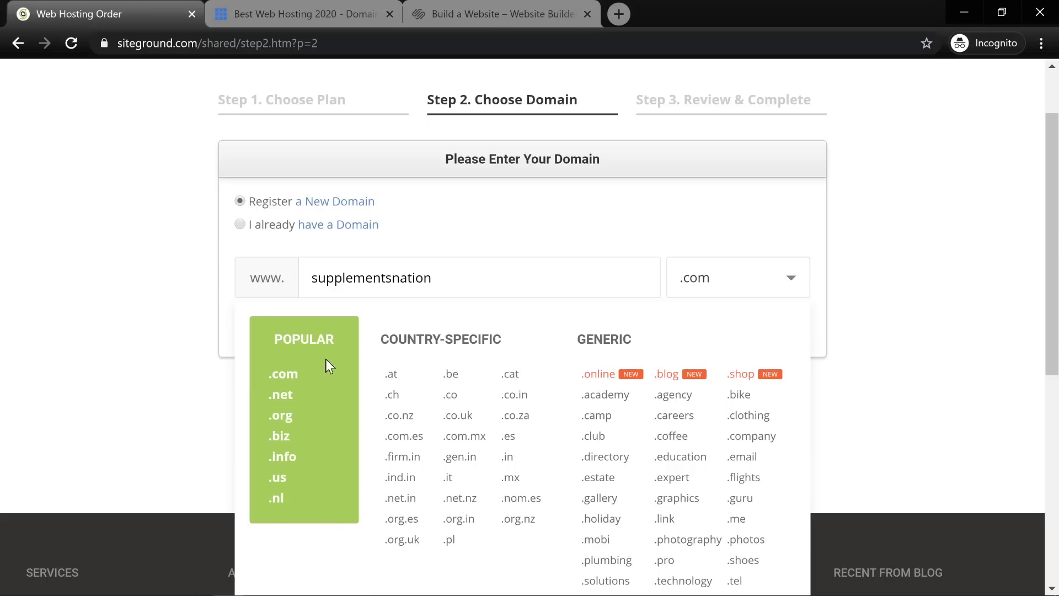
left_click(159, 294)
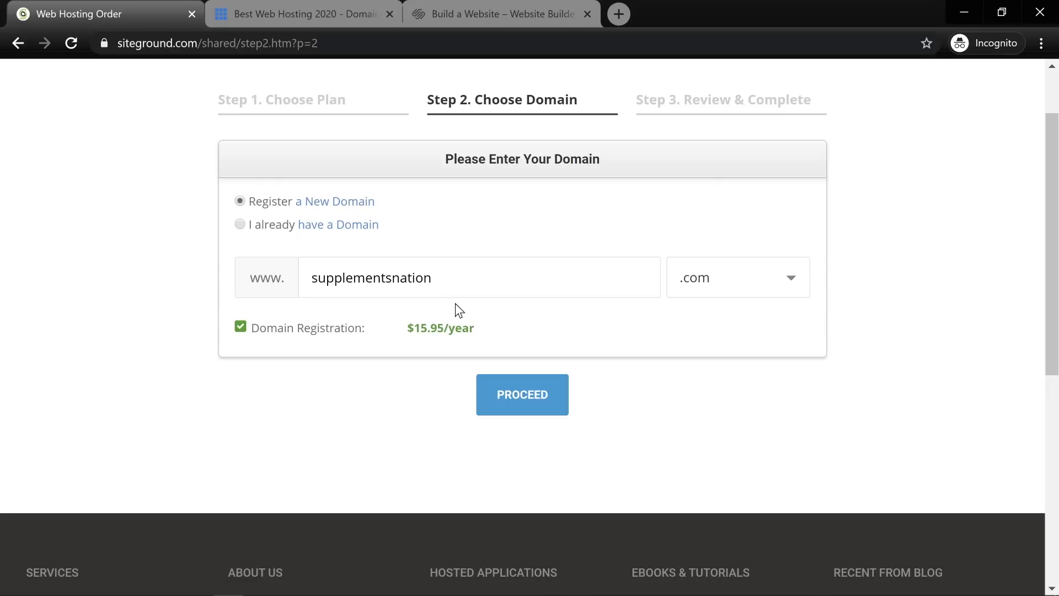
left_click(733, 303)
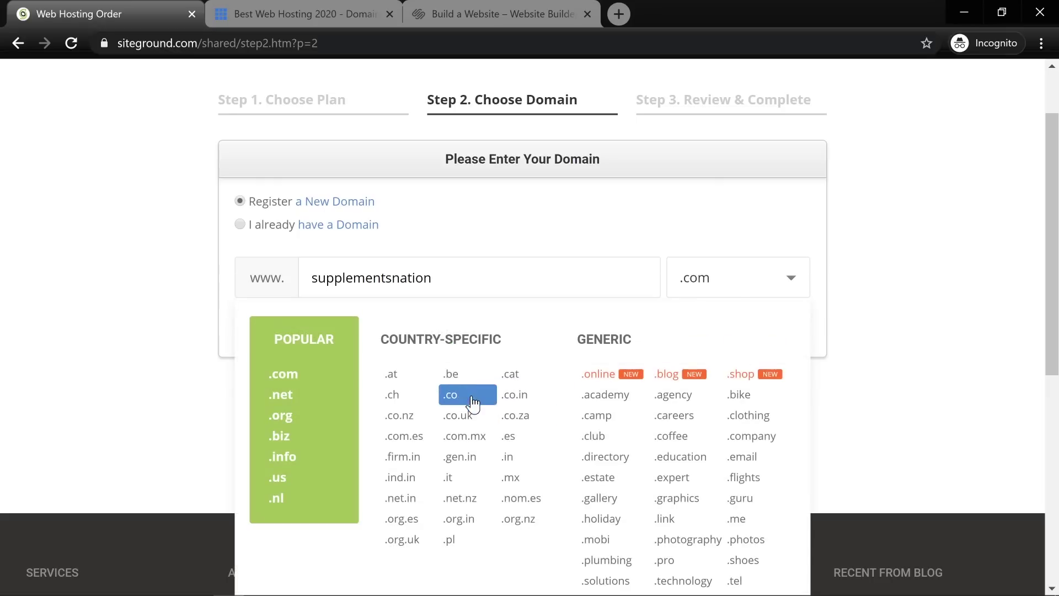
left_click(903, 310)
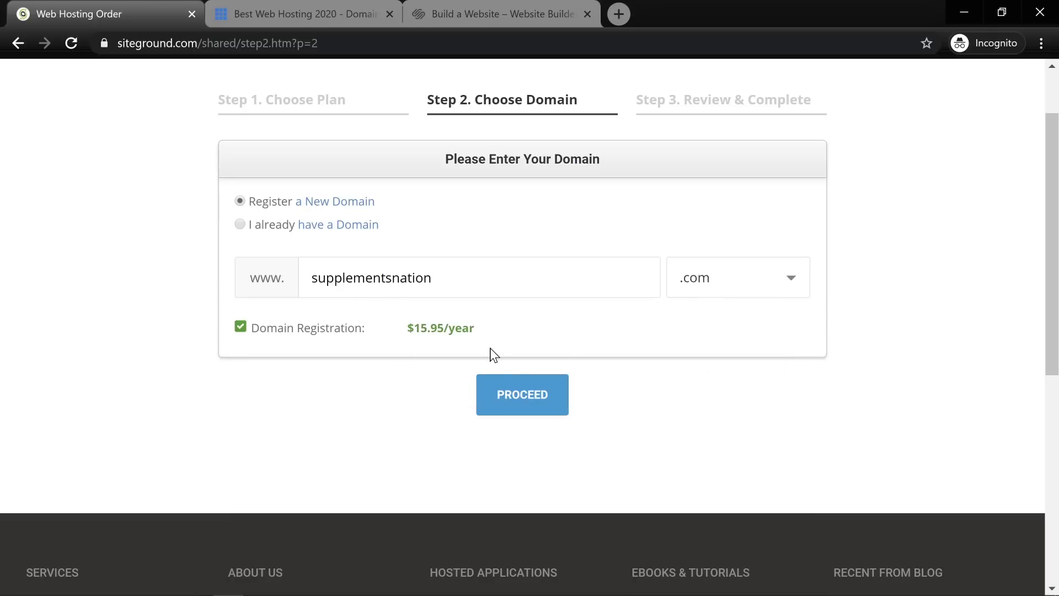
left_click(507, 402)
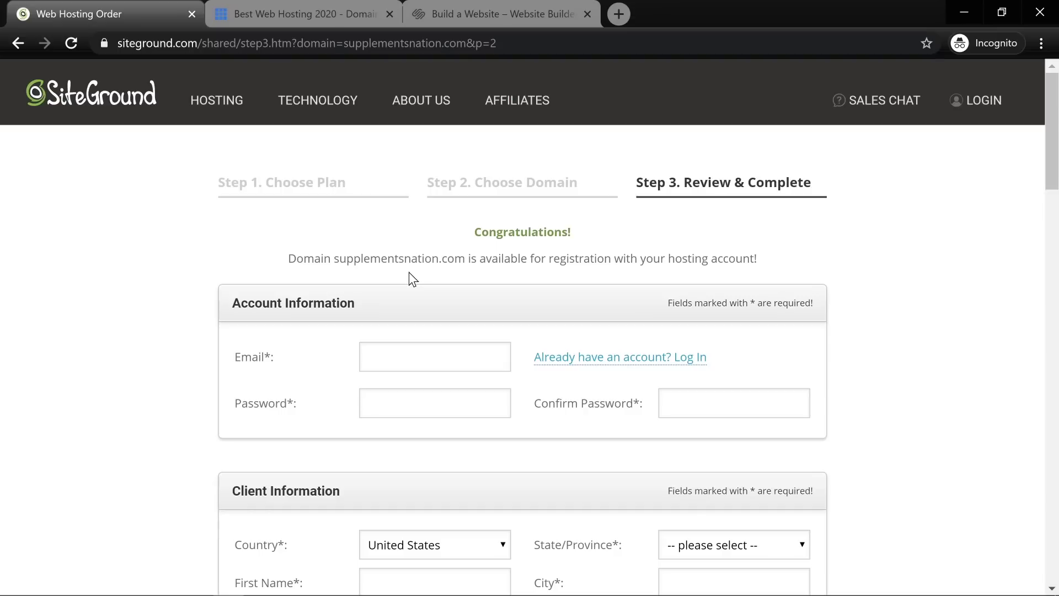
- Try the 24-month and 36-month hosting periods in the purchase information
left_click(486, 1)
left_click(33, 1)
left_click_drag(1054, 100, 1056, 289)
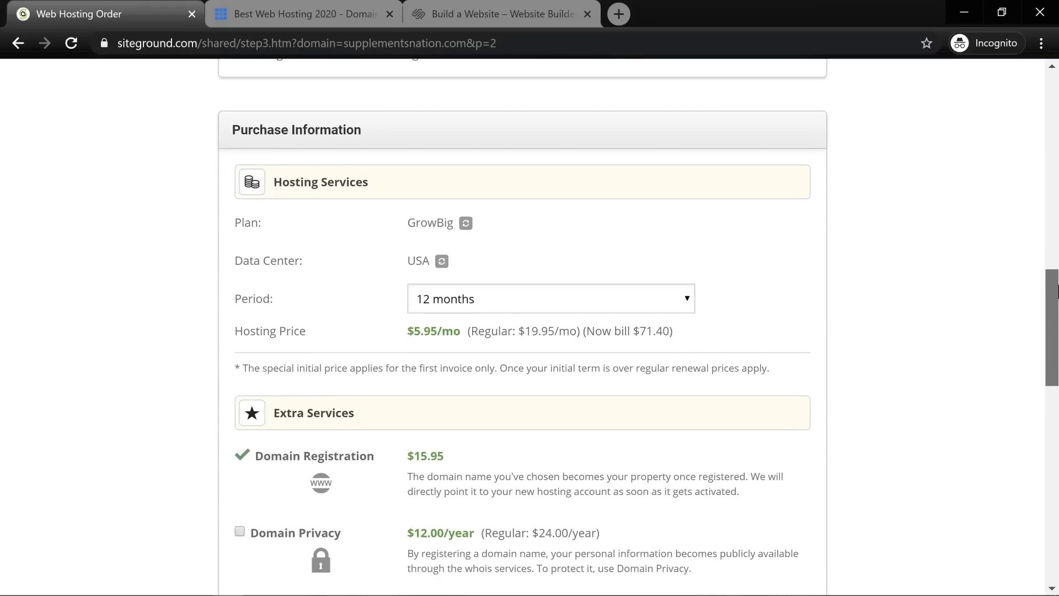
left_click_drag(1056, 290, 1056, 290)
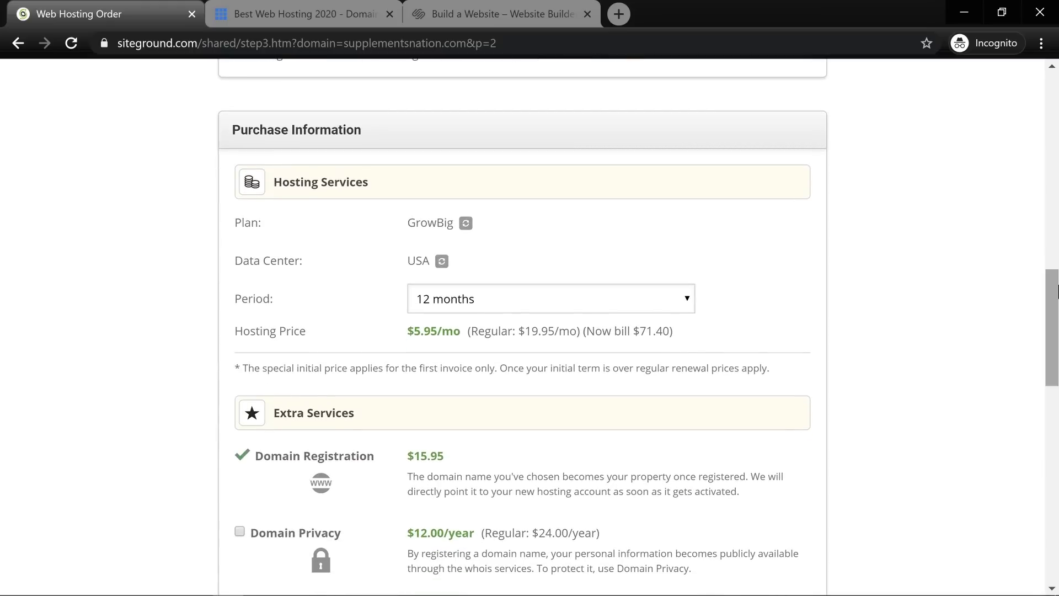
left_click(500, 305)
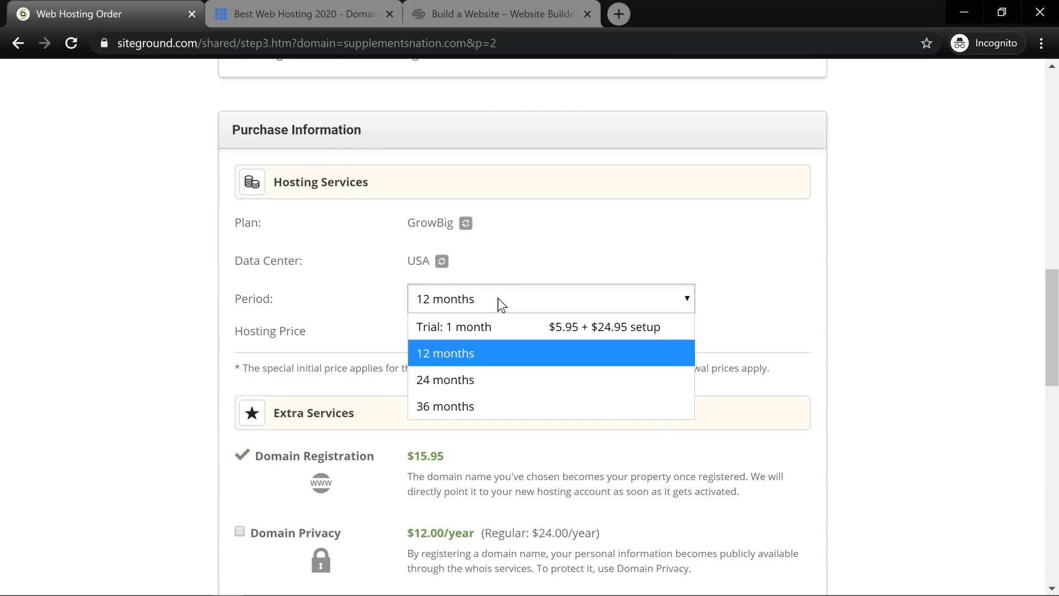
left_click(503, 381)
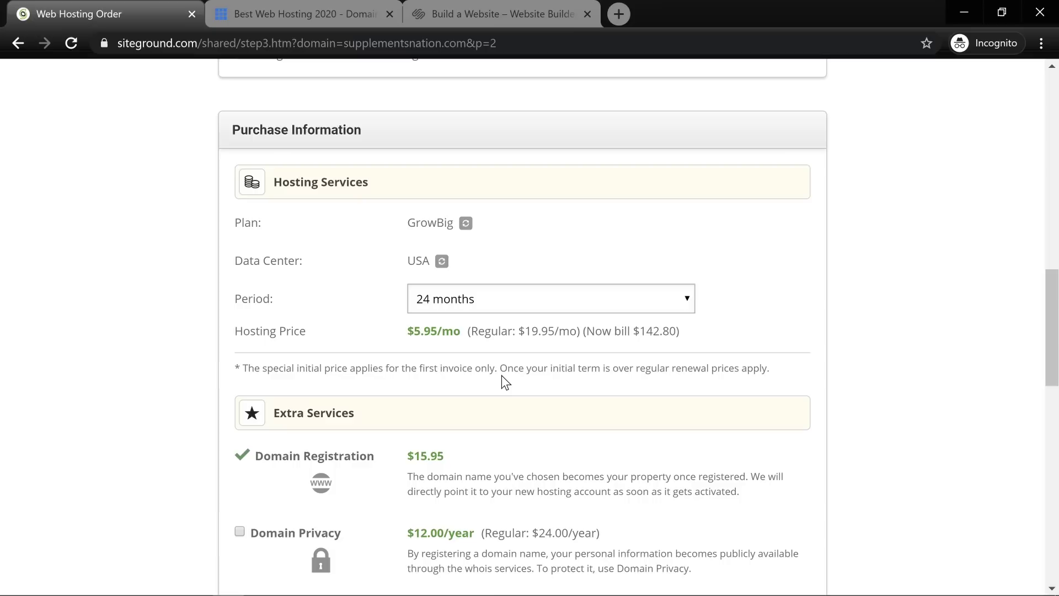
left_click(474, 300)
left_click(518, 408)
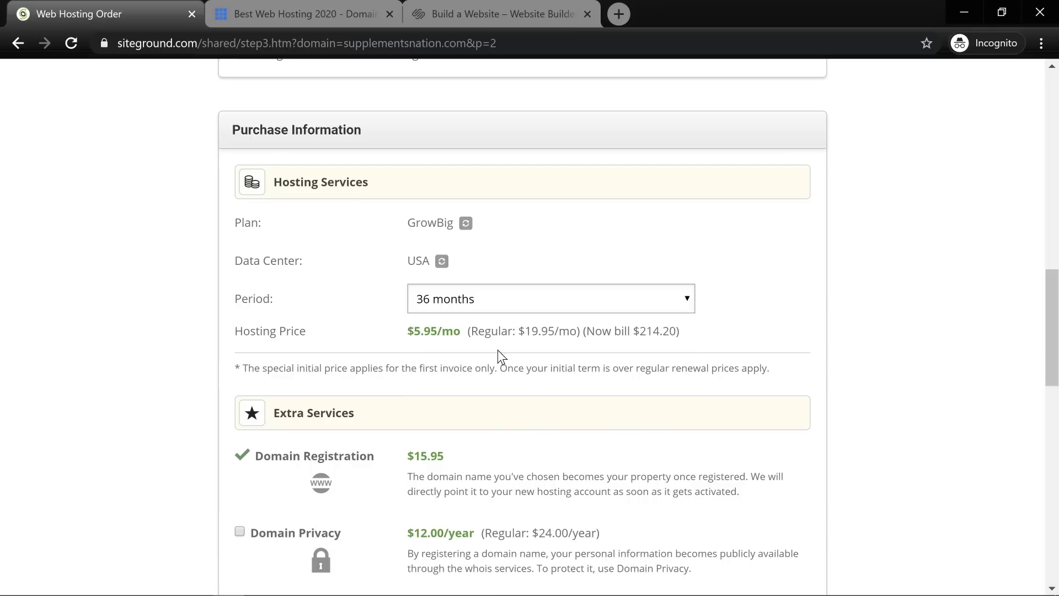
- Set the hosting period to 12 months and review the extra services of the order
left_click(441, 309)
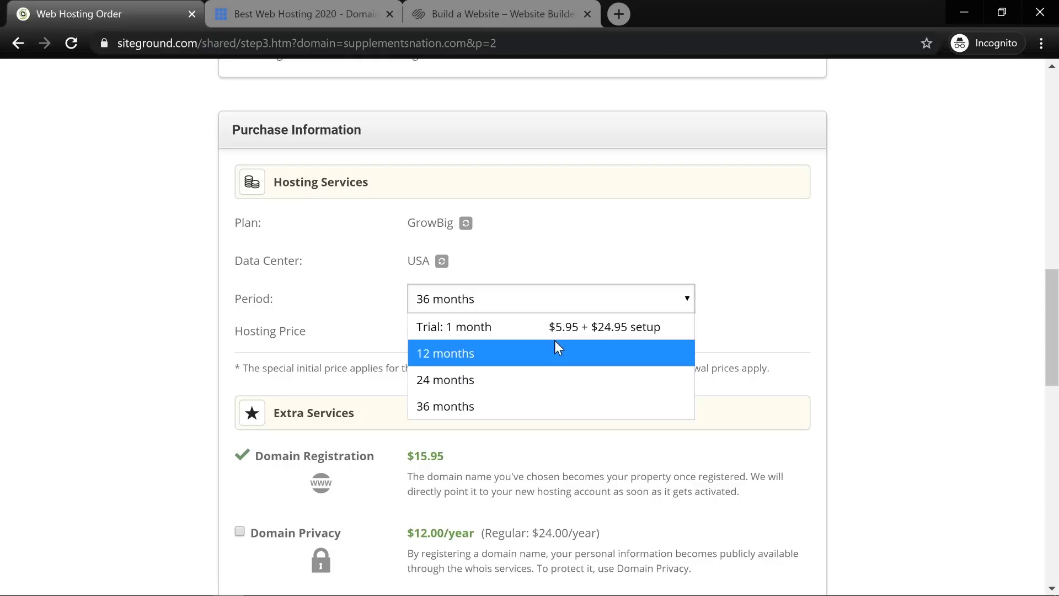
left_click(527, 353)
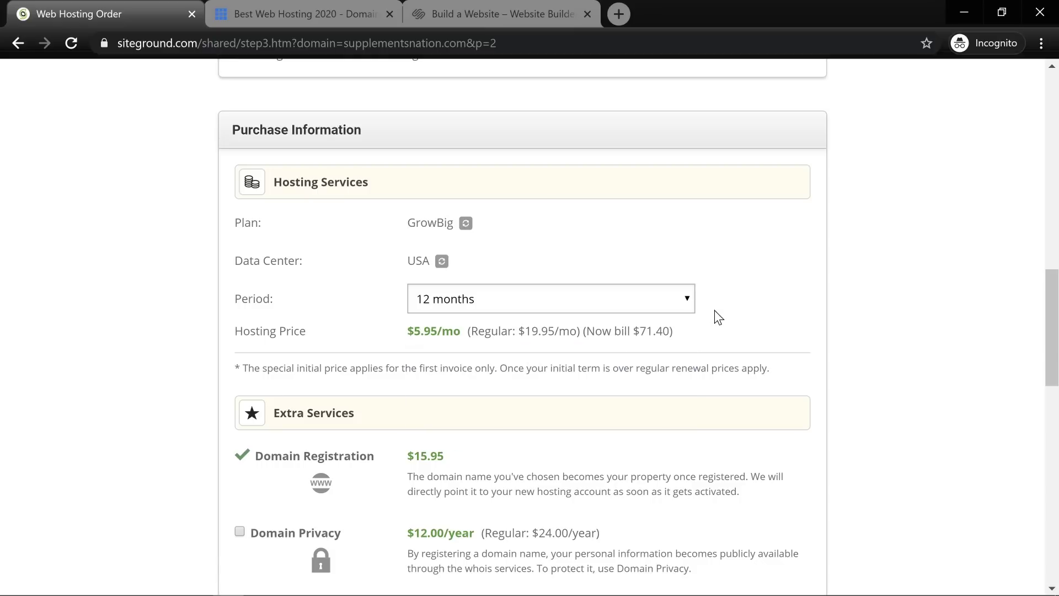
scroll(713, 310, "down", 3)
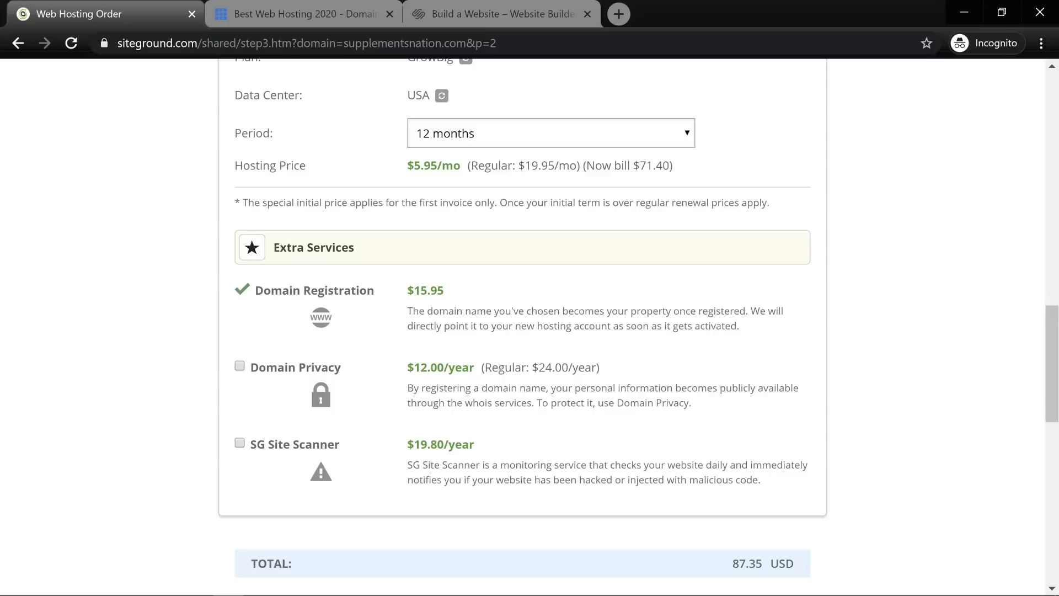
- Add Domain Privacy to the order and read the SG Site Scanner description without selecting that service
scroll(298, 386, "down", 3)
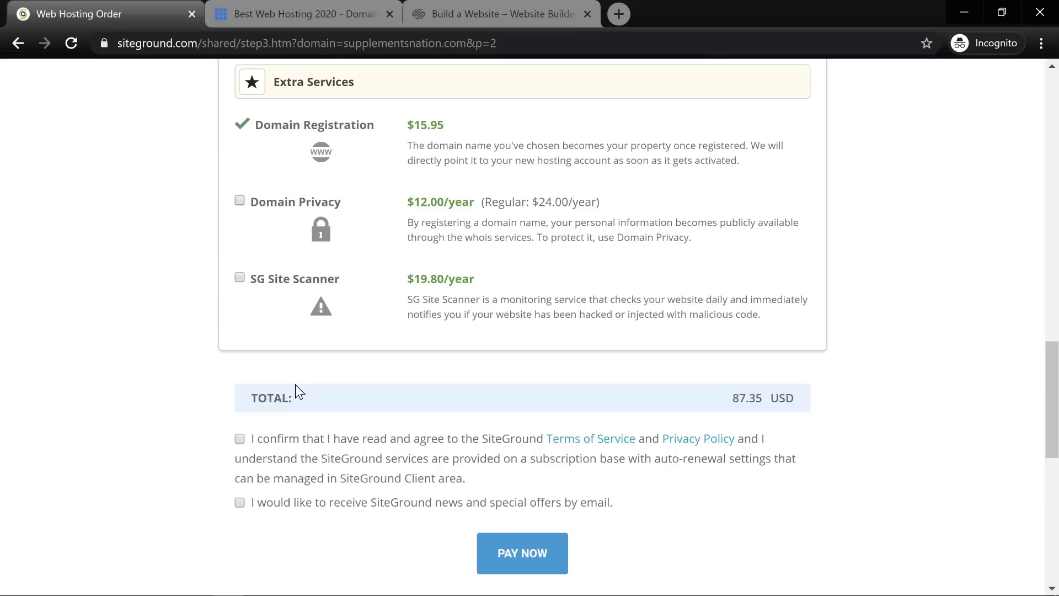
left_click(241, 201)
left_click_drag(761, 314, 550, 314)
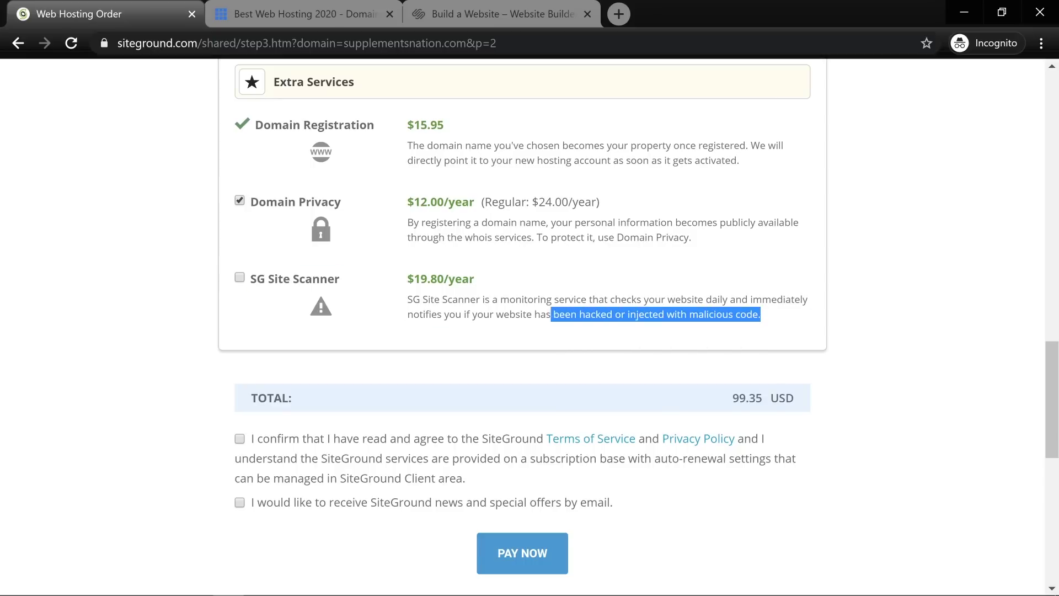
left_click(165, 296)
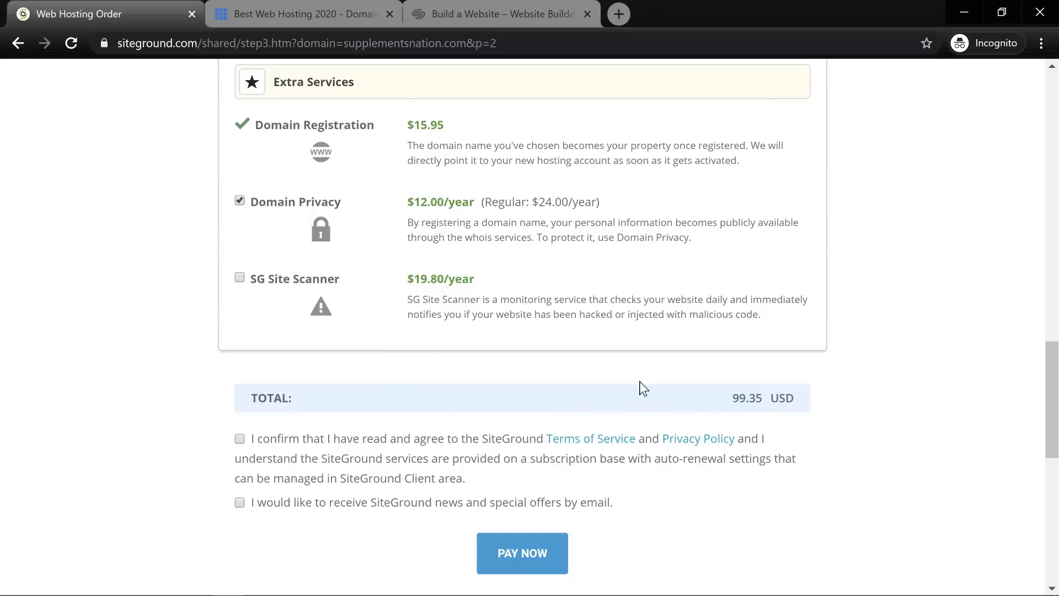
- Agree to the Terms of Service and Privacy Policy and submit the payment for the order
left_click(240, 439)
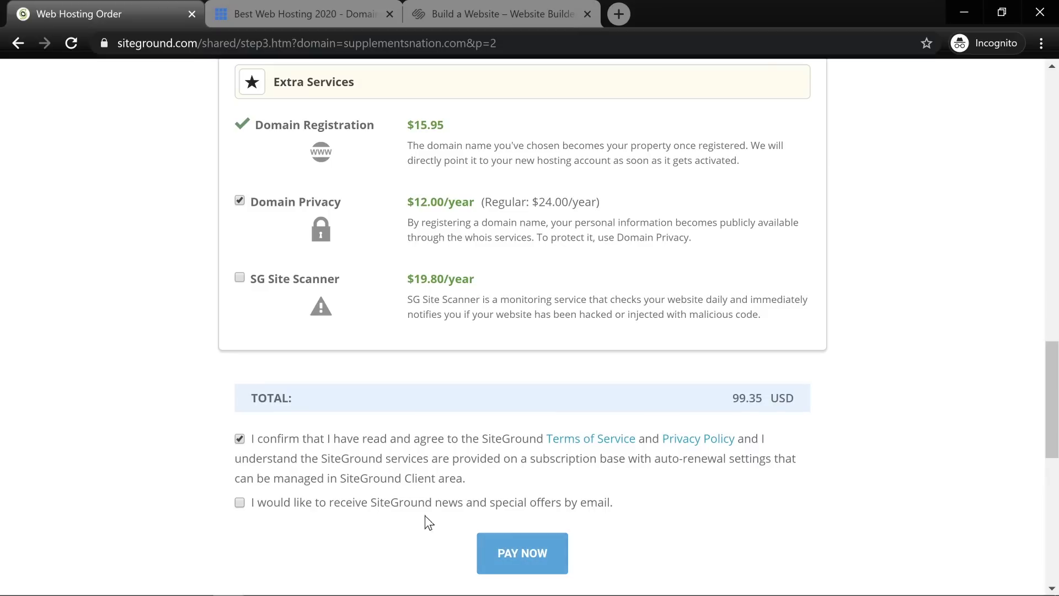
scroll(557, 458, "down", 2)
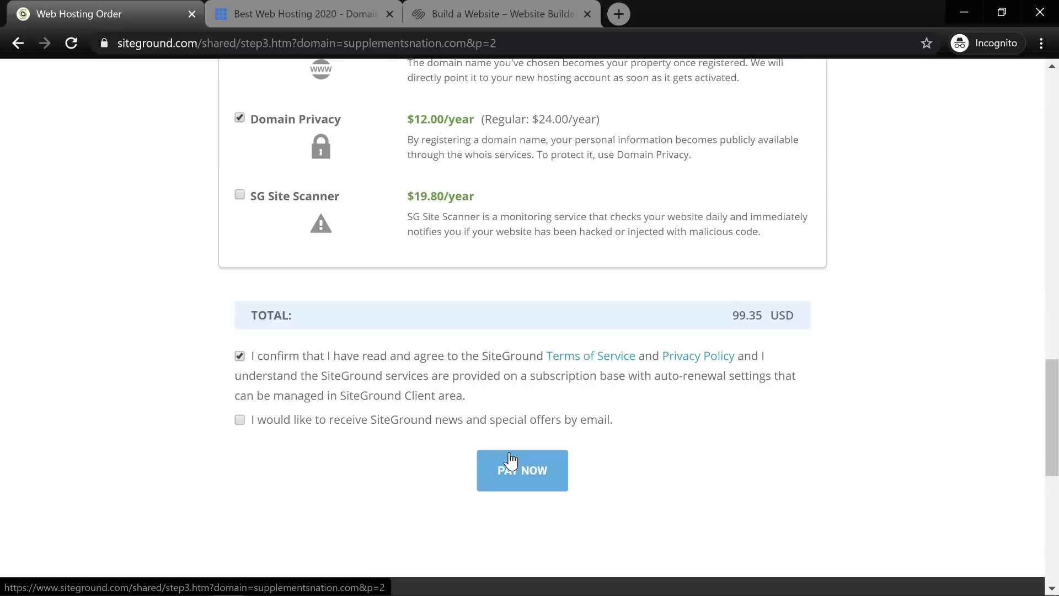
scroll(588, 439, "up", 3)
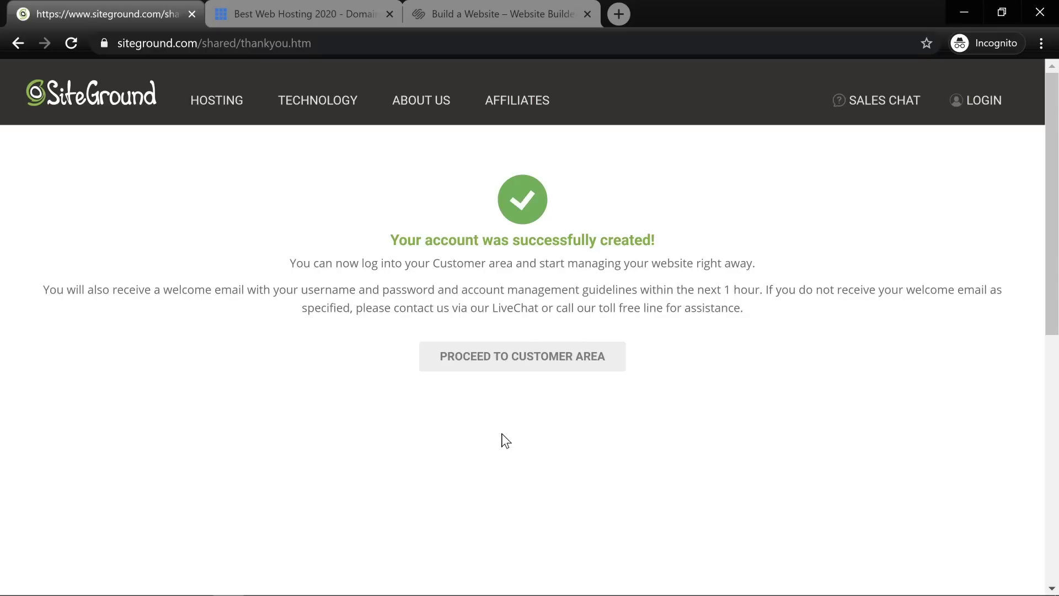
- Proceed to the SiteGround customer area and close the two pages of the competing website providers
left_click(533, 363)
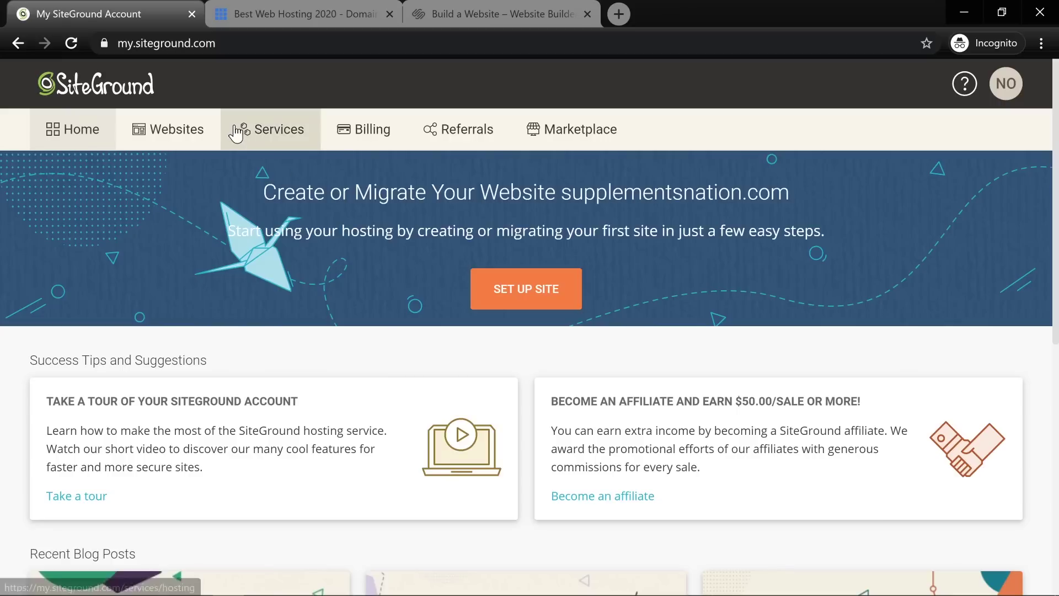
left_click(389, 17)
left_click(389, 17)
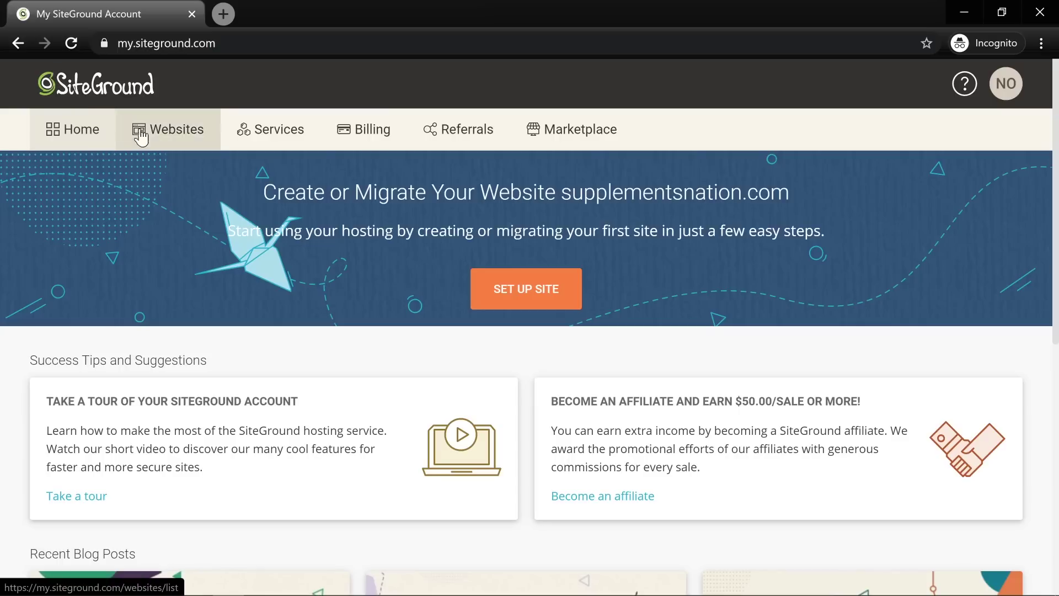
- Set up supplementsnation.com as a new website with WordPress and finish without adding SG Site Scanner
left_click(507, 292)
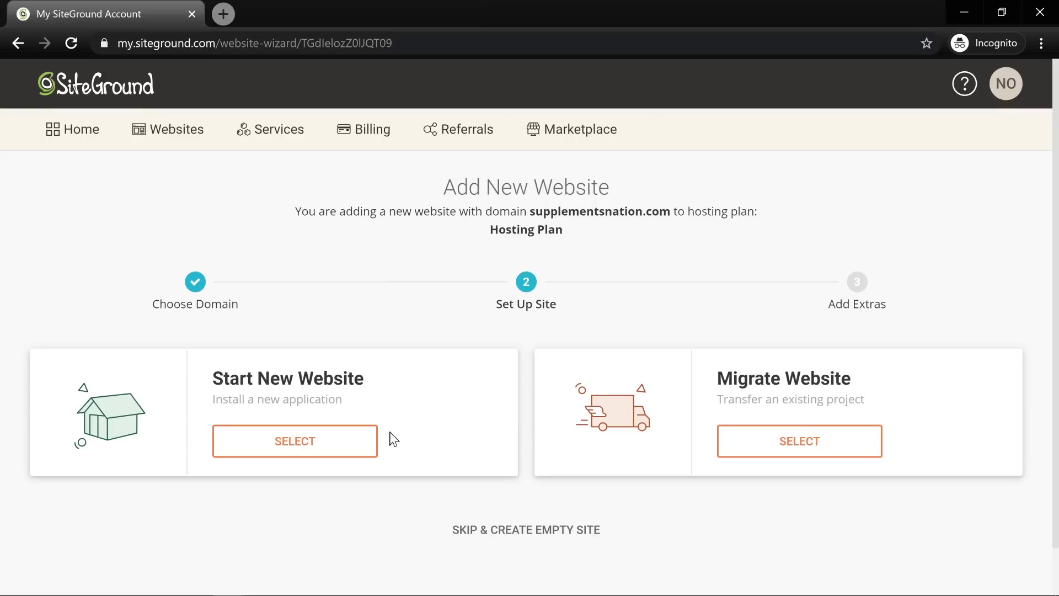
left_click(329, 452)
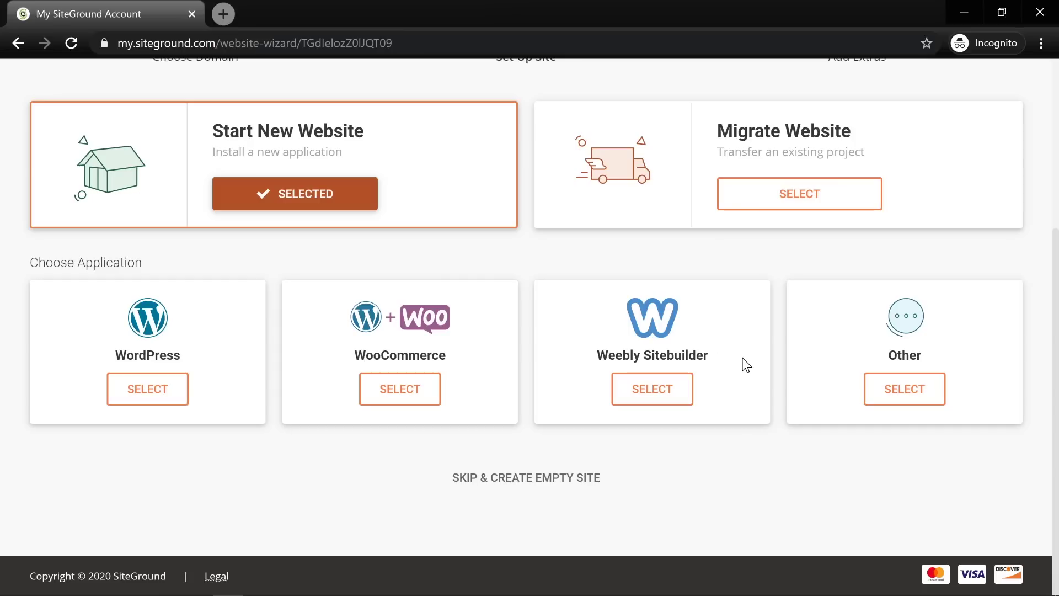
left_click(137, 392)
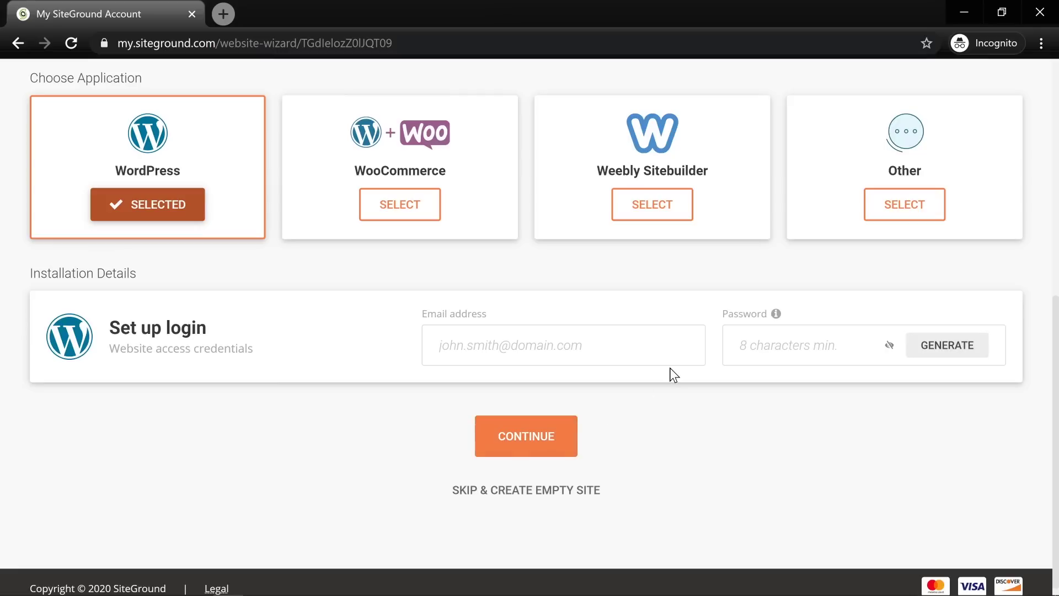
left_click(511, 436)
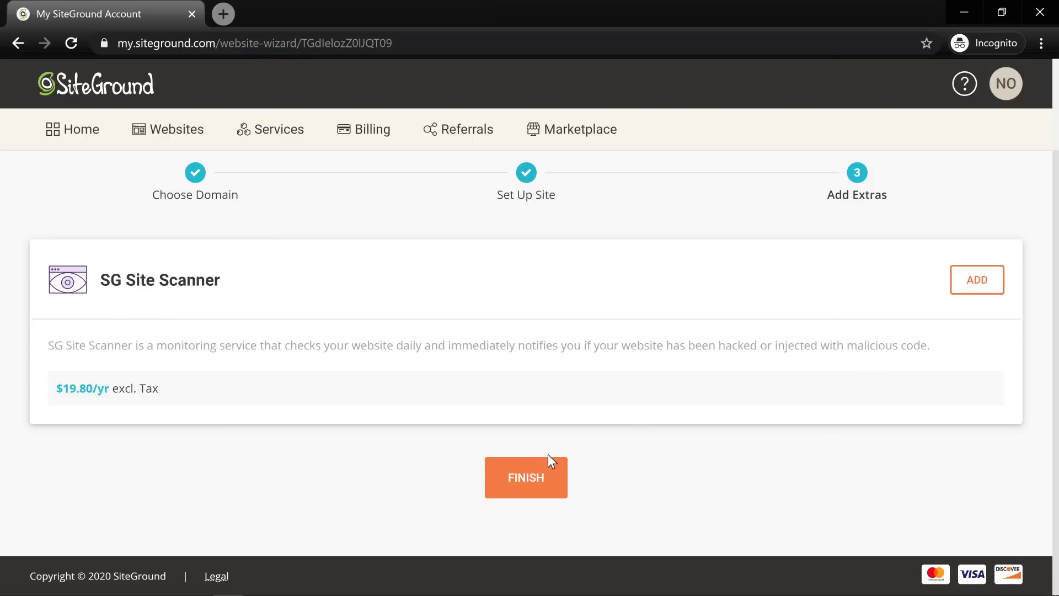
left_click(537, 484)
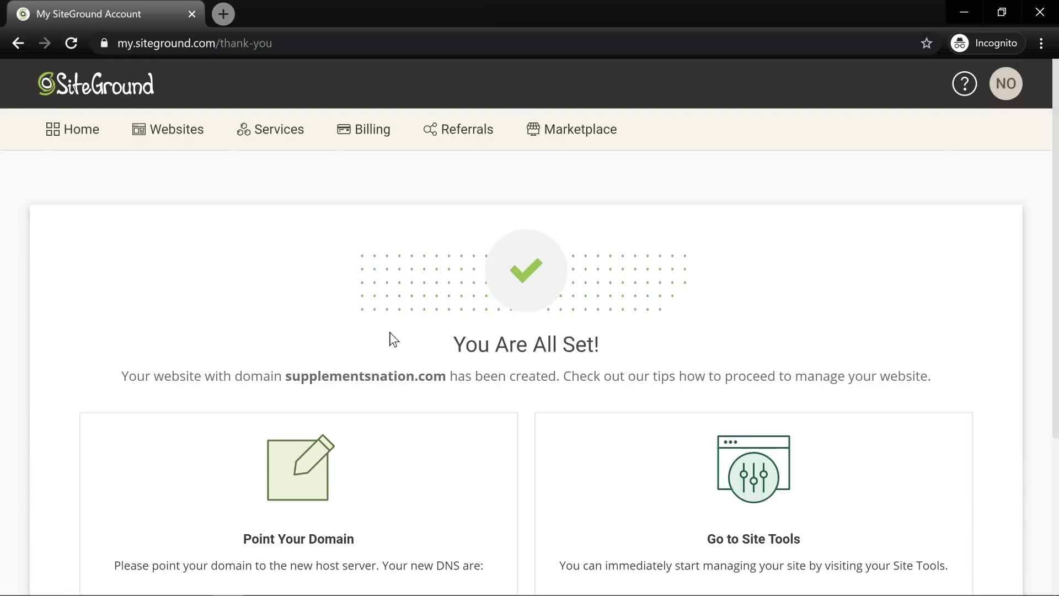
- Copy the domain supplementsnation.com, open it in a new browser tab and look over the WordPress site
left_click_drag(285, 376, 446, 379)
key("ctrl+c")
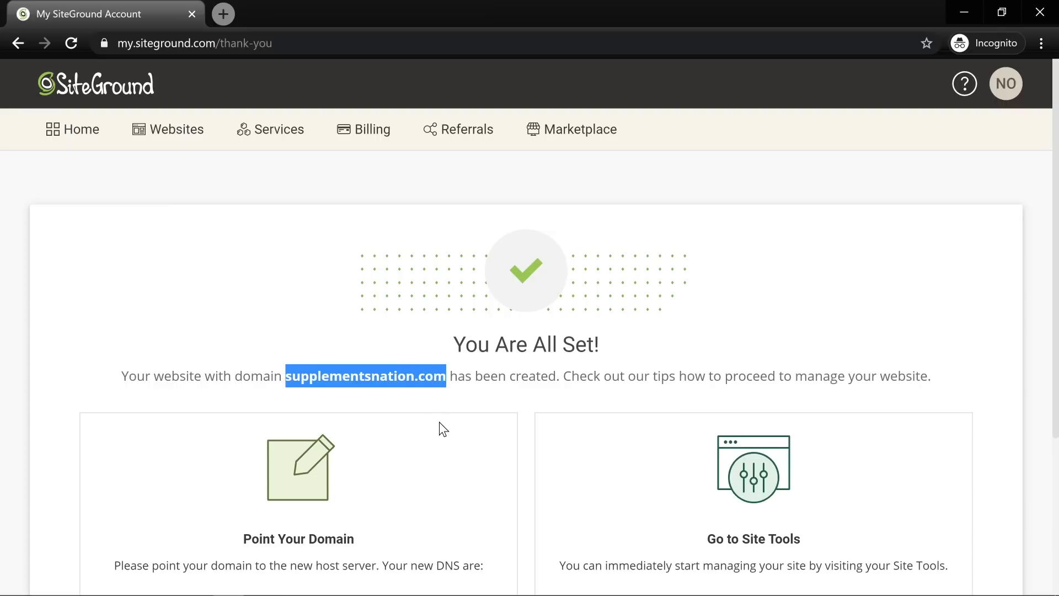
left_click(229, 14)
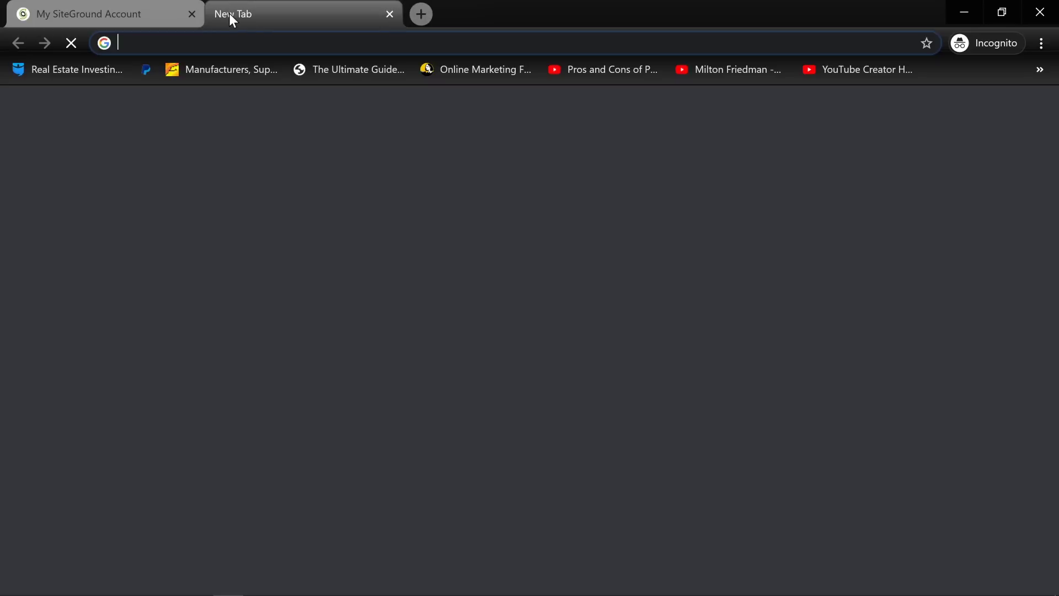
key("ctrl+v")
key("Return")
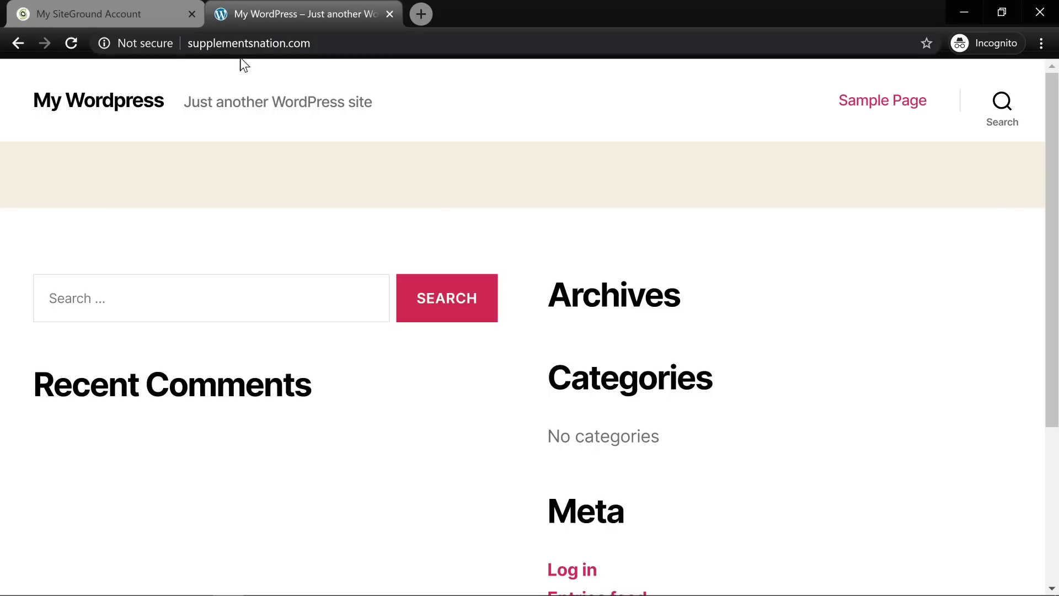
scroll(444, 345, "down", 4)
scroll(391, 319, "up", 4)
- Open bankrate.com in a new browser tab and examine its homepage from the header down to the footer
left_click(420, 14)
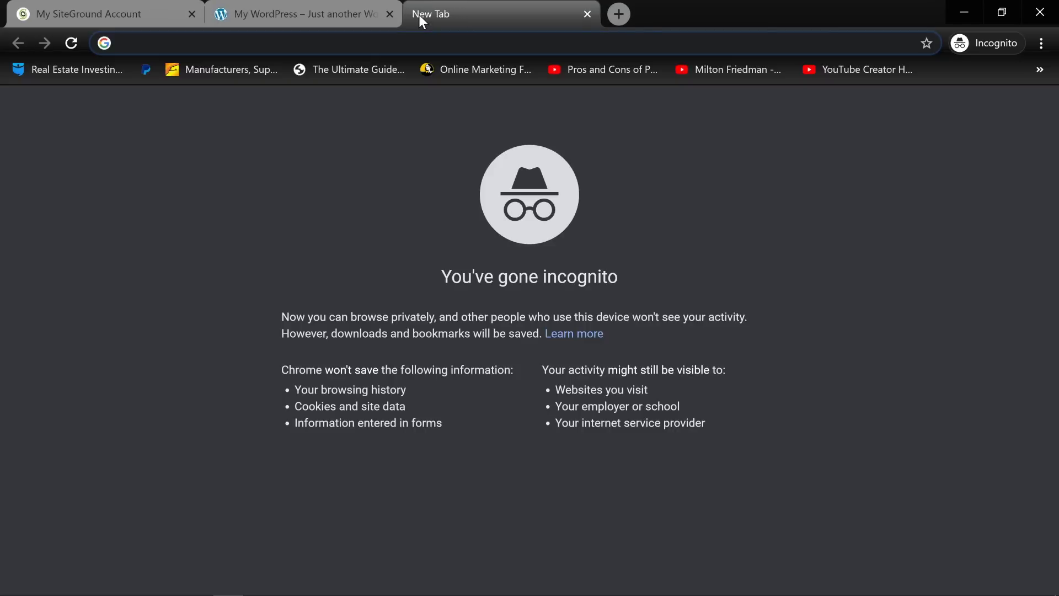
type("bankrate.co")
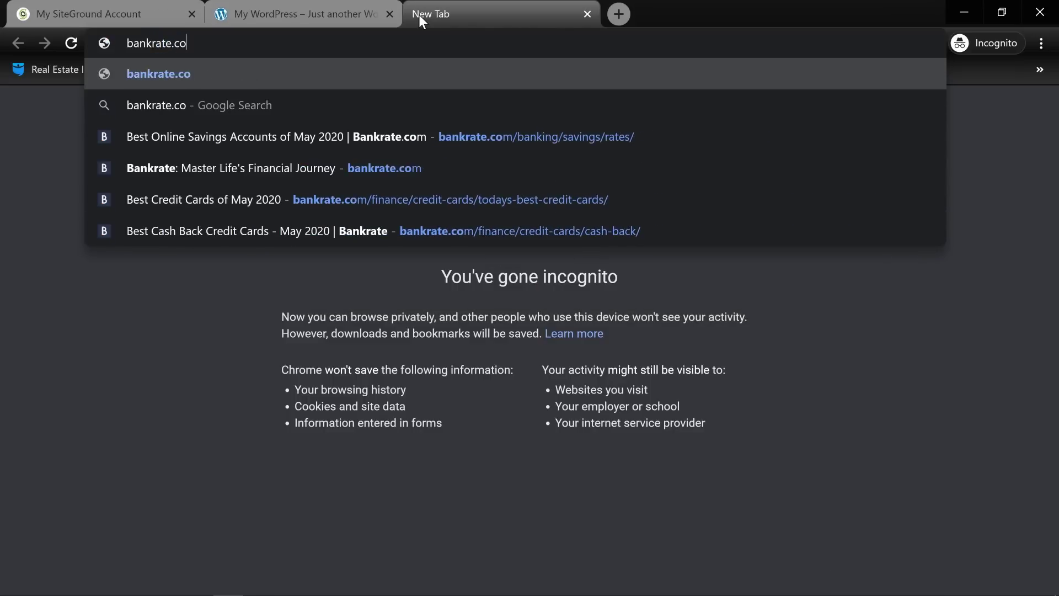
key("Return")
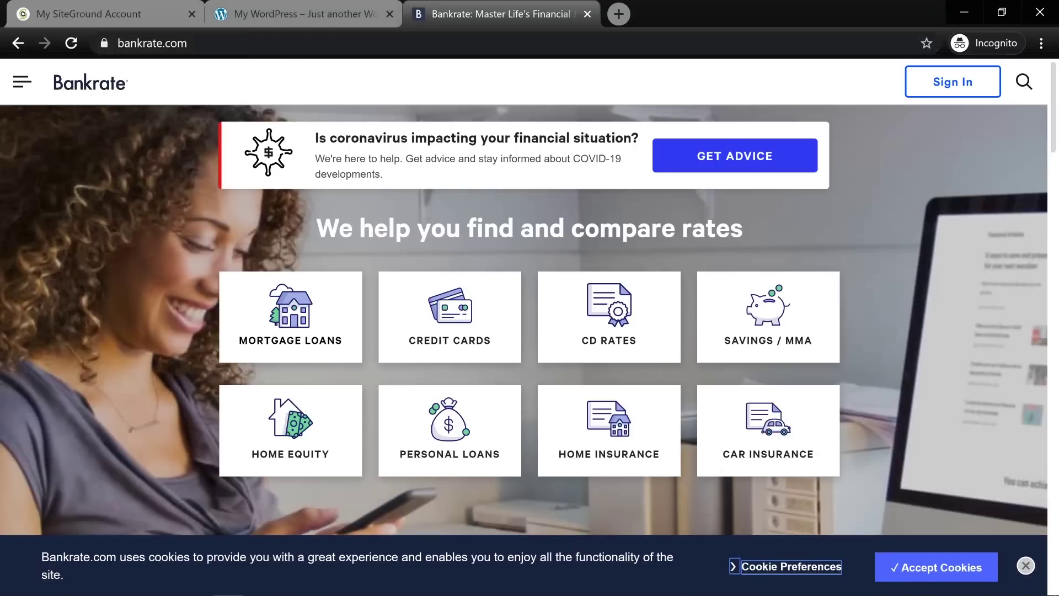
scroll(216, 246, "down", 9)
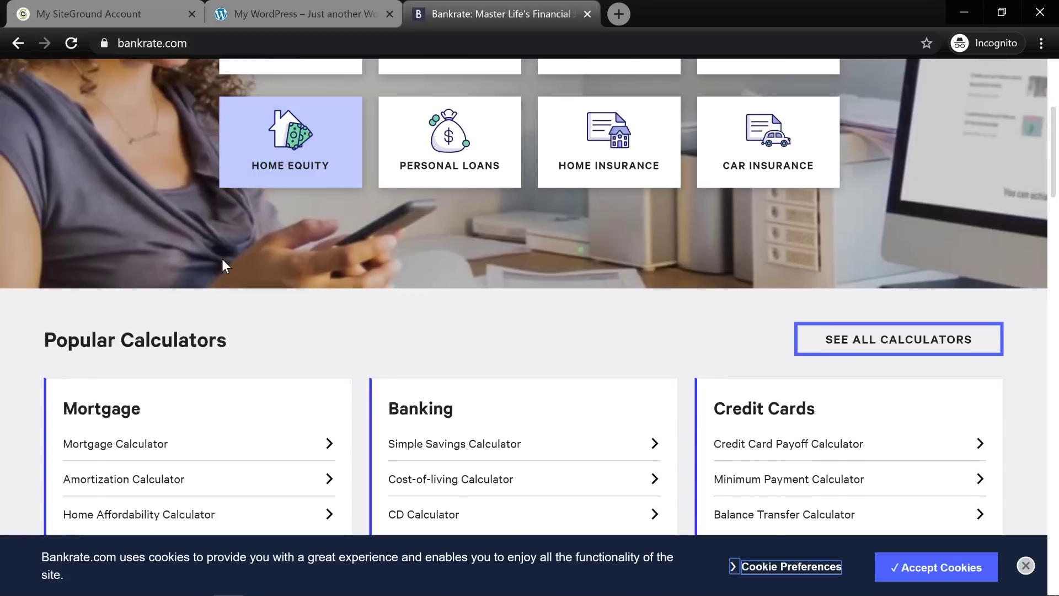
scroll(213, 272, "down", 10)
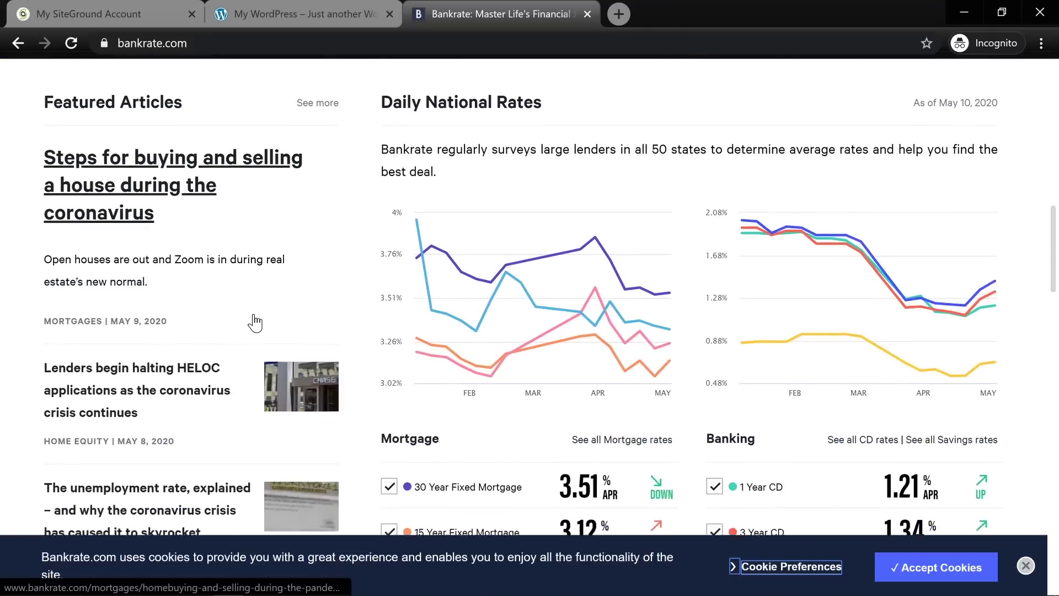
scroll(254, 323, "down", 17)
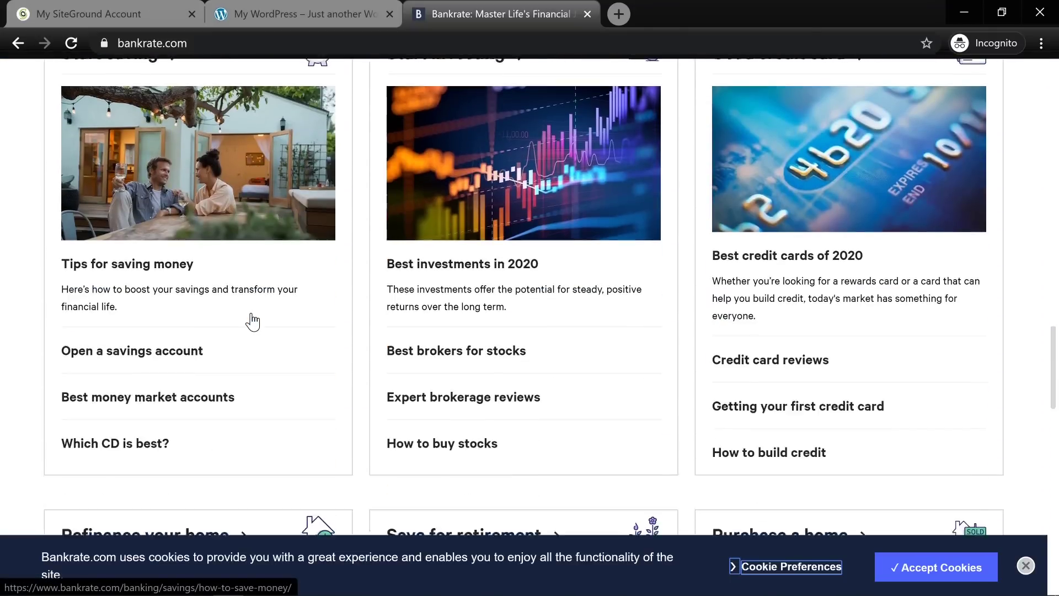
scroll(252, 320, "down", 12)
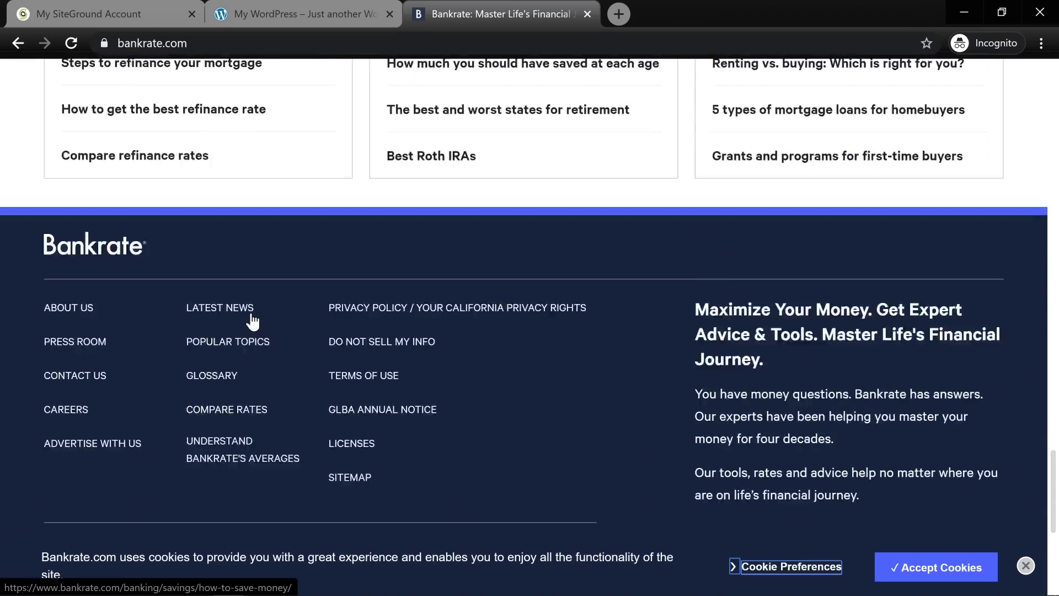
scroll(257, 291, "up", 20)
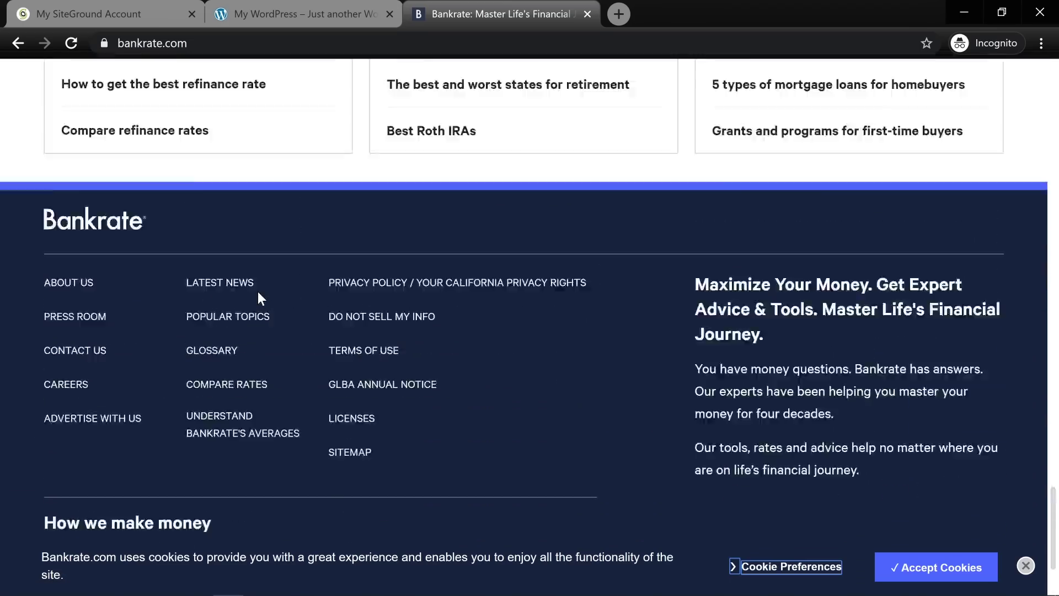
scroll(257, 291, "up", 8)
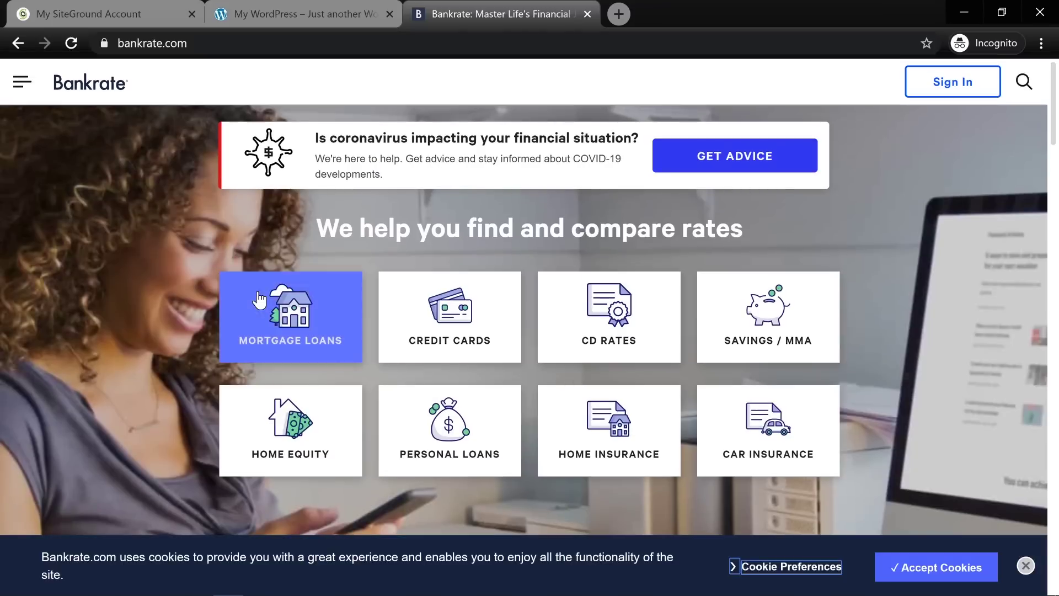
- Return to the supplementsnation.com page and look over its default WordPress layout for comparison
left_click(294, 4)
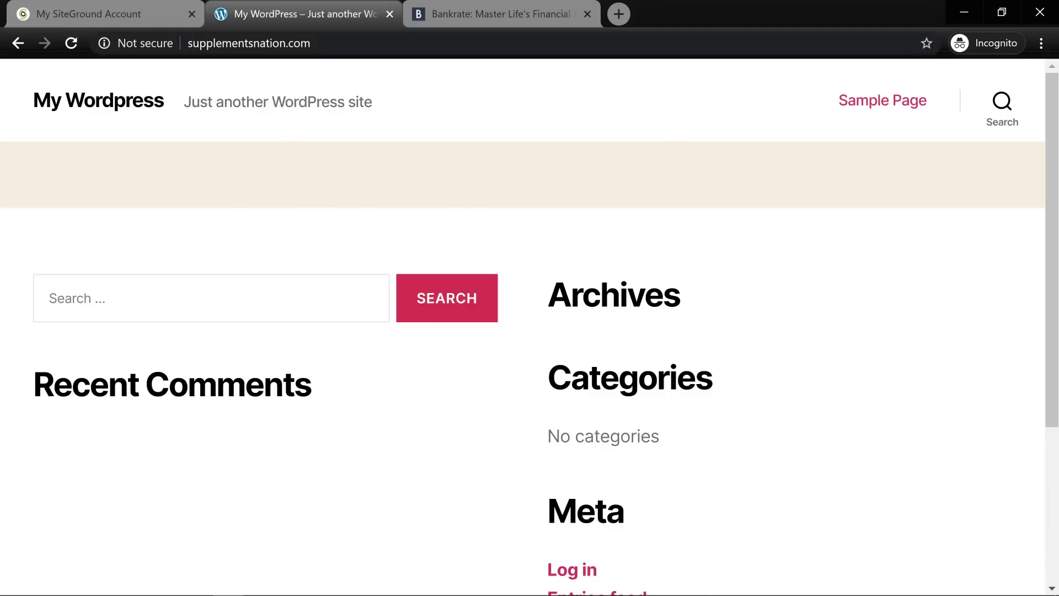
scroll(746, 383, "down", 4)
scroll(671, 371, "up", 4)
- Go back to the SiteGround account and open Site Tools for managing supplementsnation.com
left_click(93, 7)
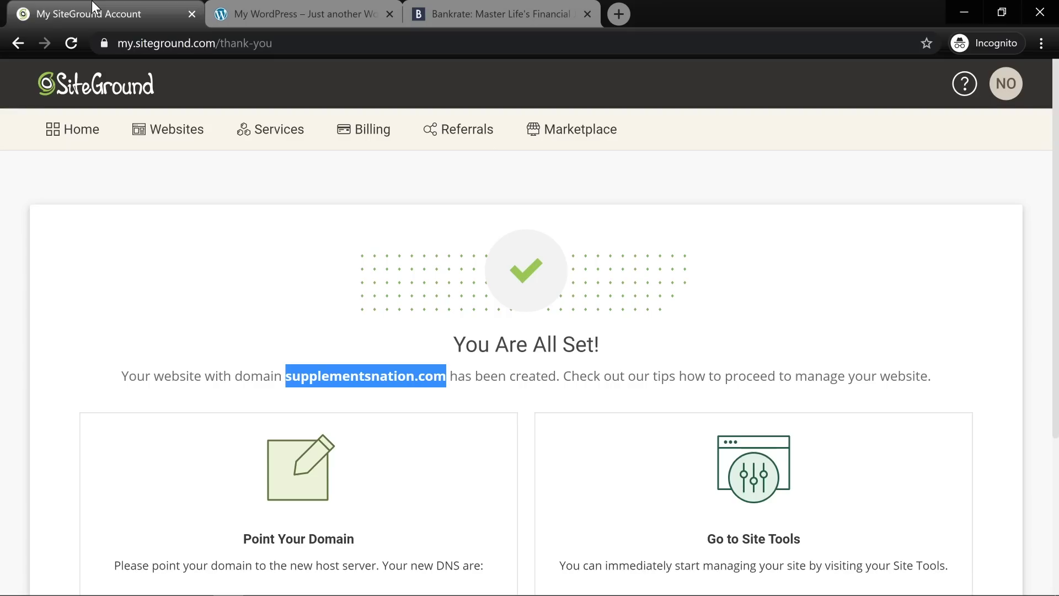
left_click(627, 193)
scroll(654, 272, "down", 4)
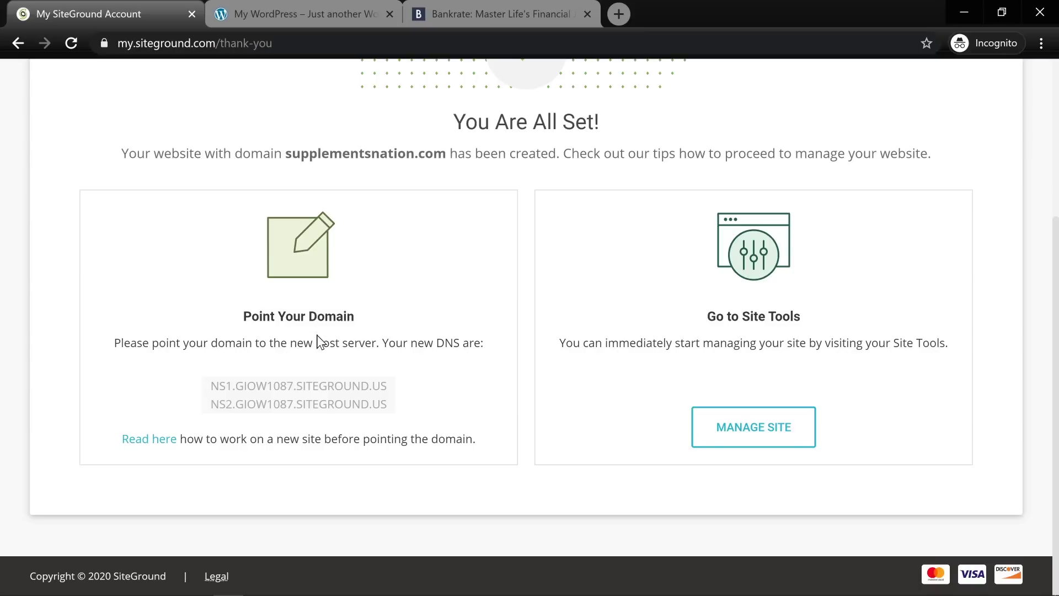
left_click(730, 439)
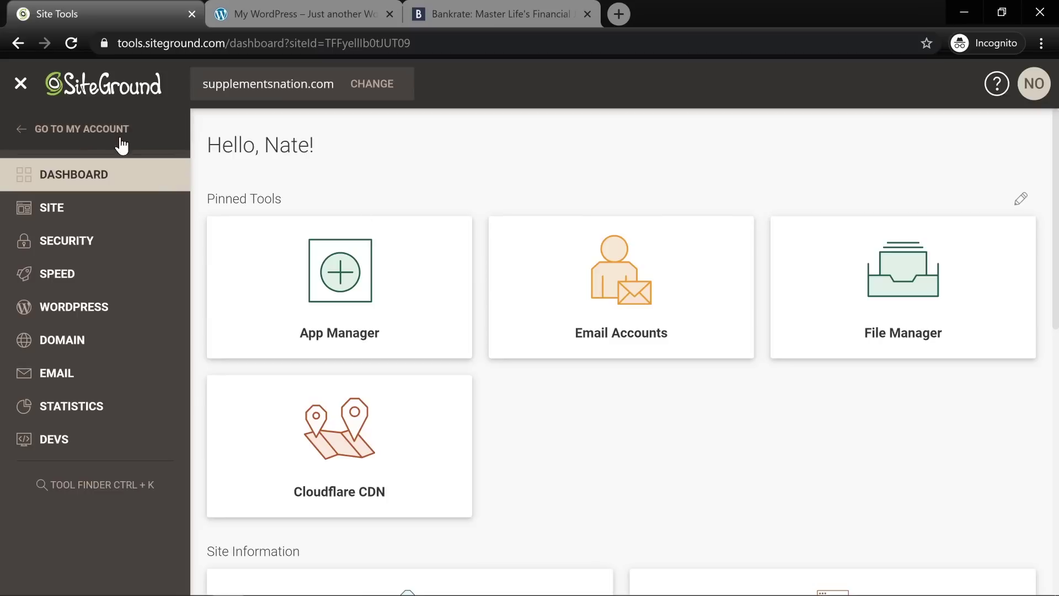
- Enable HTTPS Enforce for supplementsnation.com in the site's security settings
left_click(88, 248)
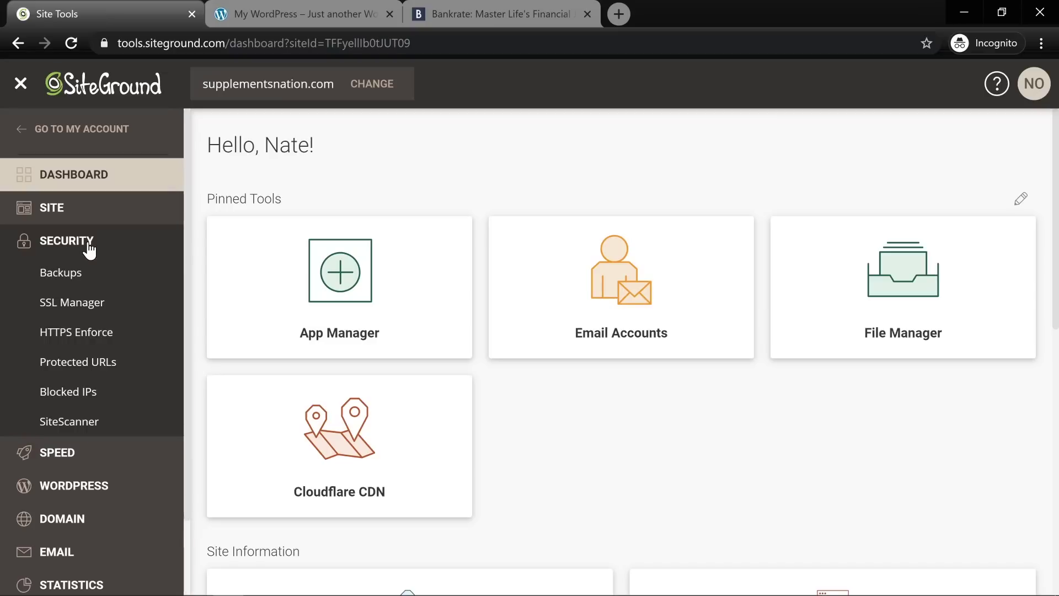
left_click(94, 338)
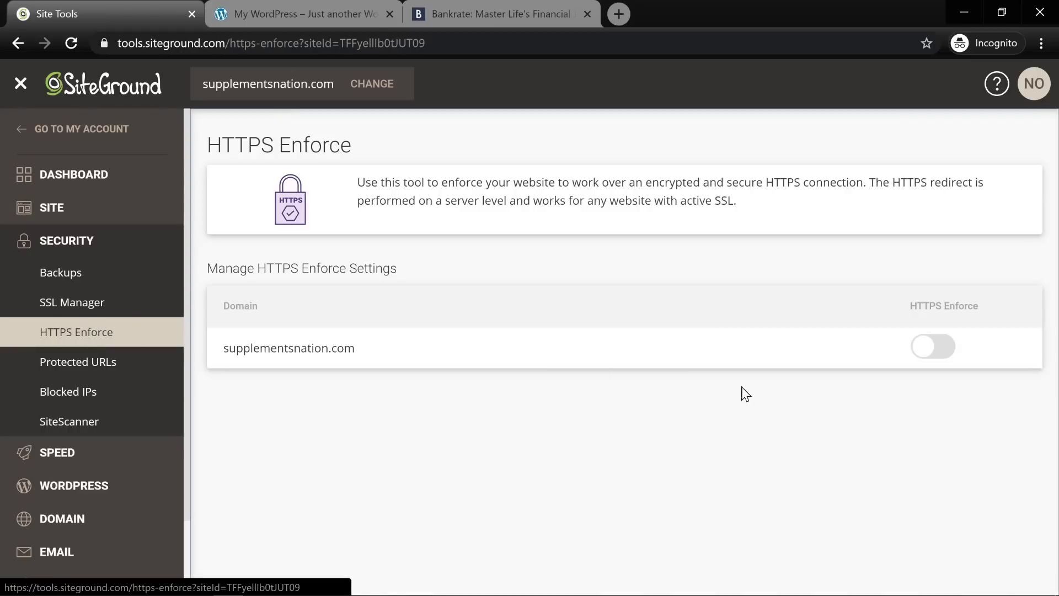
left_click(928, 349)
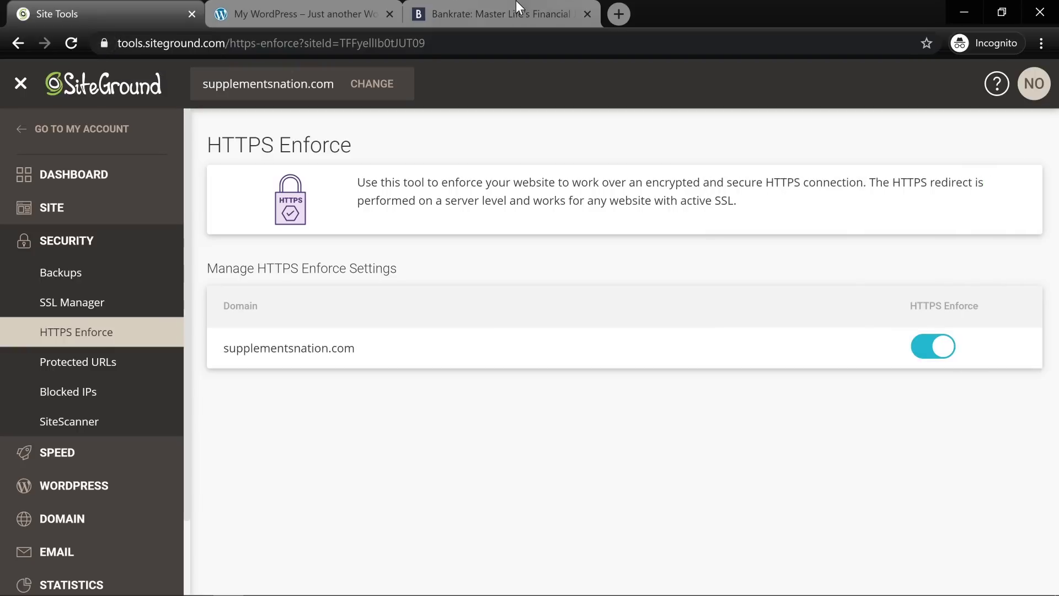
- Check the connection security of the open supplementsnation.com page, and open the SSL Manager in Site Tools
left_click(270, 10)
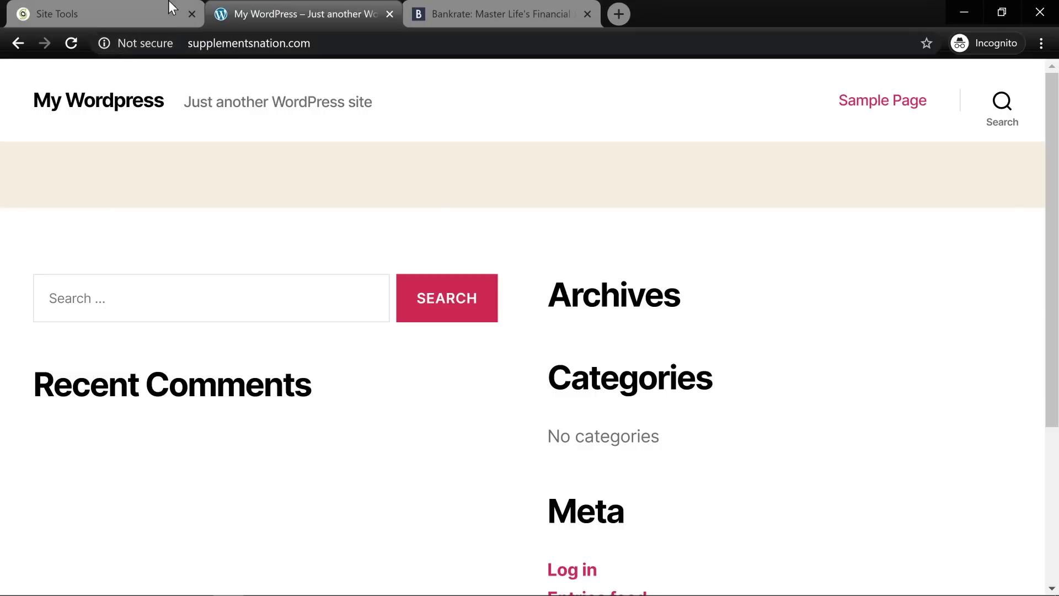
left_click(108, 3)
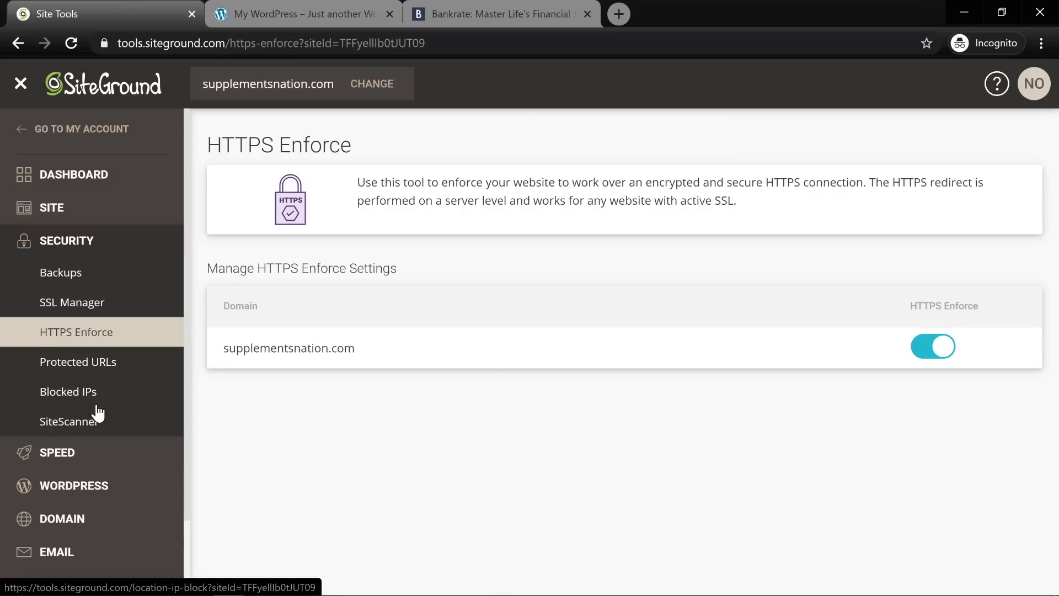
left_click(74, 303)
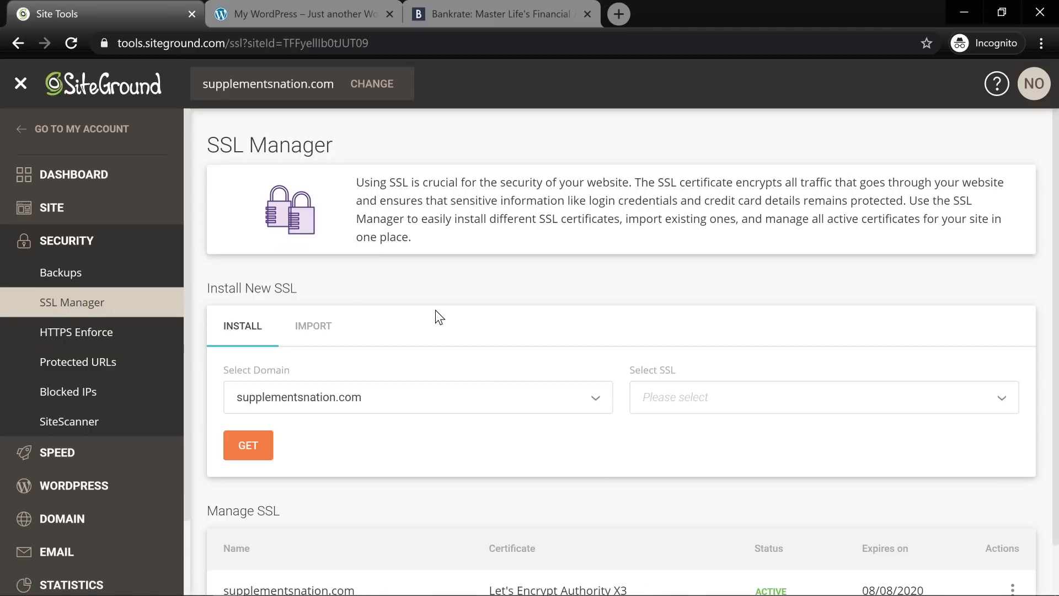
- Install the Let's Encrypt Wildcard SSL certificate for supplementsnation.com
scroll(496, 380, "down", 1)
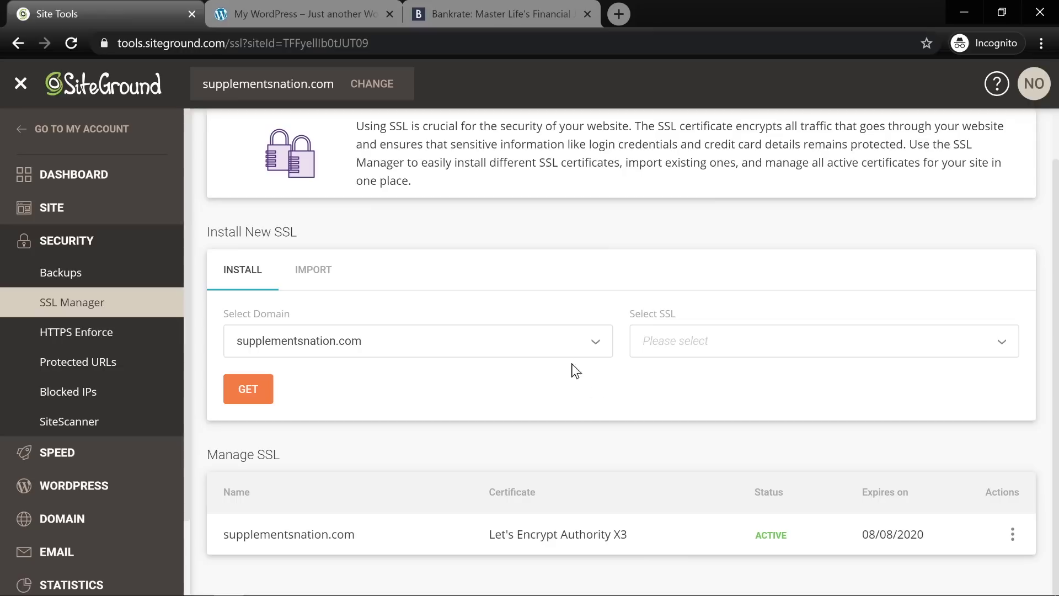
left_click(684, 350)
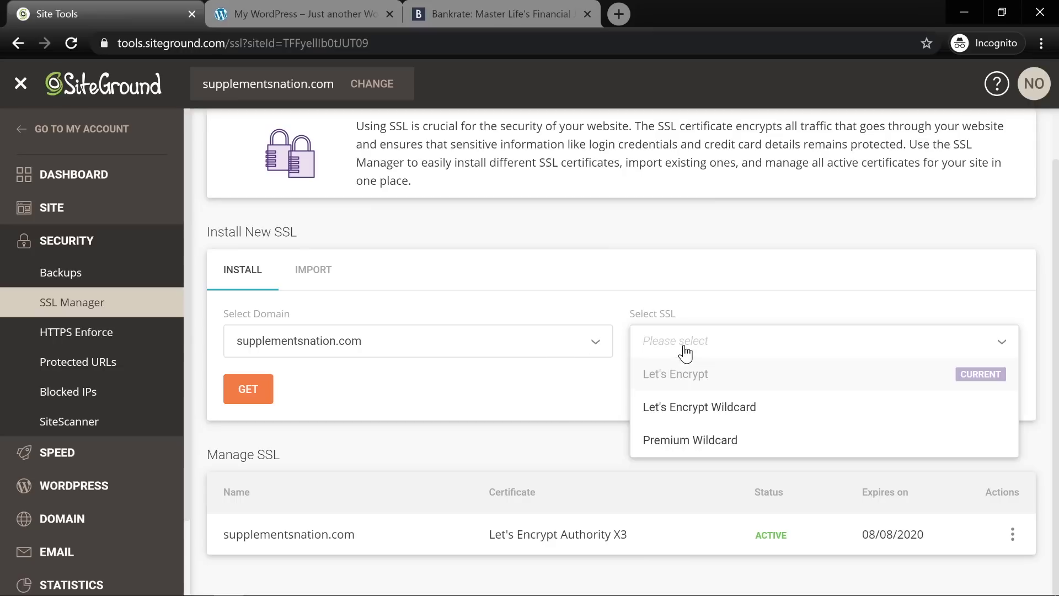
left_click(701, 411)
left_click(261, 393)
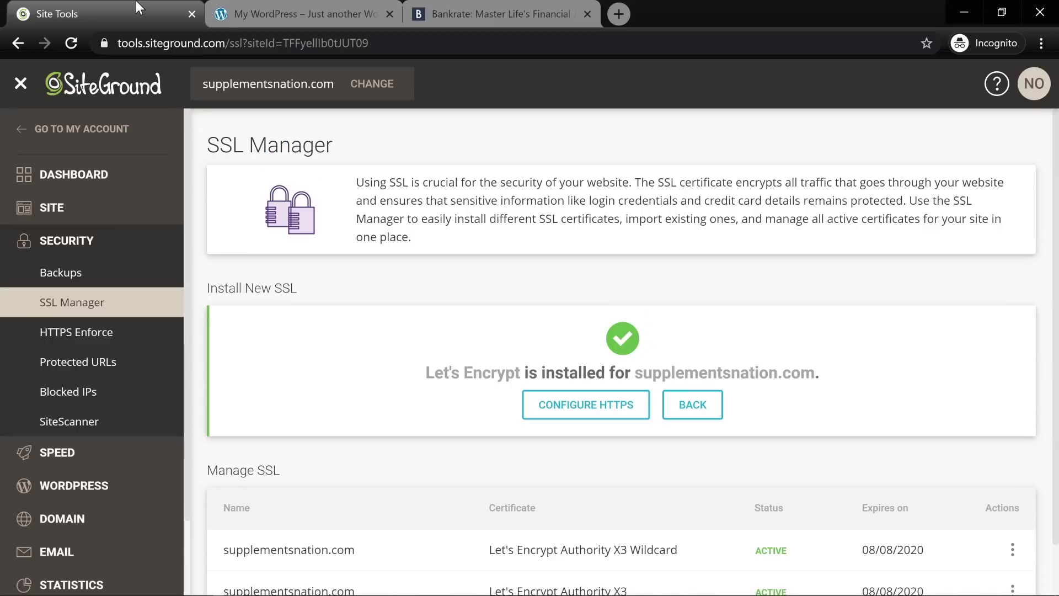
- Open SiteGround's HTTPS configuration guide, and reload the supplementsnation.com page to check its connection security
left_click(587, 404)
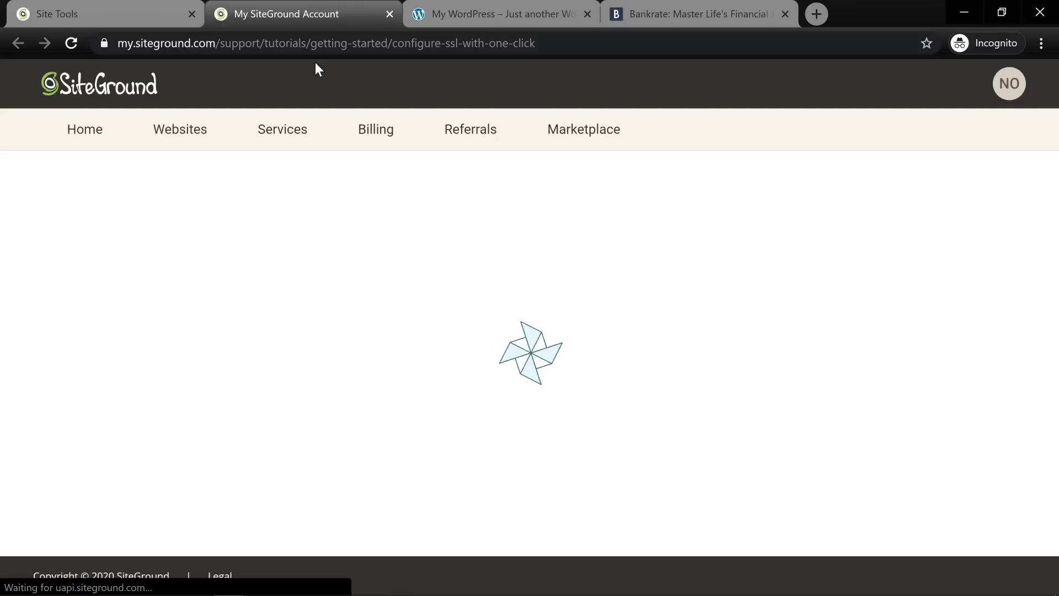
left_click(470, 2)
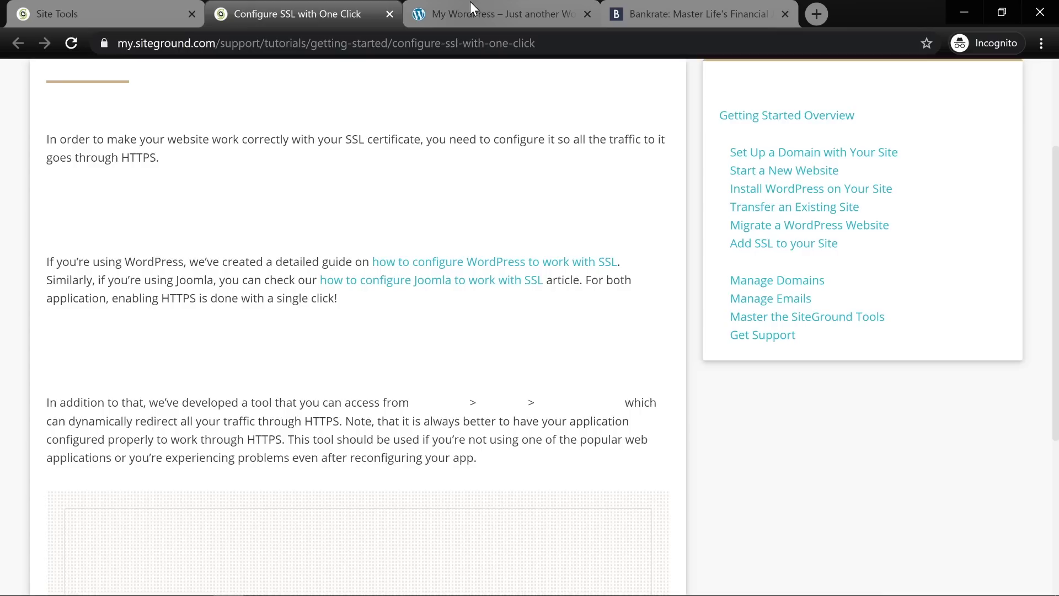
left_click(351, 3)
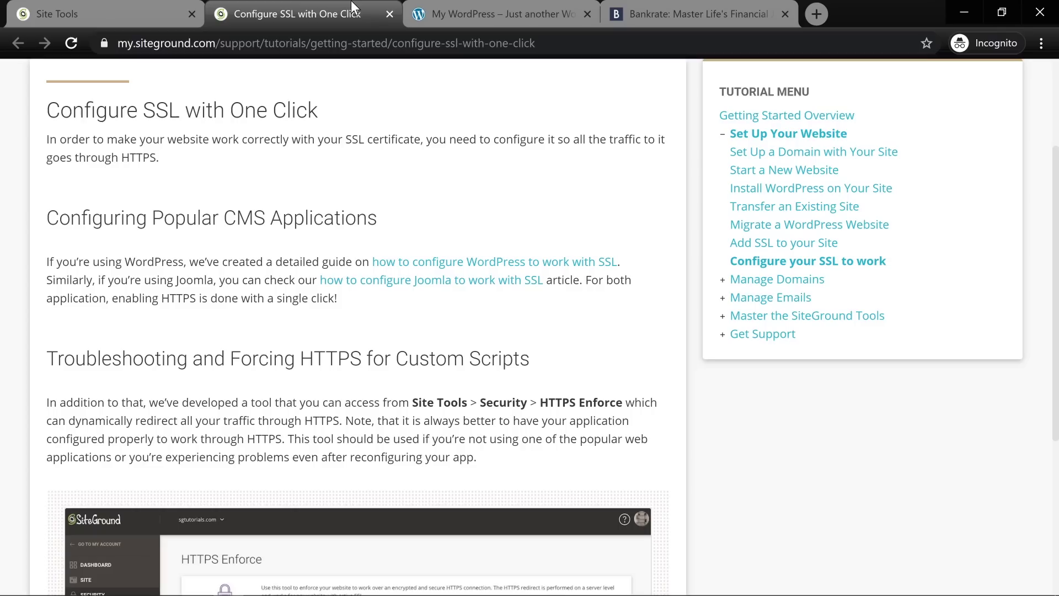
left_click(543, 9)
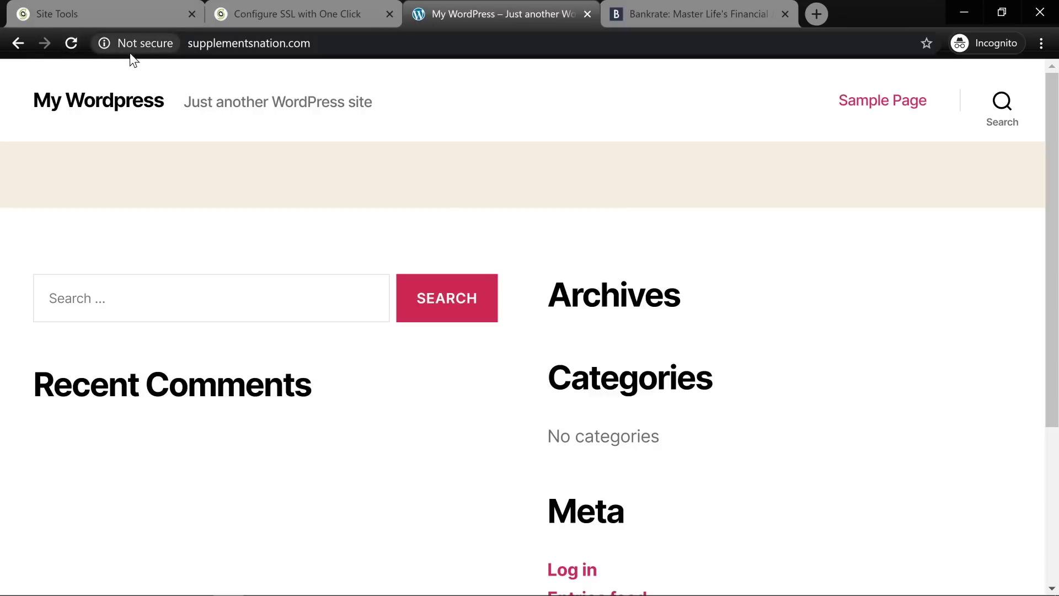
left_click(71, 44)
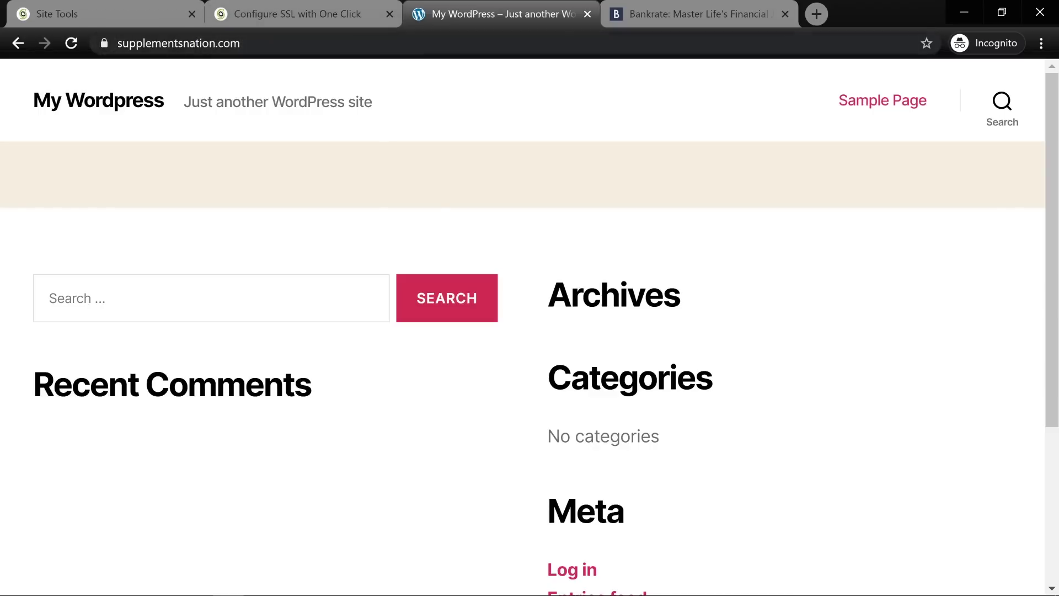
- Return to Site Tools for supplementsnation.com and go from its dashboard back to the main SiteGround account
left_click(285, 12)
left_click(97, 12)
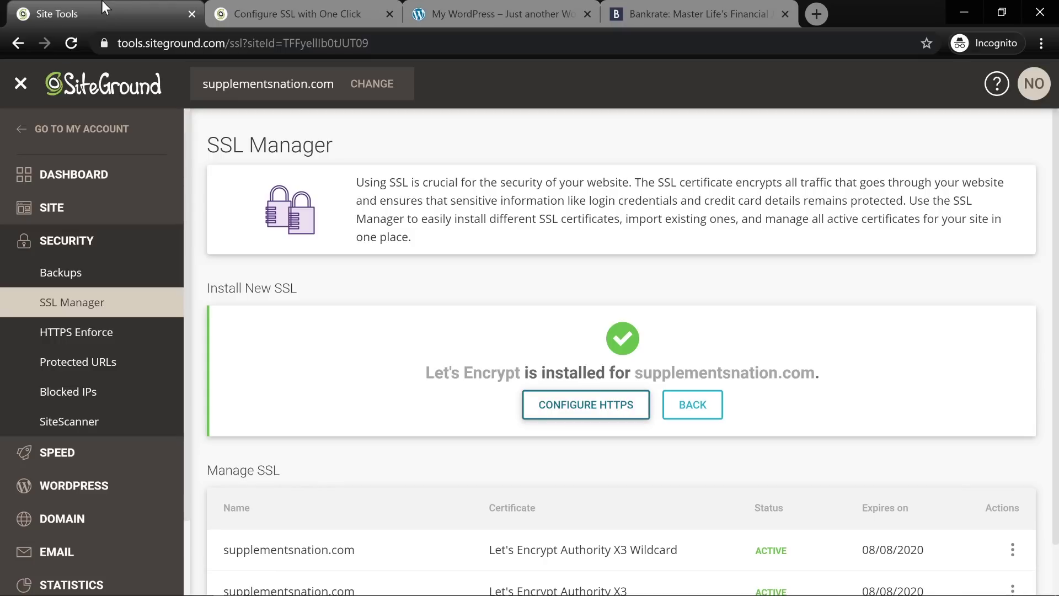
left_click(465, 11)
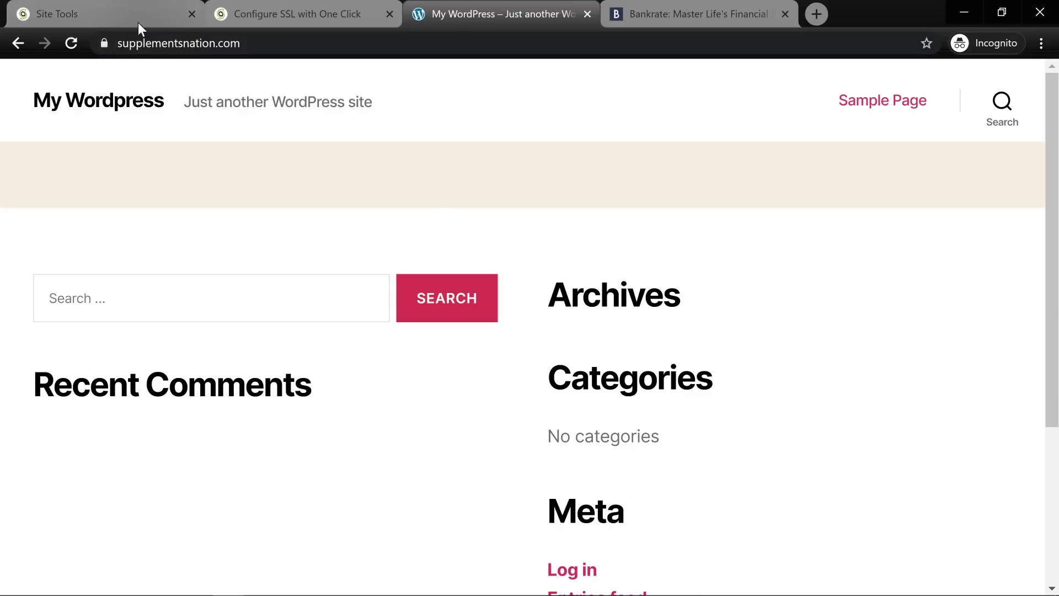
left_click(81, 6)
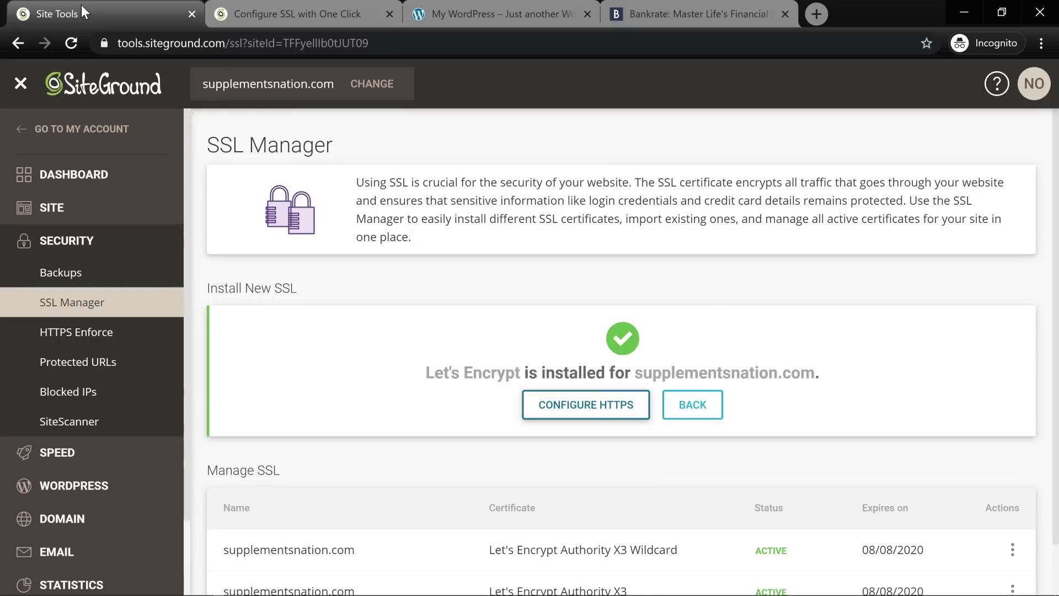
left_click(67, 176)
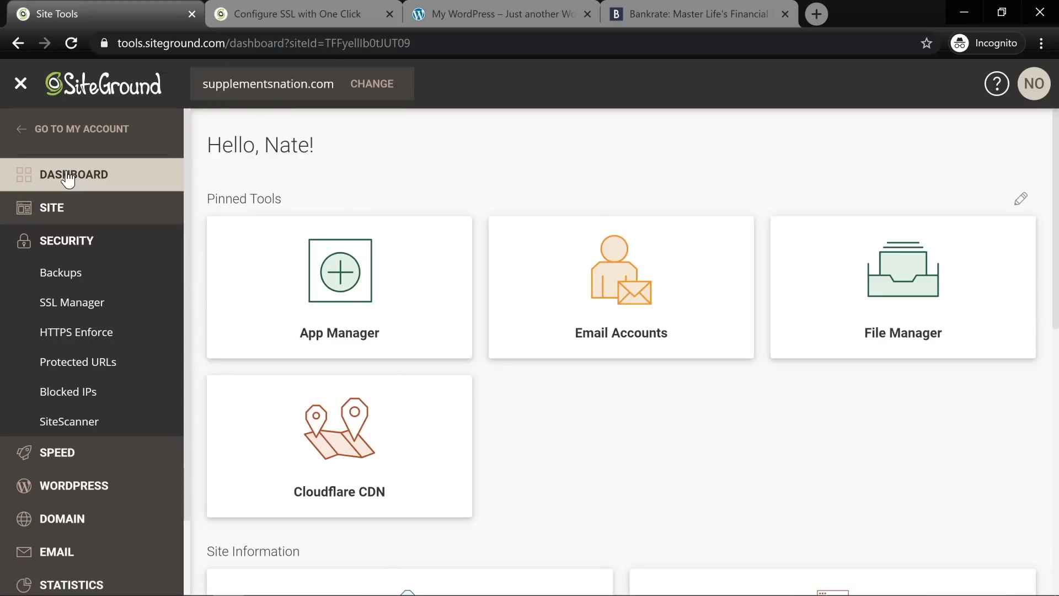
left_click(55, 135)
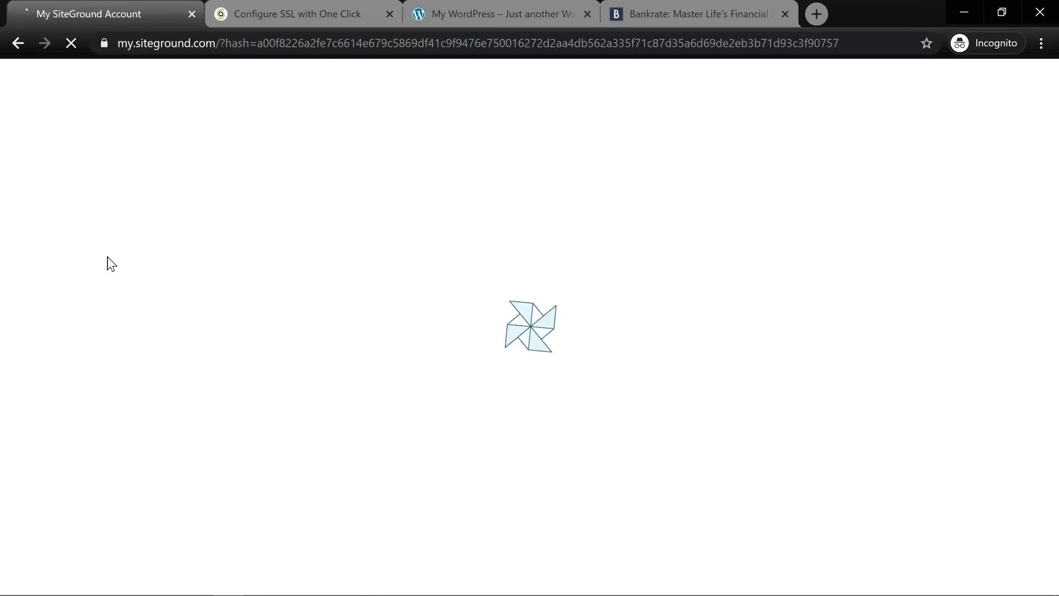
- Close the SSL guide, supplementsnation.com and Bankrate pages, keeping only the SiteGround account open
left_click(389, 14)
left_click(390, 13)
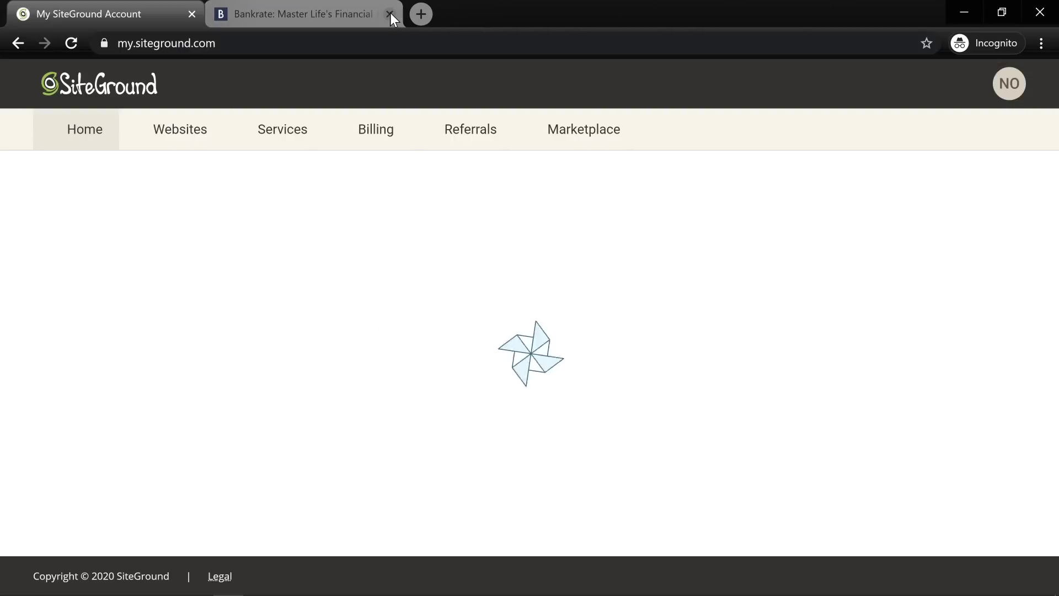
left_click(389, 14)
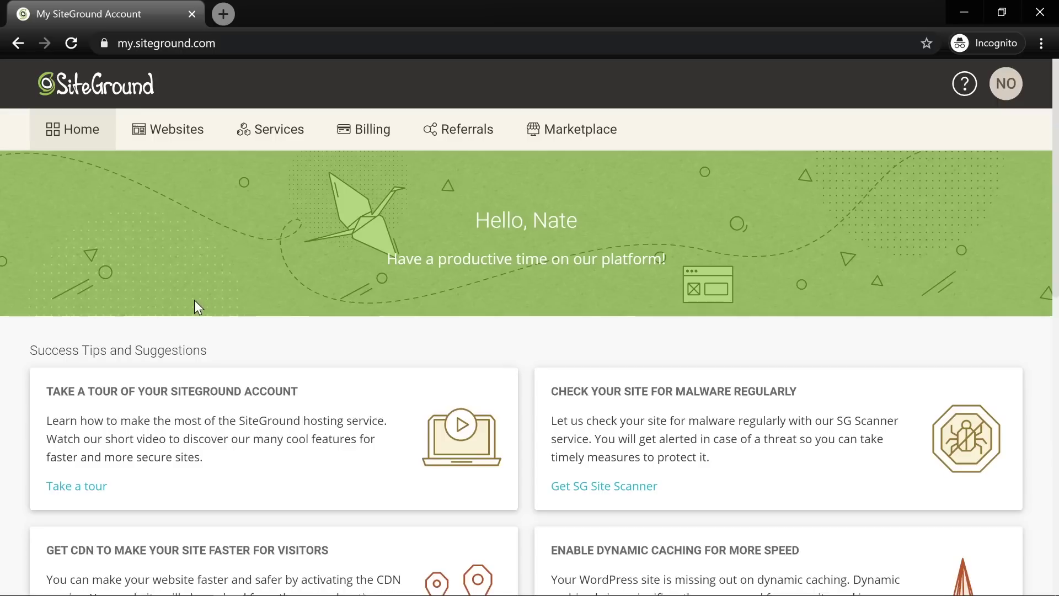
- Open the WordPress admin of supplementsnation.com from its WordPress Kit, and exit the WordPress Starter wizard
left_click(164, 142)
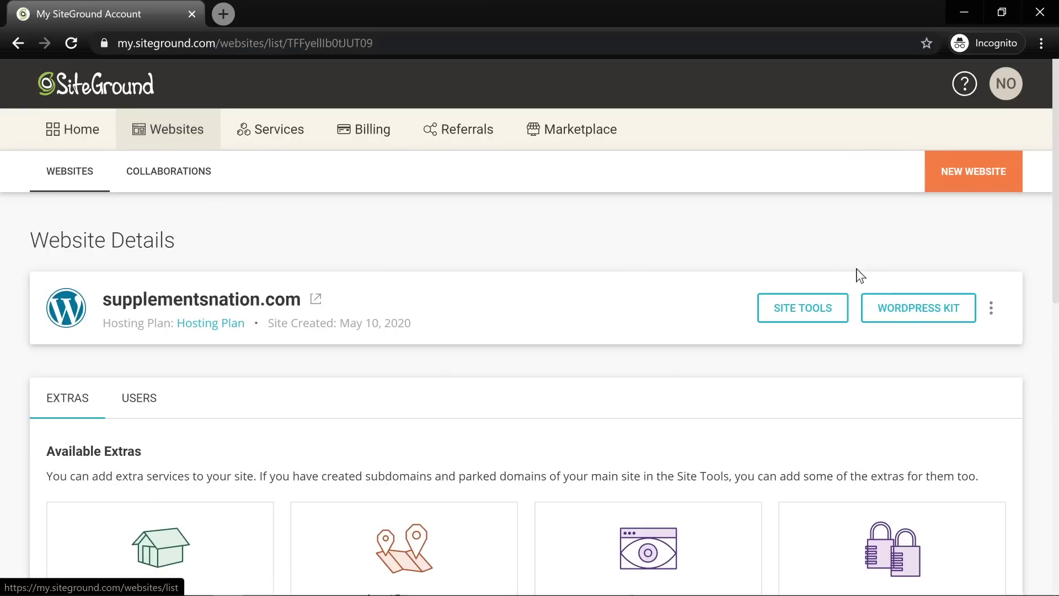
left_click(899, 304)
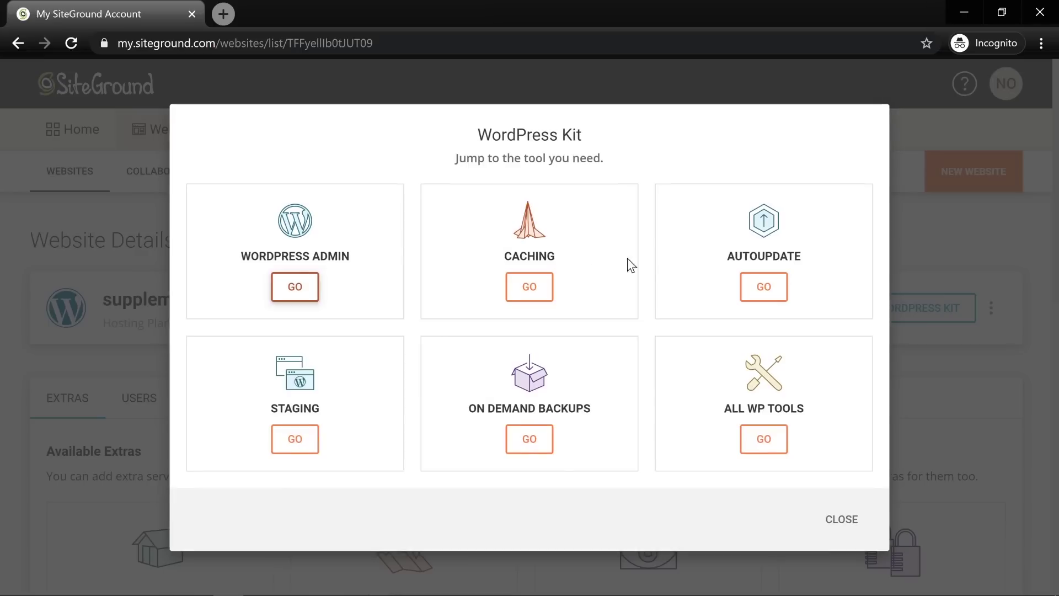
left_click(288, 290)
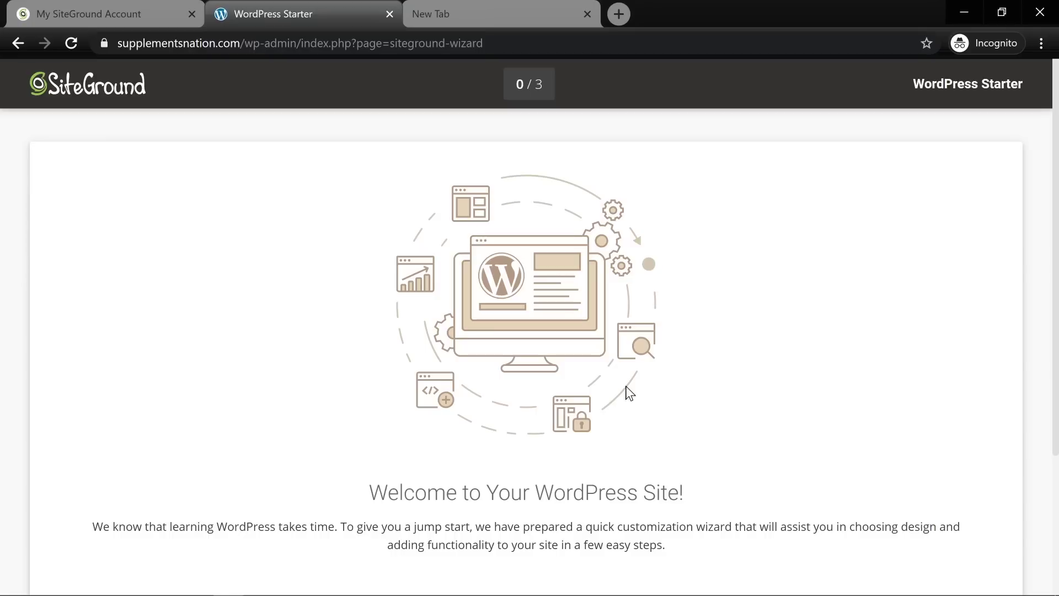
scroll(616, 414, "down", 3)
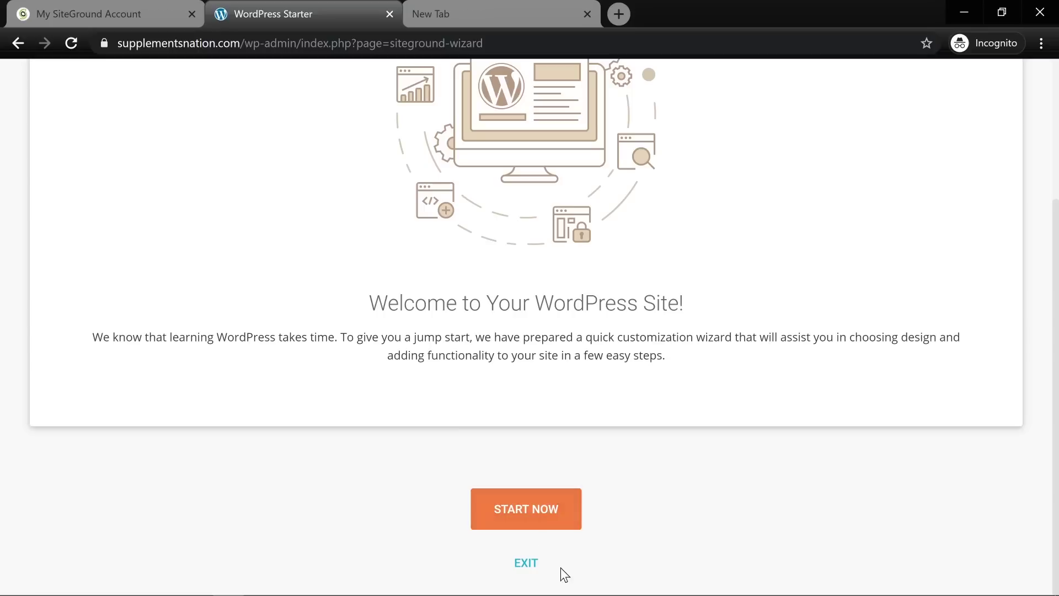
left_click(525, 563)
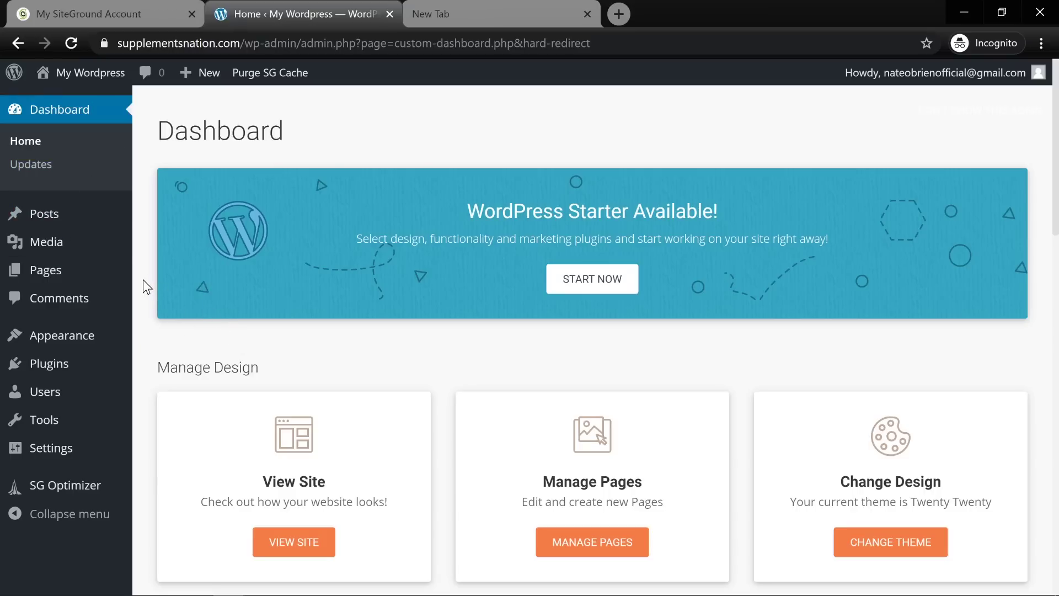
- Visit the live site from the WordPress dashboard, look over its default page, and return to the dashboard
mouse_move(68, 341)
mouse_move(69, 373)
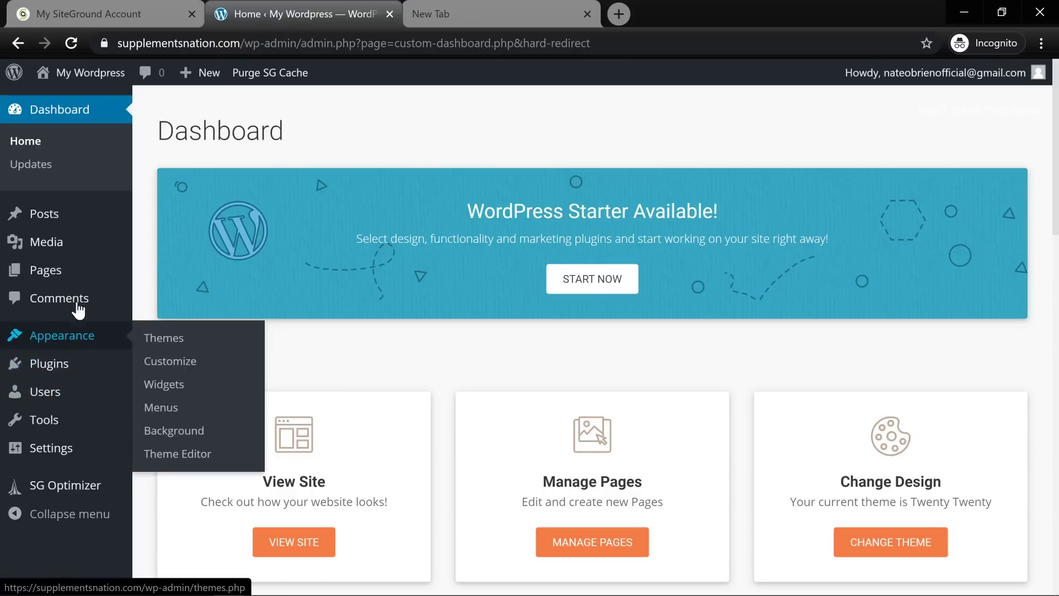
mouse_move(88, 81)
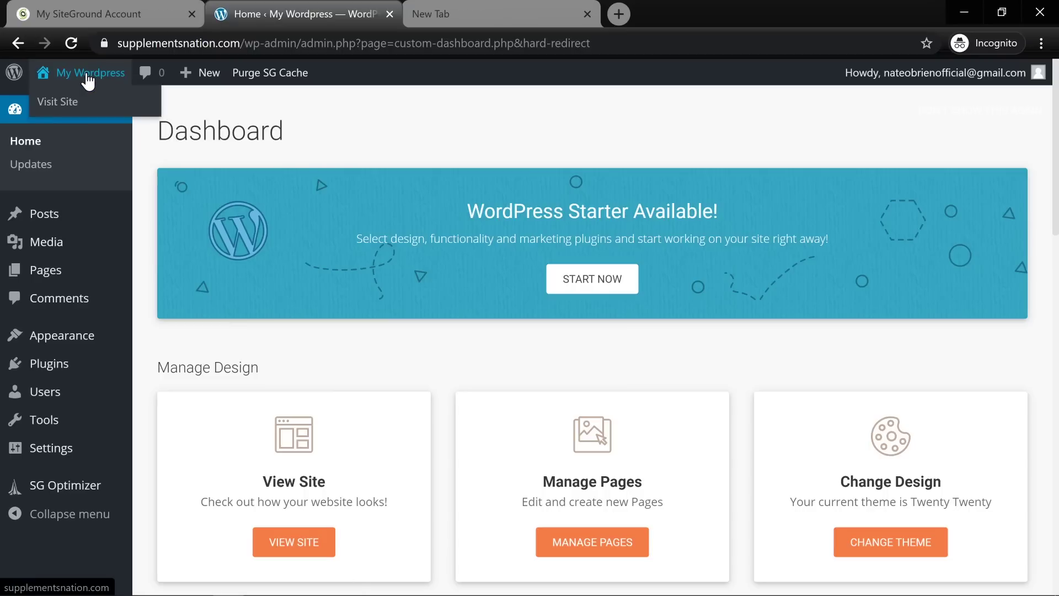
left_click(55, 101)
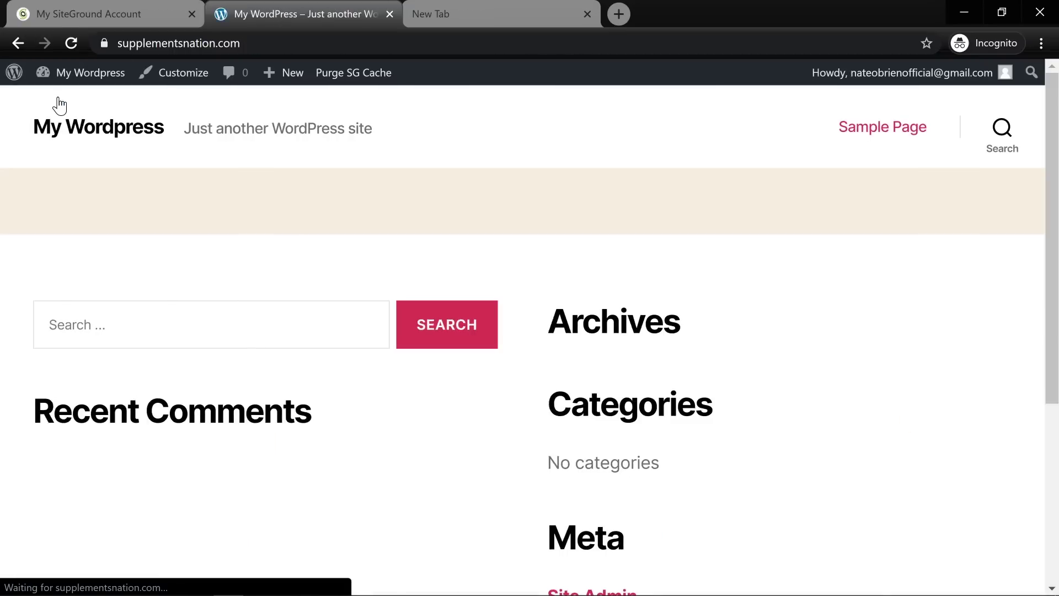
scroll(414, 320, "down", 4)
scroll(414, 338, "up", 4)
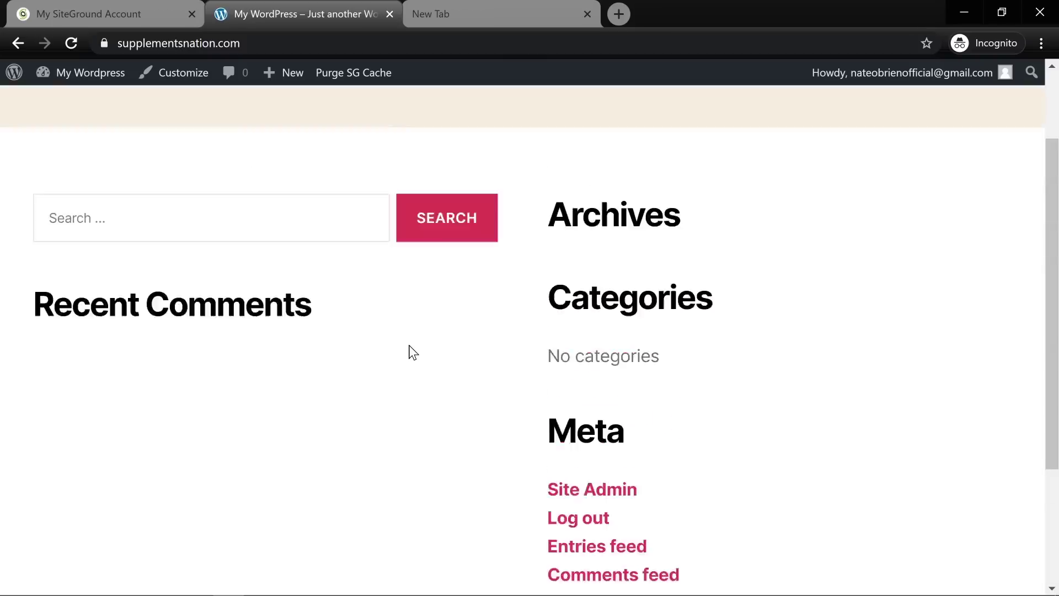
scroll(411, 355, "down", 1)
scroll(403, 351, "up", 1)
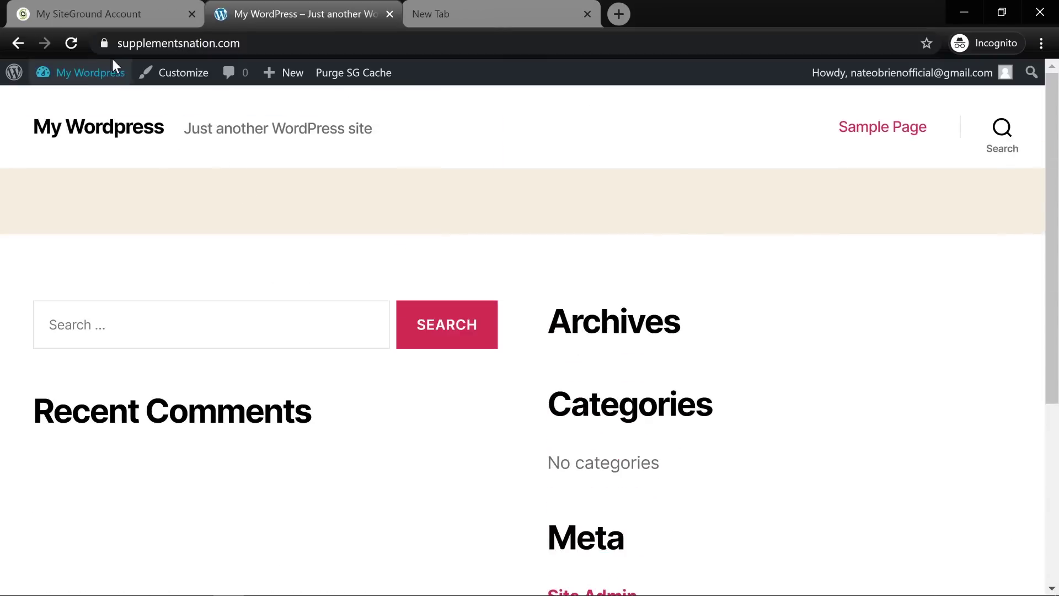
left_click(18, 43)
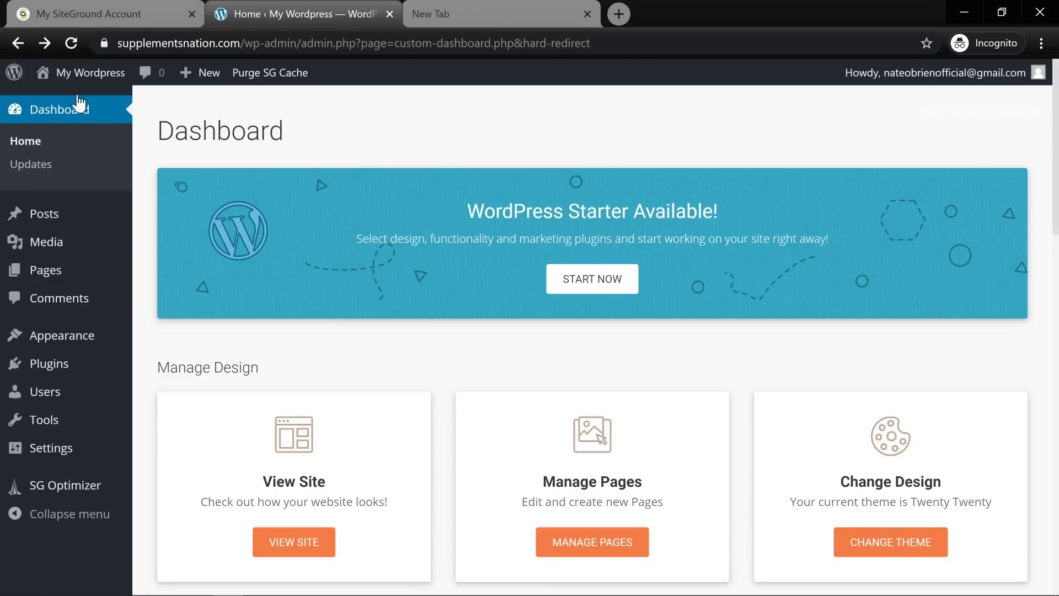
- Open the Themes page under Appearance and look over the installed themes
mouse_move(83, 75)
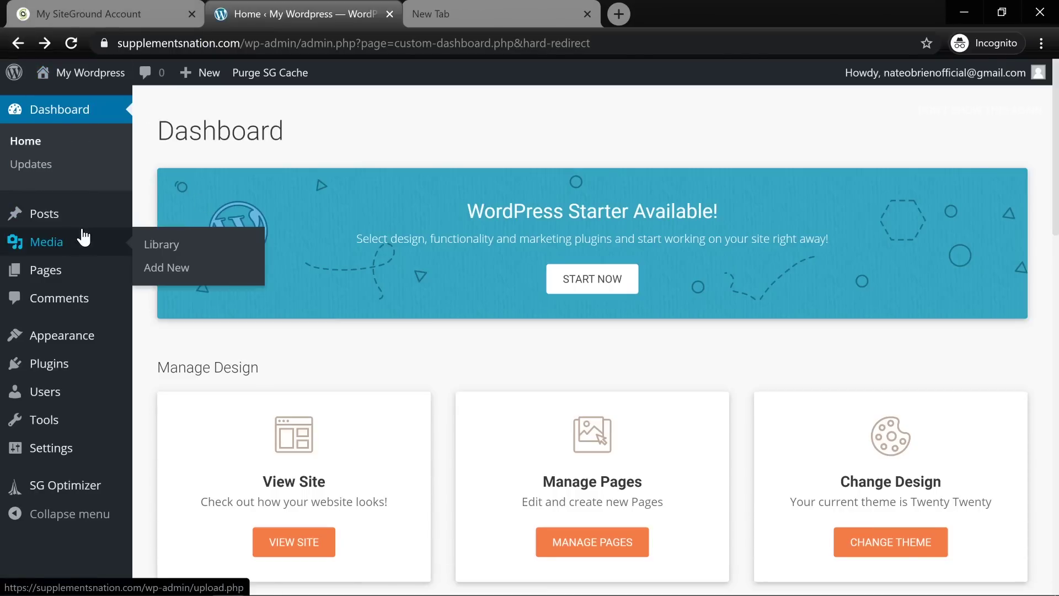
mouse_move(85, 403)
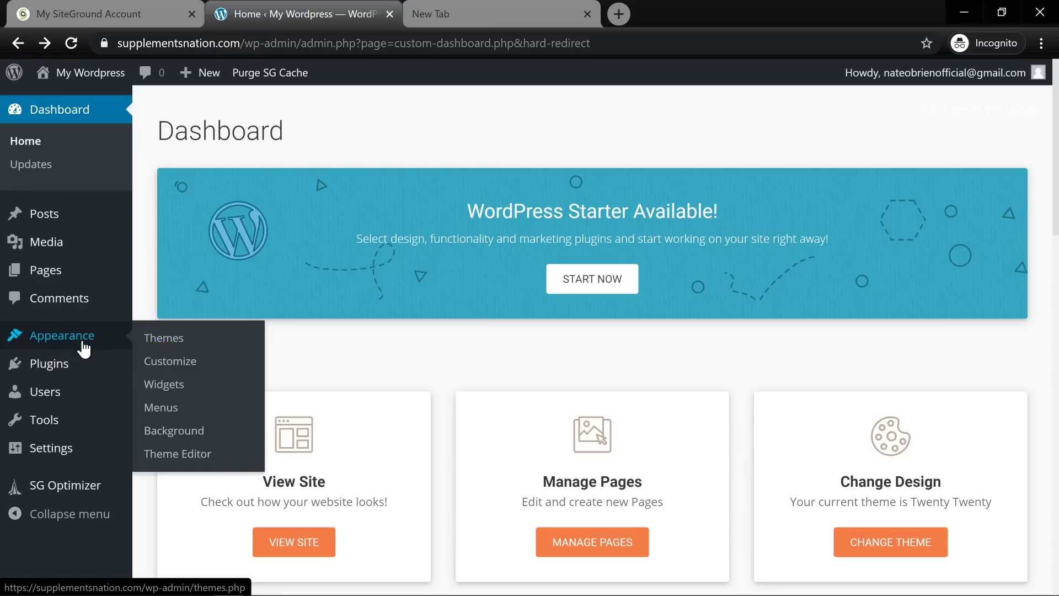
left_click(158, 343)
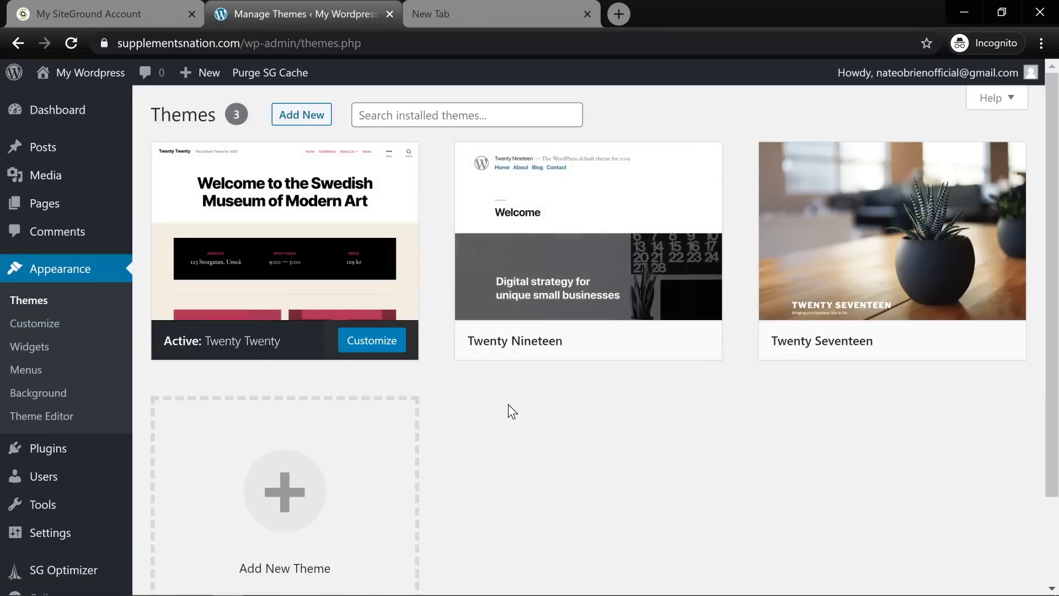
scroll(503, 401, "down", 2)
scroll(501, 409, "up", 2)
scroll(499, 409, "down", 2)
scroll(496, 405, "up", 2)
- Open the page for adding new themes and look through the featured themes
left_click(292, 115)
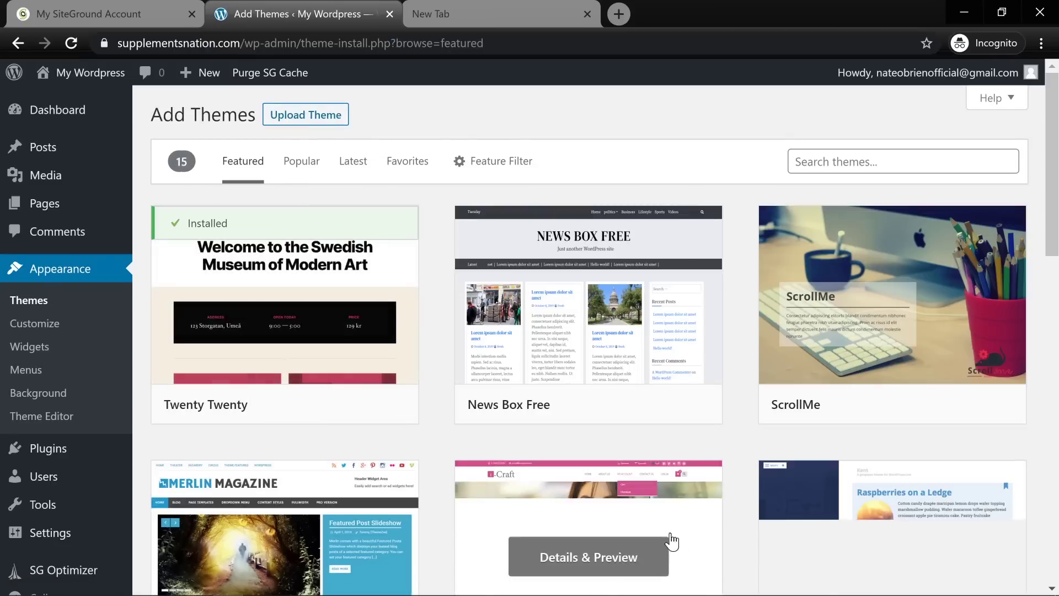
scroll(496, 298, "down", 5)
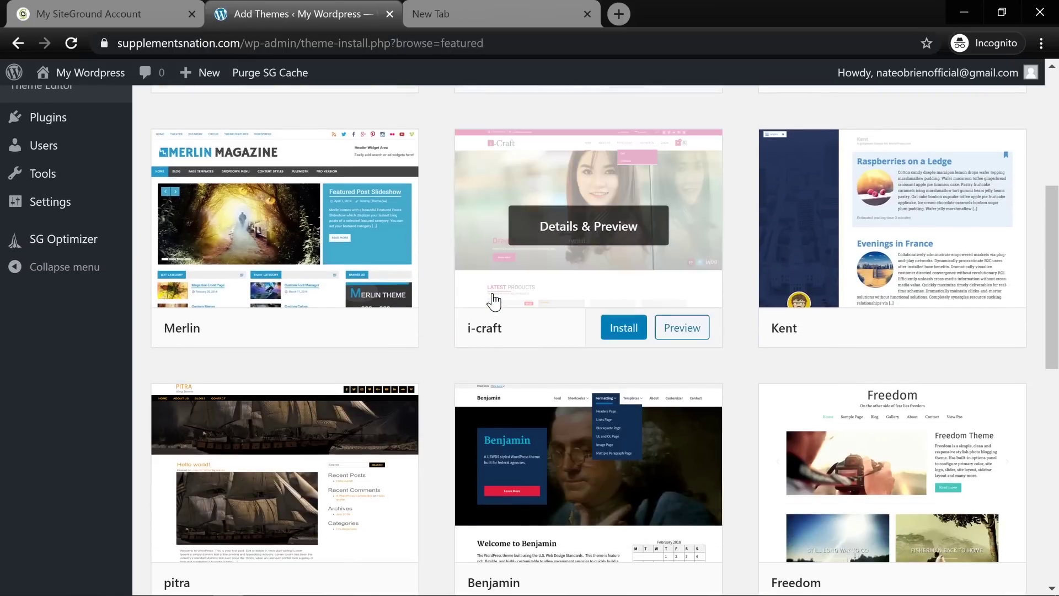
scroll(494, 301, "down", 9)
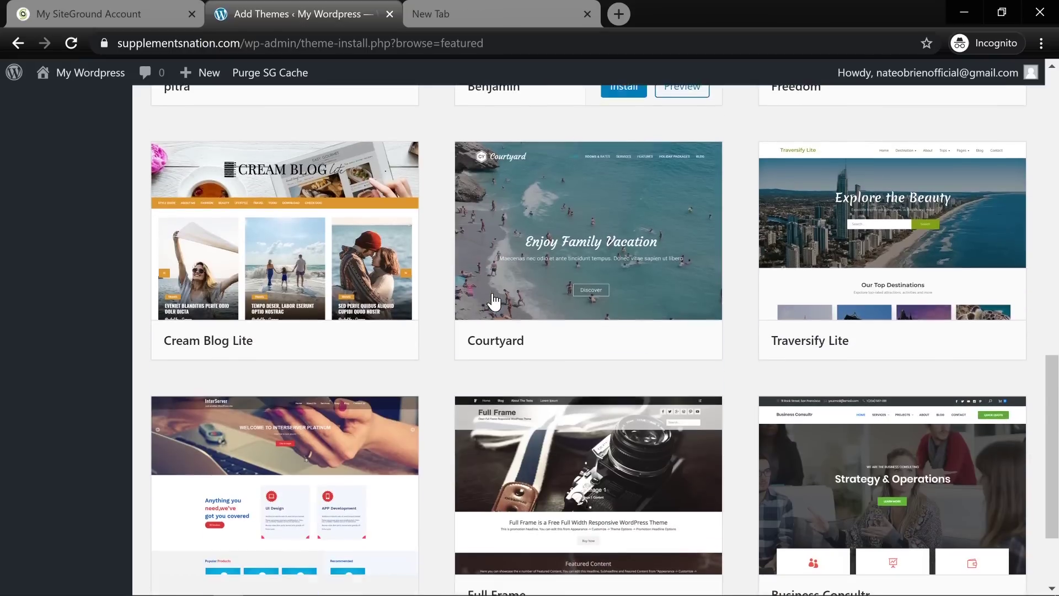
scroll(493, 302, "up", 14)
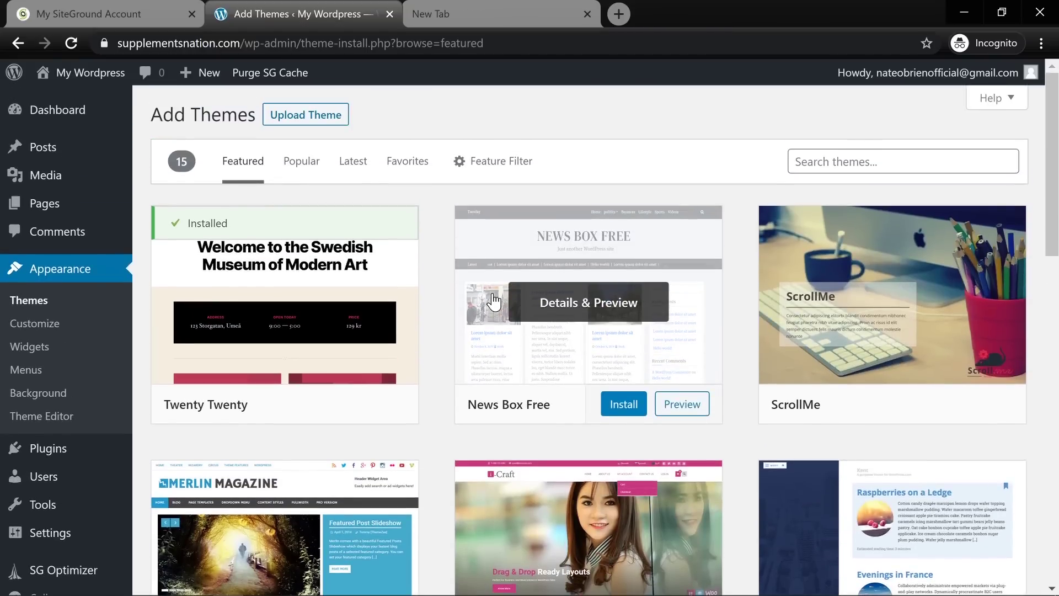
- Show the popular themes and look through them for one that suits the site
left_click(307, 175)
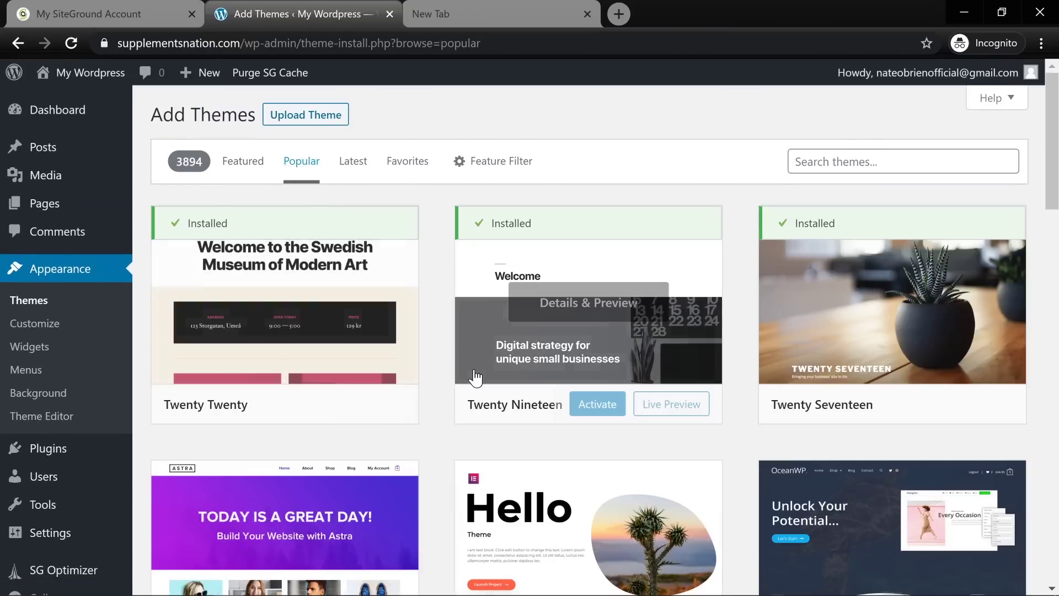
scroll(468, 375, "down", 5)
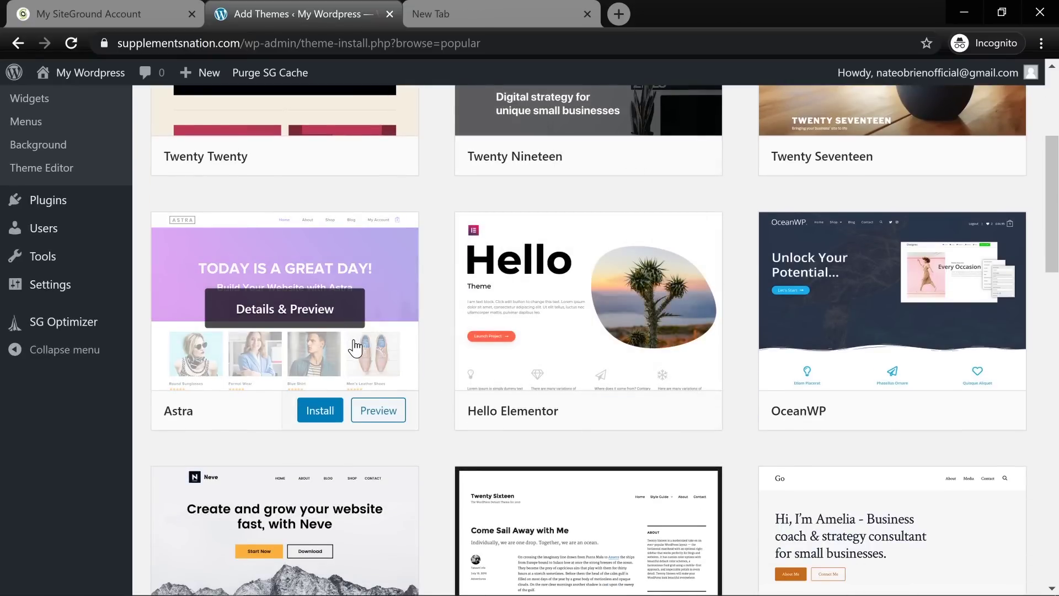
scroll(359, 358, "down", 9)
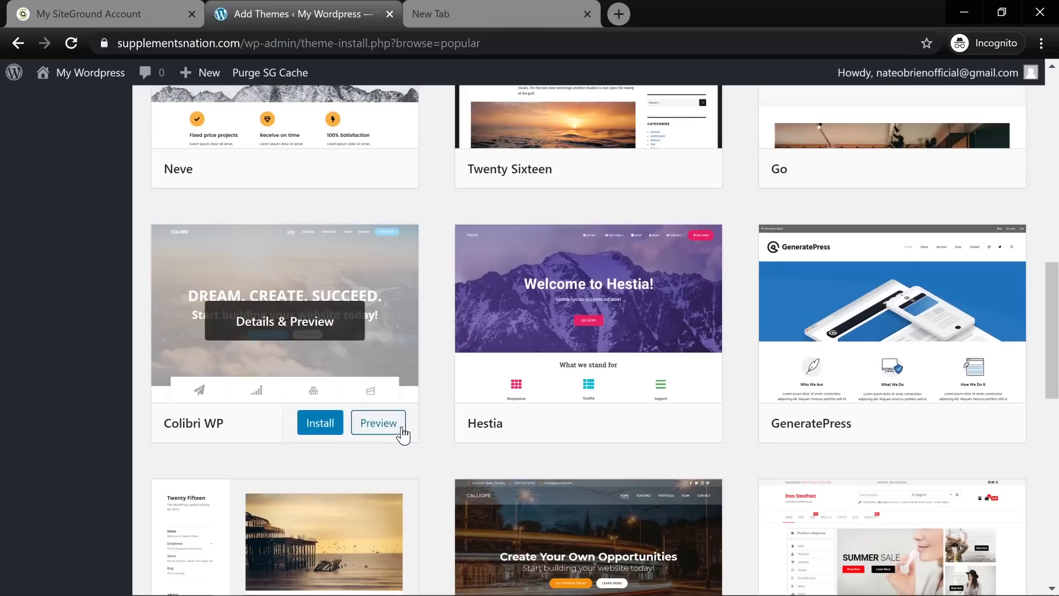
scroll(327, 419, "down", 4)
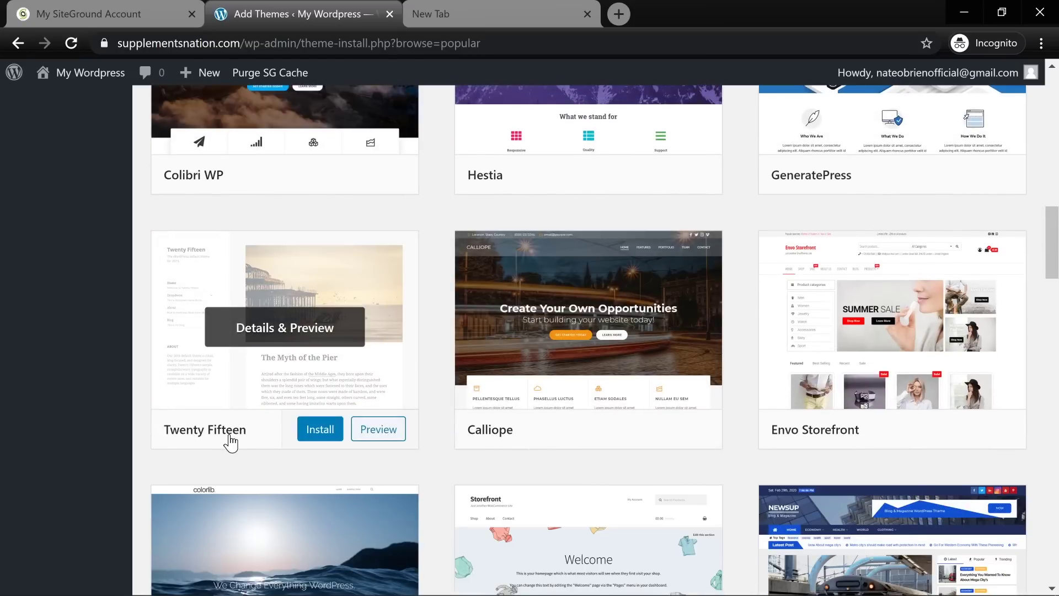
scroll(560, 458, "down", 3)
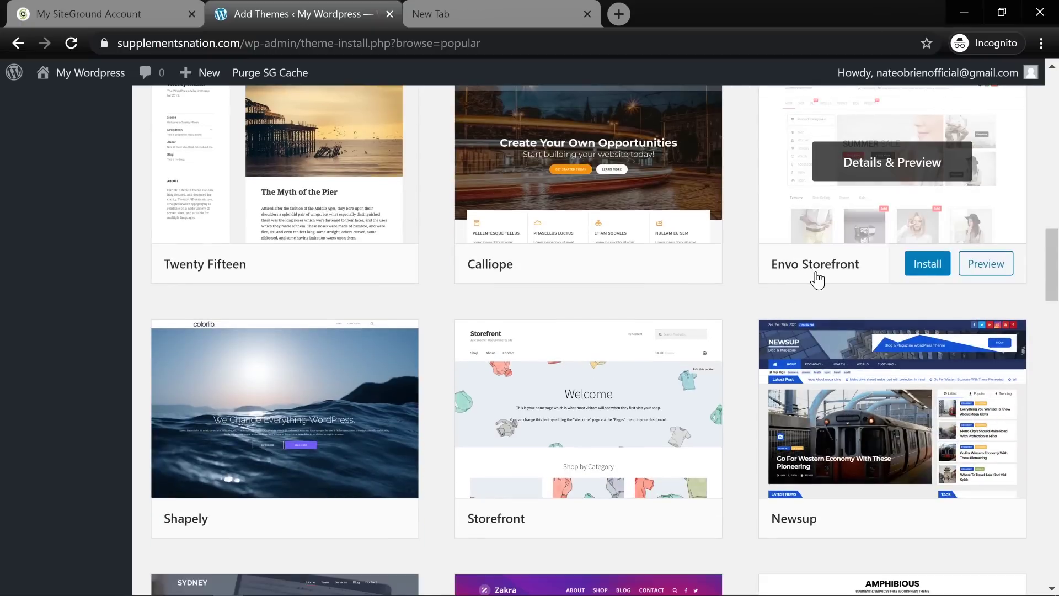
scroll(817, 281, "up", 19)
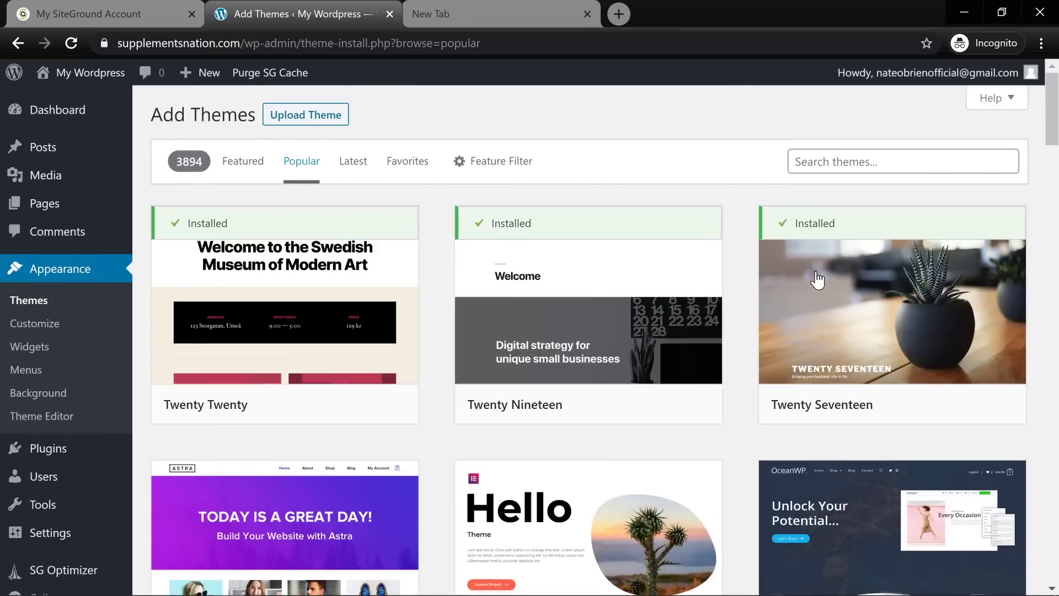
- Install the Astra theme from the popular themes and activate it
scroll(229, 309, "down", 4)
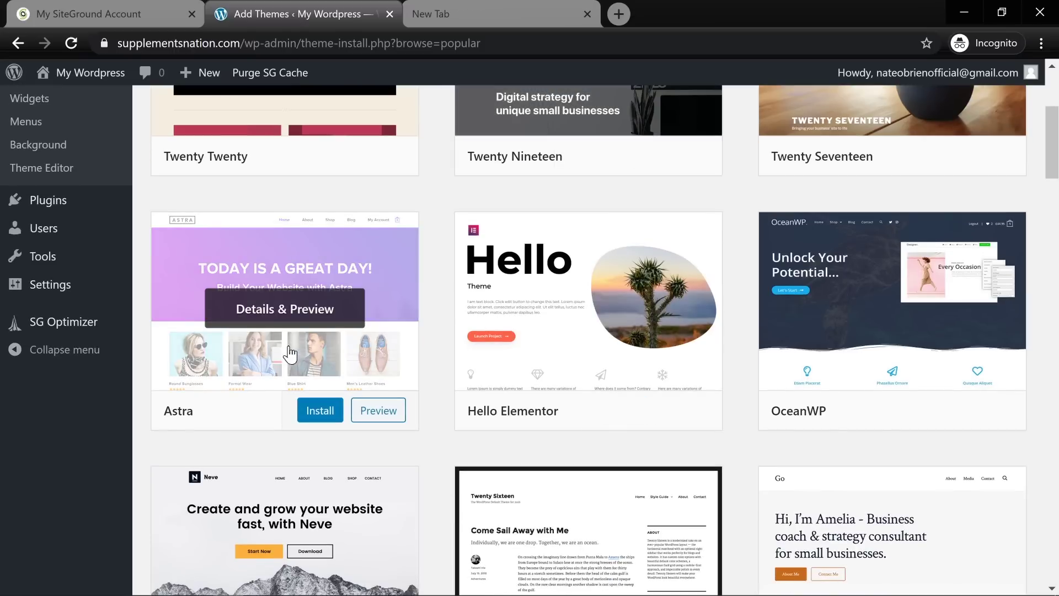
left_click(314, 411)
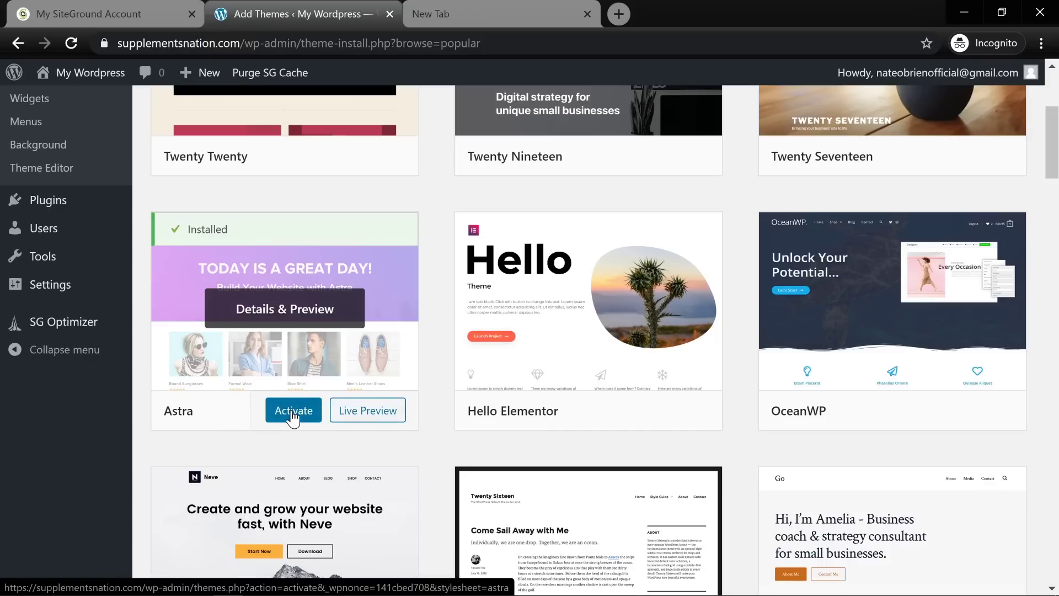
left_click(292, 411)
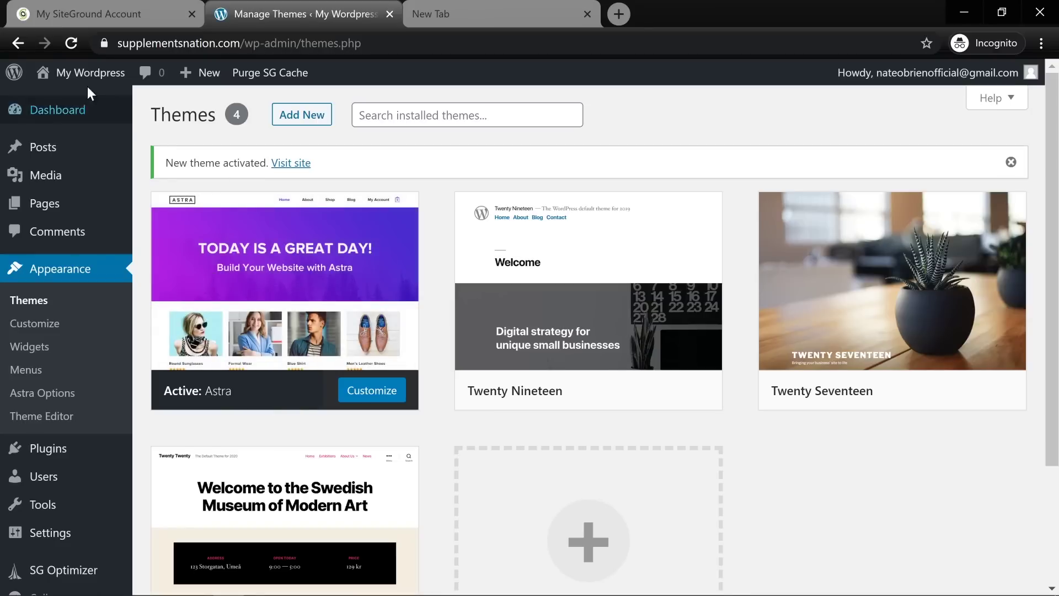
- Visit the live site to look over its page with the Astra theme, and go back to the Themes page
mouse_move(83, 76)
left_click(78, 102)
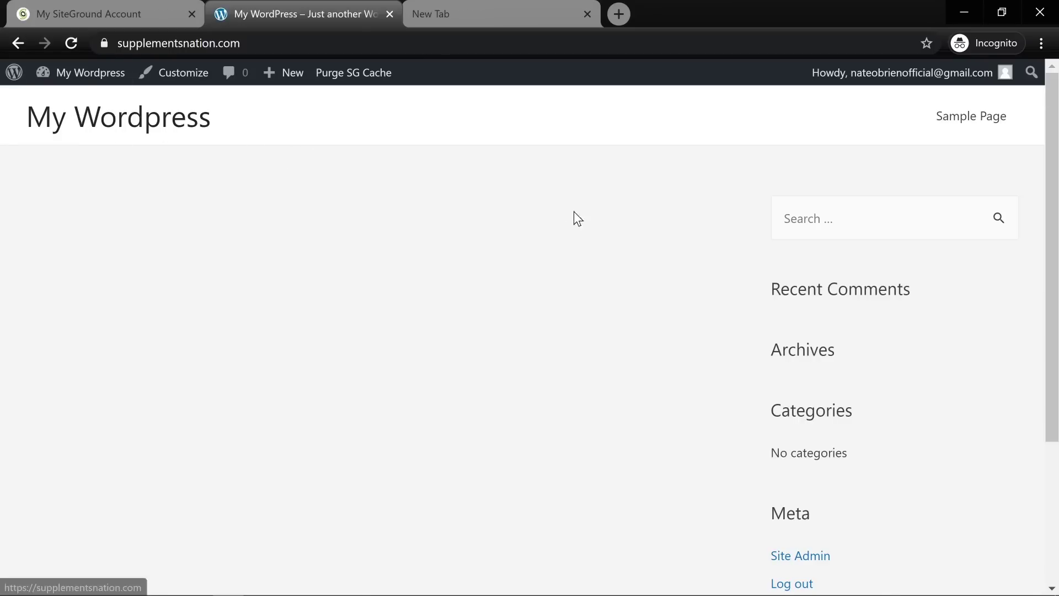
scroll(358, 182, "down", 3)
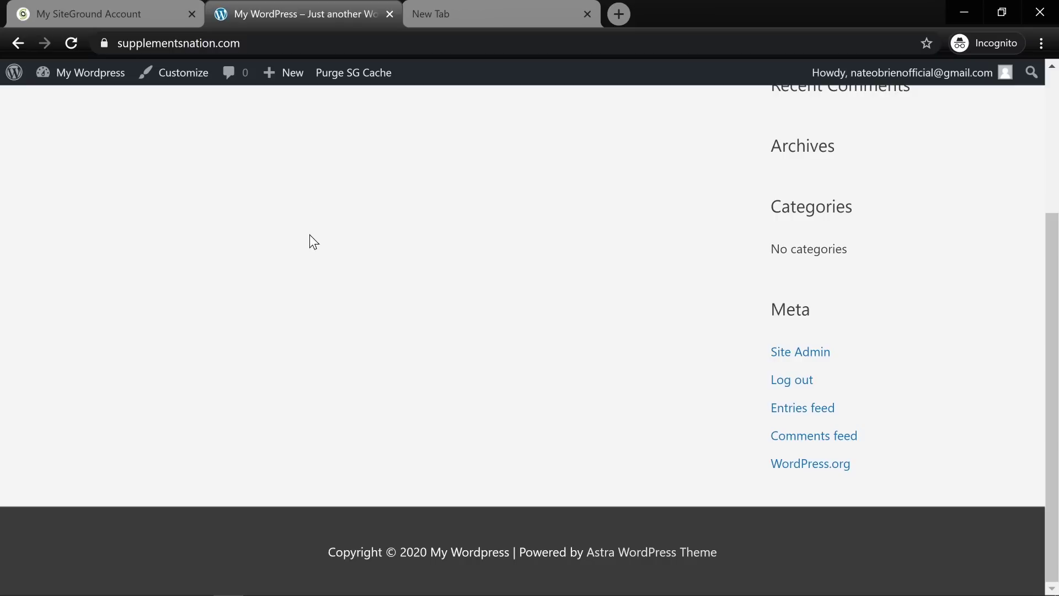
scroll(326, 248, "up", 3)
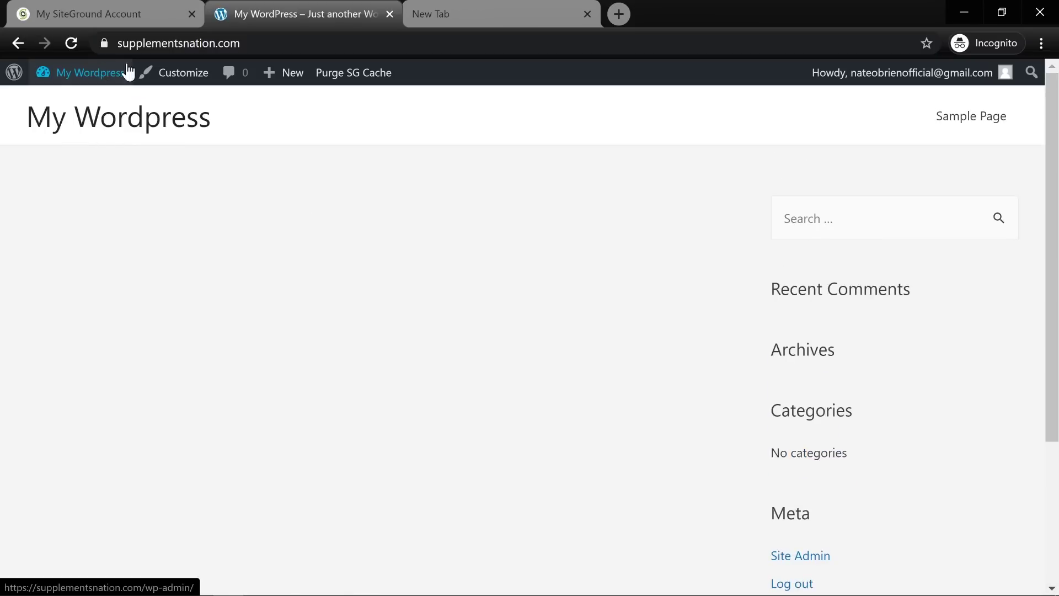
scroll(215, 245, "down", 3)
scroll(191, 258, "up", 3)
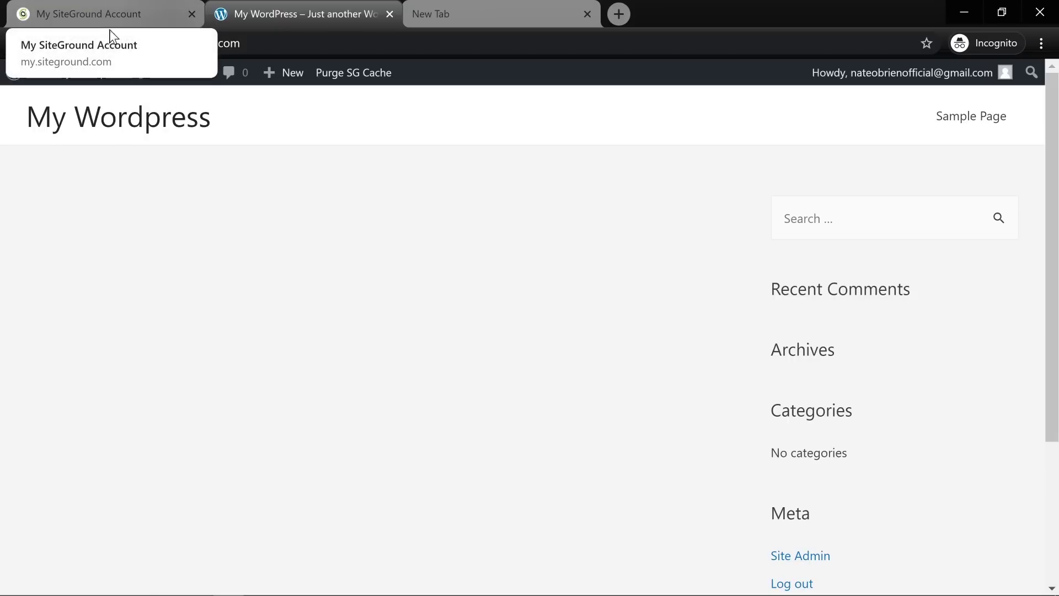
left_click(17, 44)
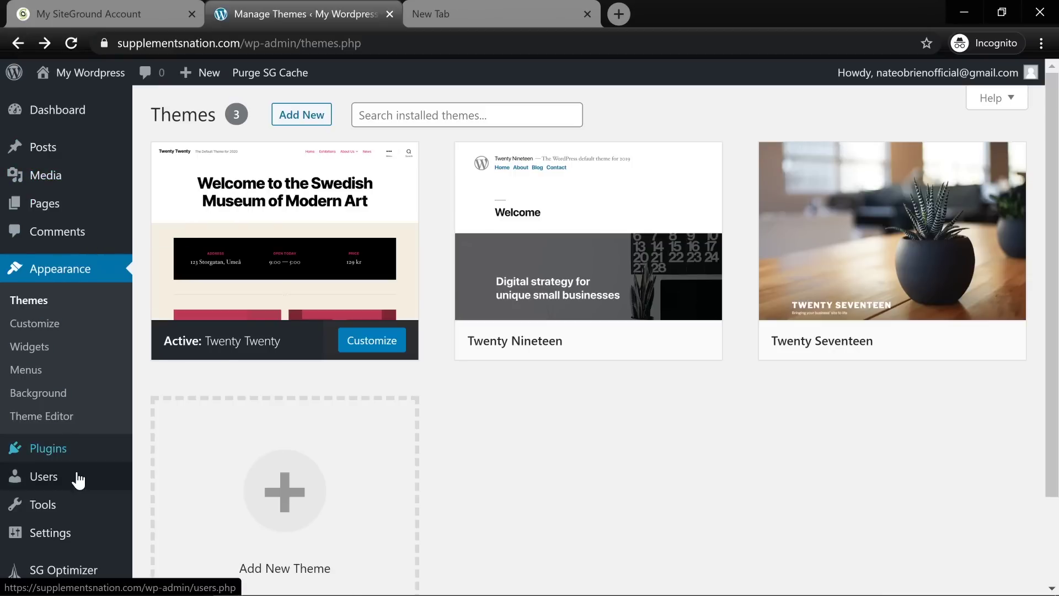
- Open the Permalink settings and compare the Plain and Post name URL structures
left_click(72, 544)
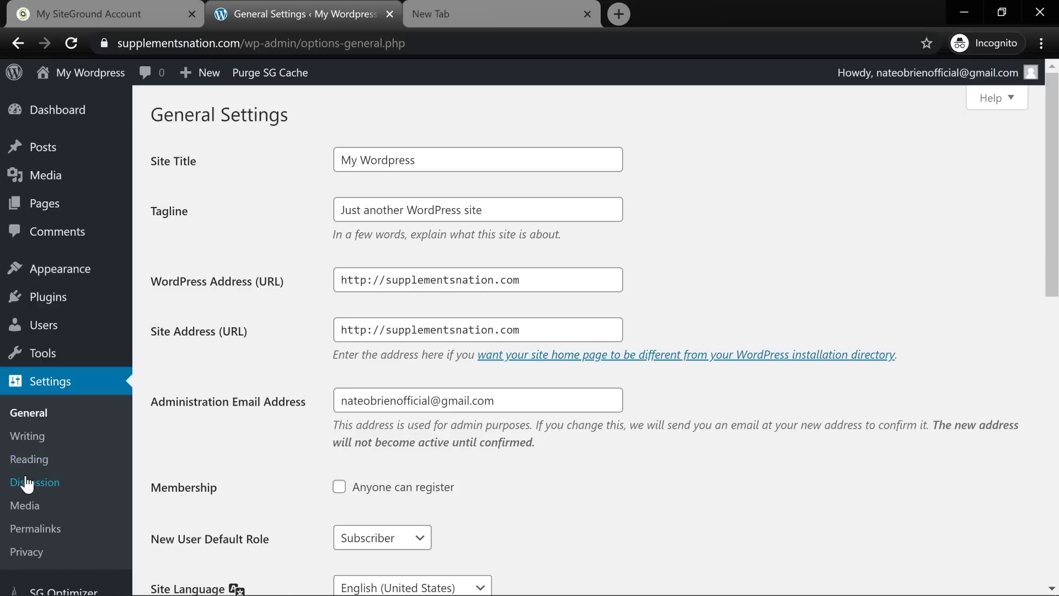
left_click(60, 530)
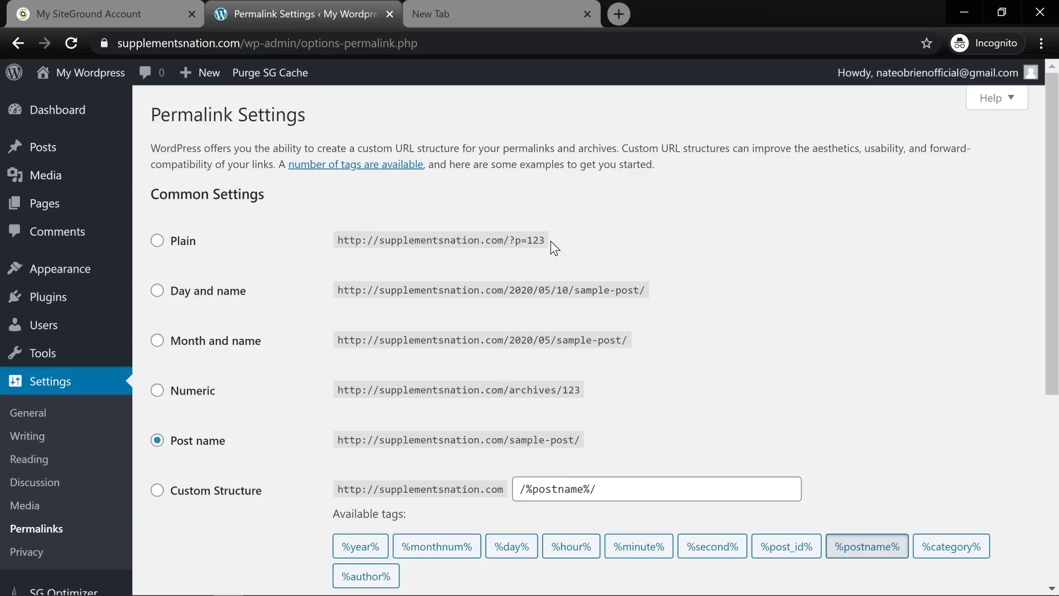
left_click_drag(546, 240, 498, 253)
left_click_drag(509, 440, 572, 449)
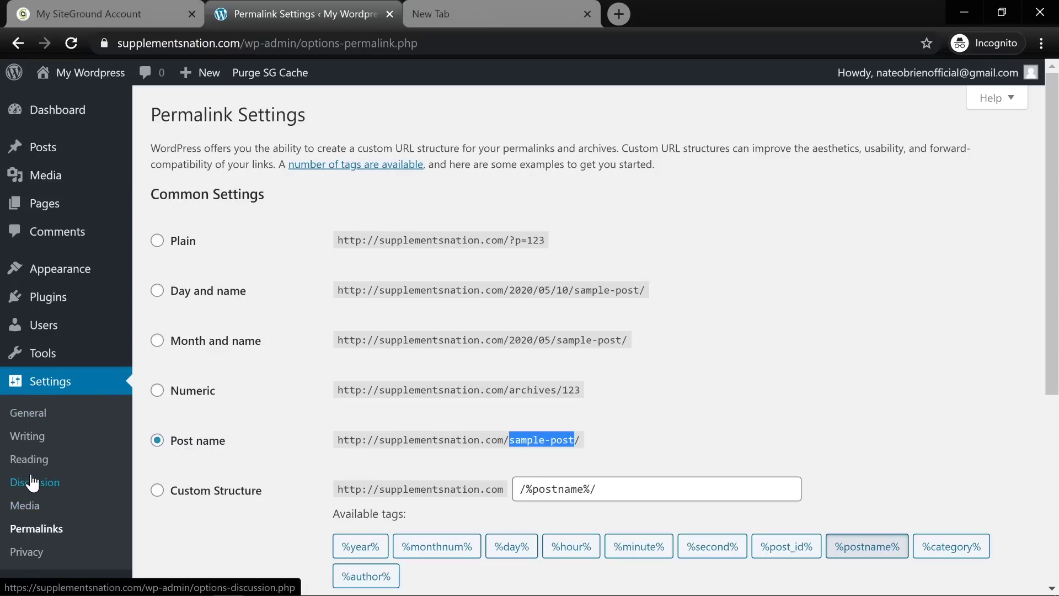
- Open the General settings and review the site language, timezone, date format, time format and week start options
scroll(61, 473, "down", 1)
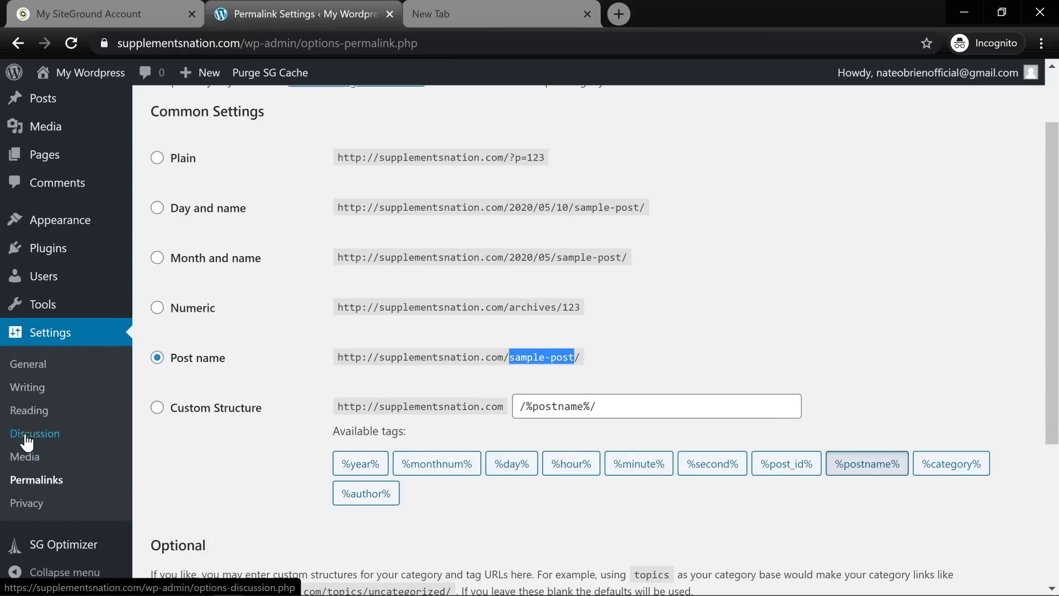
left_click(36, 366)
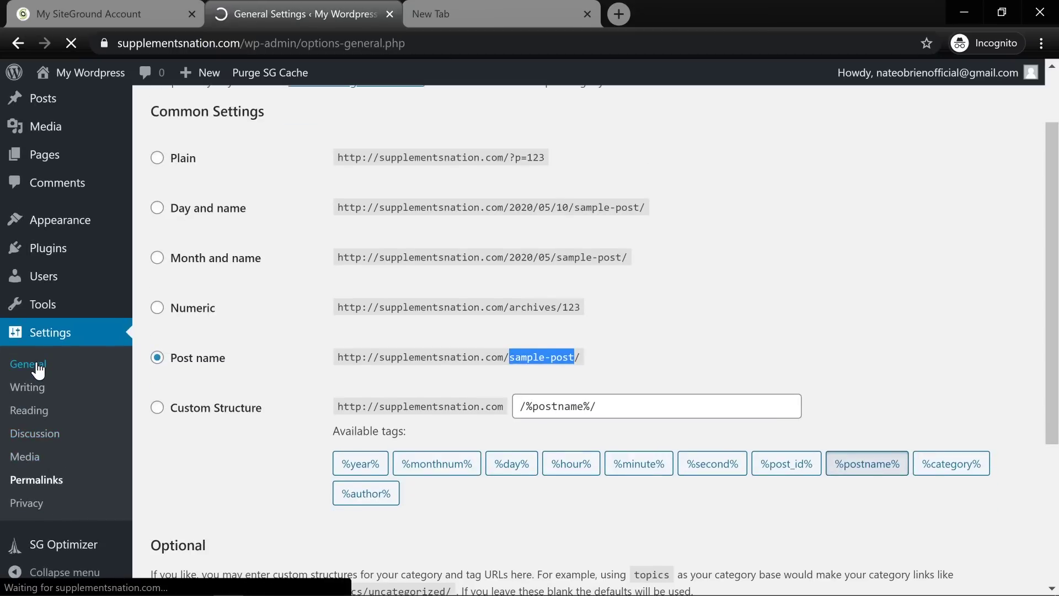
scroll(716, 400, "down", 3)
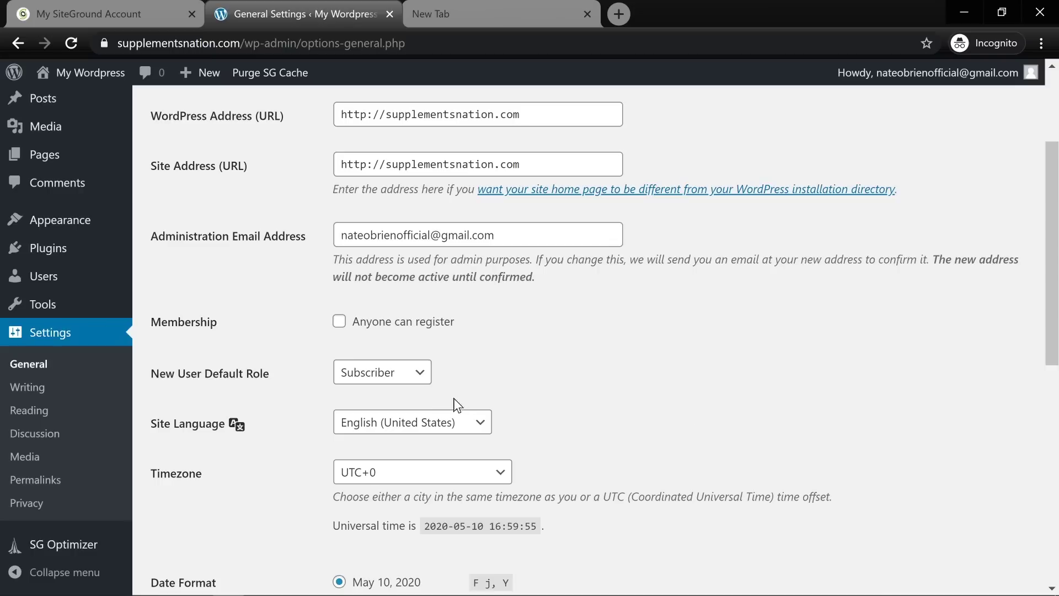
left_click(395, 429)
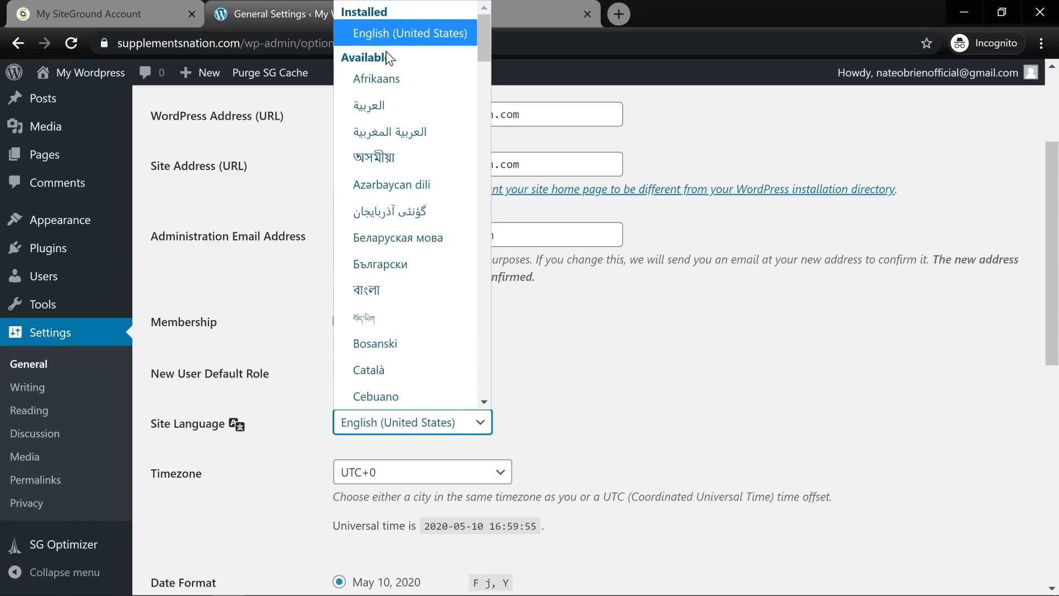
scroll(379, 126, "down", 5)
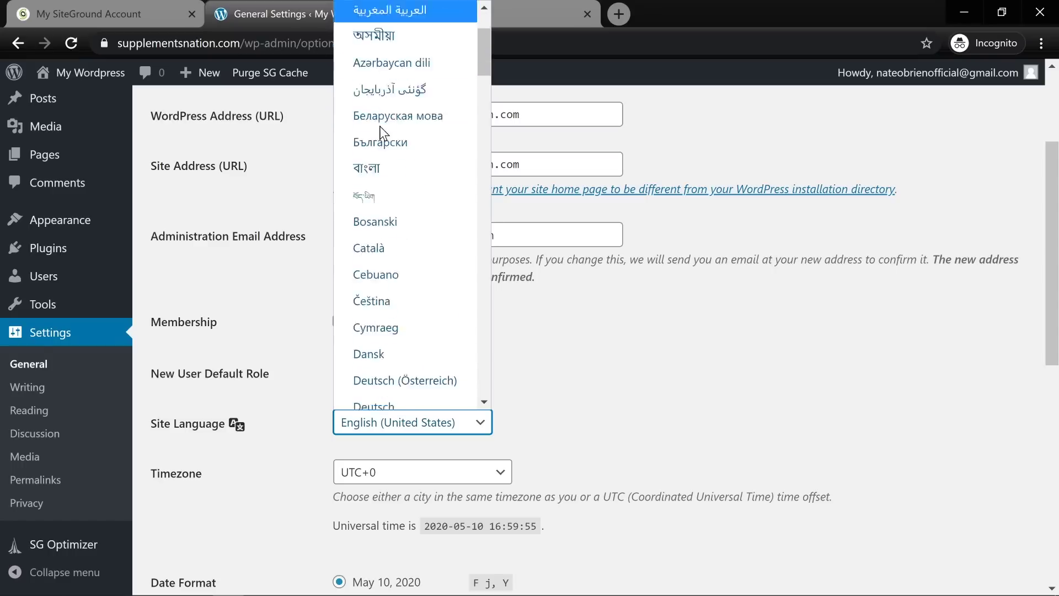
left_click(547, 399)
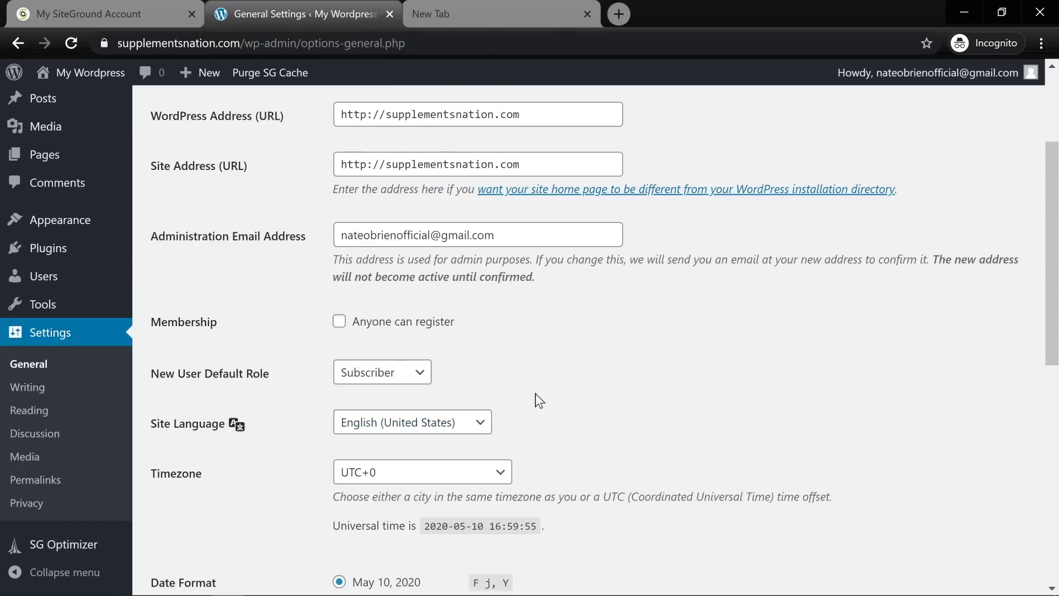
scroll(593, 395, "down", 6)
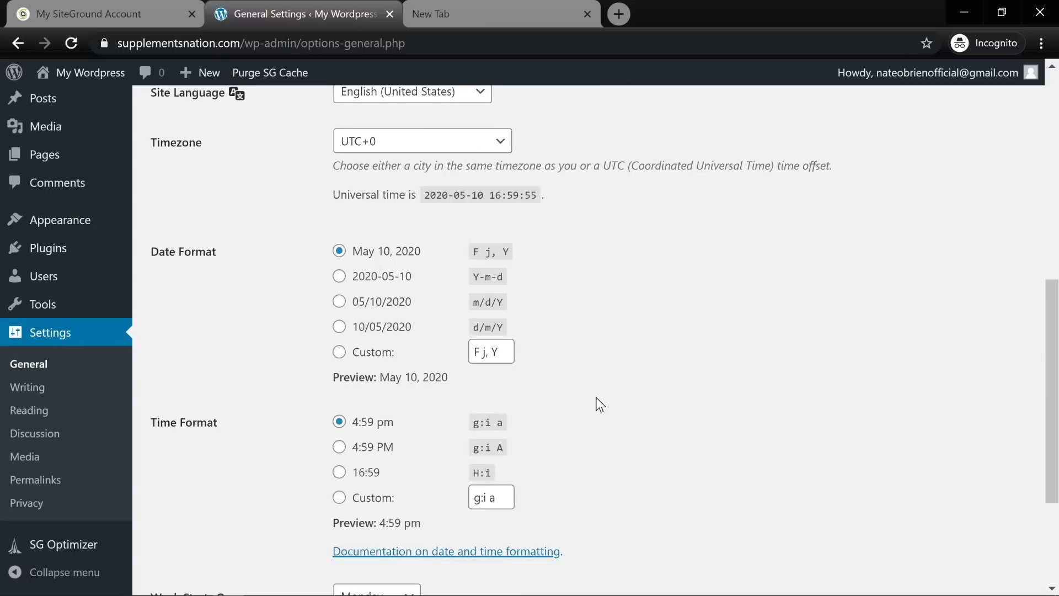
scroll(595, 397, "up", 8)
scroll(596, 398, "down", 10)
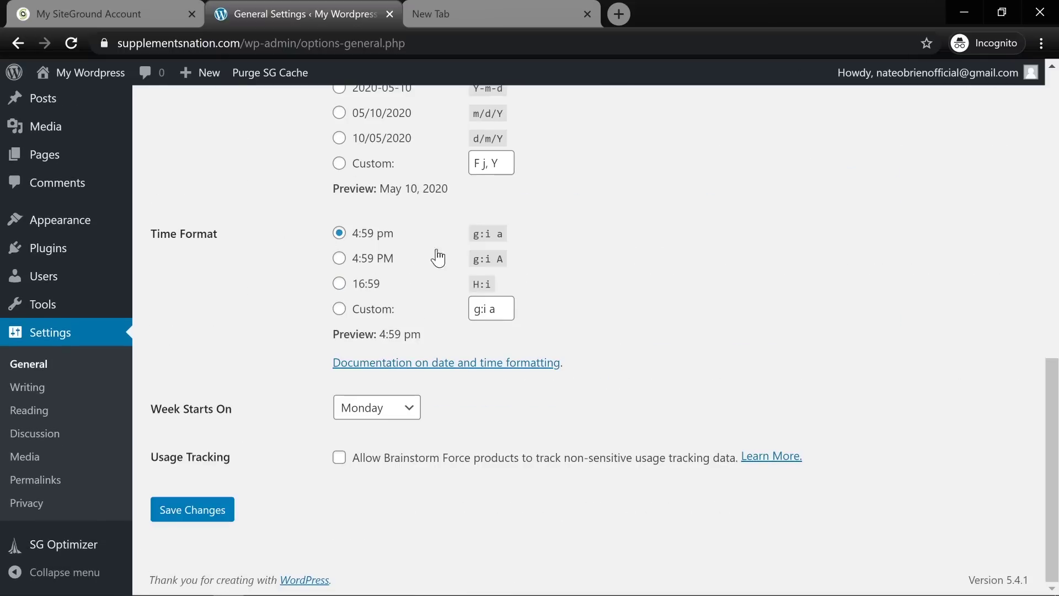
scroll(531, 251, "up", 2)
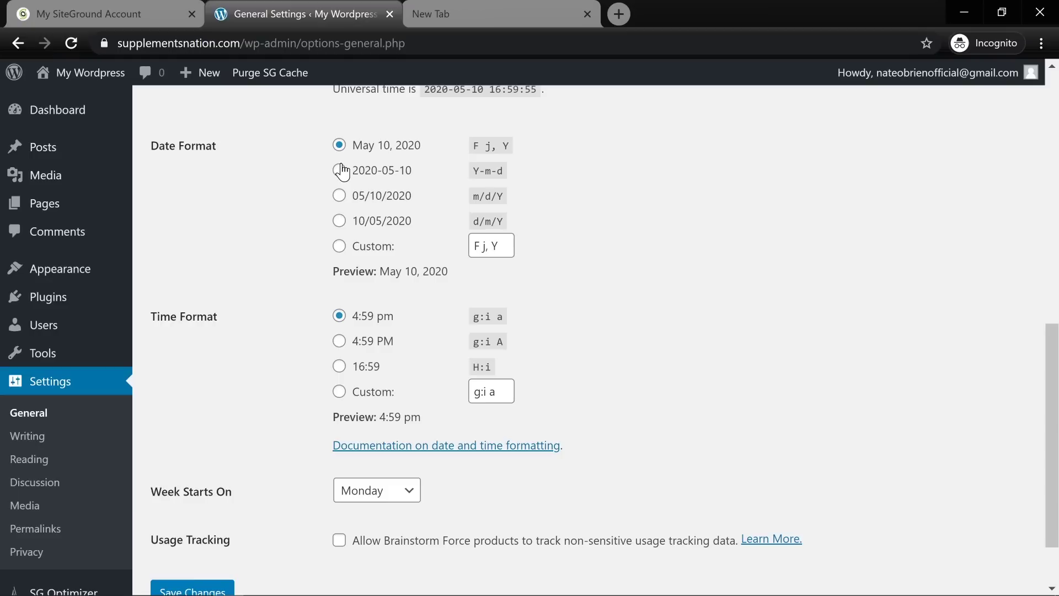
scroll(267, 433, "down", 2)
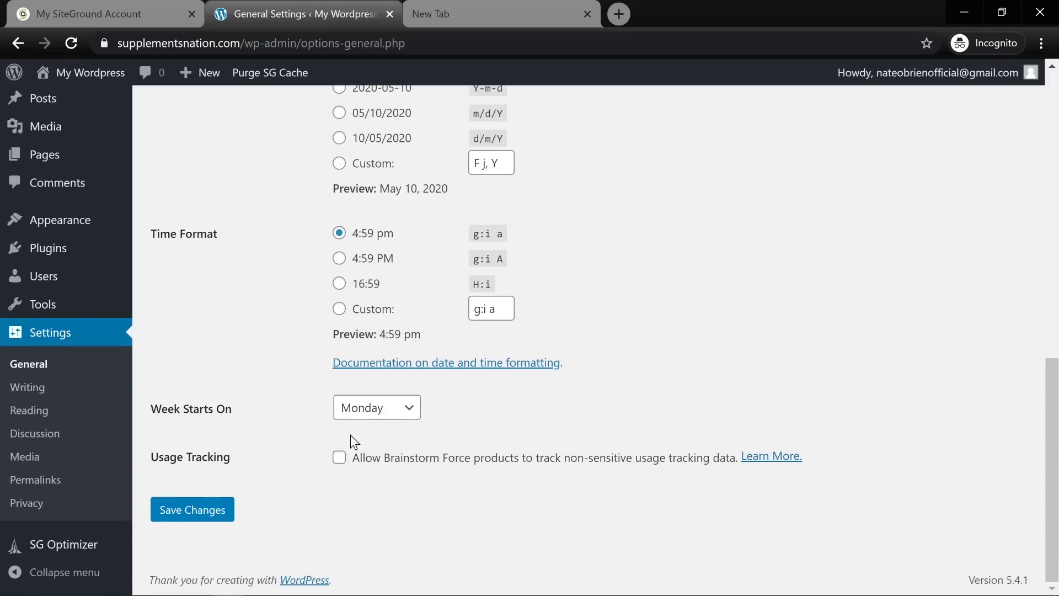
scroll(302, 400, "up", 10)
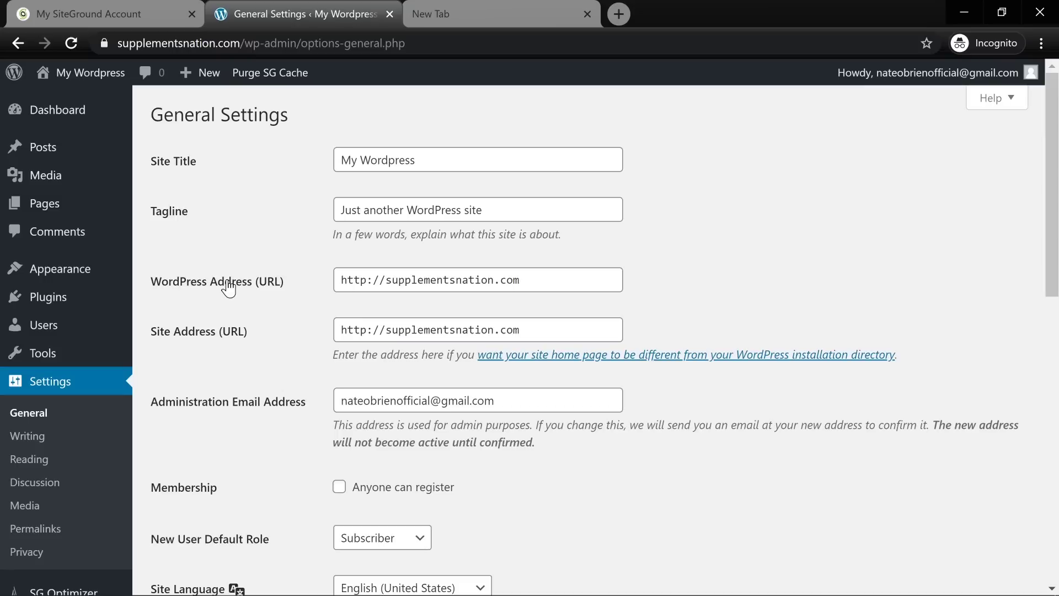
- Replace the site title in the General settings with "Supplements Nation"
left_click_drag(429, 160, 266, 150)
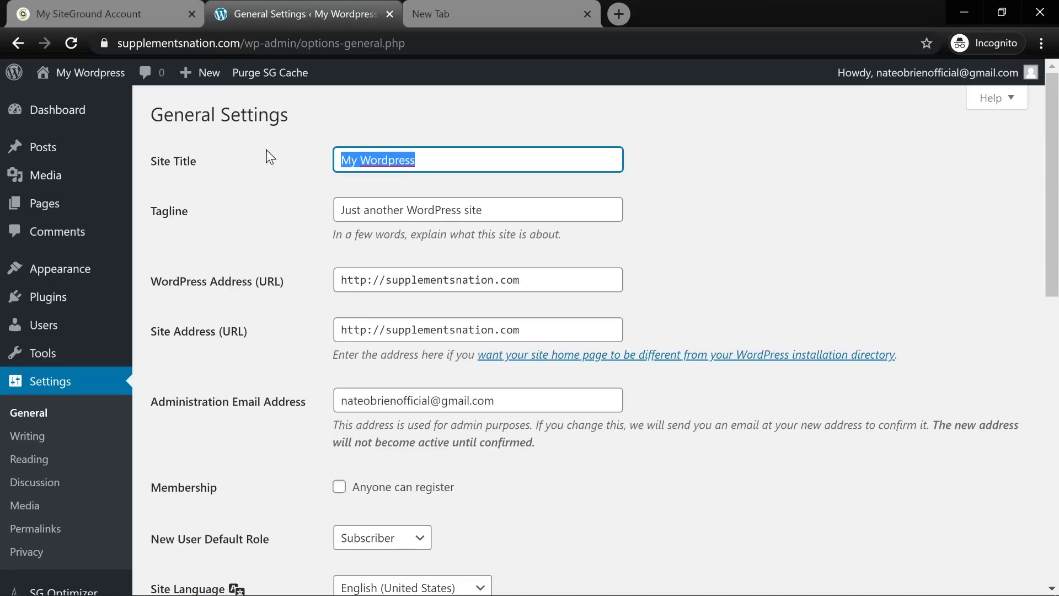
key("BackSpace")
type("Su")
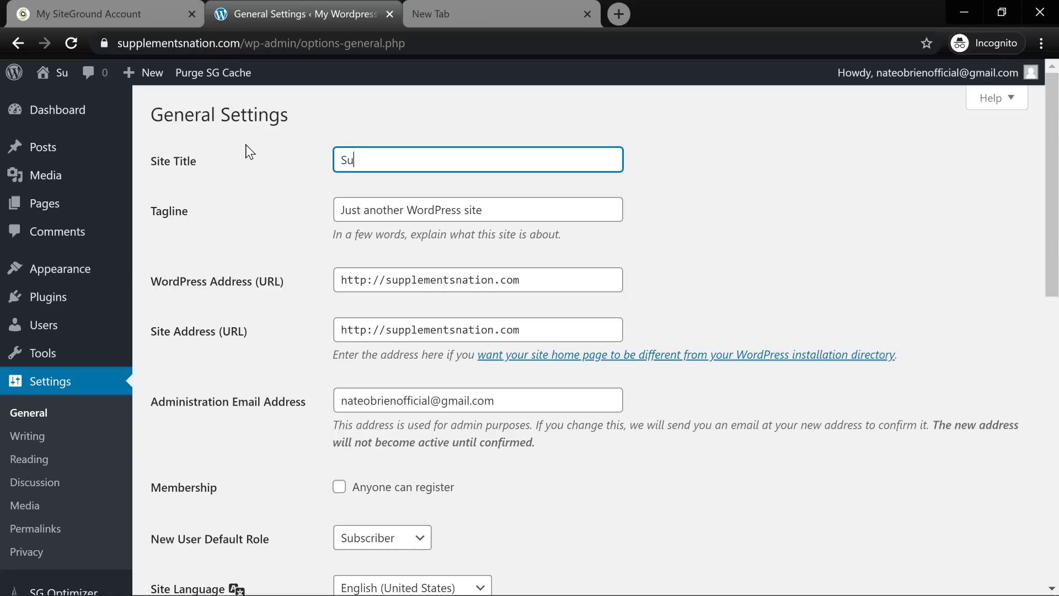
type("pplements Nation")
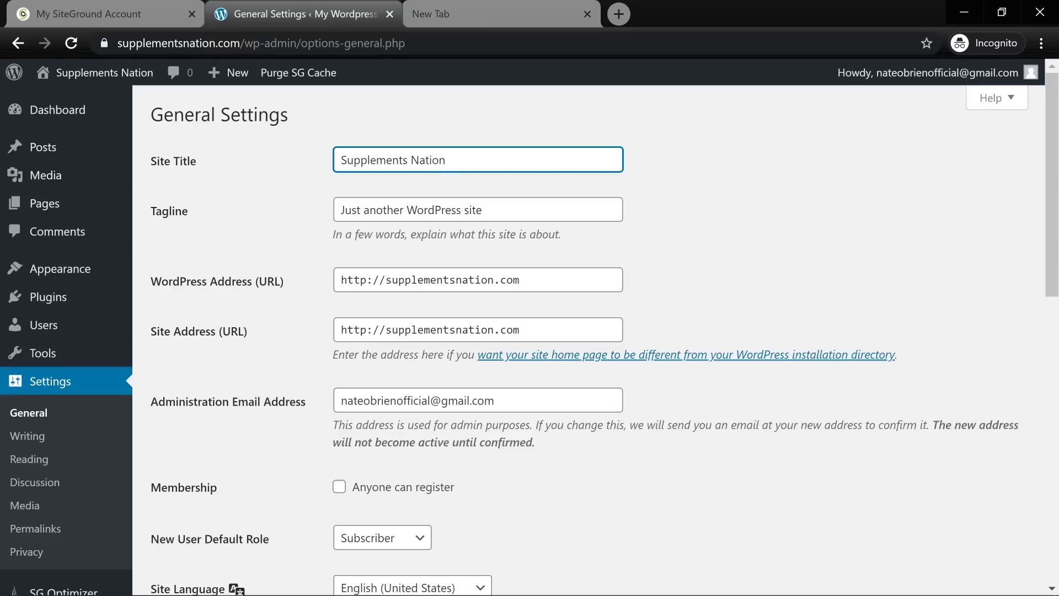
- Replace the tagline in the General settings with "Get Swoll" and save the changes
key("Tab")
key("BackSpace")
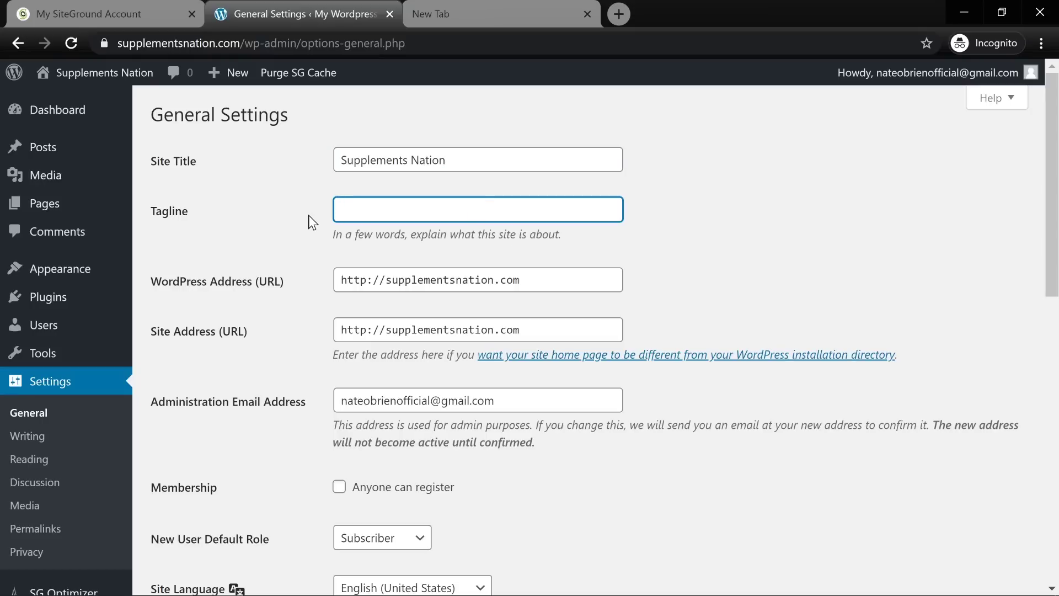
type("Get Swoll")
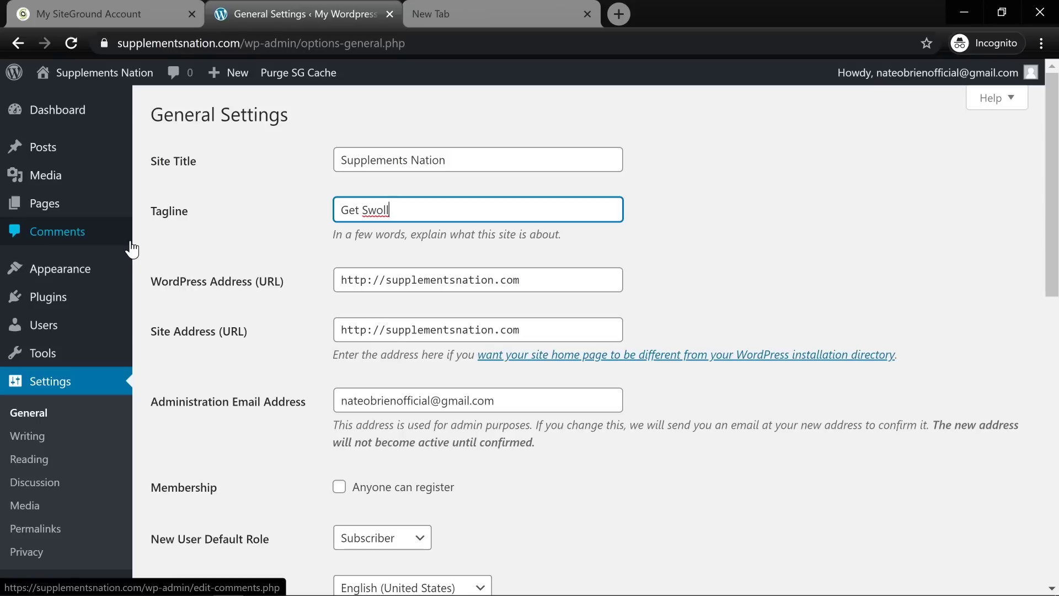
left_click(229, 225)
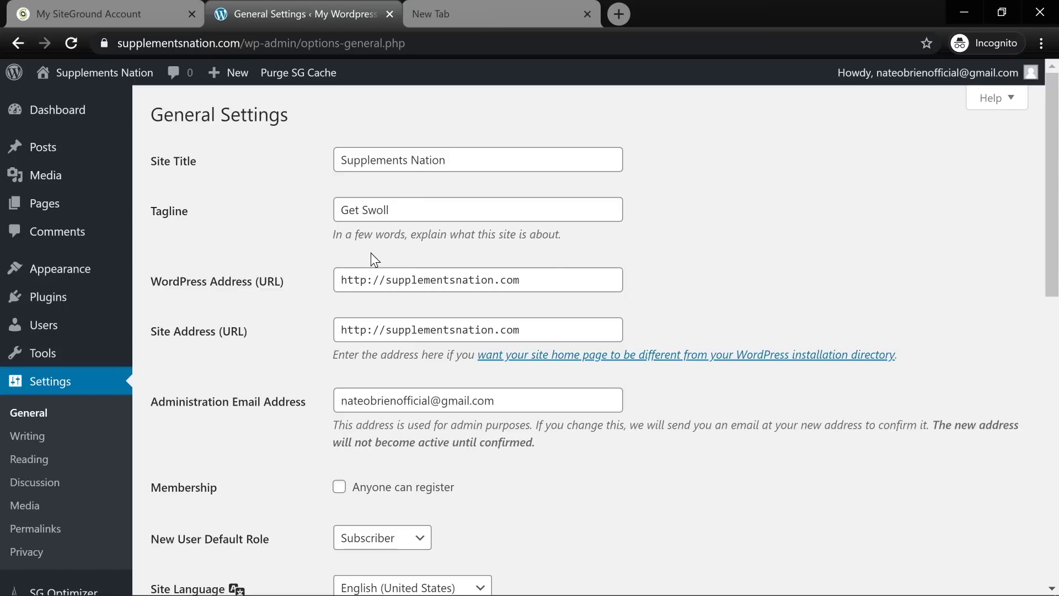
mouse_move(45, 359)
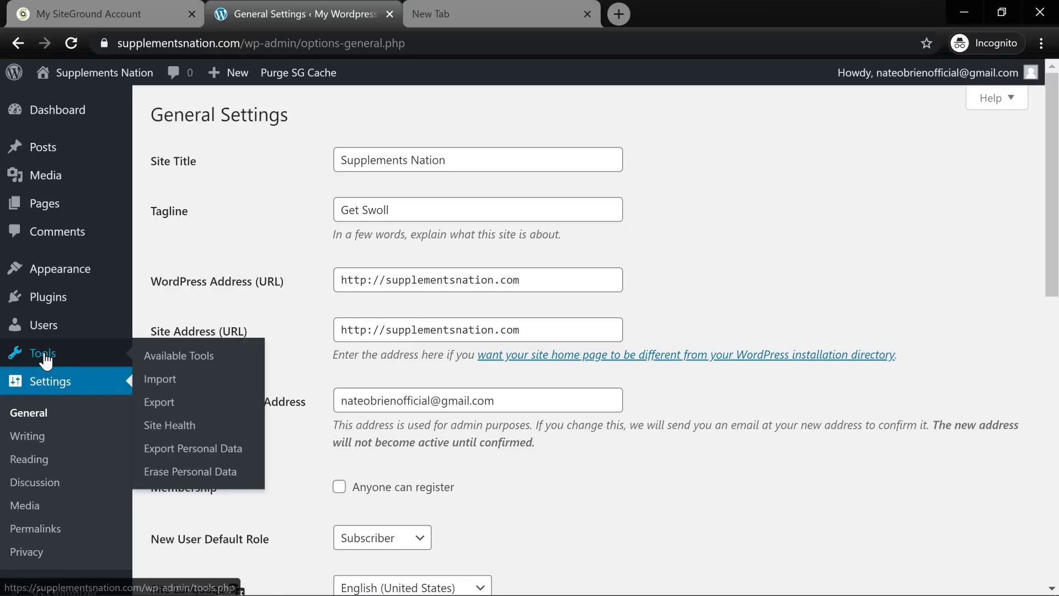
mouse_move(97, 274)
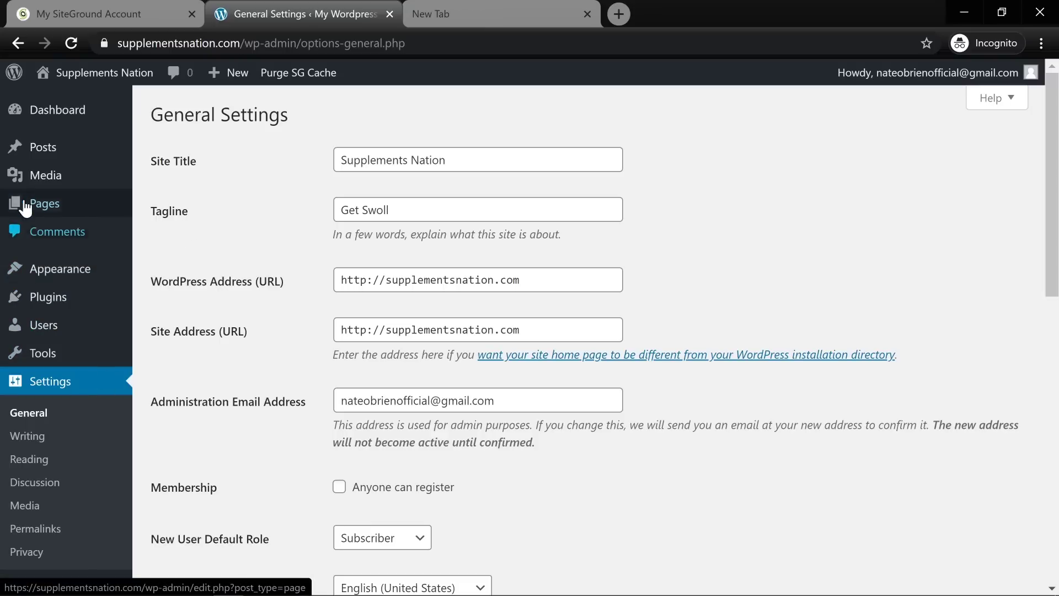
mouse_move(35, 153)
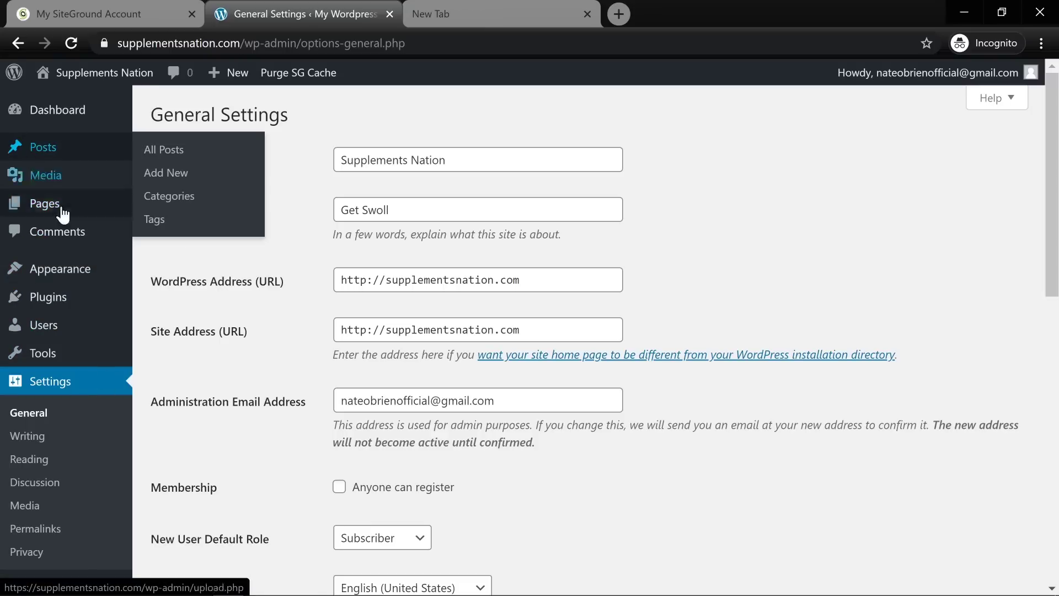
mouse_move(101, 182)
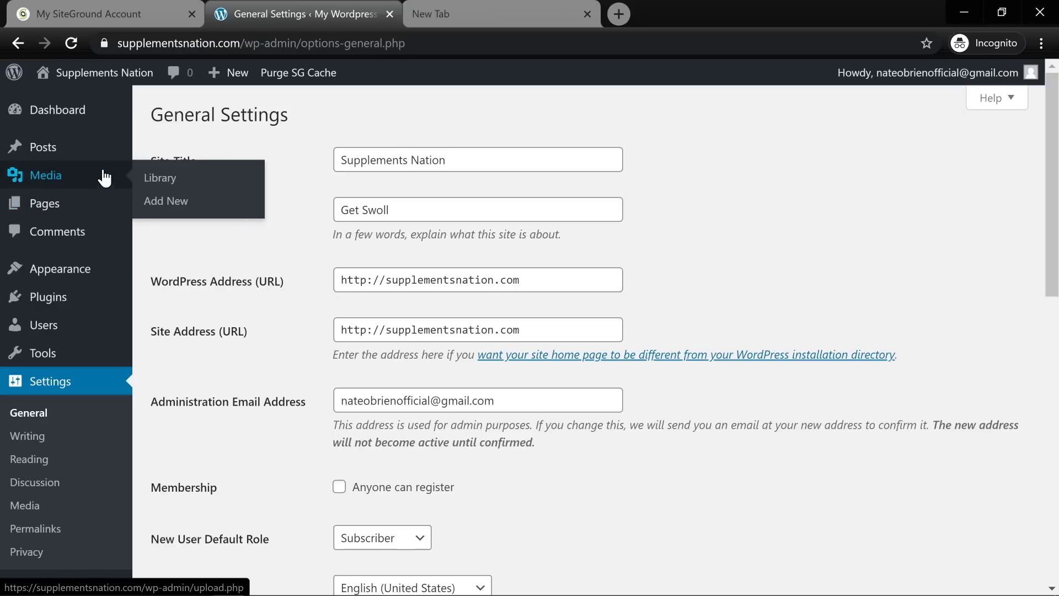
mouse_move(116, 148)
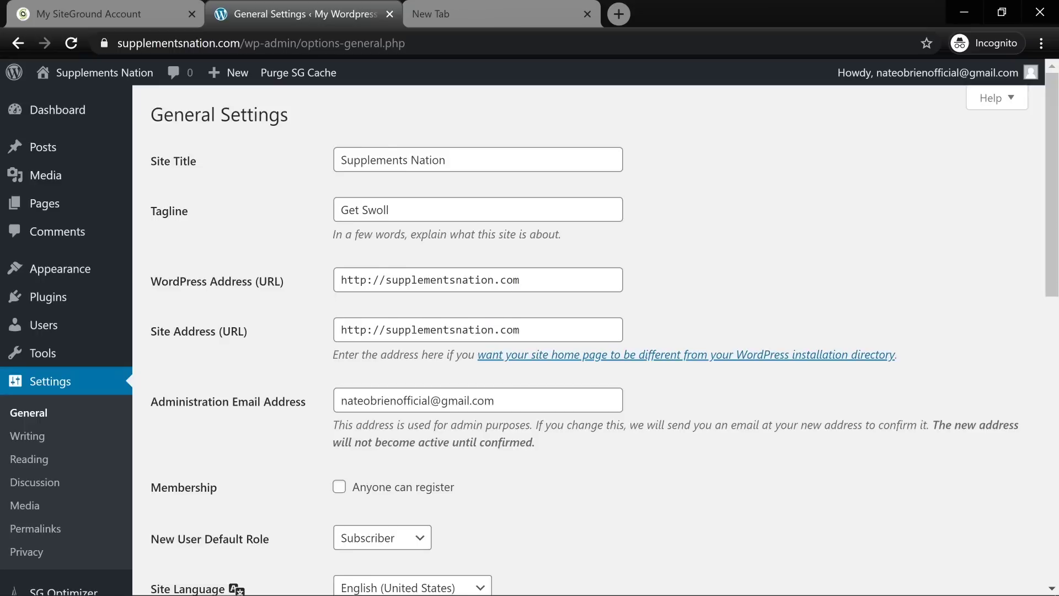
scroll(330, 356, "down", 12)
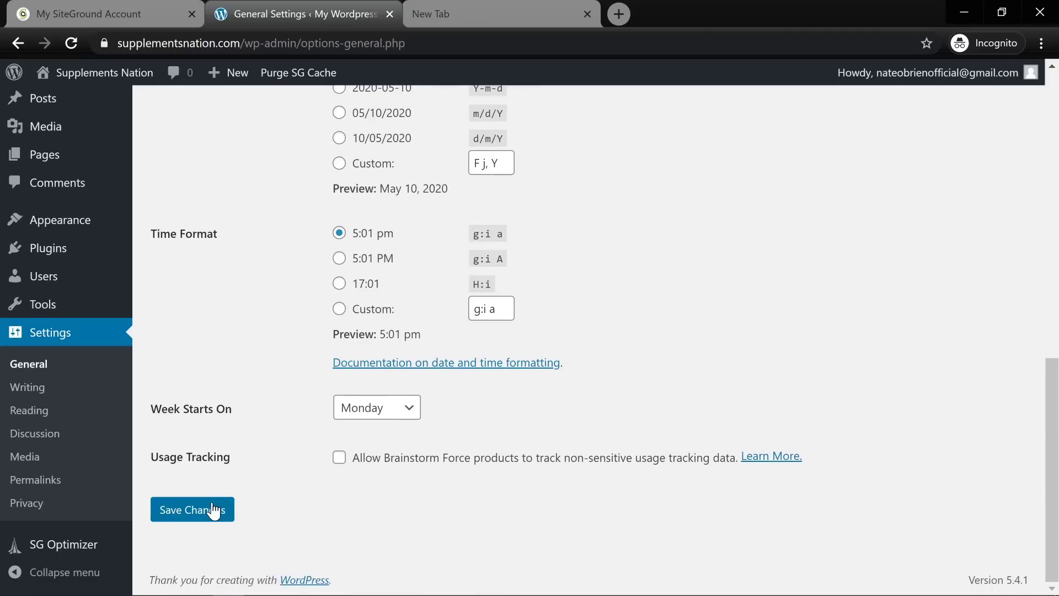
left_click(208, 511)
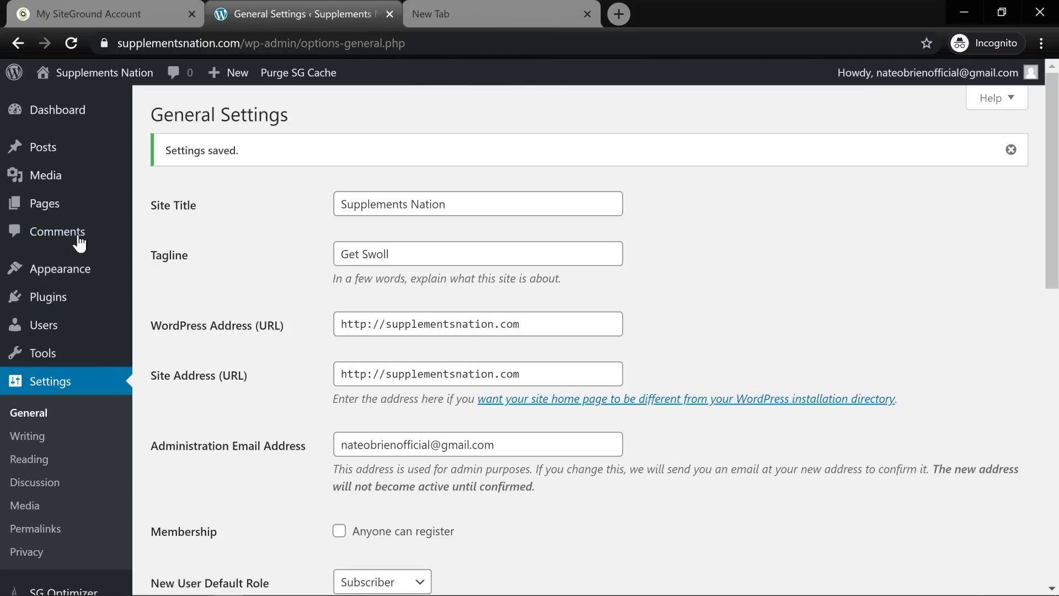
- Create a new page, dismiss the block editor welcome guide, title the page "Home" and publish it
mouse_move(69, 179)
mouse_move(229, 82)
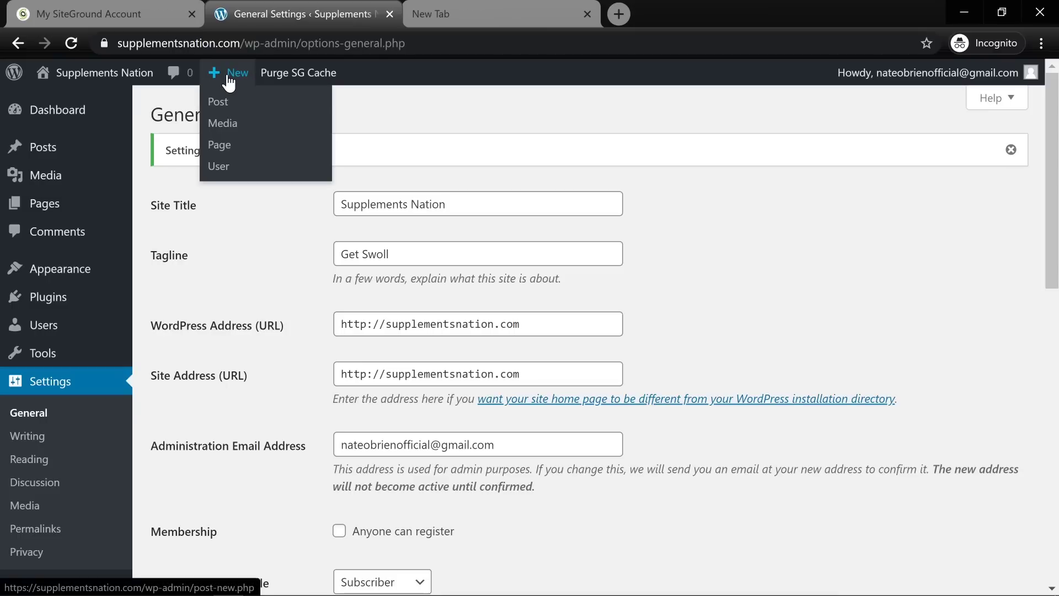
left_click(223, 147)
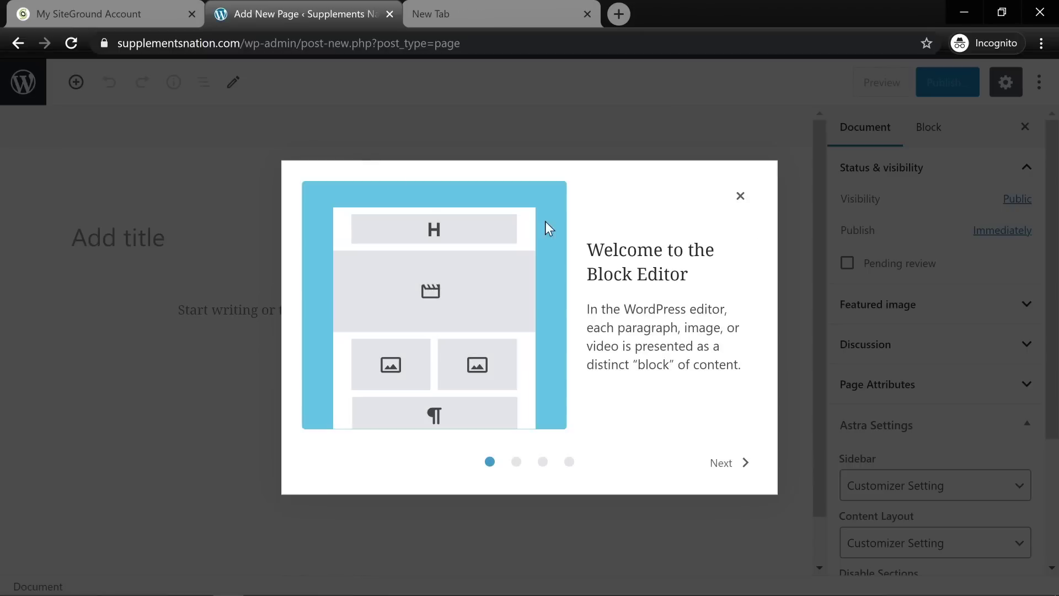
left_click(740, 198)
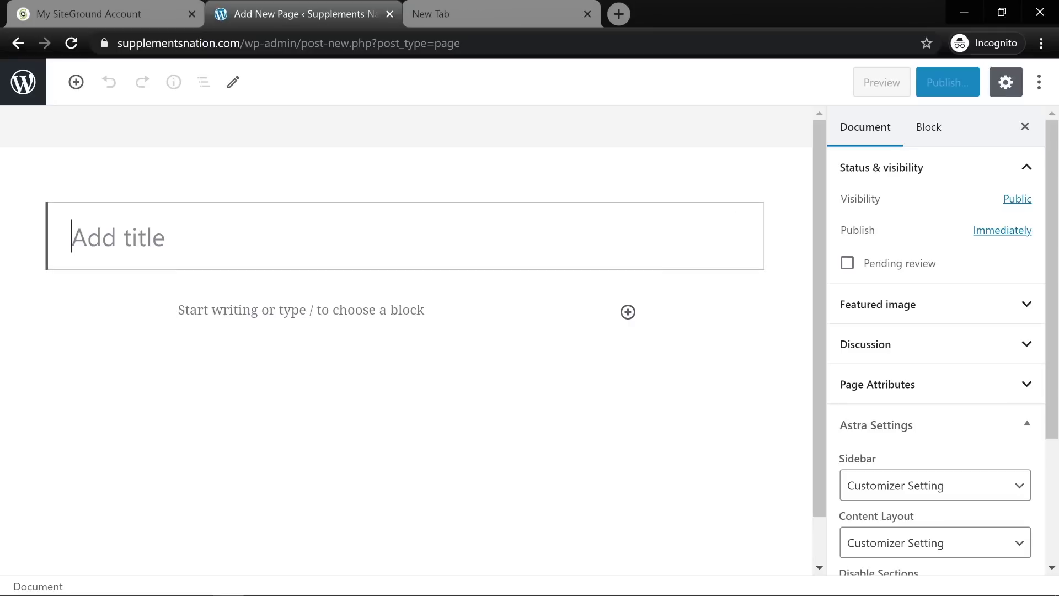
type("Ho")
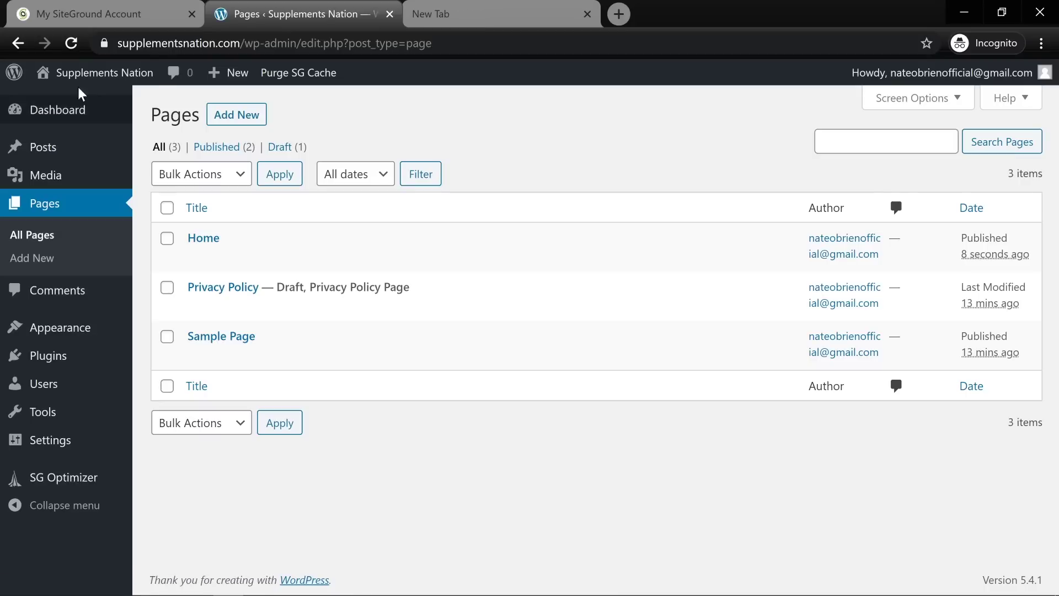
- Create and publish a new page titled "Blog", and return to the Pages list
mouse_move(226, 72)
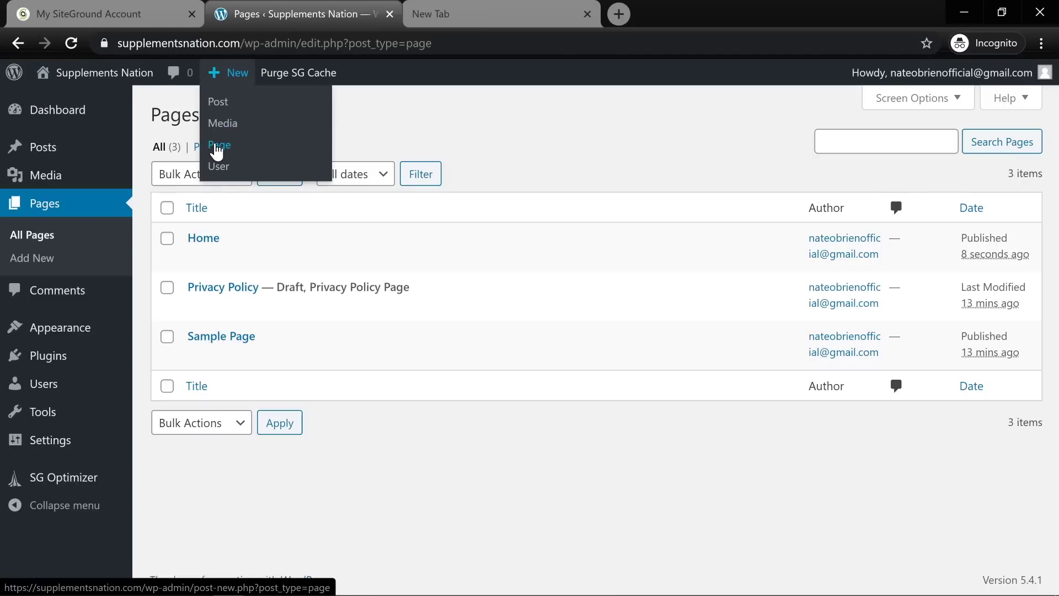
left_click(217, 149)
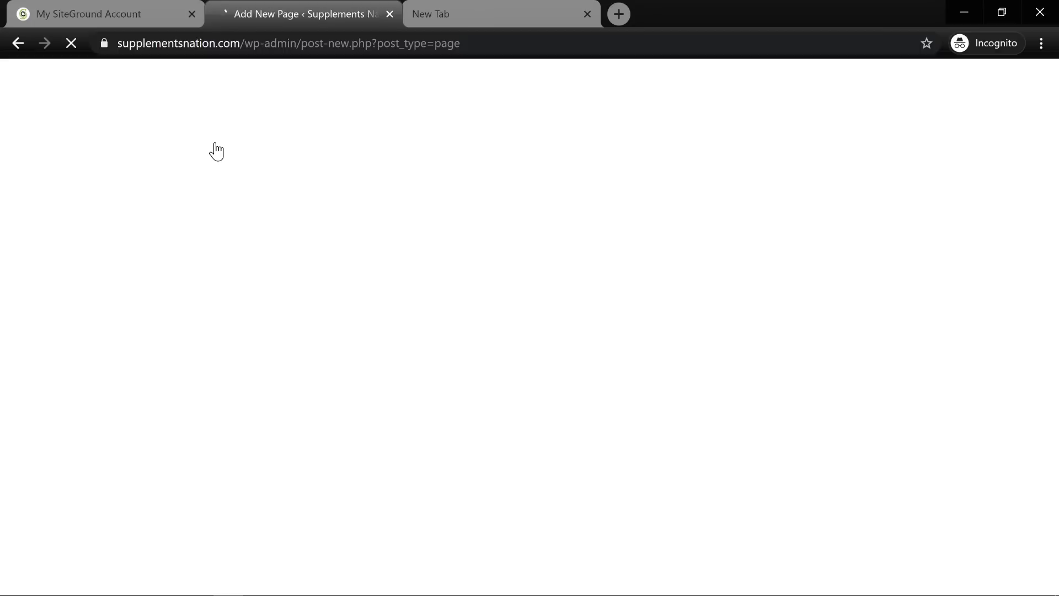
type("Blogs")
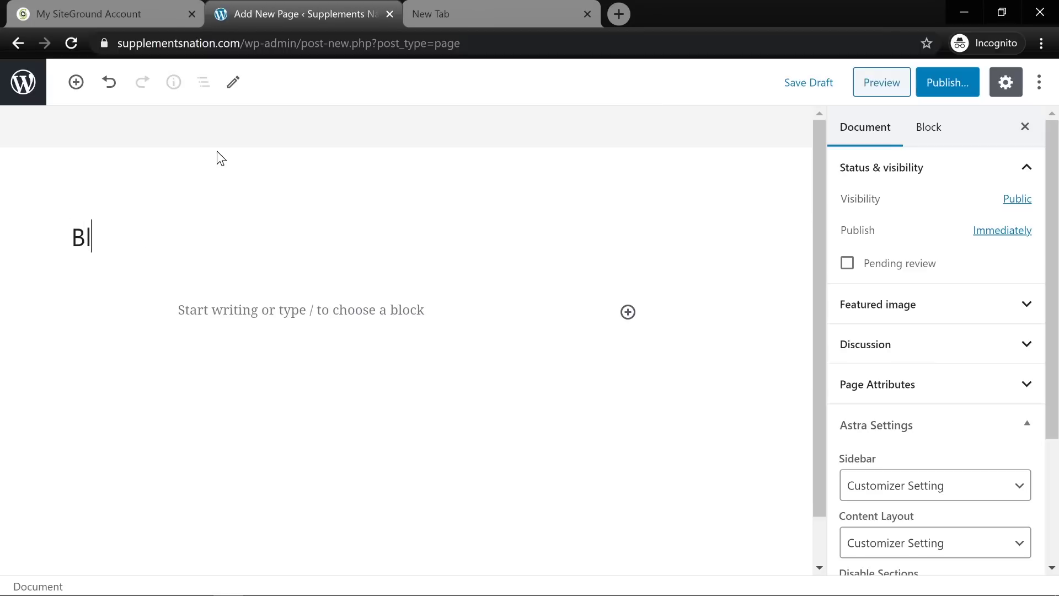
key("BackSpace")
left_click(942, 84)
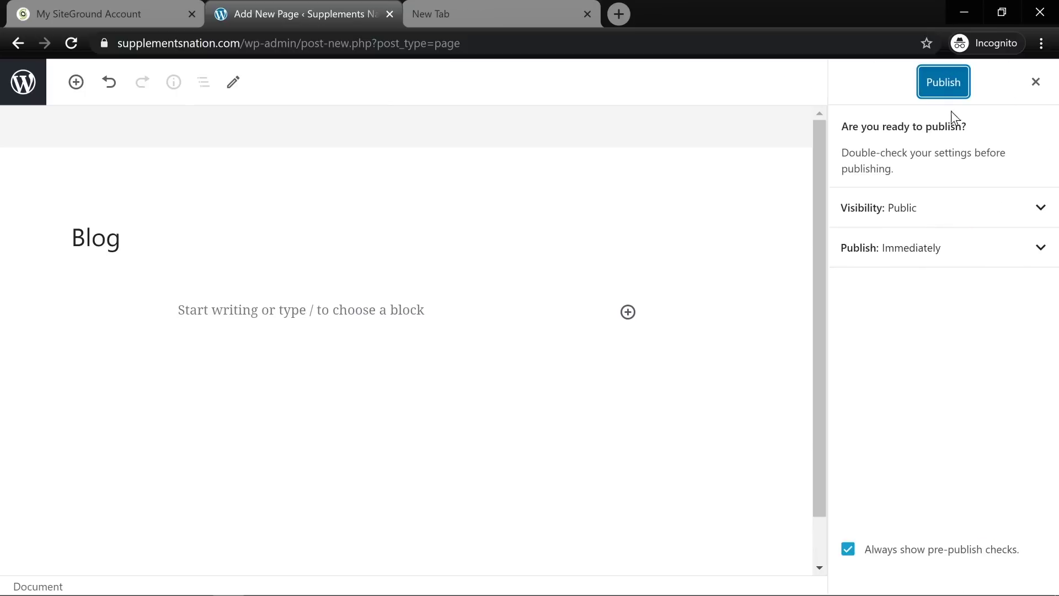
left_click(929, 81)
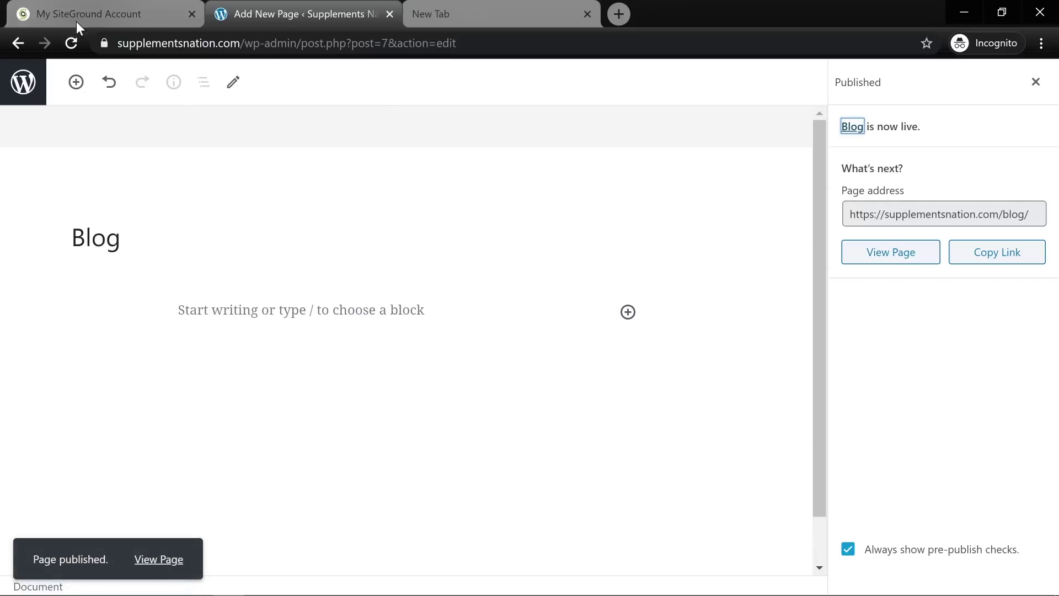
left_click(15, 93)
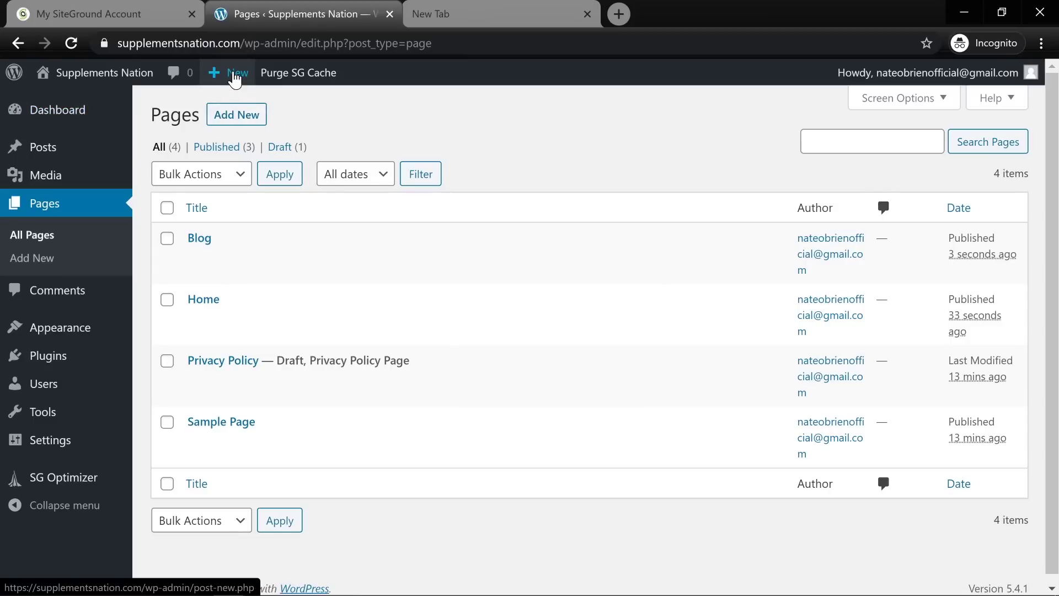
- Create and publish a new page titled "About Us", and return to the Pages list
mouse_move(232, 74)
left_click(216, 148)
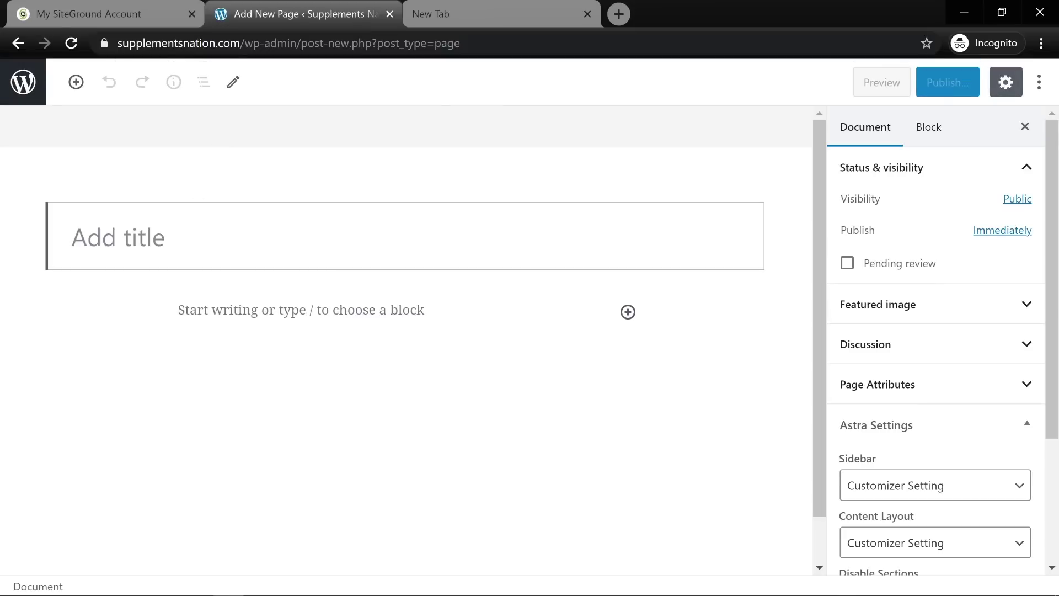
type("About ")
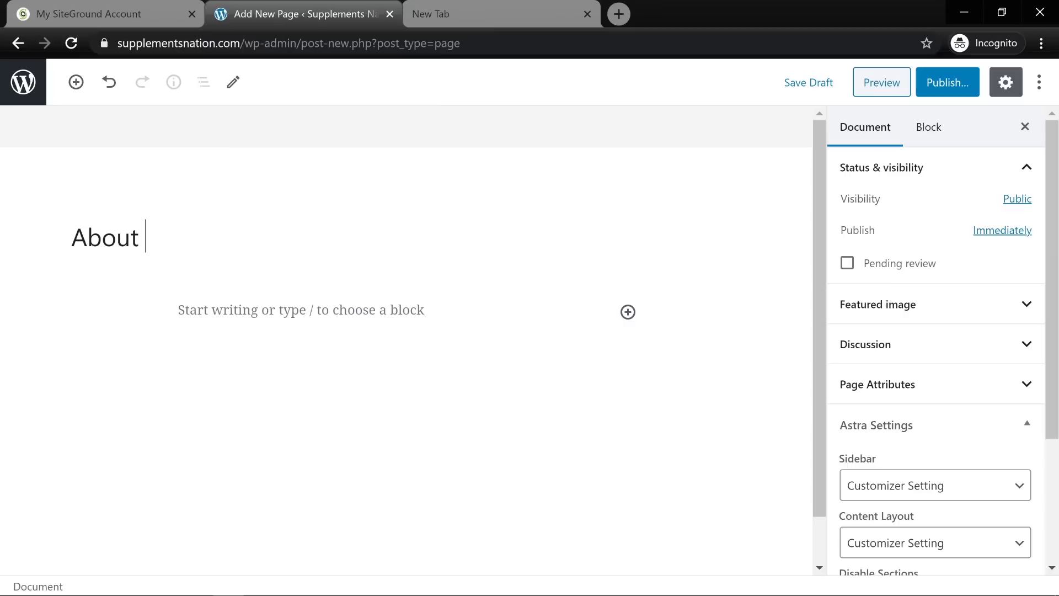
type("Us")
left_click(949, 90)
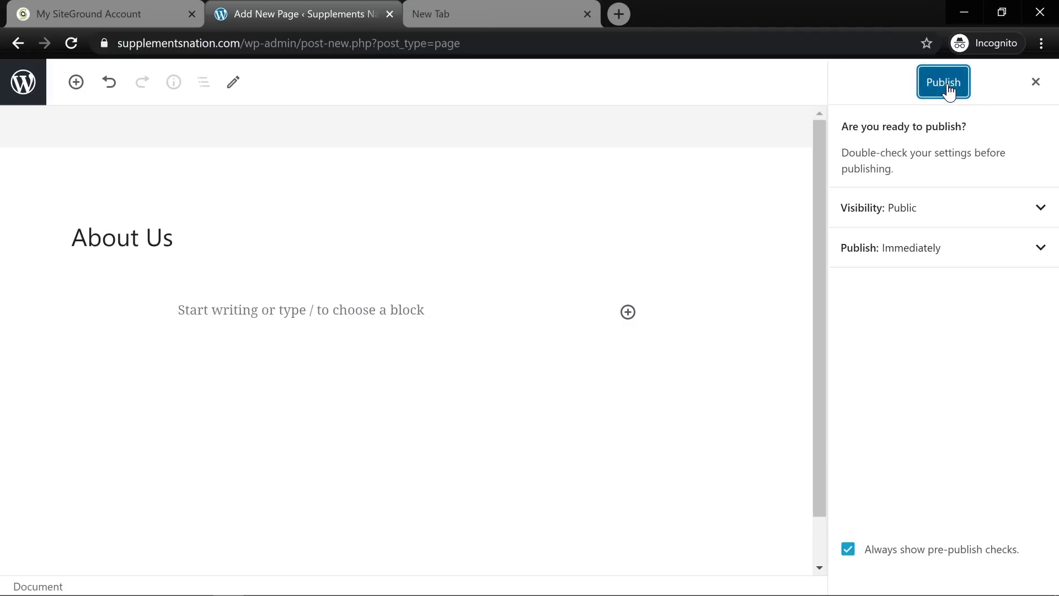
left_click(948, 89)
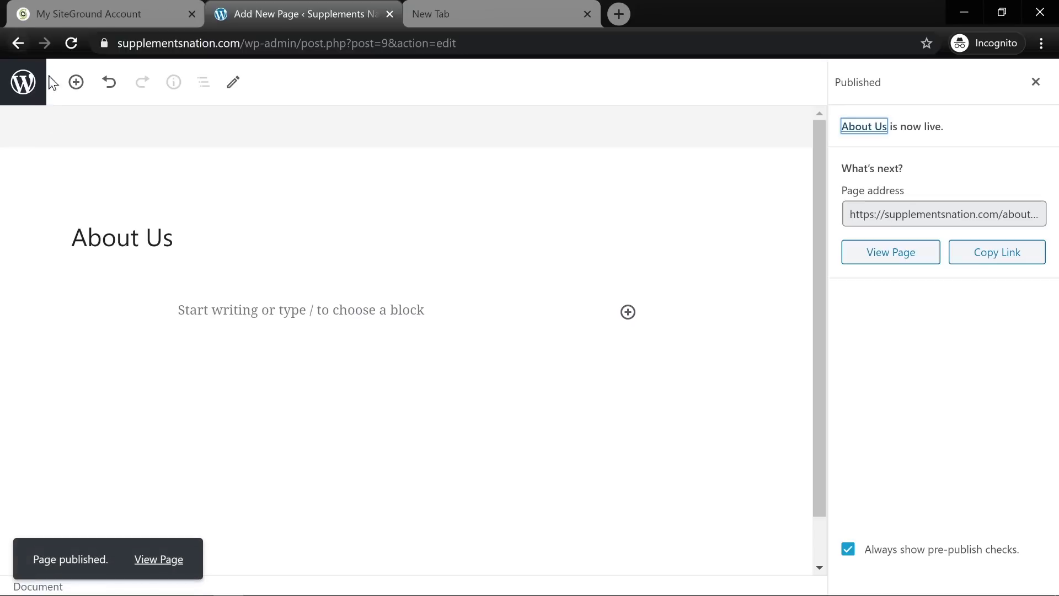
left_click(15, 100)
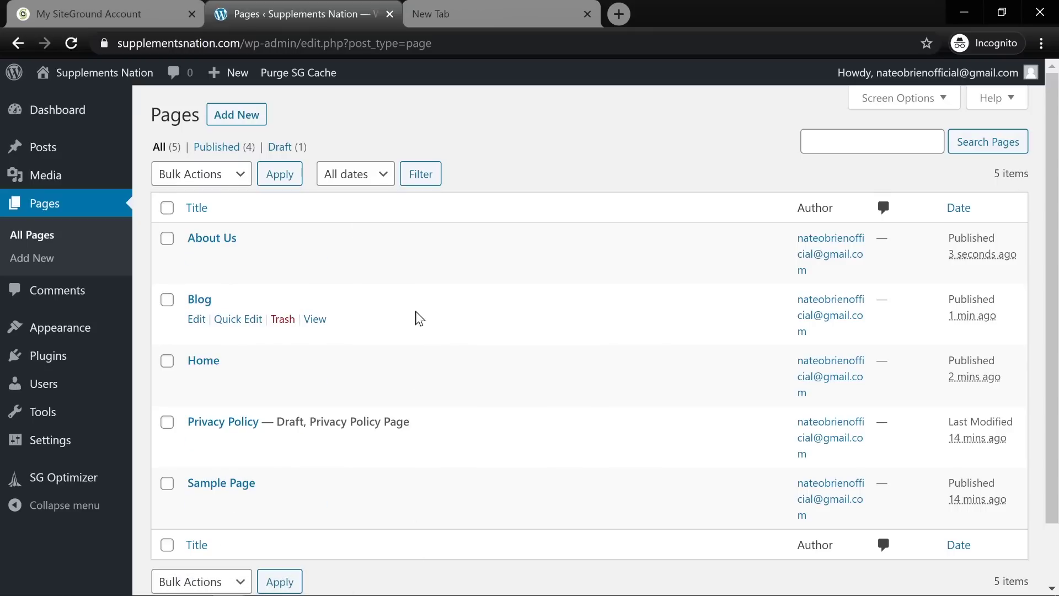
- Visit the live site to check its header navigation, and go back to the Pages list
scroll(387, 370, "down", 1)
scroll(388, 369, "up", 1)
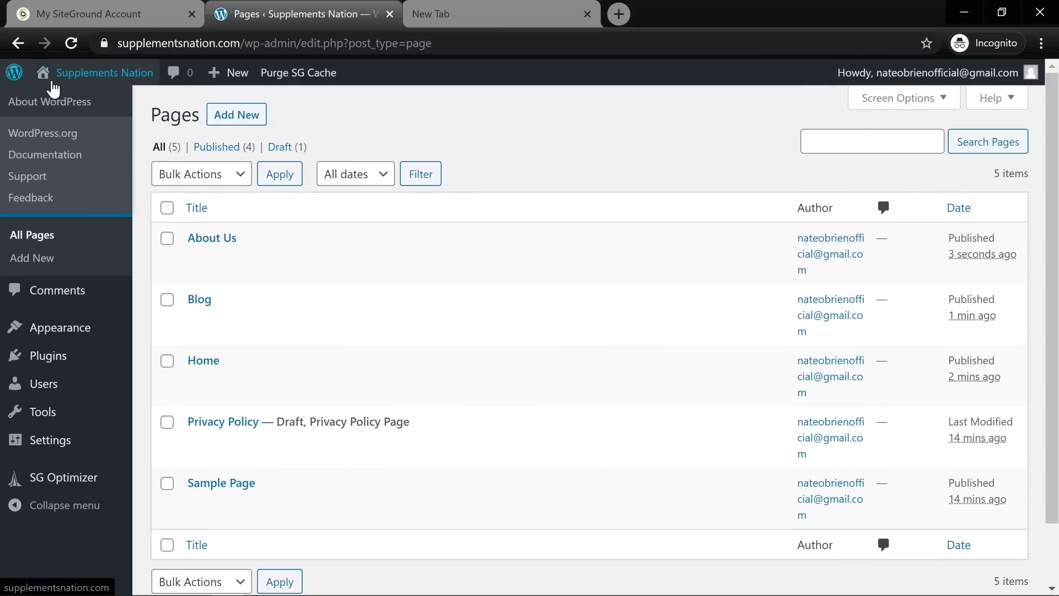
mouse_move(75, 83)
left_click(64, 106)
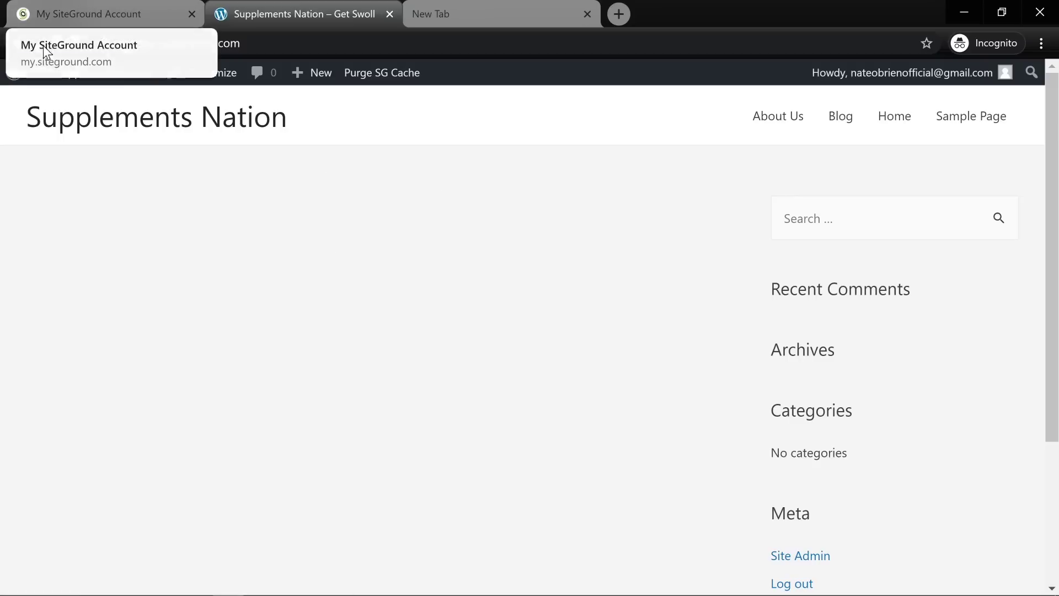
left_click(13, 51)
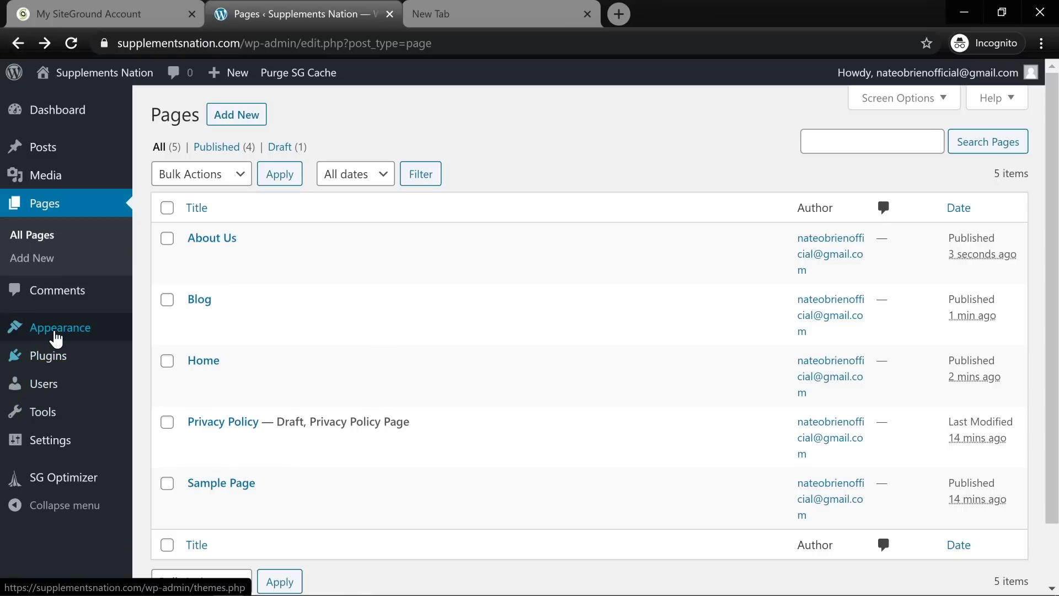
- Open the Menus settings under Appearance and create a menu named "Primary Menu"
mouse_move(57, 338)
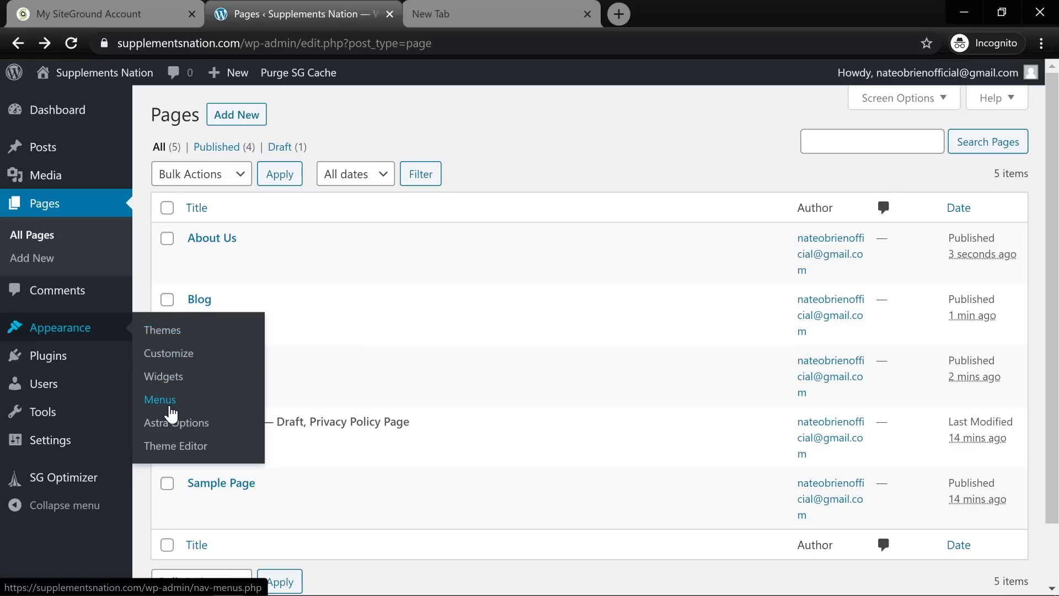
left_click(171, 411)
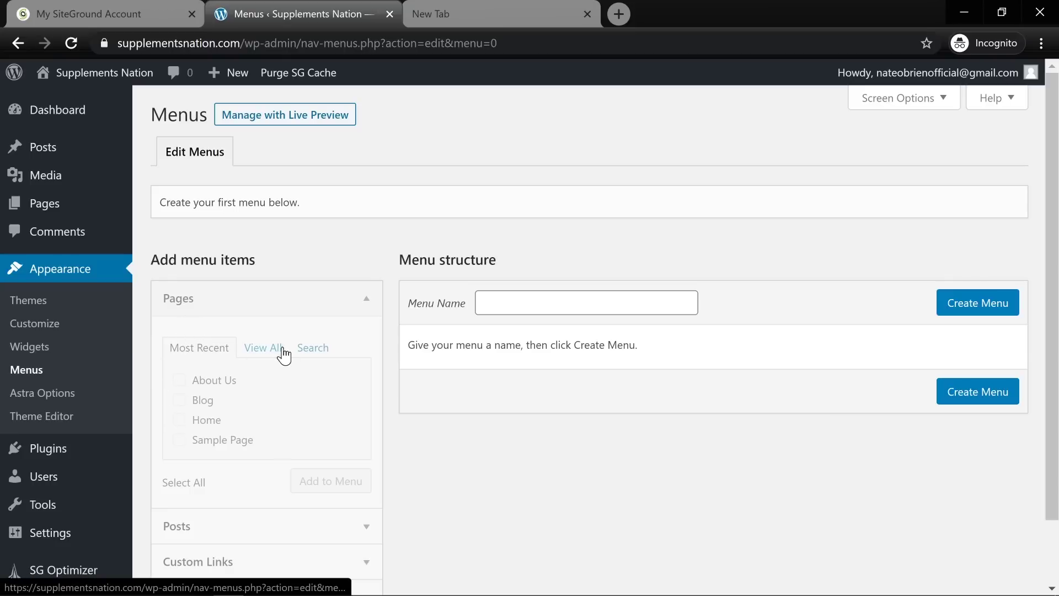
left_click(587, 303)
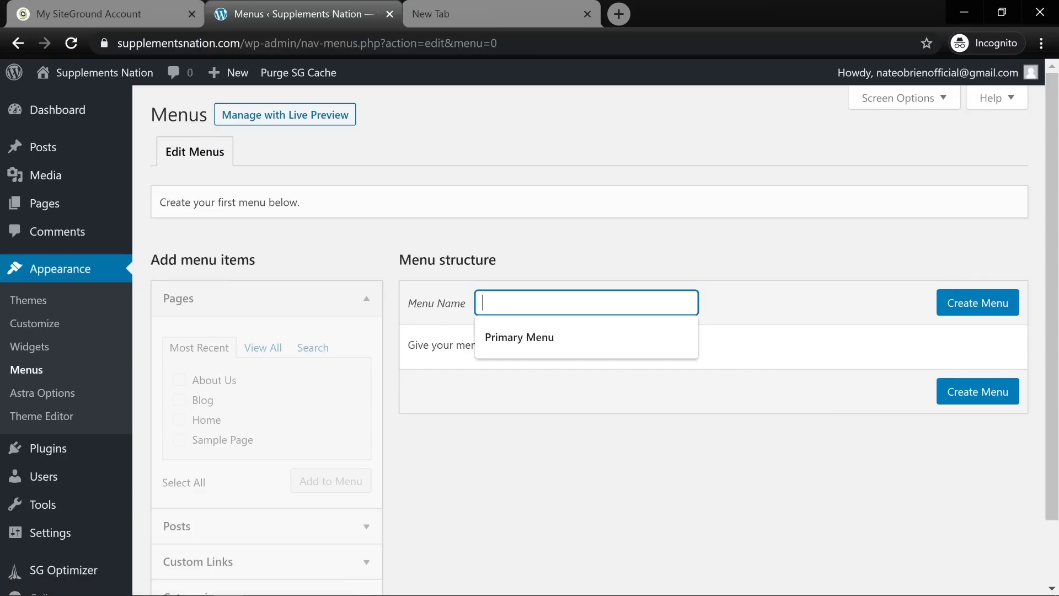
left_click(510, 335)
left_click(996, 313)
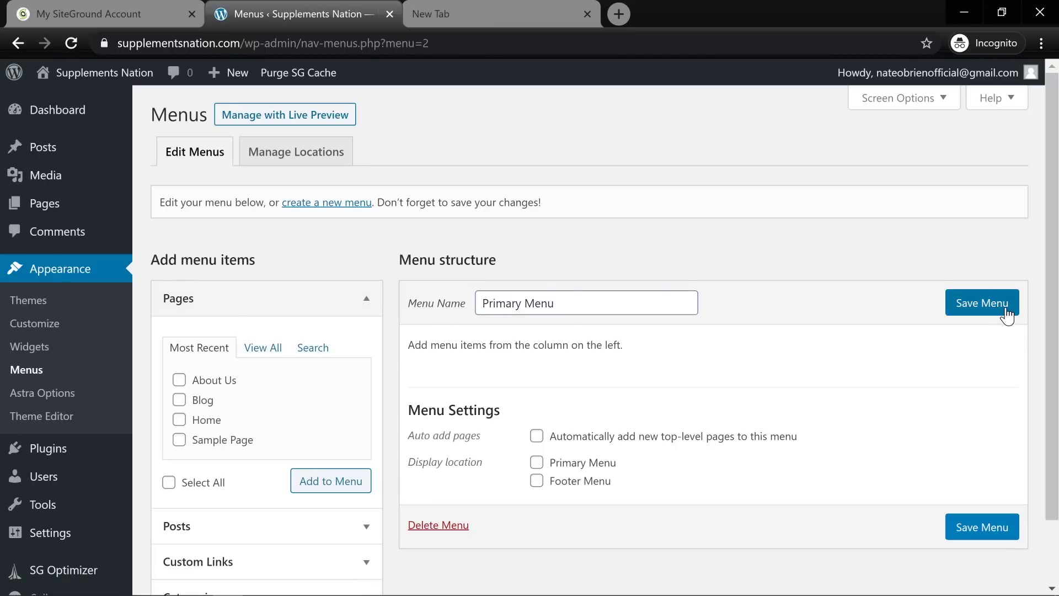
- Add the Home, Blog and About Us pages to the Primary Menu
scroll(339, 353, "down", 2)
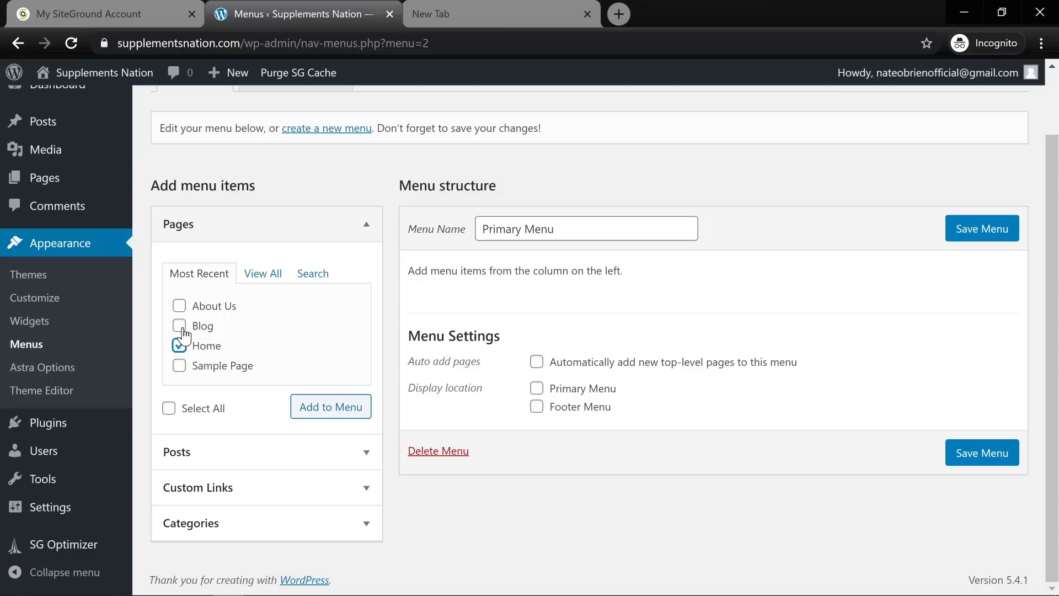
left_click(179, 325)
left_click(180, 305)
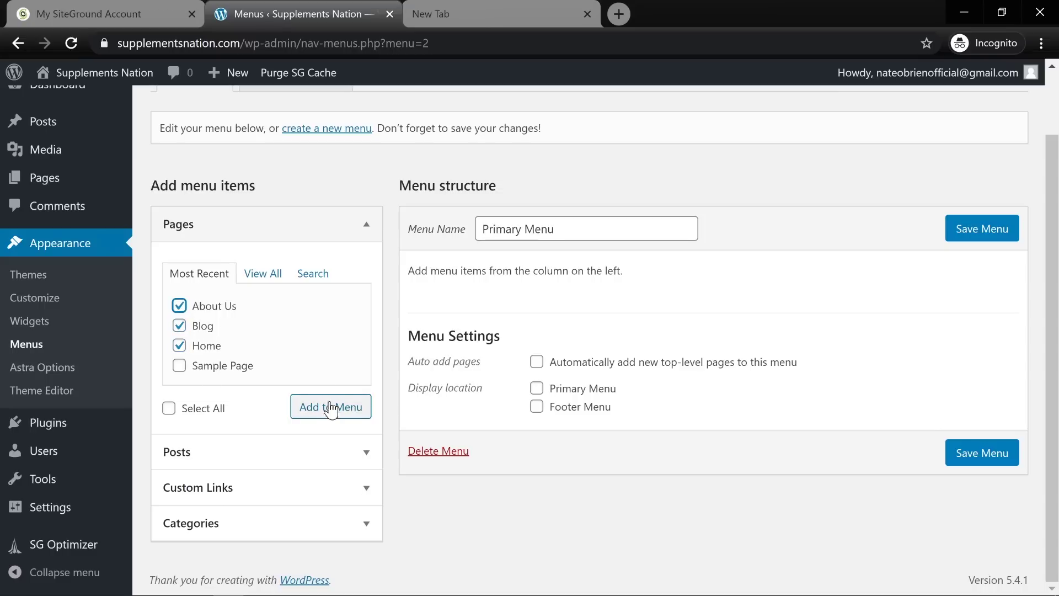
left_click(361, 413)
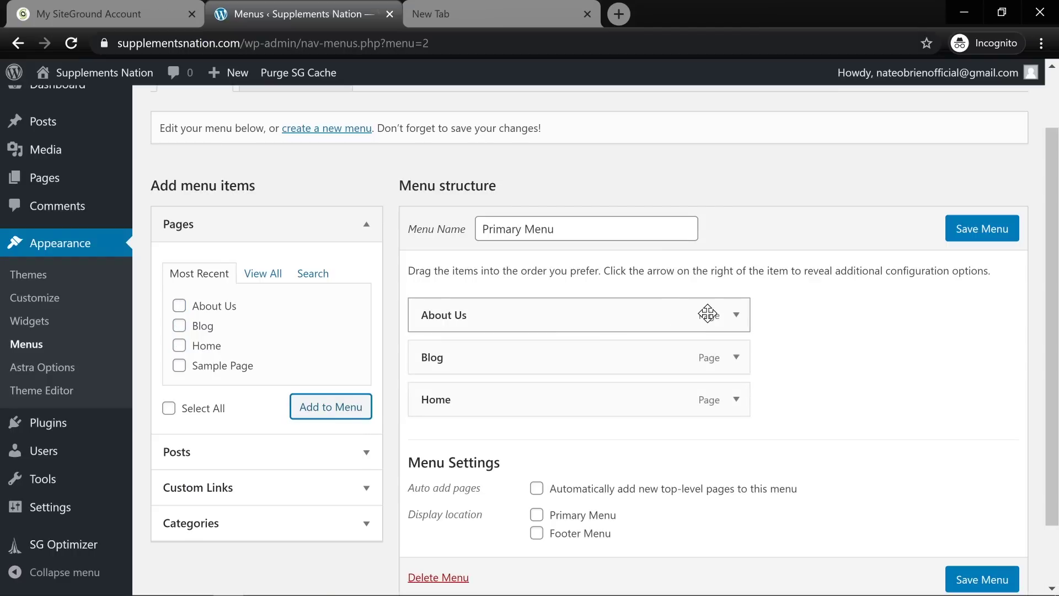
- Reorder the Primary Menu items to Home, Blog, About Us
left_click_drag(665, 410, 660, 318)
left_click_drag(617, 400, 589, 366)
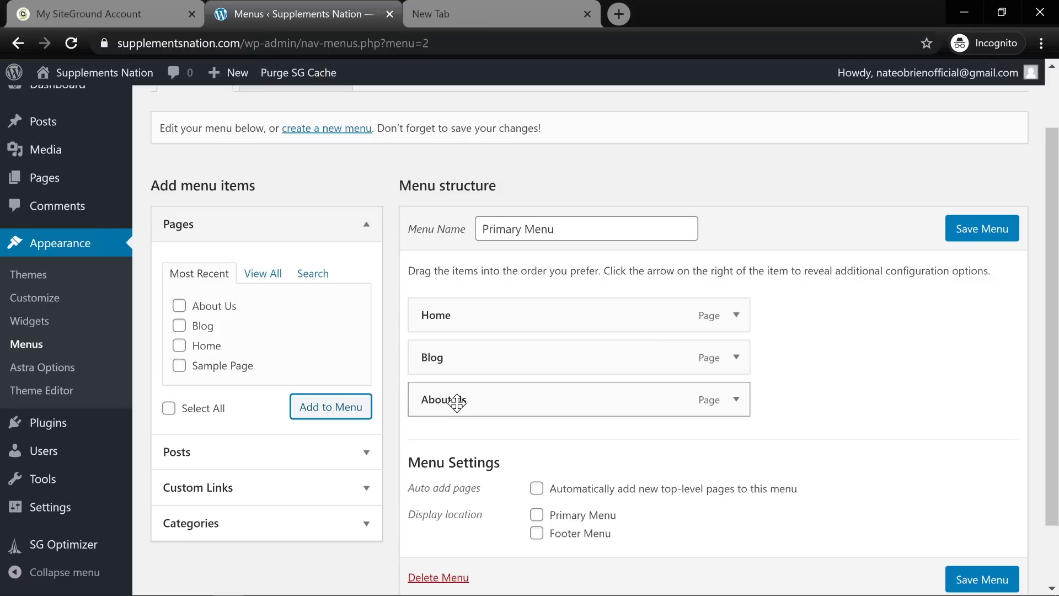
- Try nesting the Blog and About Us menu items as sub-items, and return them to the top level
left_click_drag(457, 402, 544, 389)
left_click_drag(481, 355, 517, 361)
mouse_move(524, 411)
left_mouse_down()
mouse_move(551, 405)
mouse_move(540, 408)
left_mouse_up()
left_click_drag(526, 367, 472, 348)
left_click_drag(538, 399, 448, 395)
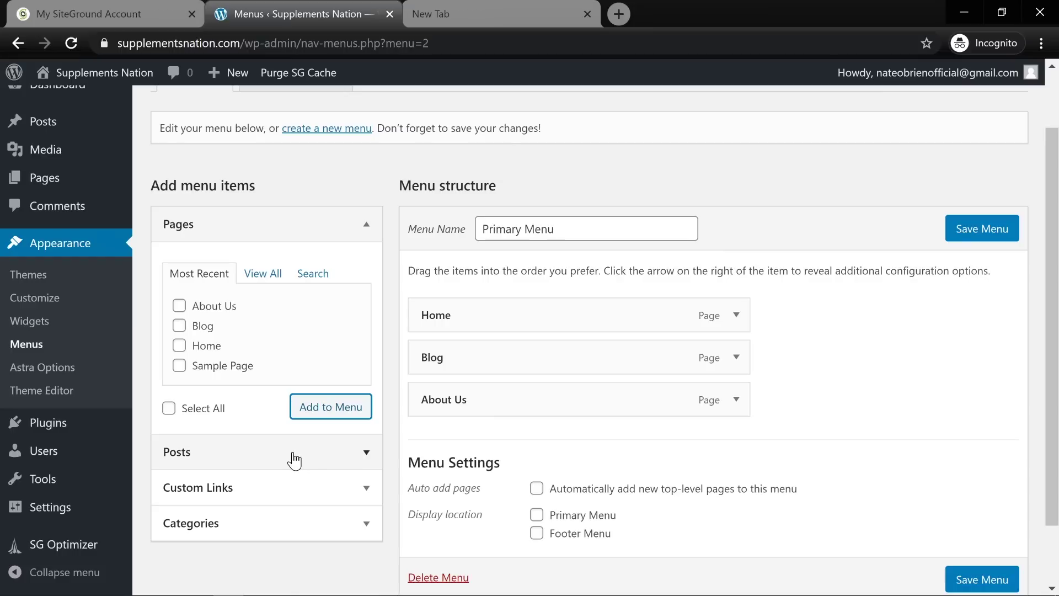
- Check which posts are available to add as menu items
mouse_move(216, 76)
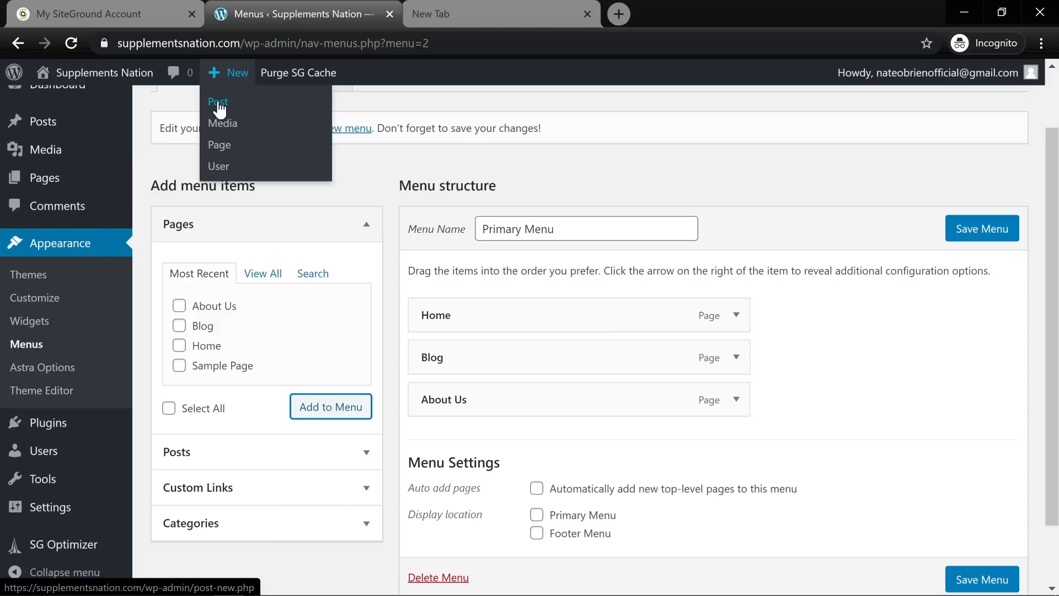
left_click(243, 465)
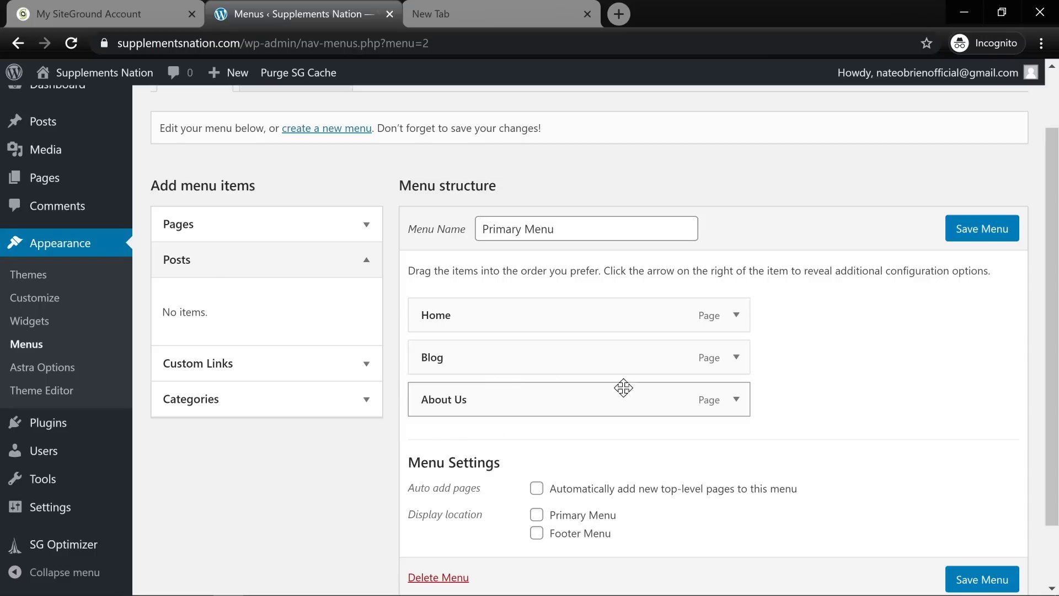
left_click_drag(481, 412, 515, 399)
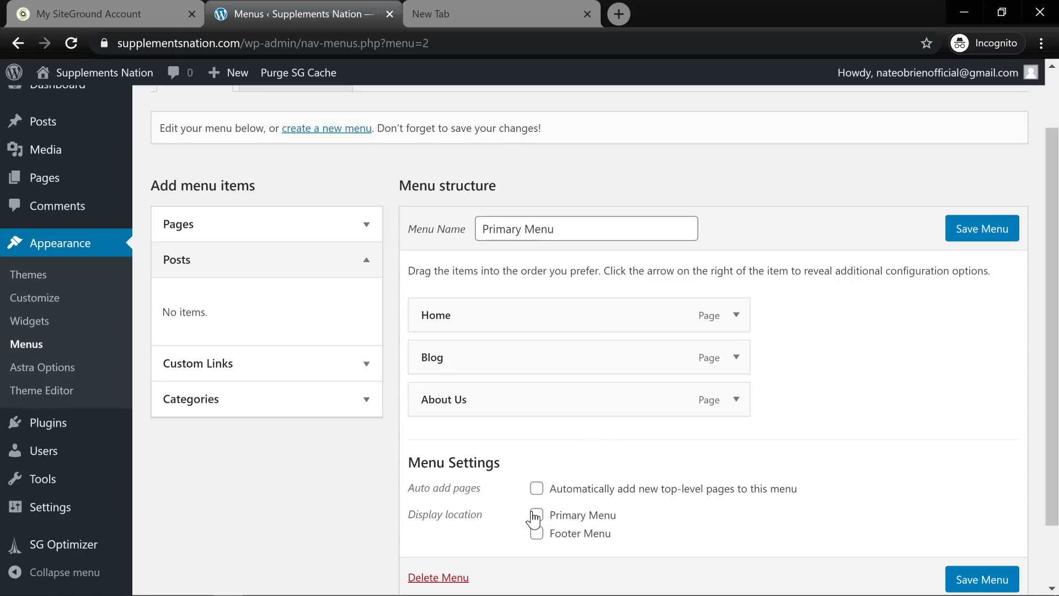
- Assign the menu to the Primary Menu display location and save it
scroll(970, 481, "down", 2)
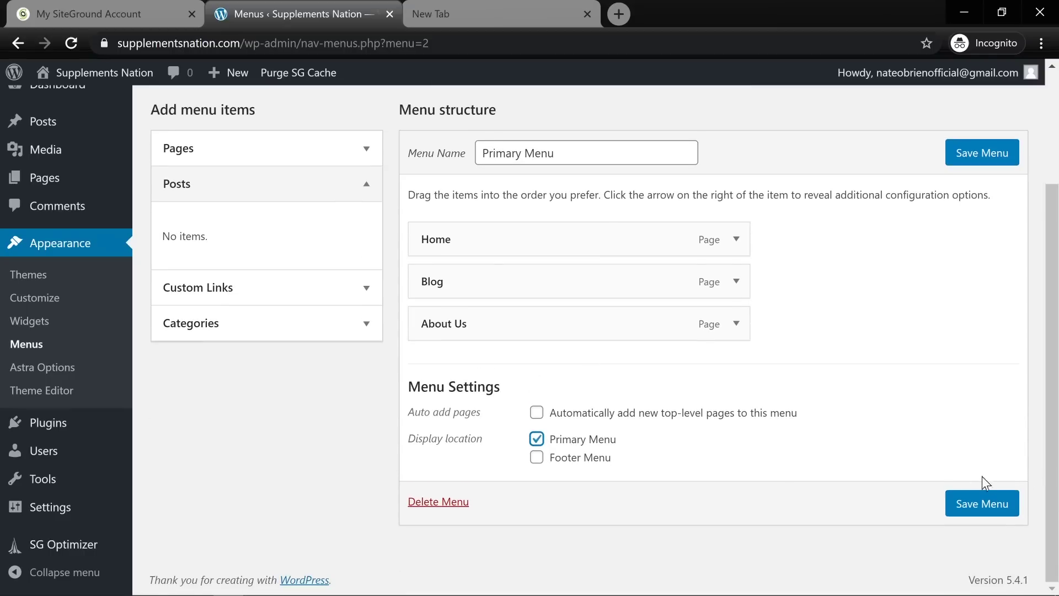
left_click(985, 509)
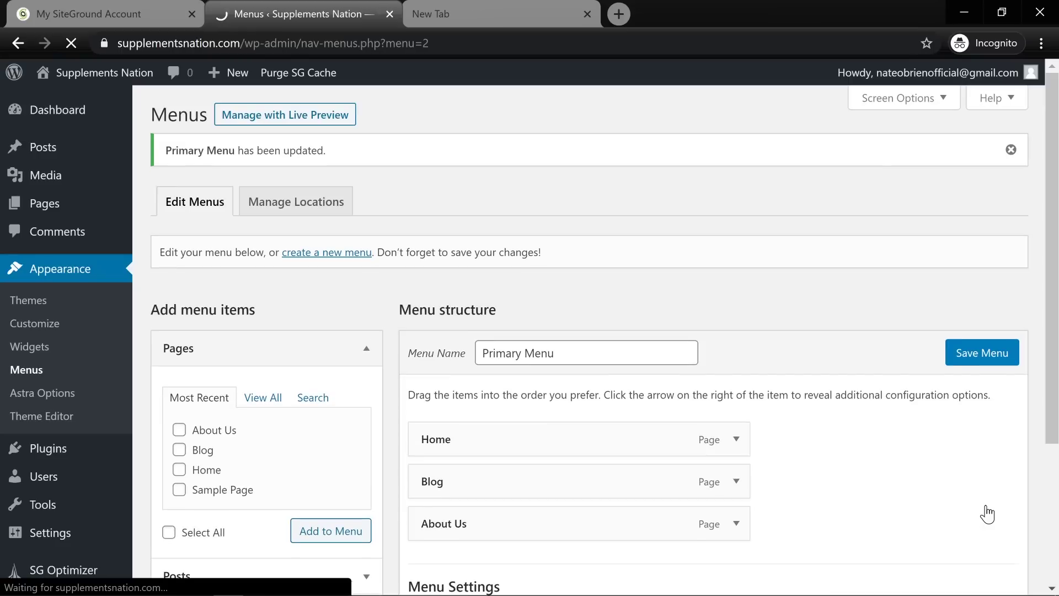
- Visit supplementsnation.com in the empty browser tab to check the header navigation, and reload the site
left_click(465, 4)
type("o")
key("BackSpace")
key("BackSpace")
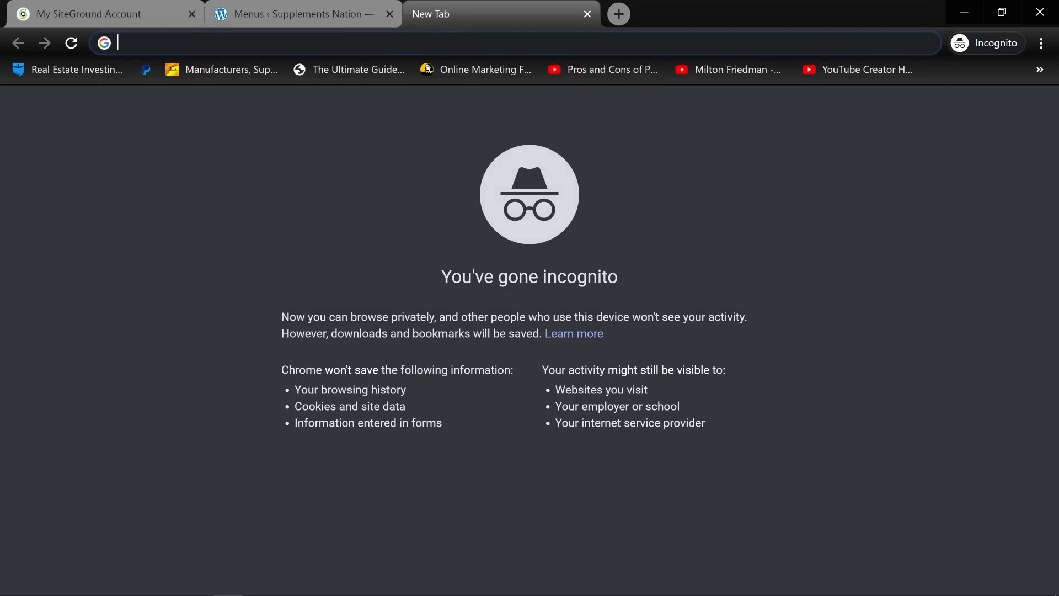
type("supple")
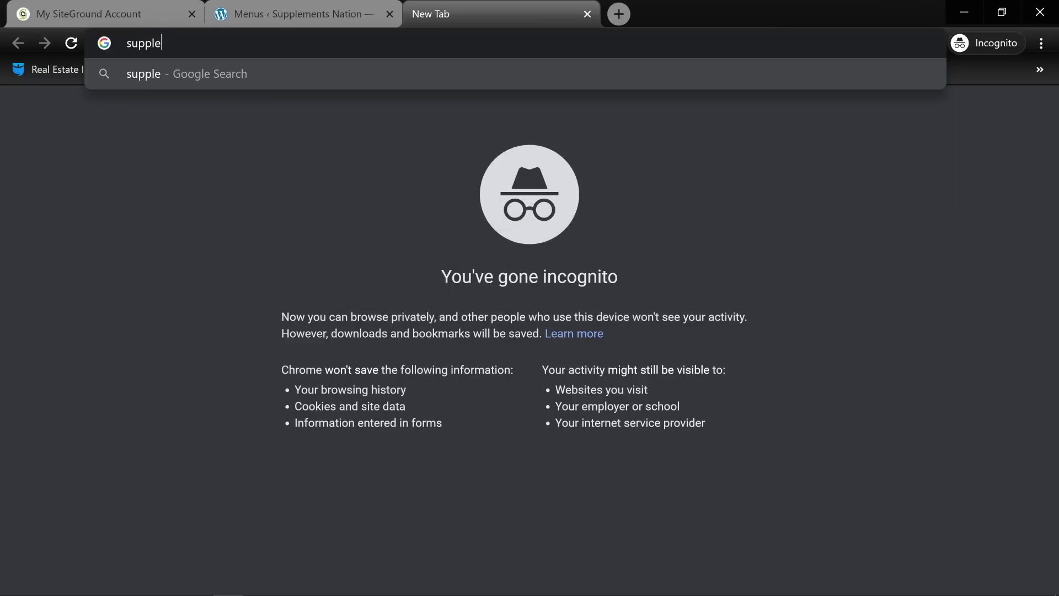
type("ments")
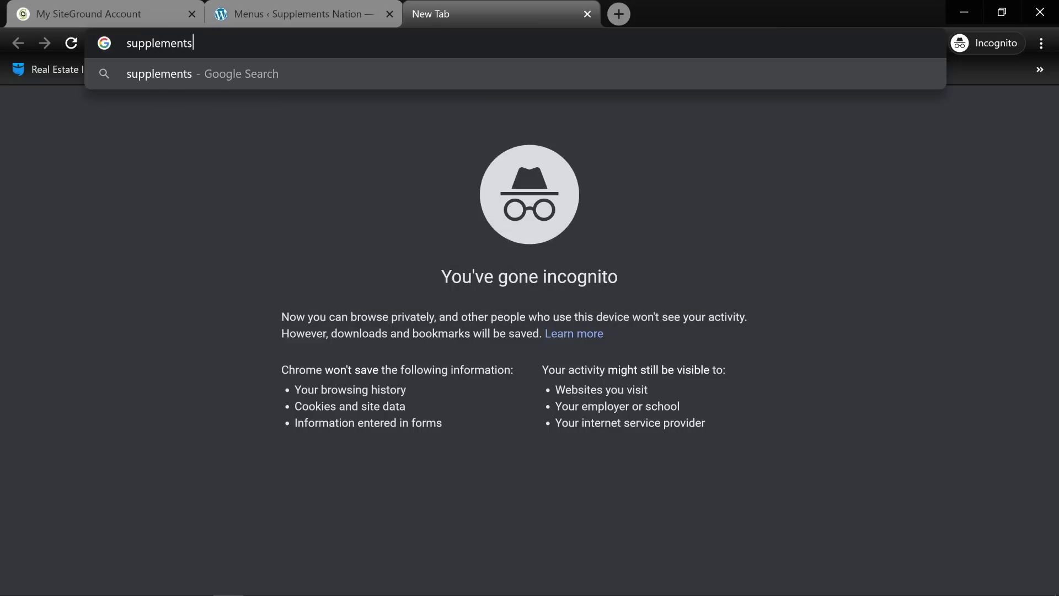
type("nation.com")
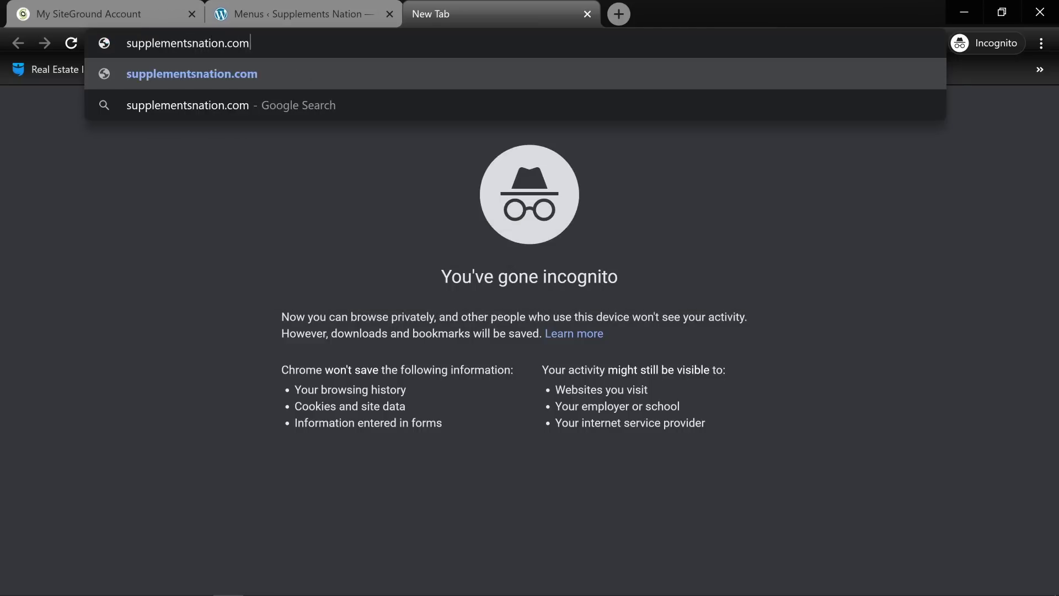
key("Return")
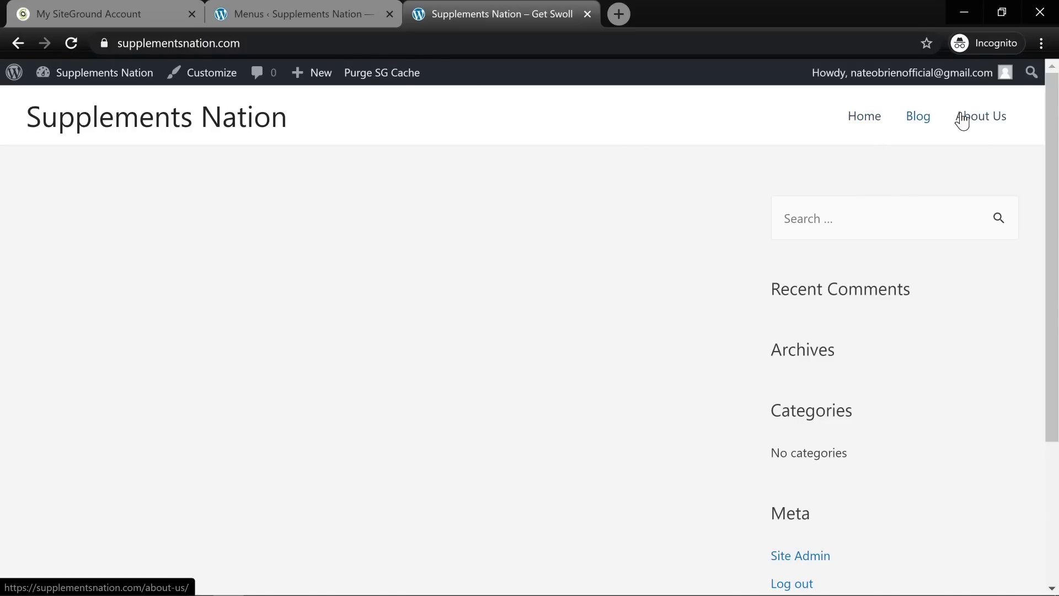
left_click(71, 44)
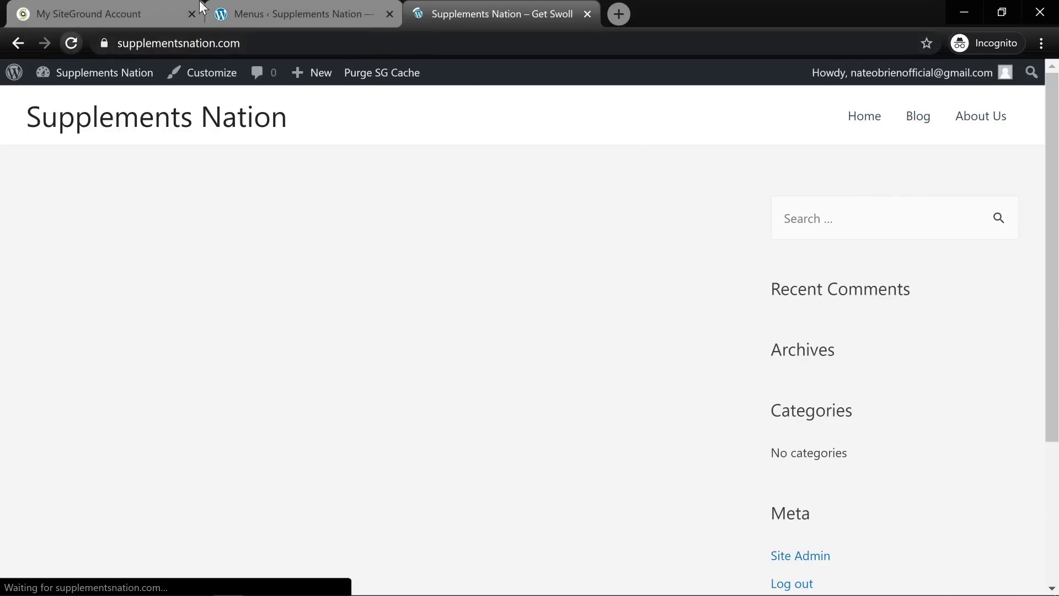
- Return to the WordPress admin, start adding a new plugin and search the plugin directory for "elementor"
left_click(241, 5)
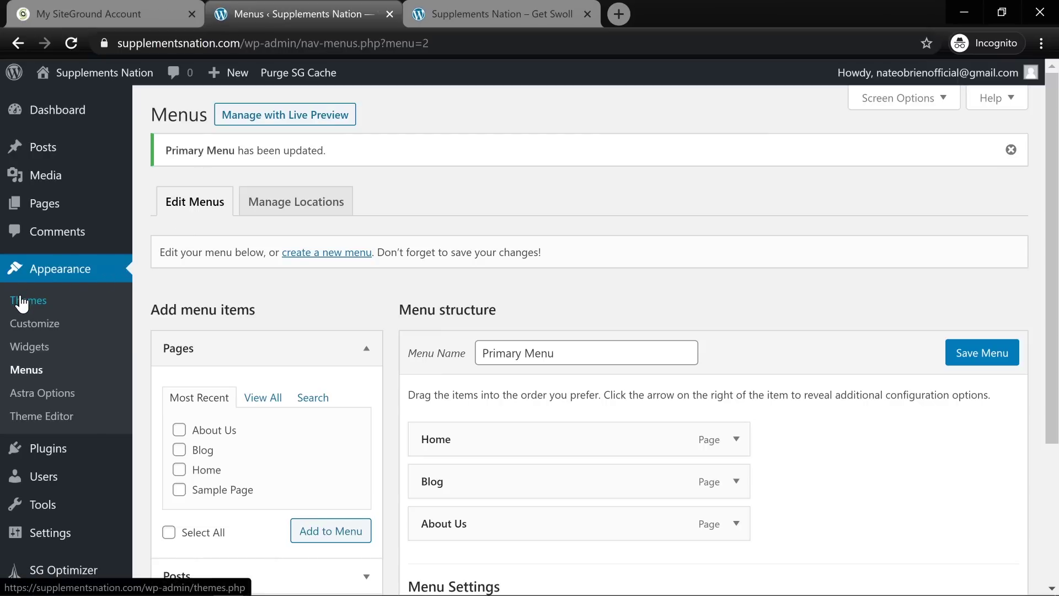
mouse_move(40, 459)
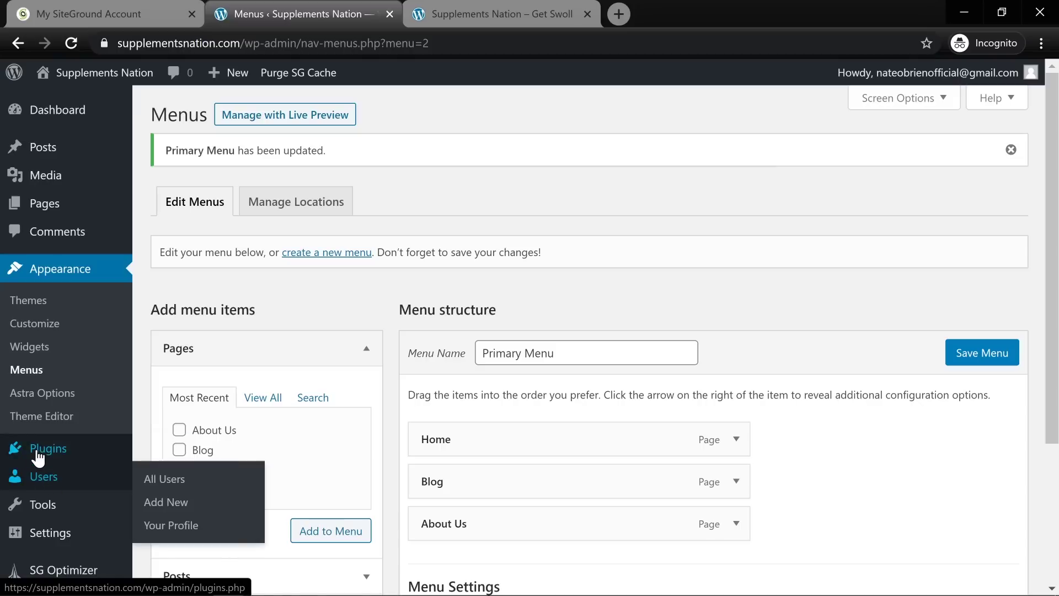
left_click(38, 458)
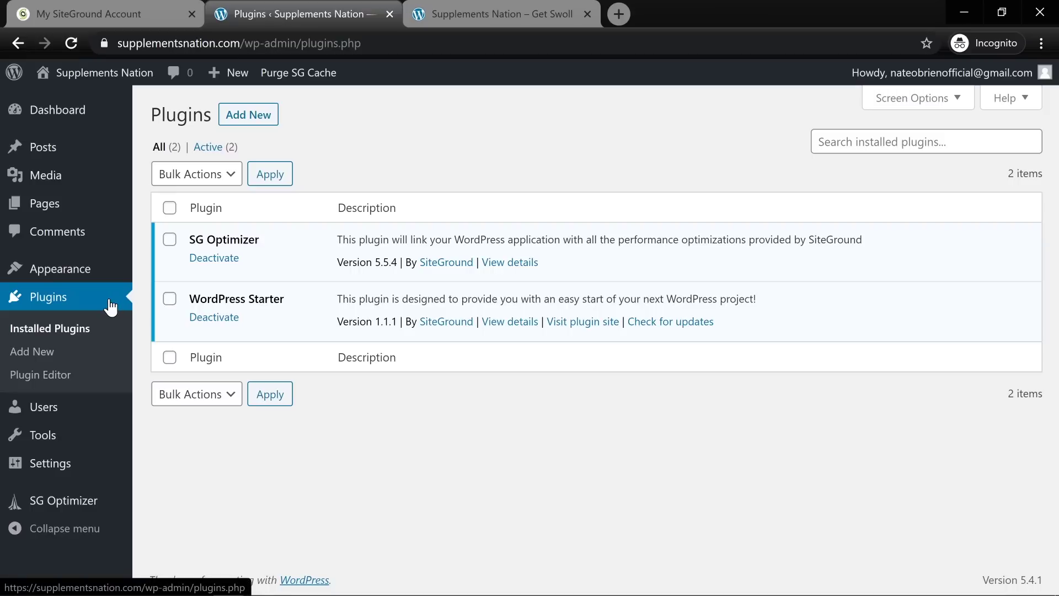
left_click(241, 122)
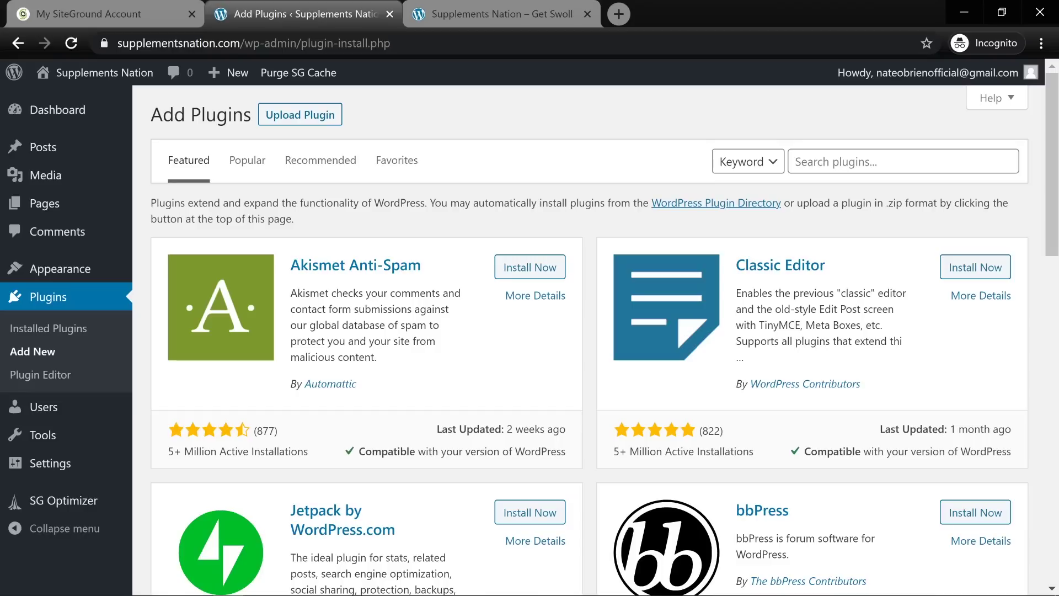
left_click(883, 162)
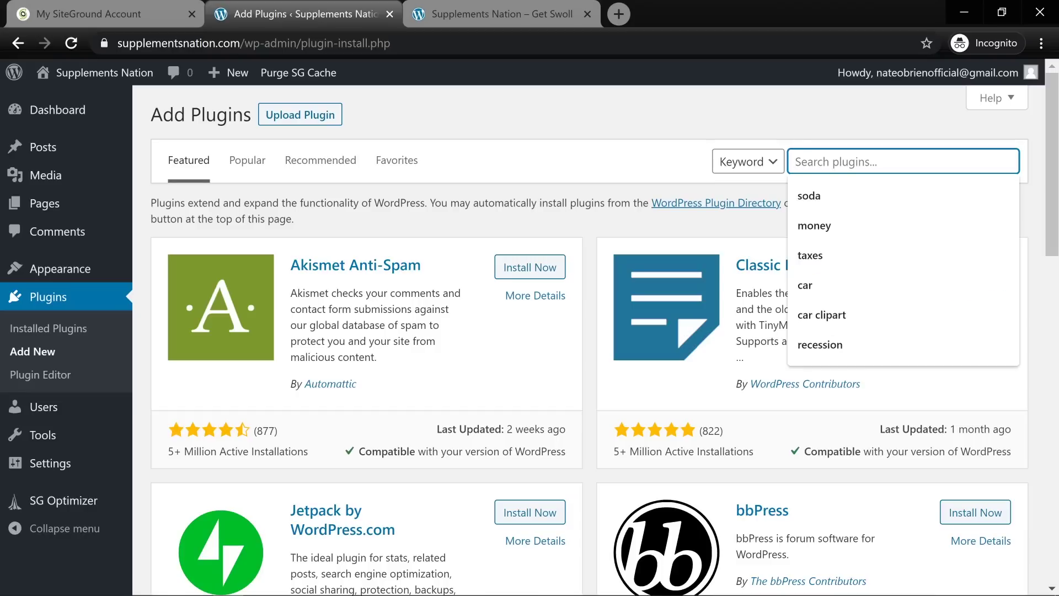
type("ele")
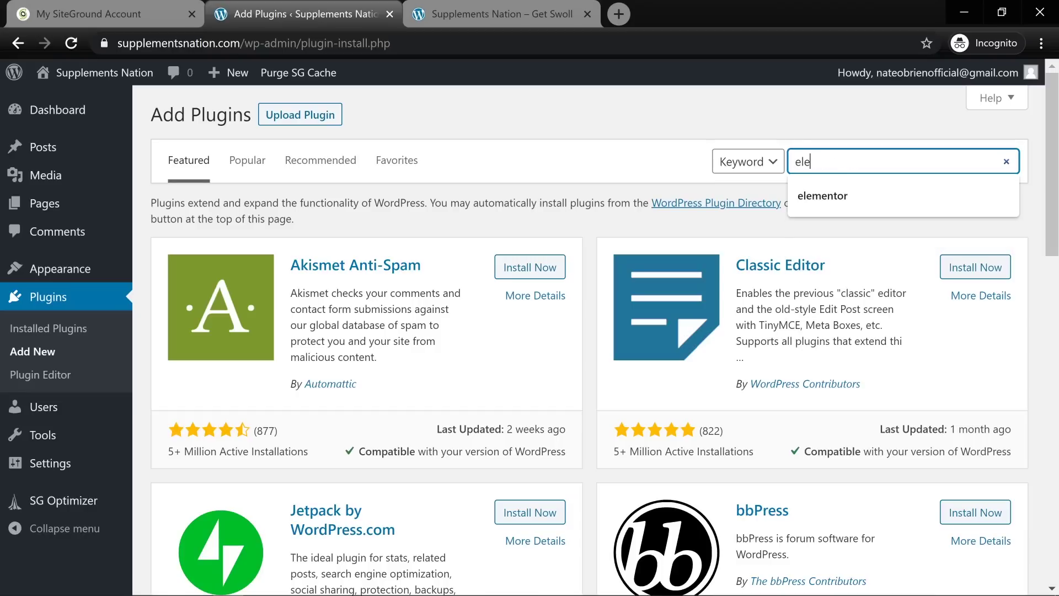
type("mentor")
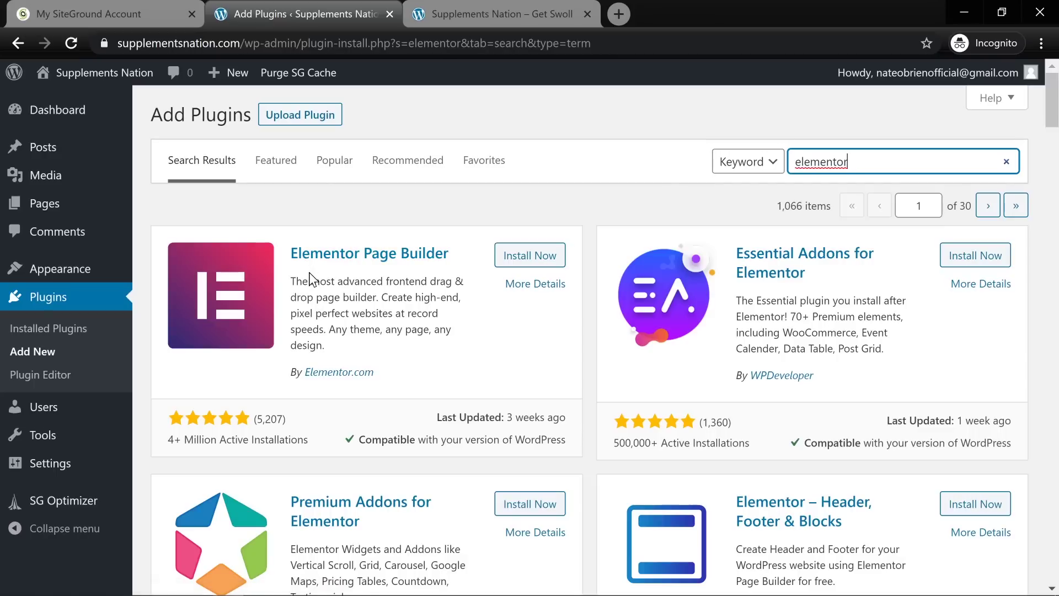
- Install and activate the Elementor Page Builder plugin, and dismiss its Getting Started page
left_click(508, 264)
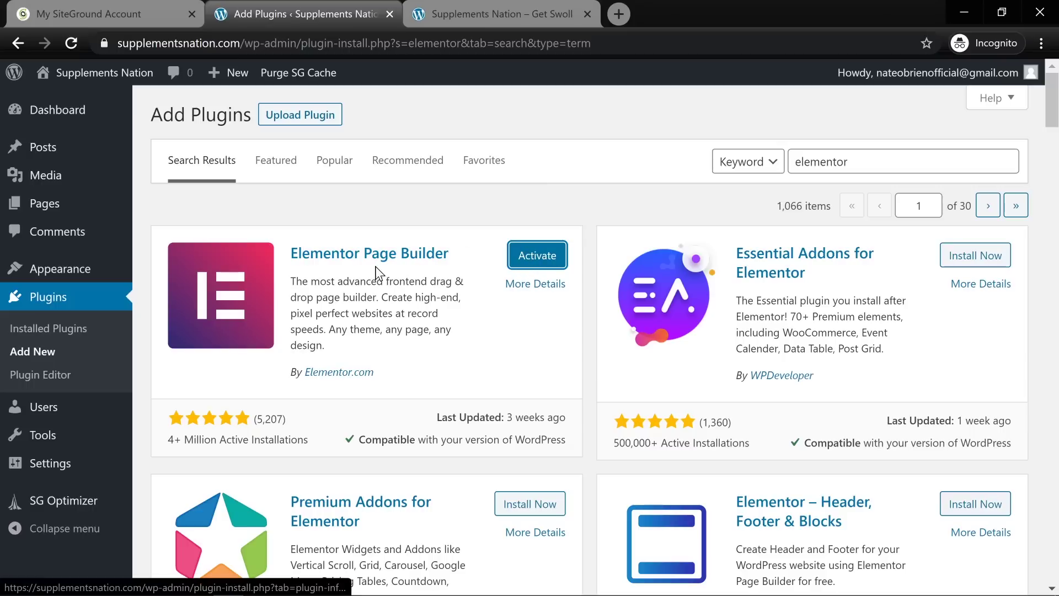
left_click(540, 263)
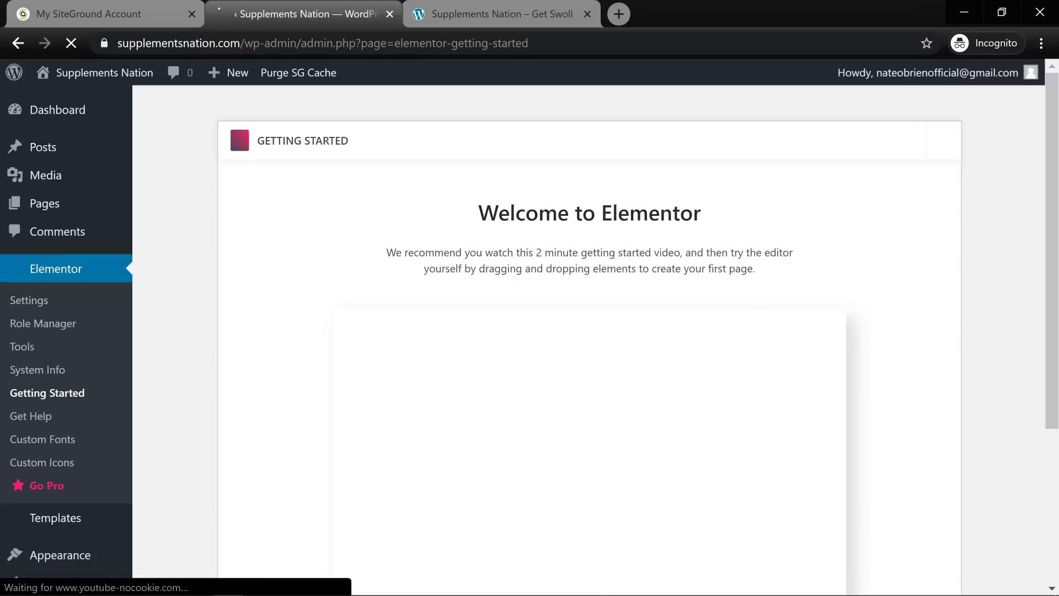
scroll(916, 227, "down", 3)
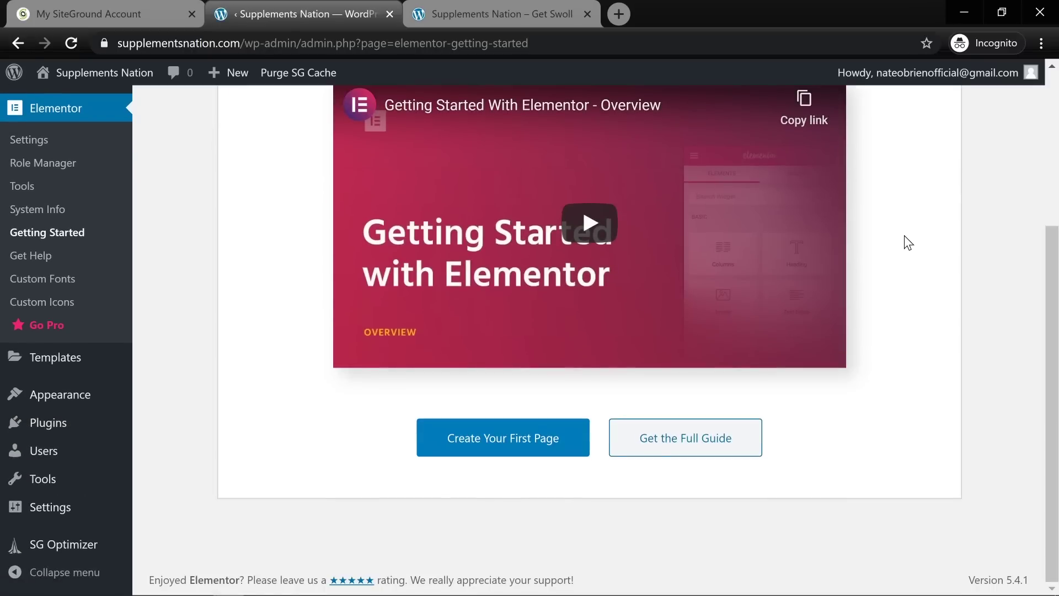
scroll(879, 264, "up", 4)
left_click(933, 138)
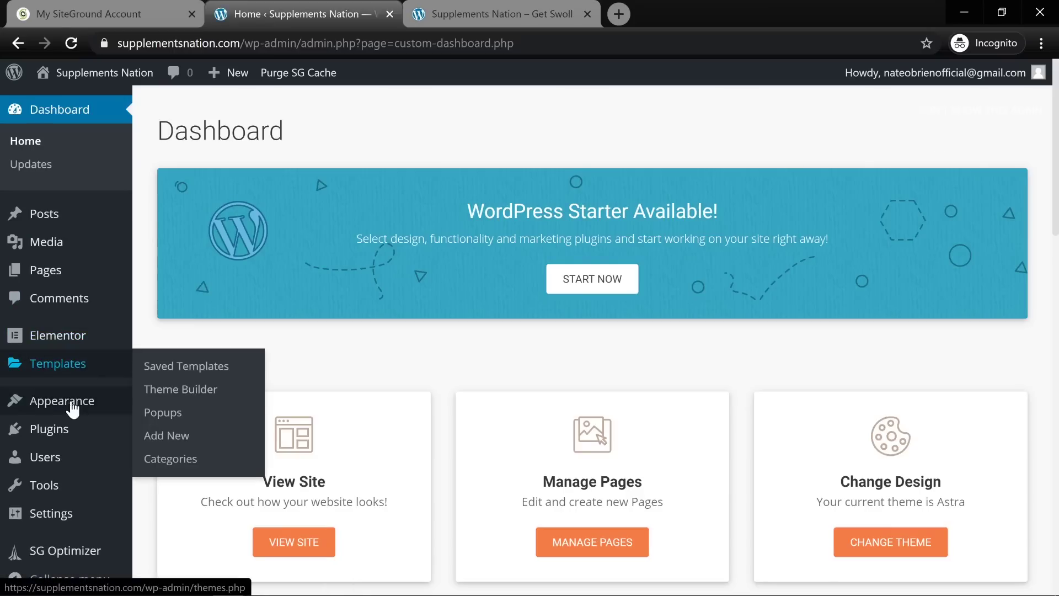
- Search for "elementor" among new plugins again, and install and activate Essential Addons for Elementor
left_click(63, 435)
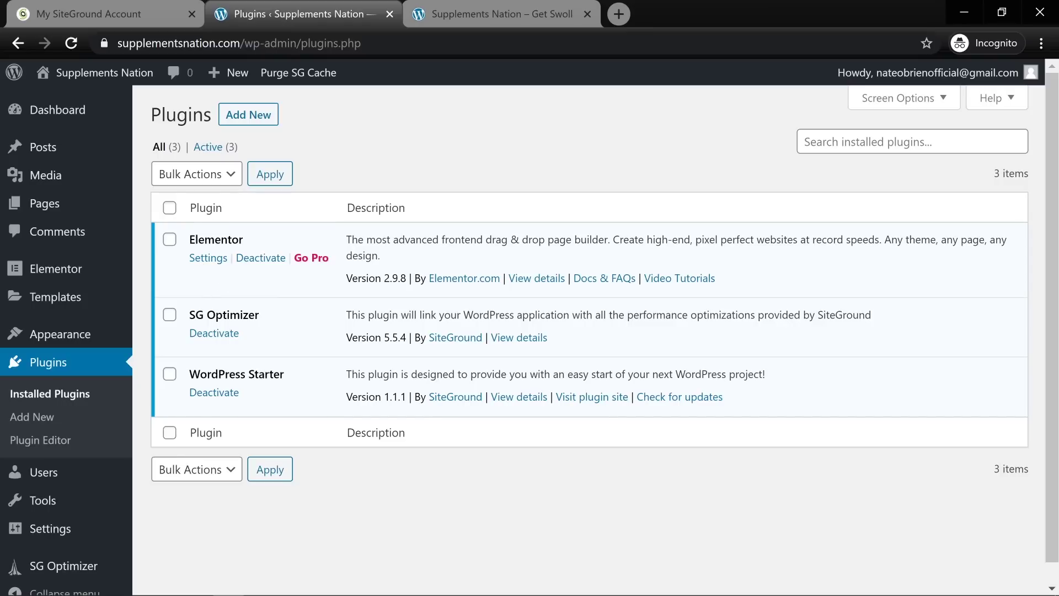
left_click(246, 122)
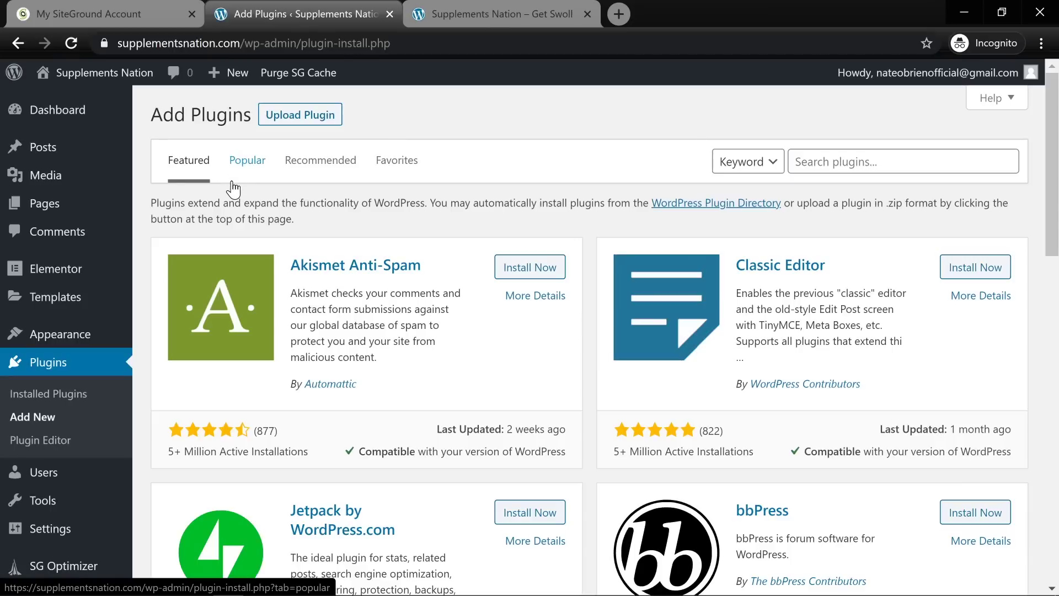
left_click(841, 170)
type("ele")
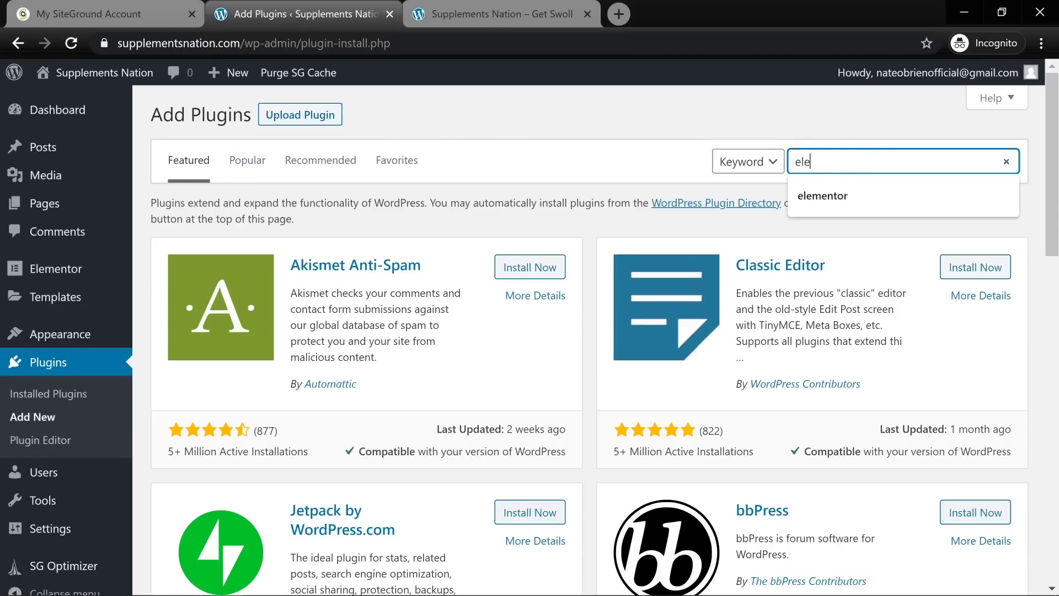
type("mentor")
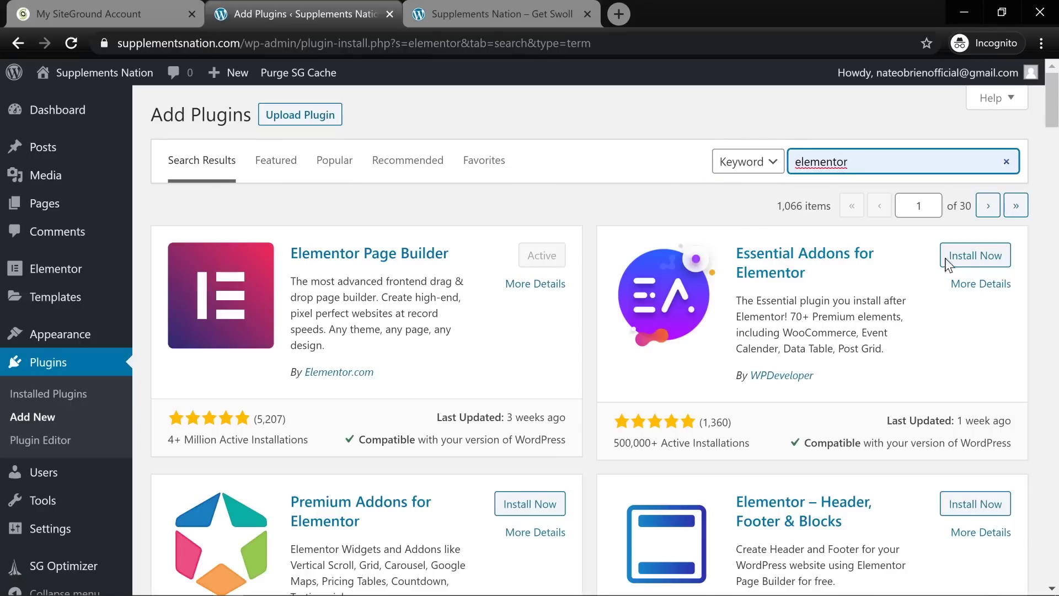
left_click(966, 259)
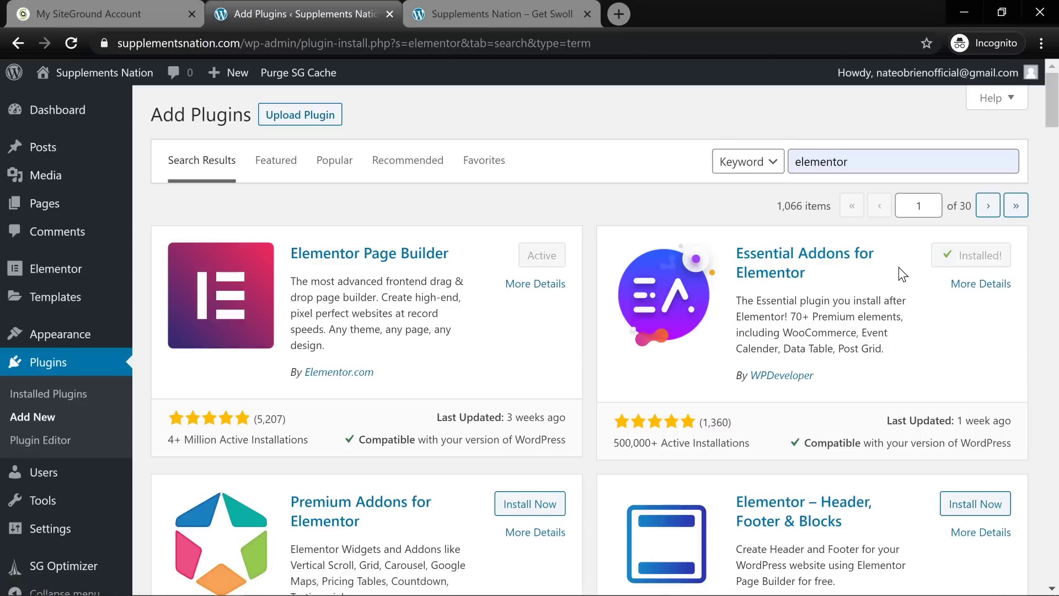
left_click(970, 257)
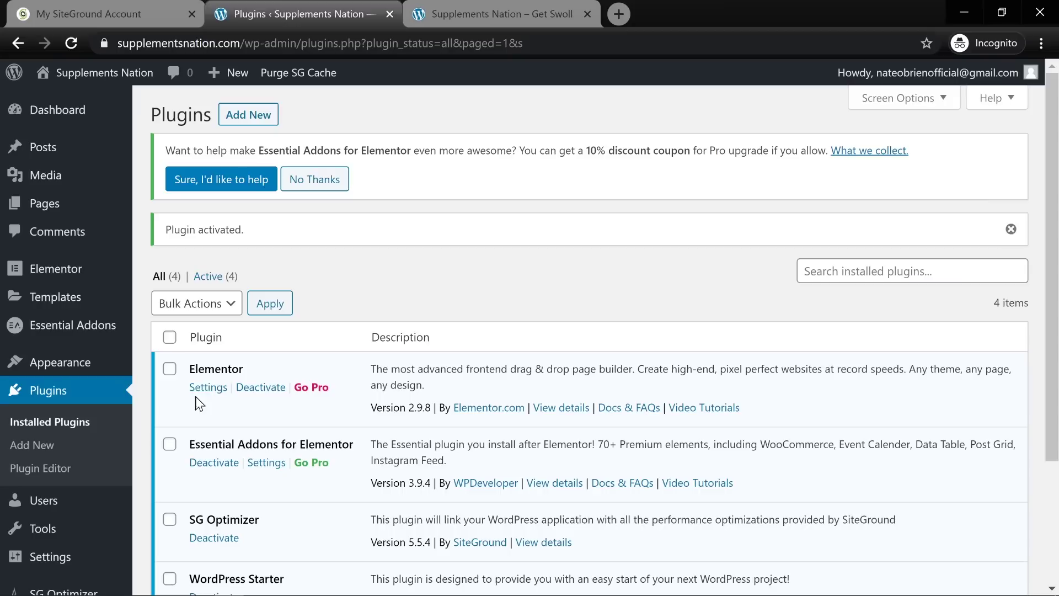
- Search the plugin directory for "pretty links" to find the Pretty Links plugin
left_click(237, 118)
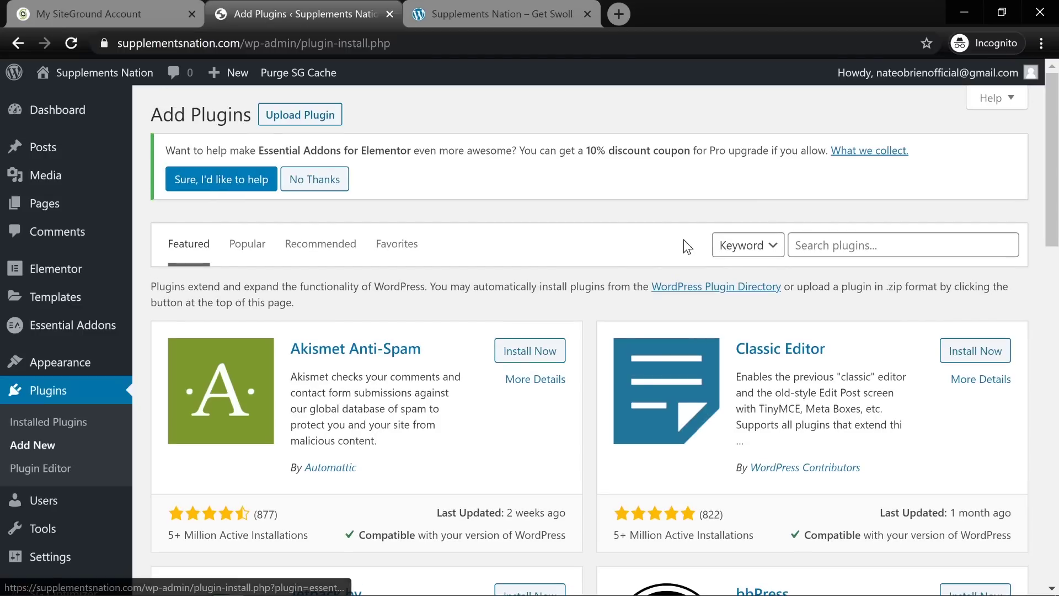
left_click(838, 245)
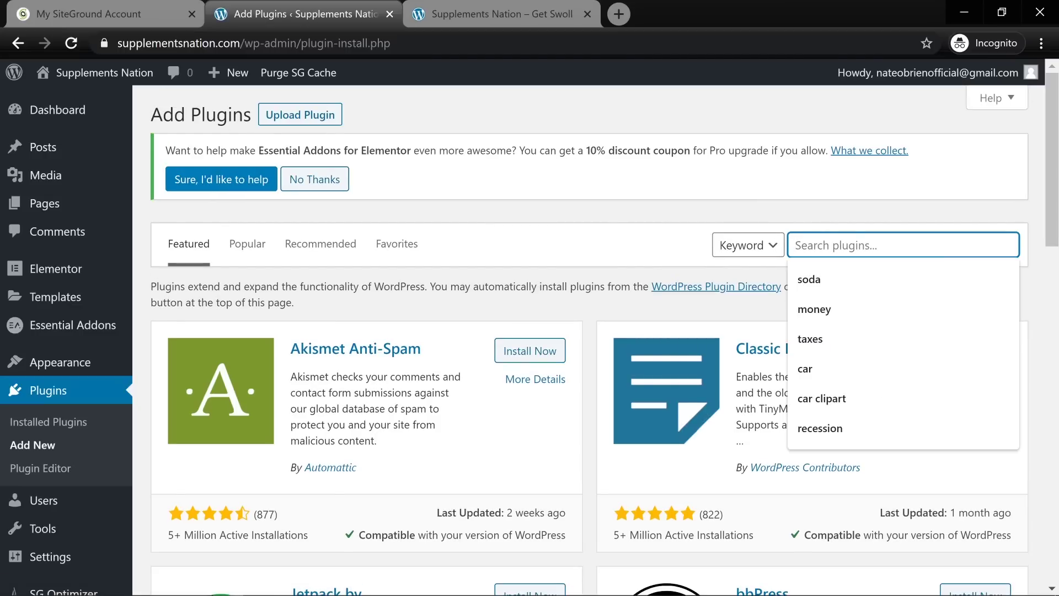
type("prettylinks")
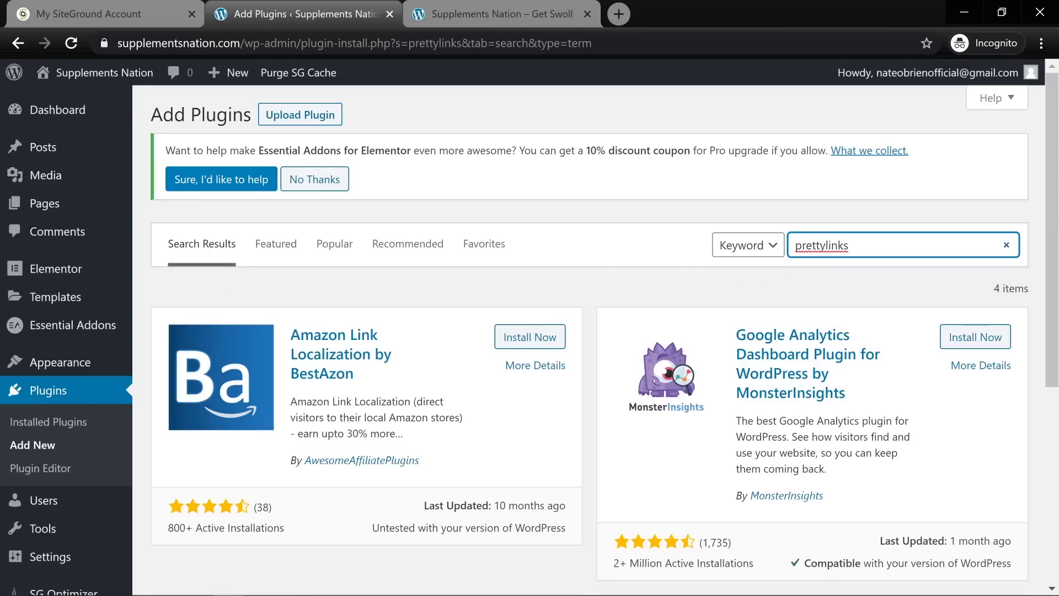
scroll(557, 160, "down", 6)
scroll(964, 283, "up", 6)
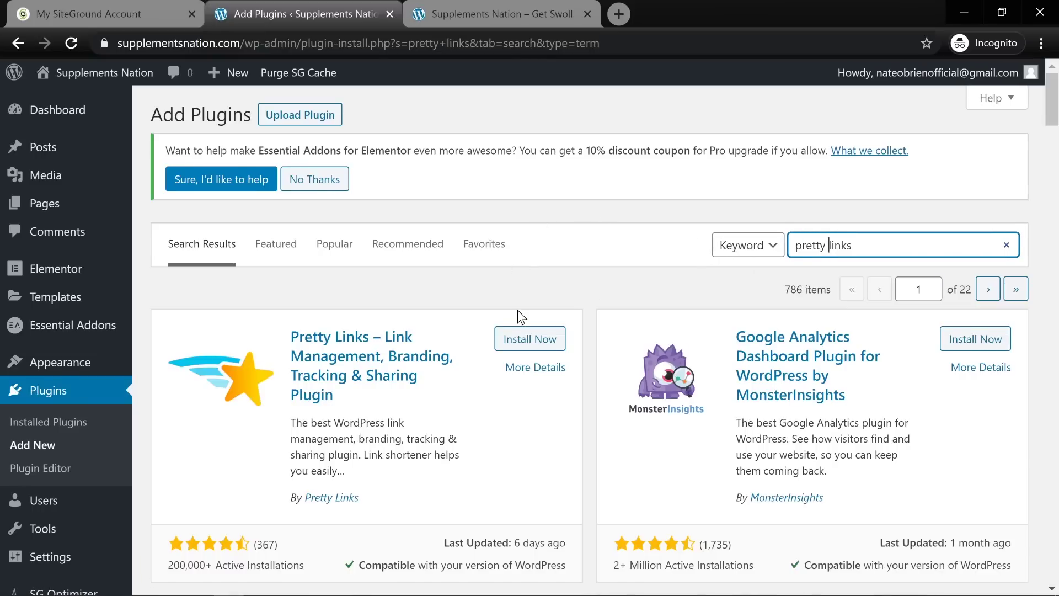
scroll(517, 309, "down", 3)
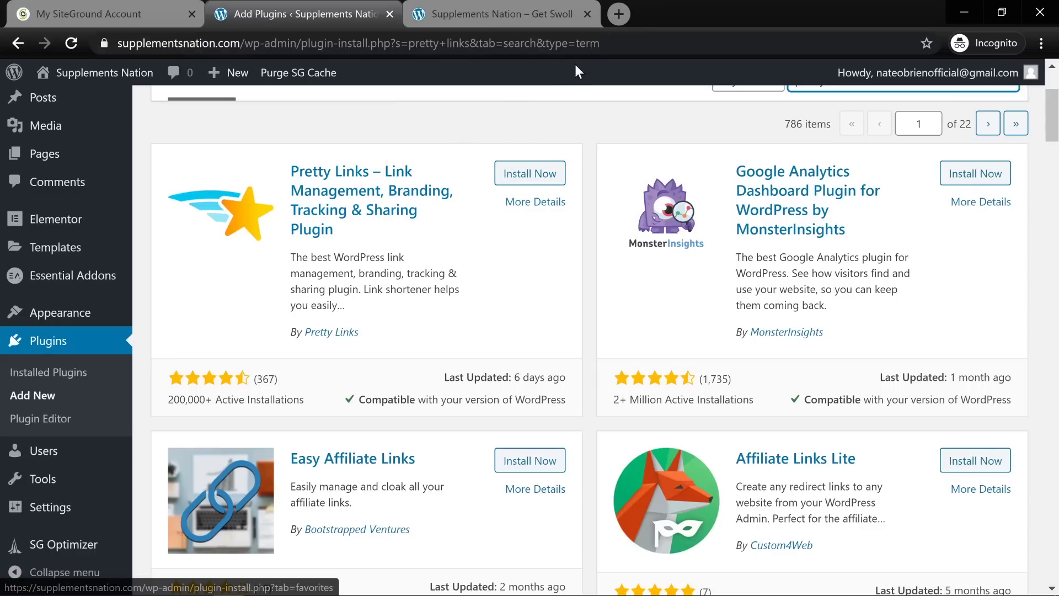
- Open millennialmoney.com in a new browser tab and decline its push notifications
left_click(628, 12)
type("ban")
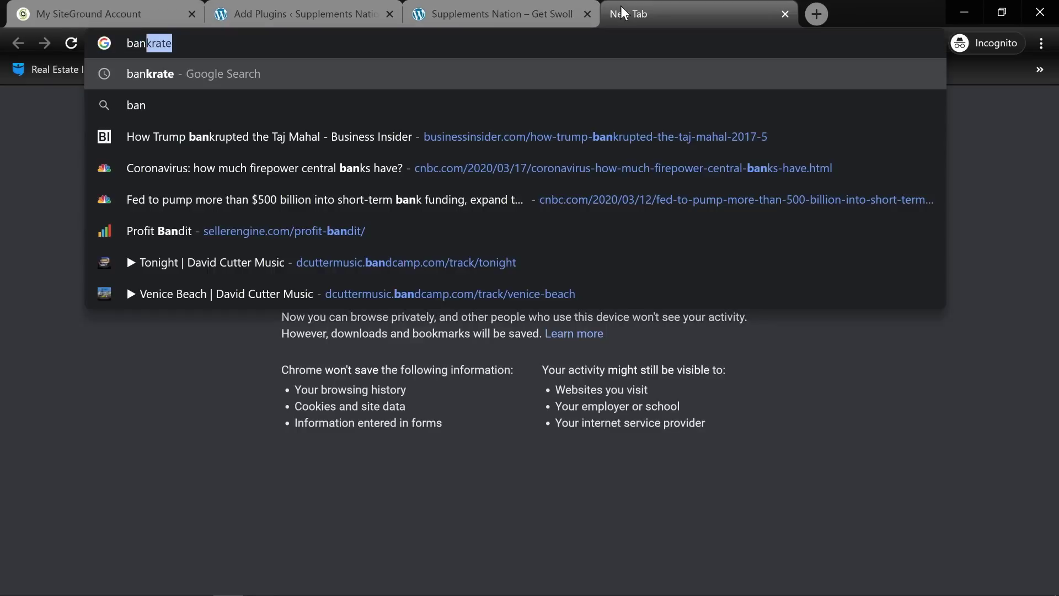
key("BackSpace")
key("BackSpace")
key("BackSpace")
key("BackSpace")
type("mill")
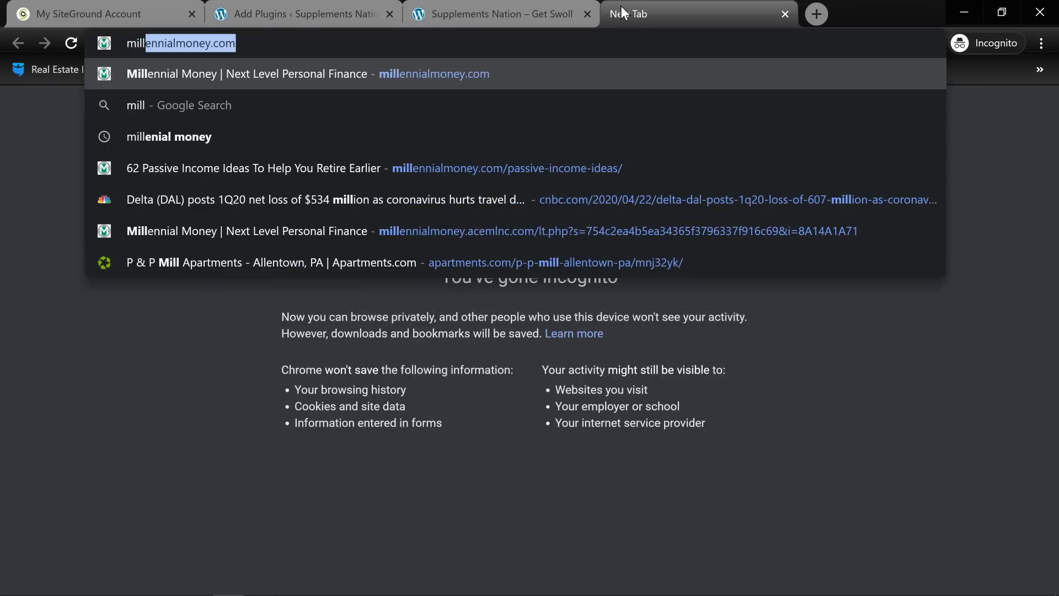
key("Return")
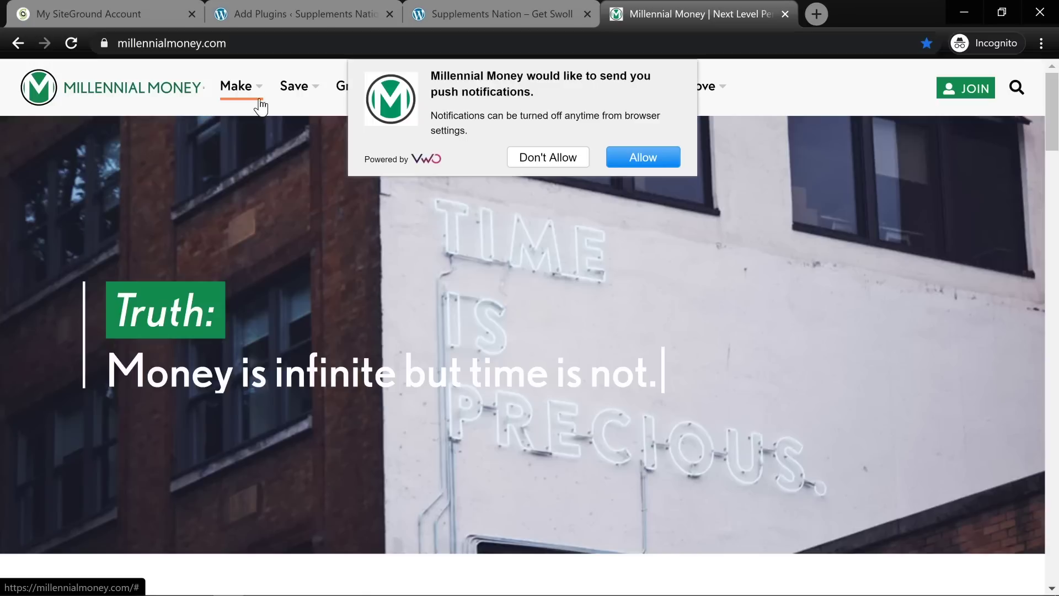
left_click(568, 161)
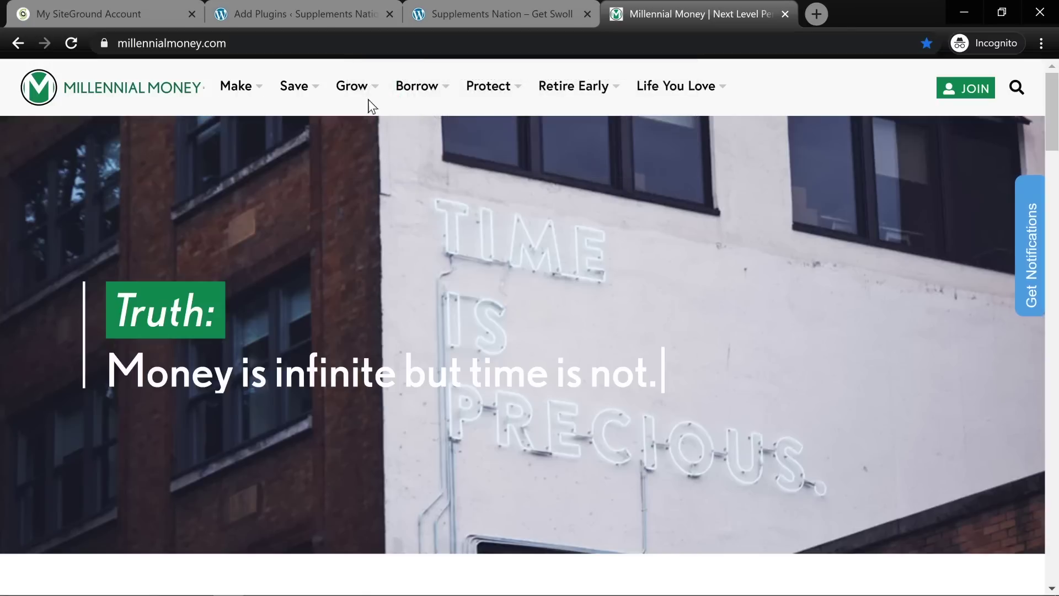
- Open the "Ways to Save Money" article from the site's Save section and examine the affiliate links under its savings tips
left_click(302, 96)
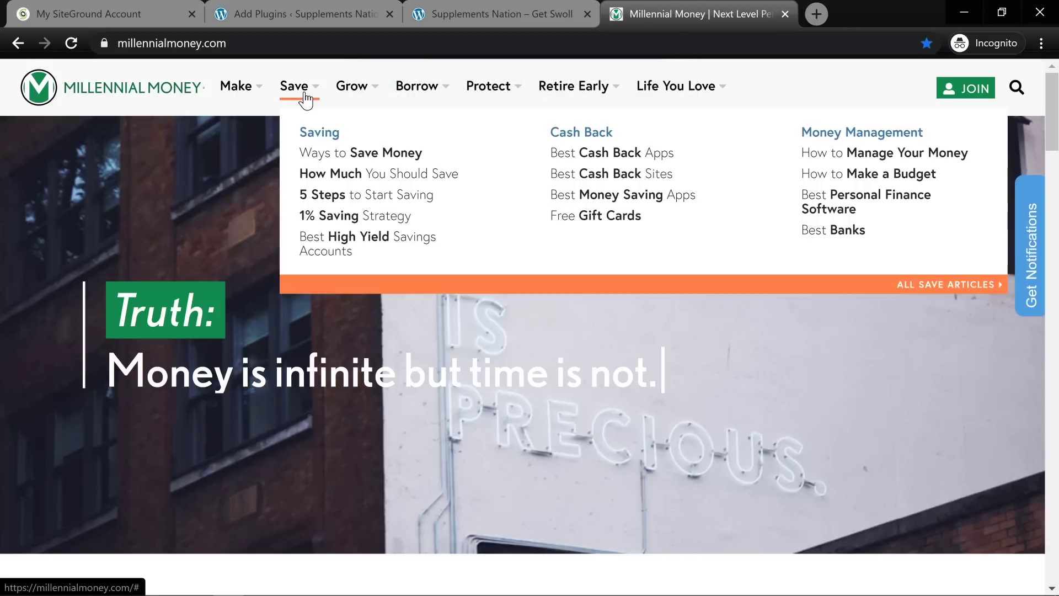
left_click(327, 153)
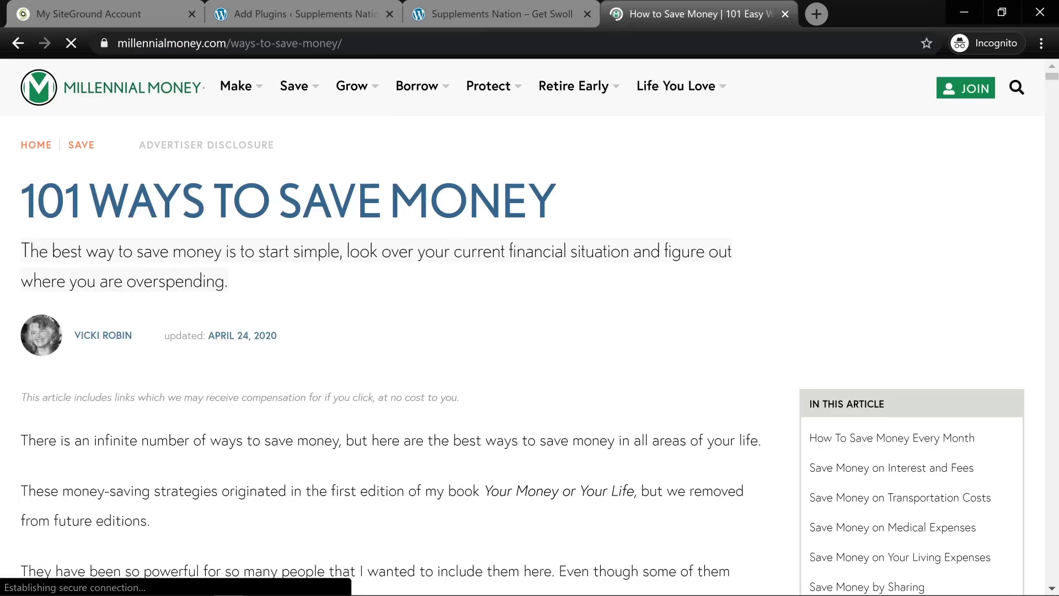
scroll(290, 335, "down", 18)
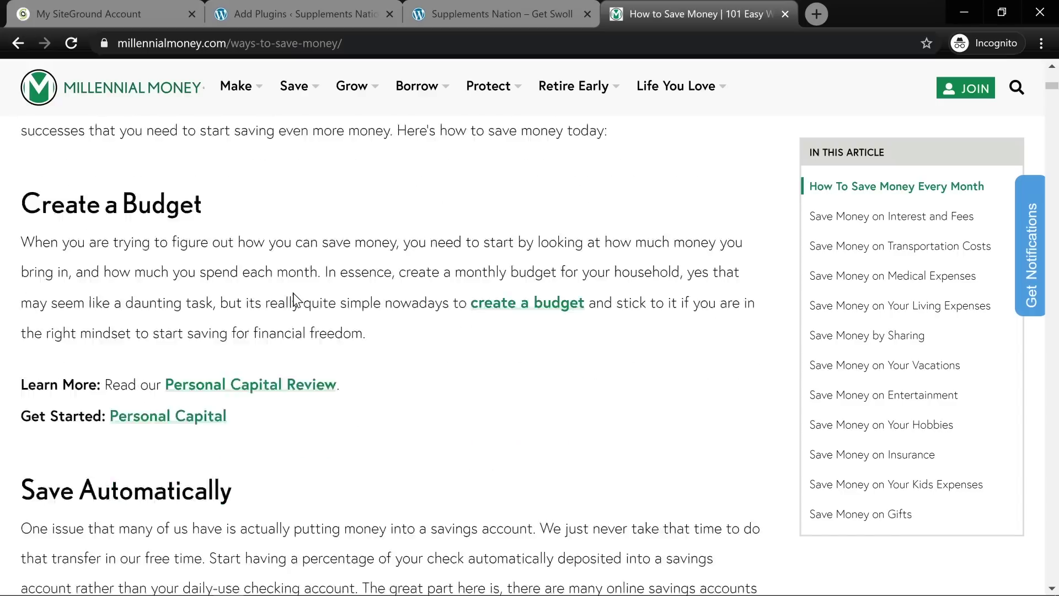
scroll(251, 294, "down", 3)
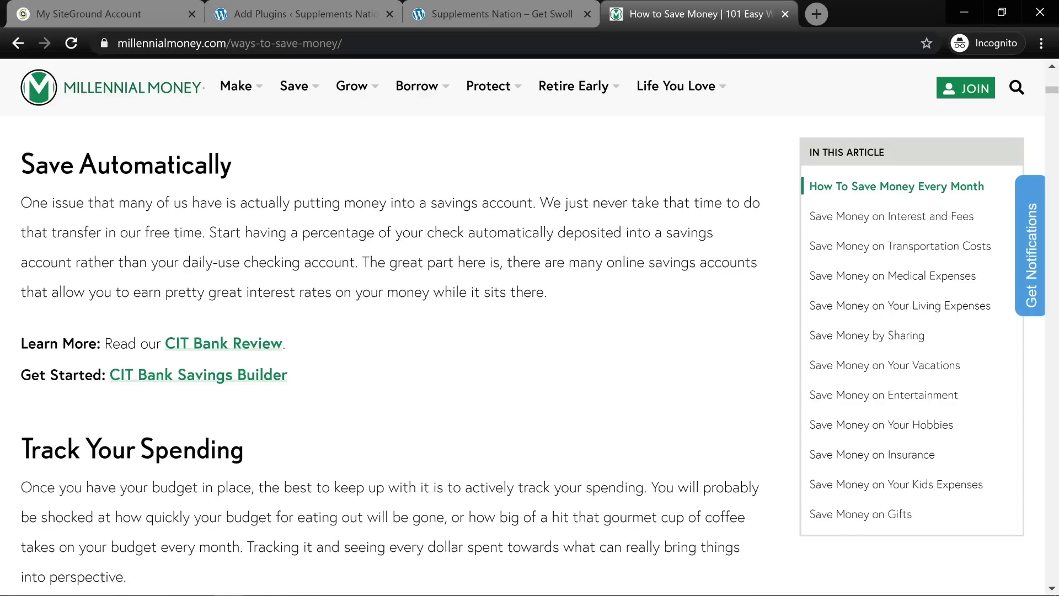
scroll(226, 251, "down", 5)
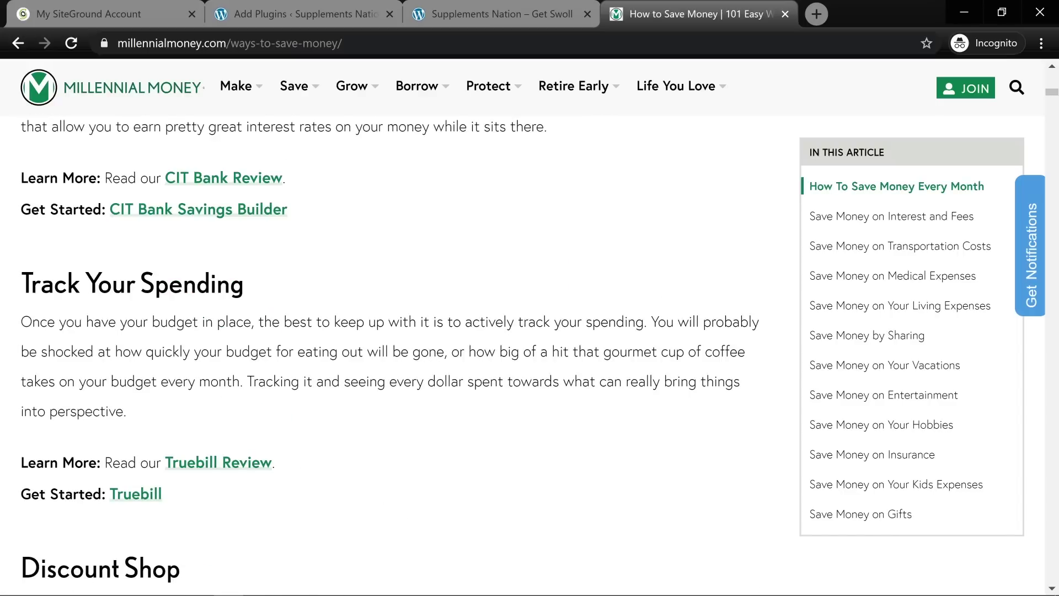
scroll(223, 408, "up", 4)
scroll(386, 330, "up", 2)
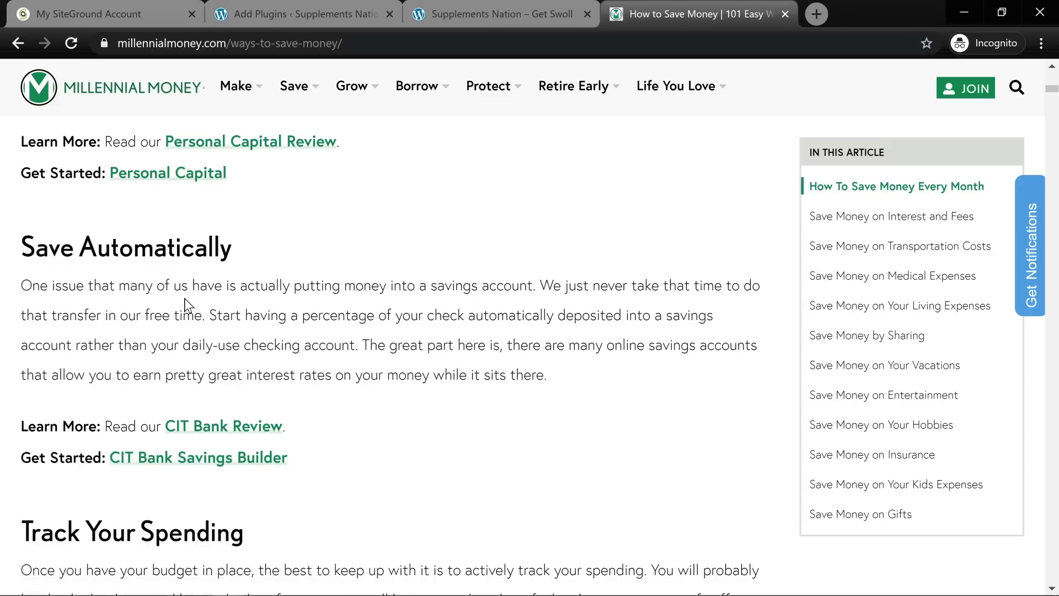
scroll(197, 333, "up", 4)
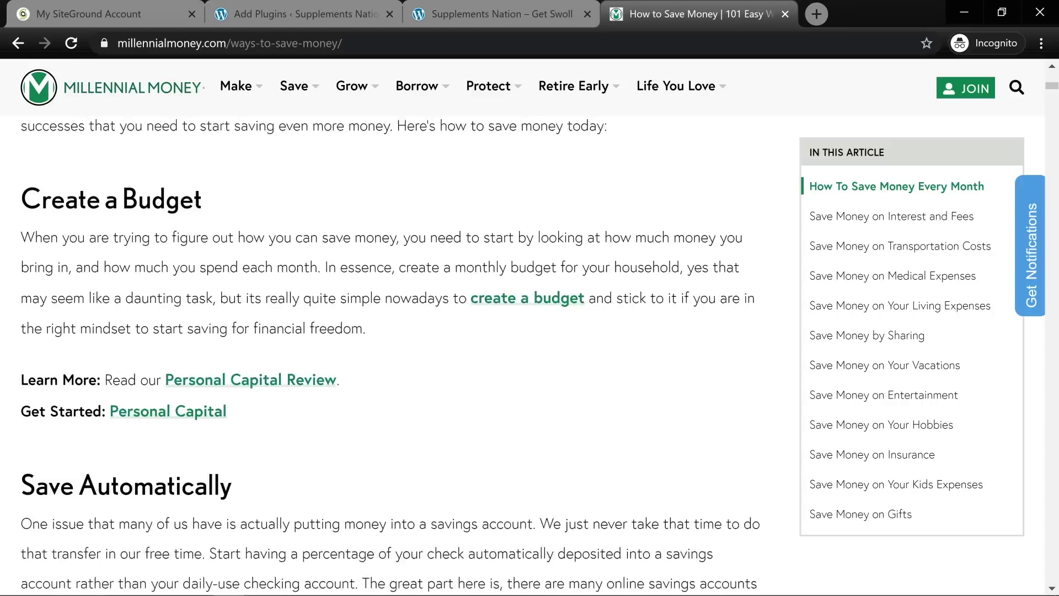
scroll(146, 390, "down", 5)
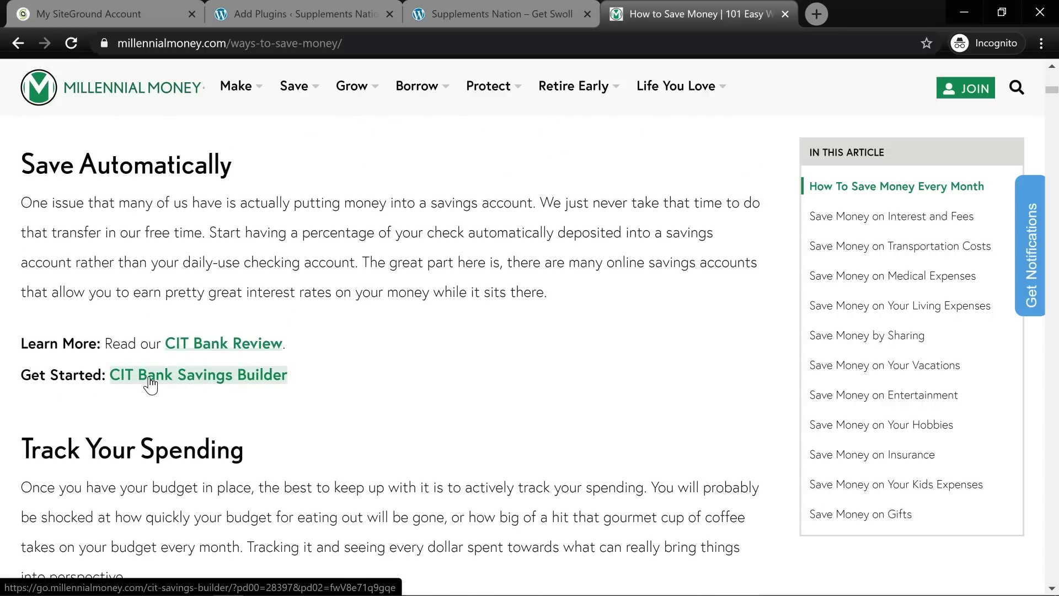
- Return to the WordPress plugin search, install and activate Pretty Links, and look through its welcome page
left_click(250, 12)
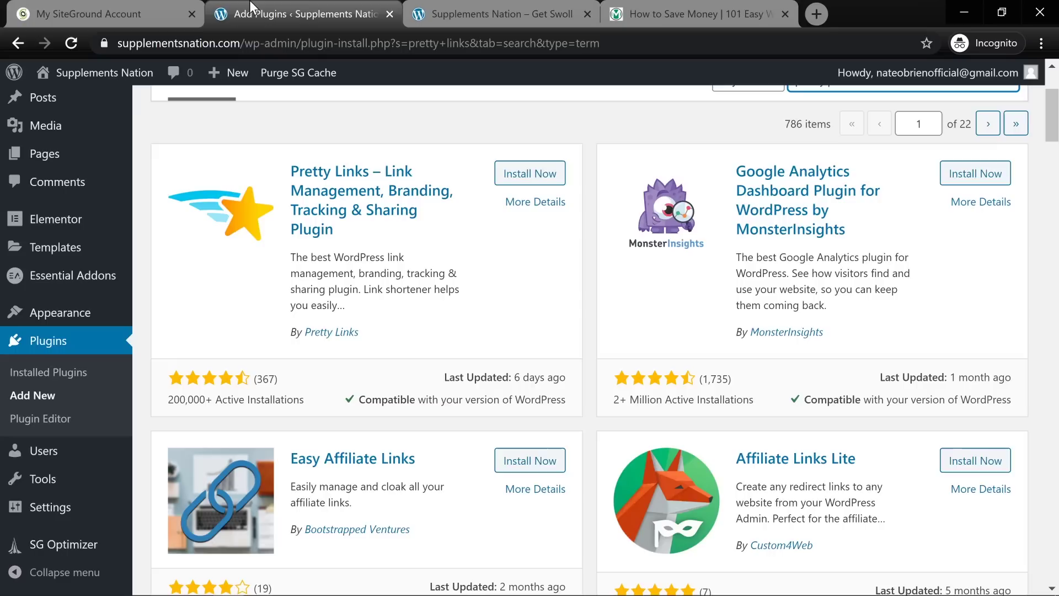
left_click(516, 178)
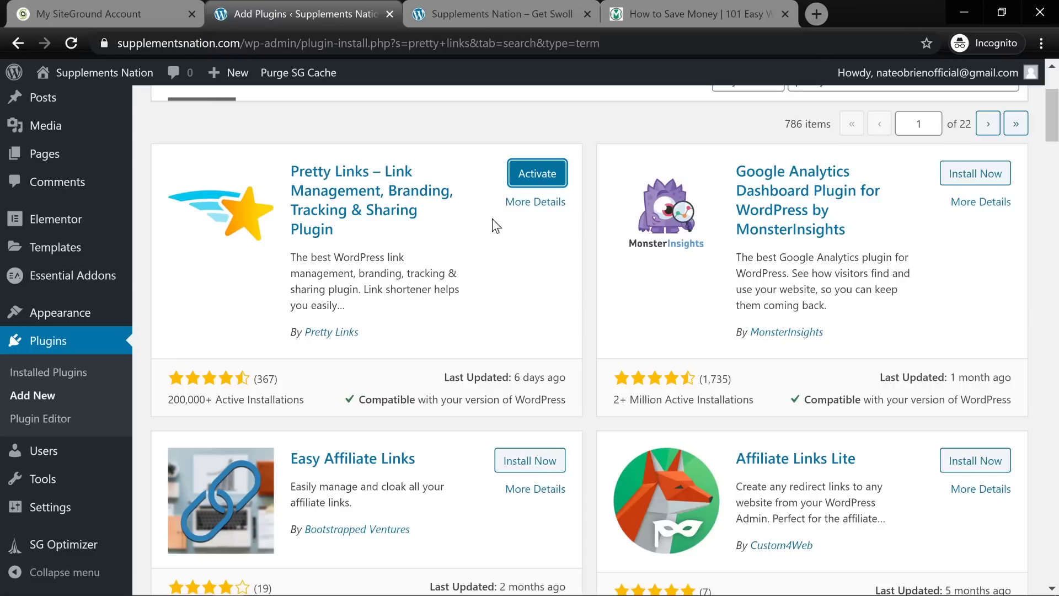
left_click(557, 178)
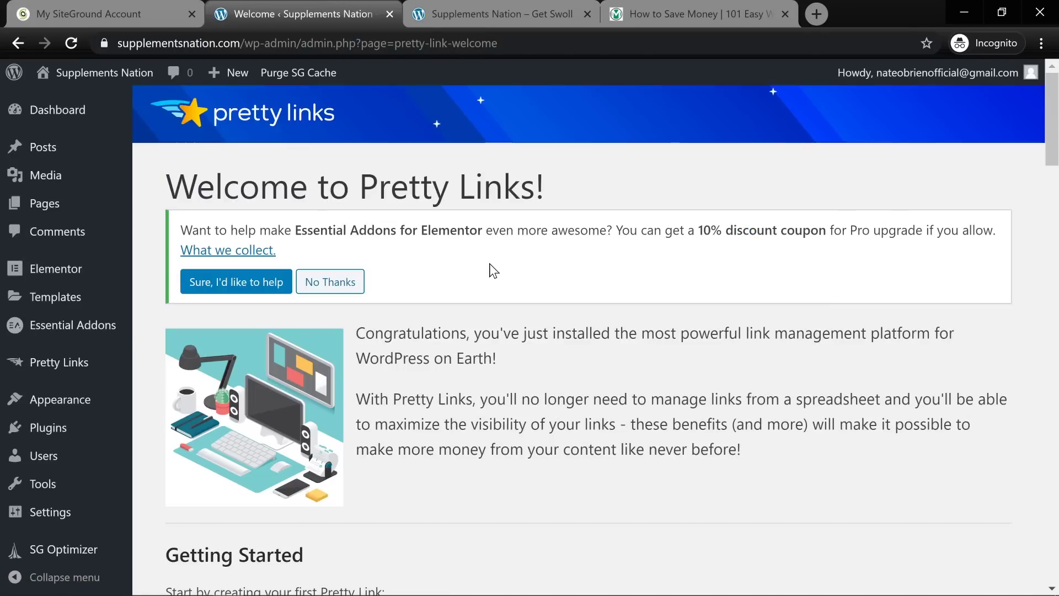
scroll(312, 252, "down", 6)
scroll(312, 252, "down", 20)
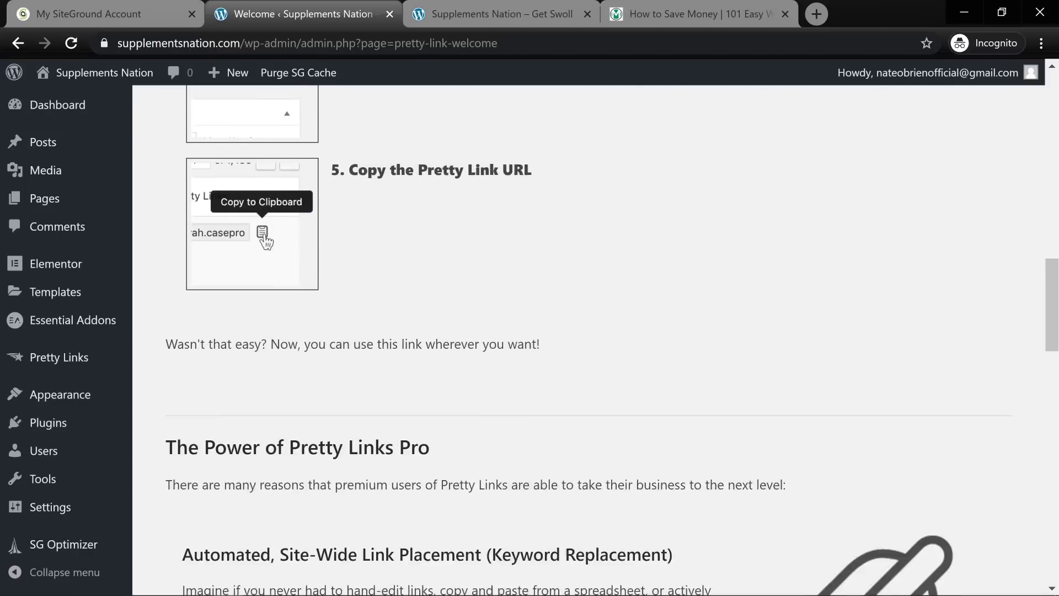
scroll(316, 253, "down", 20)
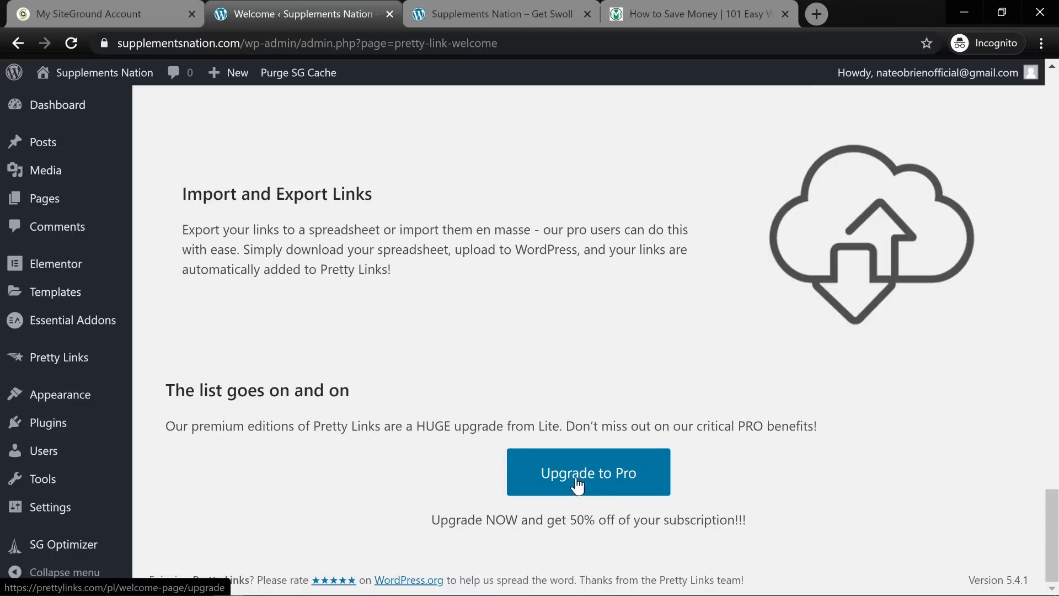
scroll(174, 372, "up", 20)
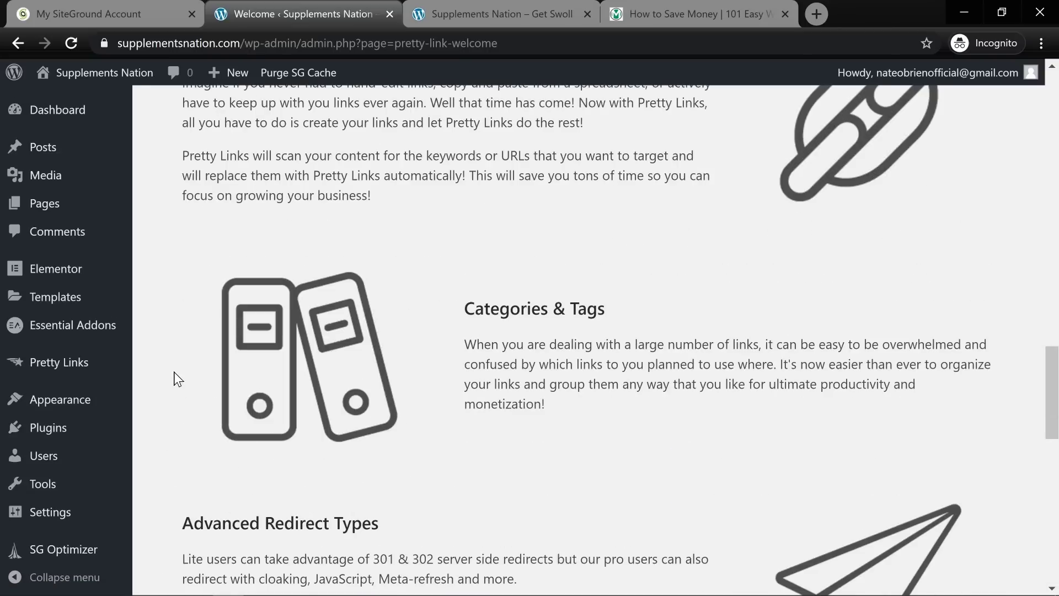
scroll(174, 371, "up", 12)
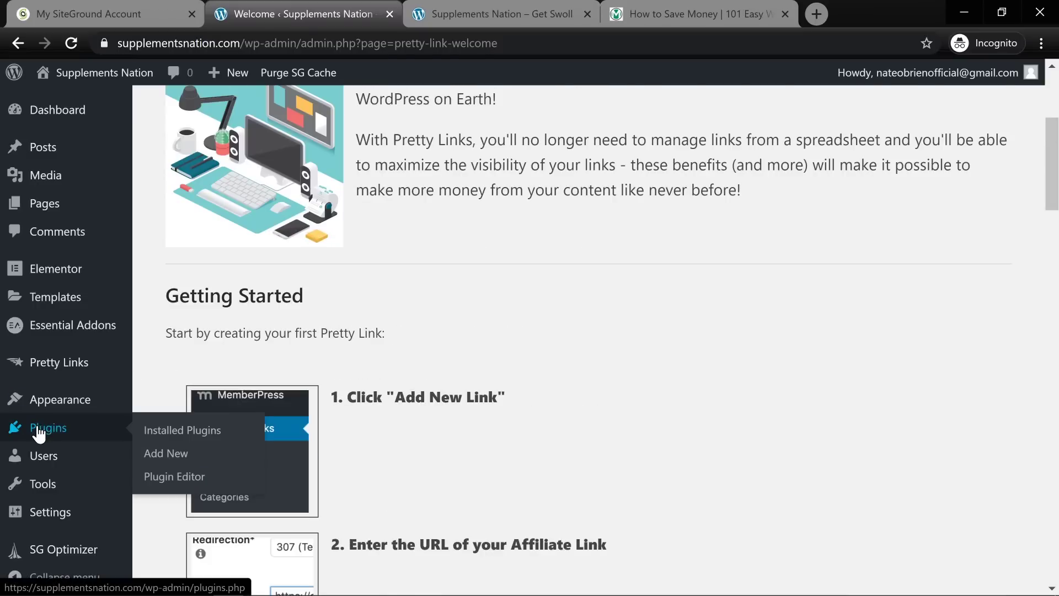
- Start adding another new plugin and search the plugin directory for "envato"
left_click(38, 430)
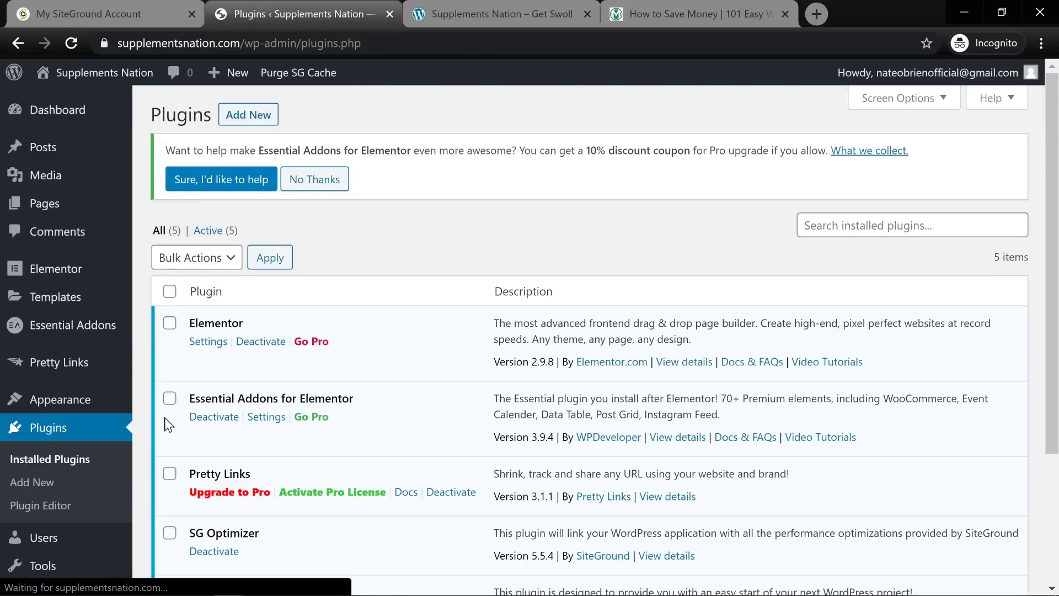
left_click(233, 117)
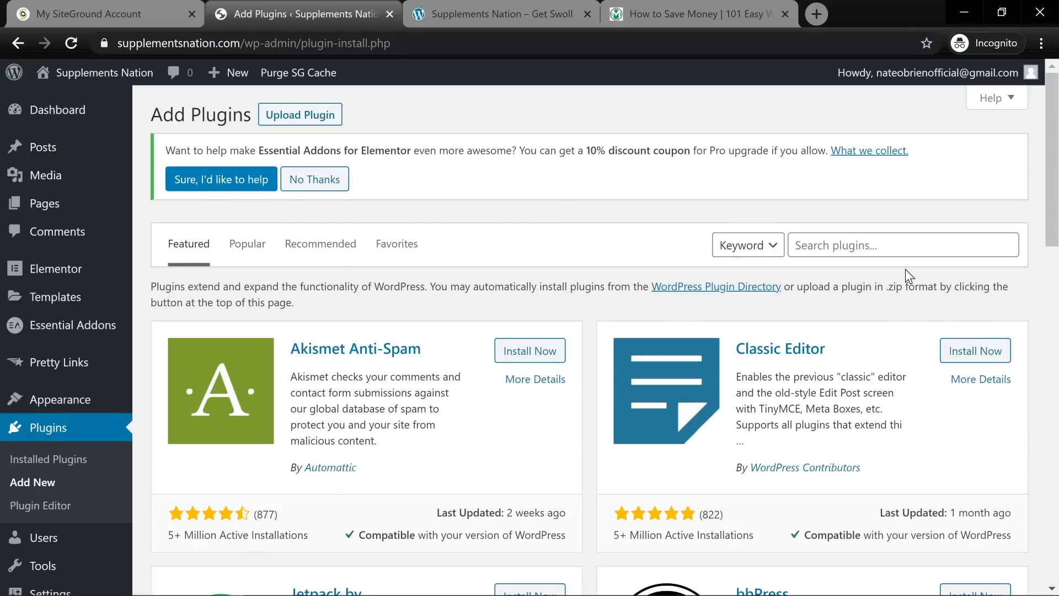
left_click(903, 249)
type("envato")
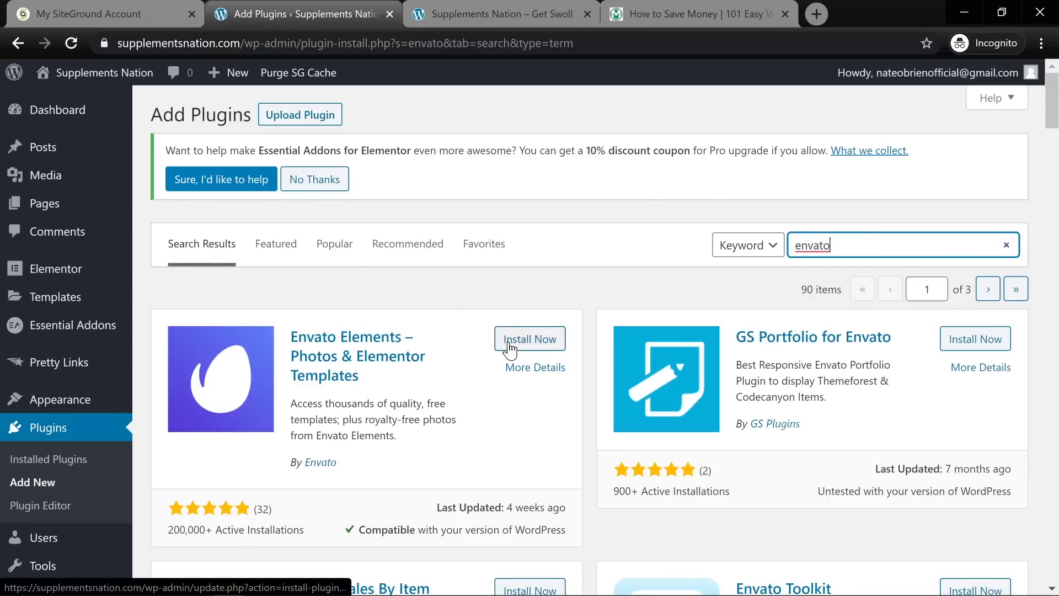
- Install and activate the Envato Elements – Photos & Elementor Templates plugin
scroll(513, 342, "down", 1)
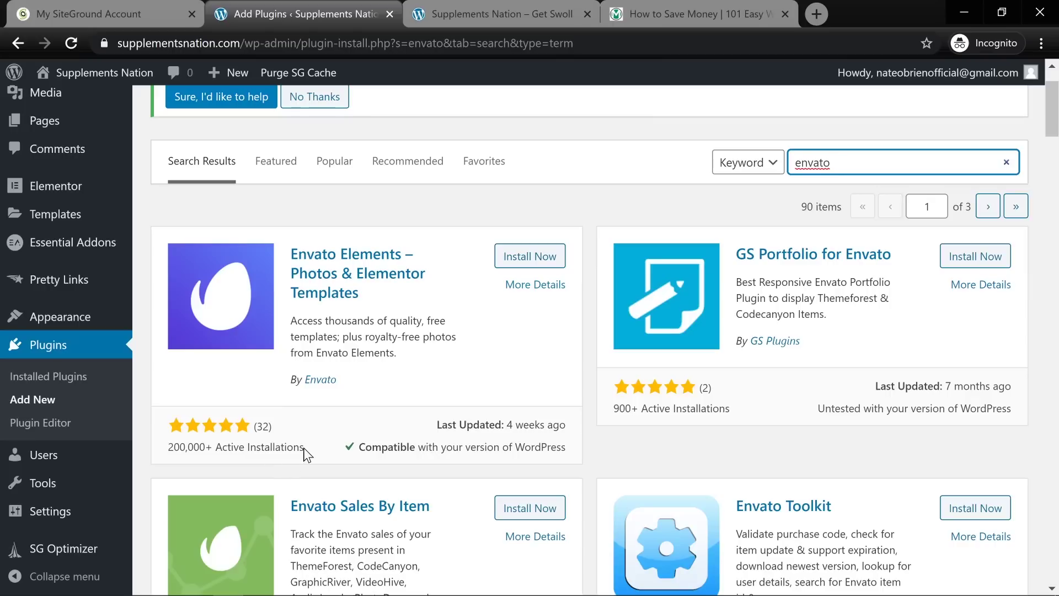
left_click_drag(299, 448, 168, 447)
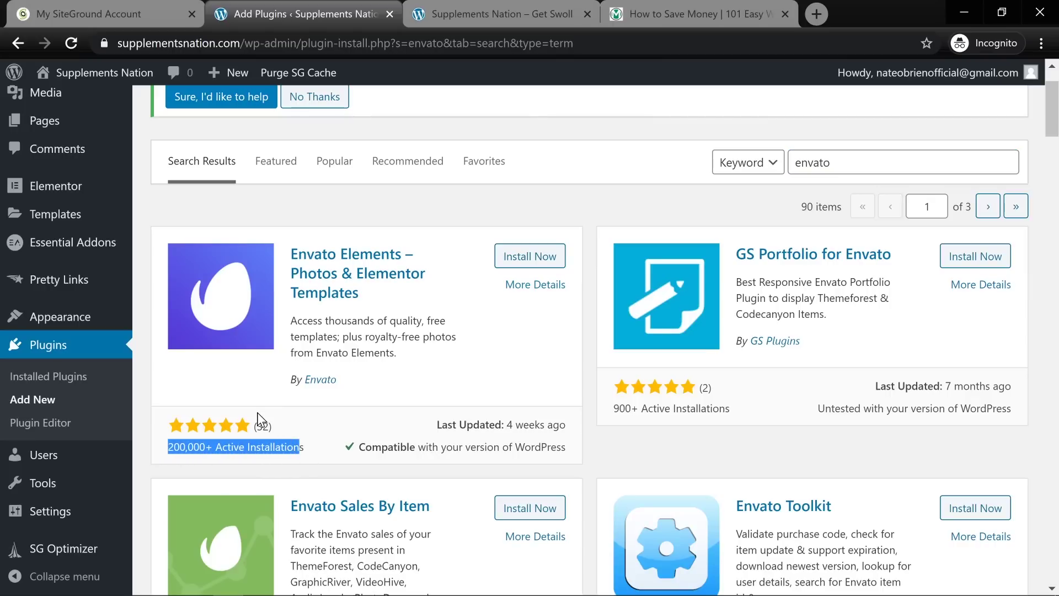
left_click(529, 266)
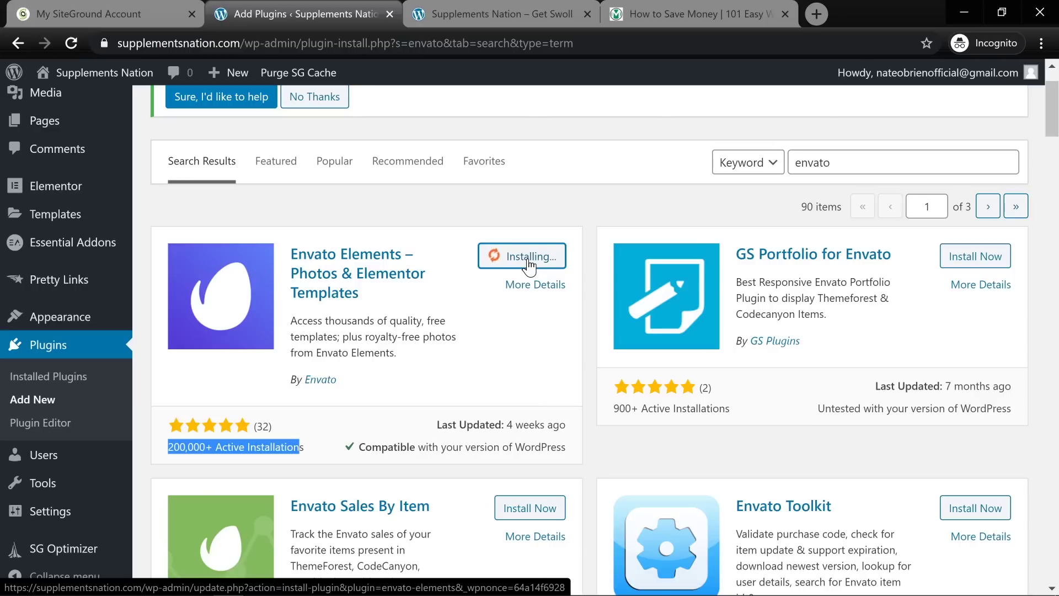
left_click(529, 265)
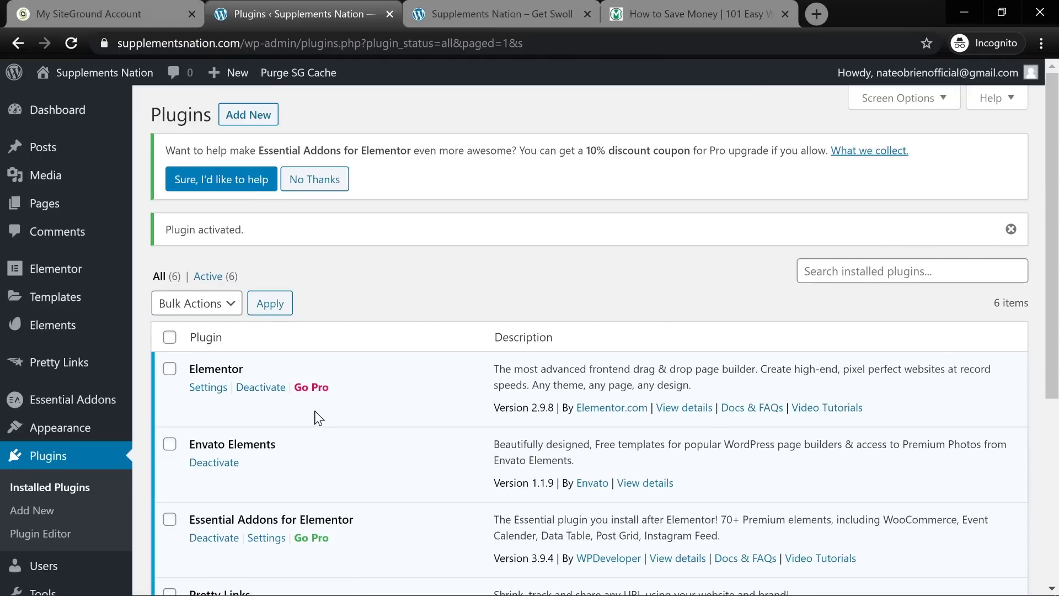
- Deactivate the WordPress Starter plugin and delete it along with its data
scroll(314, 411, "down", 2)
scroll(314, 410, "down", 2)
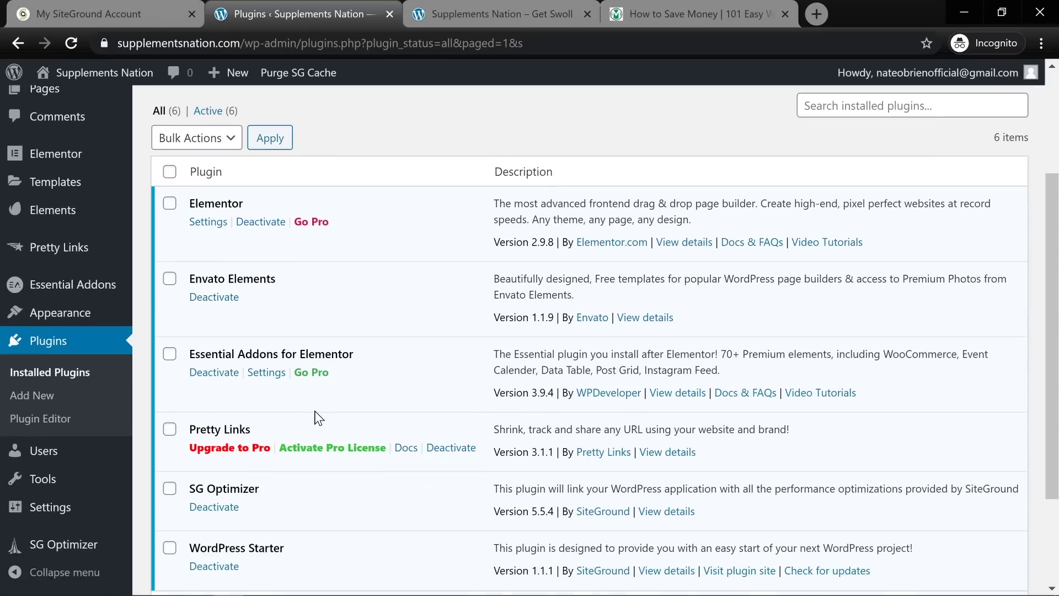
scroll(315, 417, "down", 3)
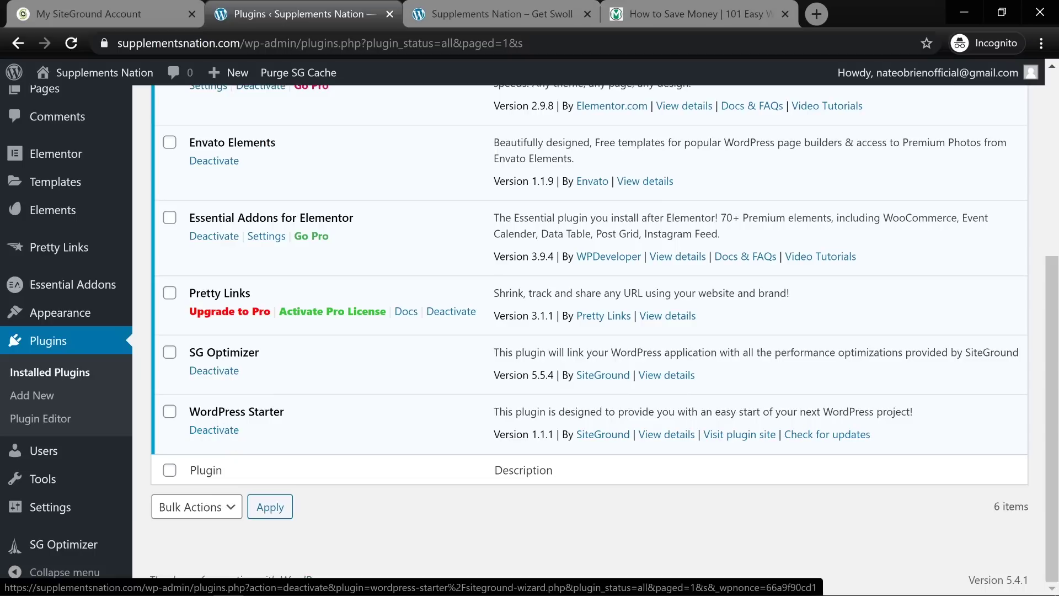
left_click(218, 428)
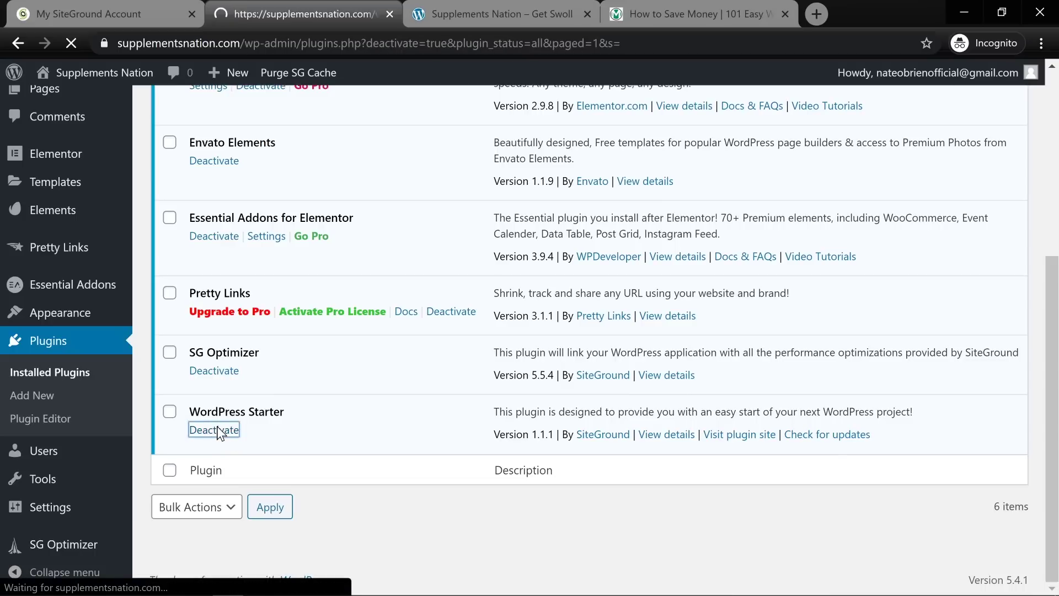
scroll(296, 375, "down", 5)
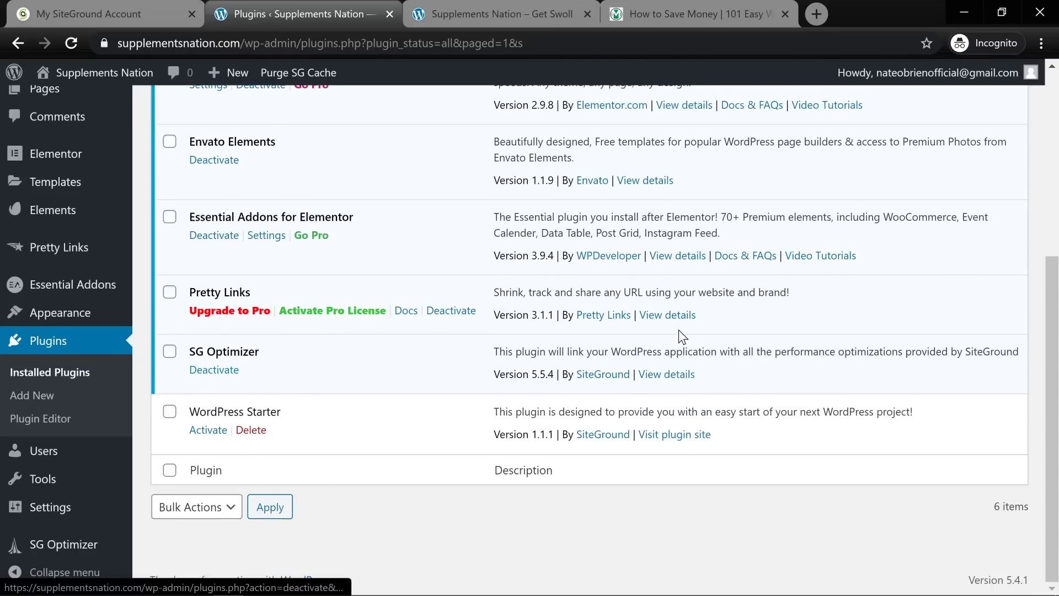
left_click(251, 432)
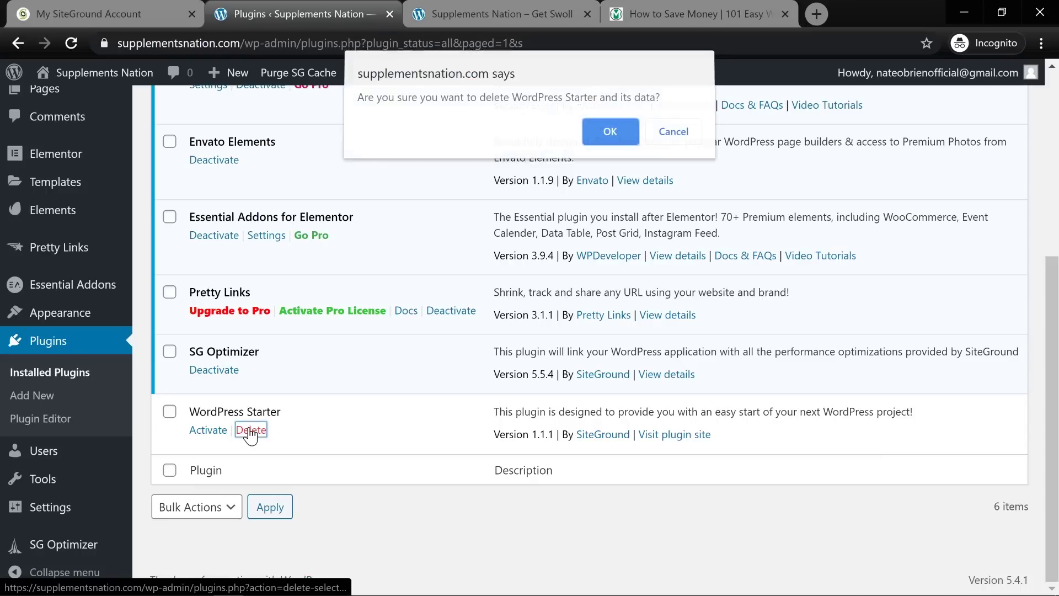
left_click(611, 132)
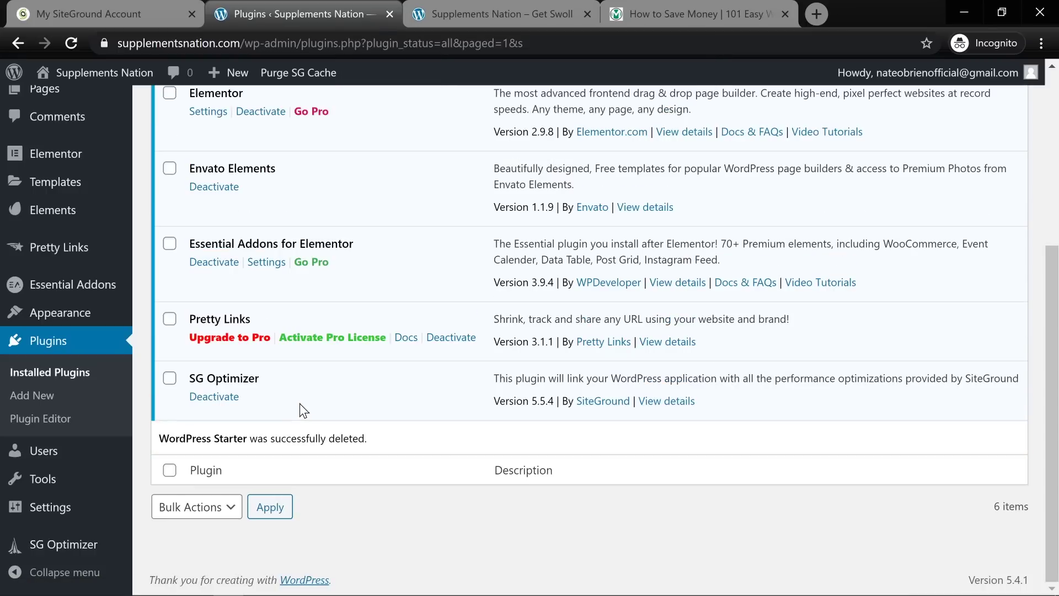
scroll(300, 438, "up", 3)
scroll(301, 438, "down", 3)
scroll(301, 439, "up", 4)
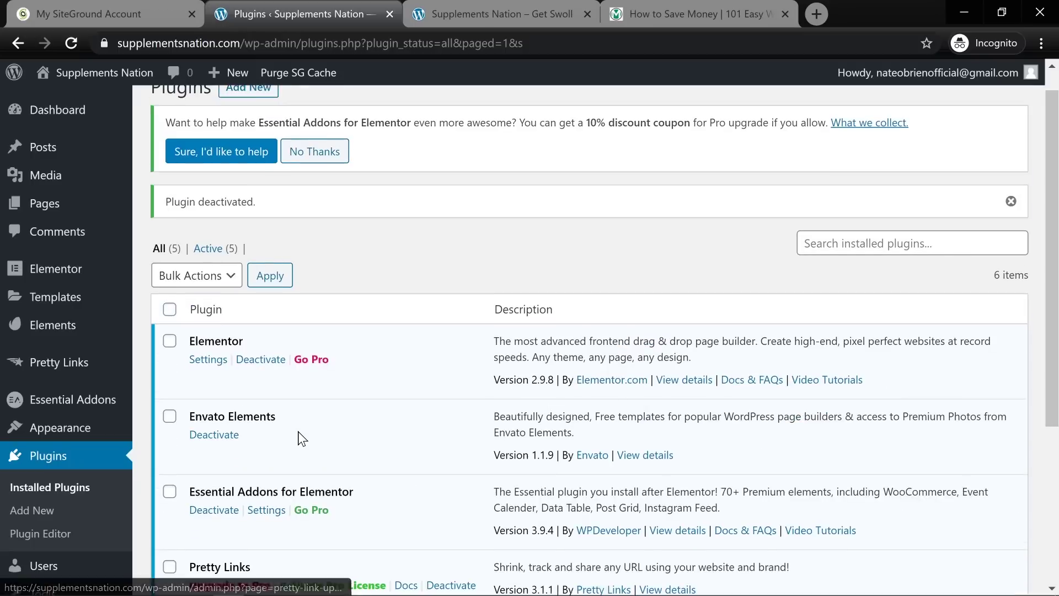
scroll(299, 440, "down", 1)
scroll(360, 353, "down", 3)
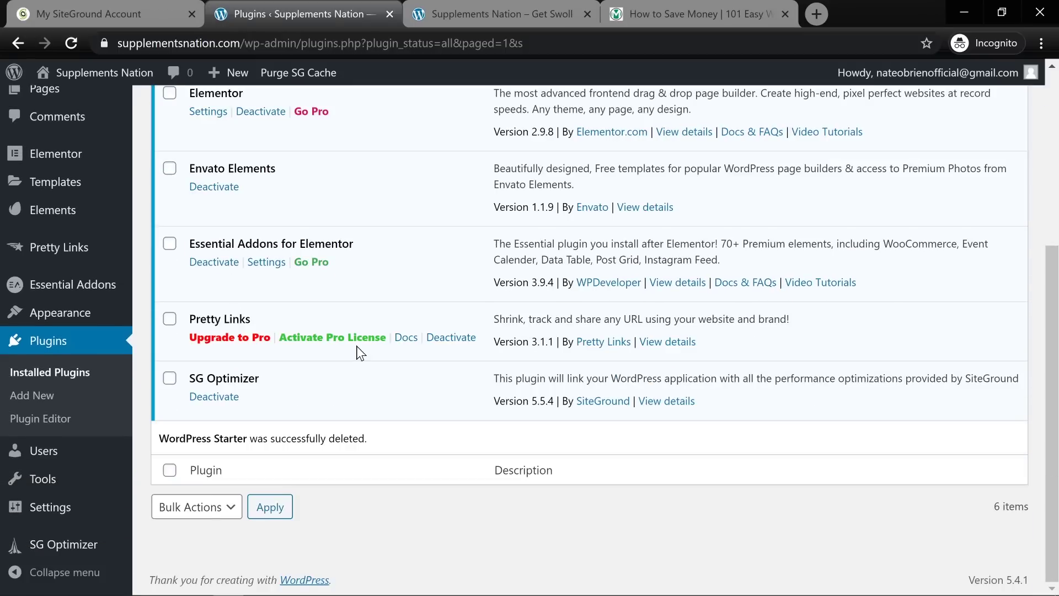
scroll(360, 353, "up", 5)
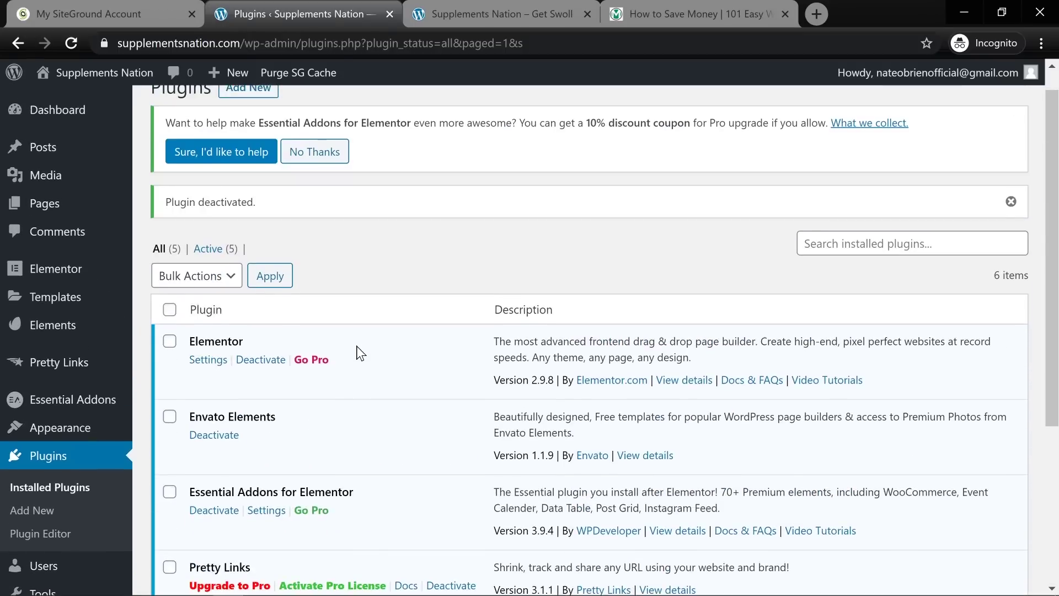
- Start adding a new plugin and search the plugin directory for "yoast"
scroll(360, 353, "down", 4)
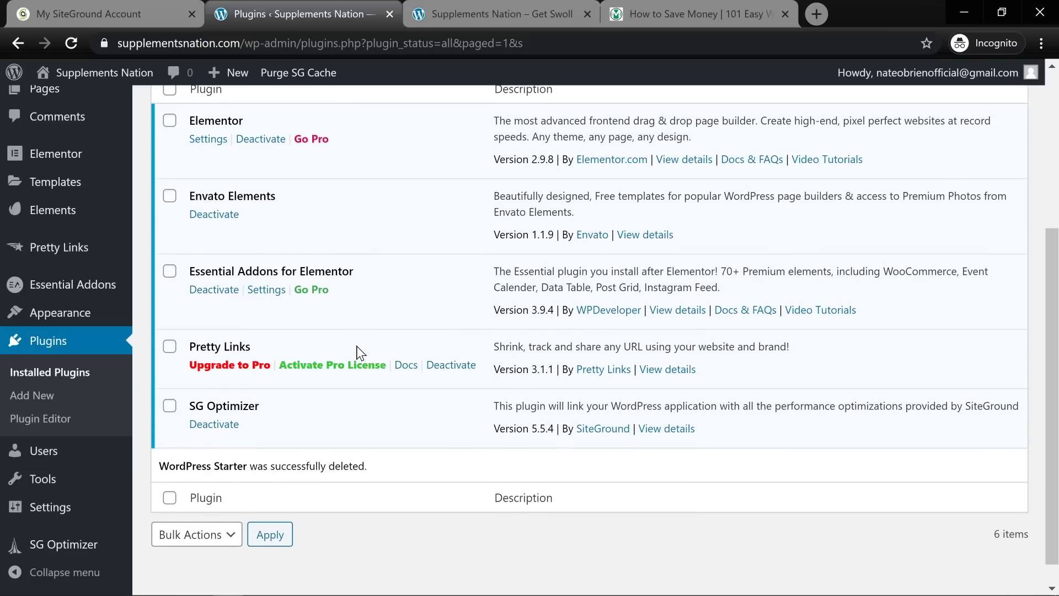
scroll(360, 353, "up", 5)
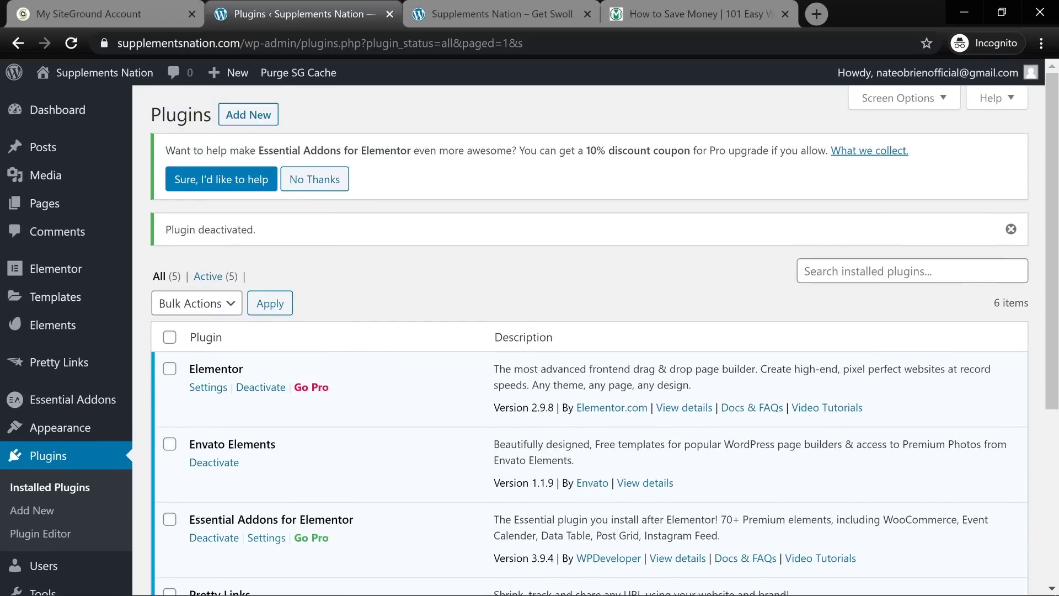
left_click(251, 117)
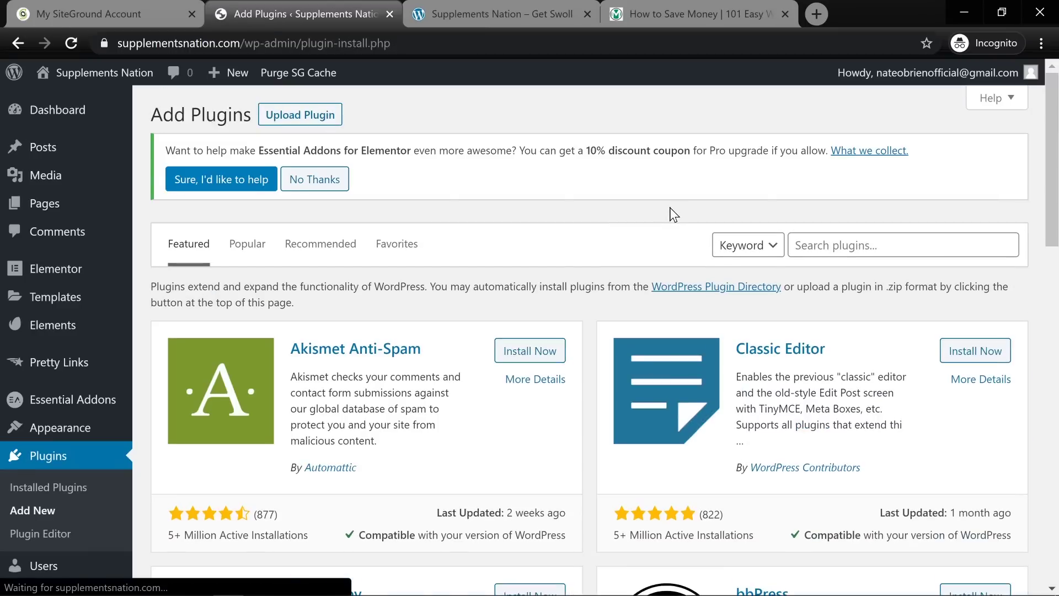
left_click(810, 245)
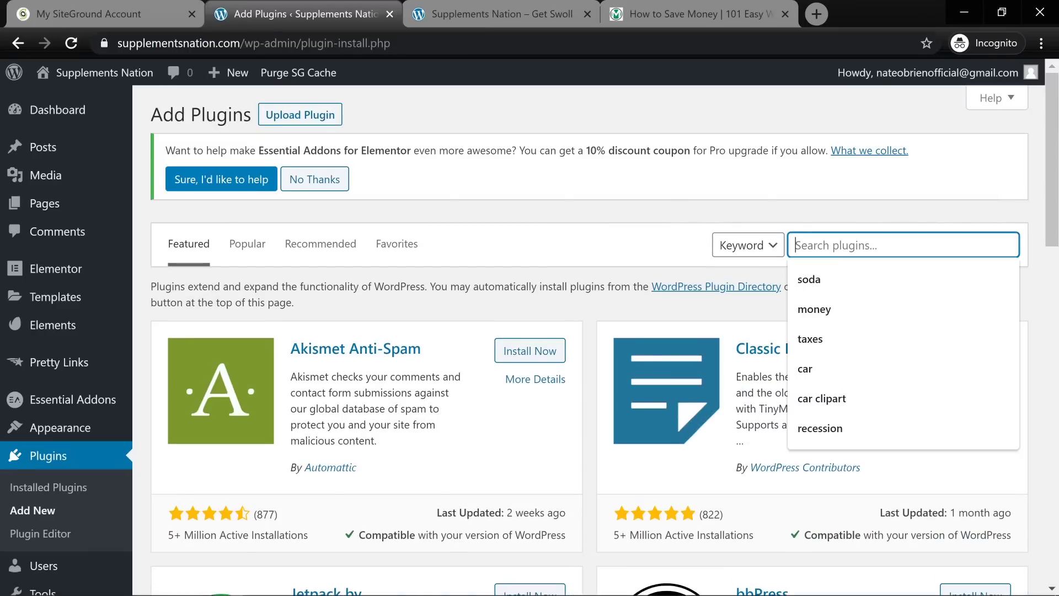
type("yoast")
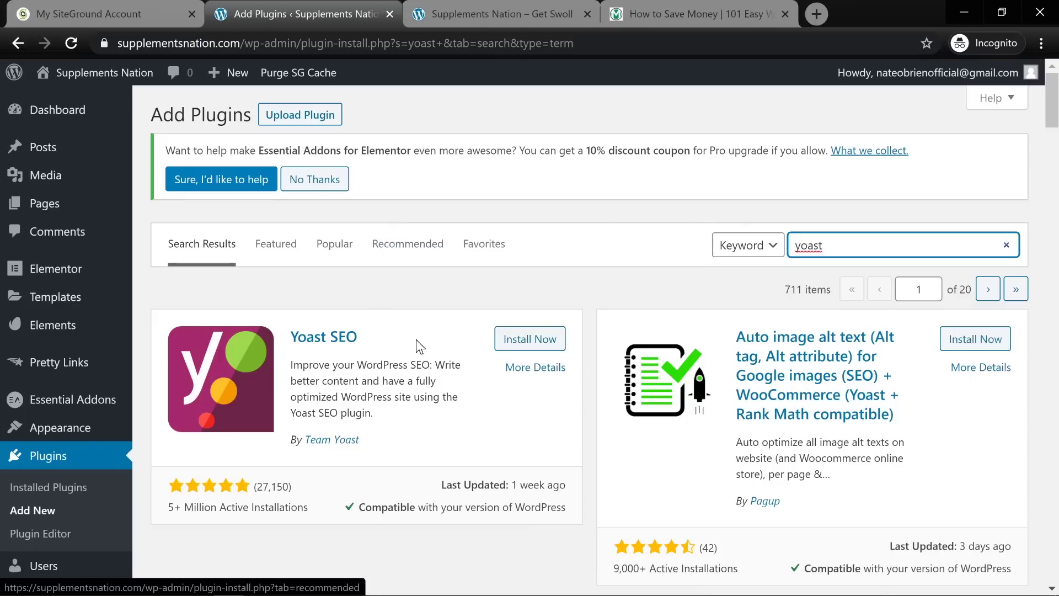
- Install and activate the Yoast SEO plugin, and check it in the installed plugins list
left_click(531, 345)
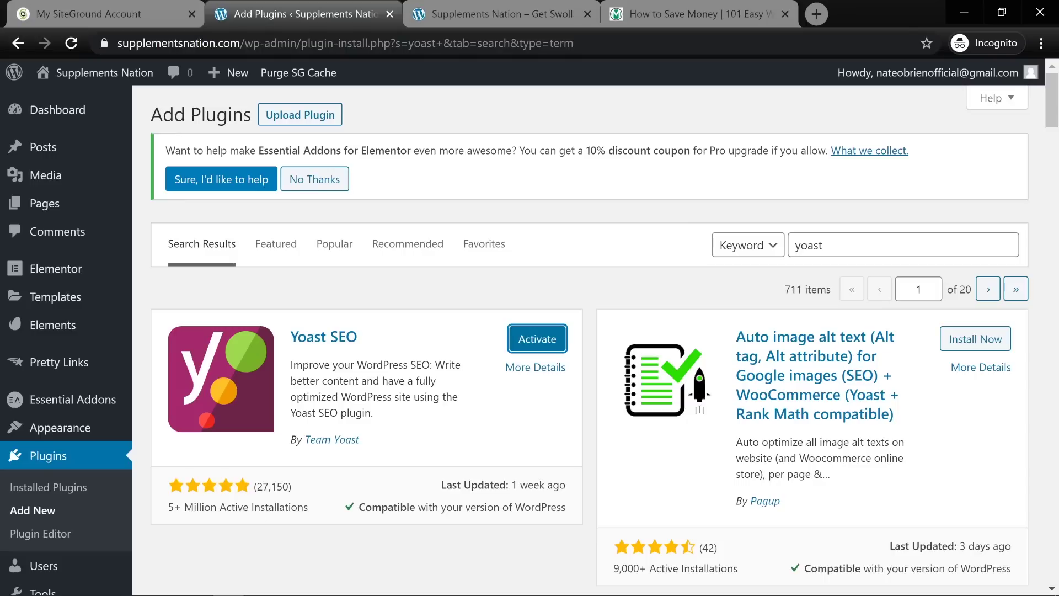
left_click(522, 342)
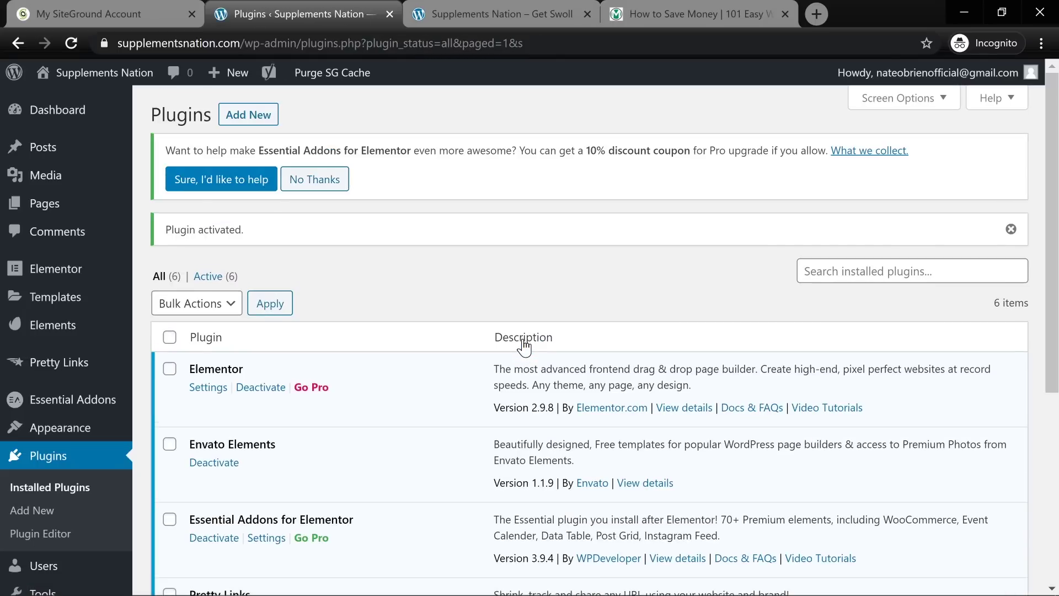
scroll(326, 319, "down", 5)
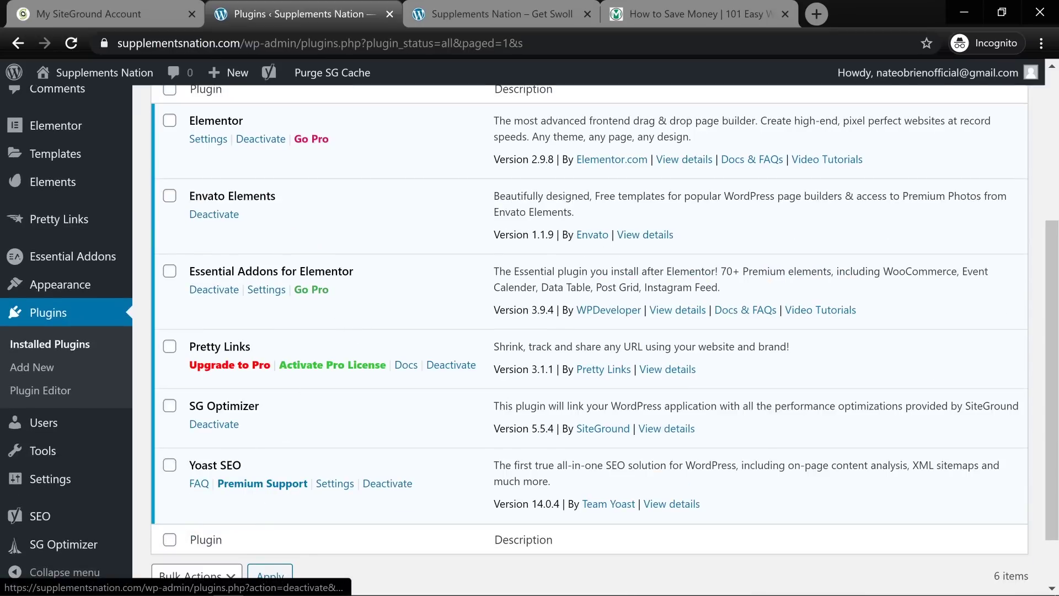
scroll(230, 316, "up", 5)
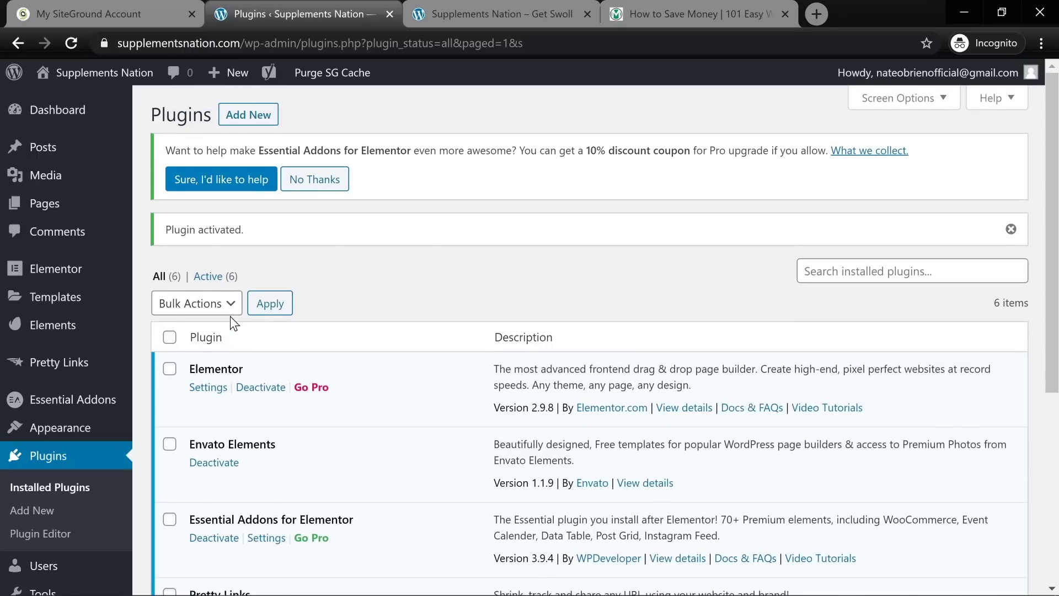
- Visit the live Supplements Nation site and examine its homepage, including the sidebar widgets and footer
mouse_move(63, 74)
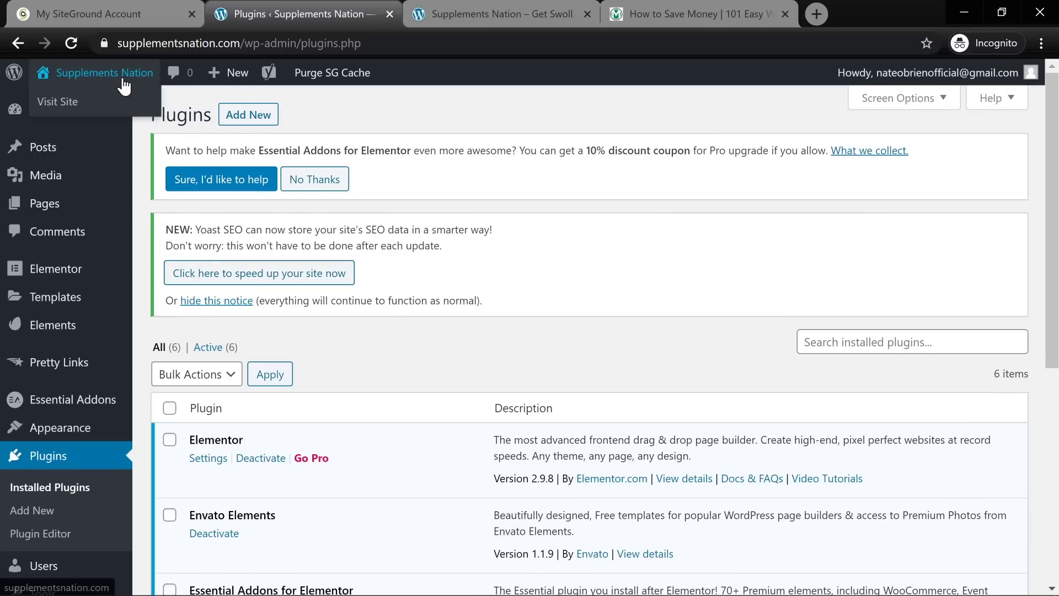
left_click(63, 108)
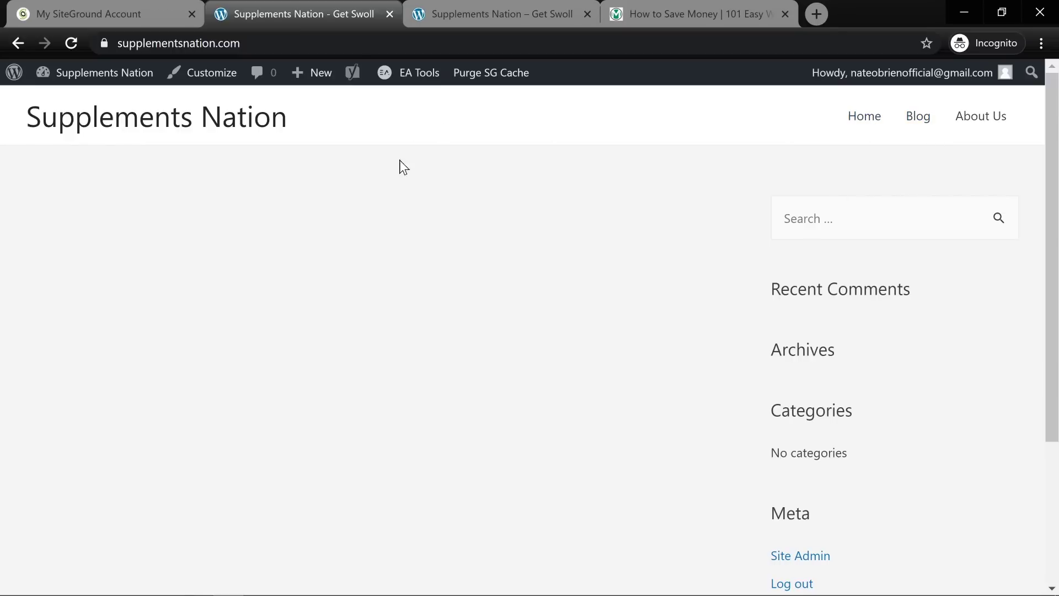
scroll(904, 314, "down", 3)
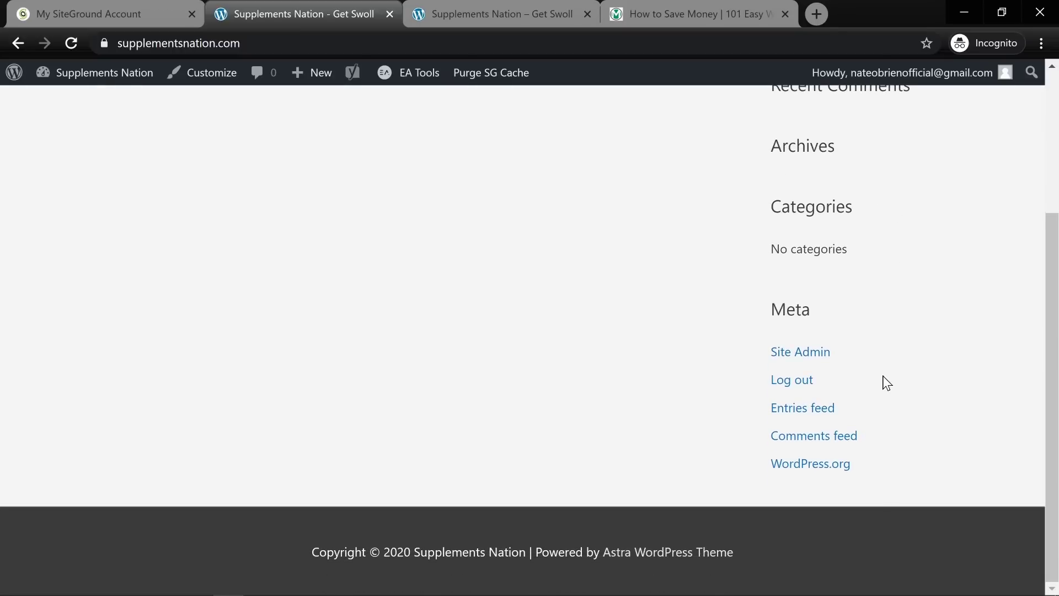
scroll(880, 386, "up", 3)
scroll(878, 390, "down", 3)
scroll(878, 390, "up", 3)
scroll(877, 389, "down", 3)
scroll(877, 389, "up", 3)
scroll(822, 395, "down", 3)
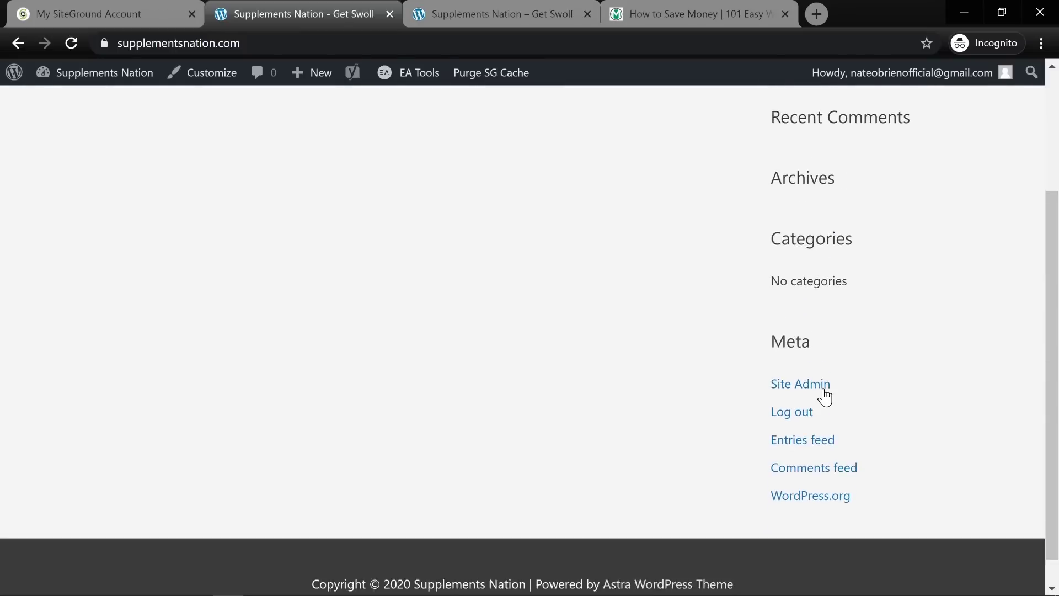
scroll(822, 395, "up", 2)
scroll(822, 390, "up", 2)
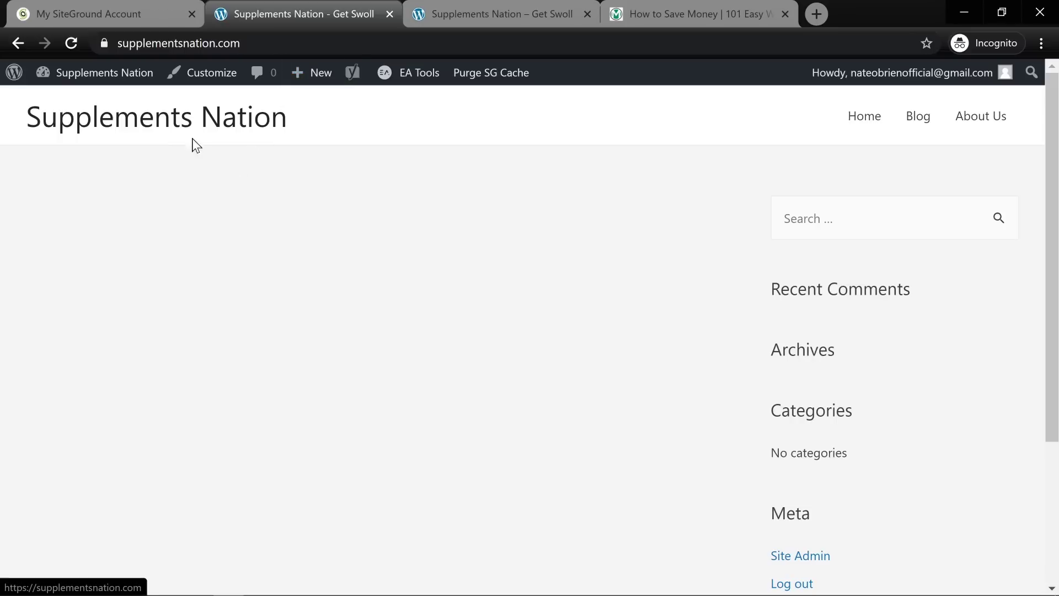
- Customize the homepage settings to display a static page, with Home as the homepage and Blog as the posts page, and publish
left_click(201, 77)
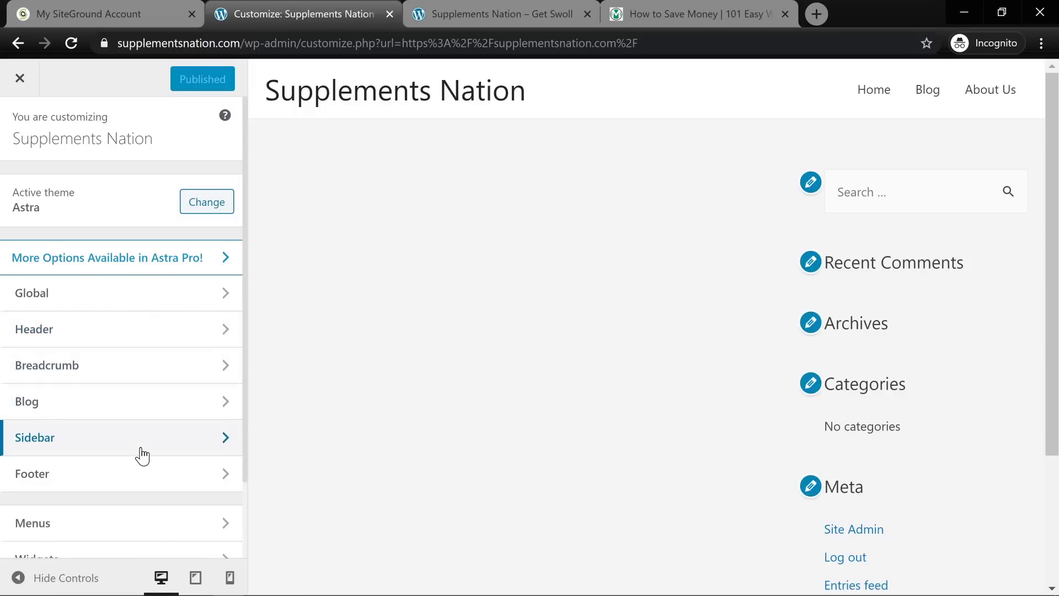
scroll(141, 454, "down", 2)
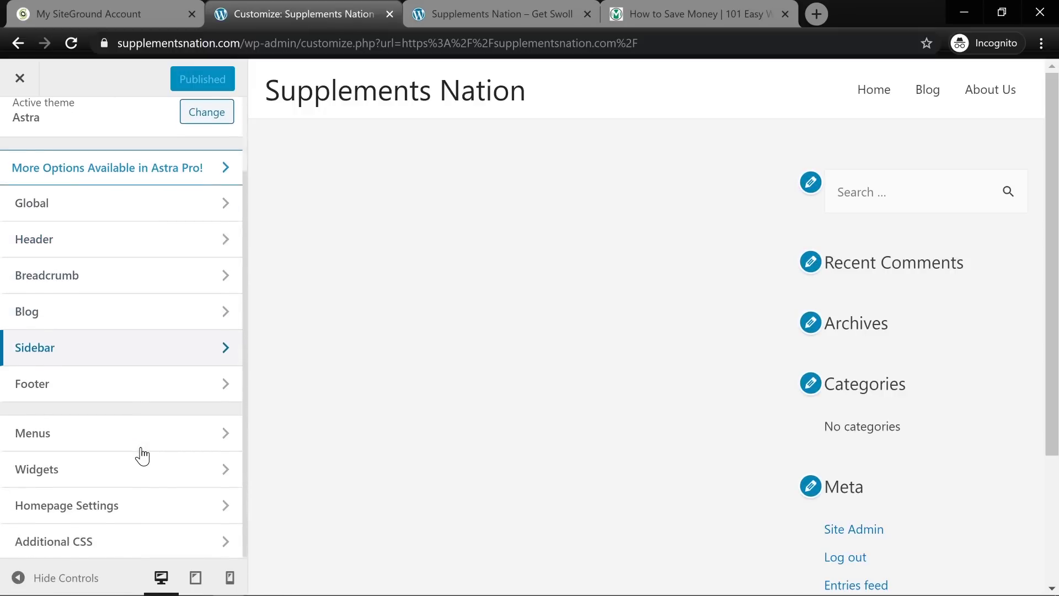
left_click(160, 512)
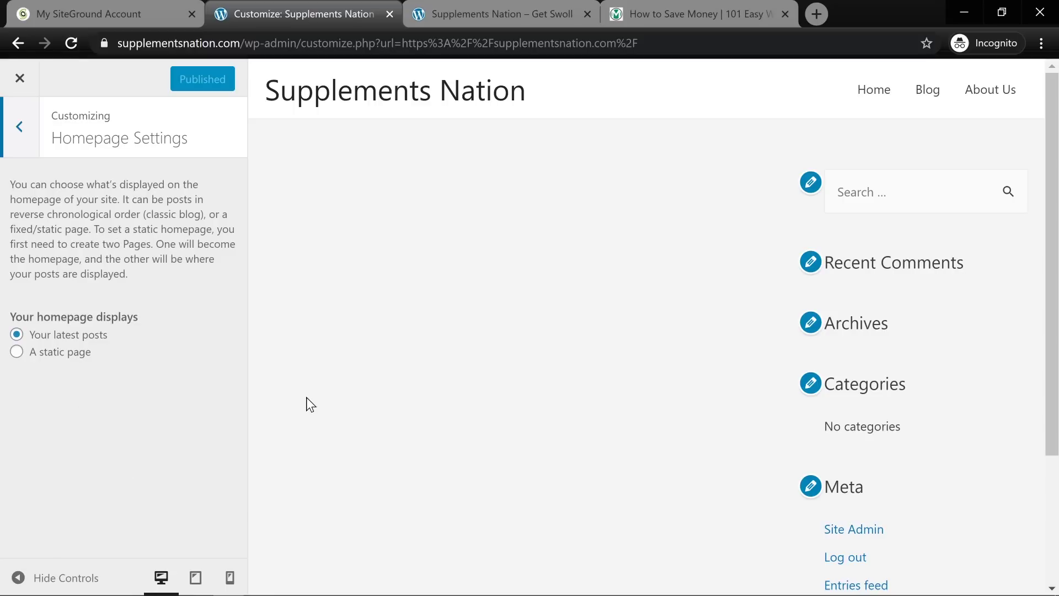
left_click(17, 354)
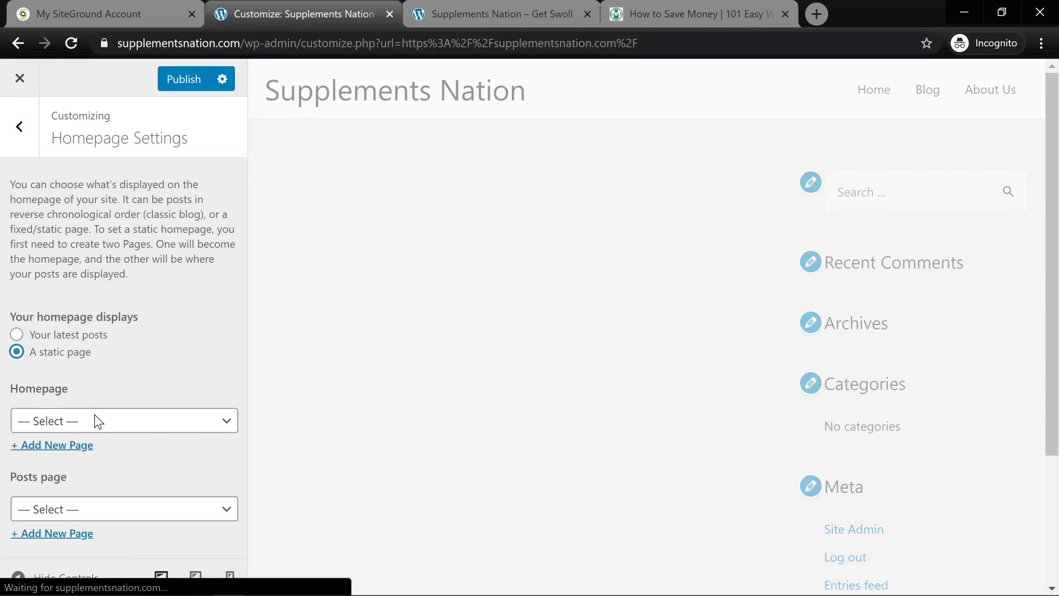
left_click(159, 419)
left_click(121, 528)
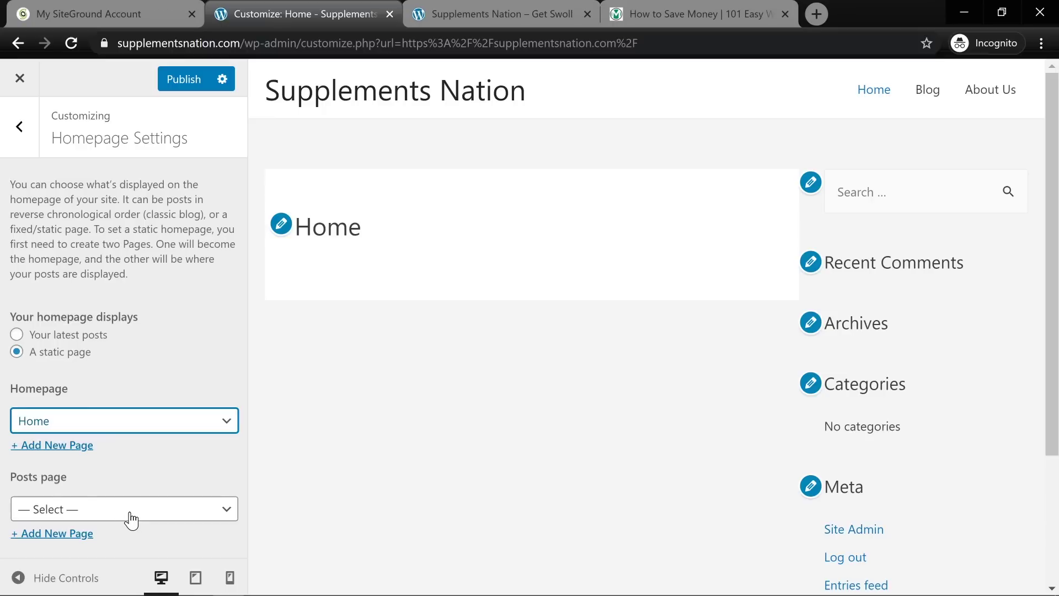
left_click(131, 519)
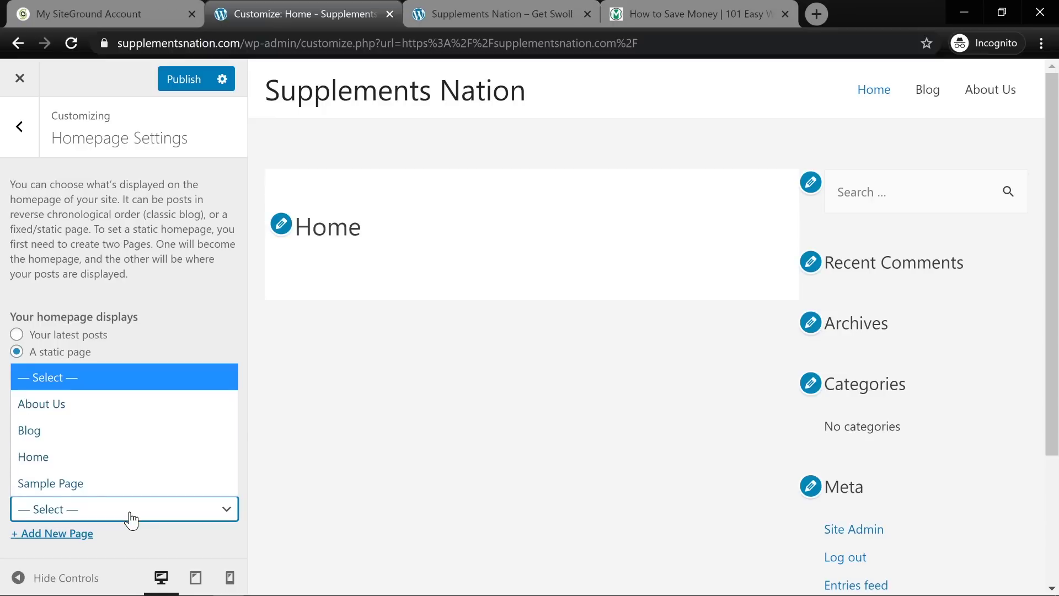
left_click(88, 430)
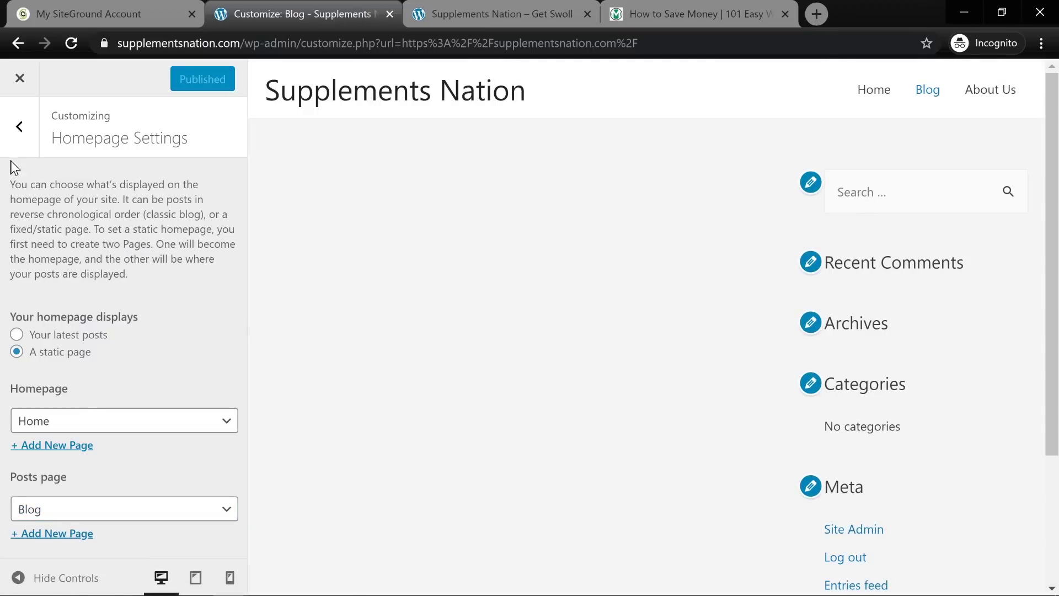
left_click(19, 128)
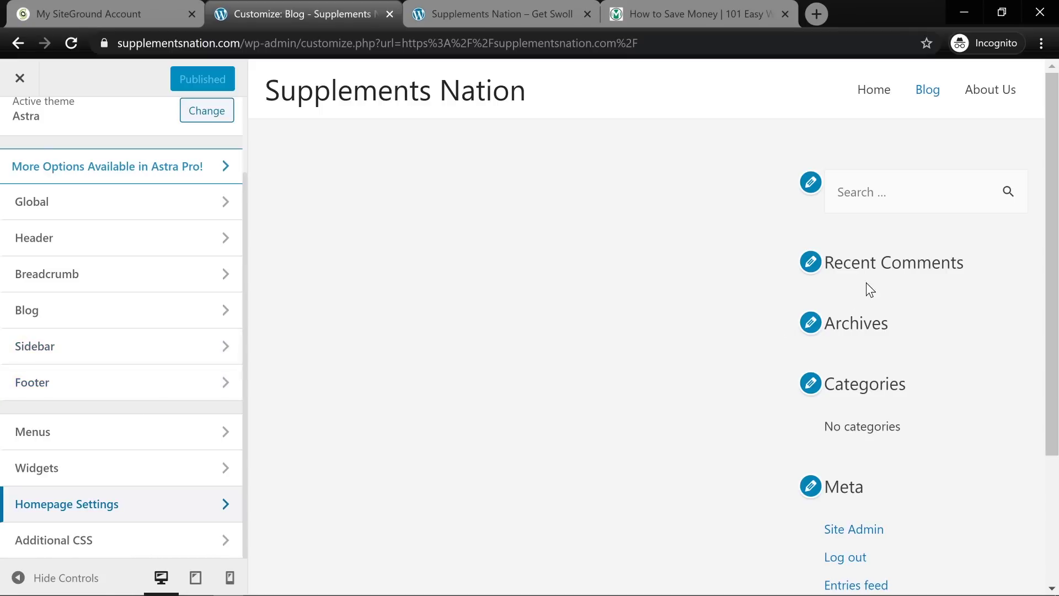
- Set the theme's default sidebar layout to No Sidebar in the site customizer
left_click(159, 350)
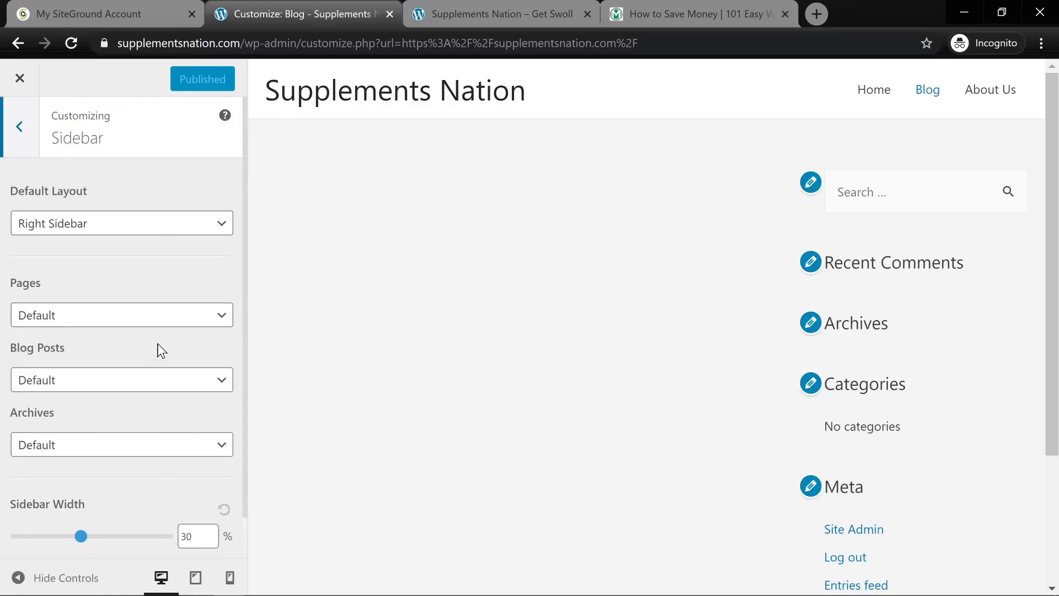
left_click(14, 139)
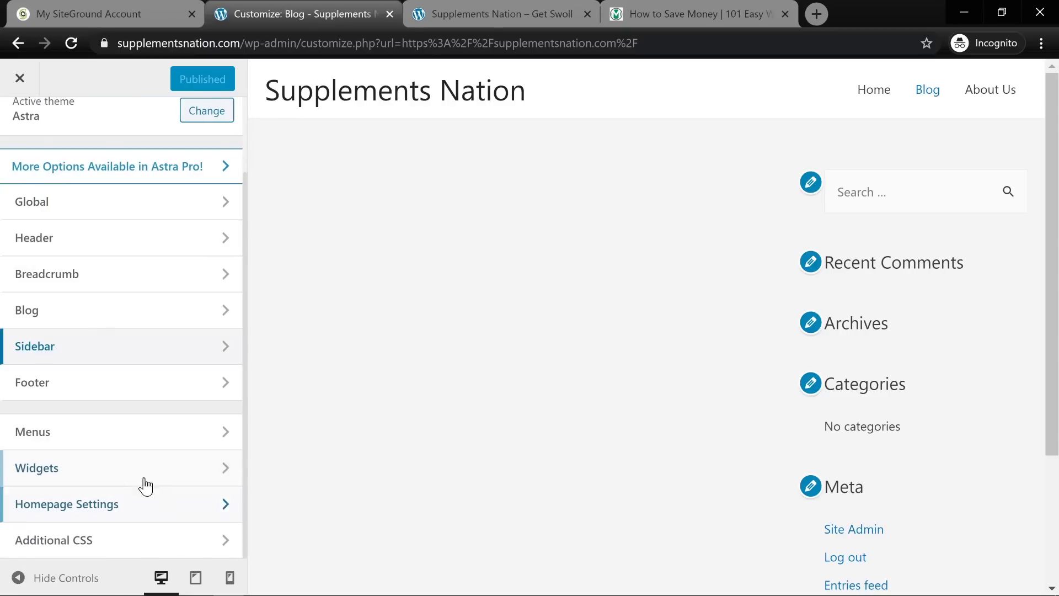
left_click(109, 351)
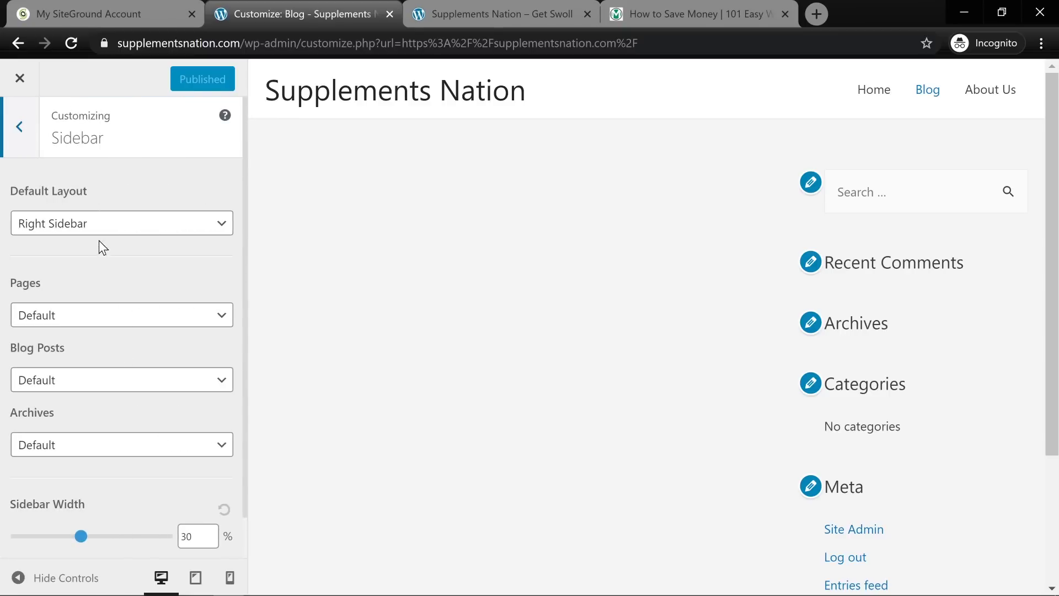
left_click(46, 233)
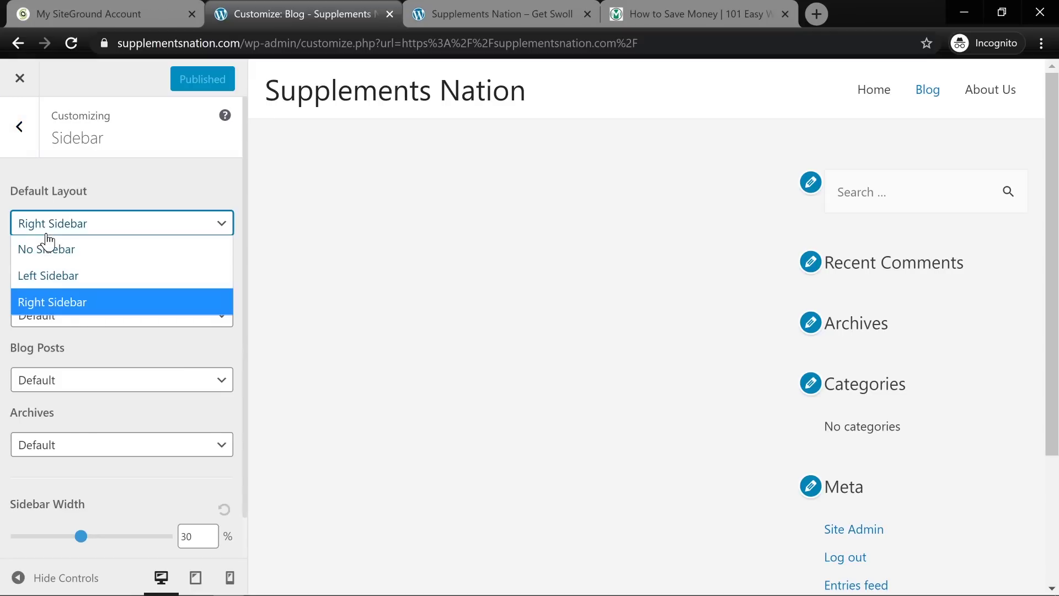
left_click(48, 253)
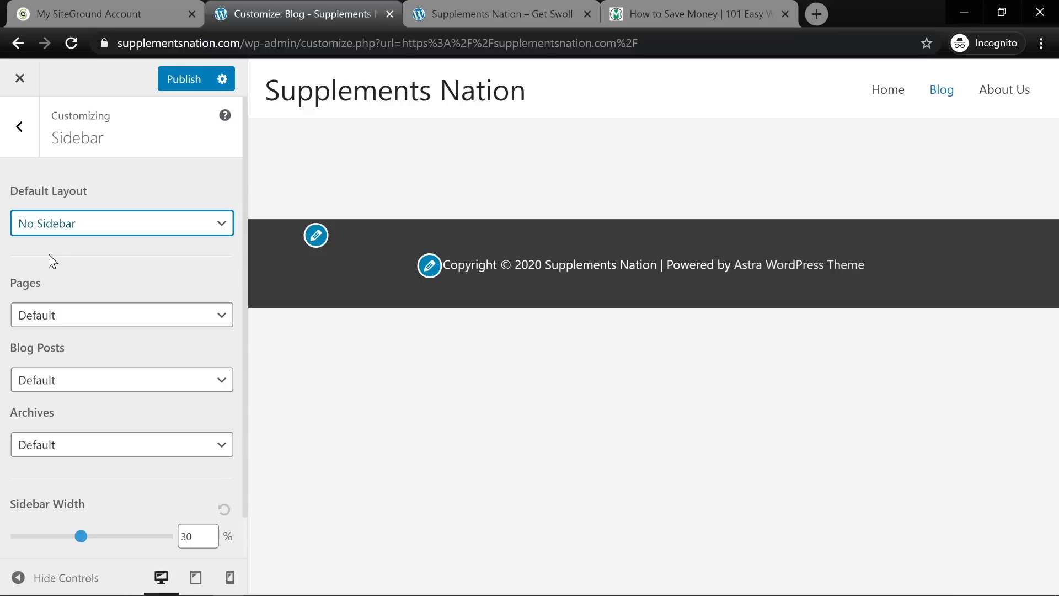
- Leave the Pages sidebar layout on Default, publish the sidebar change and close the customizer
left_click(79, 318)
left_click(86, 322)
scroll(127, 426, "down", 1)
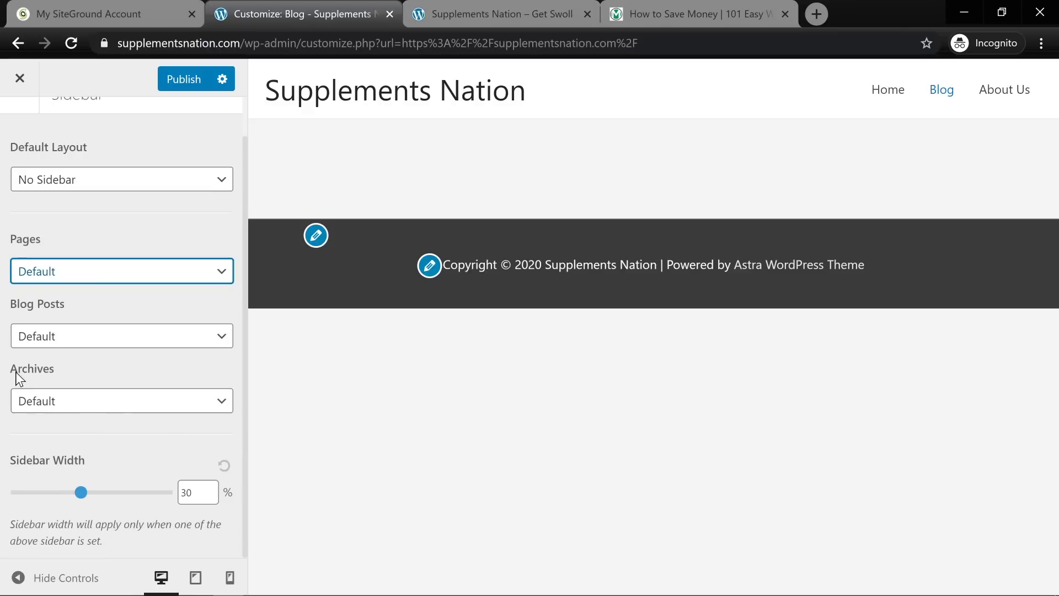
scroll(14, 309, "up", 1)
left_click(12, 148)
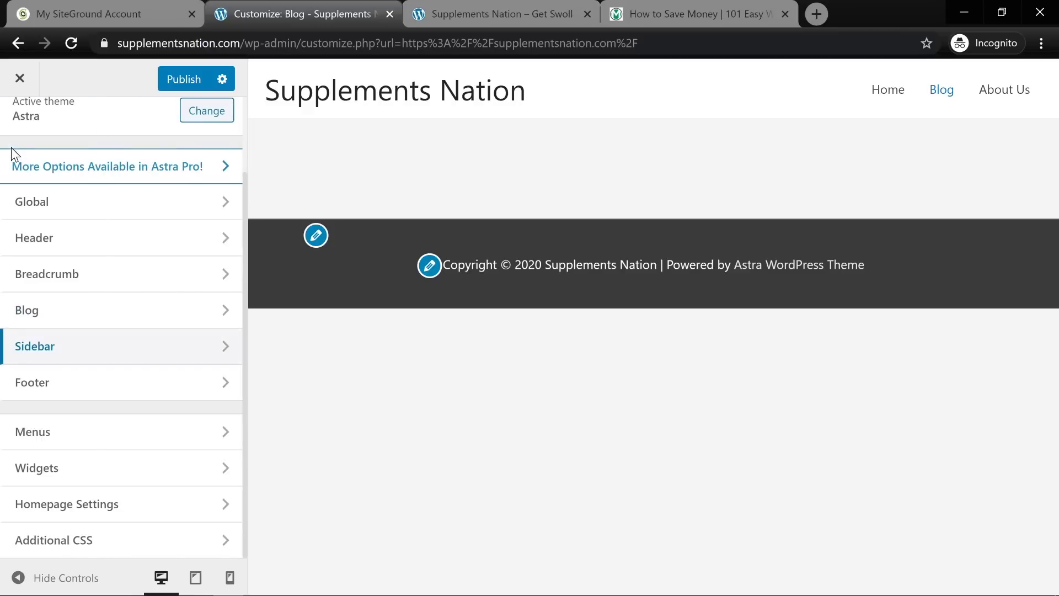
scroll(104, 359, "up", 2)
left_click(176, 83)
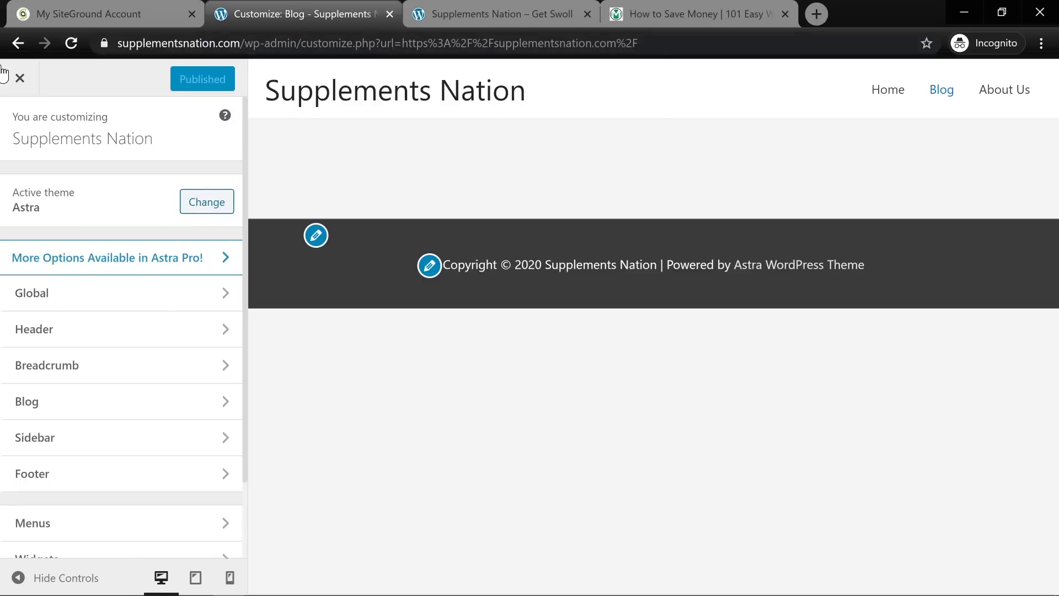
left_click(20, 79)
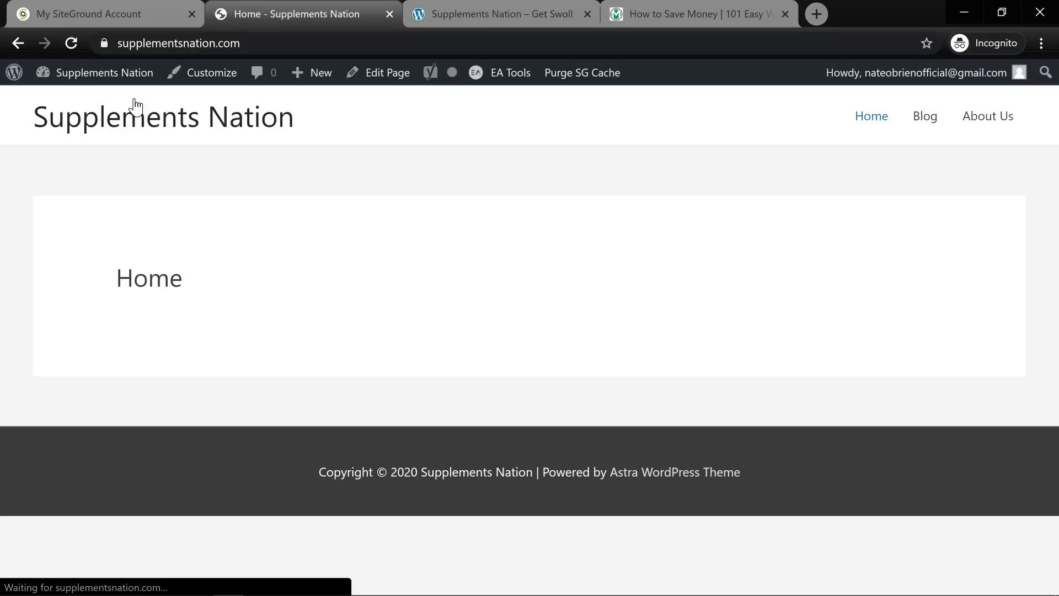
- Return from the live site to the WordPress dashboard and open the list of all pages
mouse_move(86, 95)
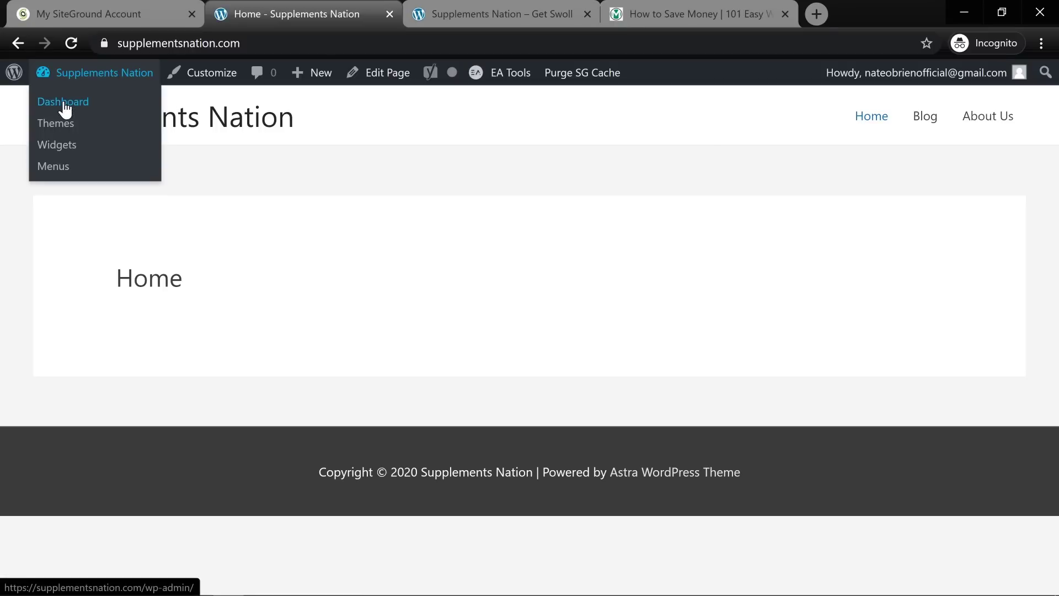
left_click(65, 105)
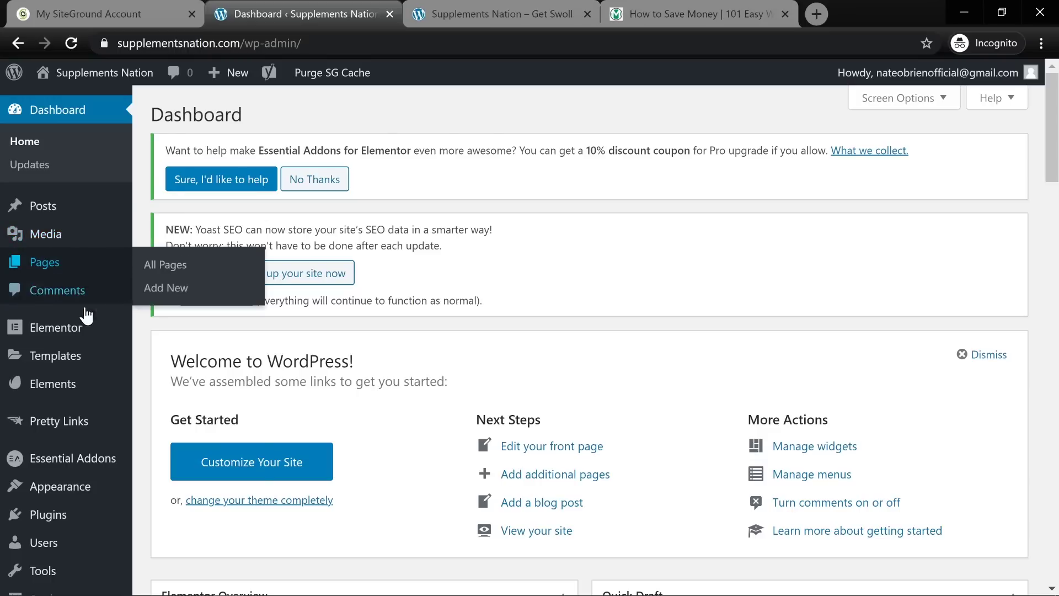
mouse_move(31, 334)
mouse_move(50, 271)
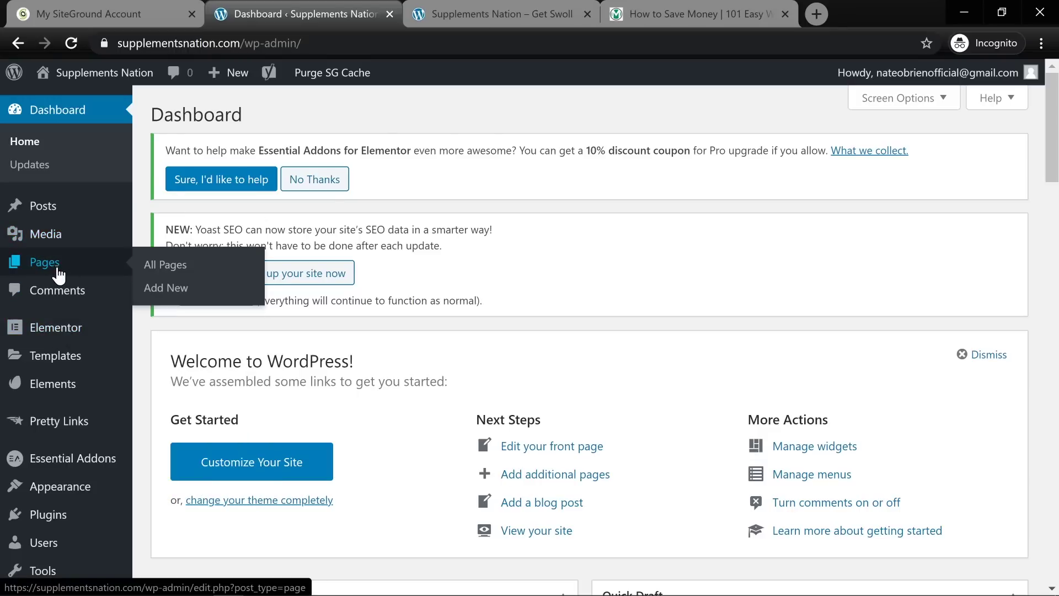
left_click(47, 270)
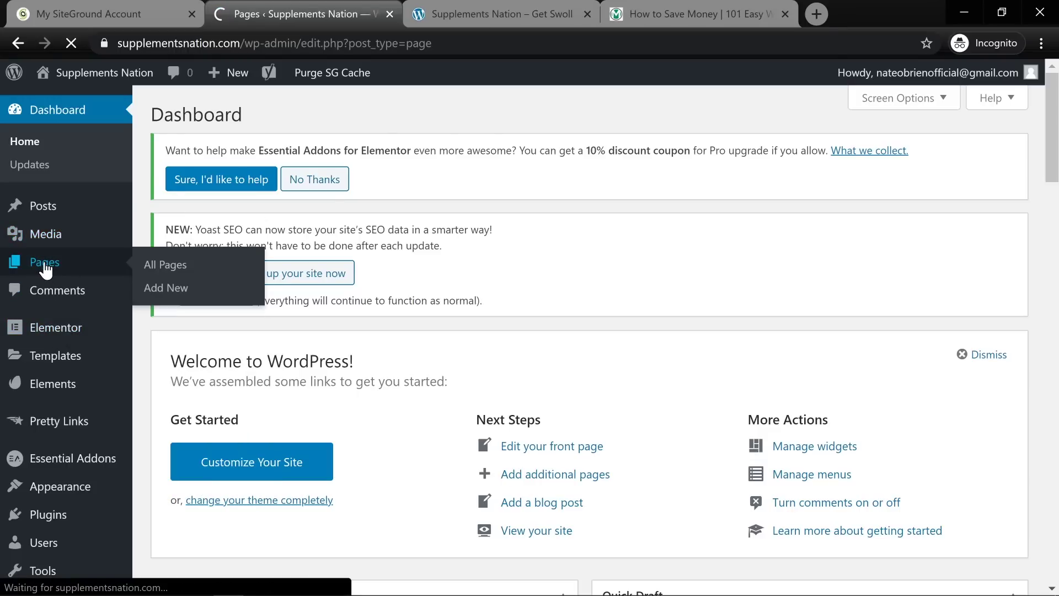
- Move the Sample Page to the trash from the list of pages
scroll(411, 383, "down", 3)
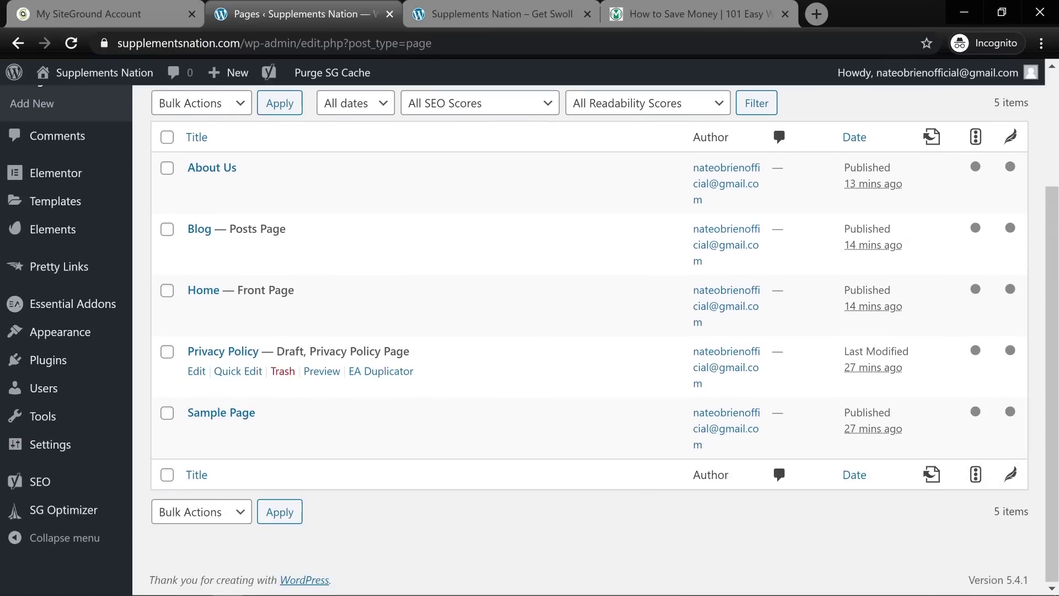
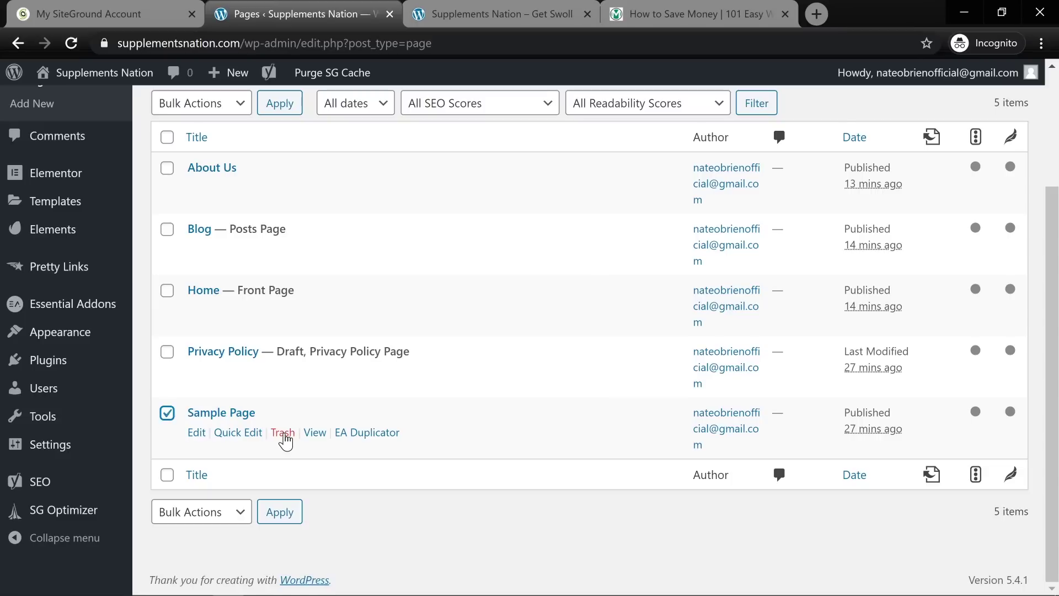
left_click(283, 433)
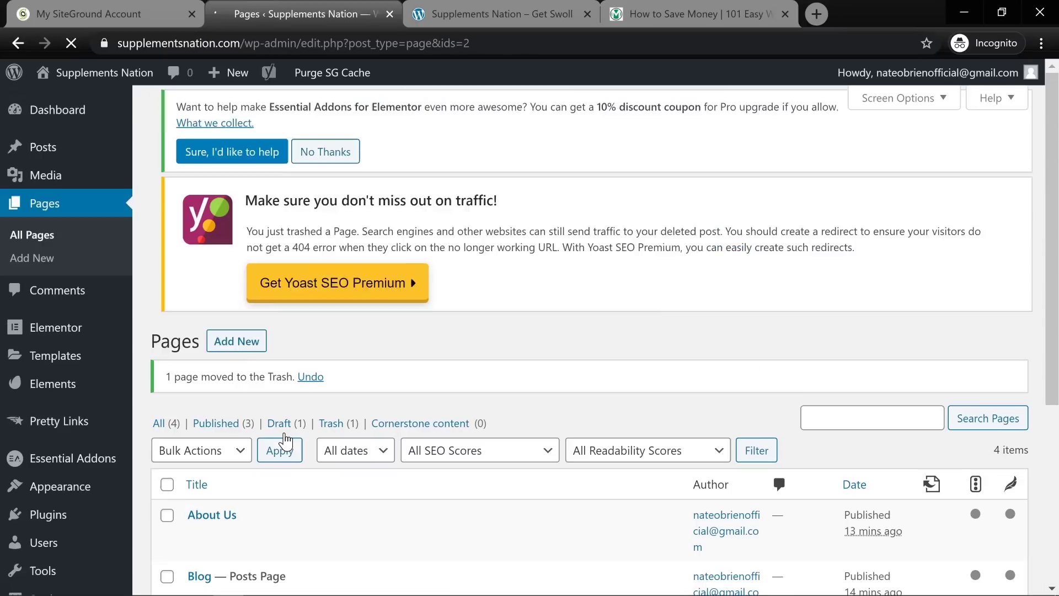
scroll(393, 392, "down", 5)
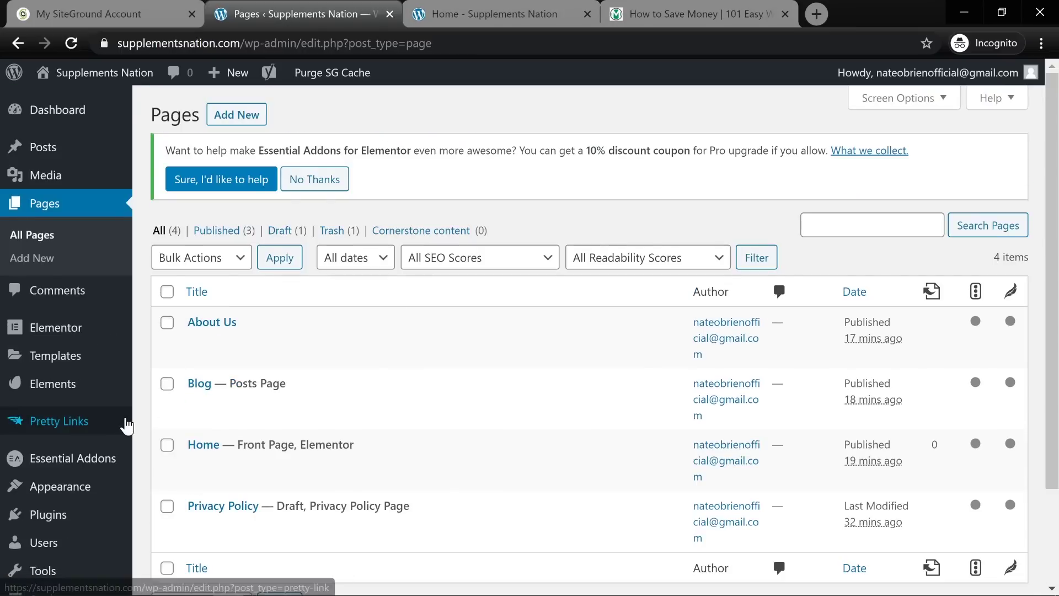
- Open the Envato Elements plugin, agree to its terms without opting in to promo emails, and continue to the template kits
mouse_move(134, 412)
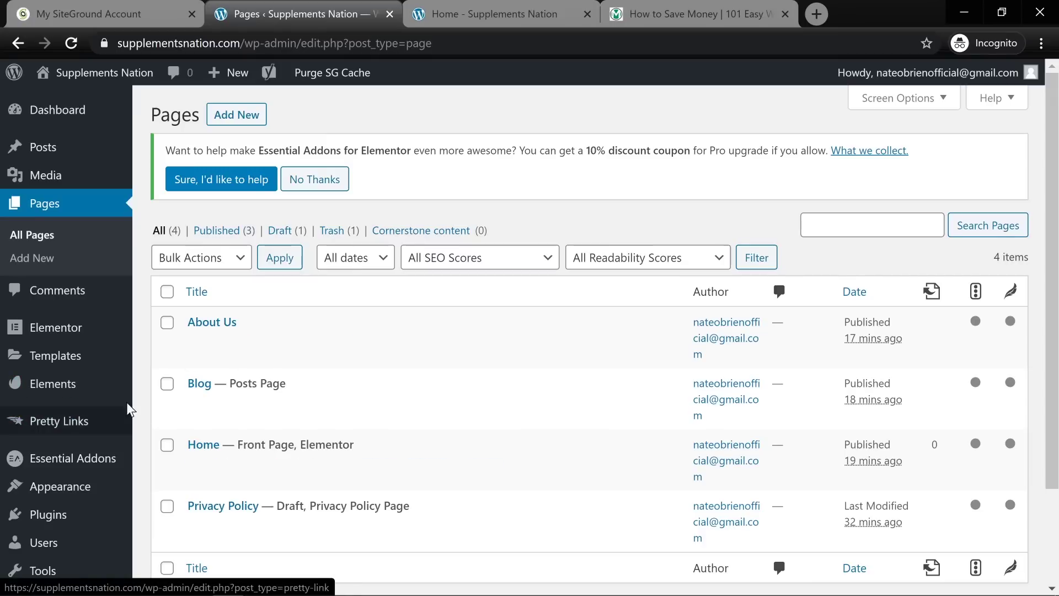
left_click(79, 387)
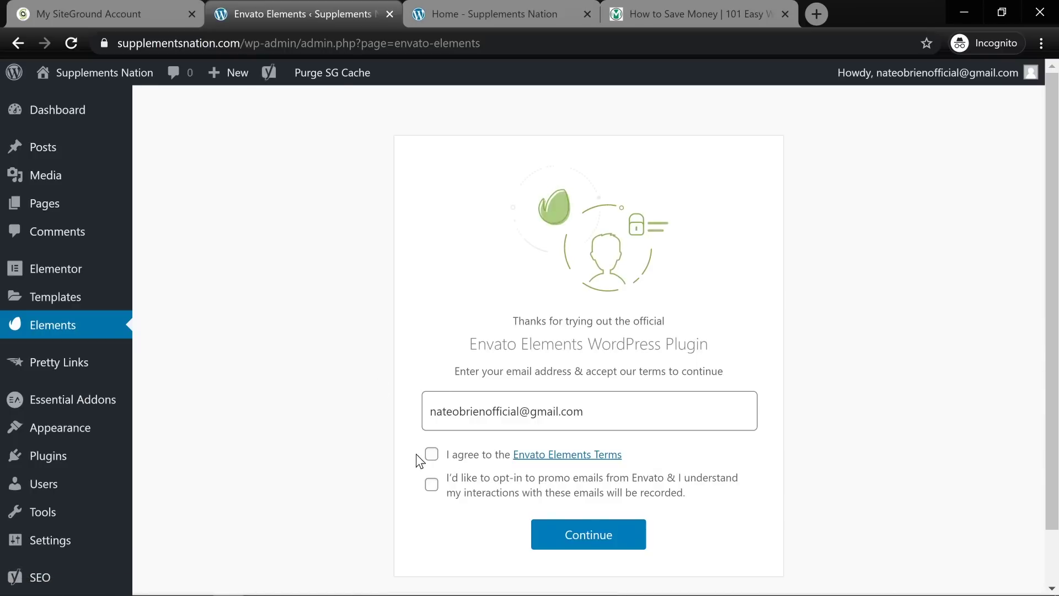
left_click(431, 458)
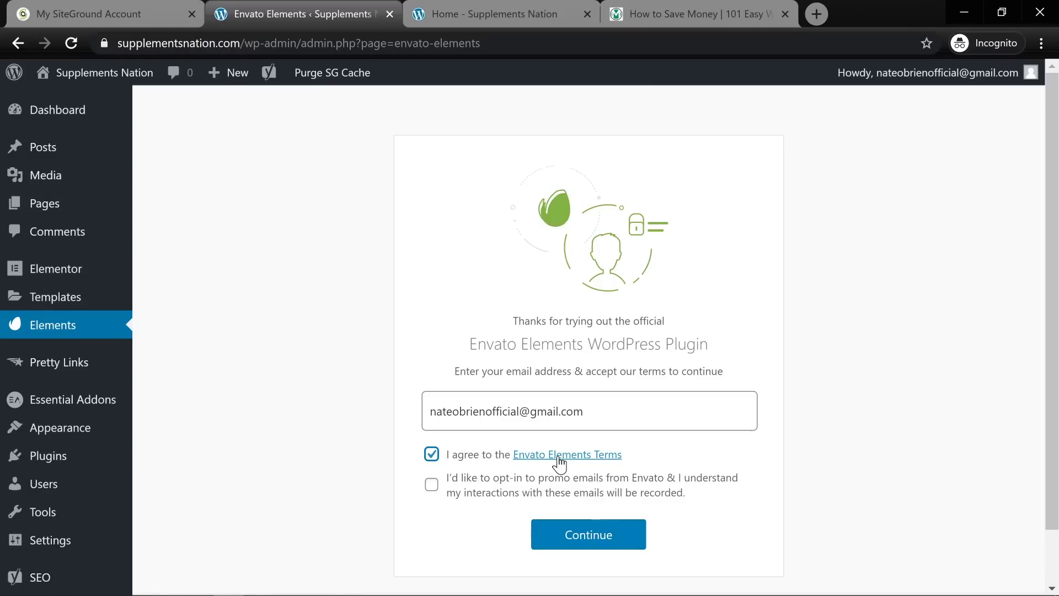
left_click(590, 544)
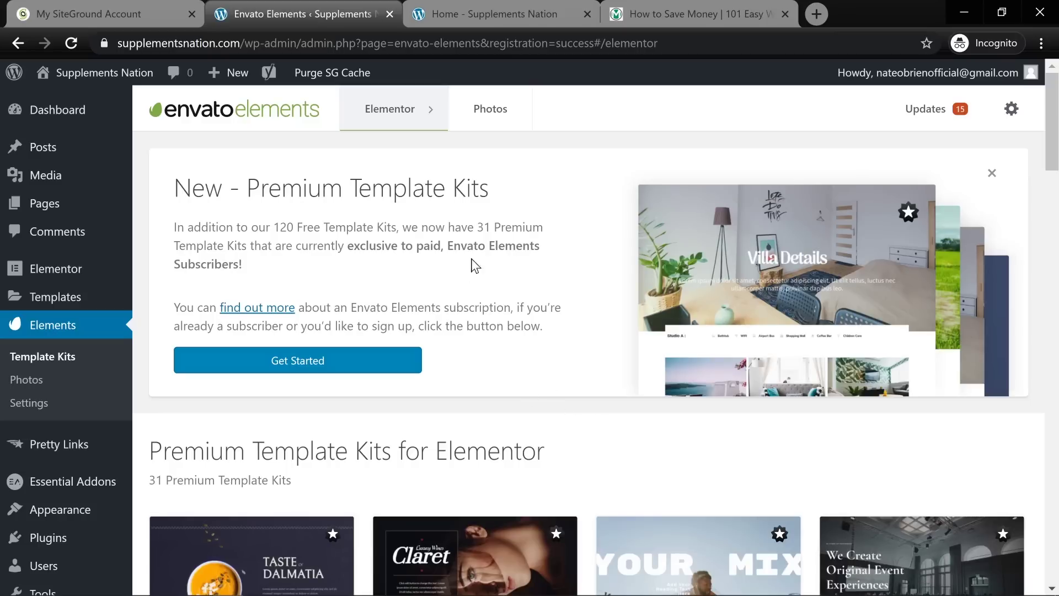
- Look through the premium template kits for Elementor and the free kits on the first results page
scroll(439, 331, "down", 2)
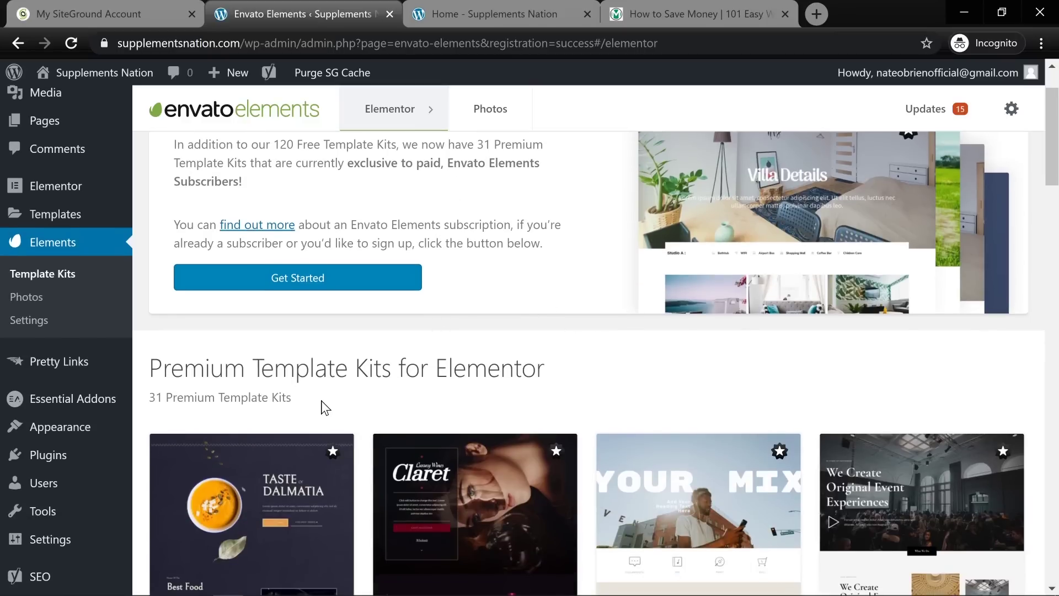
scroll(326, 408, "down", 2)
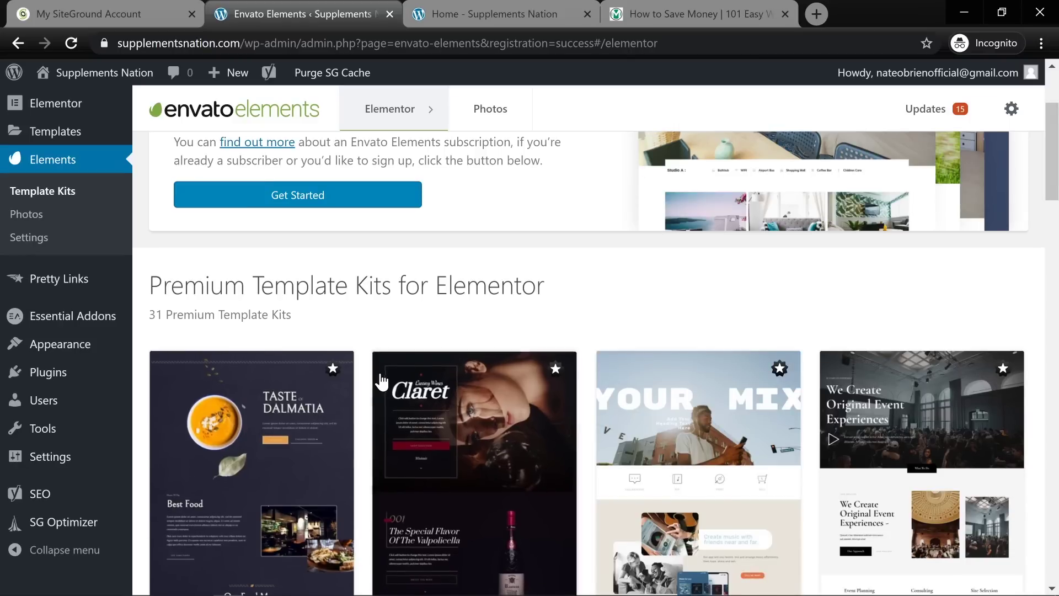
scroll(367, 378, "down", 4)
scroll(386, 359, "down", 20)
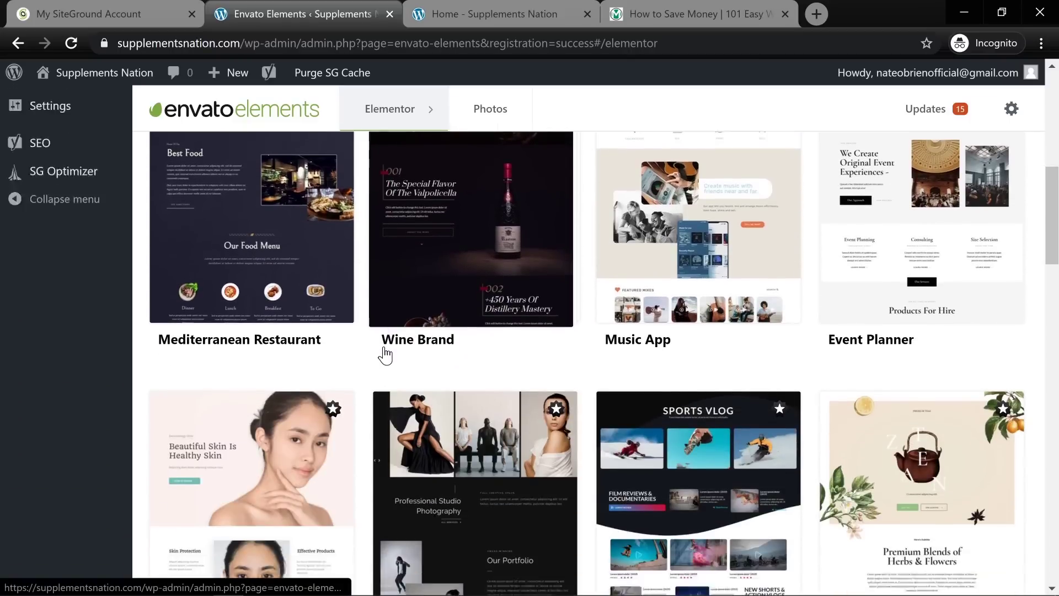
scroll(447, 307, "down", 17)
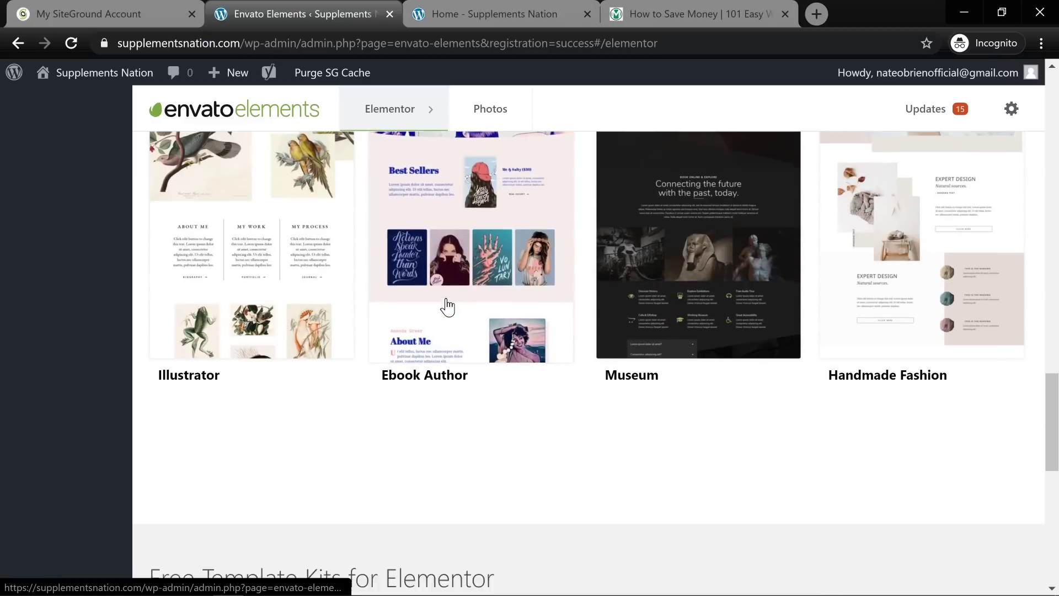
scroll(441, 319, "down", 17)
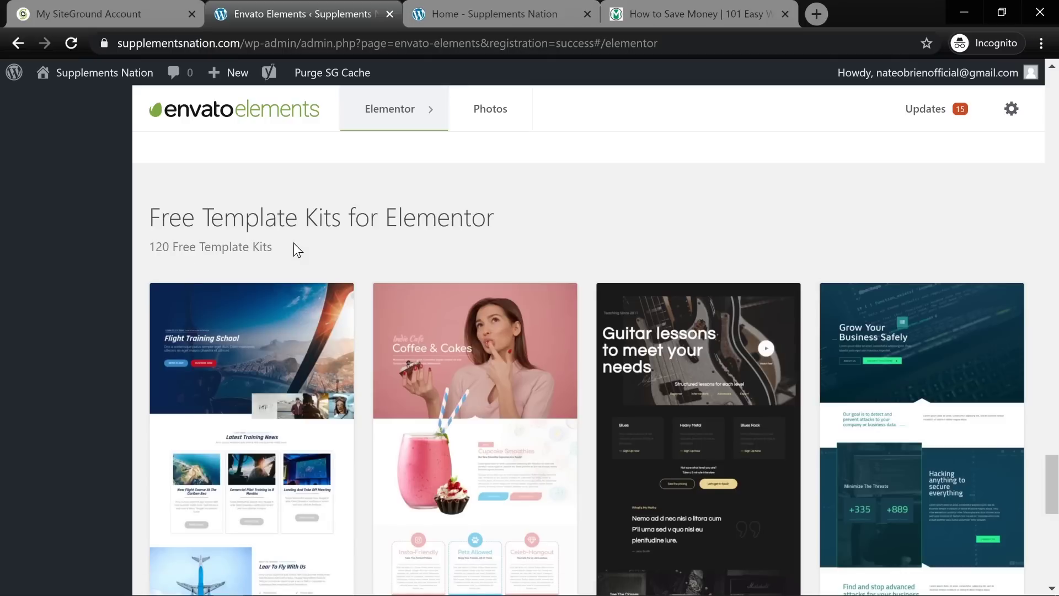
scroll(294, 246, "down", 3)
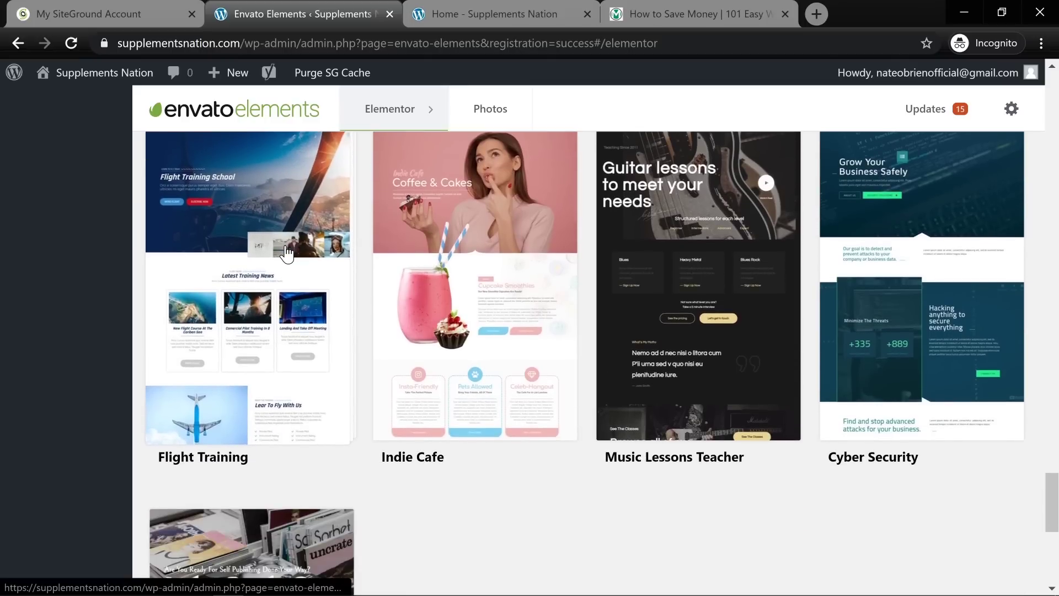
scroll(287, 254, "down", 8)
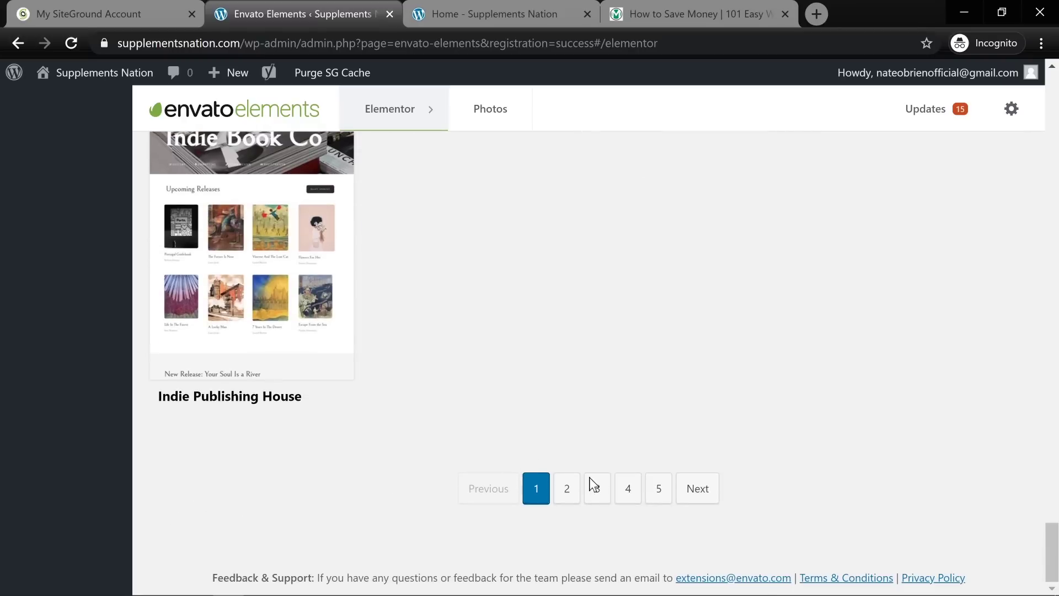
- Examine the free Elementor template kits on page 2 for a design that suits the site
left_click(568, 489)
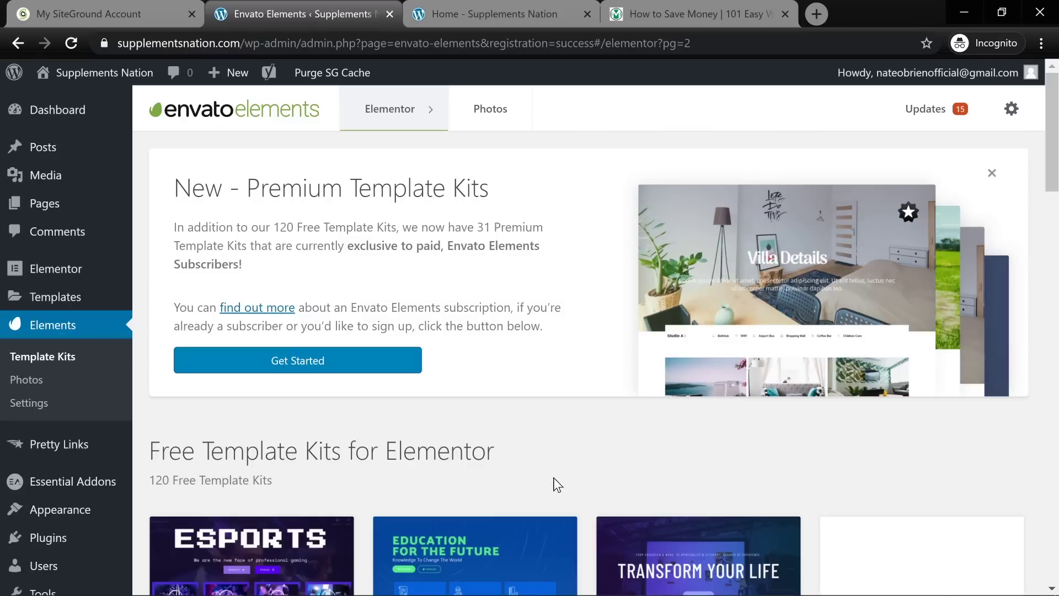
scroll(504, 458, "down", 4)
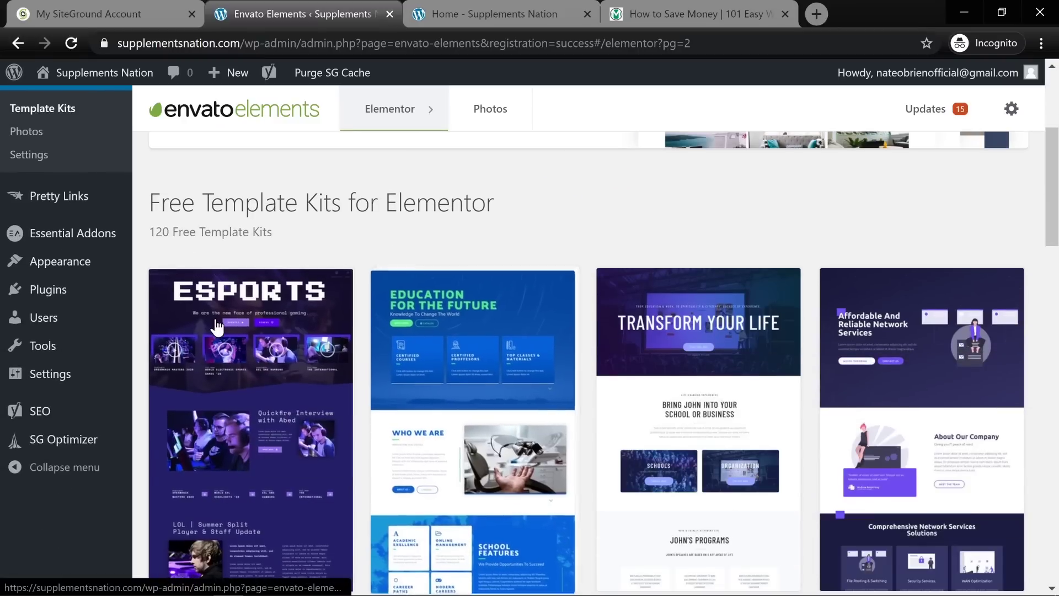
scroll(755, 380, "down", 1)
scroll(755, 380, "down", 7)
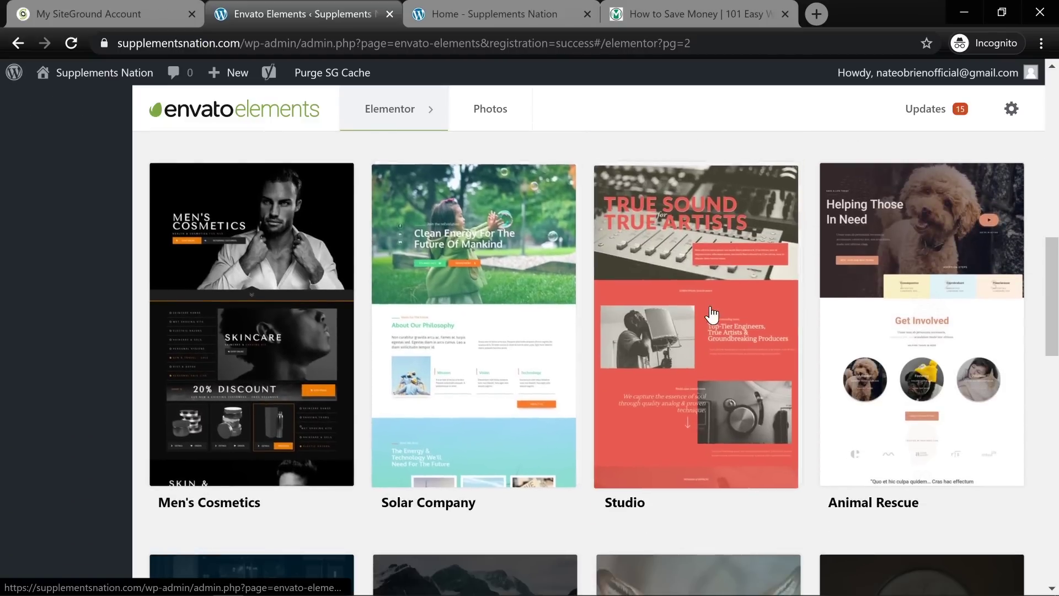
scroll(683, 334, "down", 4)
scroll(598, 395, "down", 3)
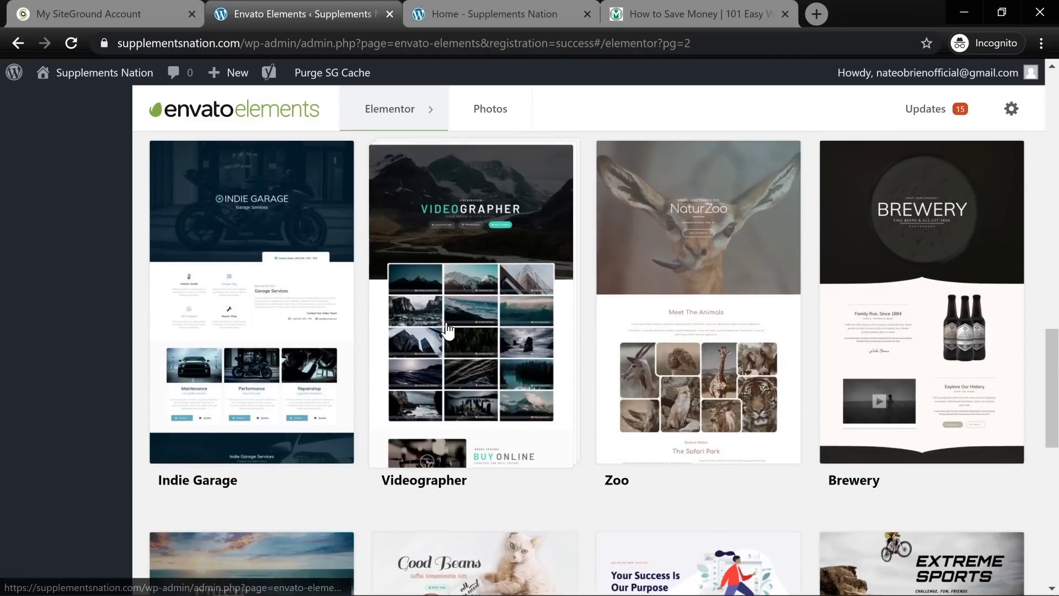
scroll(518, 310, "down", 3)
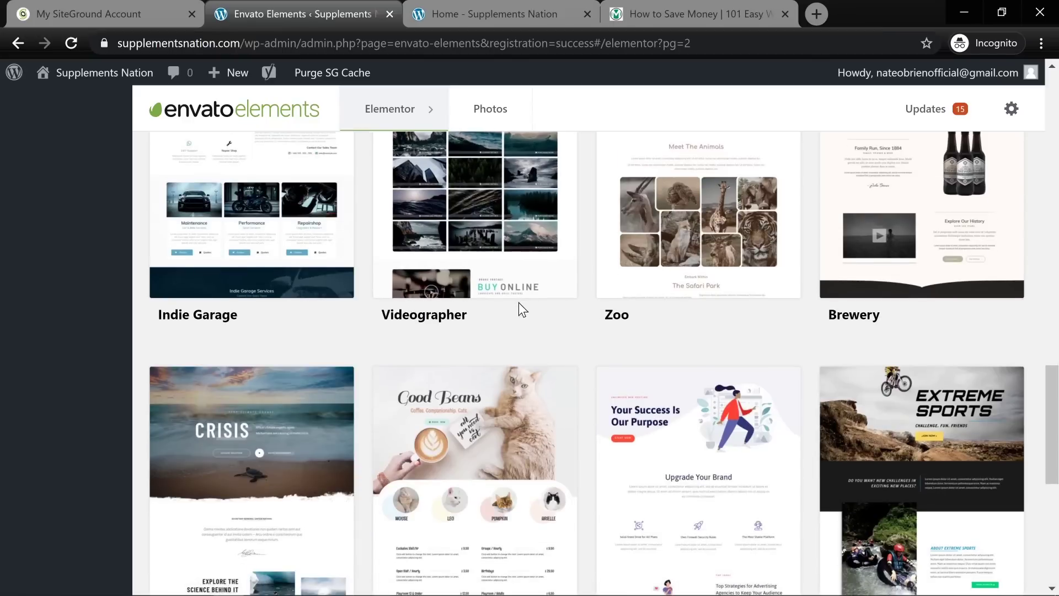
scroll(518, 310, "down", 4)
scroll(669, 272, "down", 1)
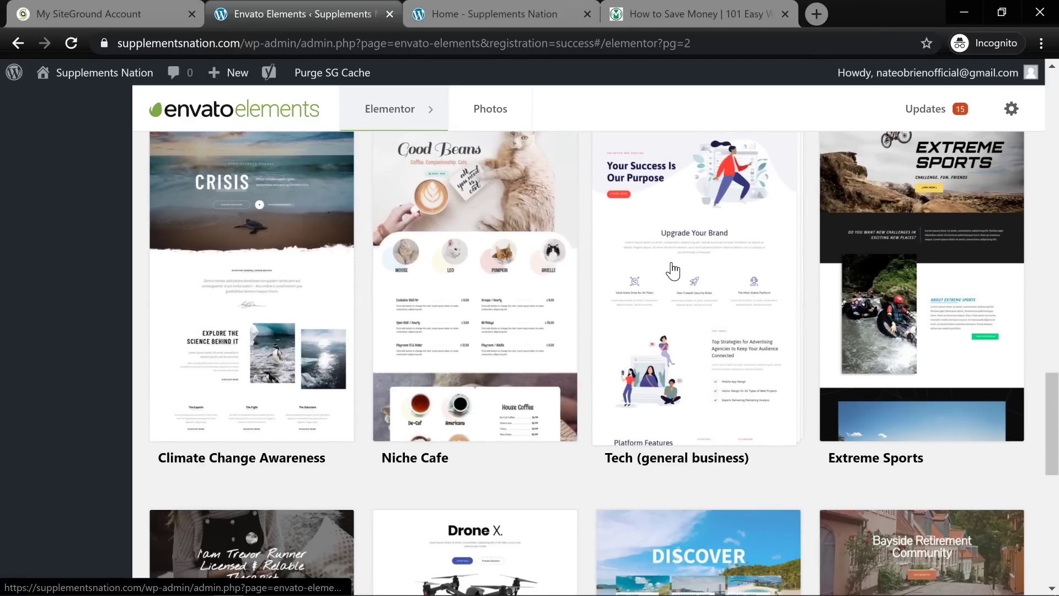
scroll(662, 270, "down", 6)
scroll(562, 286, "down", 11)
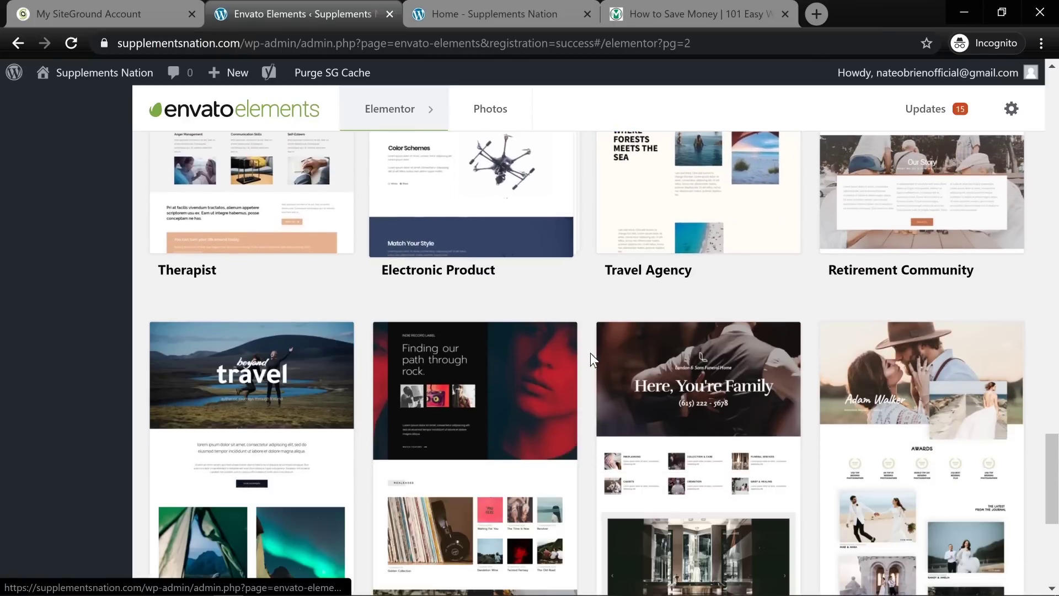
scroll(565, 393, "down", 7)
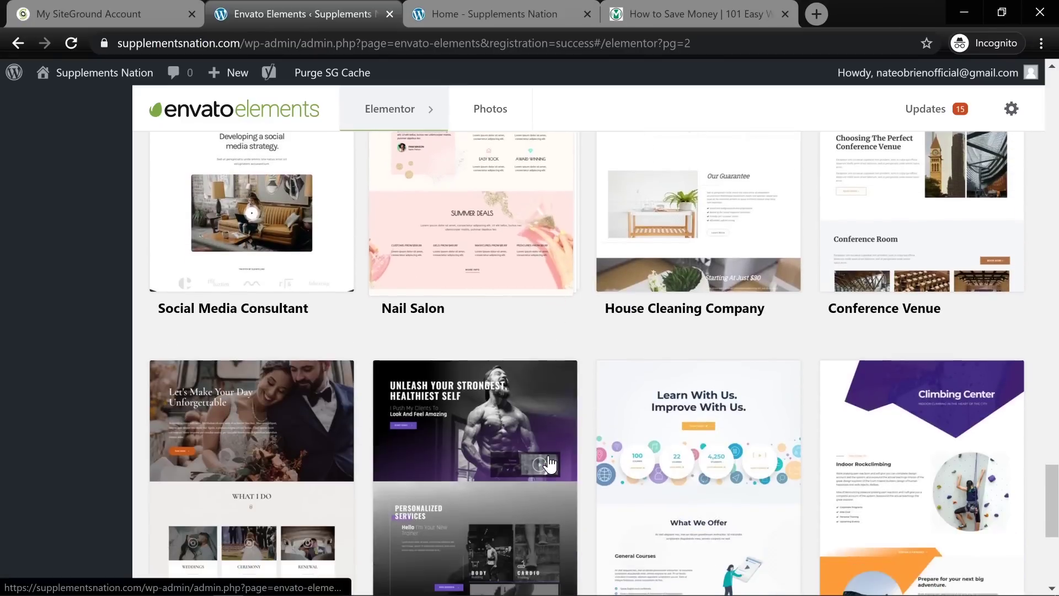
scroll(536, 434, "down", 4)
scroll(535, 433, "down", 8)
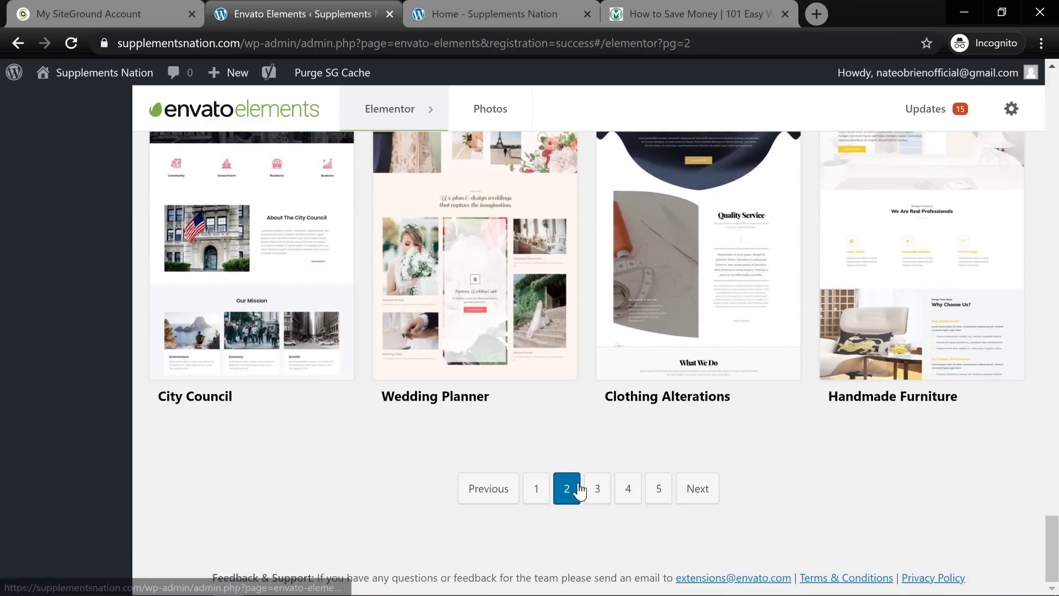
- Go to page 3 of the free template kits and review the designs offered there
left_click(596, 489)
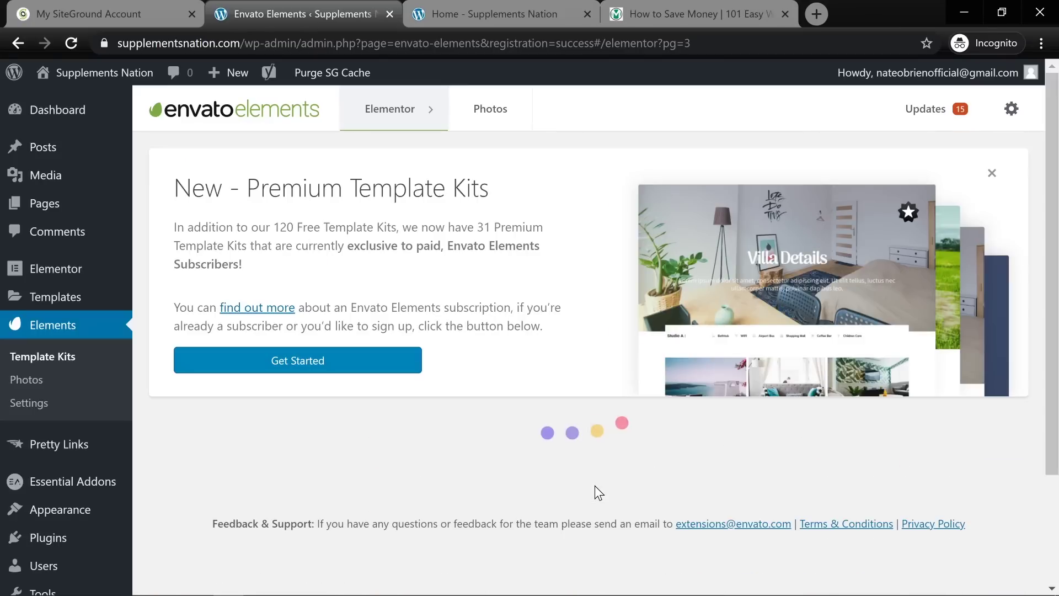
scroll(467, 399, "down", 2)
scroll(468, 399, "down", 10)
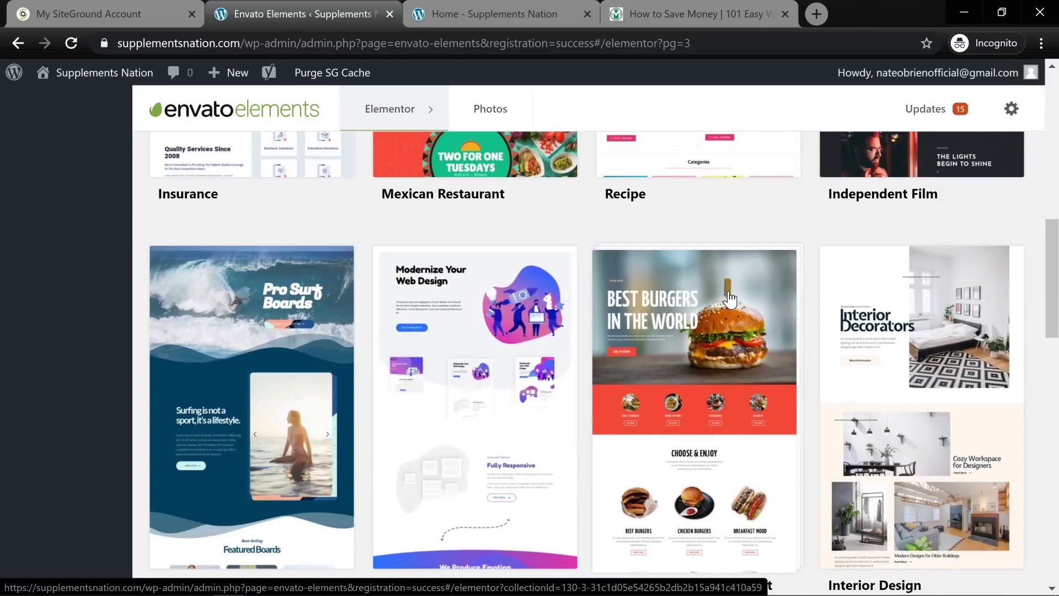
scroll(457, 339, "down", 7)
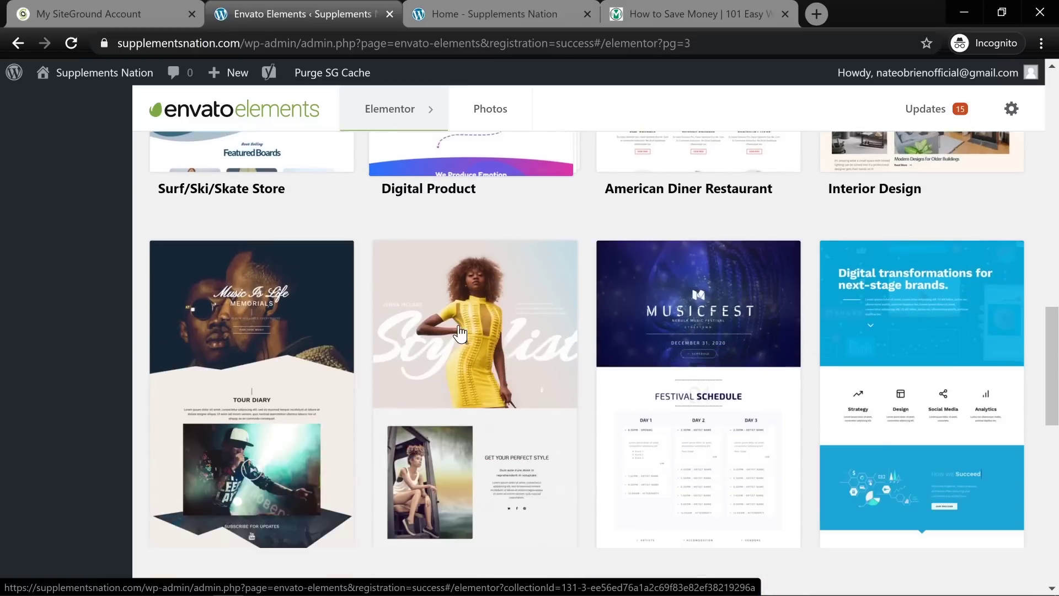
scroll(459, 331, "down", 12)
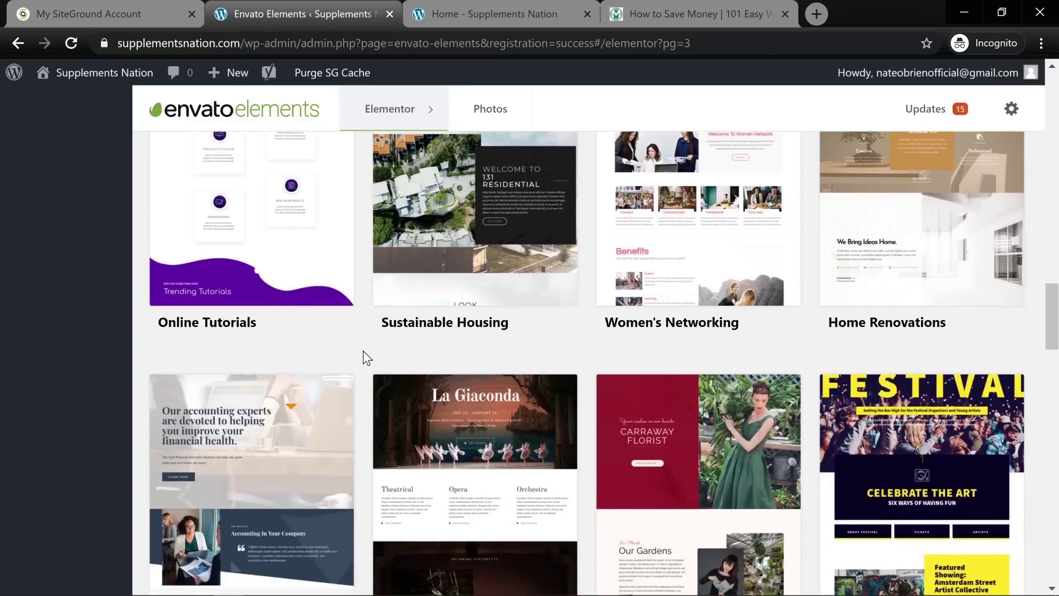
scroll(363, 351, "down", 13)
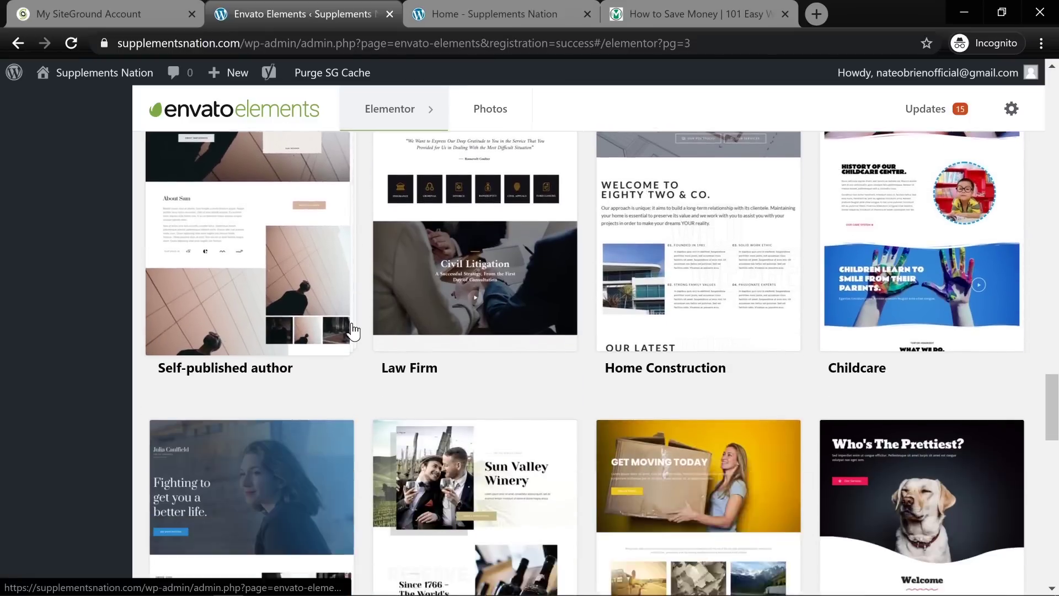
scroll(352, 330, "down", 6)
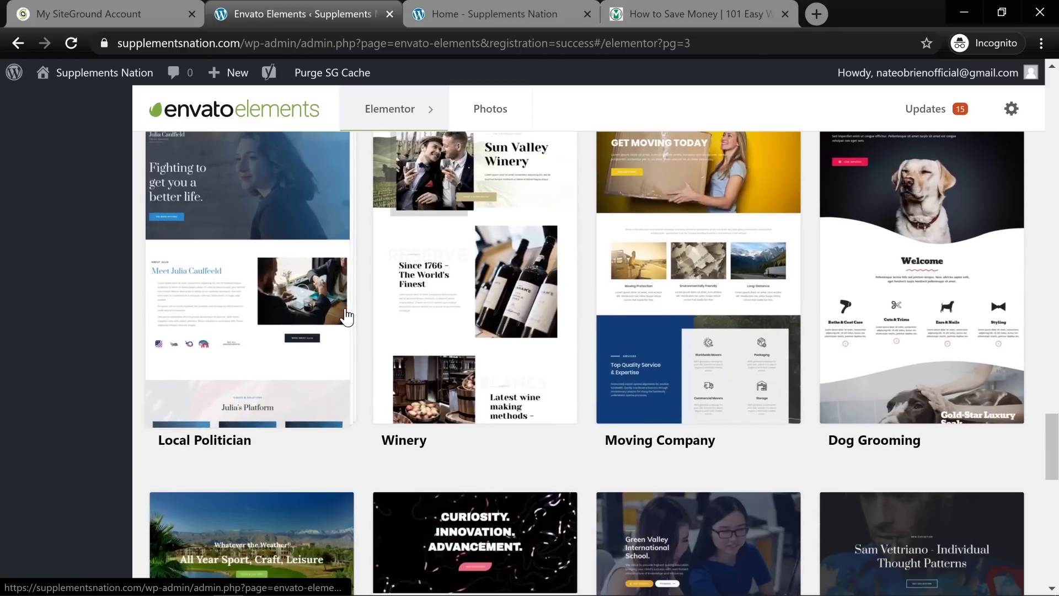
scroll(839, 276, "down", 5)
scroll(482, 342, "down", 2)
scroll(463, 342, "down", 8)
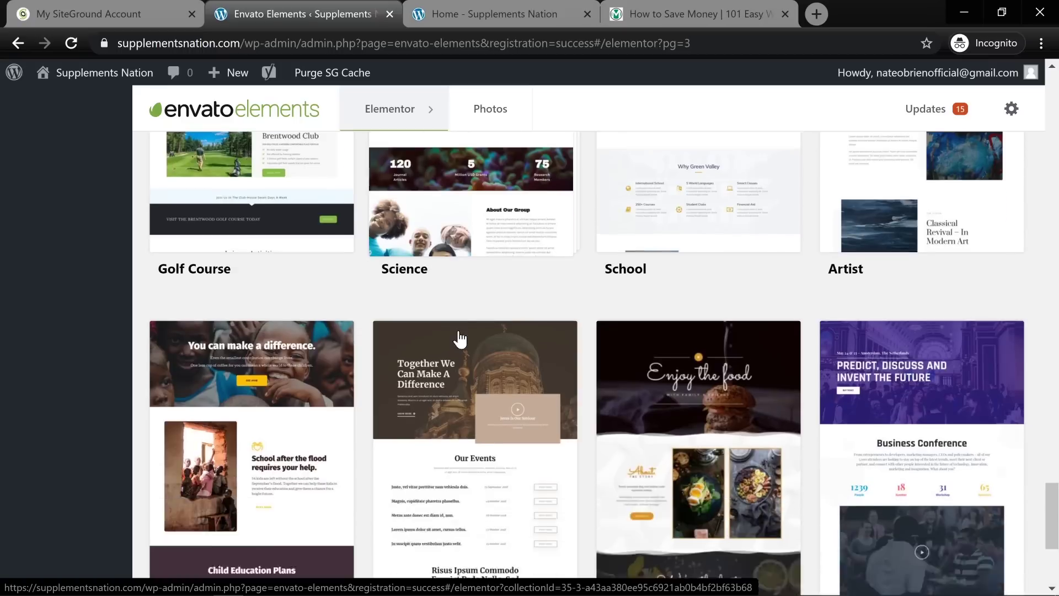
scroll(469, 348, "down", 2)
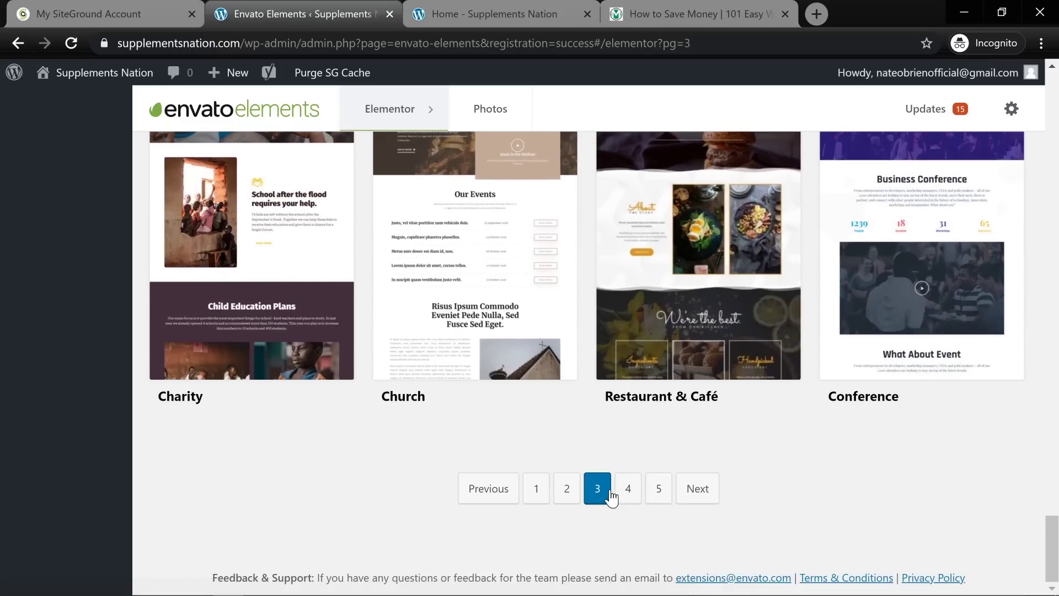
- Go to page 4 of the free template kits and look through the designs down to the end of the page
left_click(627, 488)
scroll(611, 454, "down", 7)
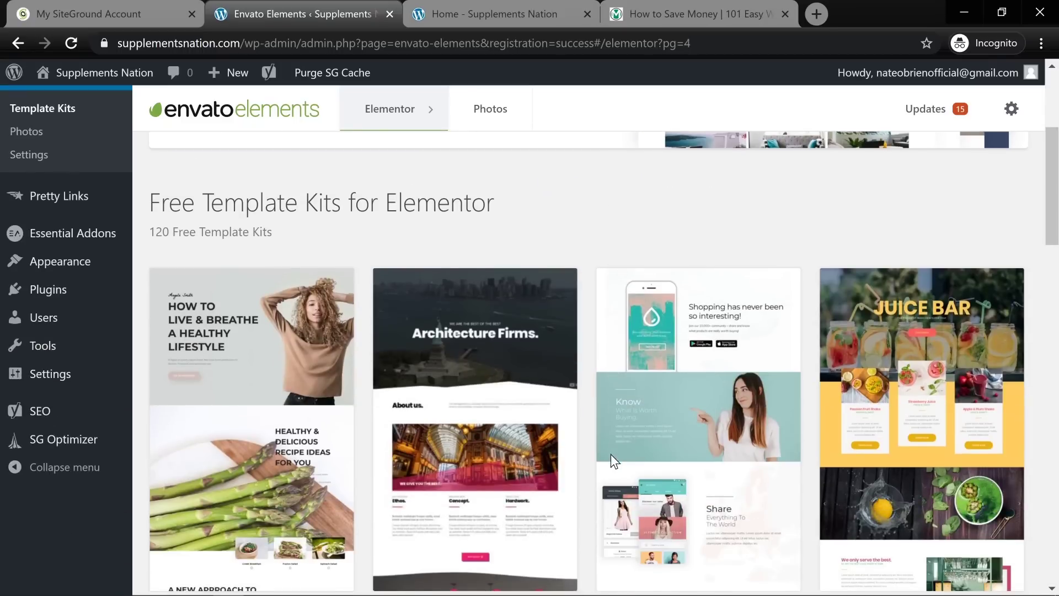
scroll(600, 456, "down", 6)
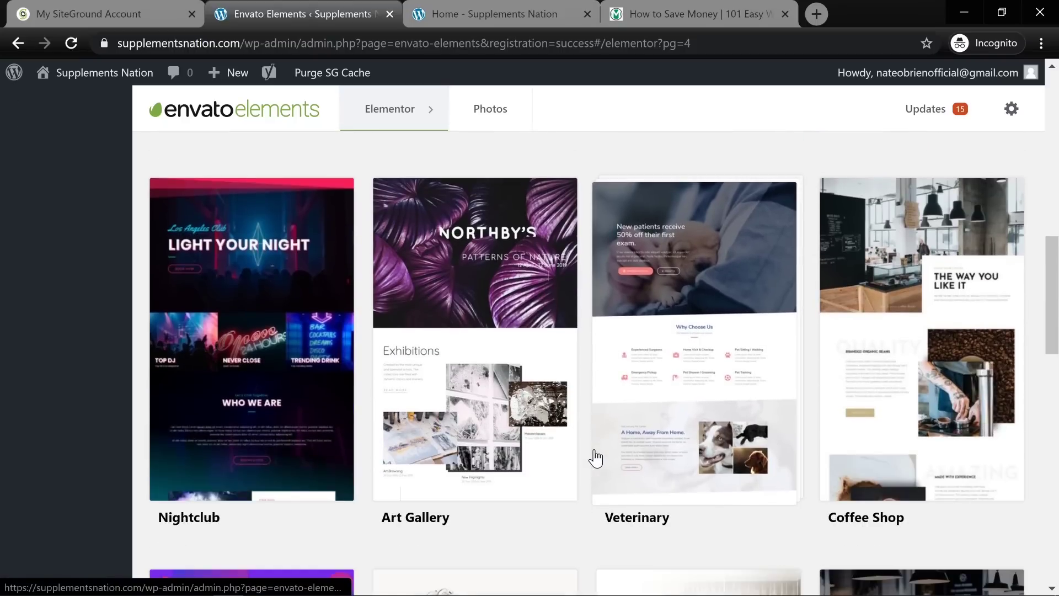
scroll(432, 321, "down", 7)
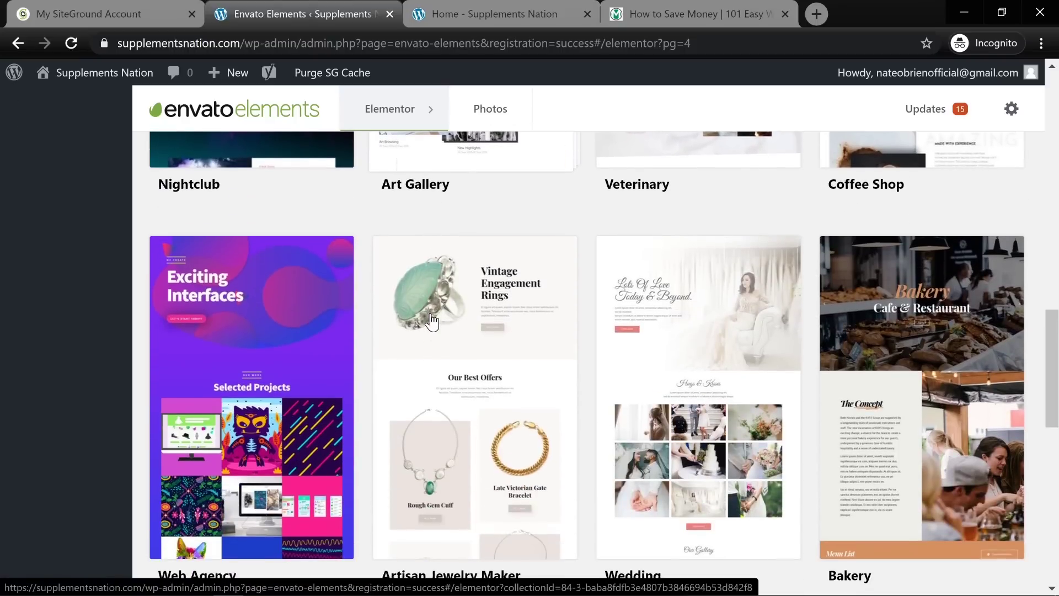
scroll(431, 321, "down", 4)
scroll(432, 322, "down", 17)
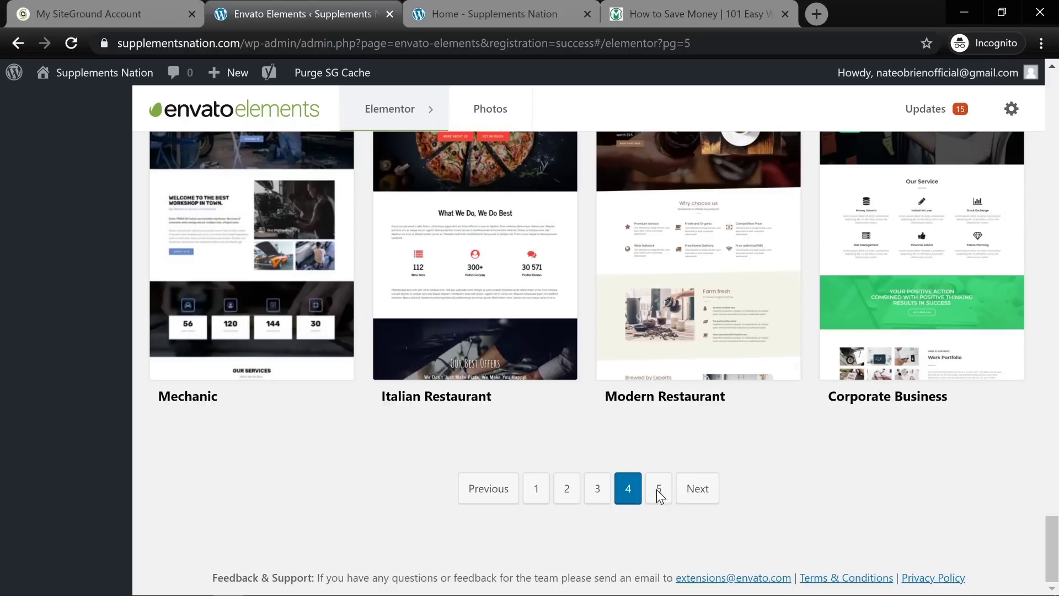
- Go to page 5 of the free template kits and look over the remaining designs
left_click(657, 488)
scroll(492, 378, "down", 6)
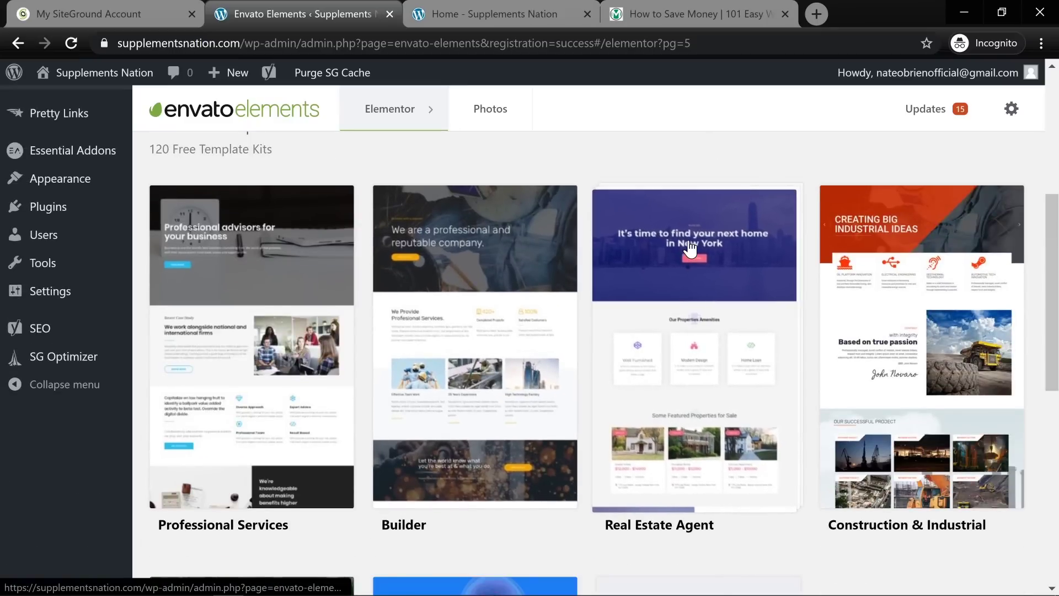
scroll(696, 534, "down", 5)
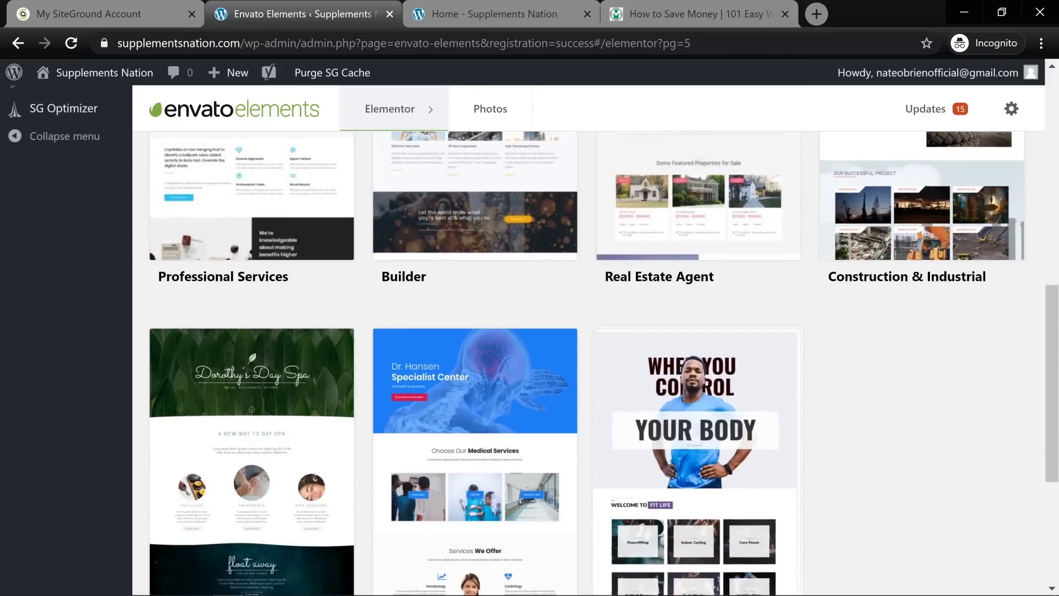
scroll(660, 295, "up", 3)
scroll(660, 295, "up", 3)
- Open the Real Estate Agent template kit and look through its page templates
left_click(704, 359)
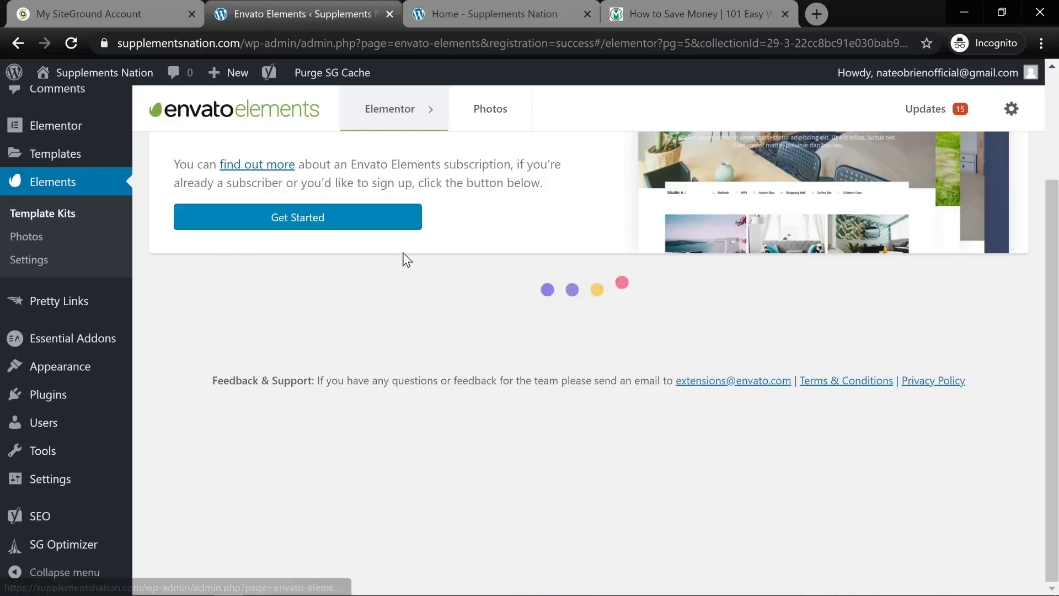
scroll(362, 366, "down", 7)
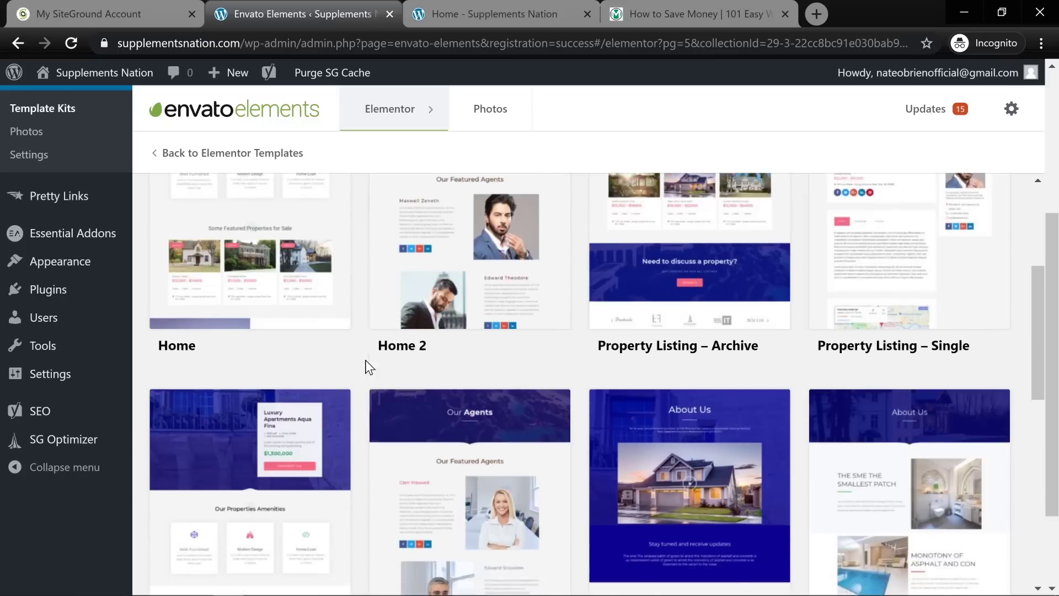
scroll(365, 360, "down", 7)
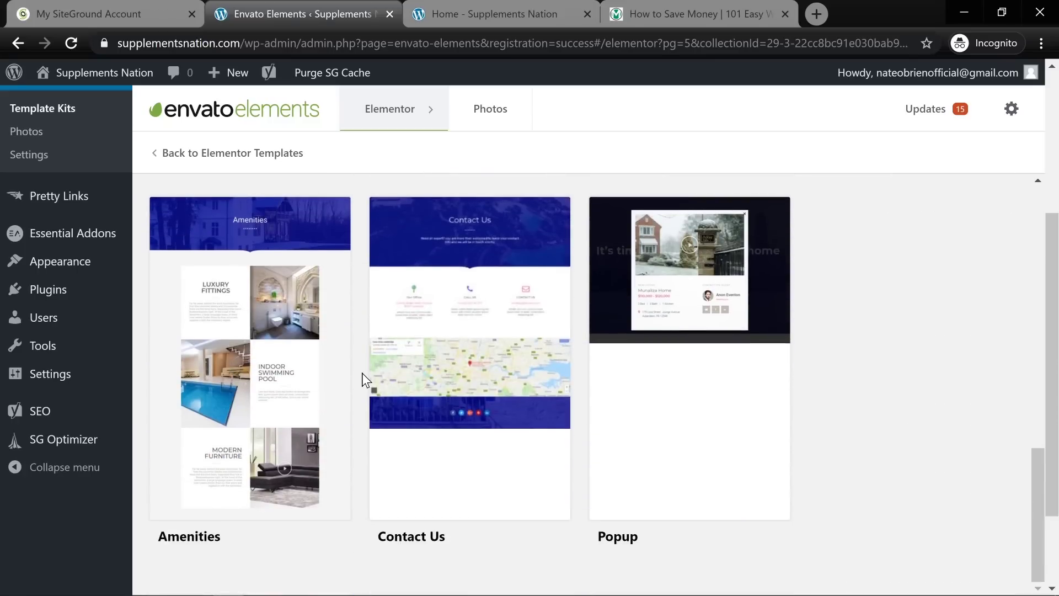
scroll(361, 373, "up", 4)
scroll(362, 373, "up", 10)
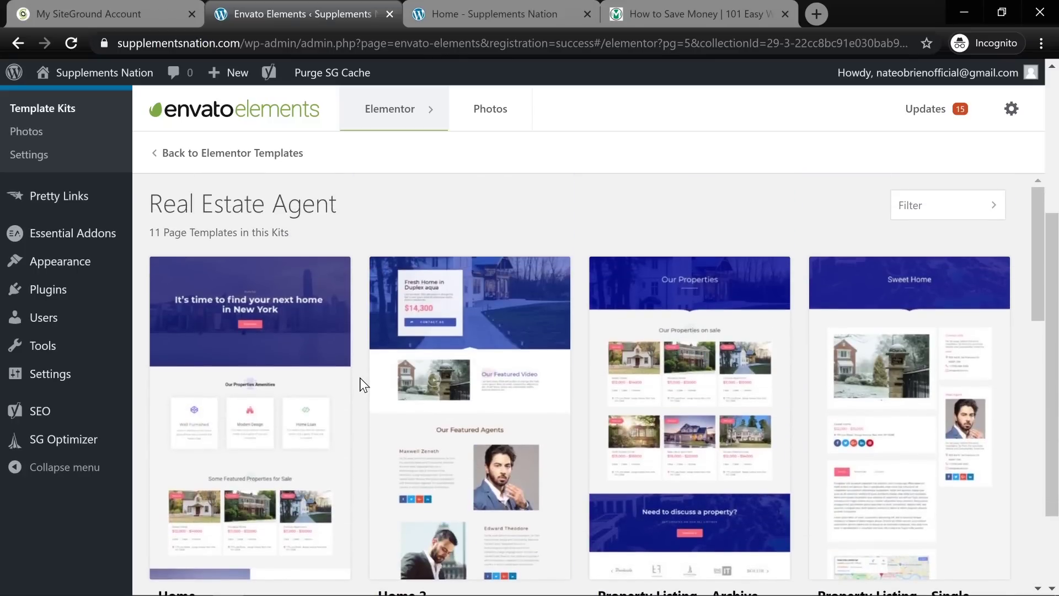
scroll(297, 348, "down", 5)
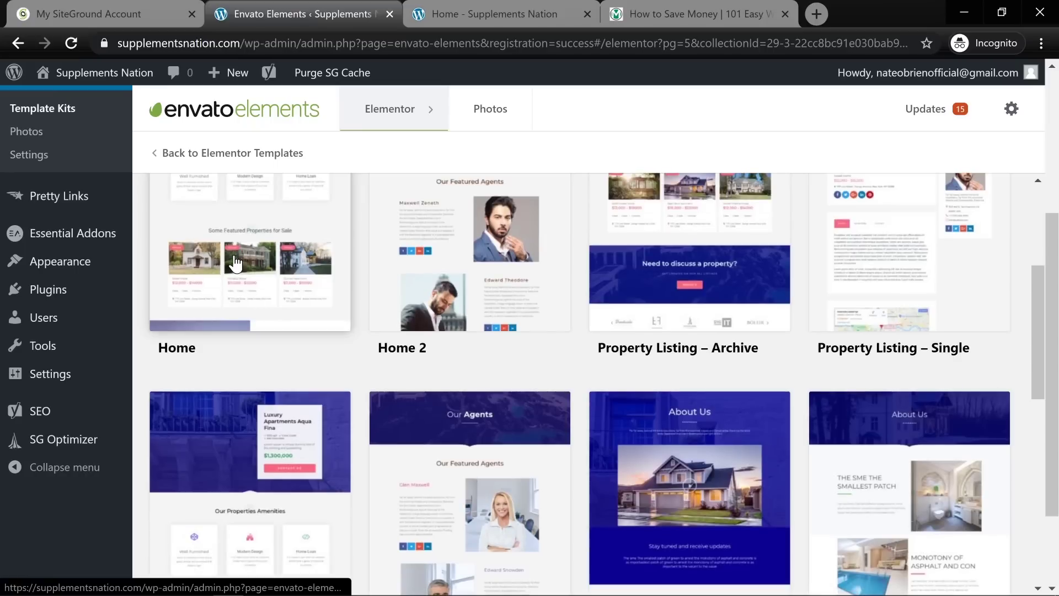
- Open the kit's Home template, look through its preview and import the template into the library
left_click(234, 254)
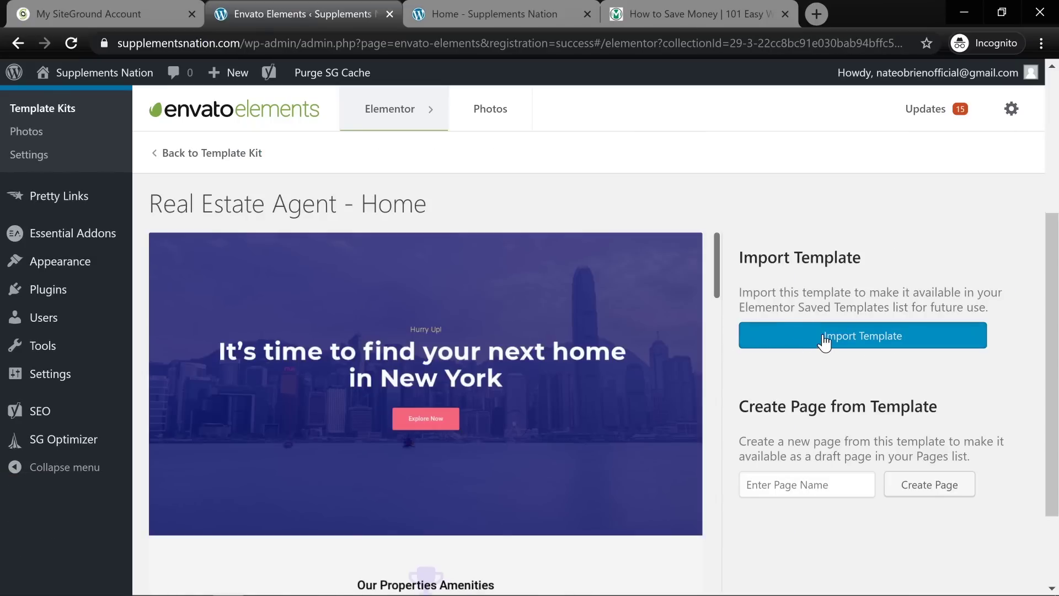
scroll(371, 425, "down", 10)
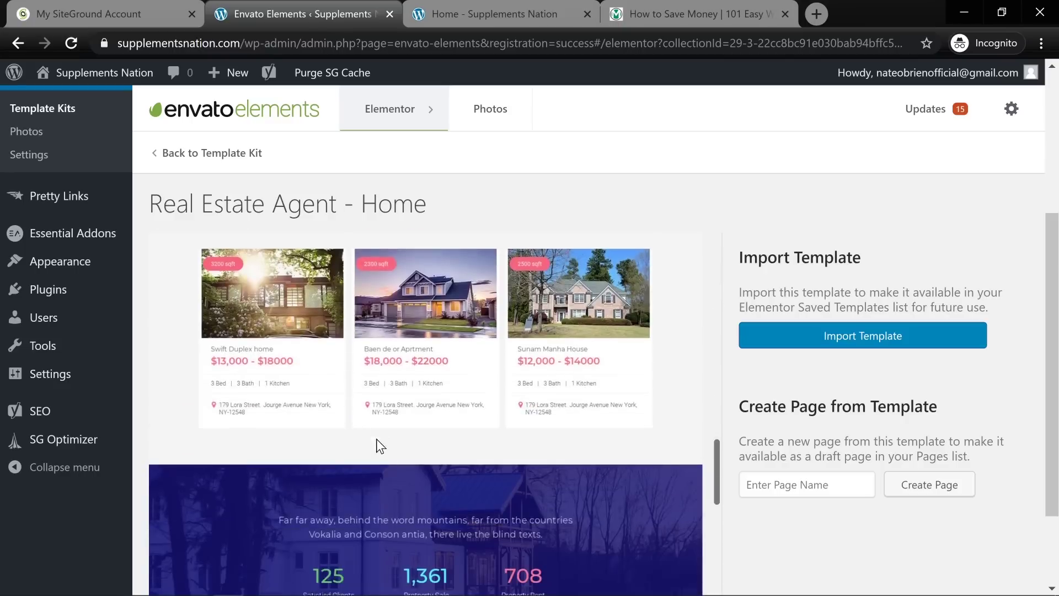
scroll(376, 440, "up", 10)
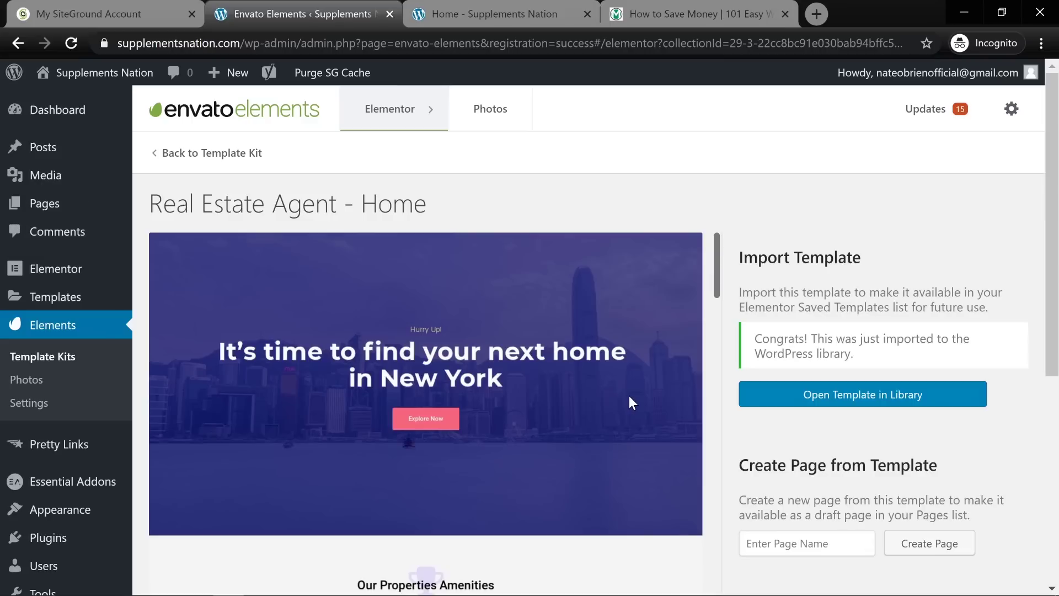
- Open the site's Home page from the list of pages and start editing it with Elementor
mouse_move(23, 208)
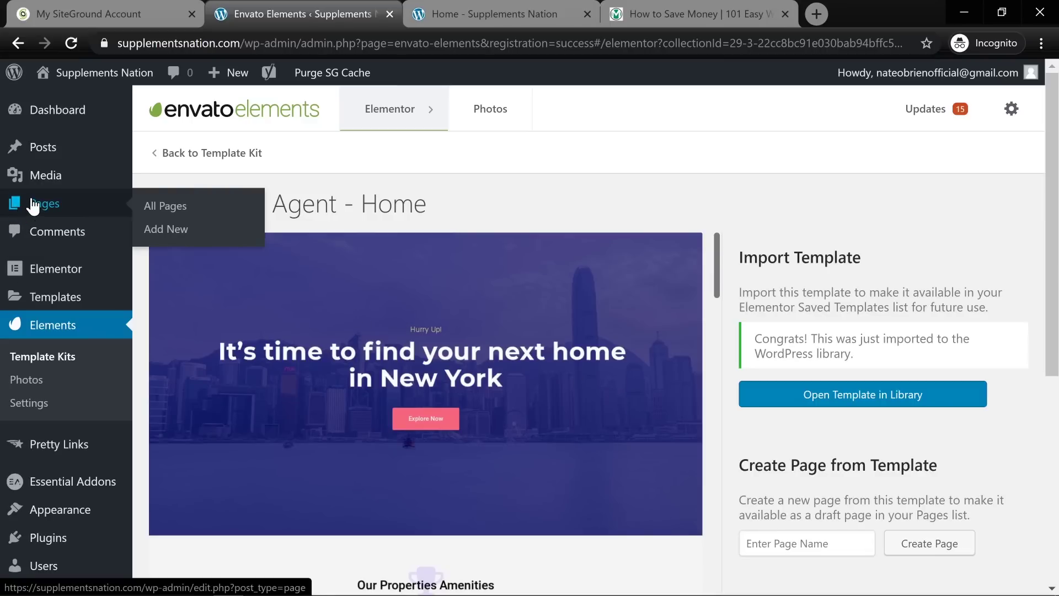
left_click(33, 205)
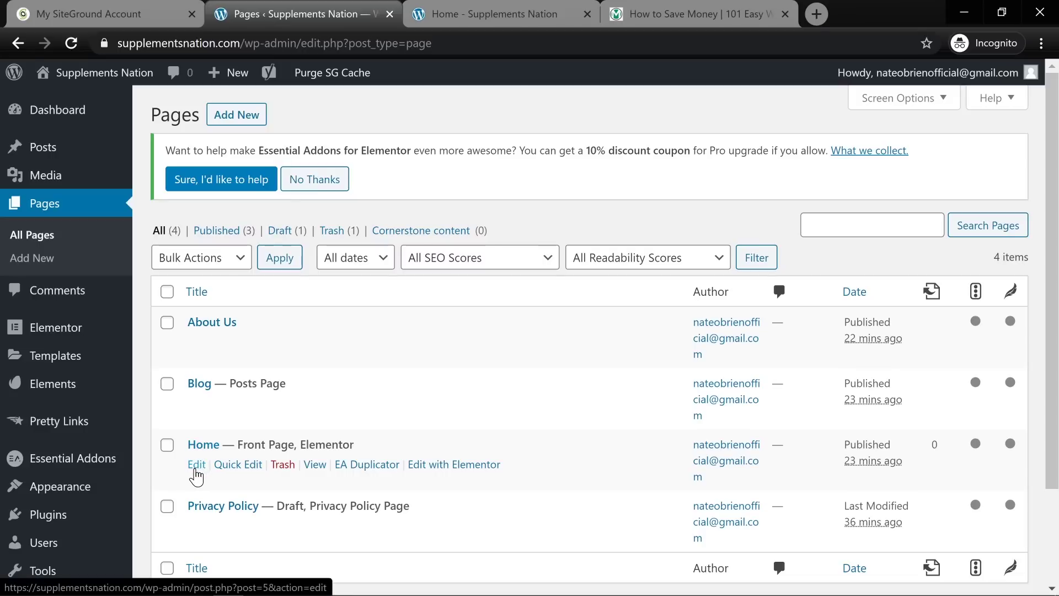
left_click(194, 467)
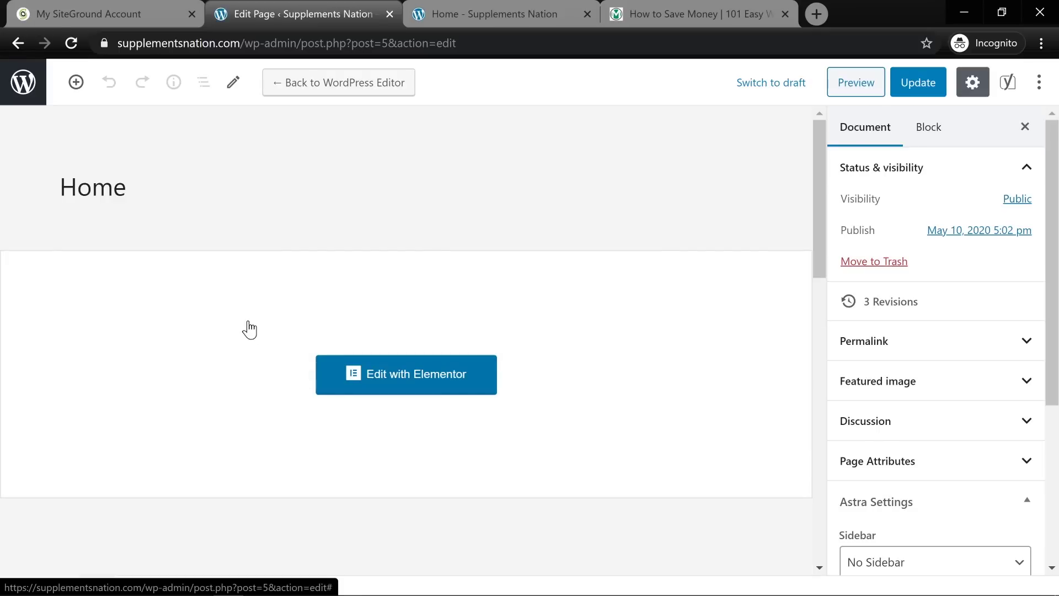
scroll(274, 352, "down", 2)
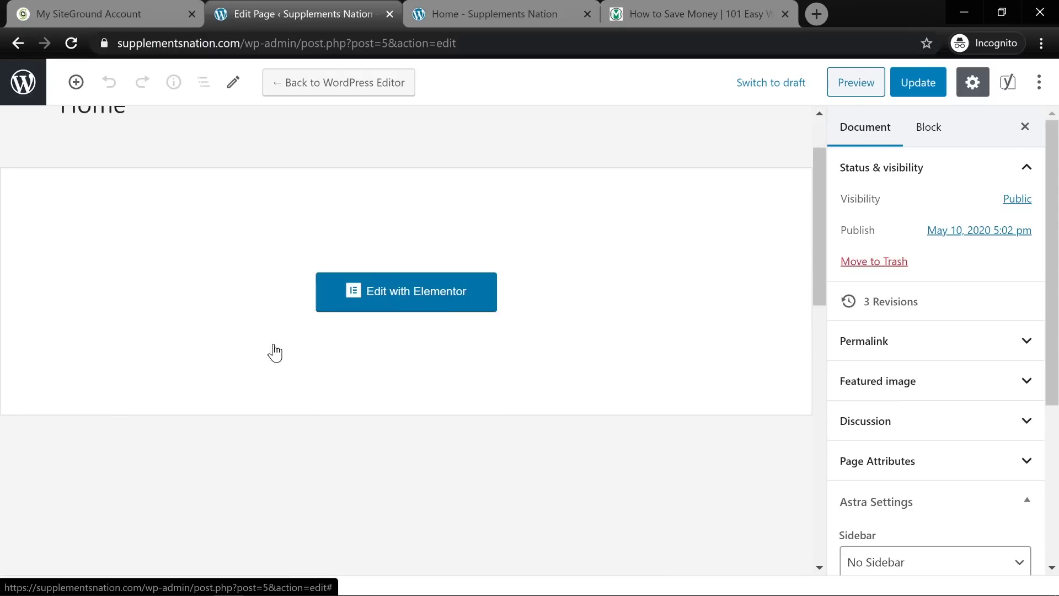
left_click(366, 298)
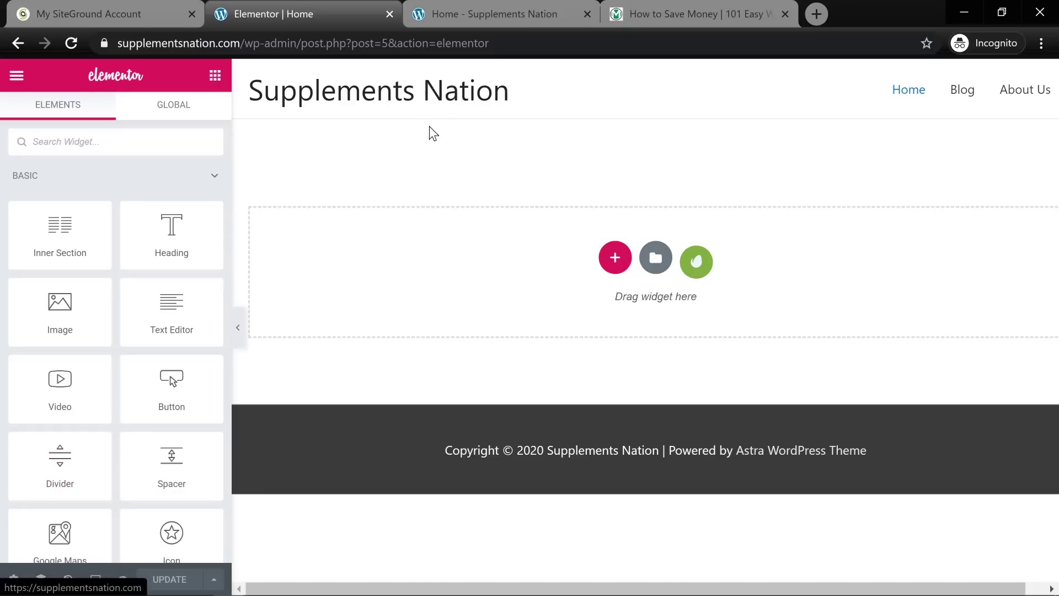
- Add a Spacer widget to the empty Home page and set its space to 70 px
left_click_drag(377, 280, 470, 247)
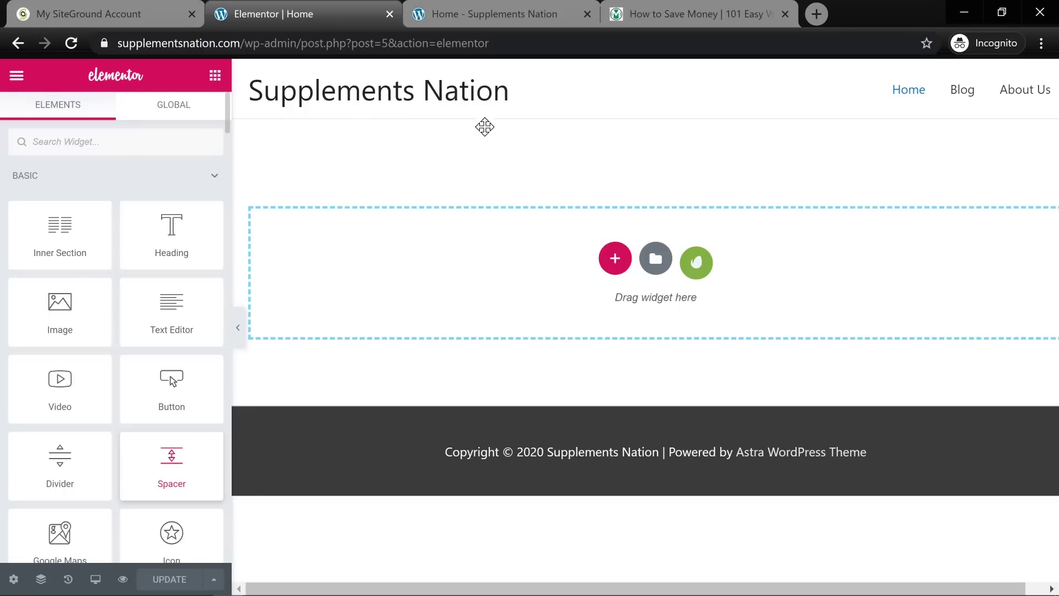
left_click_drag(484, 127, 548, 174)
left_click_drag(31, 240, 87, 237)
left_click_drag(100, 236, 36, 229)
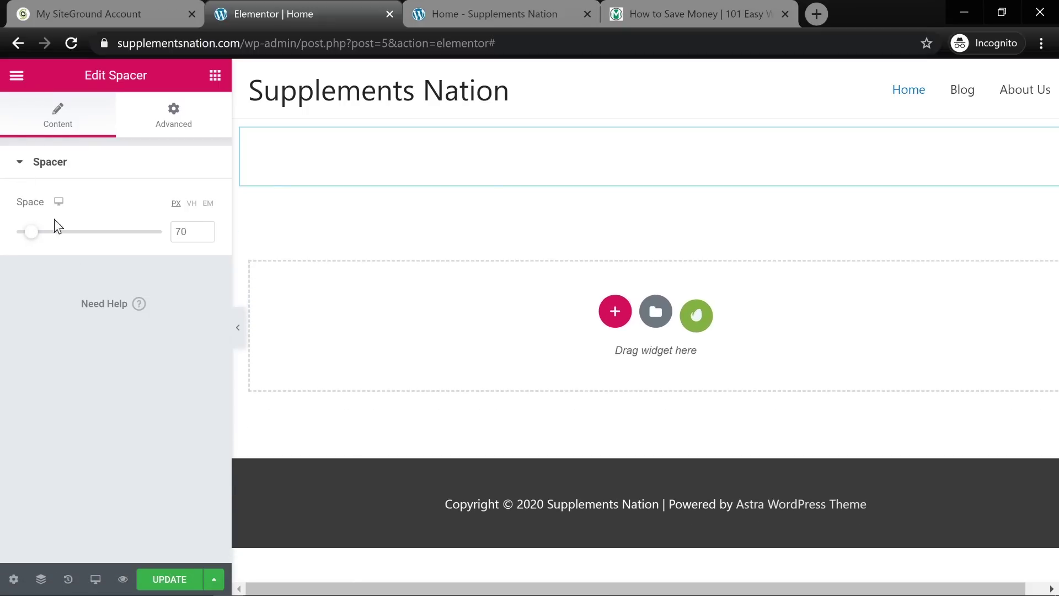
- Return to the widget list and place a Heading widget below the spacer
left_click(20, 79)
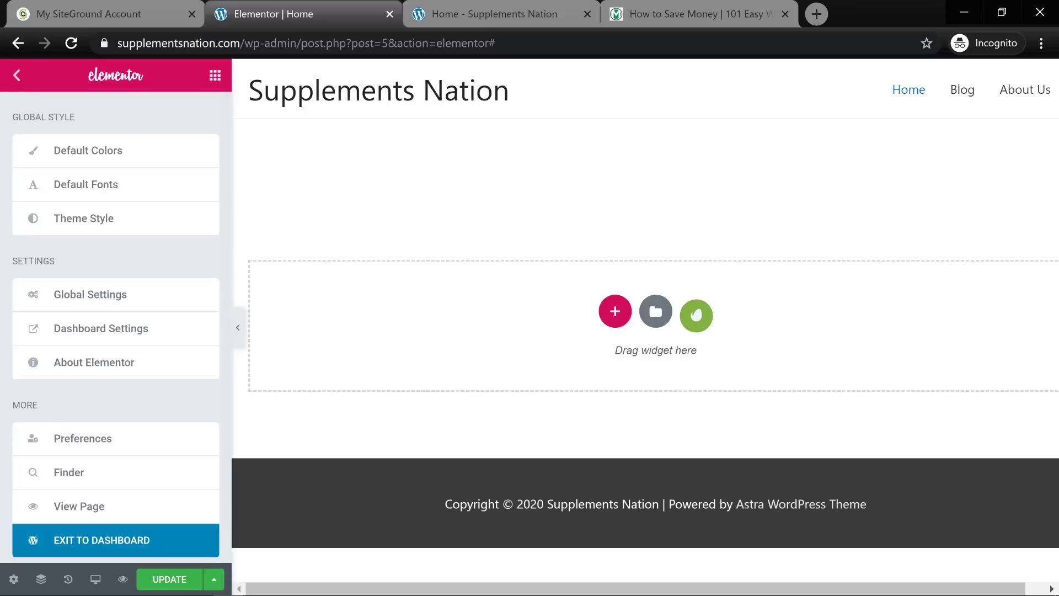
left_click(17, 81)
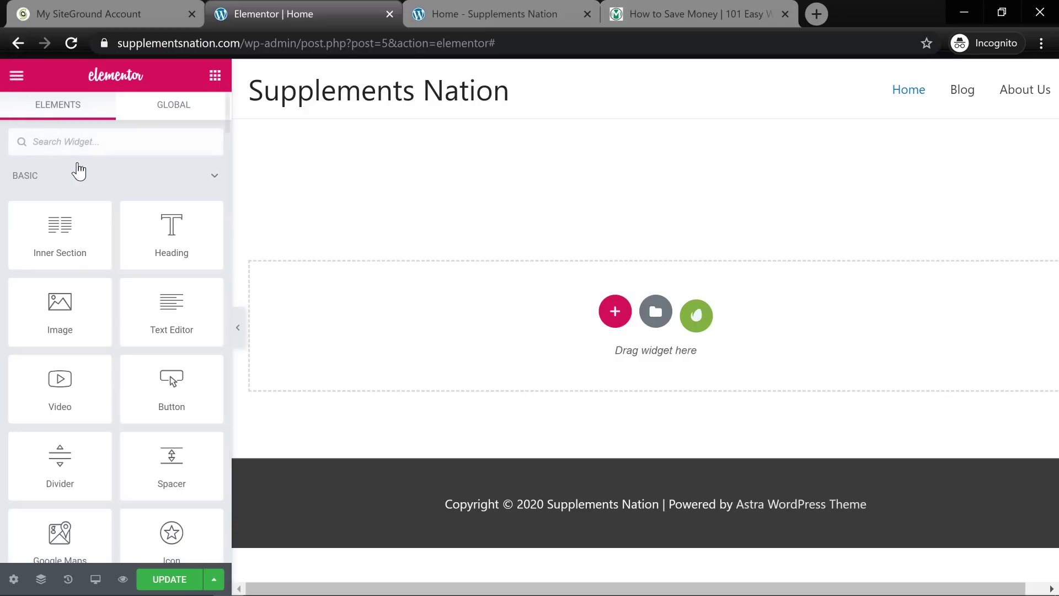
left_click_drag(158, 247, 408, 290)
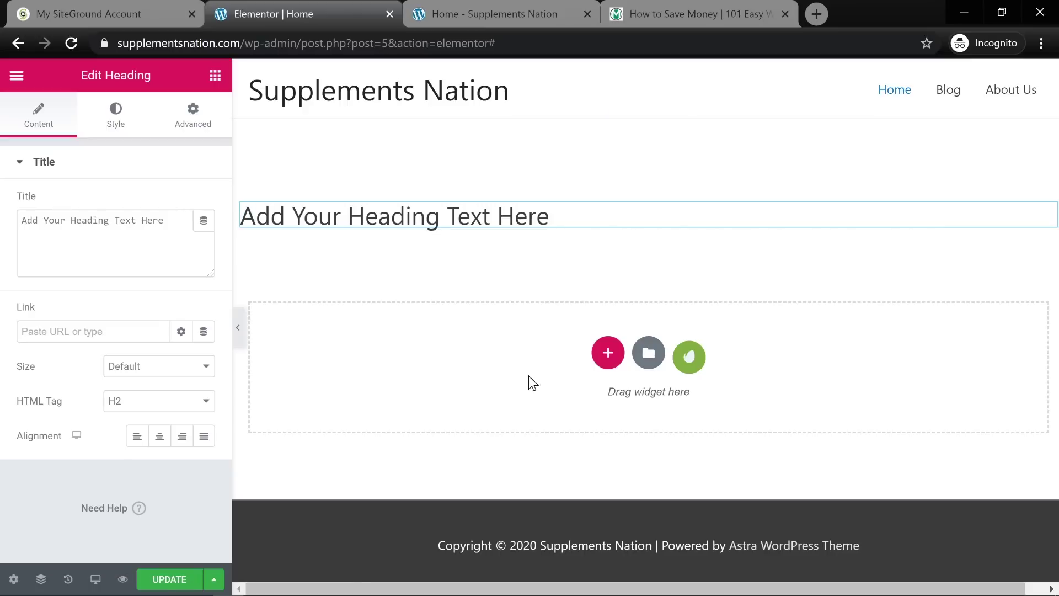
- Add a section with two equal columns below the heading and place a Button widget in its first column
left_click(597, 360)
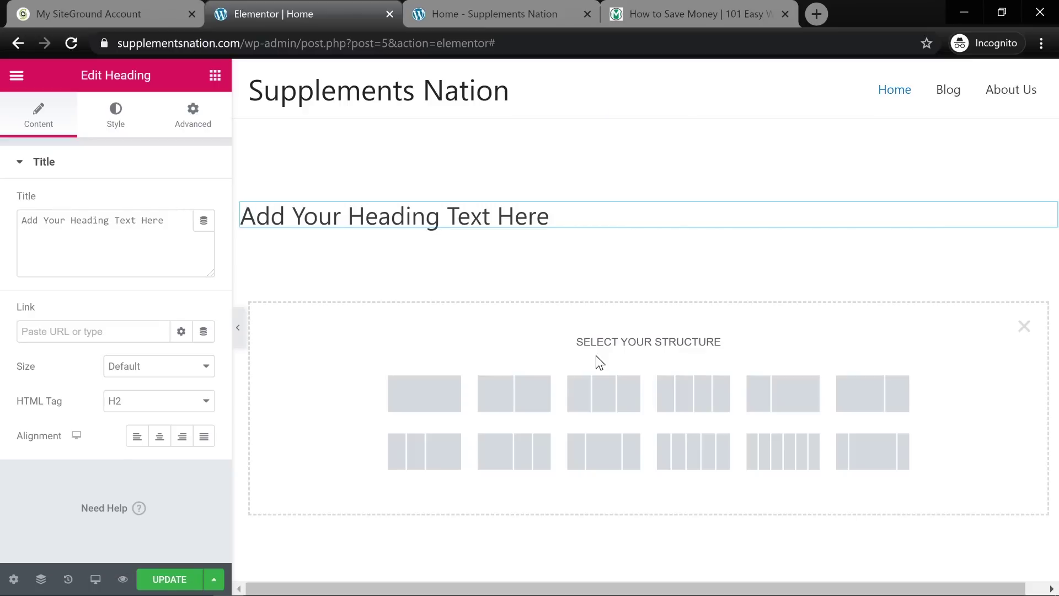
left_click(503, 397)
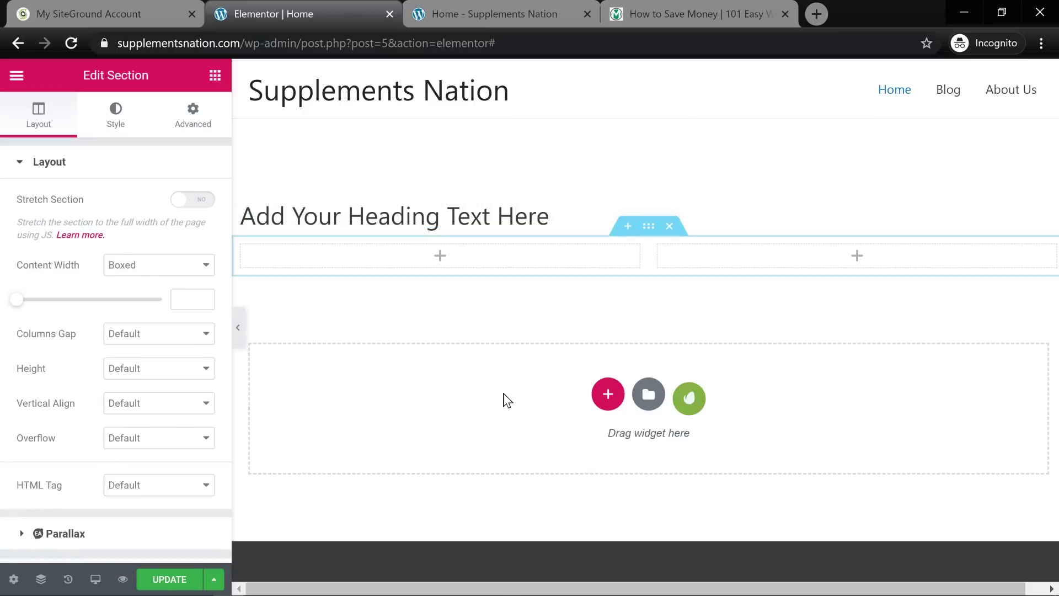
left_click(439, 256)
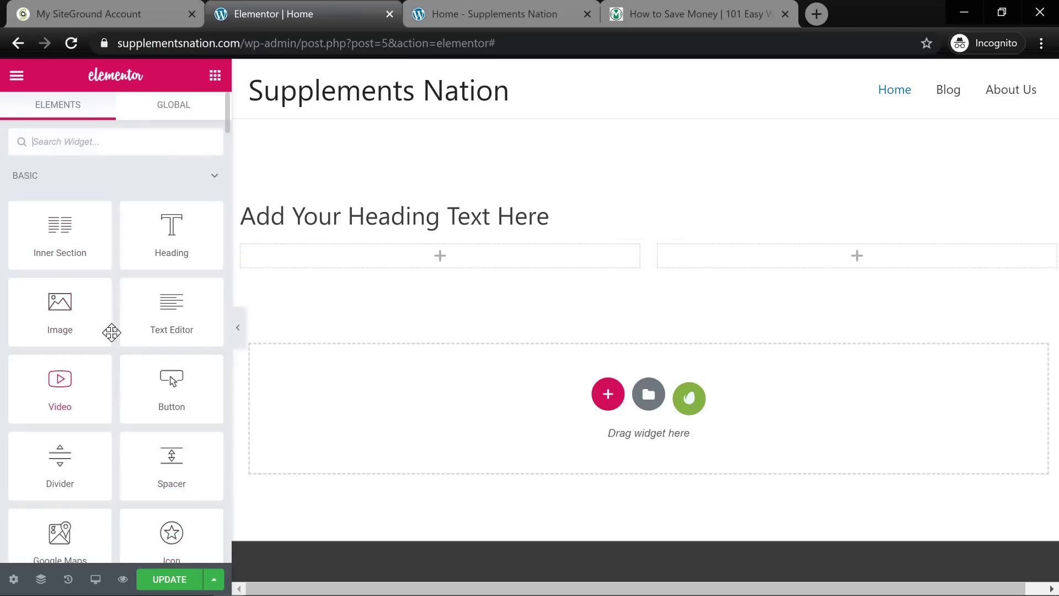
left_click_drag(182, 389, 426, 263)
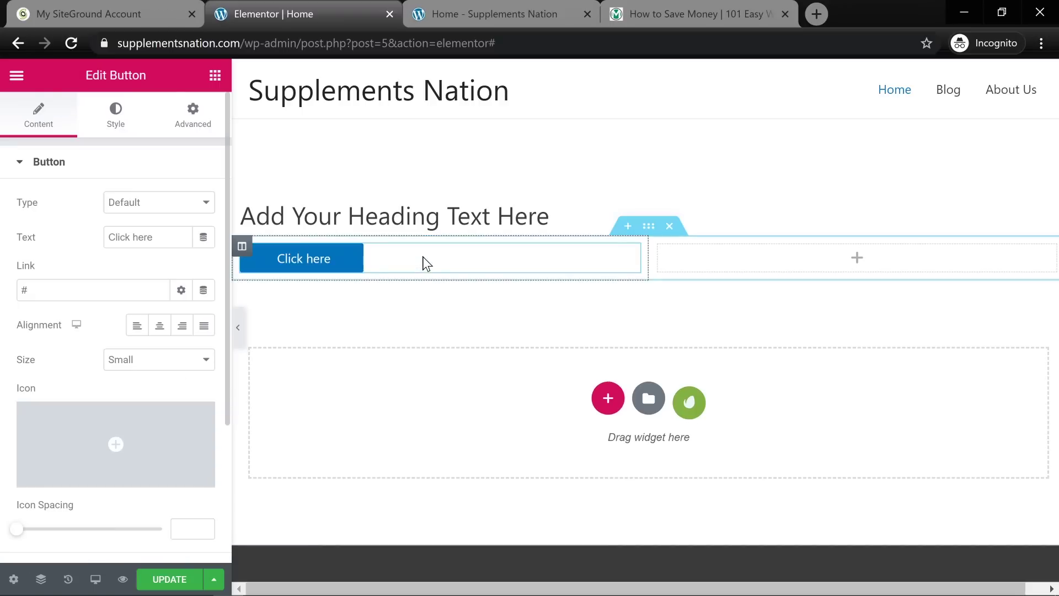
- Center-align the Click here button within its column
left_click(158, 328)
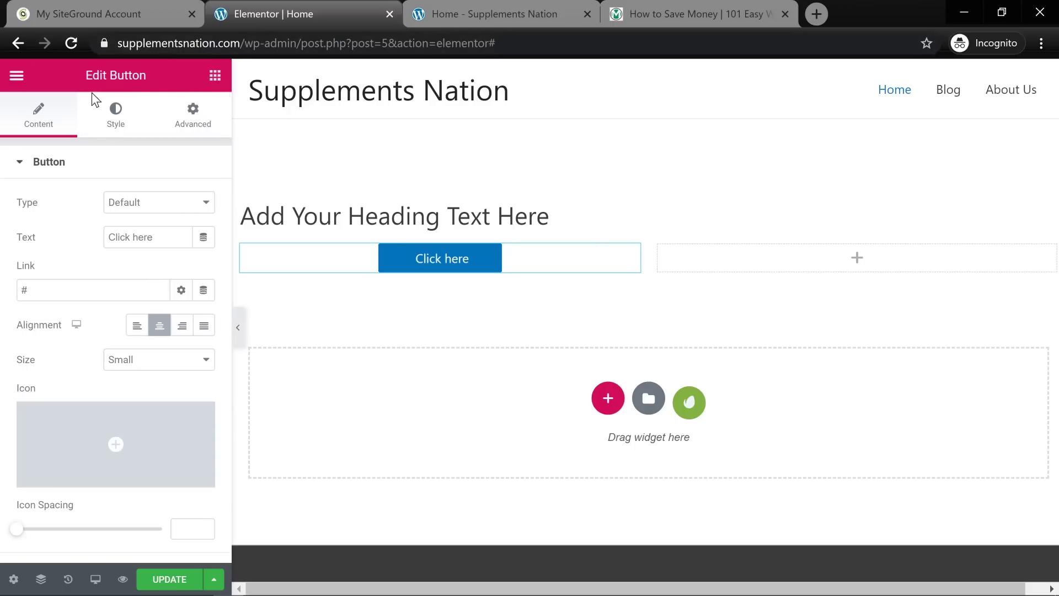
- Browse the available widgets, from the Basic, Pro and General groups to the add-on elements
left_click(215, 75)
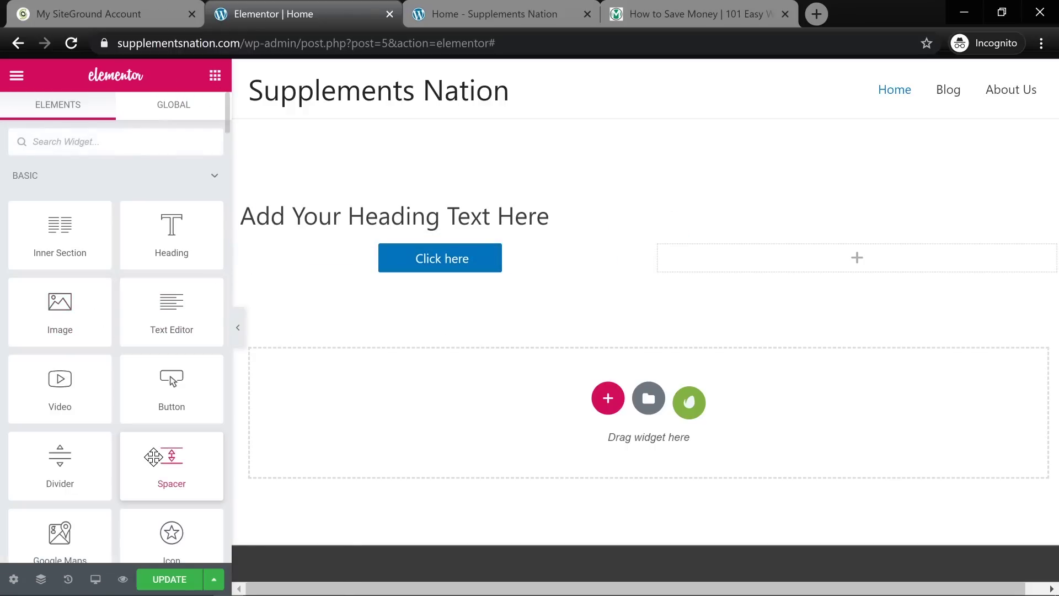
scroll(153, 457, "down", 12)
scroll(130, 442, "up", 12)
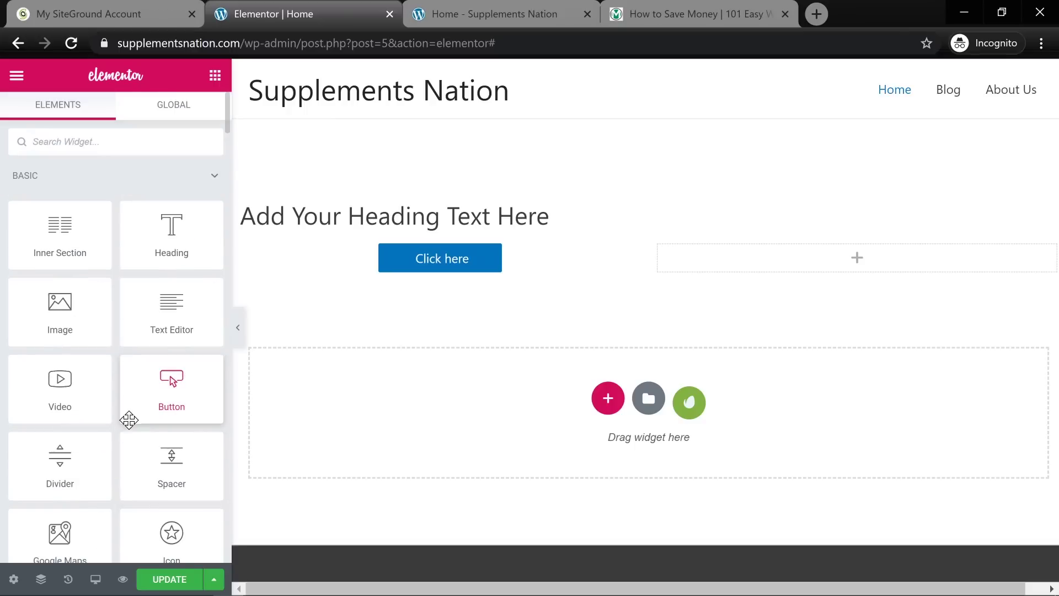
scroll(122, 419, "down", 5)
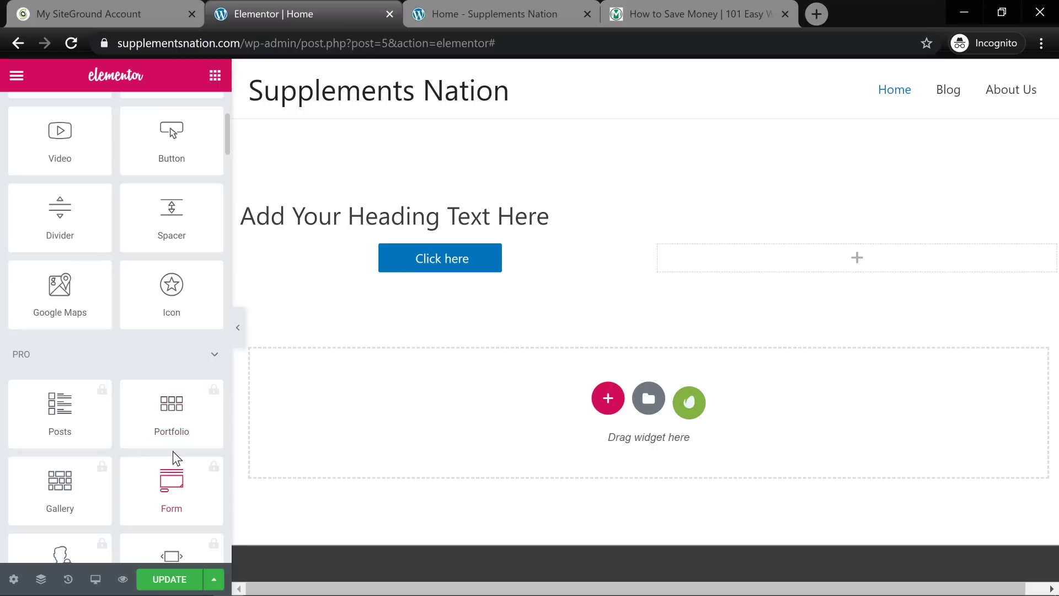
scroll(166, 449, "down", 5)
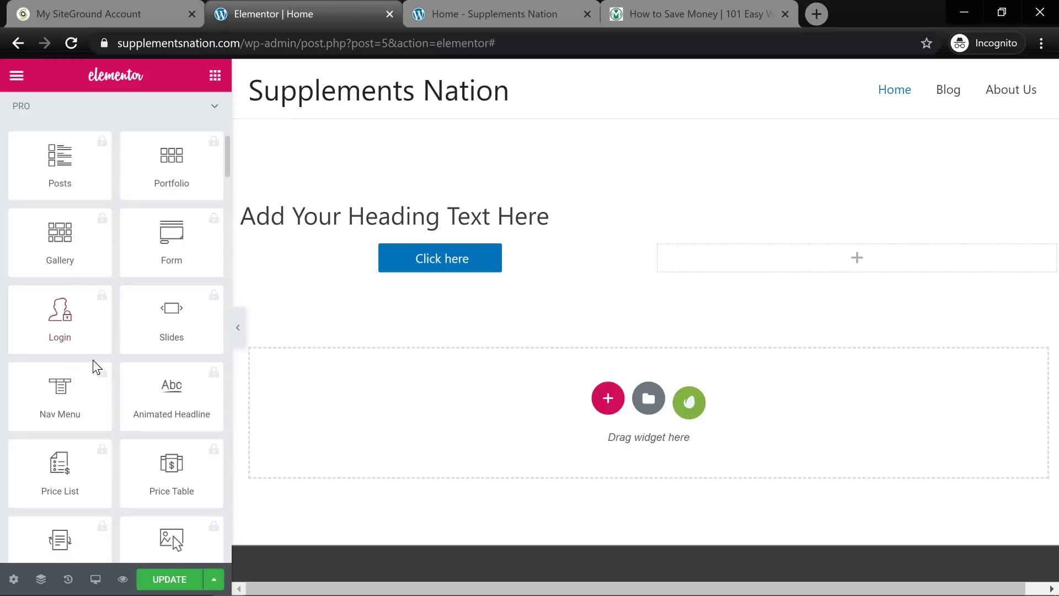
scroll(93, 390, "down", 4)
scroll(88, 390, "down", 5)
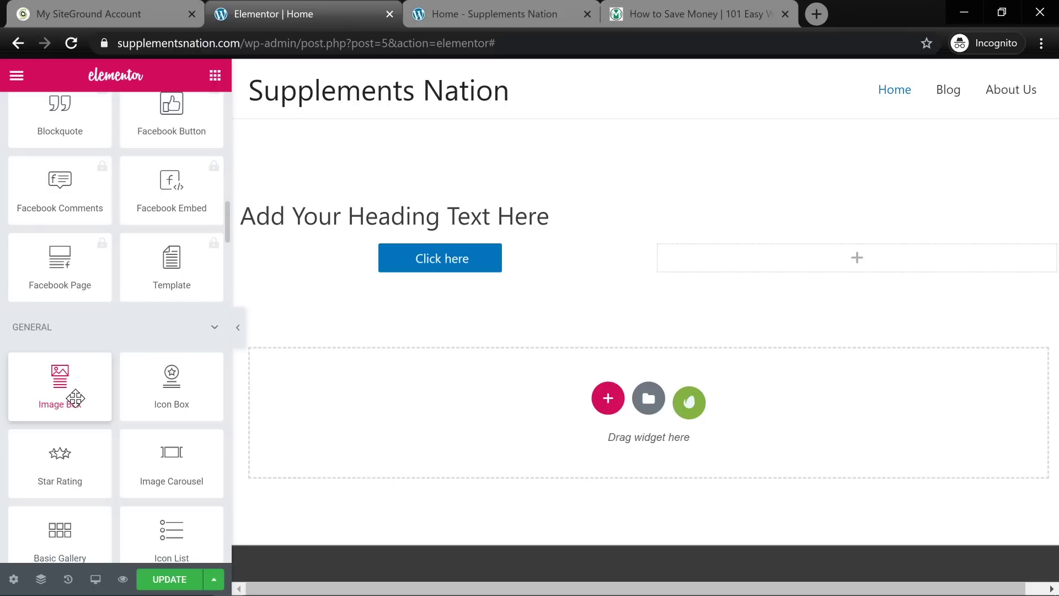
scroll(115, 351, "down", 4)
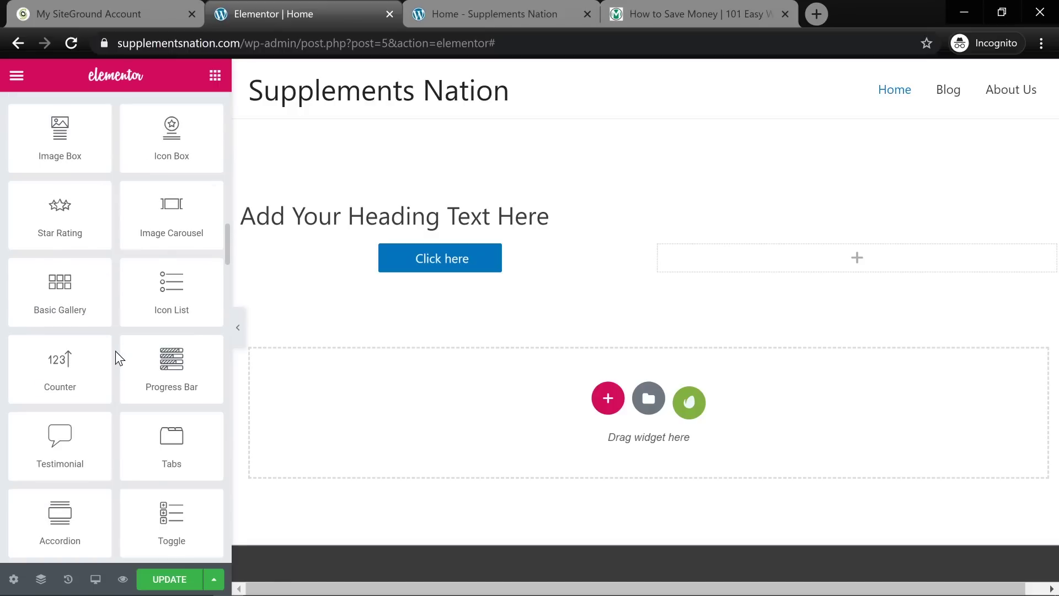
scroll(67, 361, "down", 20)
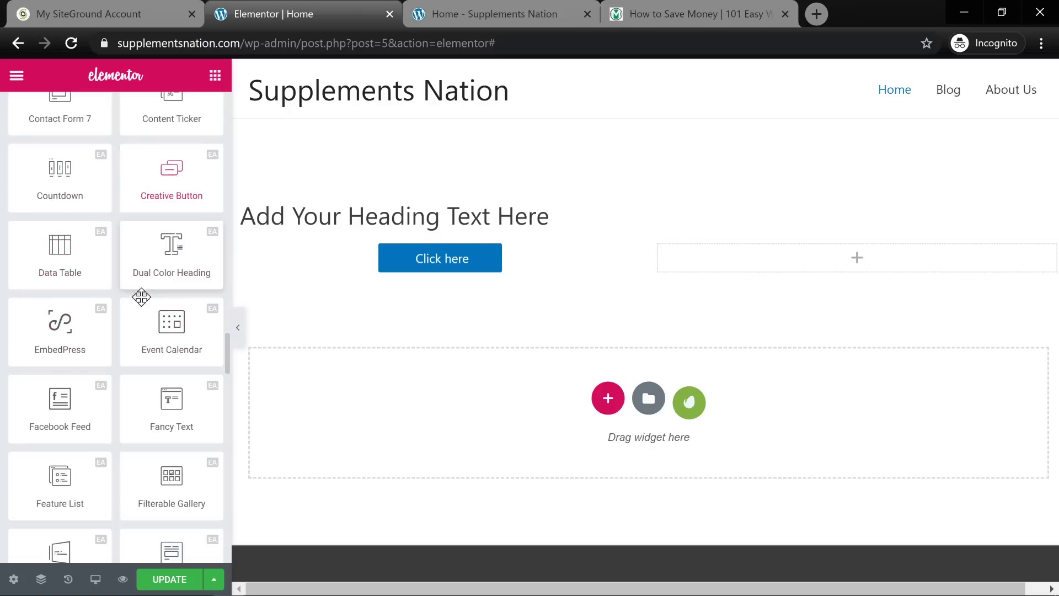
scroll(144, 330, "down", 10)
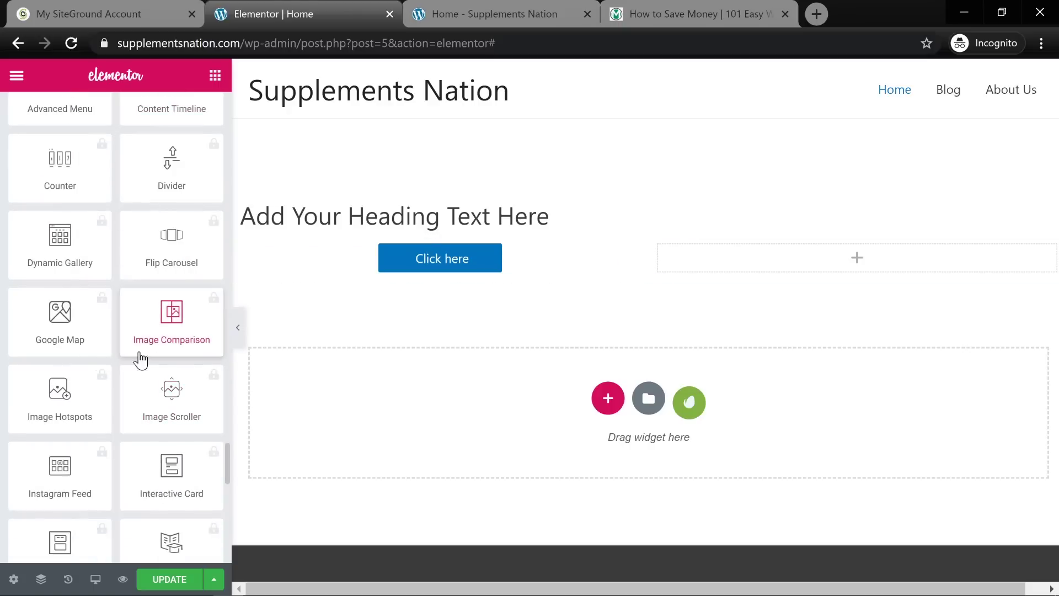
scroll(119, 337, "up", 15)
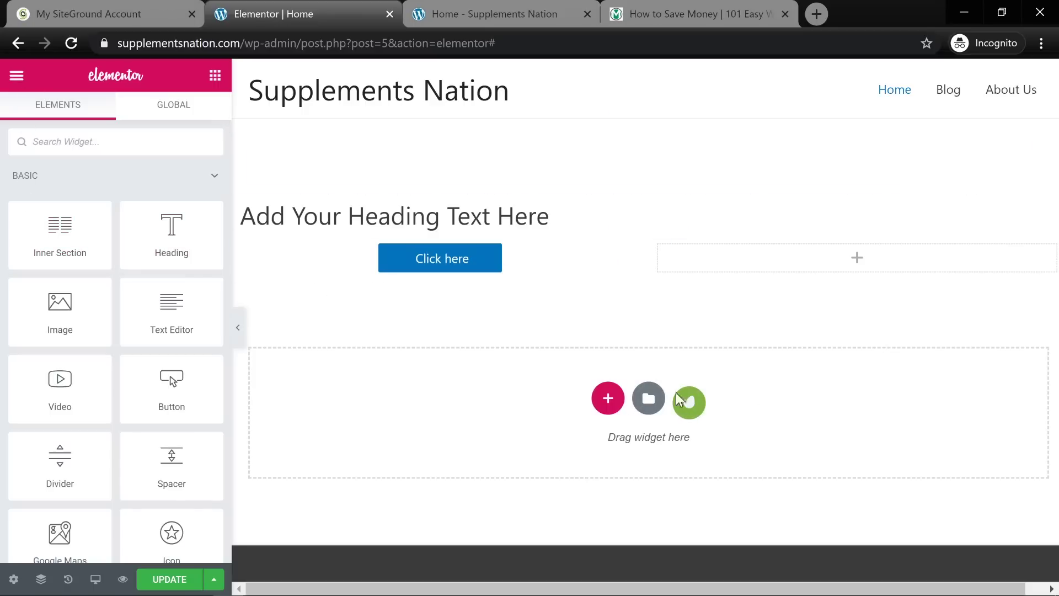
- Insert the first Real Estate Agent > Home page from the saved templates, importing its document settings too
left_click(646, 407)
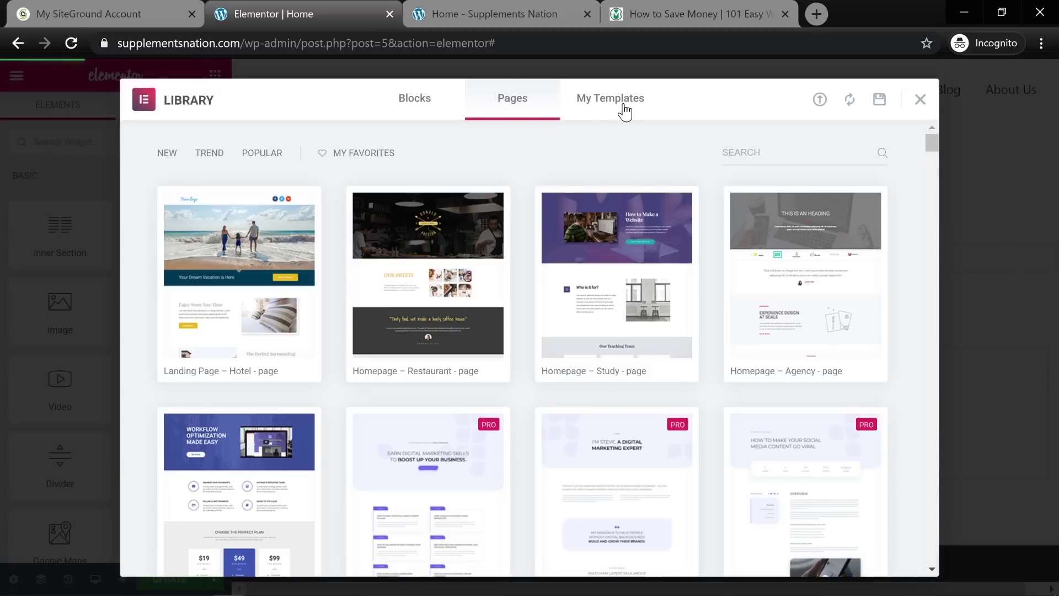
left_click(625, 110)
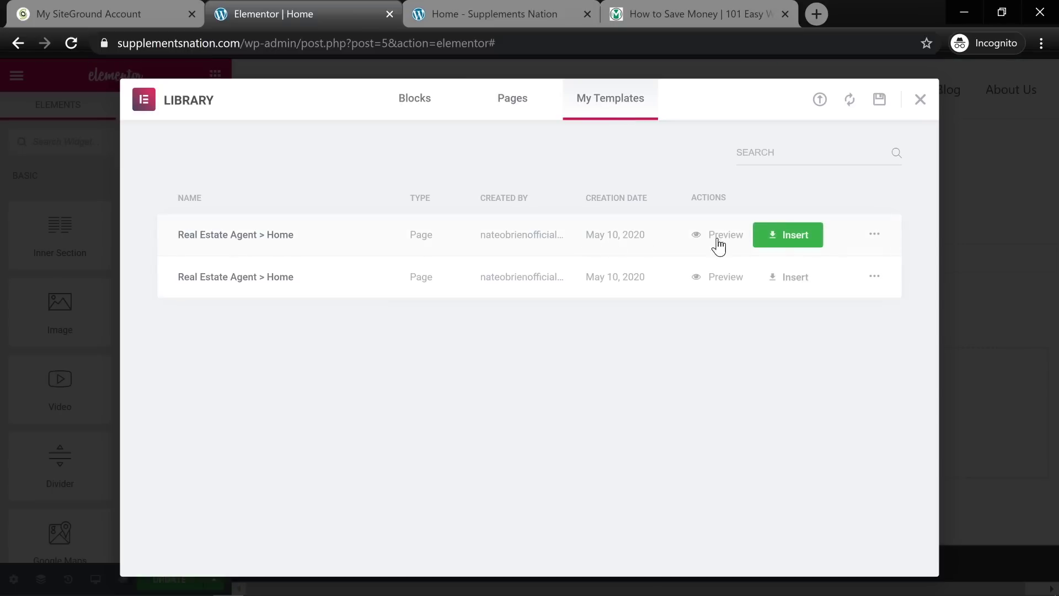
left_click(783, 239)
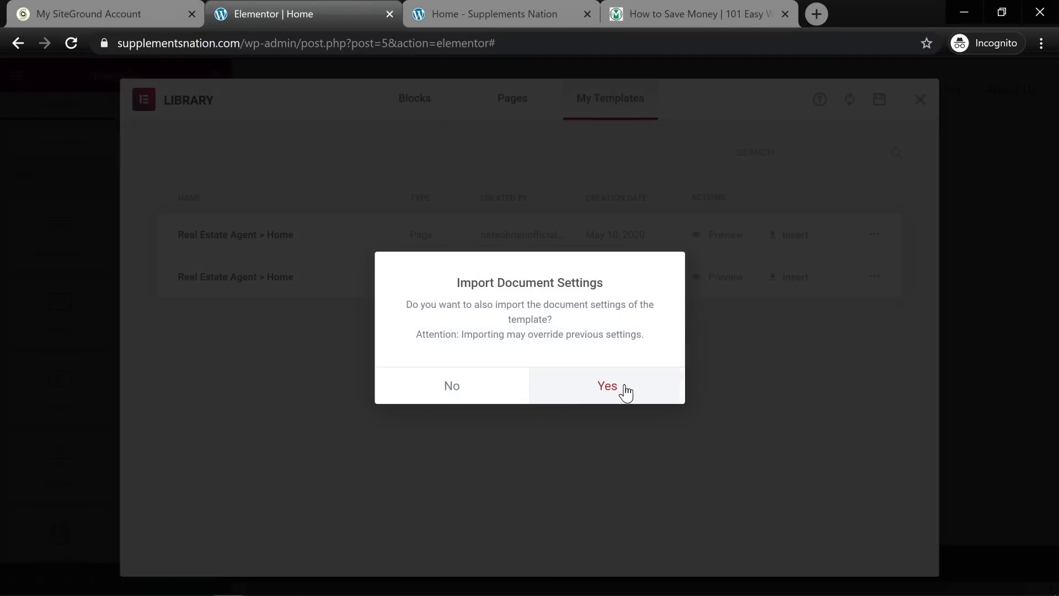
left_click(623, 391)
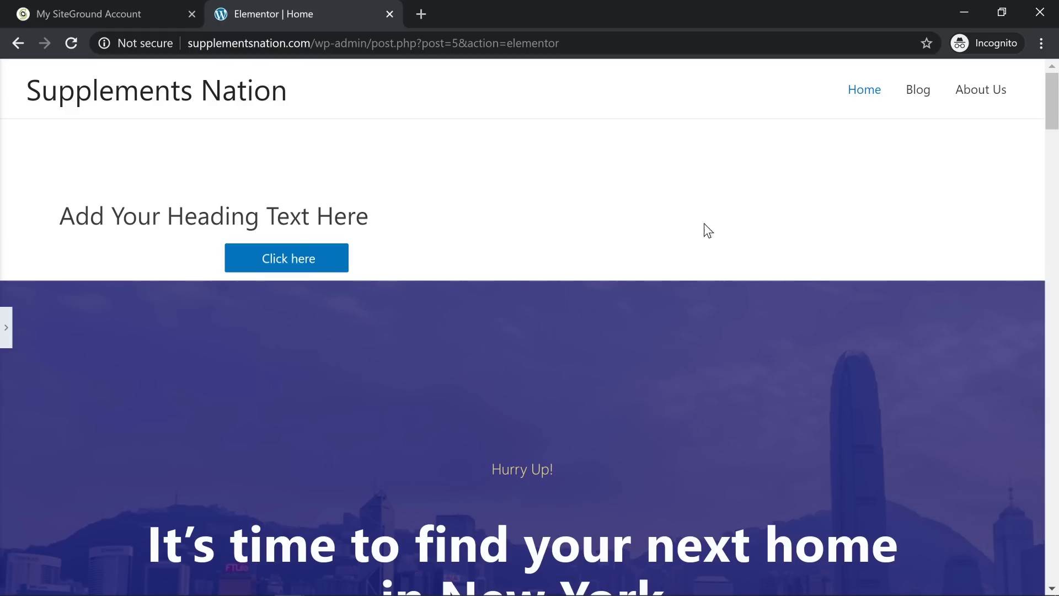
- Look through the inserted template's hero, amenities and properties-for-sale sections in the editor
mouse_move(1053, 106)
left_mouse_down()
mouse_move(1054, 142)
mouse_move(1042, 113)
left_mouse_up()
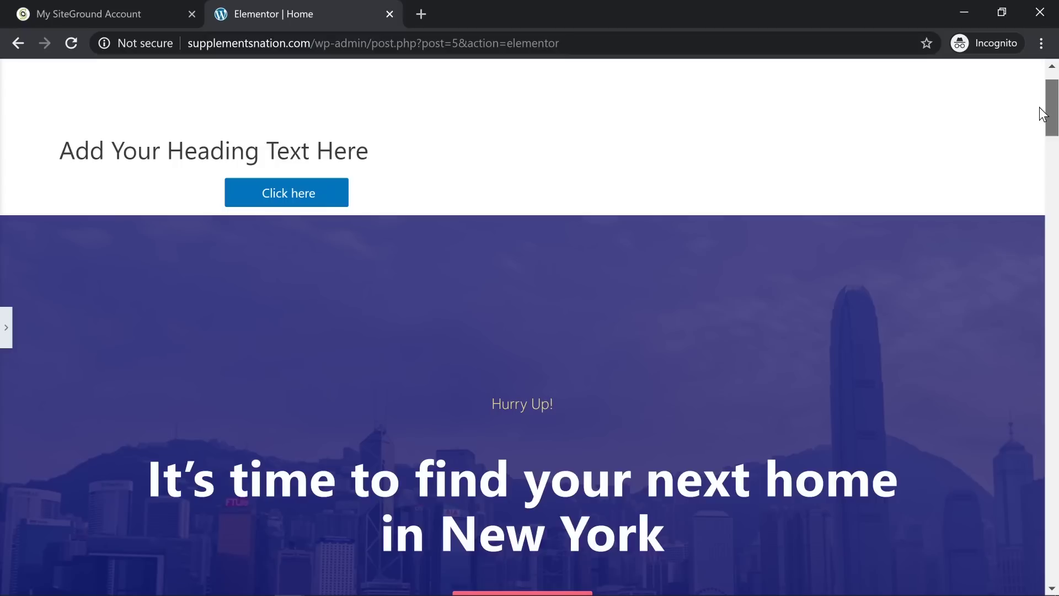
left_click_drag(1042, 113, 1037, 90)
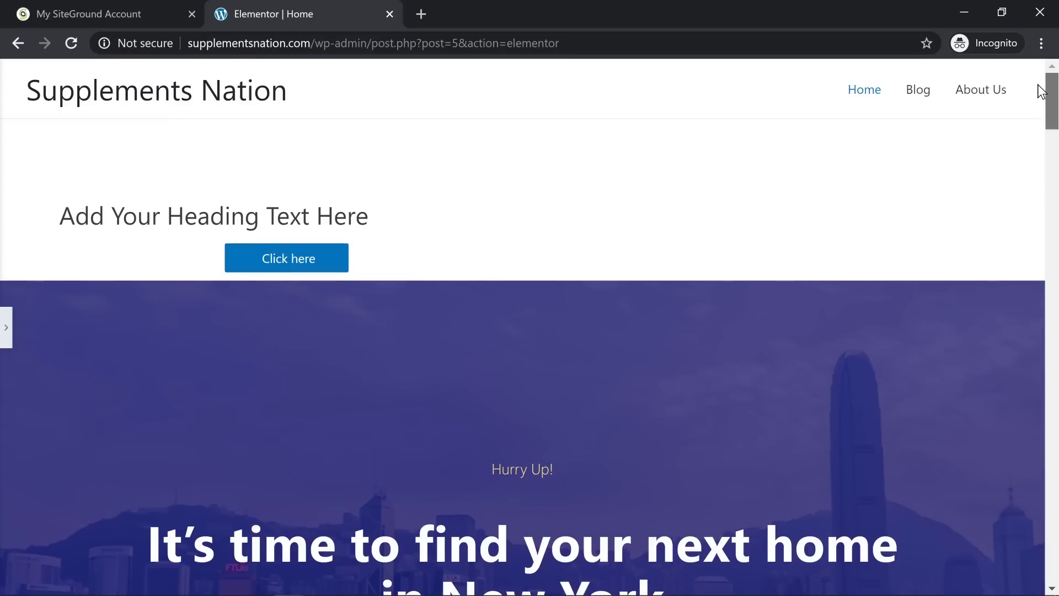
left_click(6, 329)
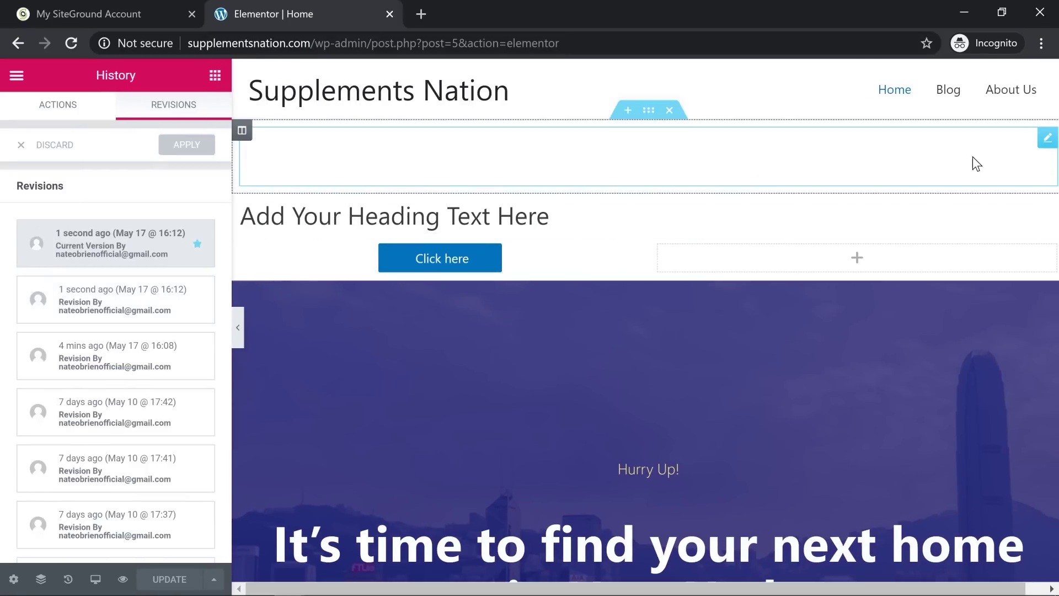
scroll(537, 333, "down", 6)
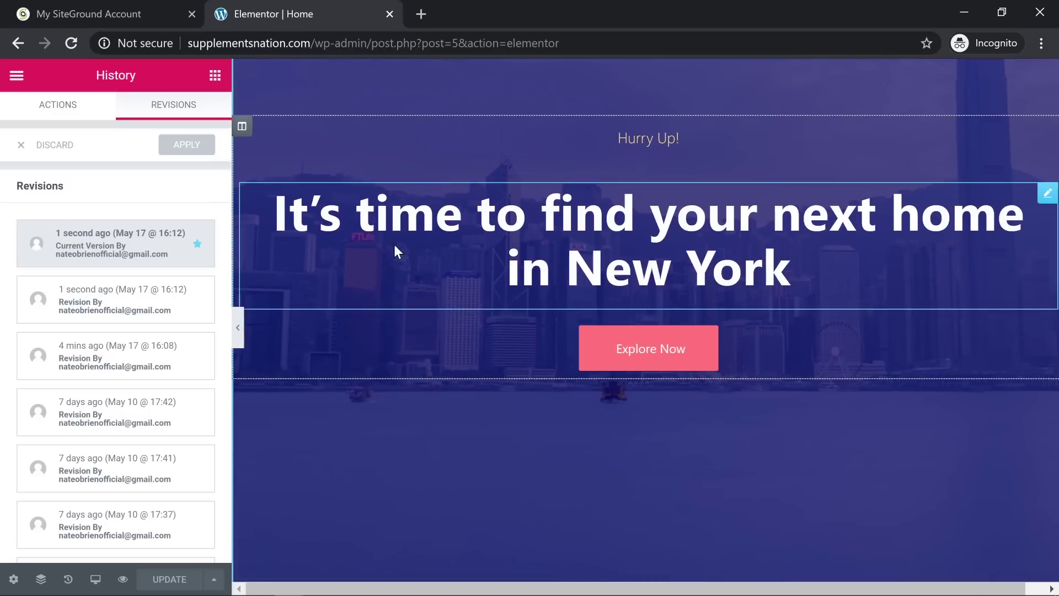
scroll(573, 268, "down", 9)
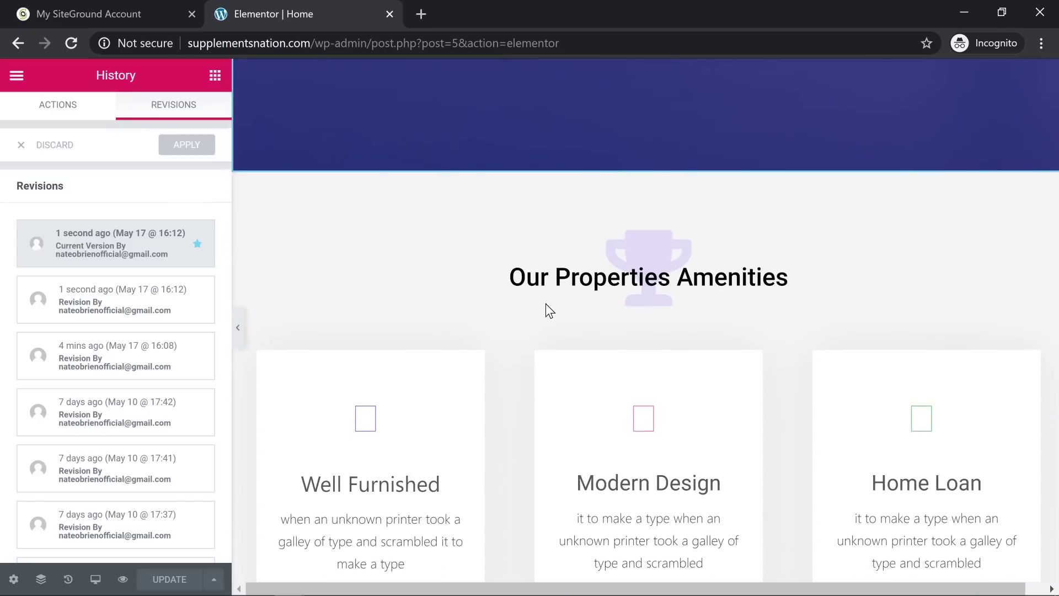
scroll(557, 279, "down", 6)
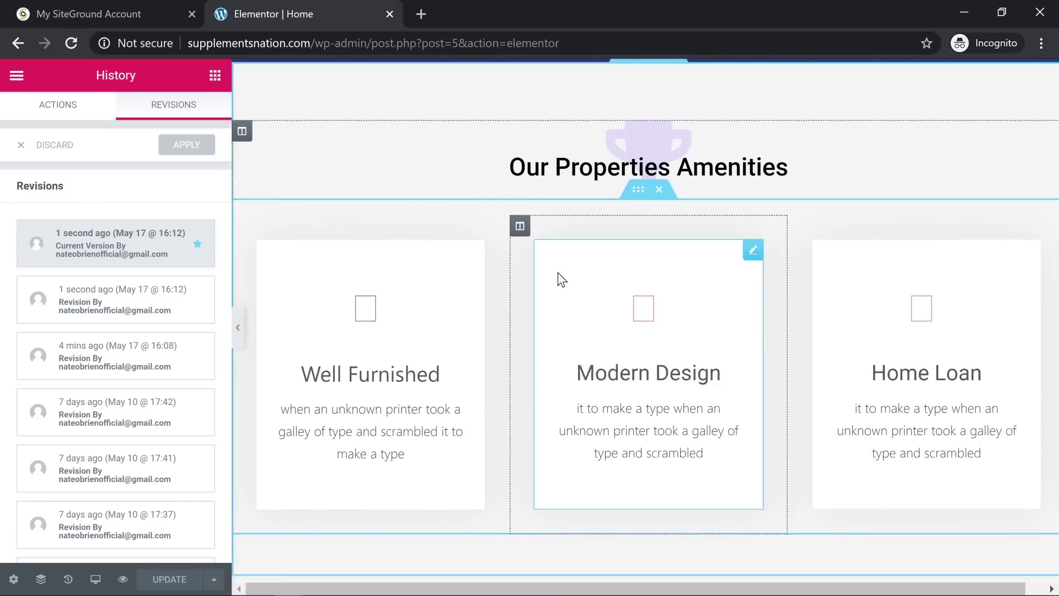
scroll(413, 348, "down", 5)
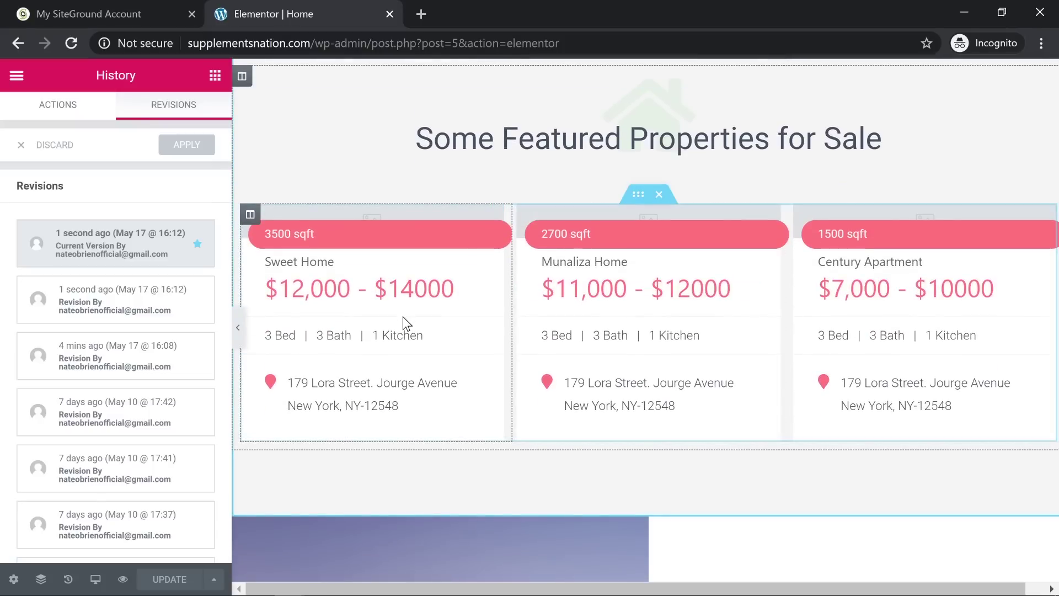
scroll(445, 385, "down", 8)
scroll(445, 386, "up", 8)
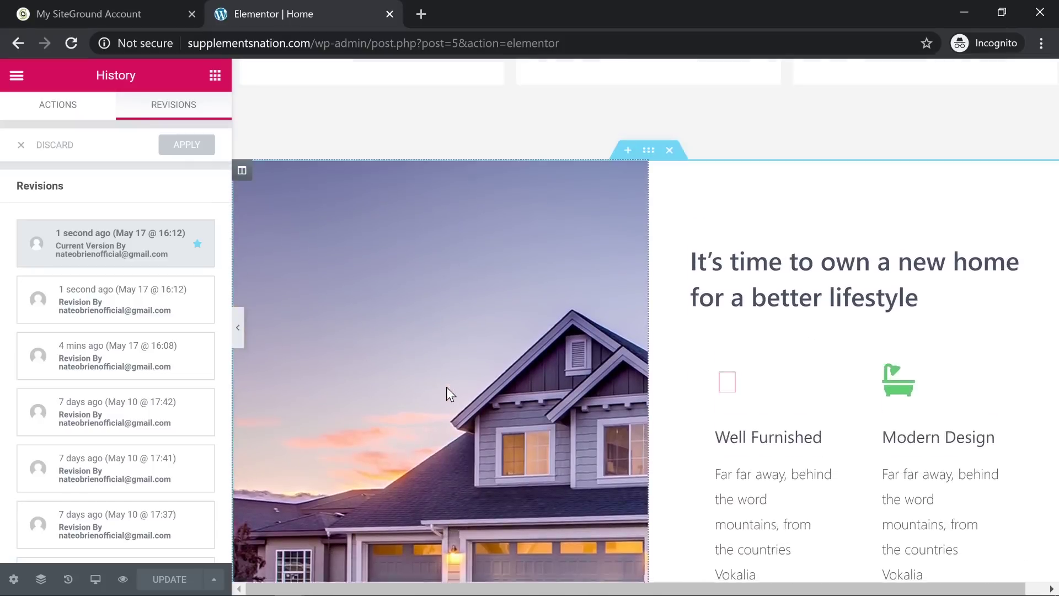
- Open the Sweet Home listing's price heading for editing
left_click(386, 288)
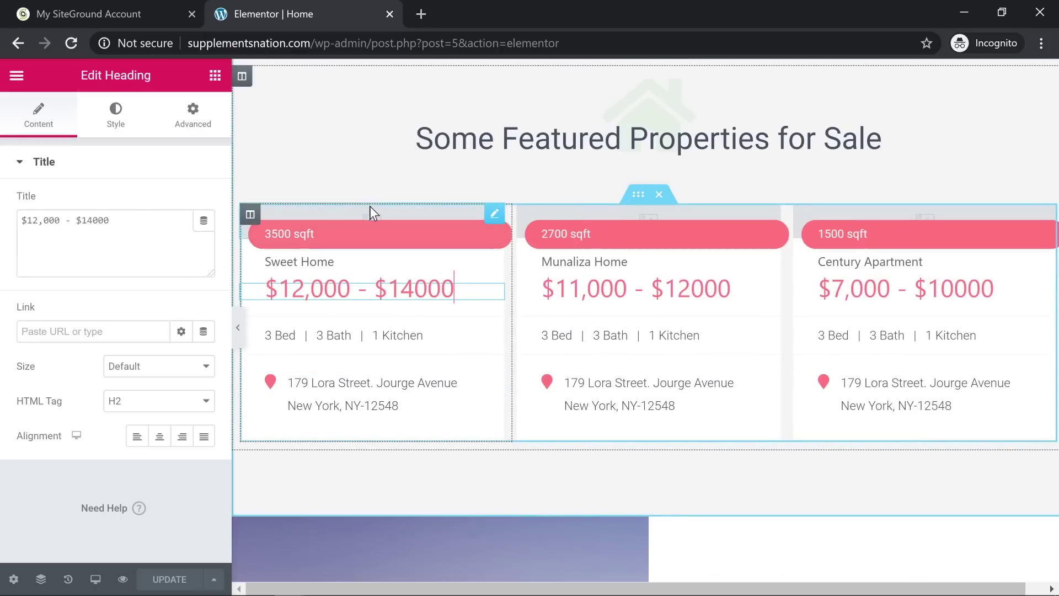
left_click(454, 288)
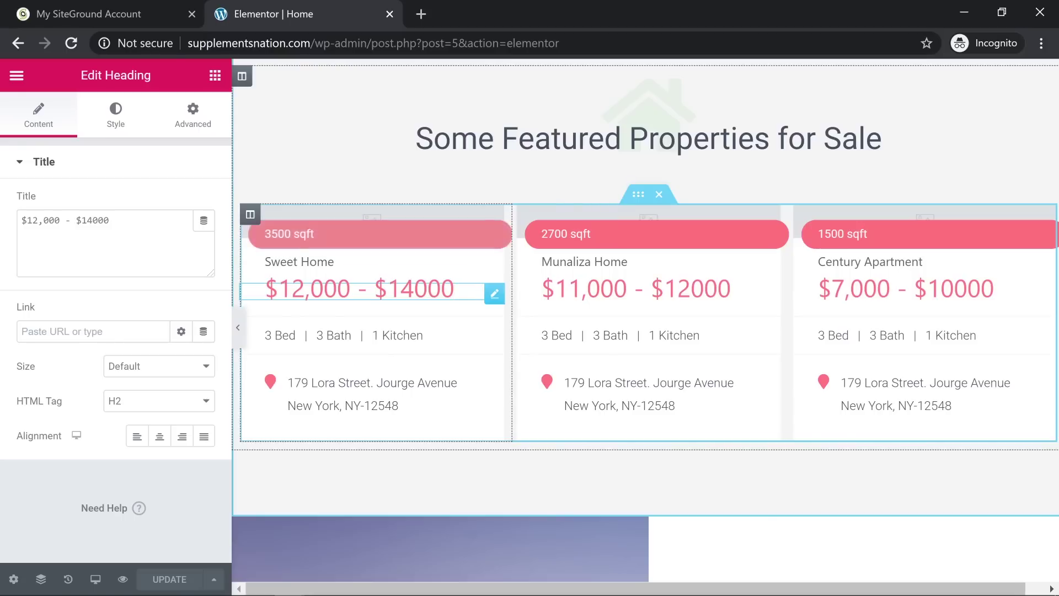
- Review the home lifestyle, properties-for-rent and statistics sections at full page width, and return to the page's beginning
scroll(356, 402, "down", 9)
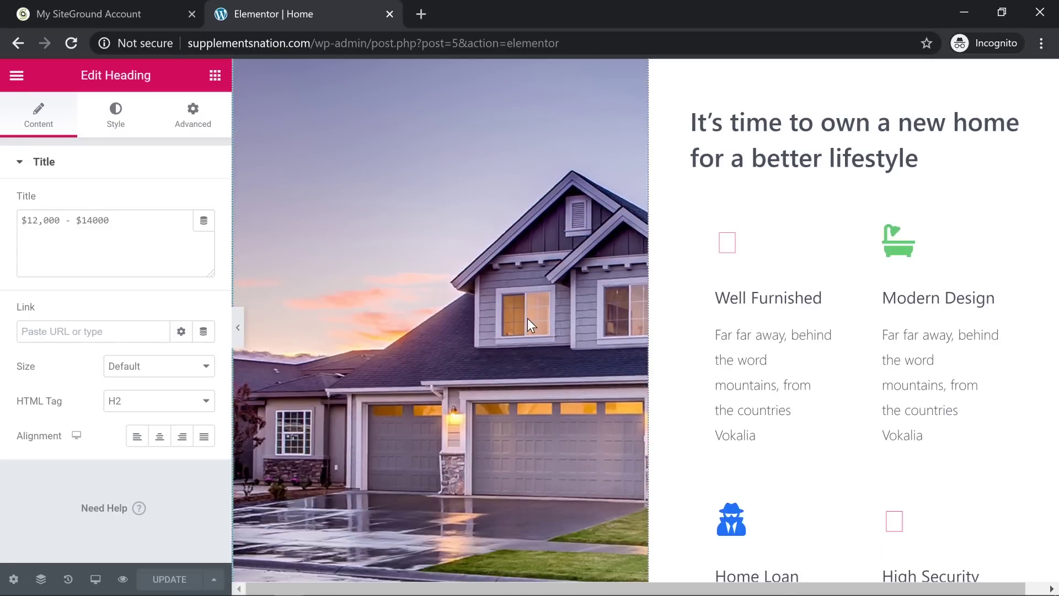
left_click(238, 329)
scroll(798, 199, "up", 2)
scroll(762, 264, "down", 2)
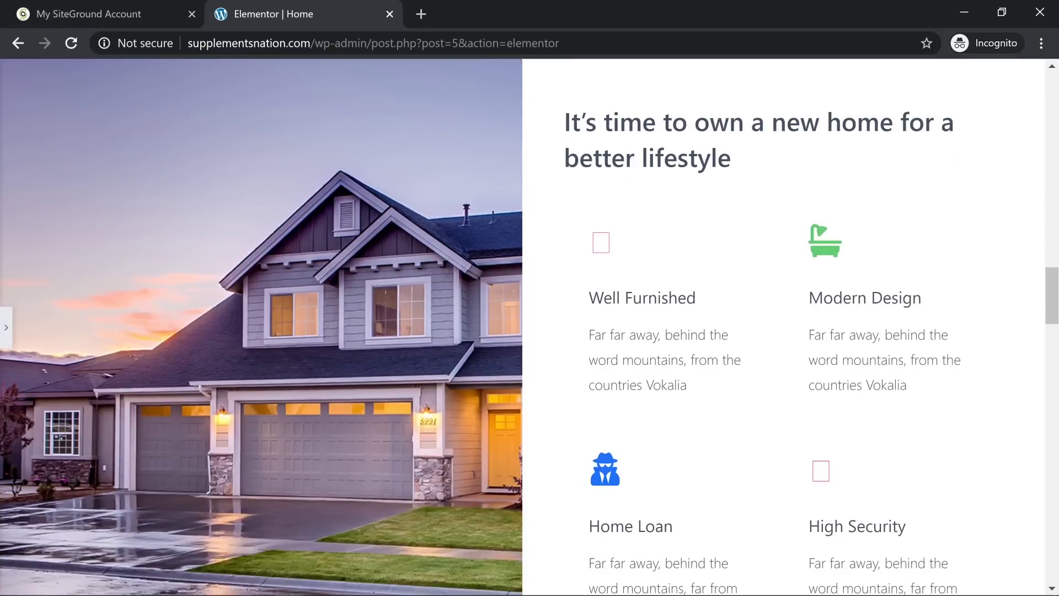
scroll(803, 402, "down", 10)
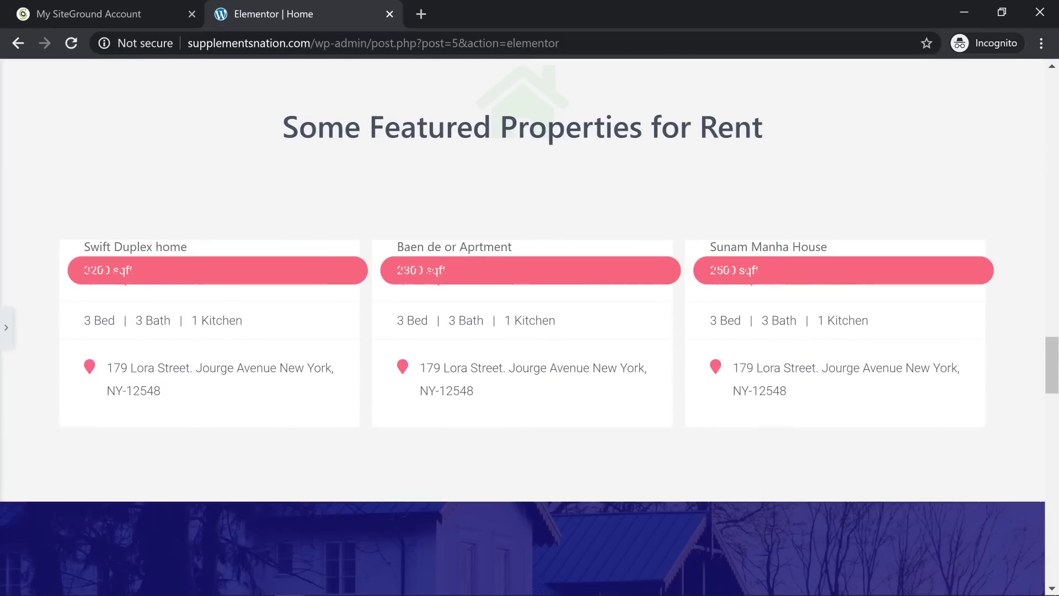
left_click_drag(277, 127, 630, 146)
scroll(879, 380, "down", 8)
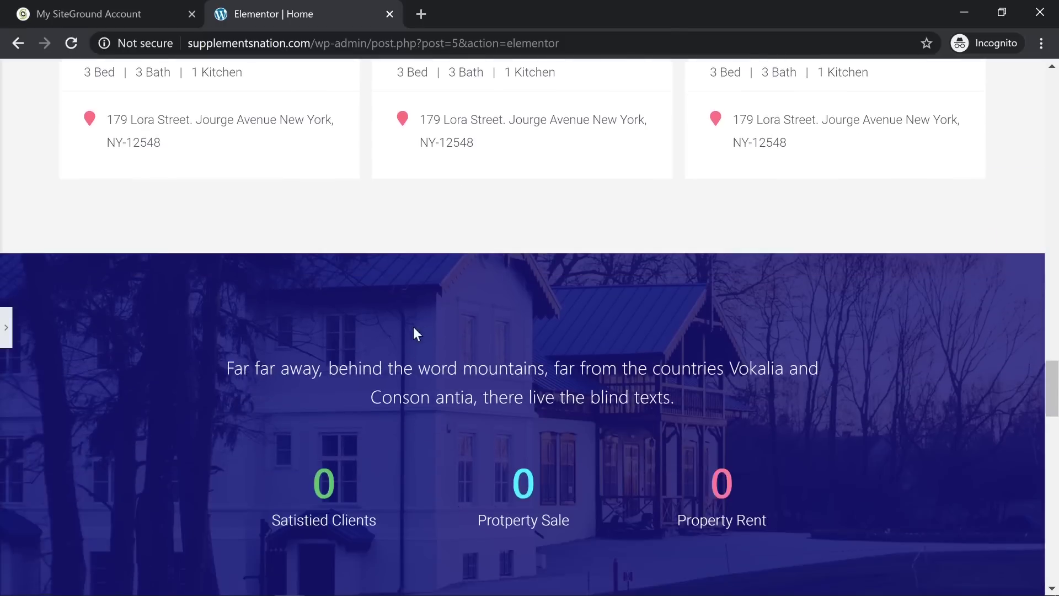
scroll(412, 267, "up", 3)
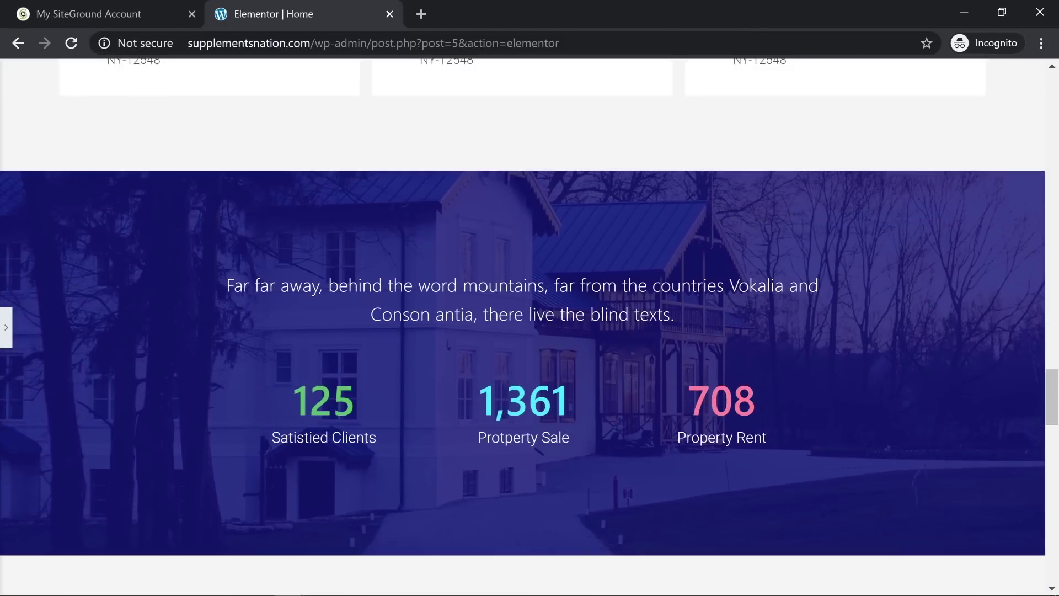
scroll(213, 343, "up", 20)
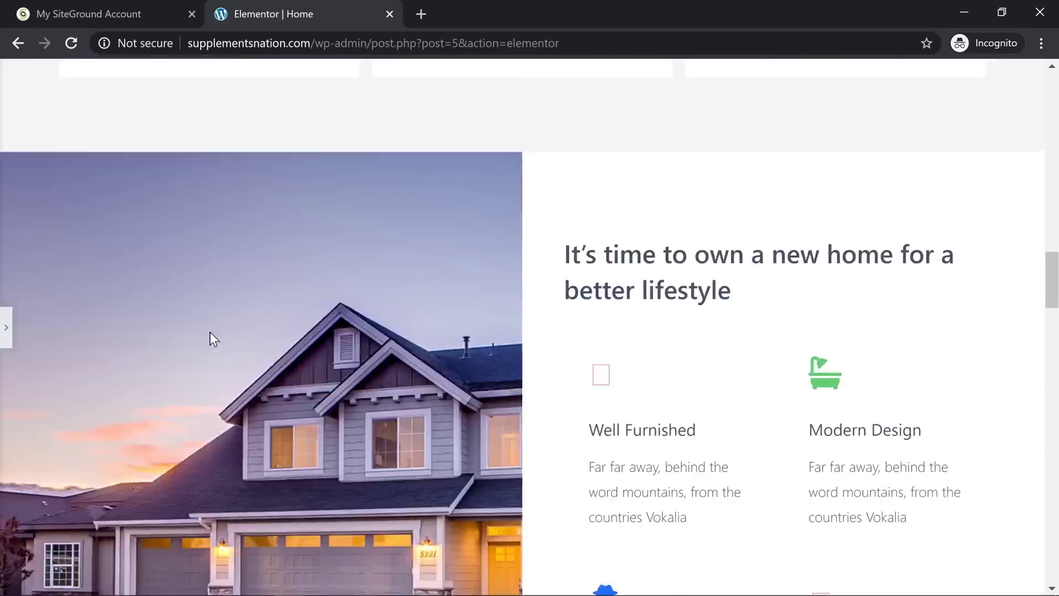
scroll(221, 330, "down", 2)
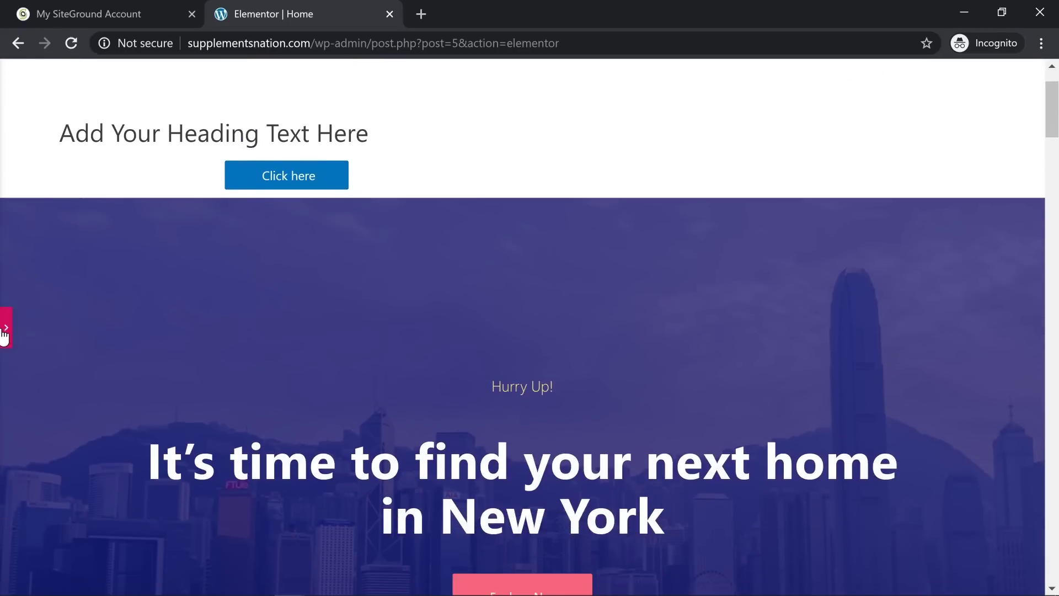
- Delete the placeholder heading section and the blank section above it, beneath the site header
left_click(6, 328)
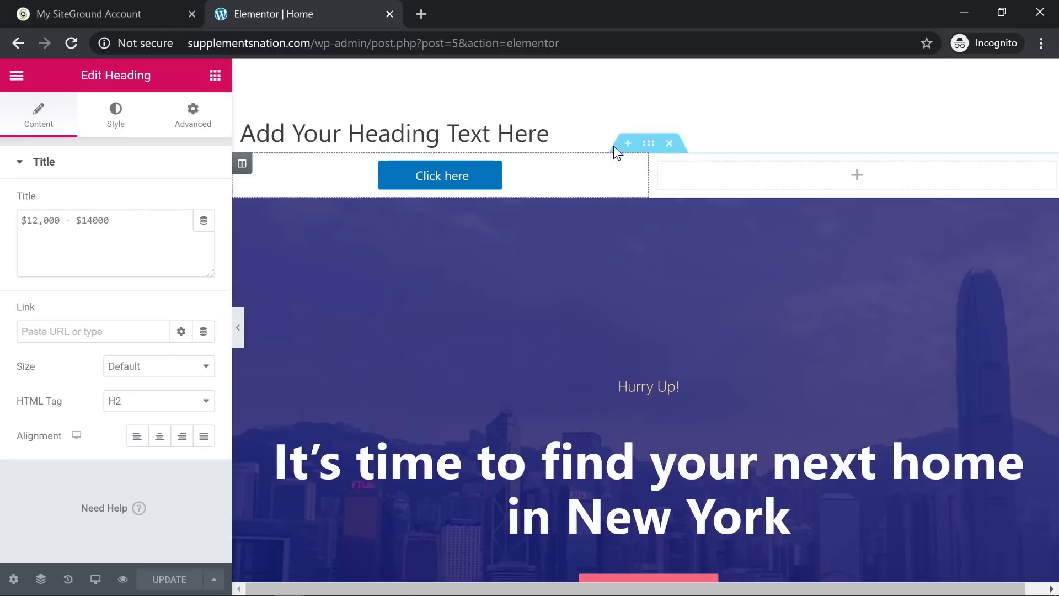
scroll(634, 160, "up", 2)
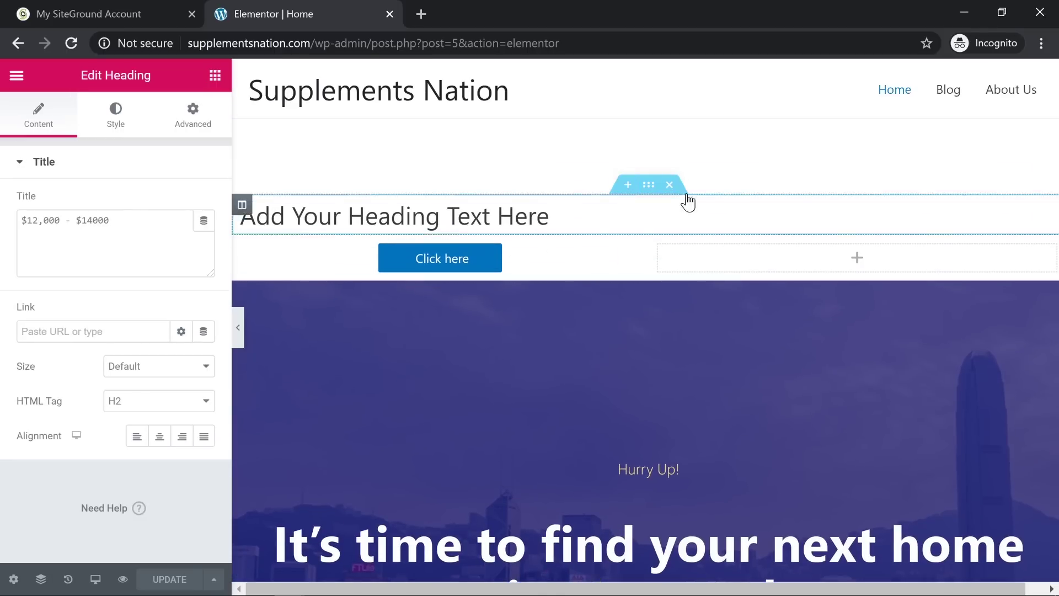
left_click(670, 183)
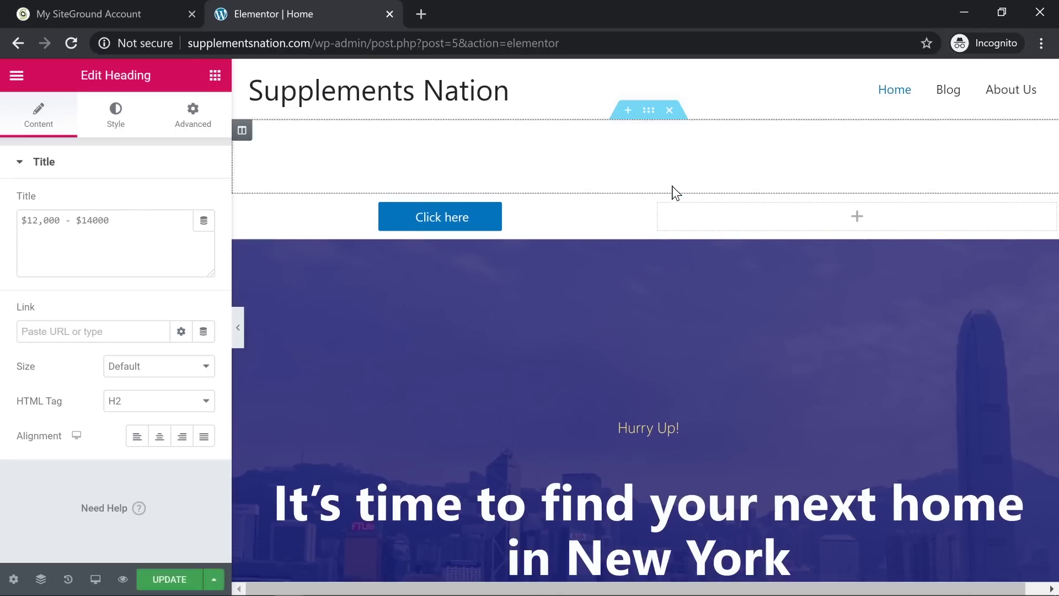
left_click(671, 113)
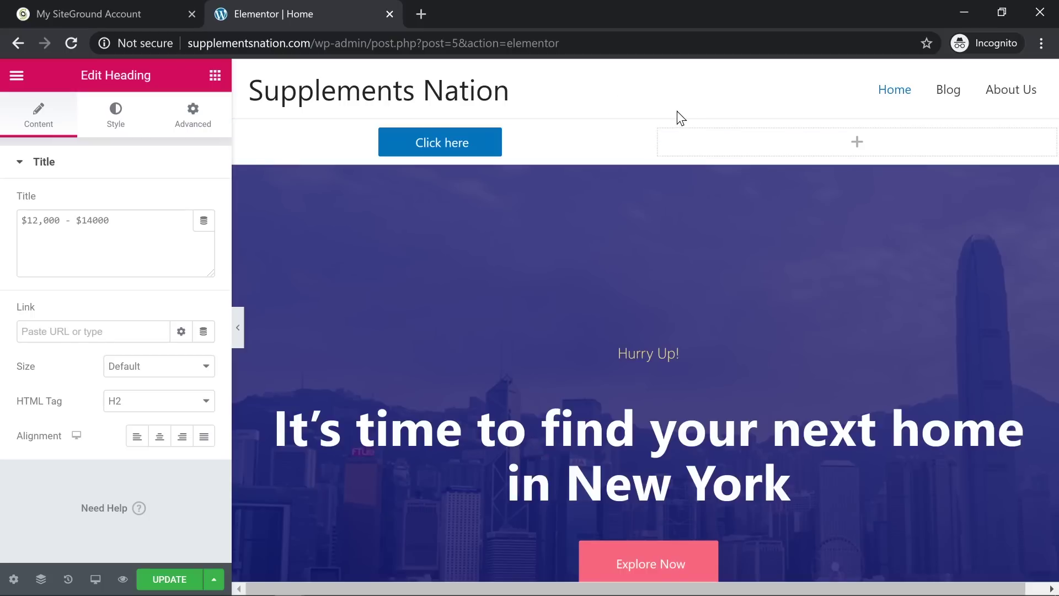
- Delete the leftover section containing the "Click here" button above the hero
left_click(672, 111)
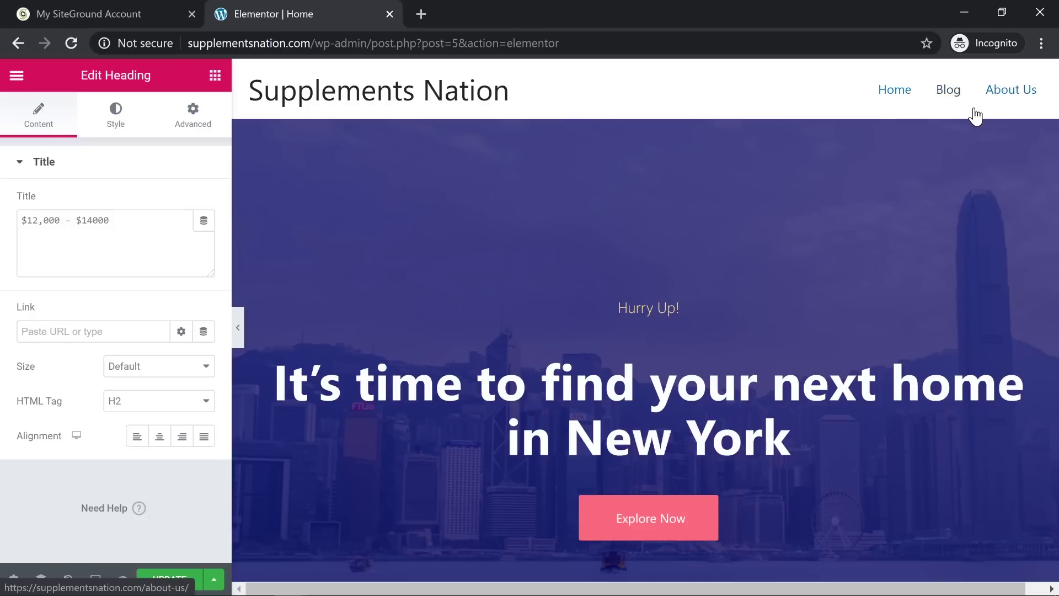
- Replace the hero heading text with "Which Supplement is Best for You?"
scroll(606, 264, "down", 2)
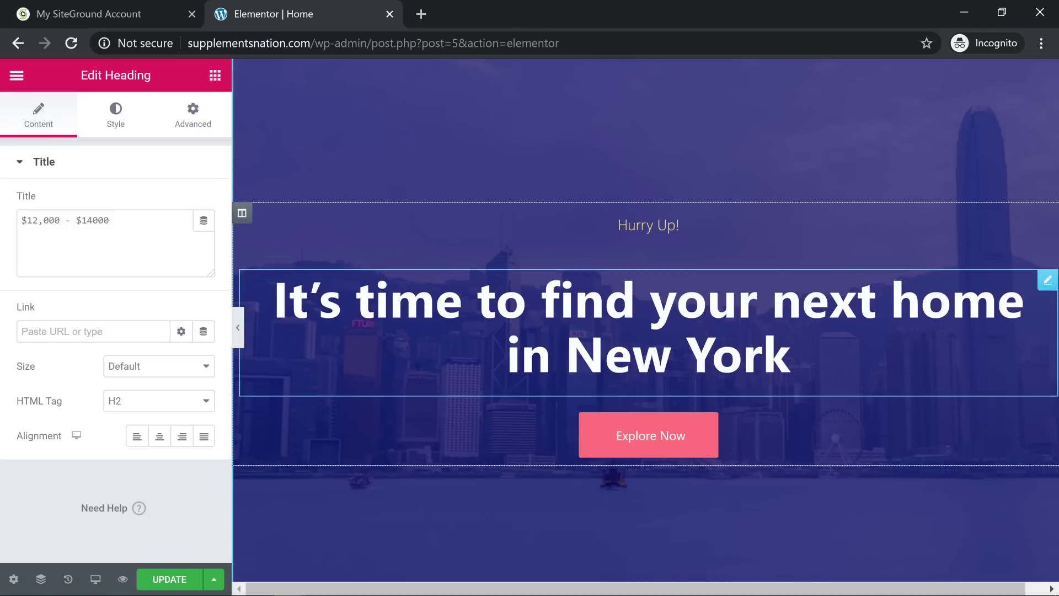
left_click(798, 353)
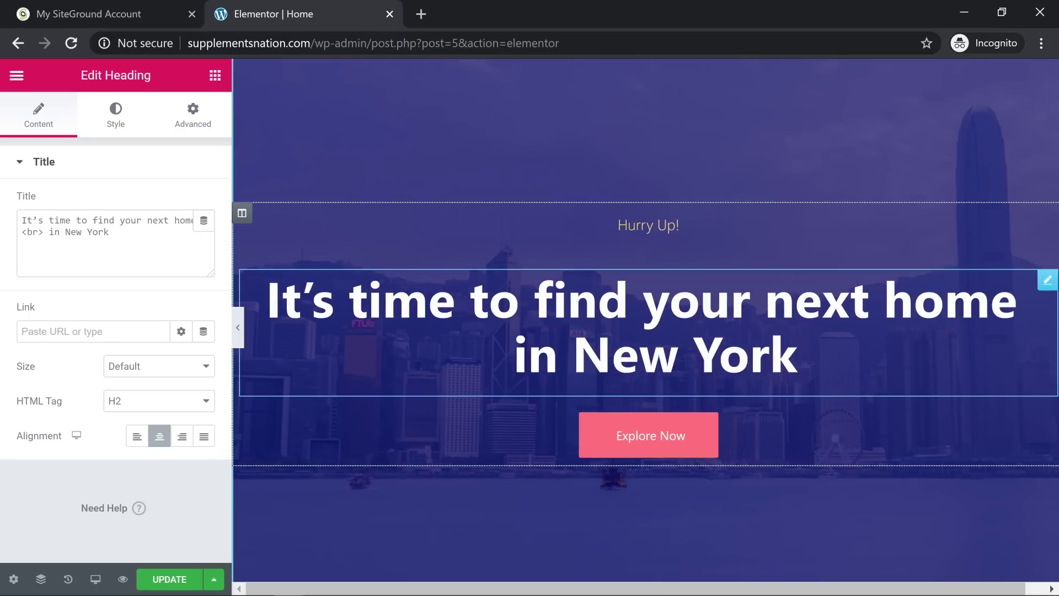
left_click_drag(798, 353, 239, 324)
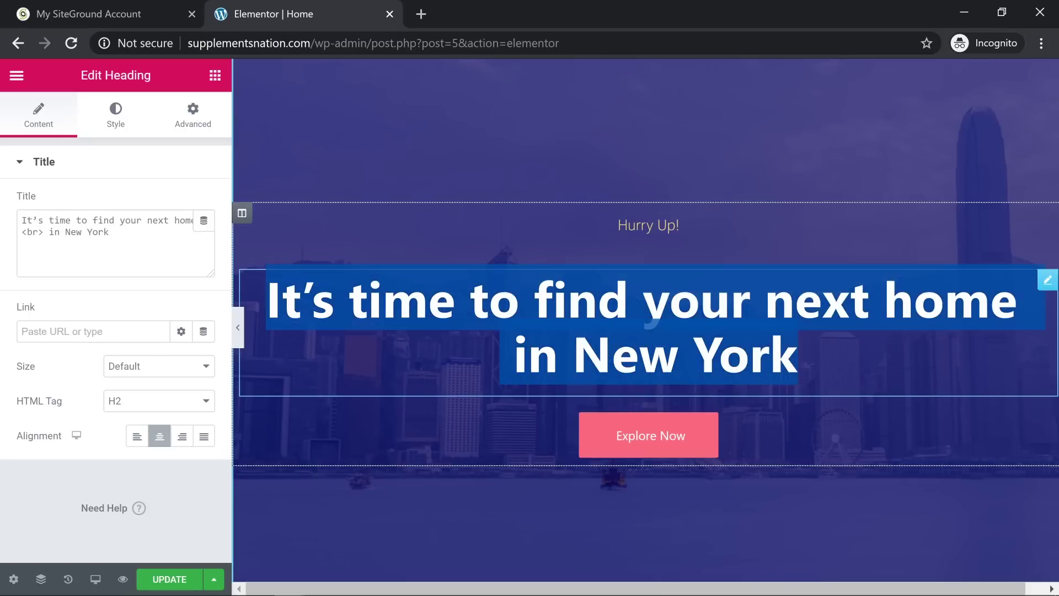
key("BackSpace")
type("Suppl")
key("BackSpace")
key("BackSpace")
key("BackSpace")
key("BackSpace")
key("BackSpace")
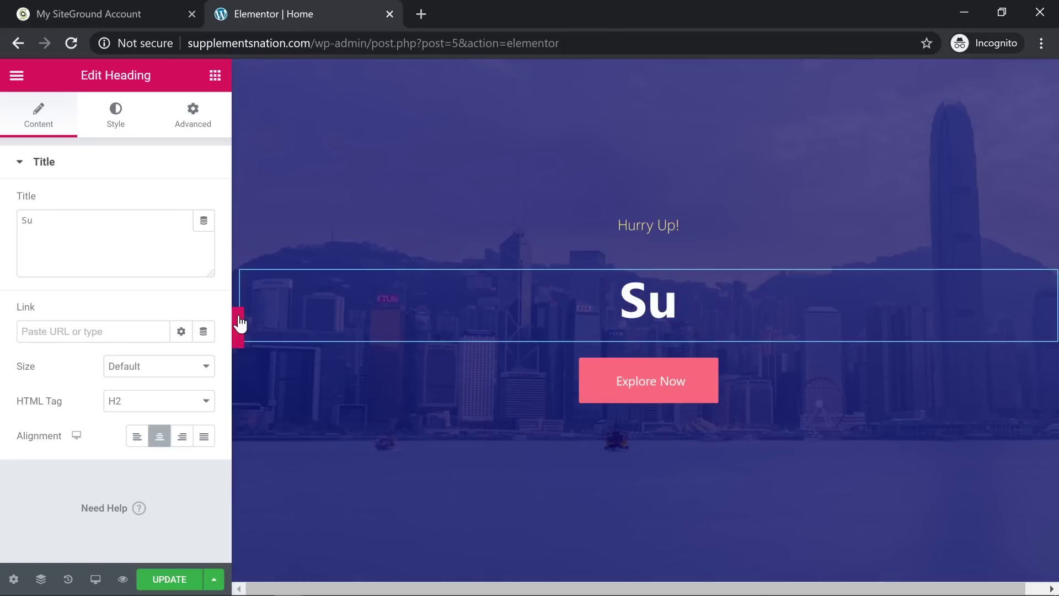
type("W")
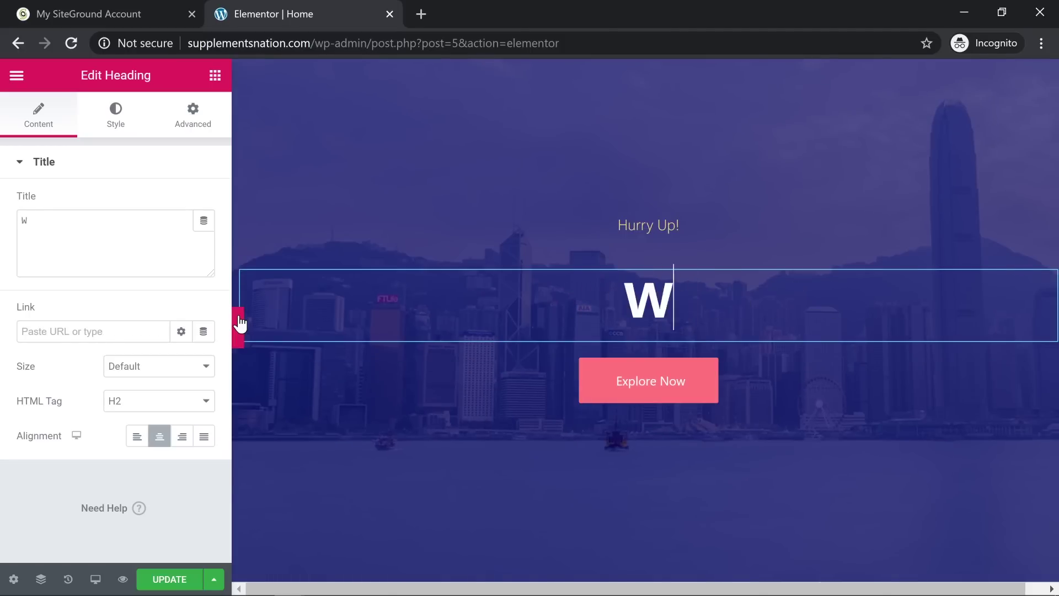
type("hich Su")
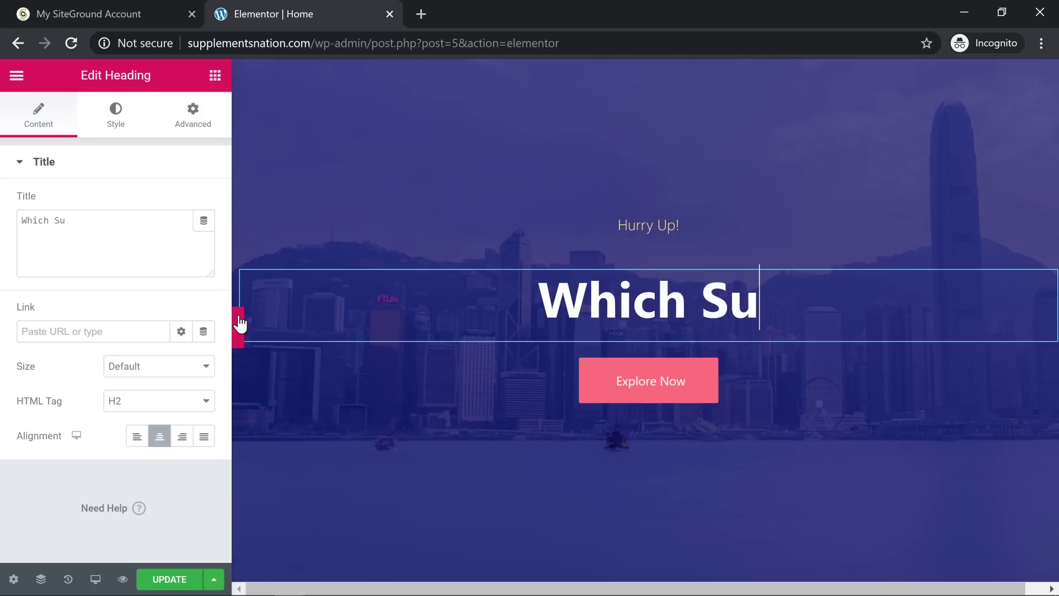
type("pplement")
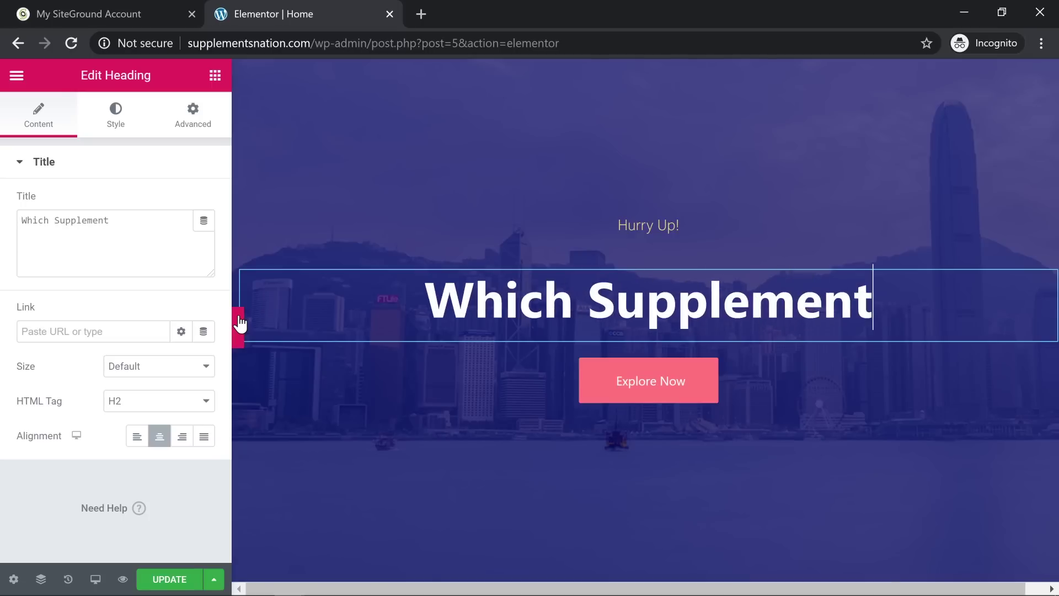
type(" is Best for YOu")
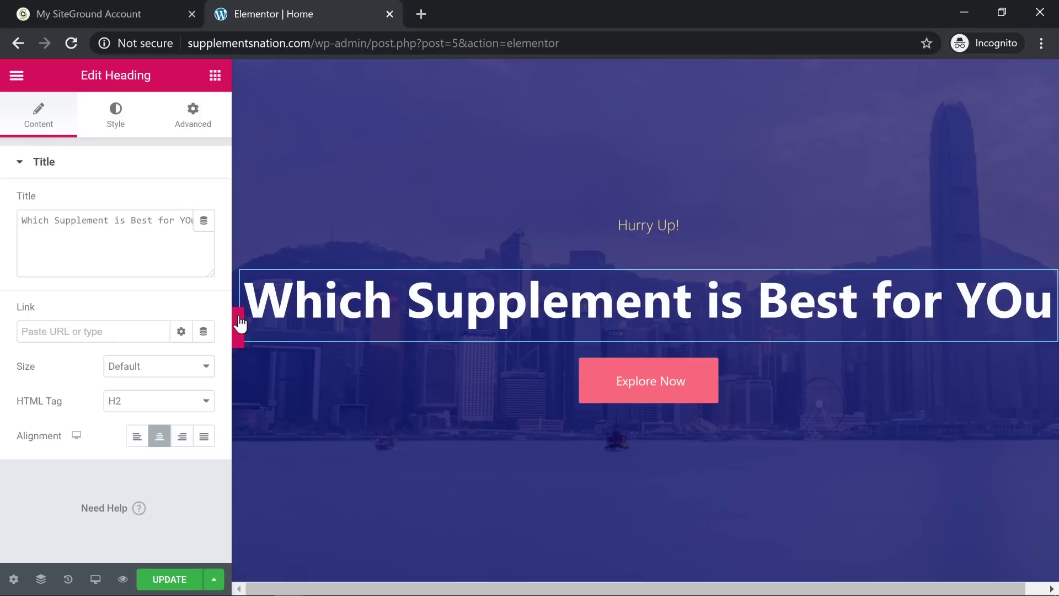
key("BackSpace")
key("BackSpace")
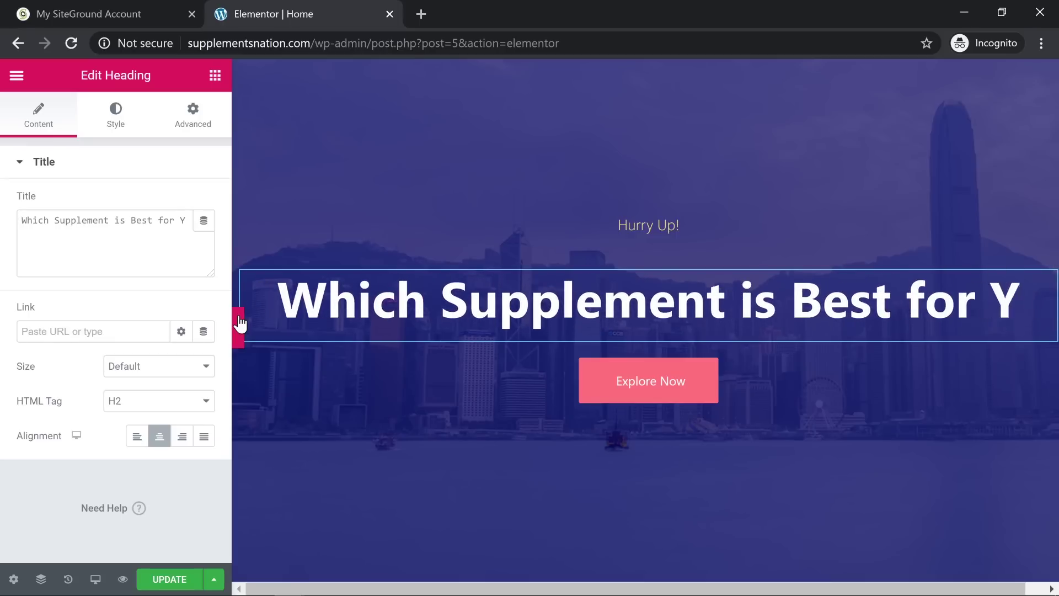
type("ou?")
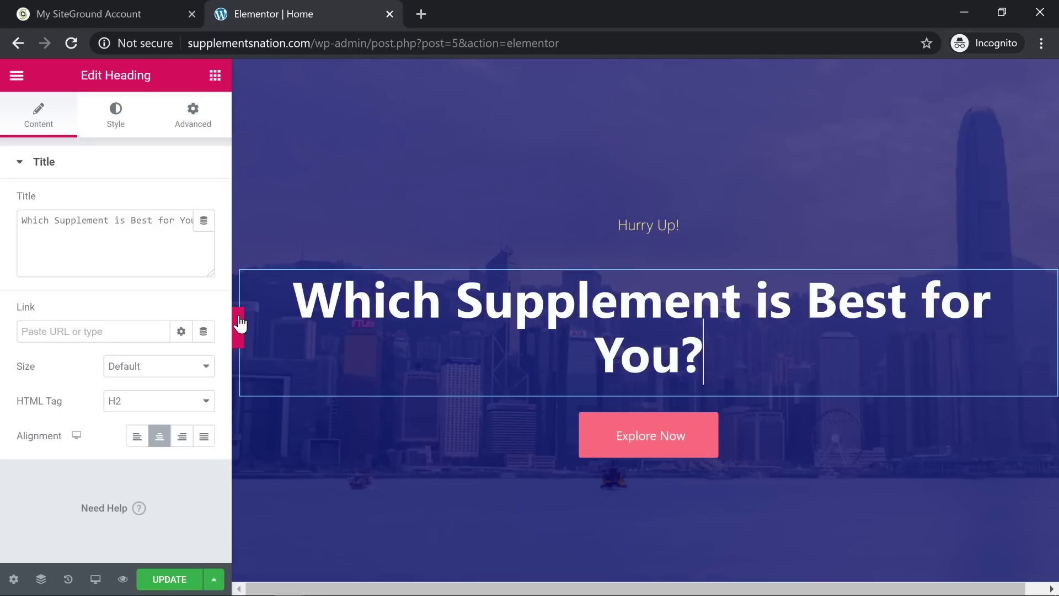
- Change the text of the hero's "Explore Now" button to "Learn More"
left_click(642, 439)
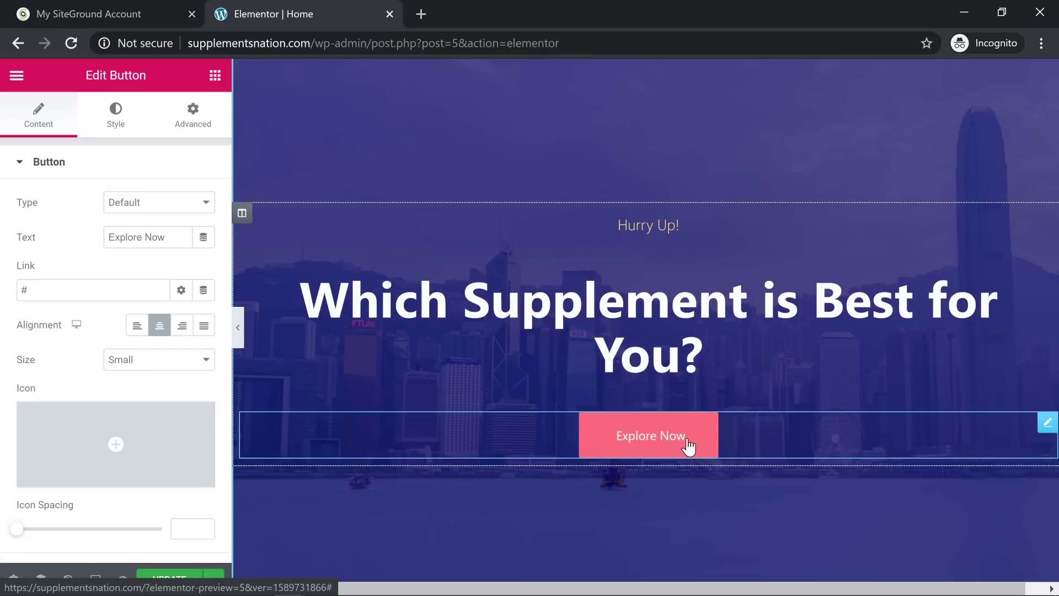
left_click_drag(166, 237, 115, 237)
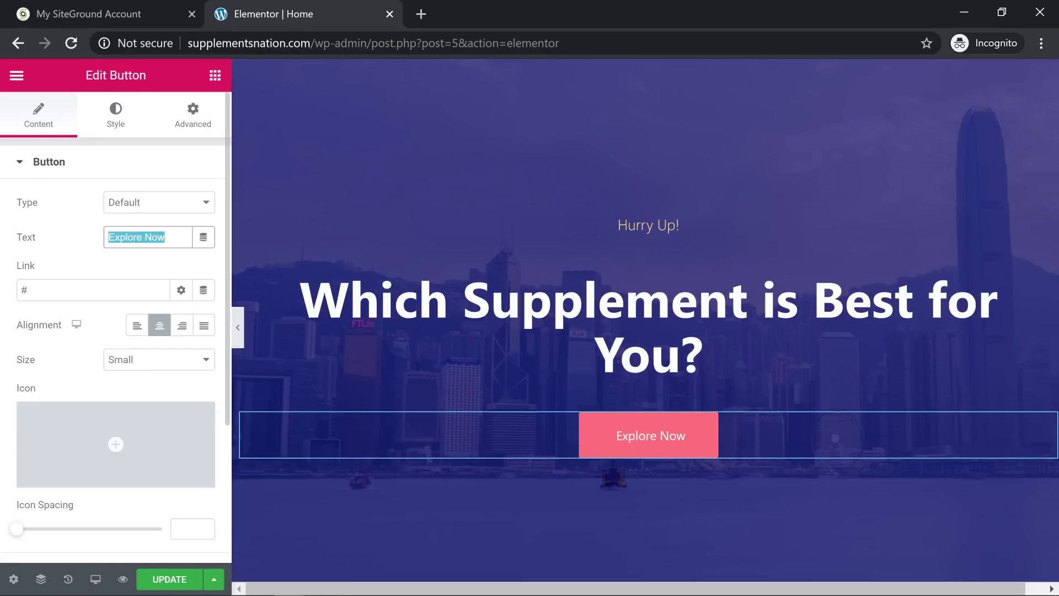
key("BackSpace")
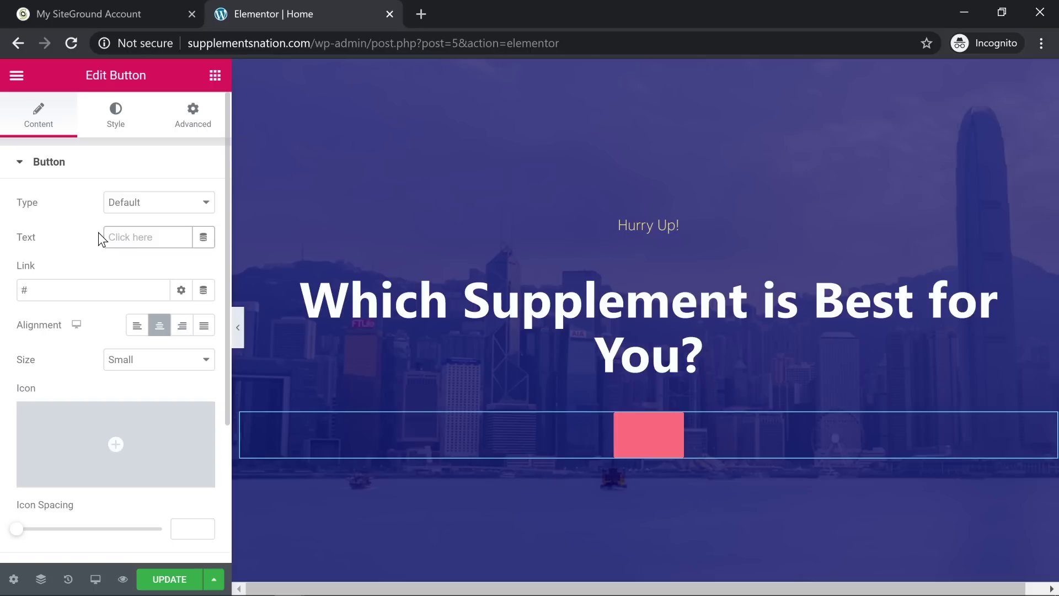
type("Learn More")
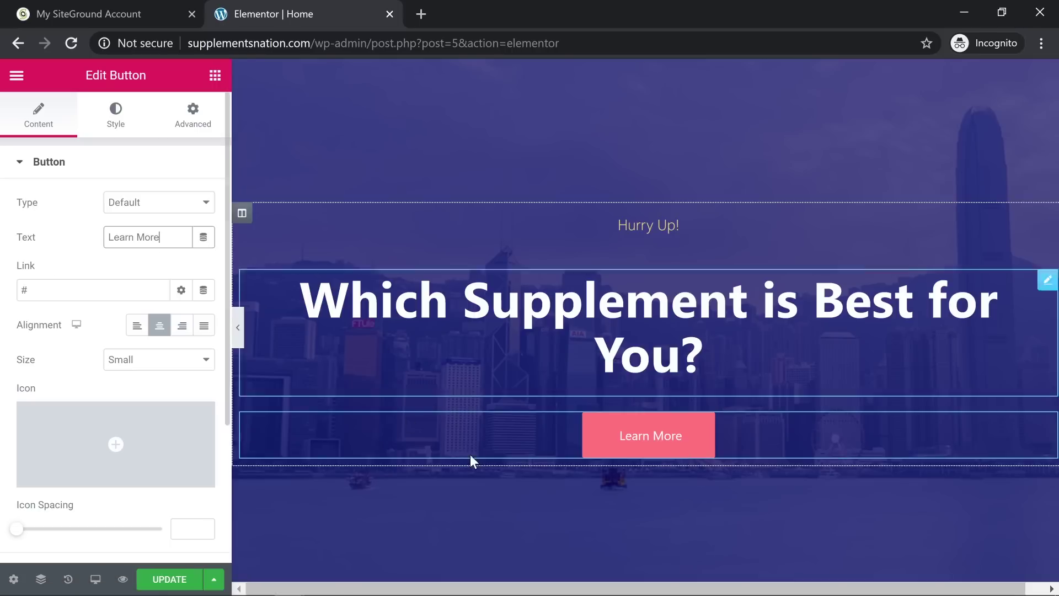
left_click(165, 237)
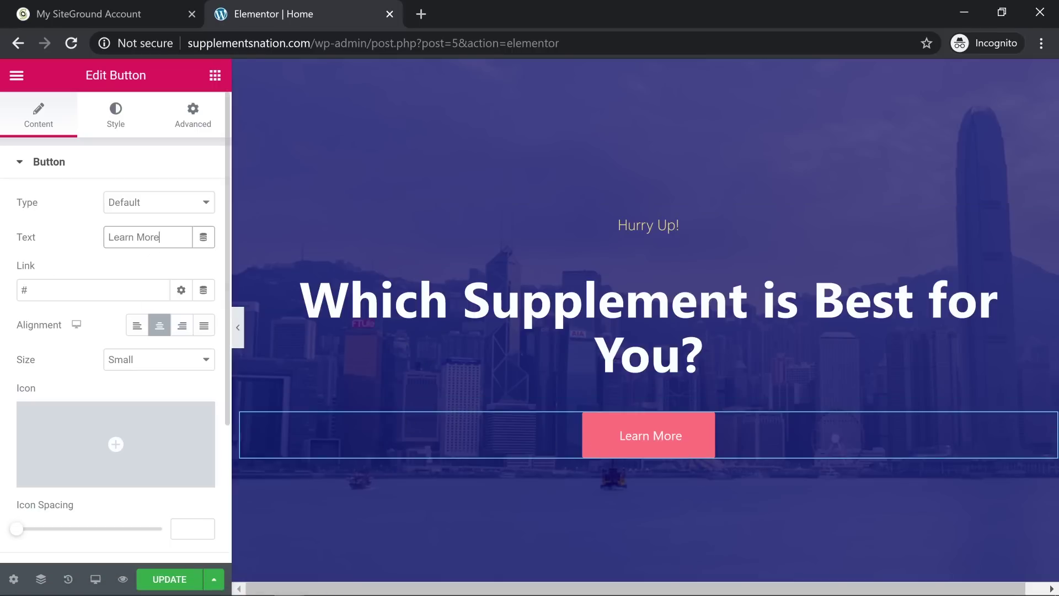
- Try left and justified alignment on the hero button and return it to center
left_click(93, 290)
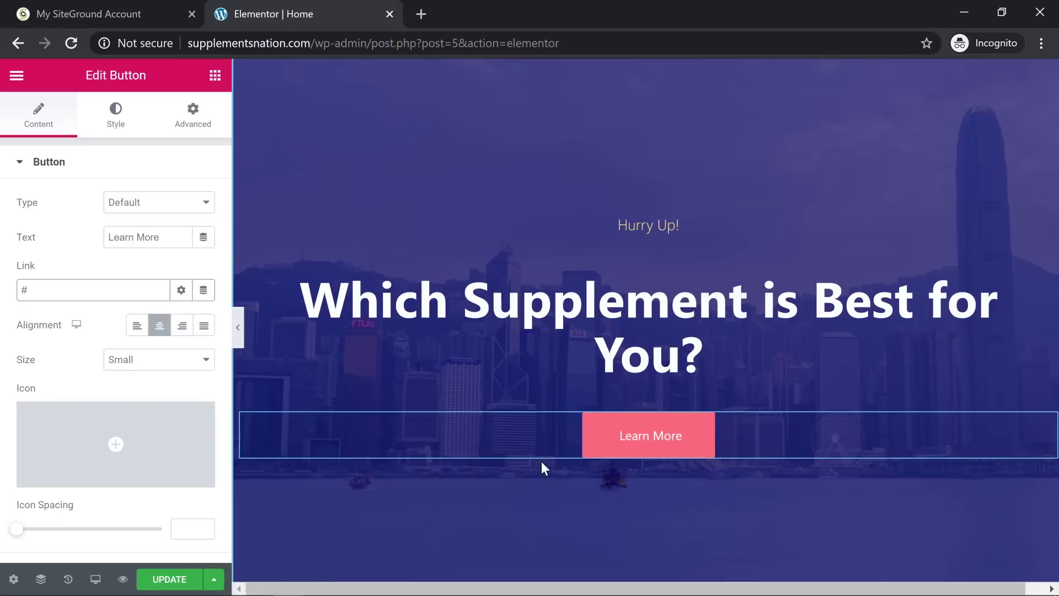
left_click(137, 330)
left_click(159, 331)
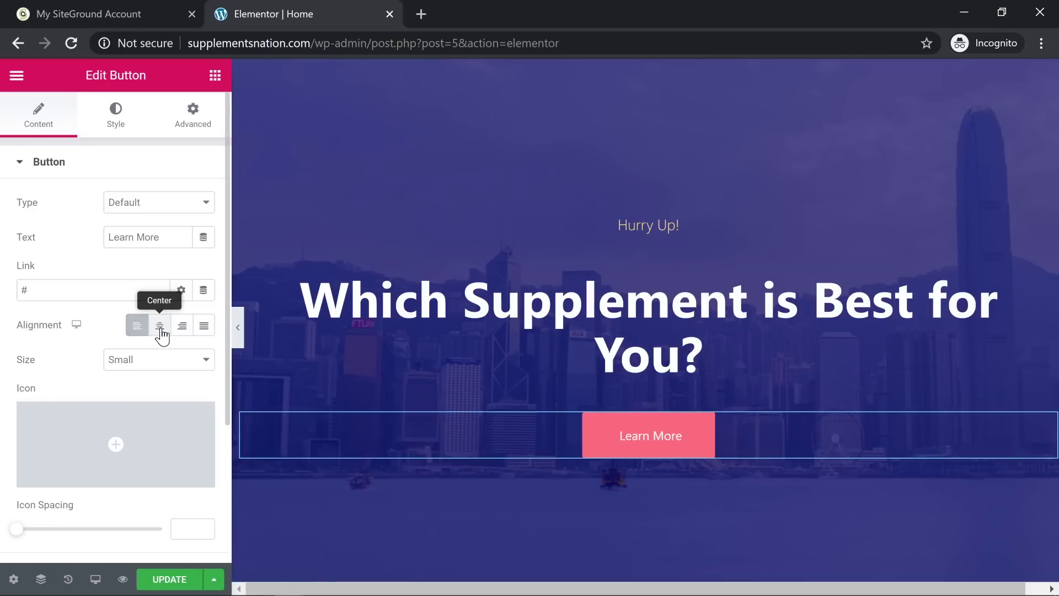
left_click(205, 330)
left_click(206, 332)
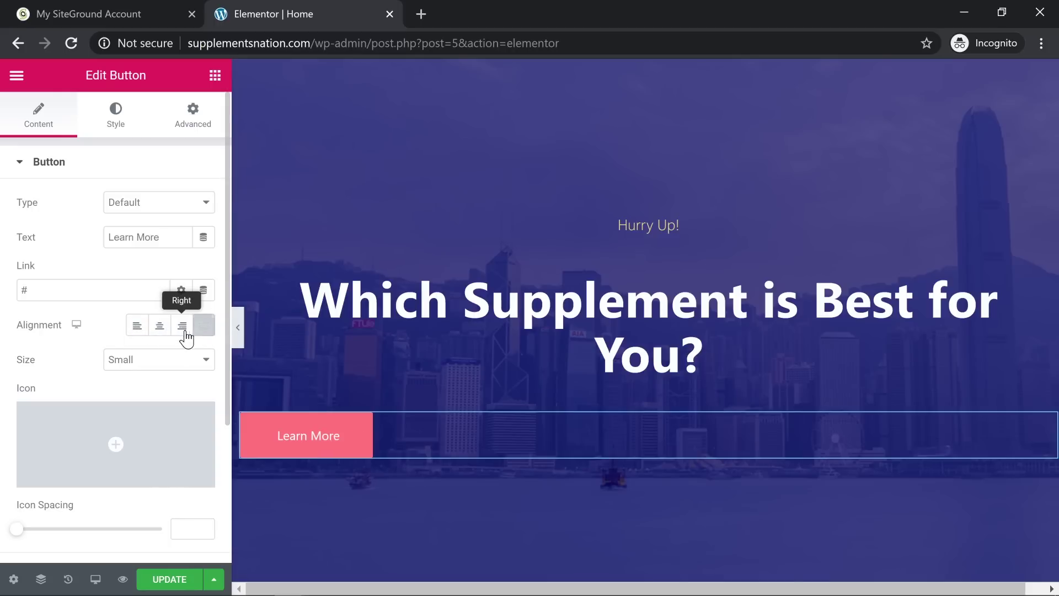
left_click(165, 330)
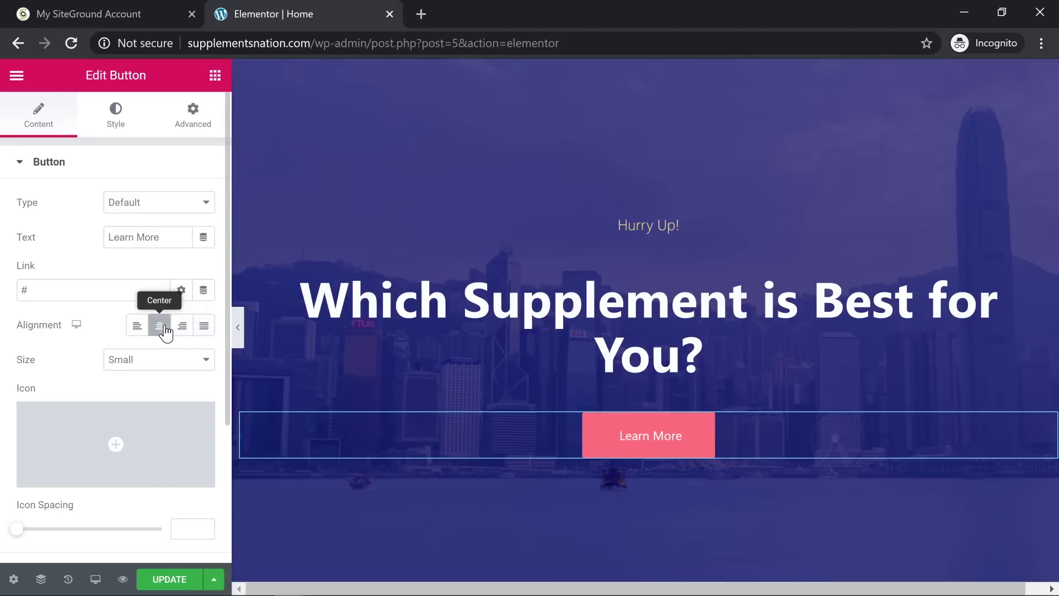
- Try the Success and Warning types on the hero button and set it back to Default
mouse_move(122, 450)
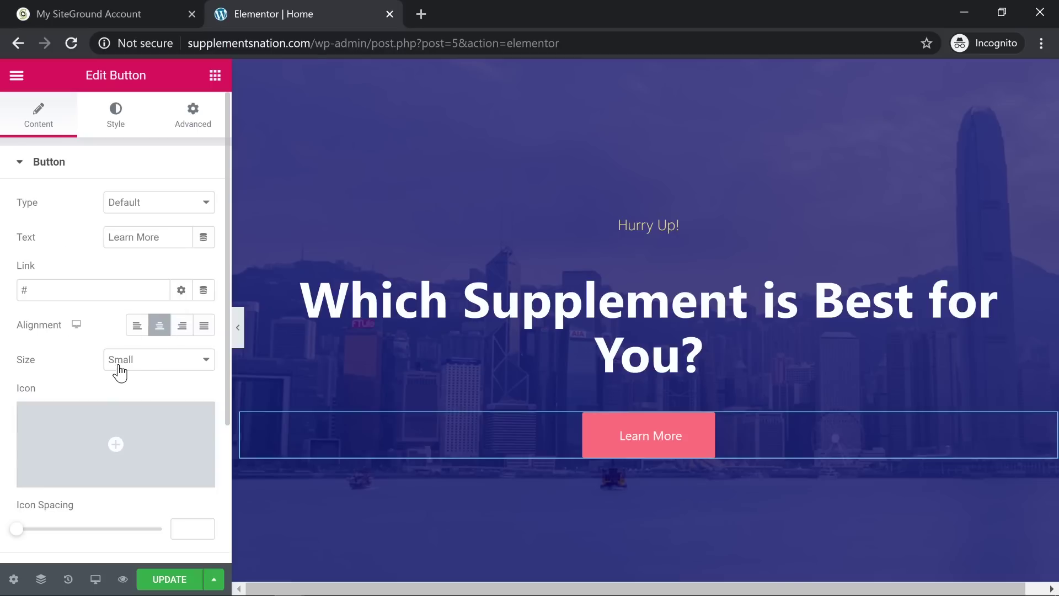
left_click(201, 203)
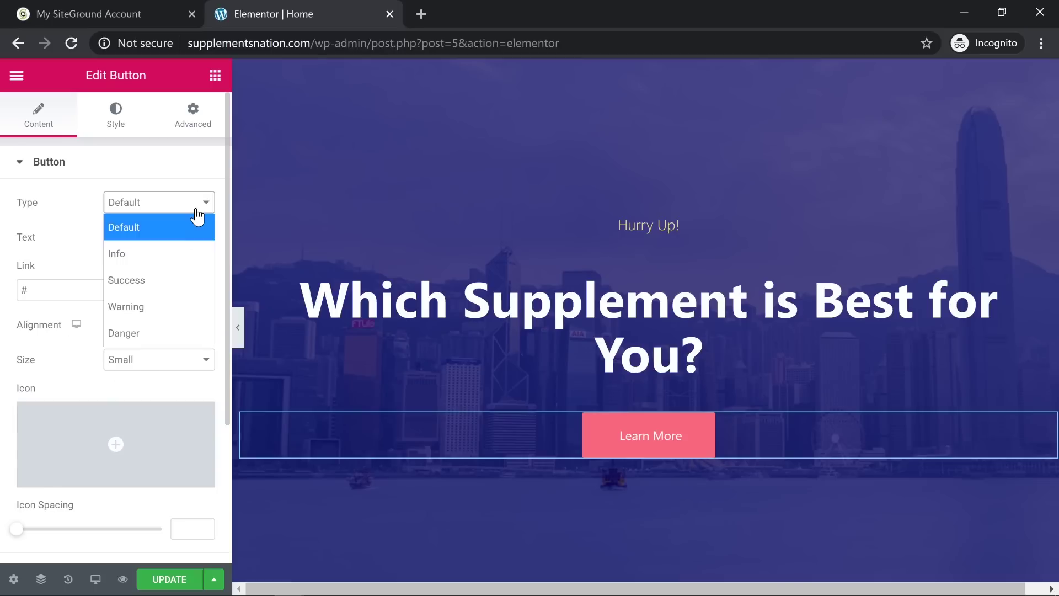
left_click(154, 280)
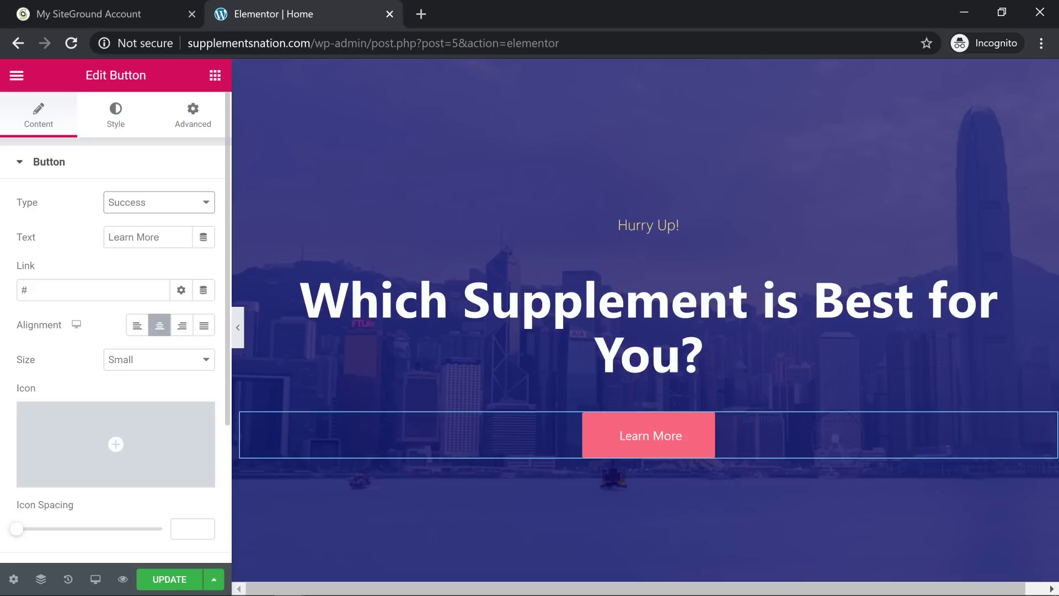
left_click(182, 214)
left_click(130, 306)
left_click(145, 214)
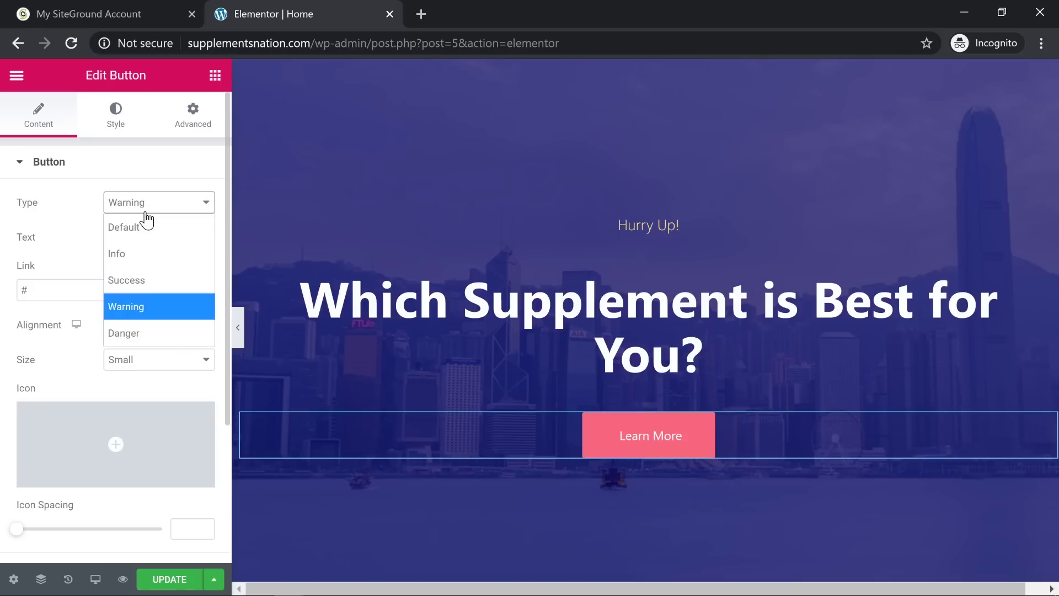
left_click(135, 234)
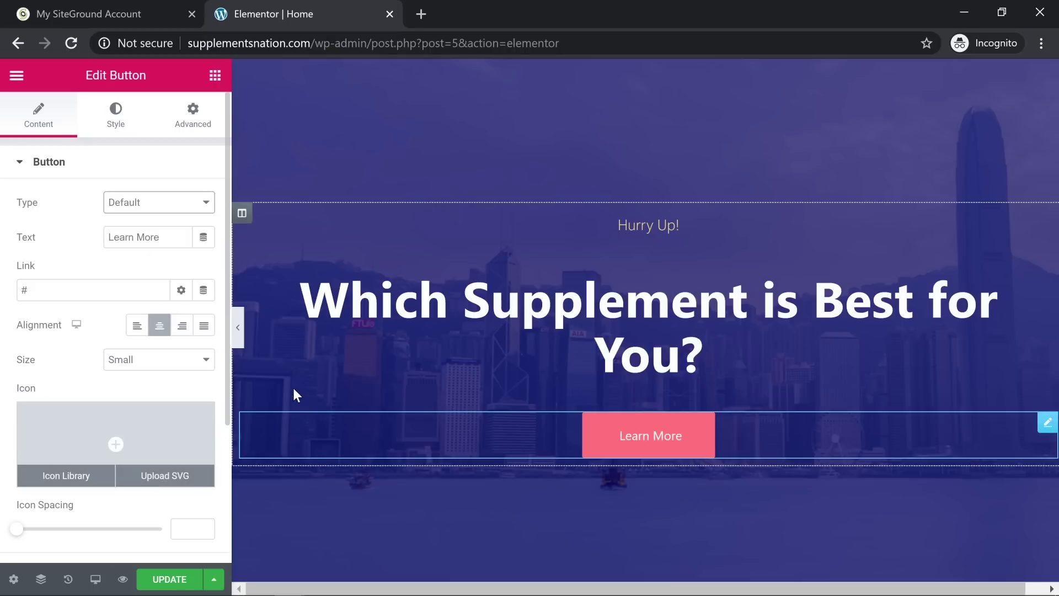
- Dismiss the right-click tip and delete the "Hurry Up!" text above the hero heading
left_click(663, 241)
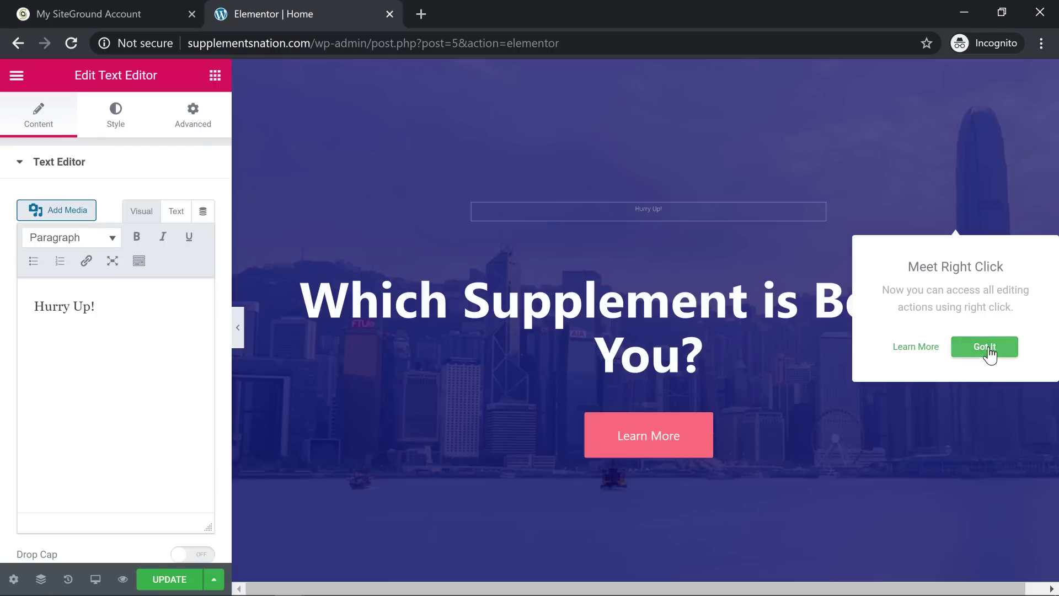
left_click(987, 347)
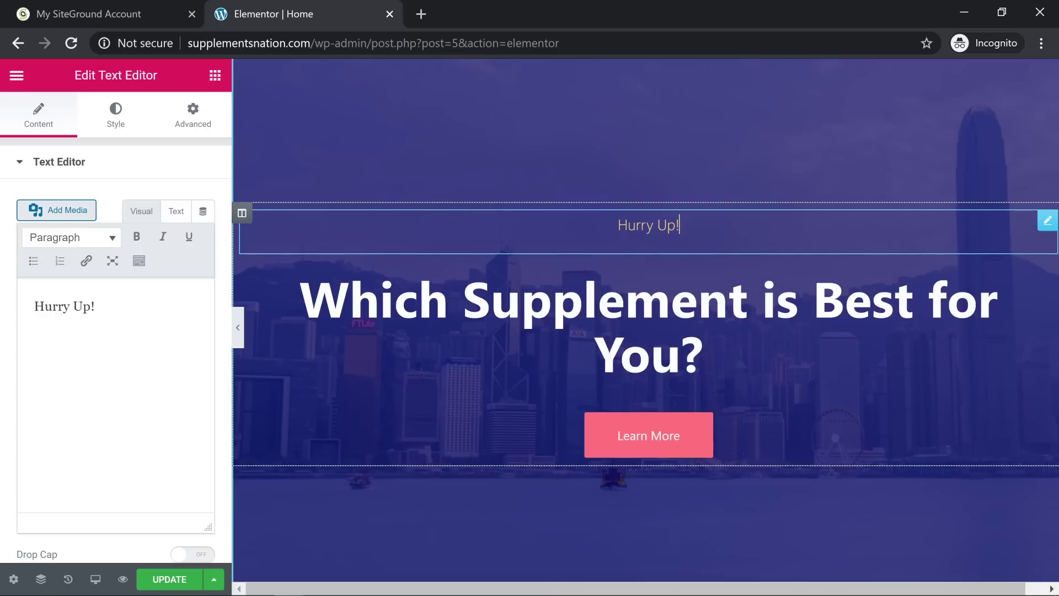
right_click(1046, 222)
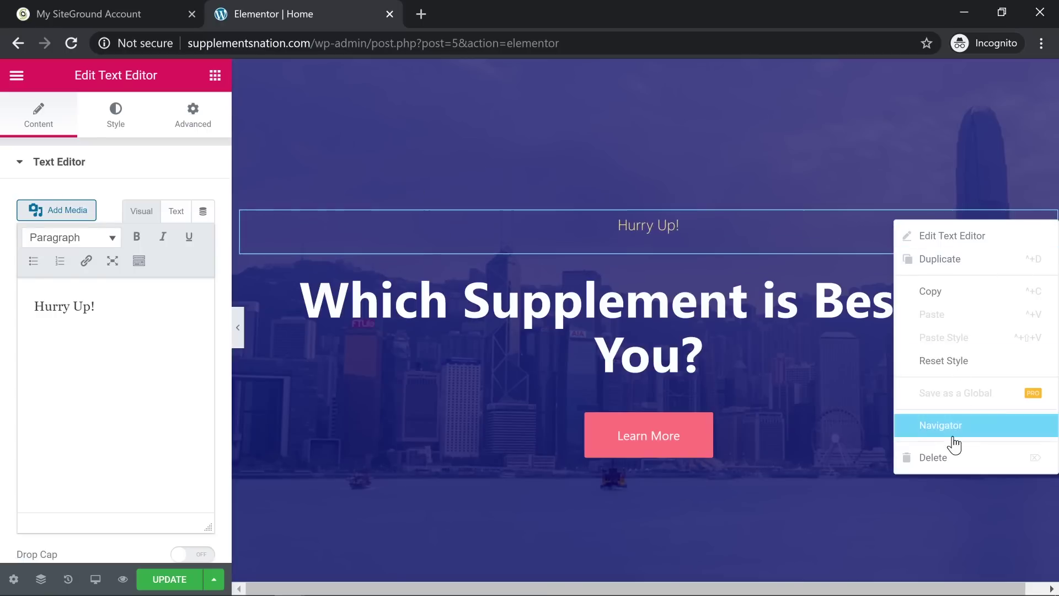
left_click(951, 459)
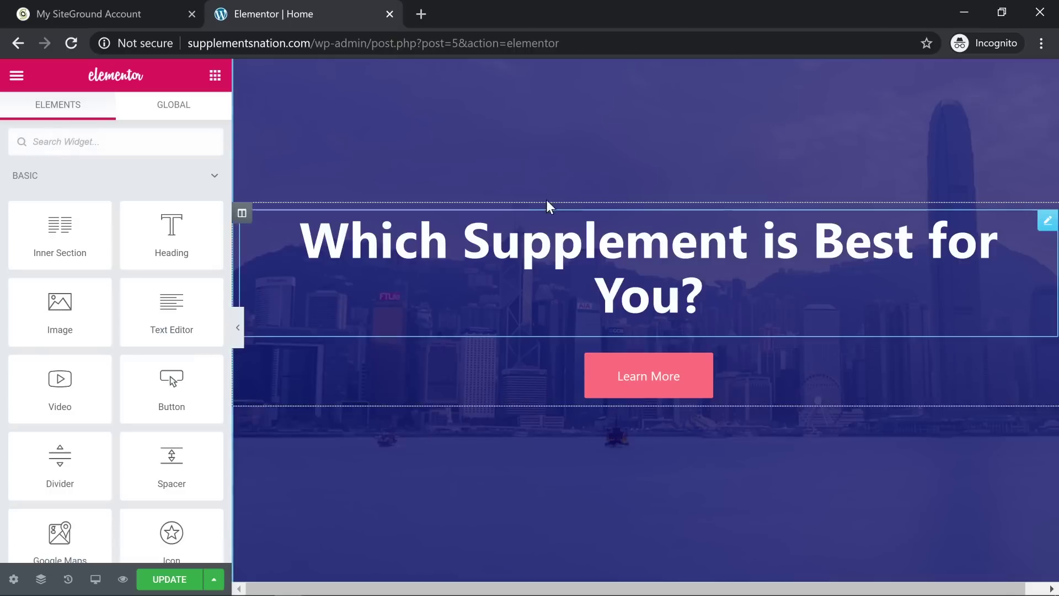
- Review the edited hero and the amenities section at full page width
left_click(239, 329)
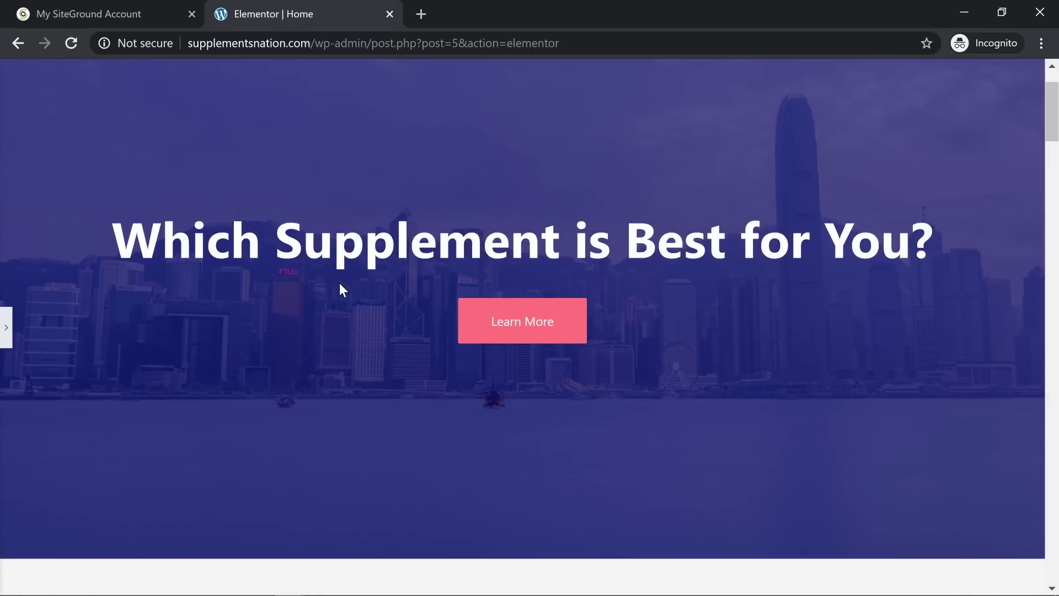
scroll(327, 306, "down", 10)
scroll(326, 310, "up", 10)
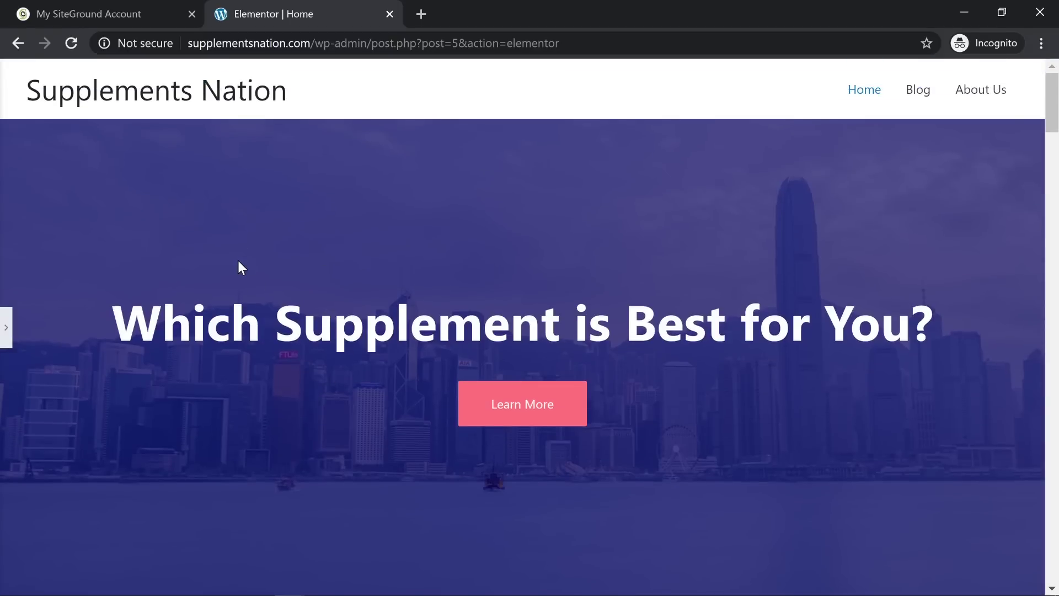
scroll(354, 362, "down", 2)
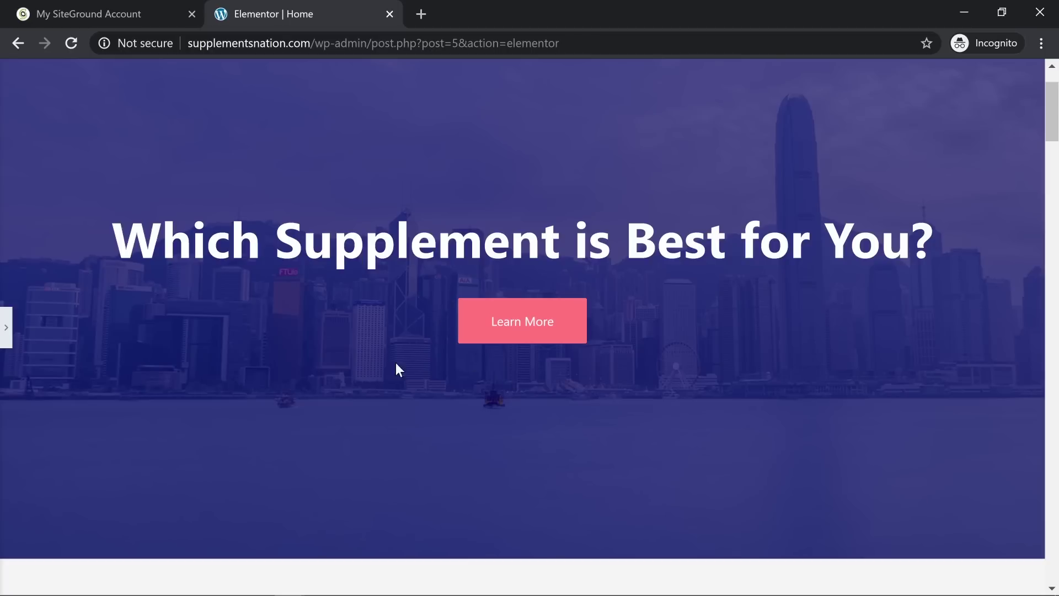
scroll(452, 380, "down", 7)
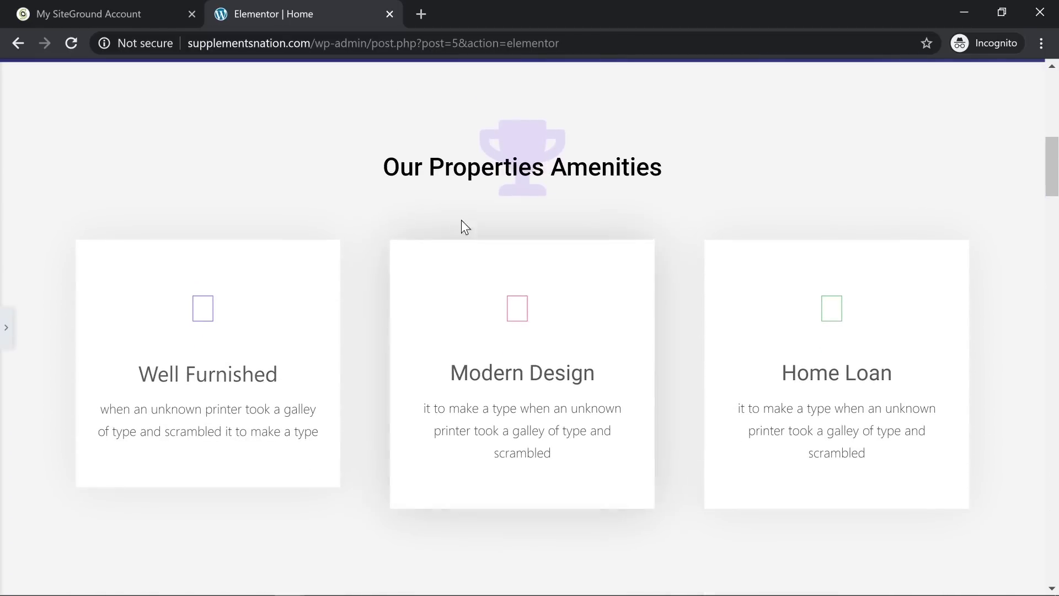
- Bring back the editing panel and change the "Our Properties Amenities" heading to "Our Top Reviews"
left_click(6, 343)
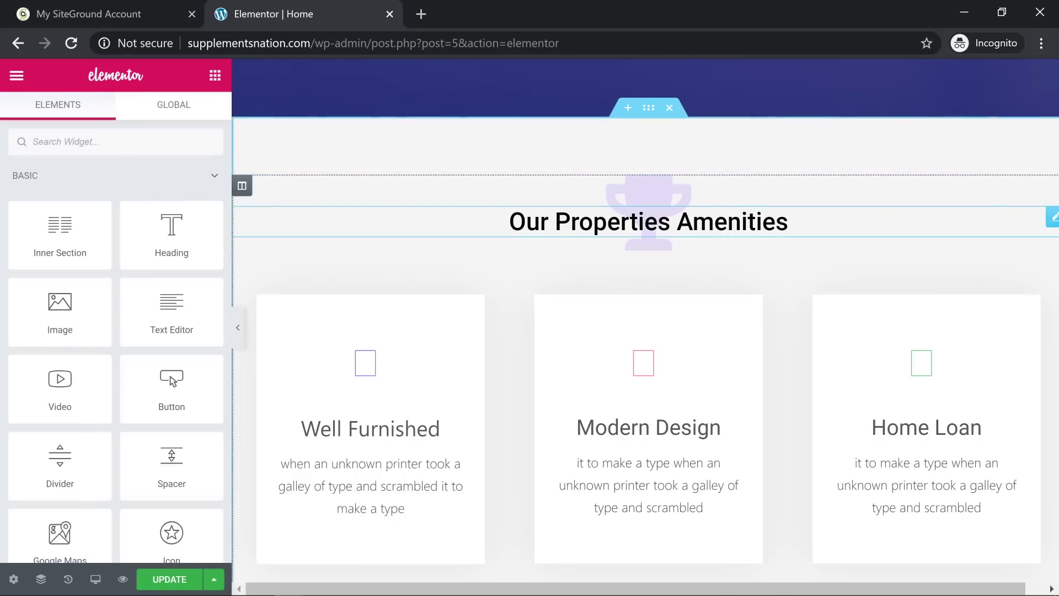
left_click(787, 222)
left_click_drag(788, 221, 554, 221)
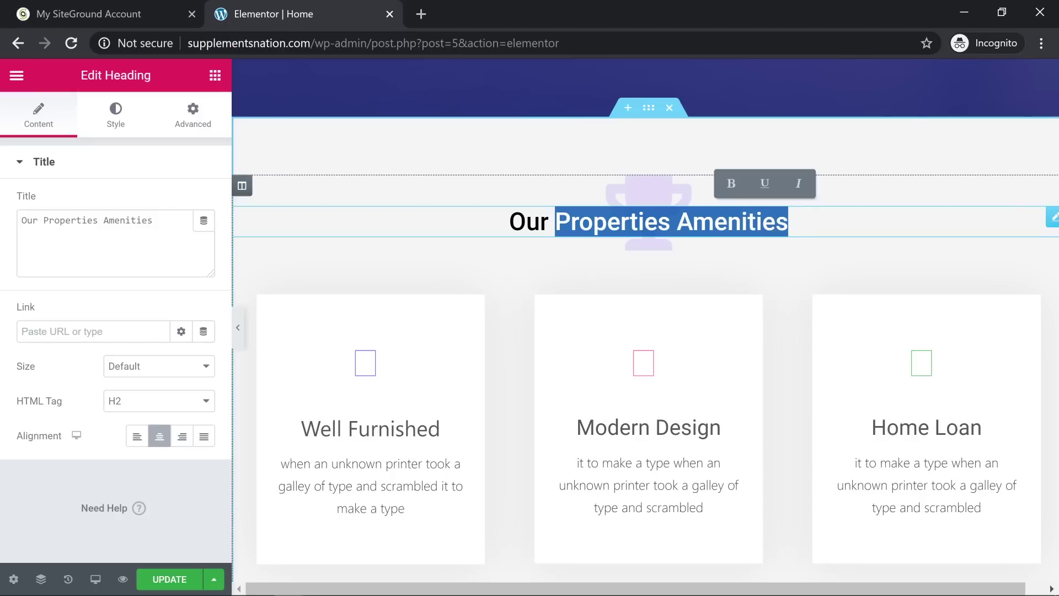
key("BackSpace")
type("Top Reviews")
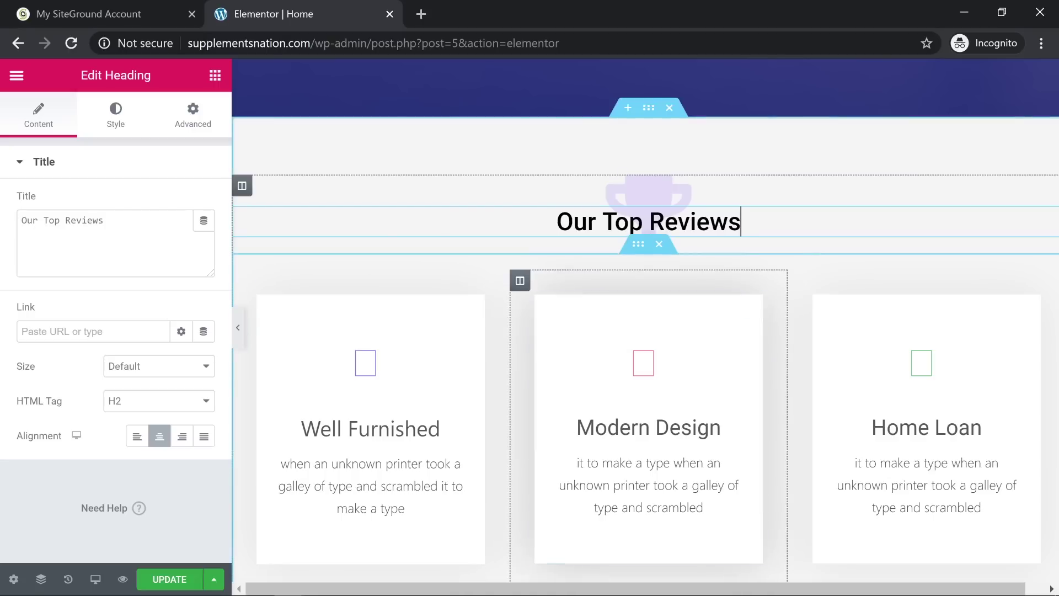
key("shift+Left")
key("shift+Left")
key("shift+Left")
key("shift+Left")
key("shift+Left")
key("shift+Left")
key("shift+Left")
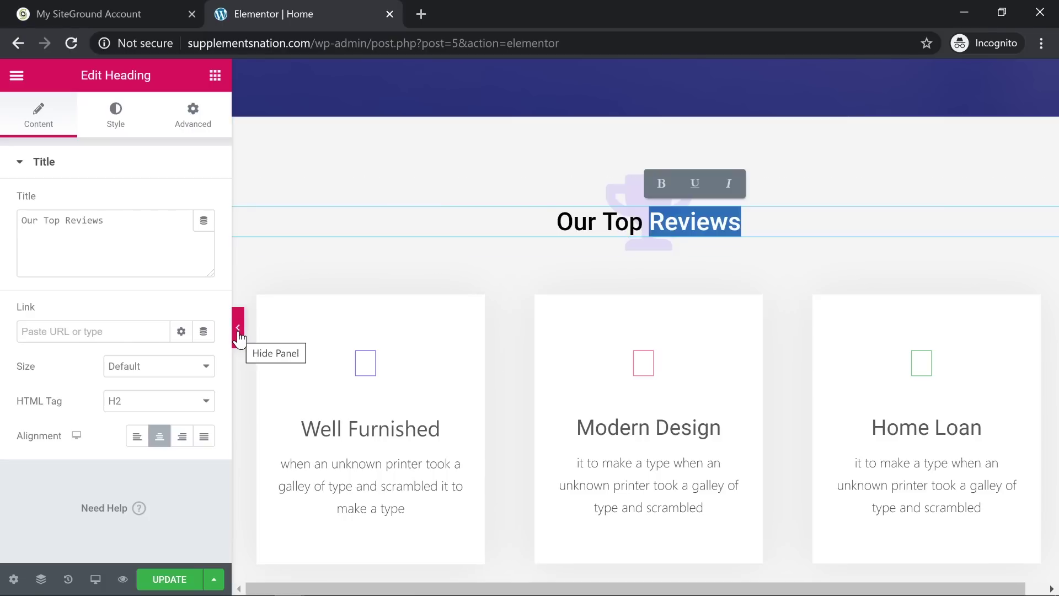
- Review the hero, the three cards and the featured properties section, and open the "Well Furnished" icon box for editing
scroll(587, 287, "up", 5)
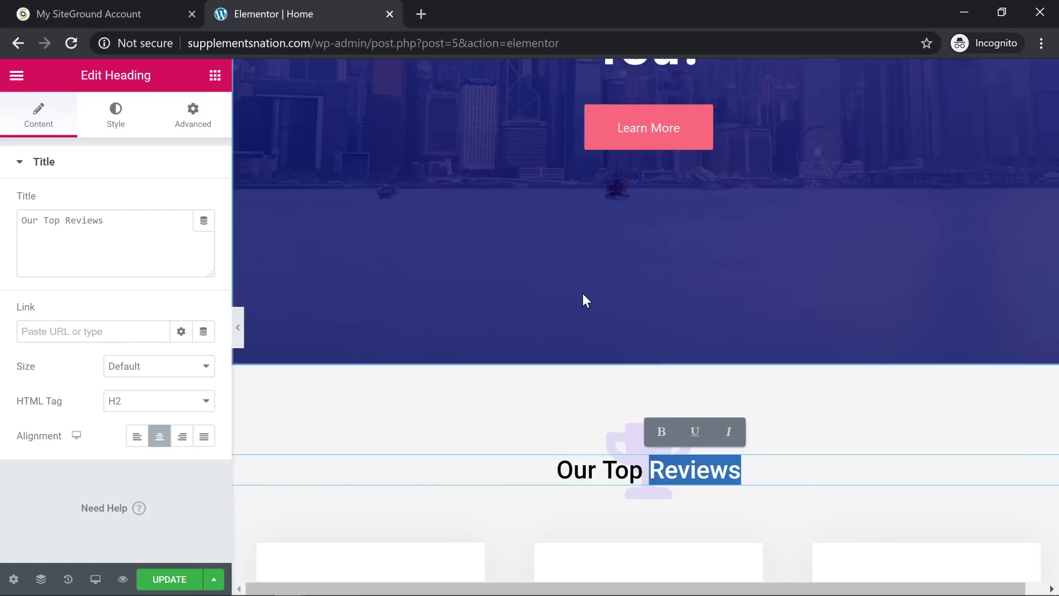
scroll(582, 294, "up", 5)
scroll(579, 303, "down", 10)
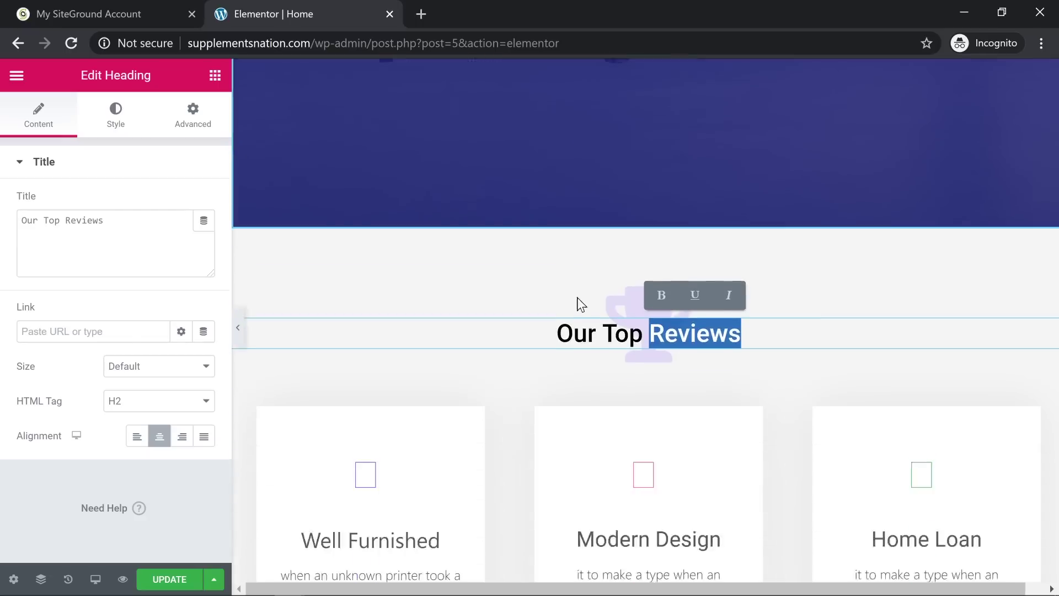
scroll(574, 305, "down", 1)
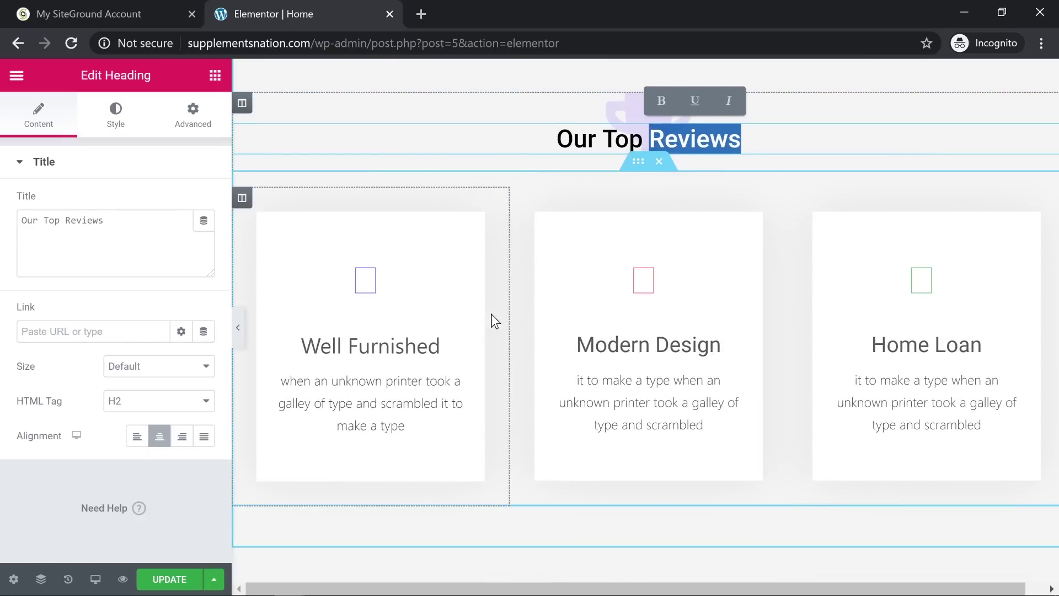
scroll(885, 309, "down", 4)
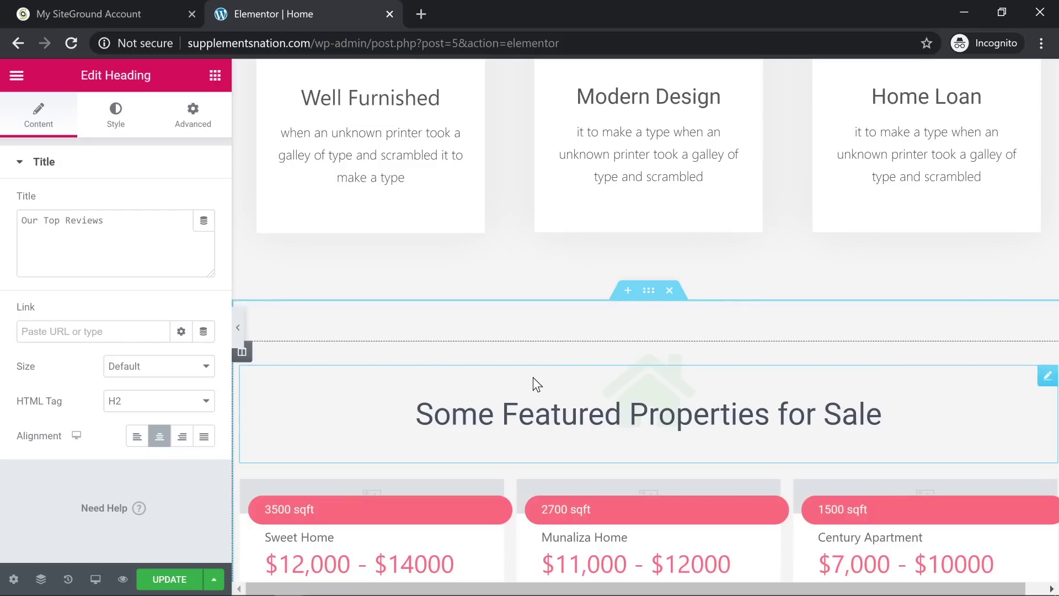
scroll(533, 381, "down", 1)
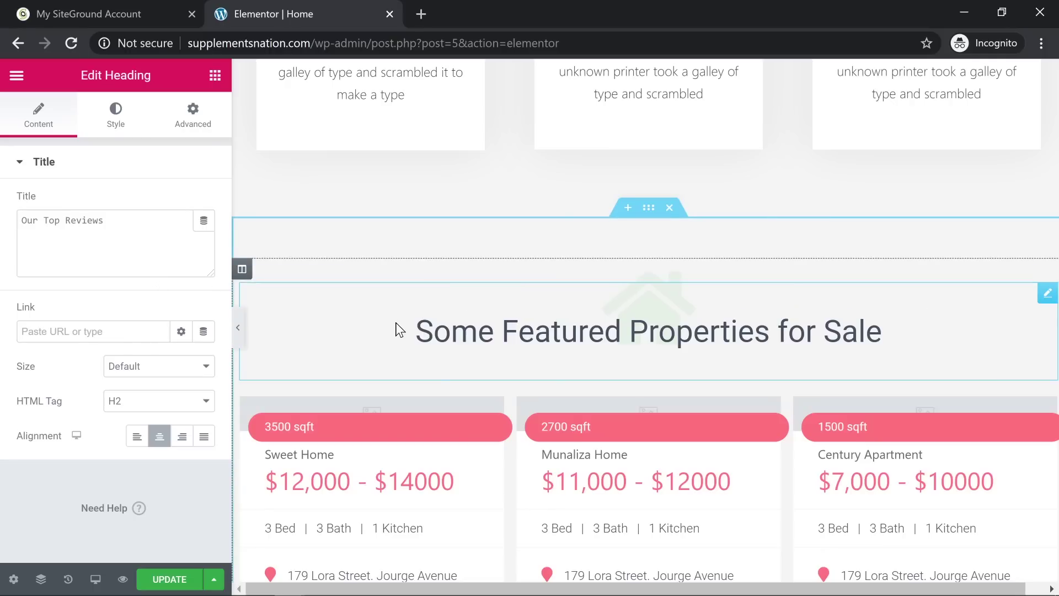
scroll(397, 328, "up", 8)
scroll(557, 322, "up", 3)
scroll(561, 262, "down", 3)
left_click(434, 399)
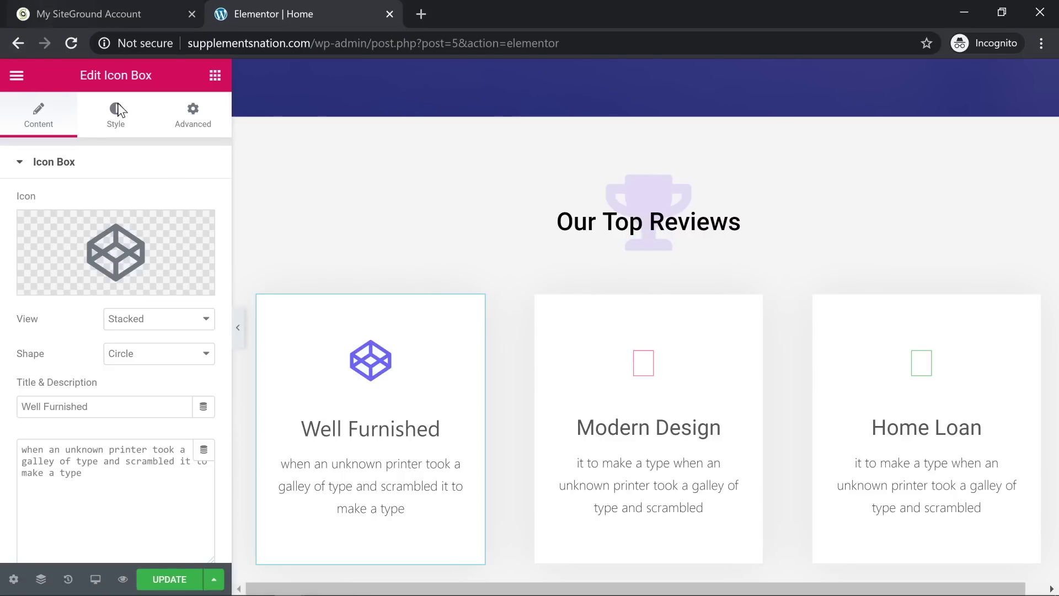
- Save the Home page changes, exit Elementor and return to the WordPress list of pages
scroll(349, 274, "up", 10)
left_click(175, 579)
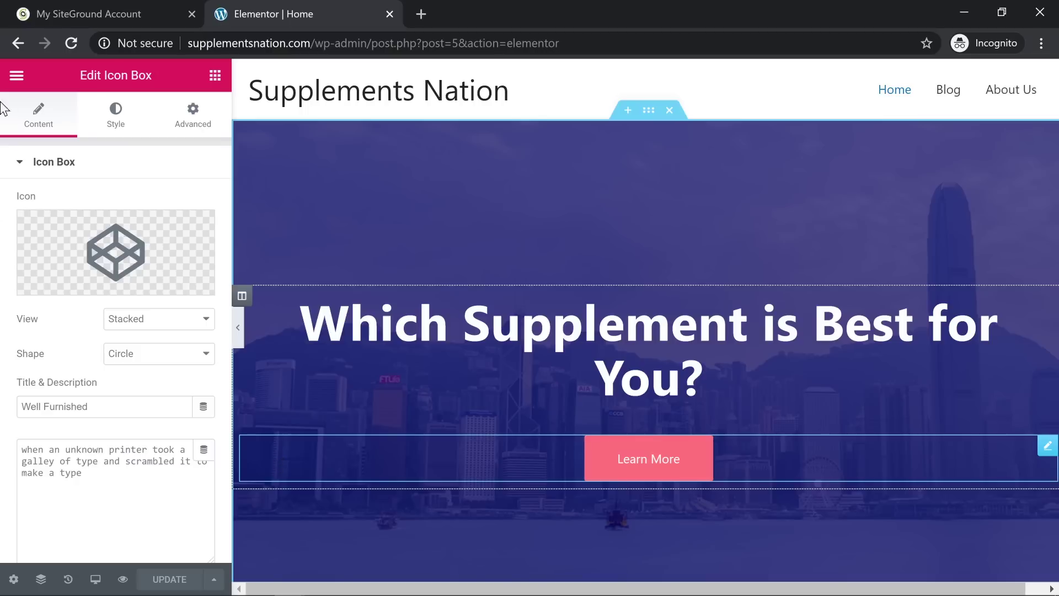
left_click(17, 76)
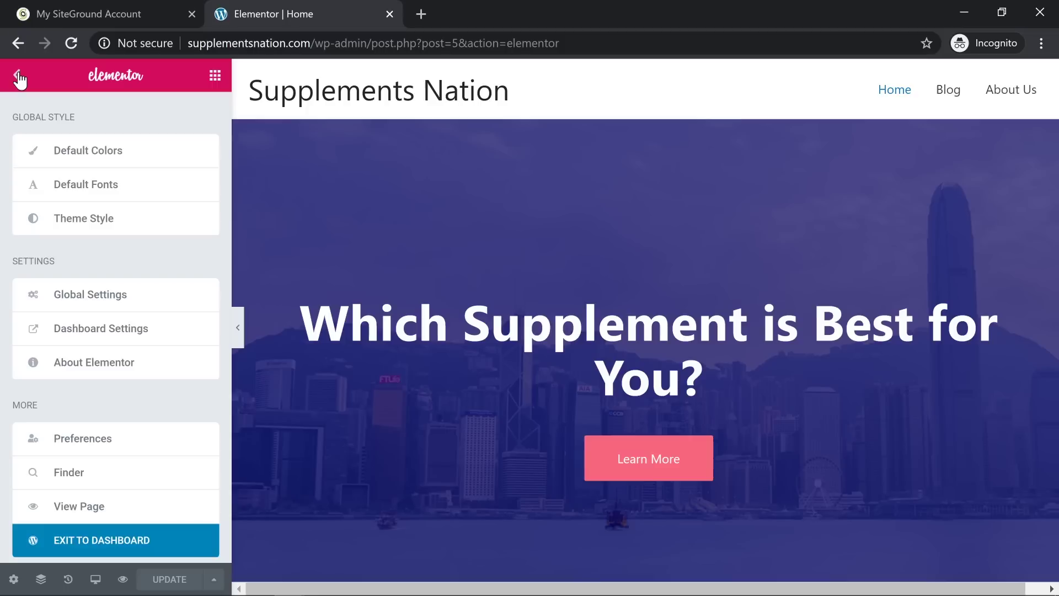
left_click(91, 546)
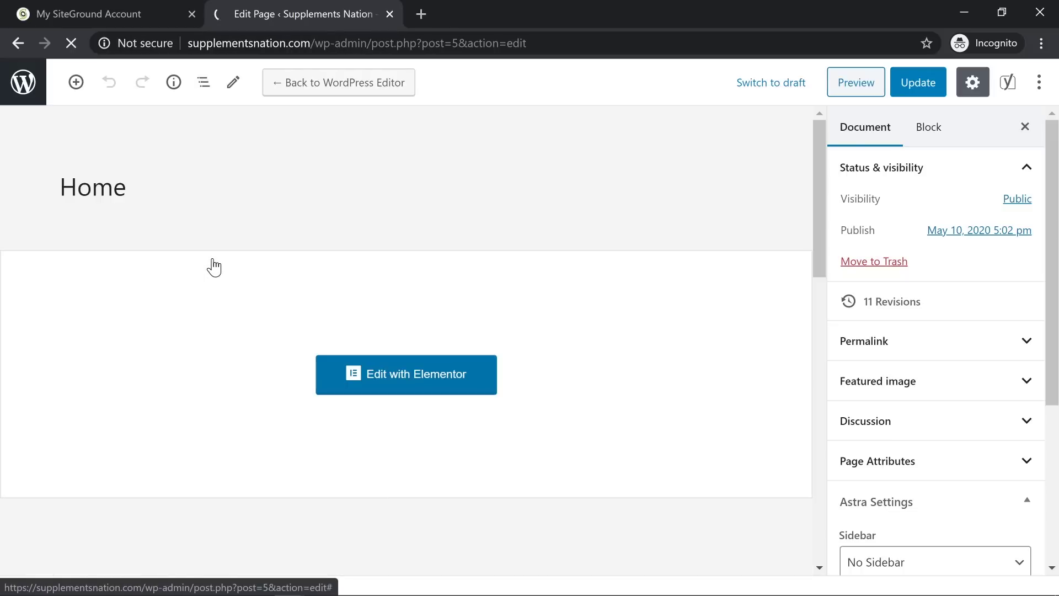
left_click(17, 93)
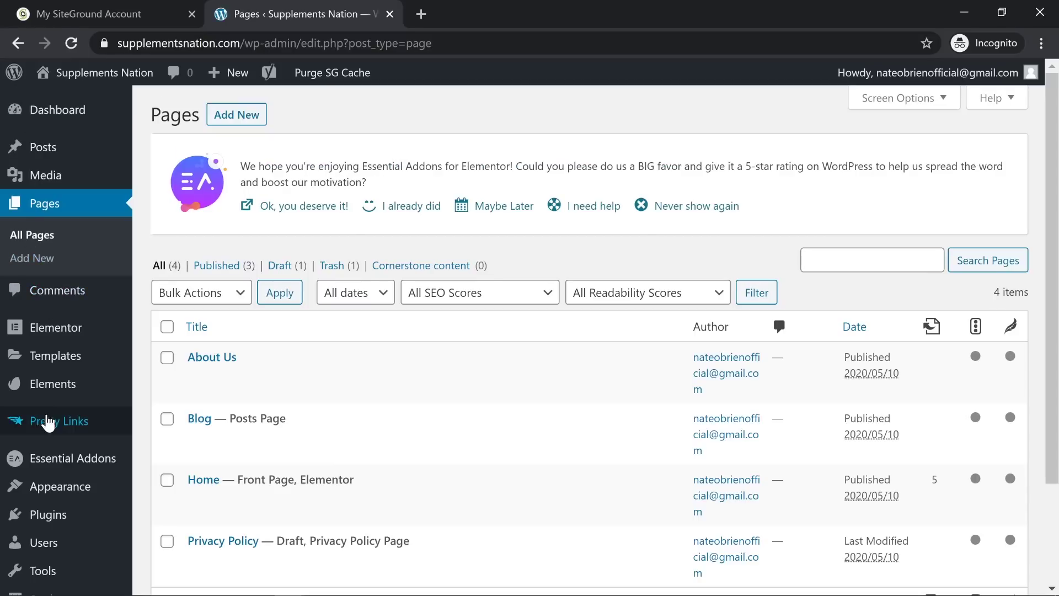
- Go to adding a new plugin and search the plugin directory for "social media share"
mouse_move(82, 523)
left_click(157, 526)
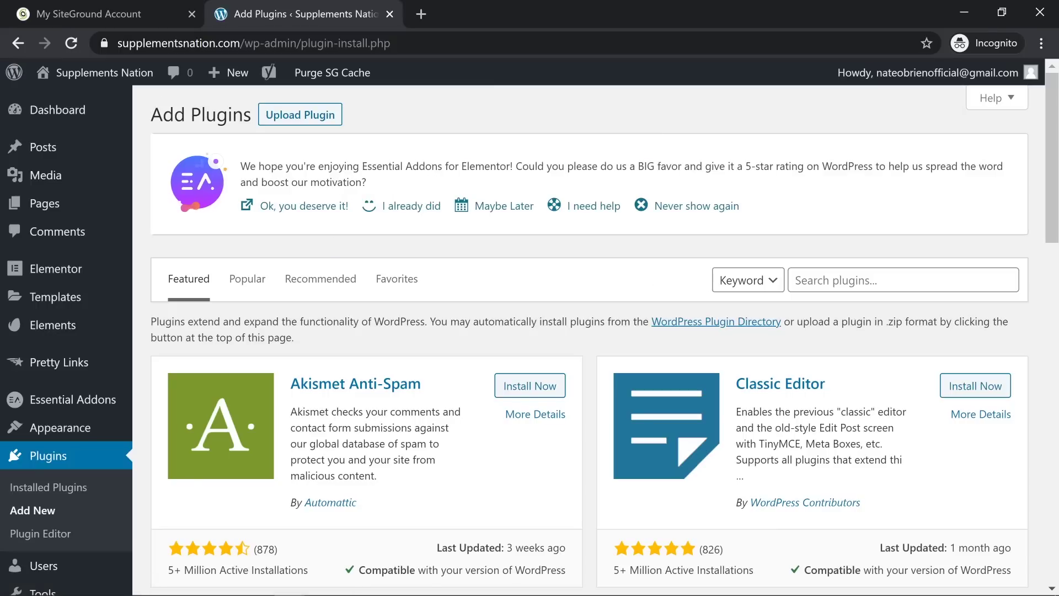
left_click(838, 280)
type("soci")
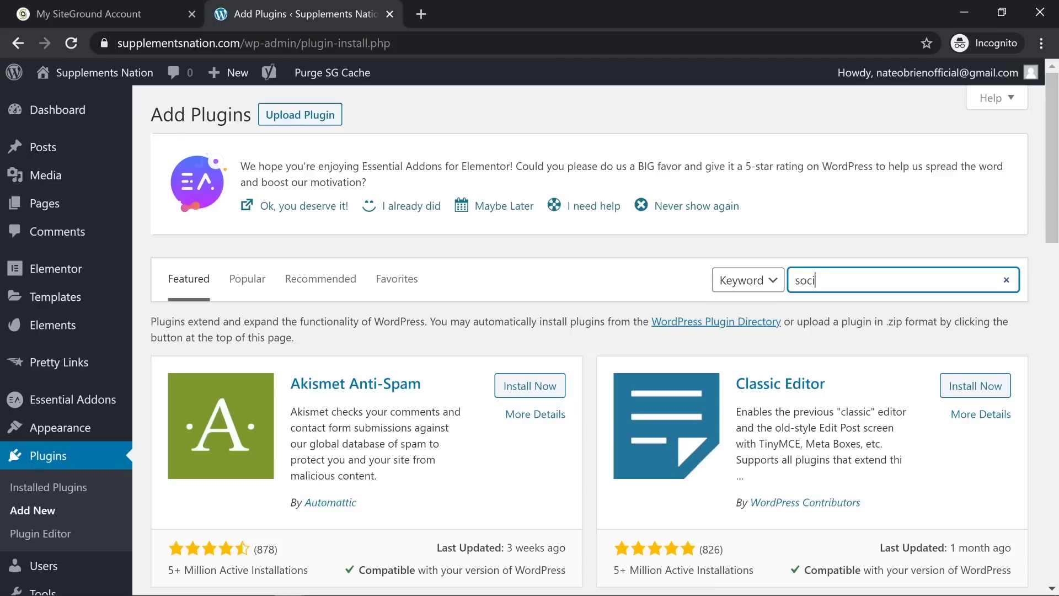
type("al media s")
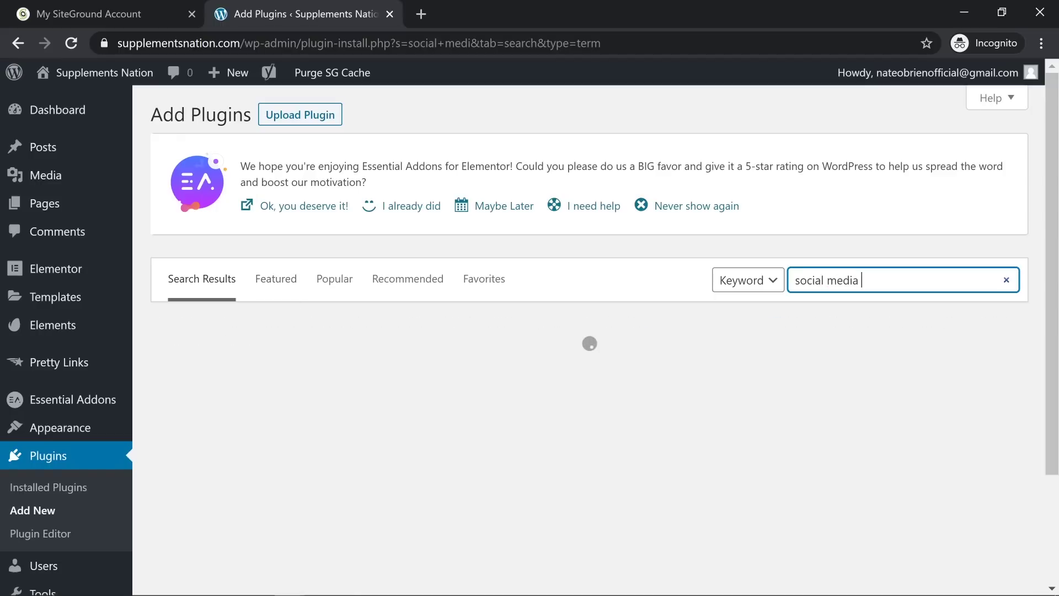
type("hare")
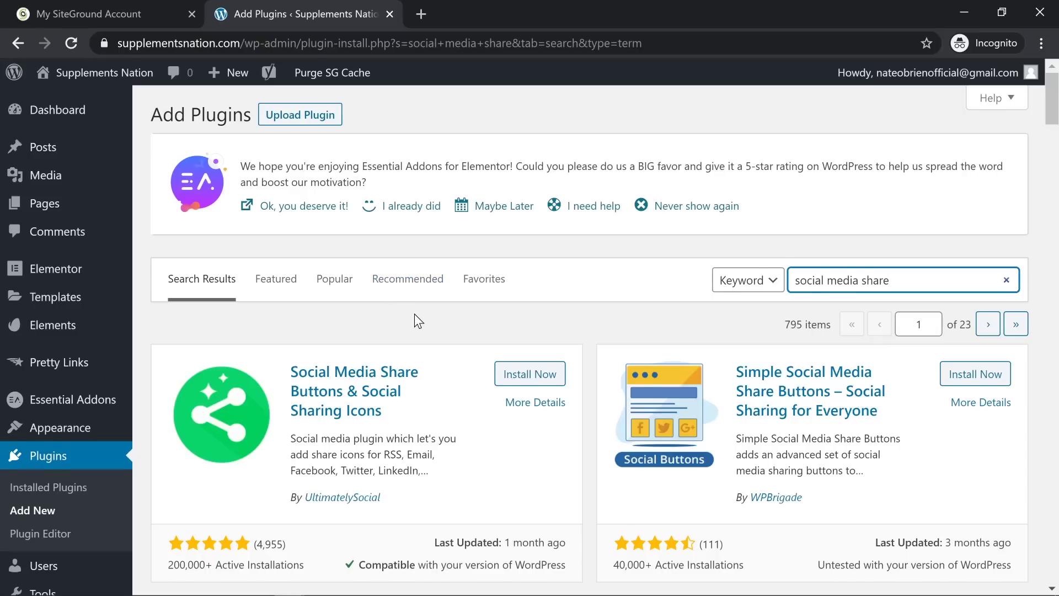
- Install the Social Media Share Buttons & Social Sharing Icons plugin by UltimatelySocial
scroll(415, 313, "down", 1)
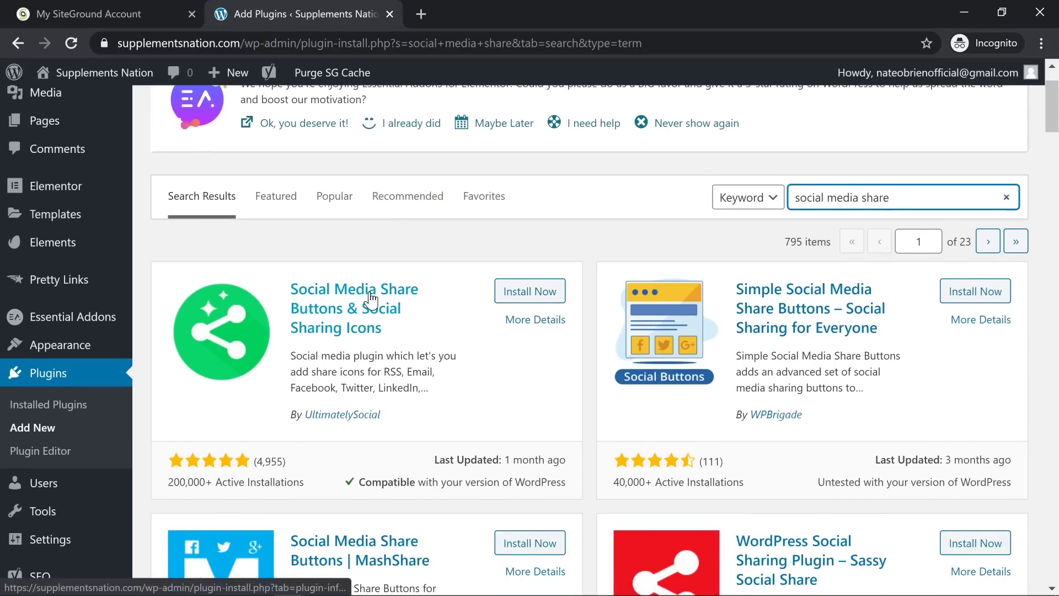
left_click(510, 300)
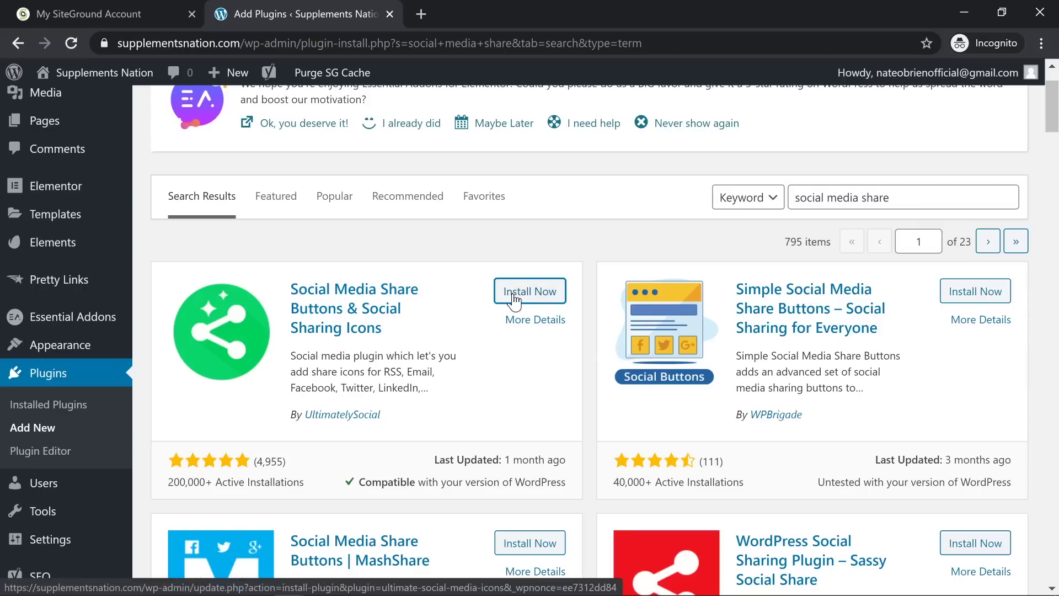
left_click(512, 300)
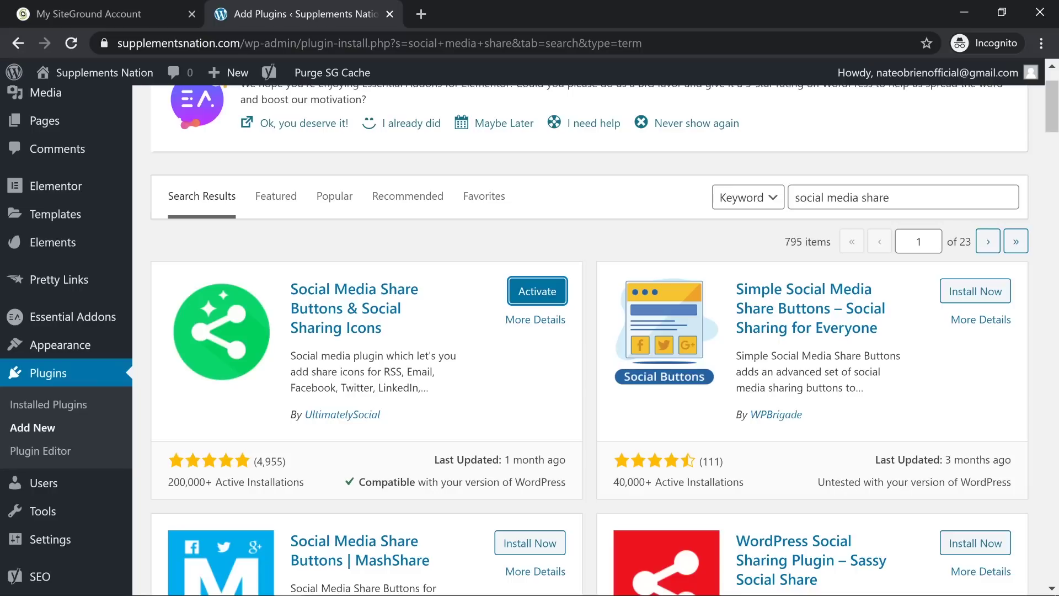
left_click_drag(406, 371, 429, 371)
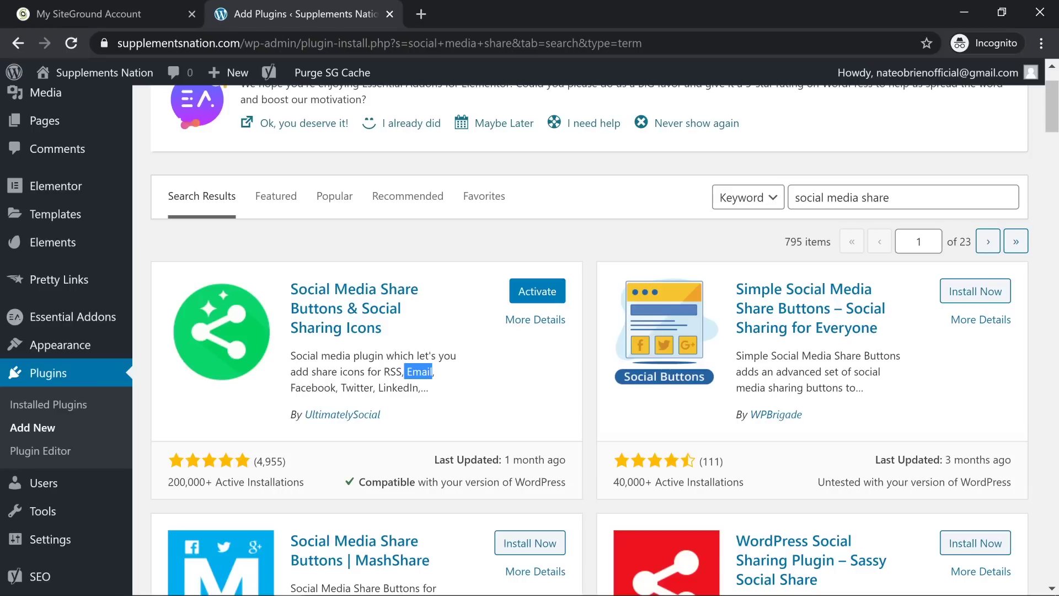
left_click_drag(337, 388, 341, 388)
left_click_drag(288, 390, 325, 389)
left_click(414, 396)
left_click_drag(409, 388, 420, 387)
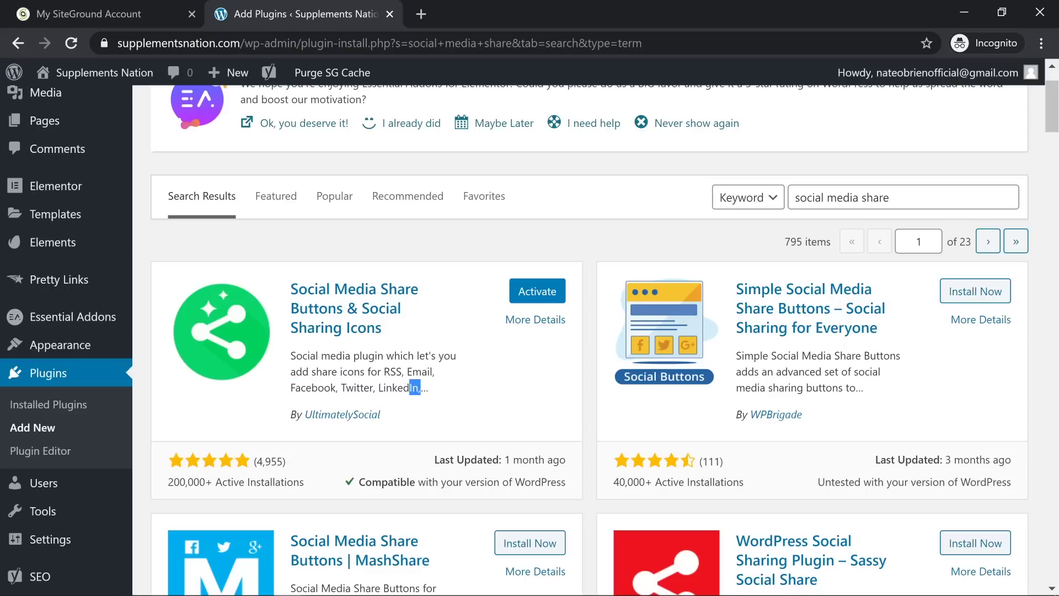
- Activate the Social Media Share Buttons & Social Sharing Icons plugin and skip its alerts and diagnostic tracking offer
left_click(542, 300)
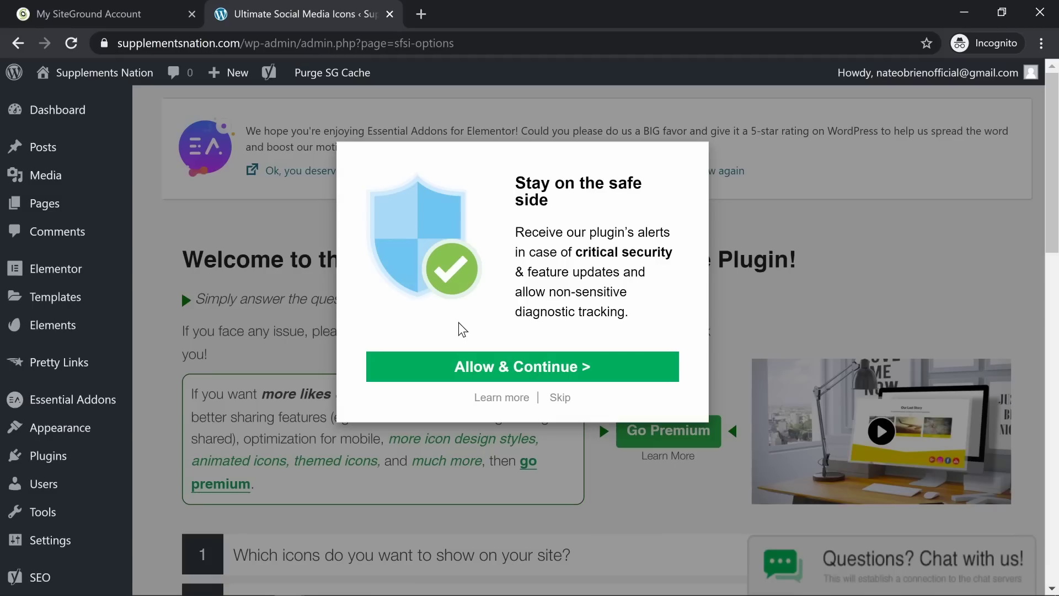
left_click(558, 398)
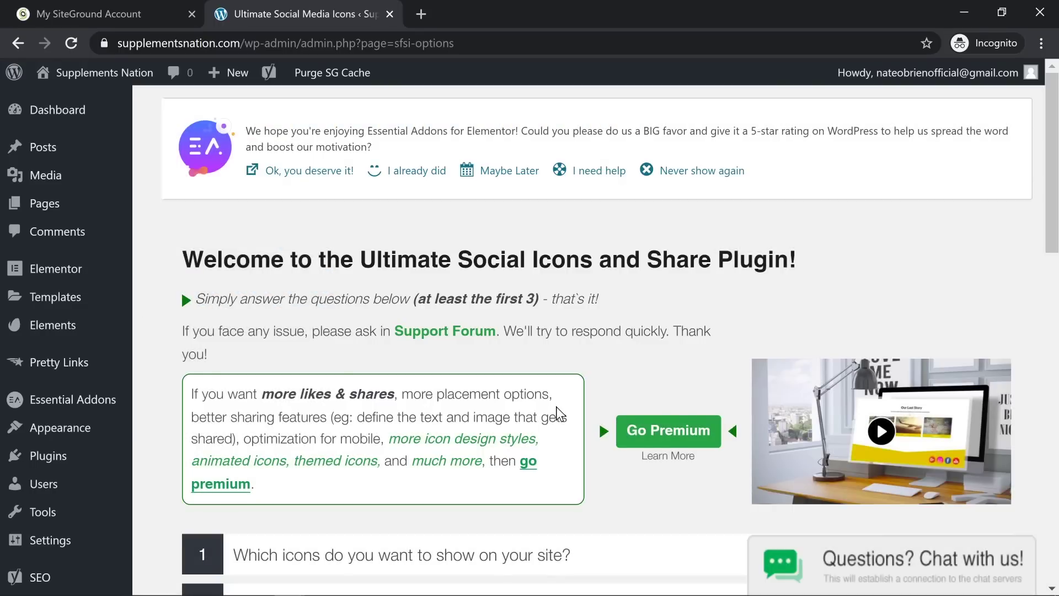
- Choose RSS, Email, Twitter and YouTube as the icons to show on the site, and save the selection
scroll(512, 413, "down", 2)
scroll(513, 419, "down", 2)
left_click(291, 313)
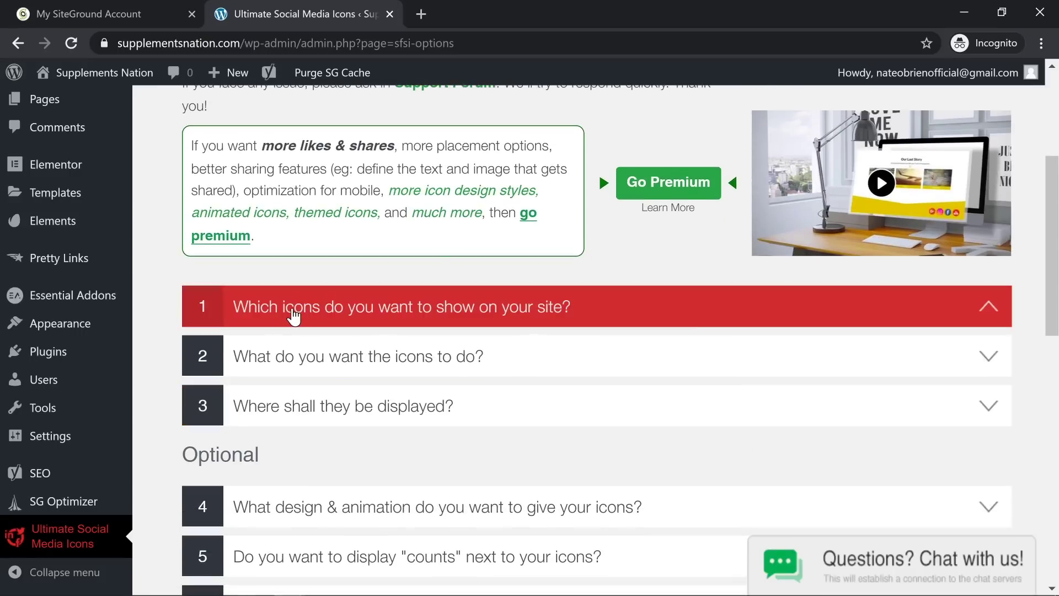
scroll(386, 307, "down", 4)
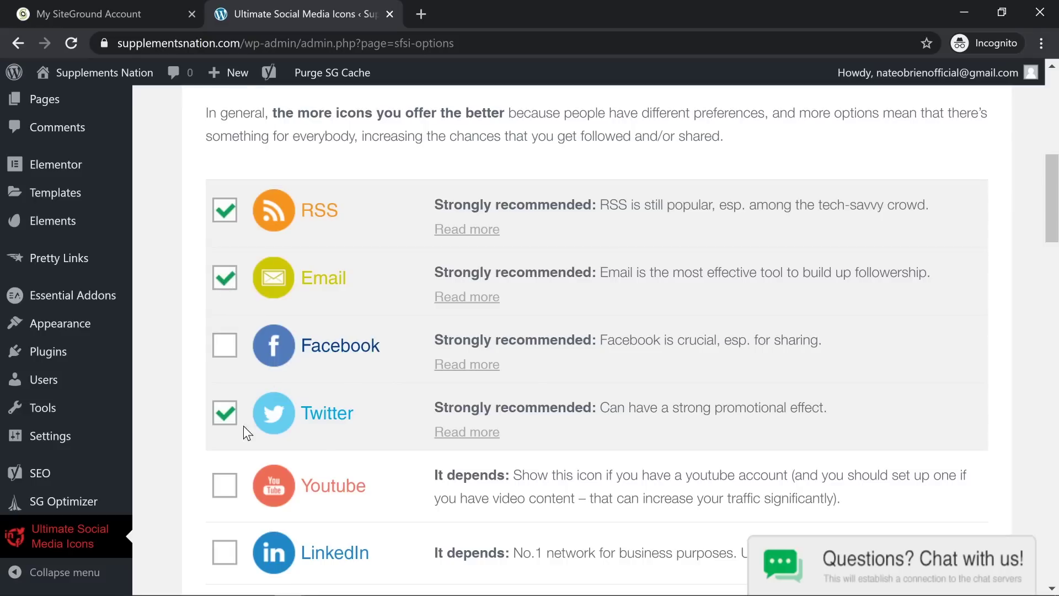
scroll(220, 483, "down", 3)
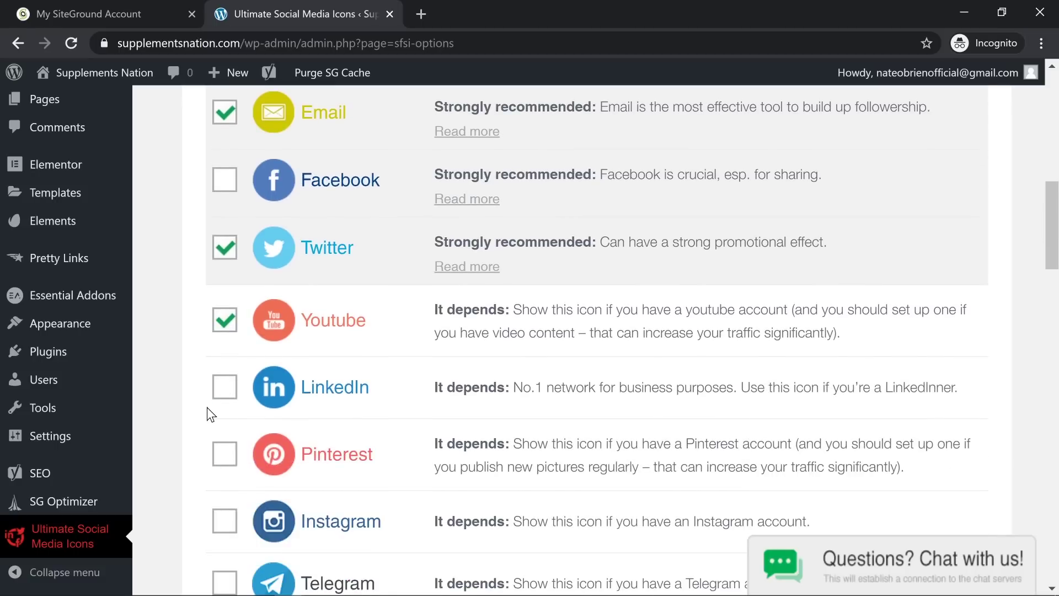
scroll(207, 405, "down", 4)
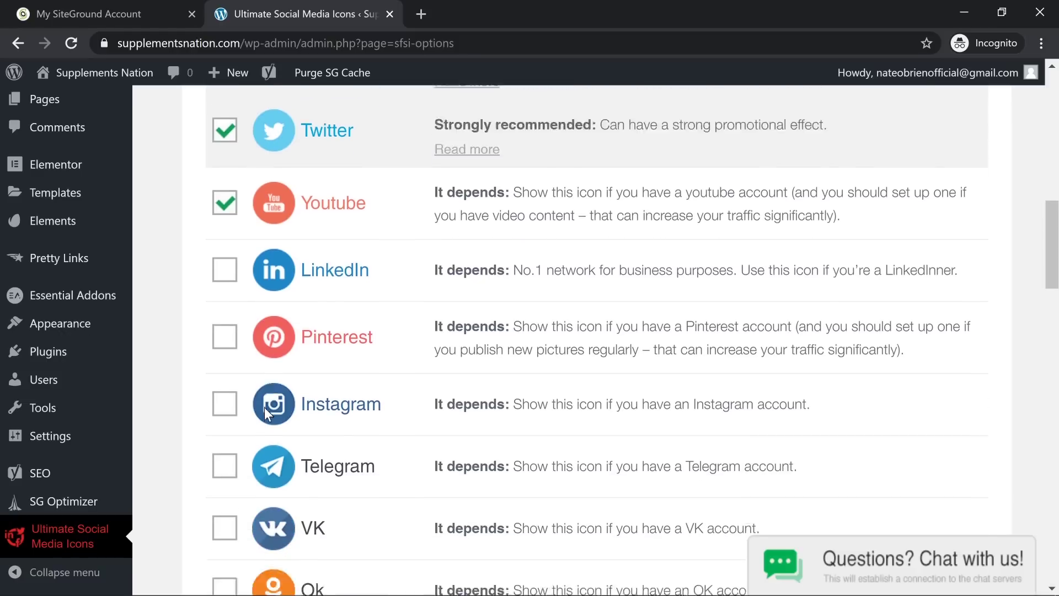
scroll(237, 436, "down", 9)
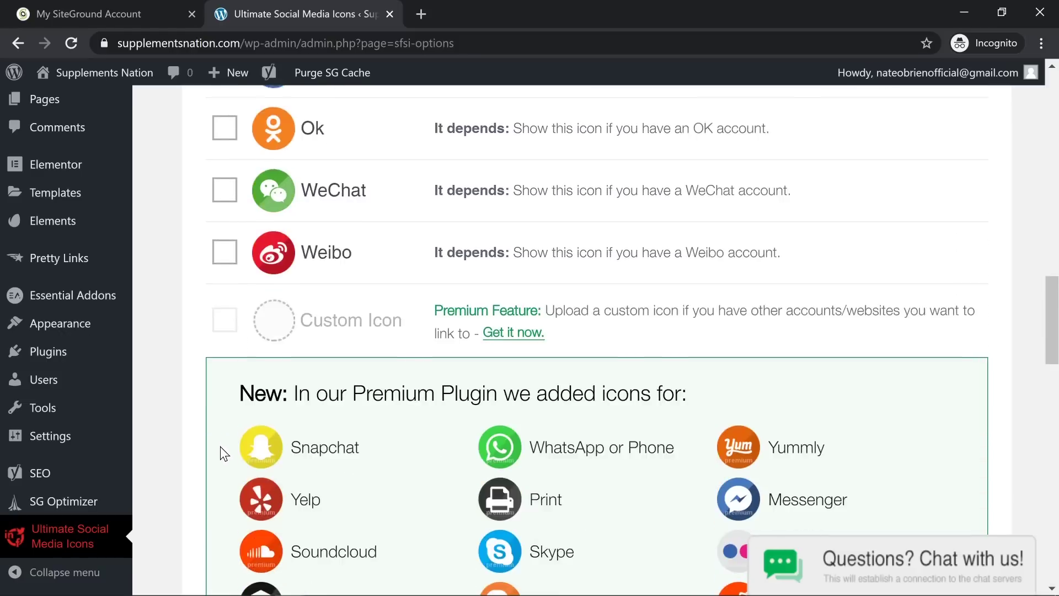
scroll(220, 445, "down", 5)
scroll(220, 445, "up", 3)
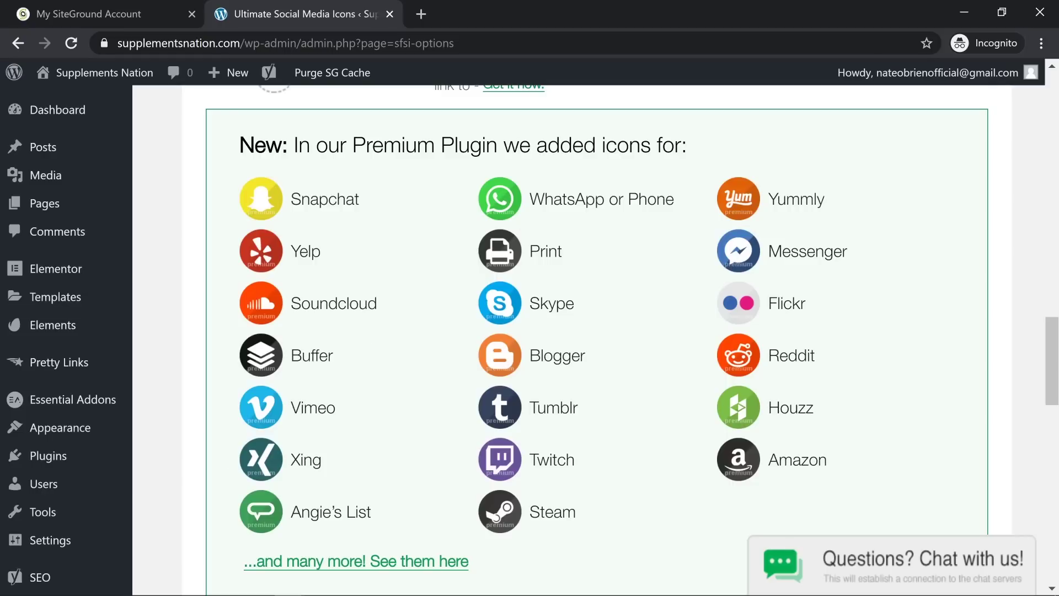
scroll(532, 353, "down", 6)
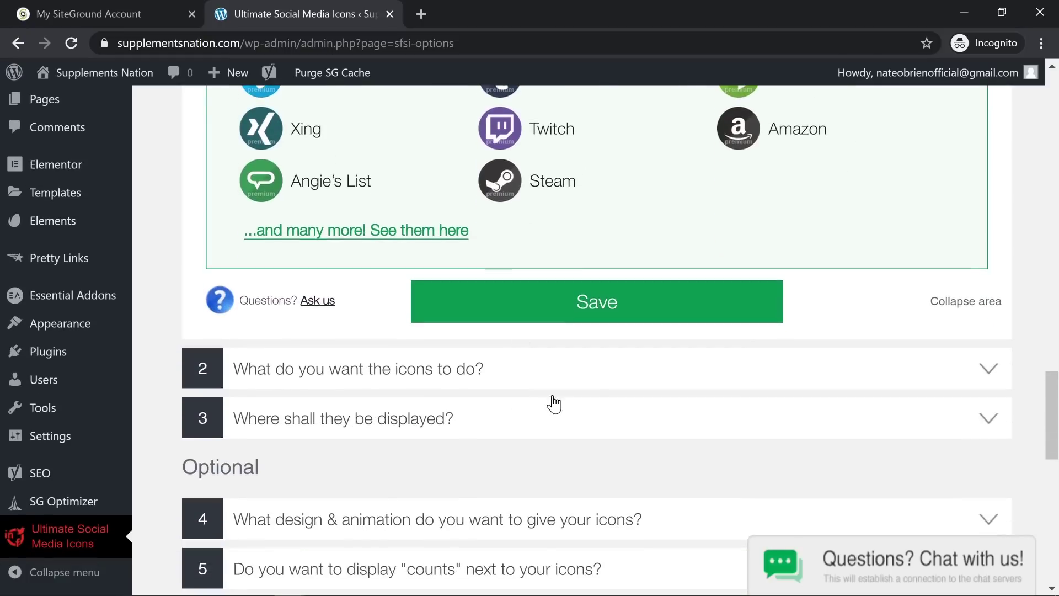
left_click(569, 308)
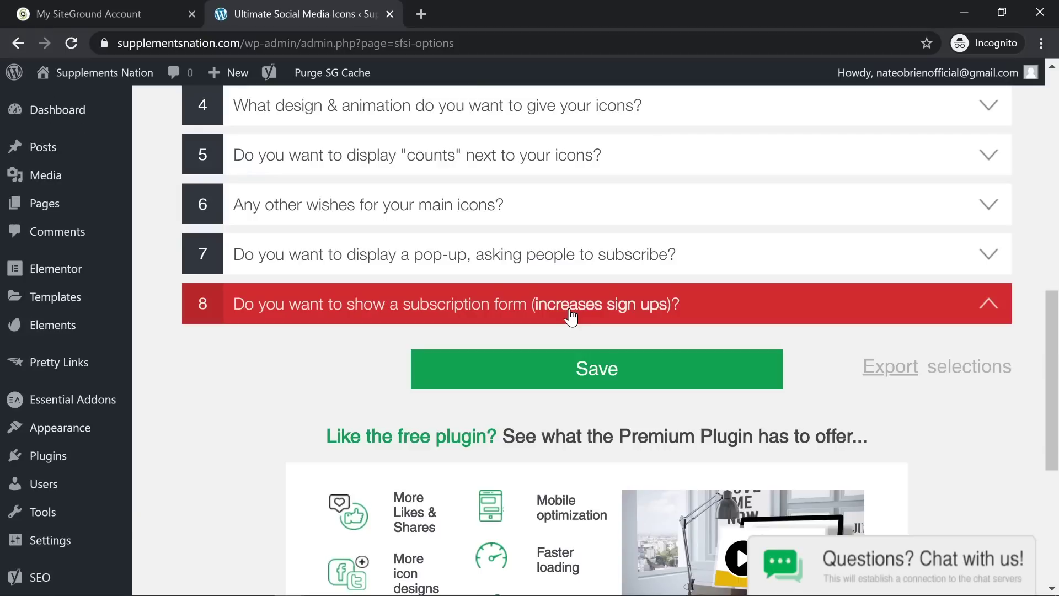
- Review what the RSS, Email, Twitter and YouTube icons should do, and save the actions as they are
scroll(571, 317, "up", 6)
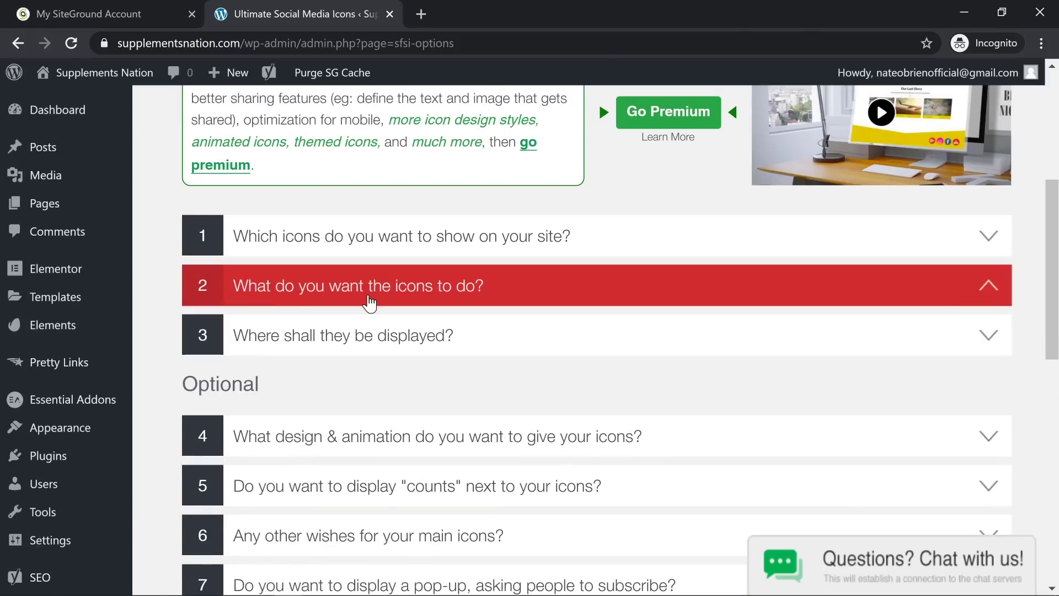
left_click(368, 298)
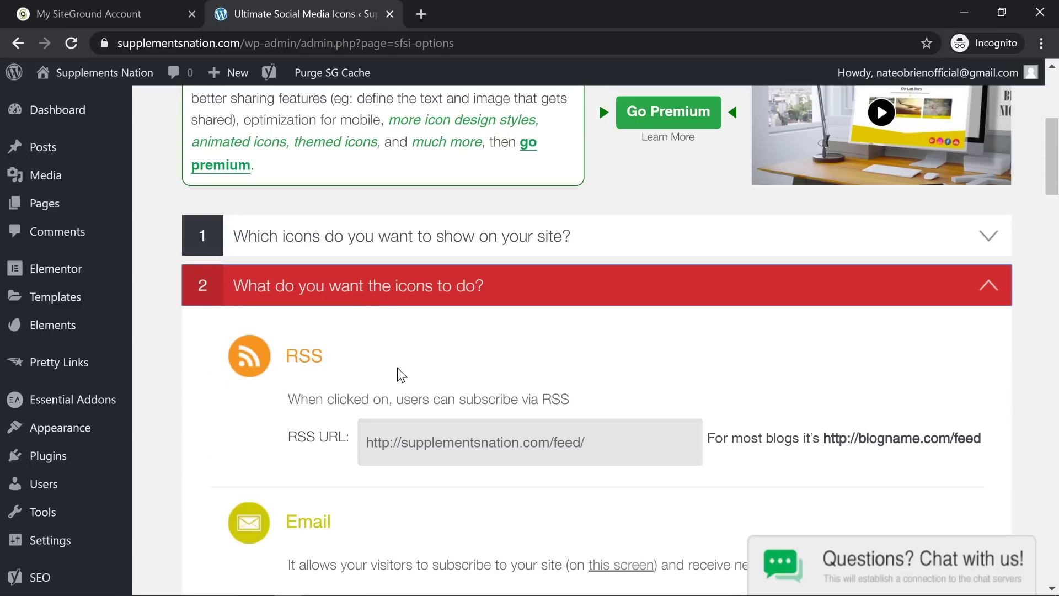
scroll(401, 372, "down", 1)
scroll(621, 372, "down", 10)
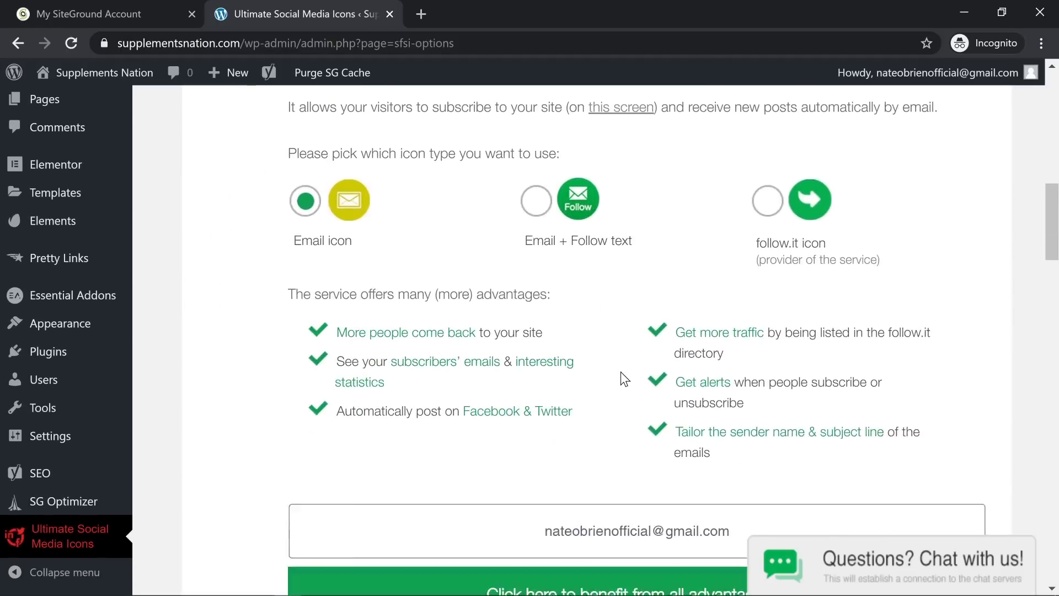
scroll(599, 377, "down", 7)
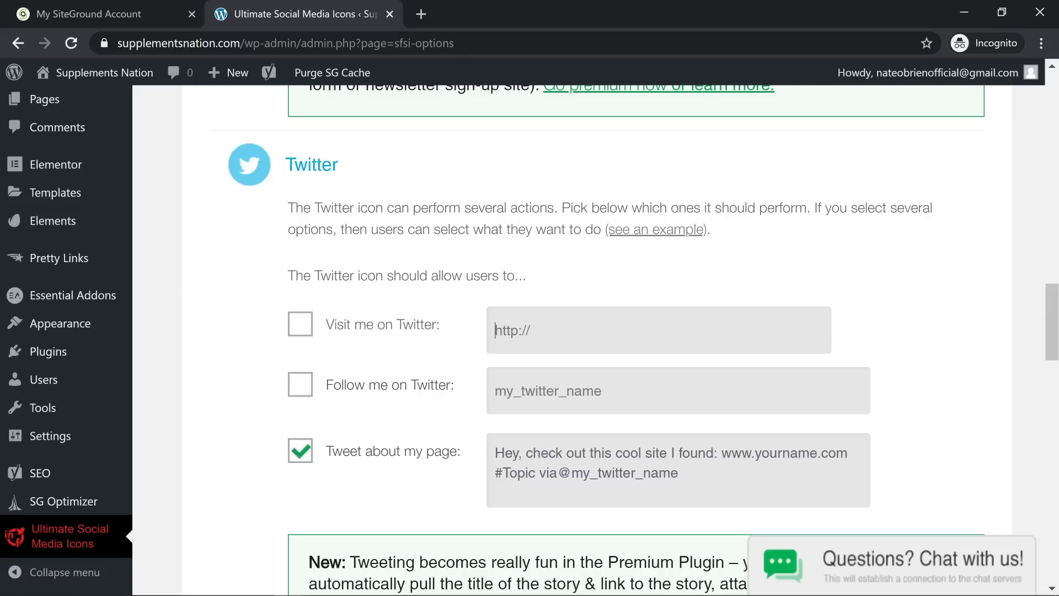
scroll(568, 411, "down", 6)
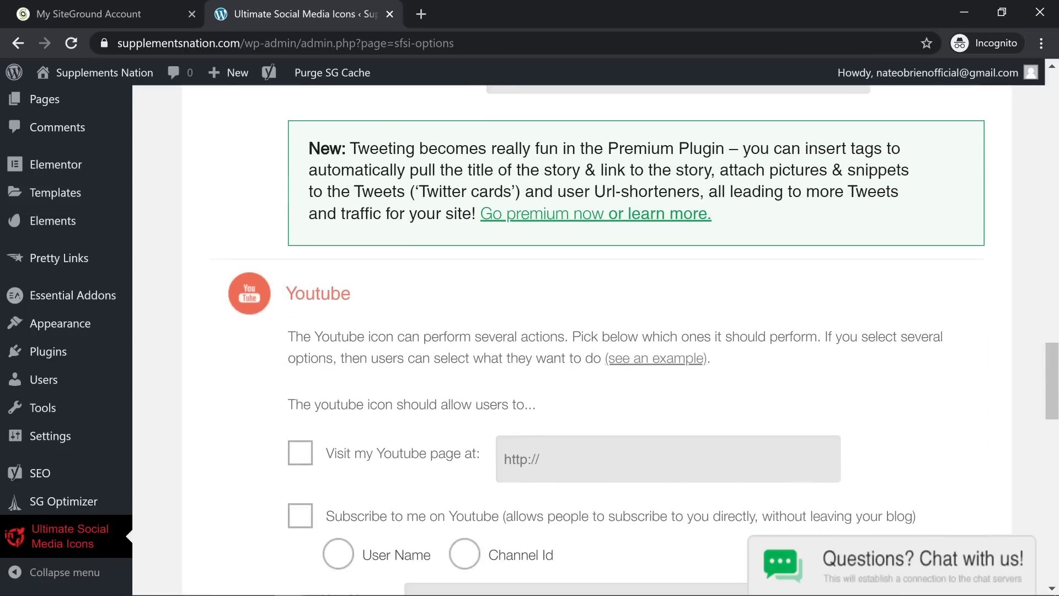
scroll(522, 441, "down", 9)
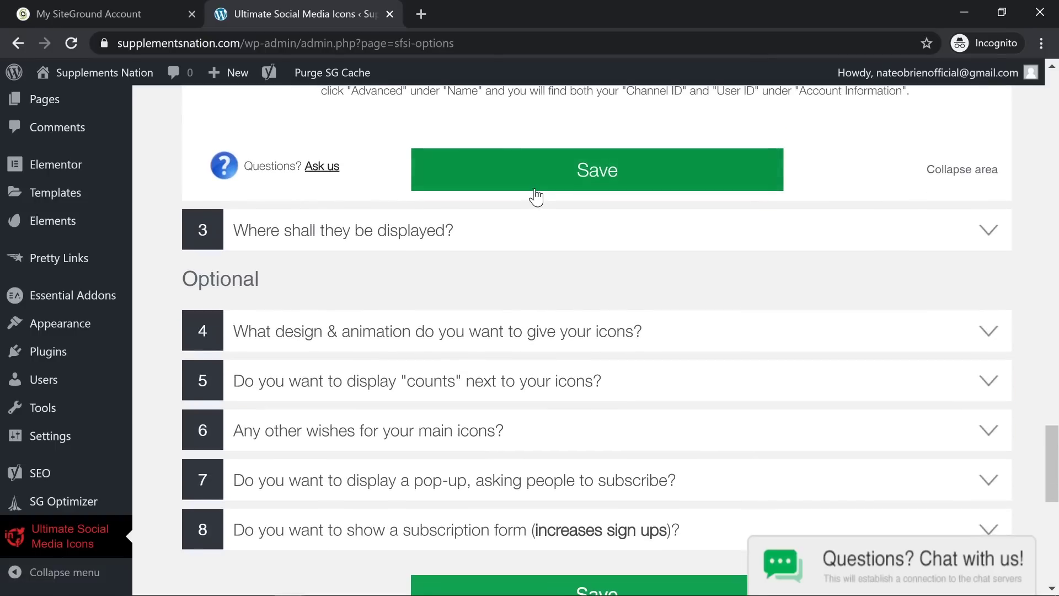
left_click(535, 187)
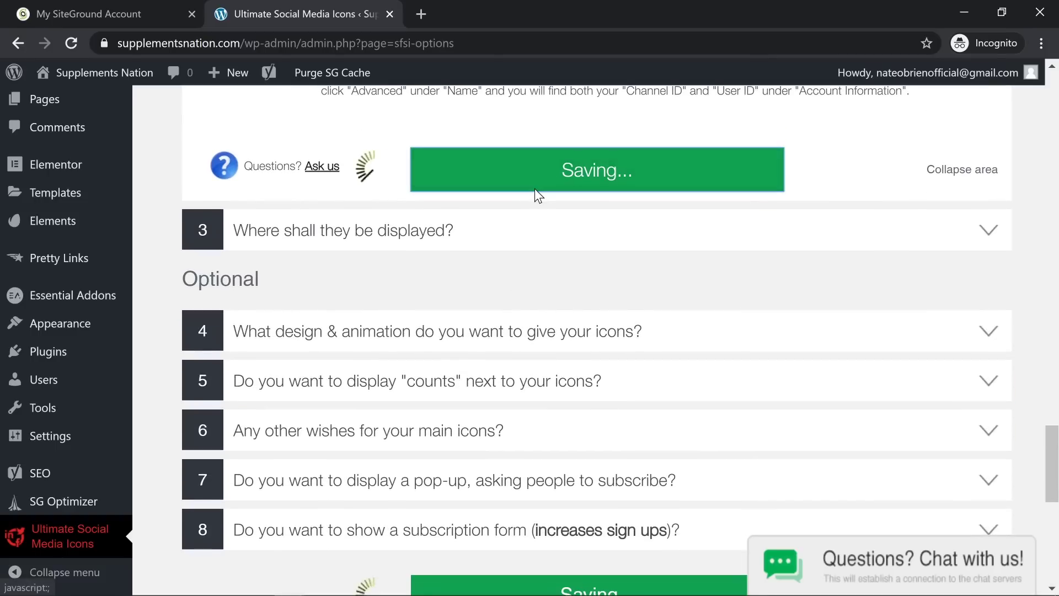
- Choose to show the icons after posts as responsive icons, displayed at the end of every post
scroll(481, 254, "up", 5)
scroll(479, 263, "up", 5)
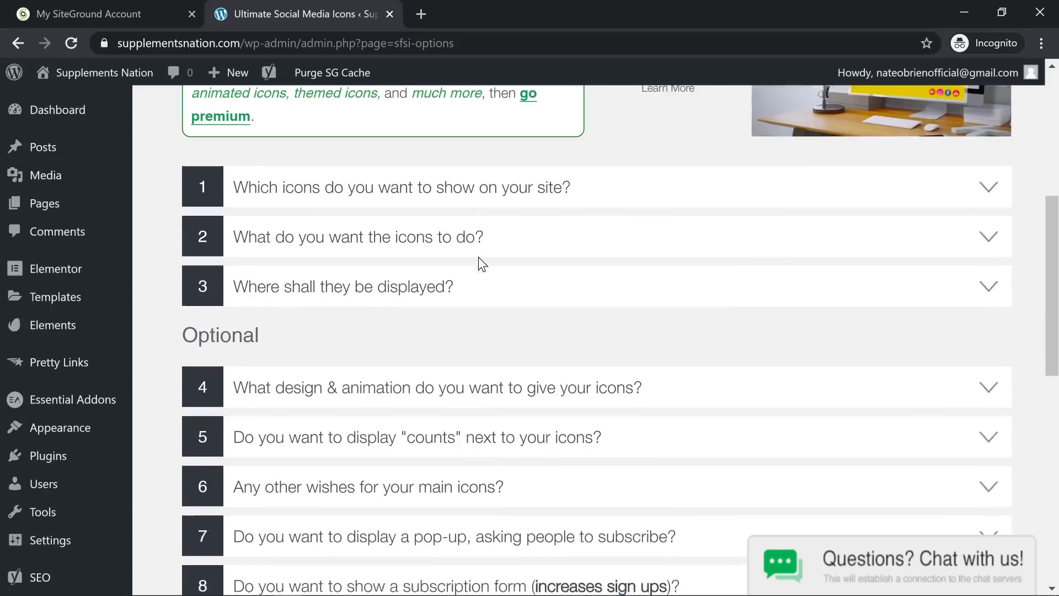
left_click(448, 331)
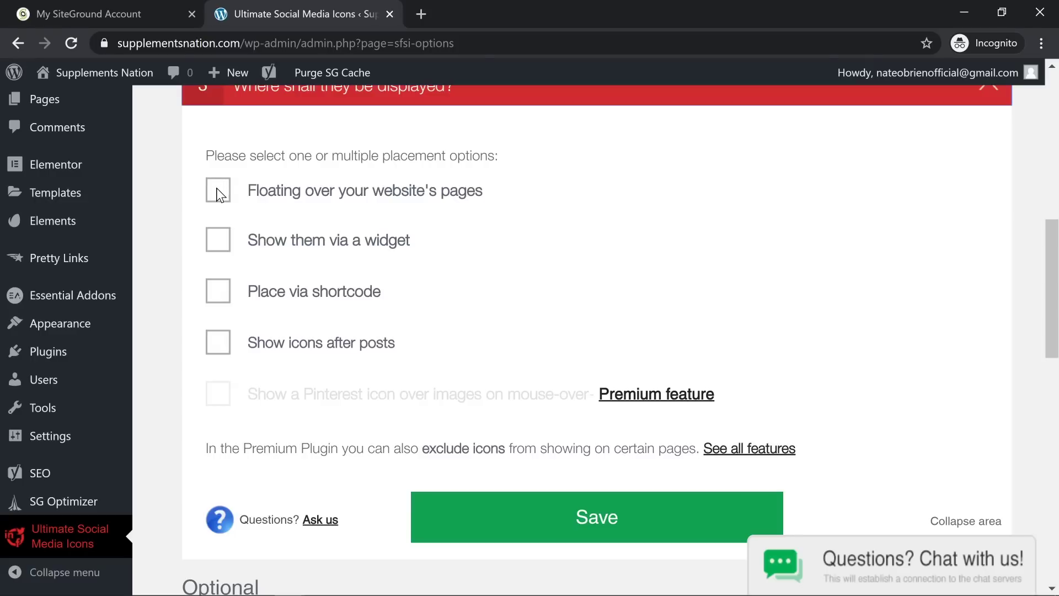
left_click(219, 345)
scroll(492, 440, "down", 2)
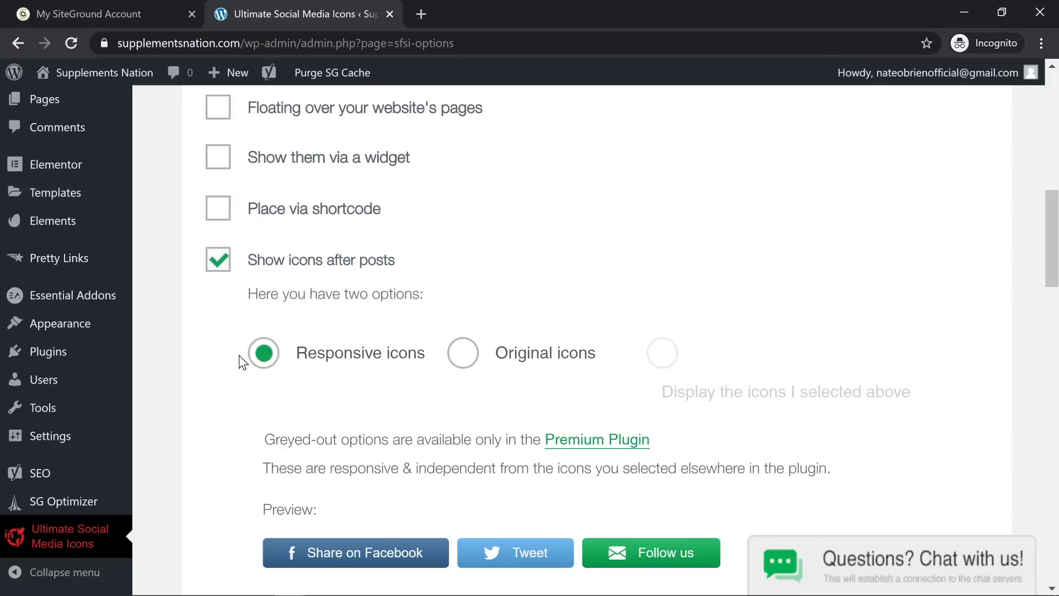
scroll(678, 435, "down", 4)
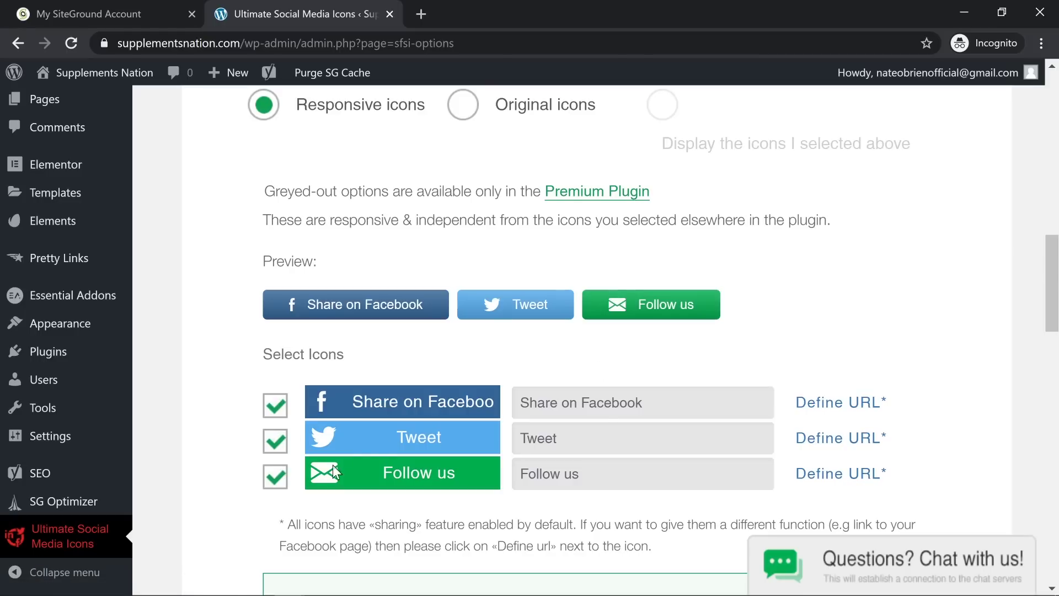
scroll(382, 385, "down", 9)
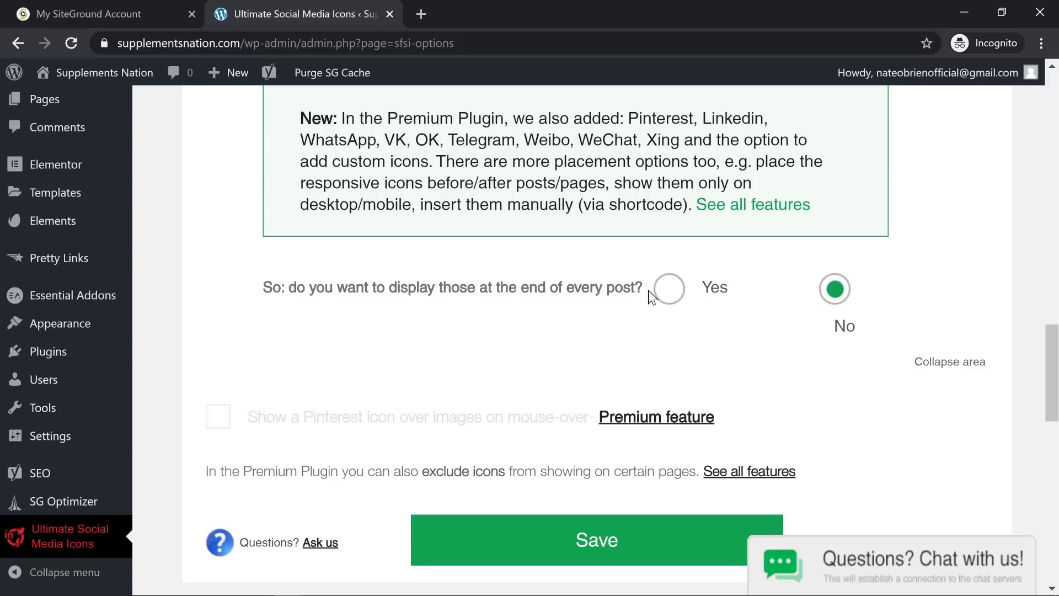
left_click(667, 291)
scroll(507, 346, "down", 2)
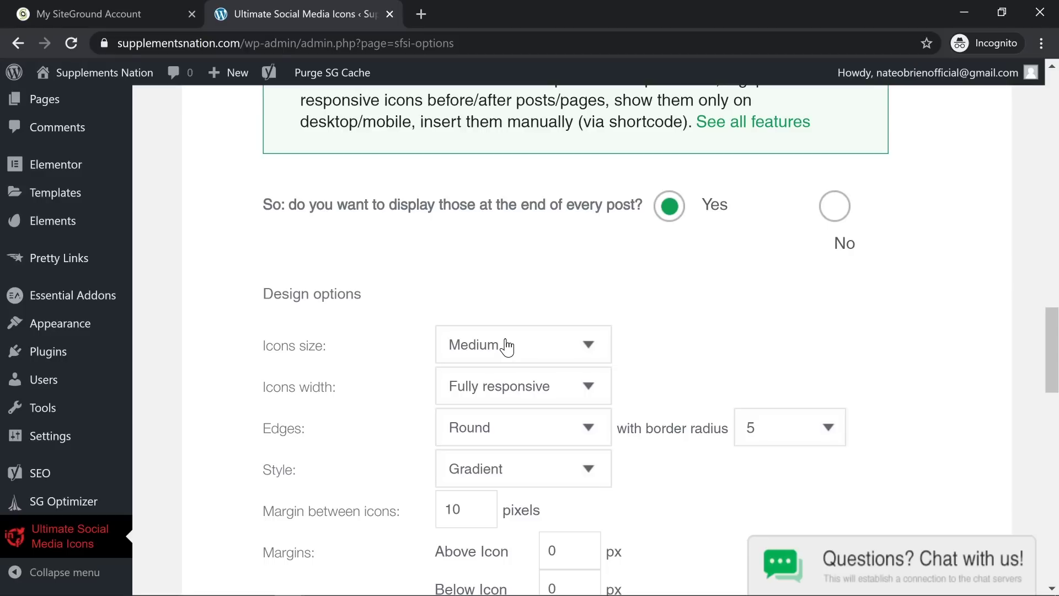
- Set the responsive icons' size to Medium and save the placement settings
scroll(494, 415, "down", 3)
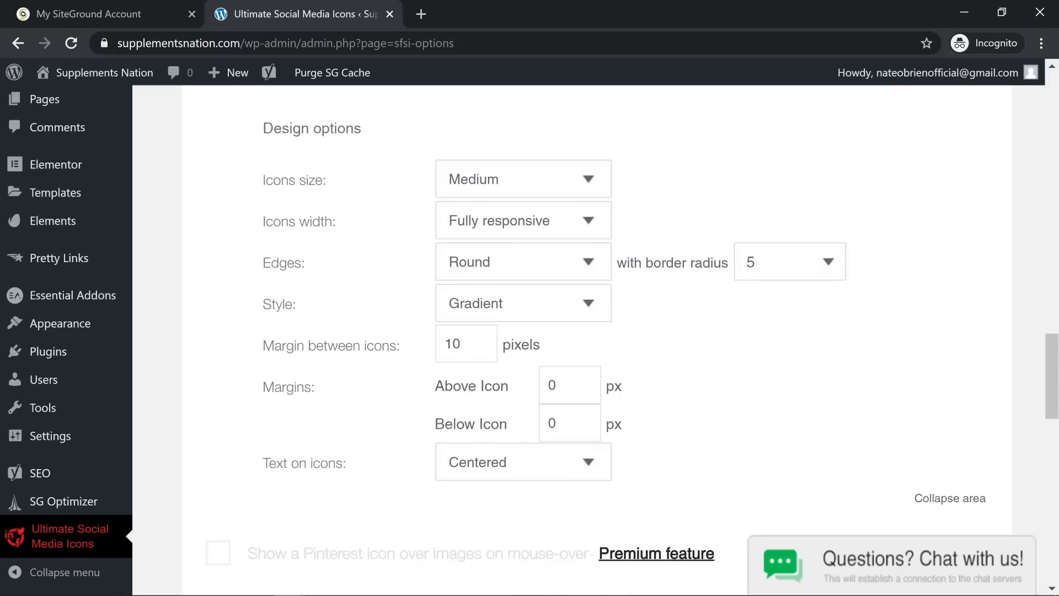
scroll(549, 392, "down", 3)
scroll(605, 250, "up", 2)
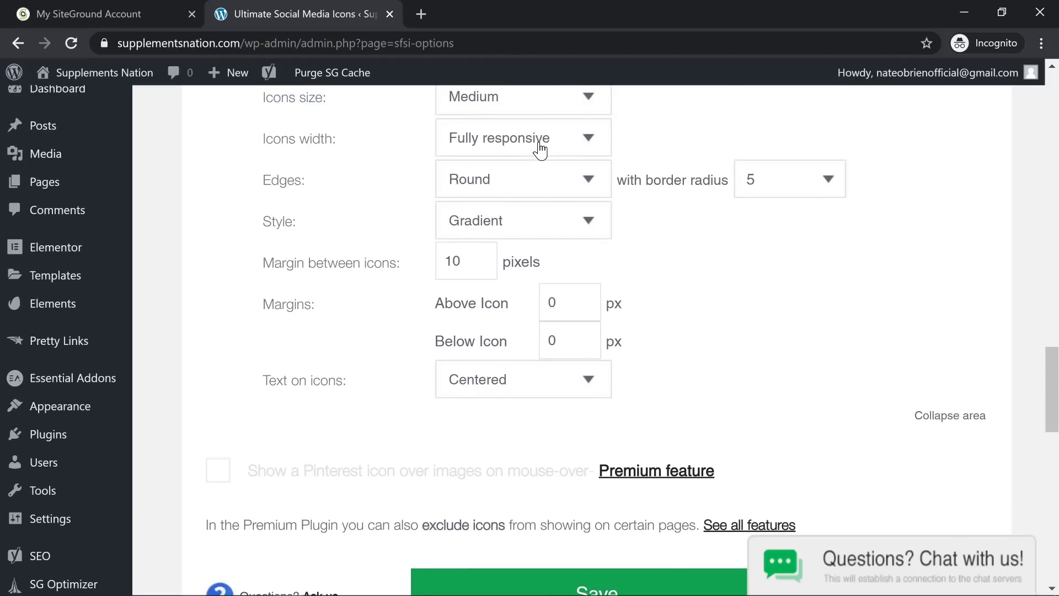
left_click(538, 110)
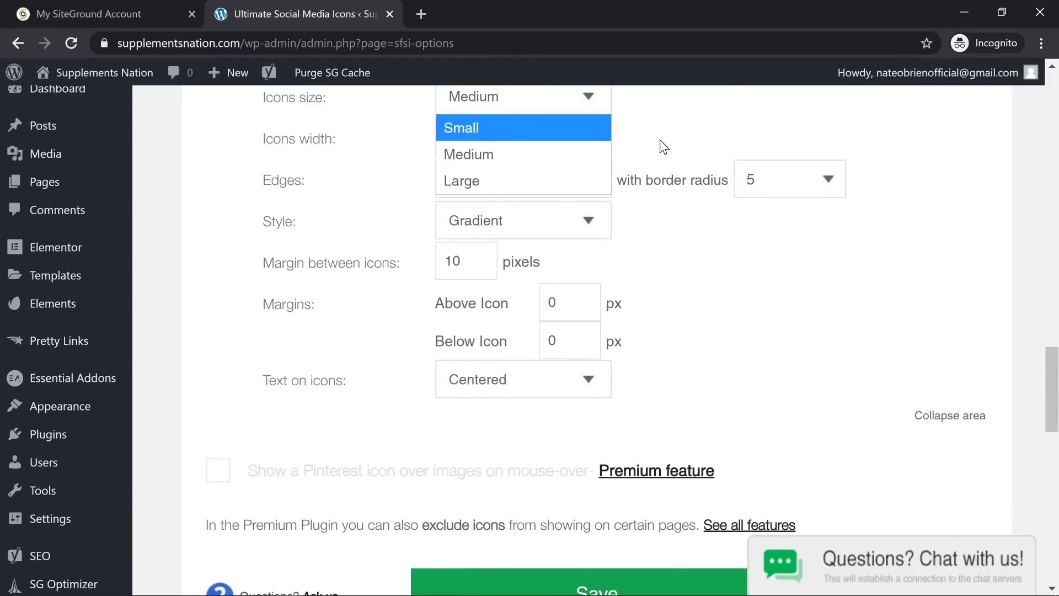
left_click(585, 154)
scroll(617, 465, "down", 3)
left_click(546, 427)
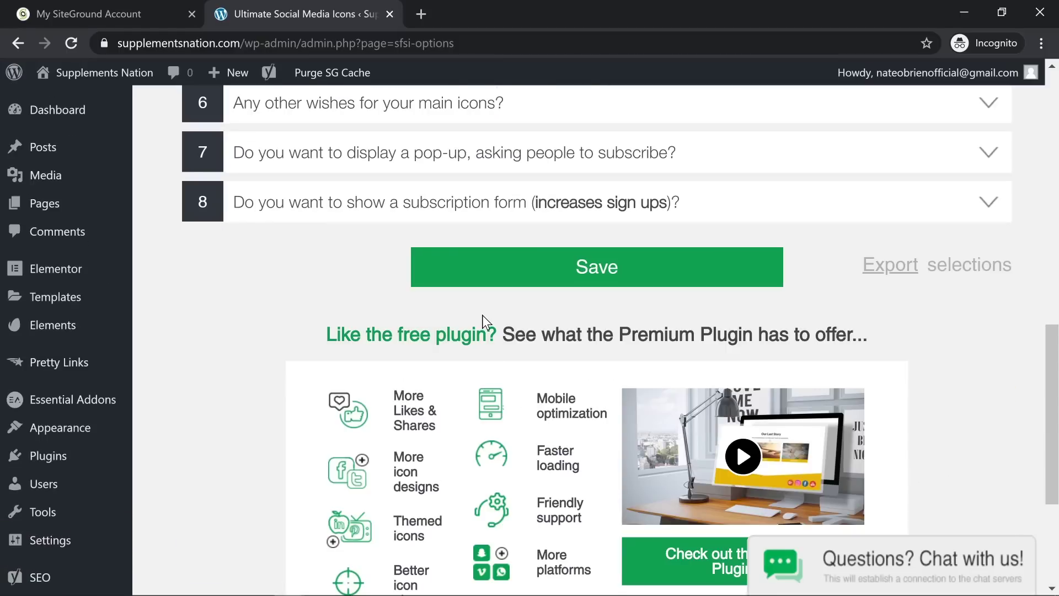
- Leave the optional questions unchanged and save all of the social media icon settings
scroll(329, 234, "up", 4)
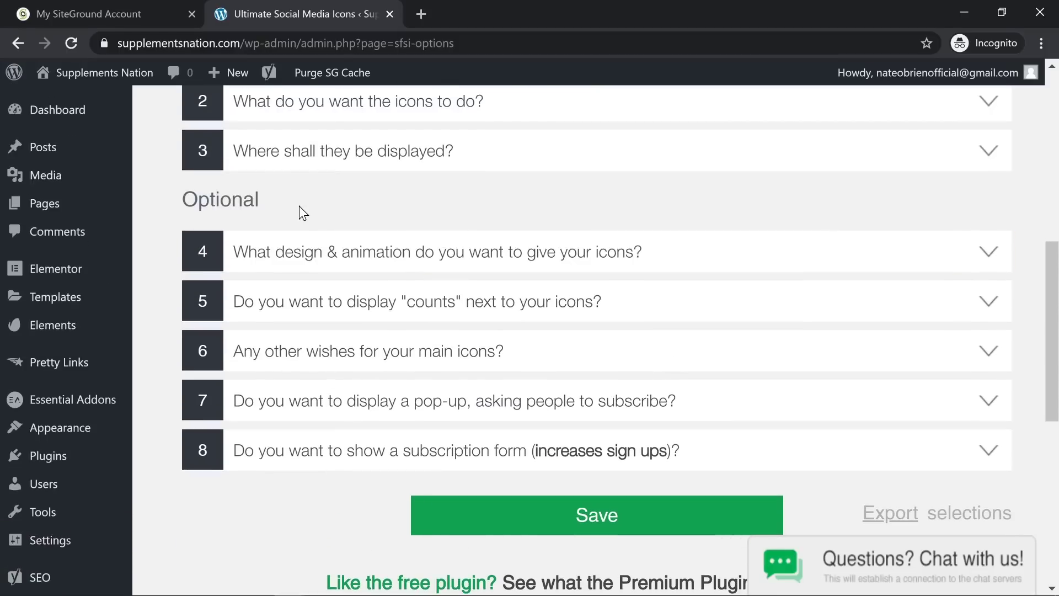
scroll(299, 206, "up", 3)
scroll(319, 232, "down", 11)
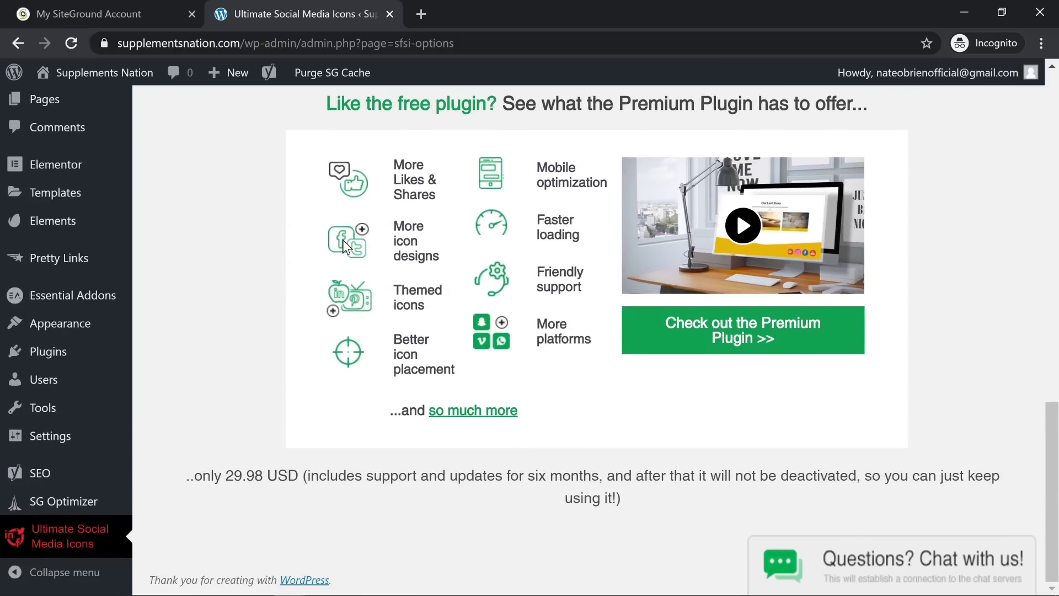
scroll(342, 239, "up", 3)
left_click(557, 207)
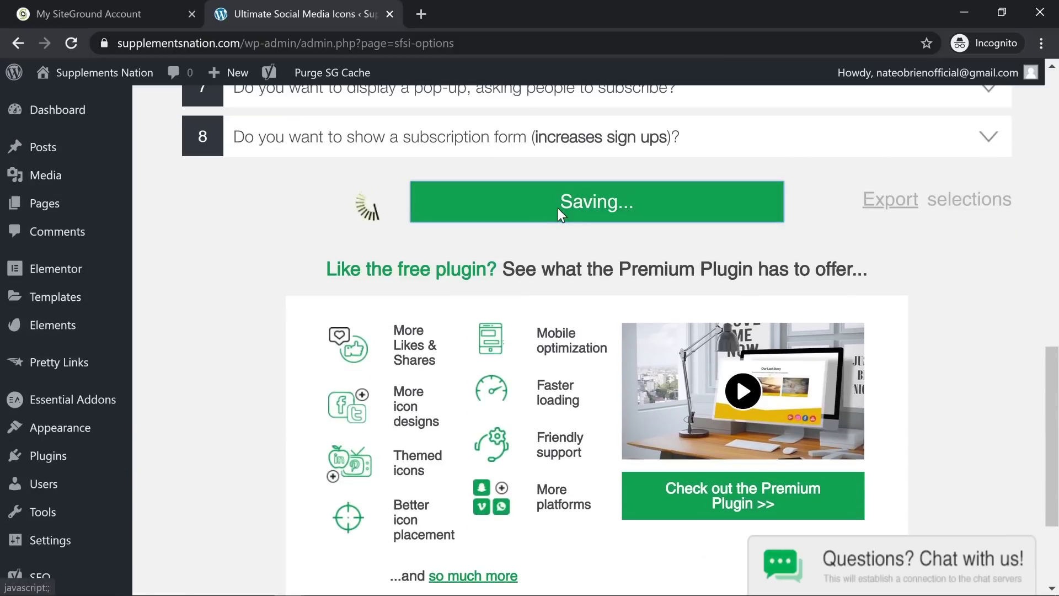
scroll(557, 207, "up", 1)
scroll(559, 217, "up", 2)
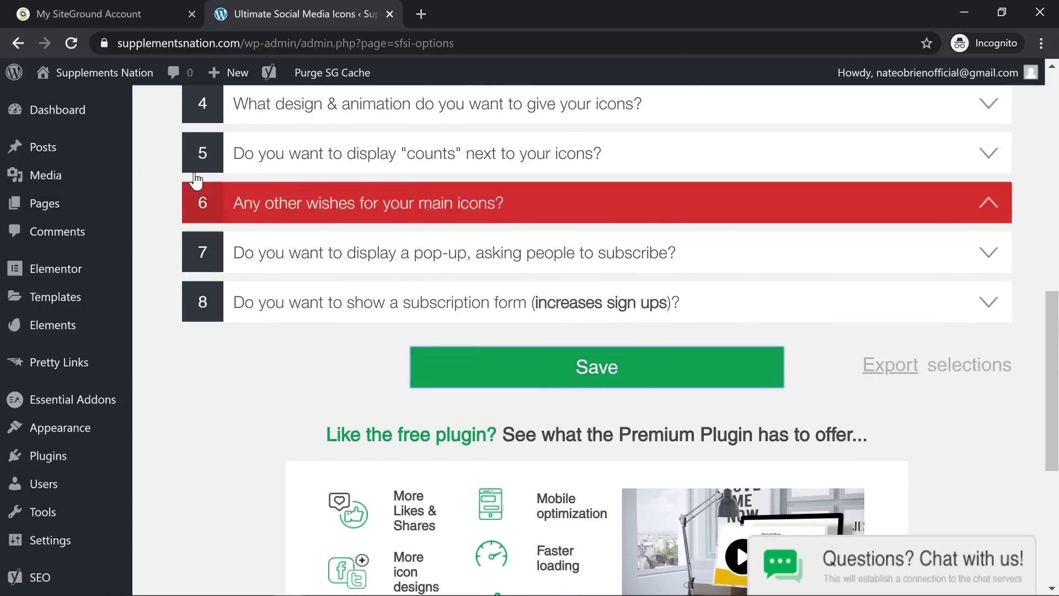
- Go from the installed plugins to adding a new one, search the directory for "mailchimp" and look over the results
mouse_move(128, 307)
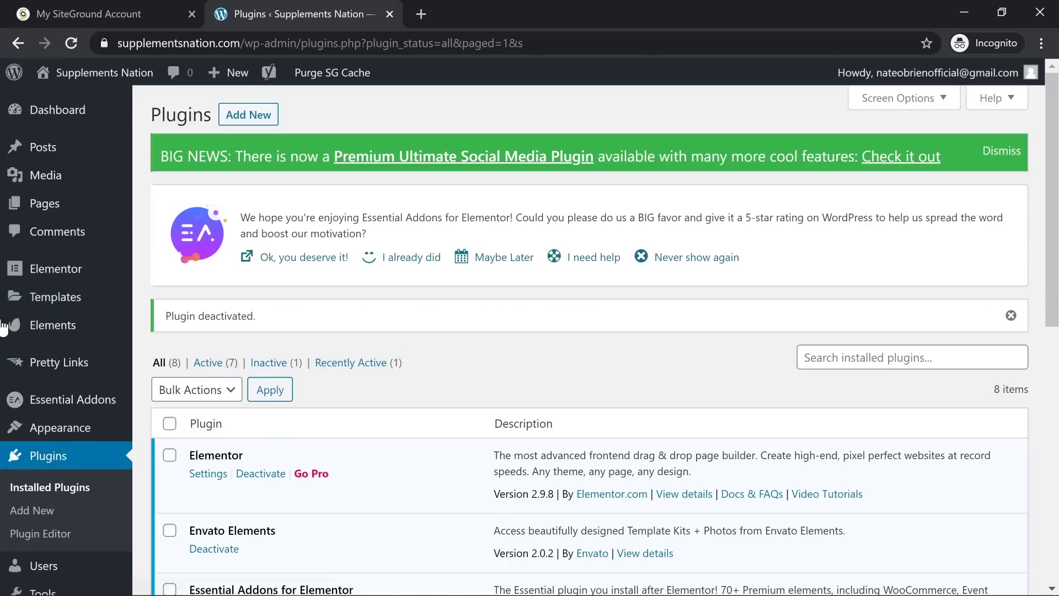
mouse_move(53, 374)
left_click(238, 117)
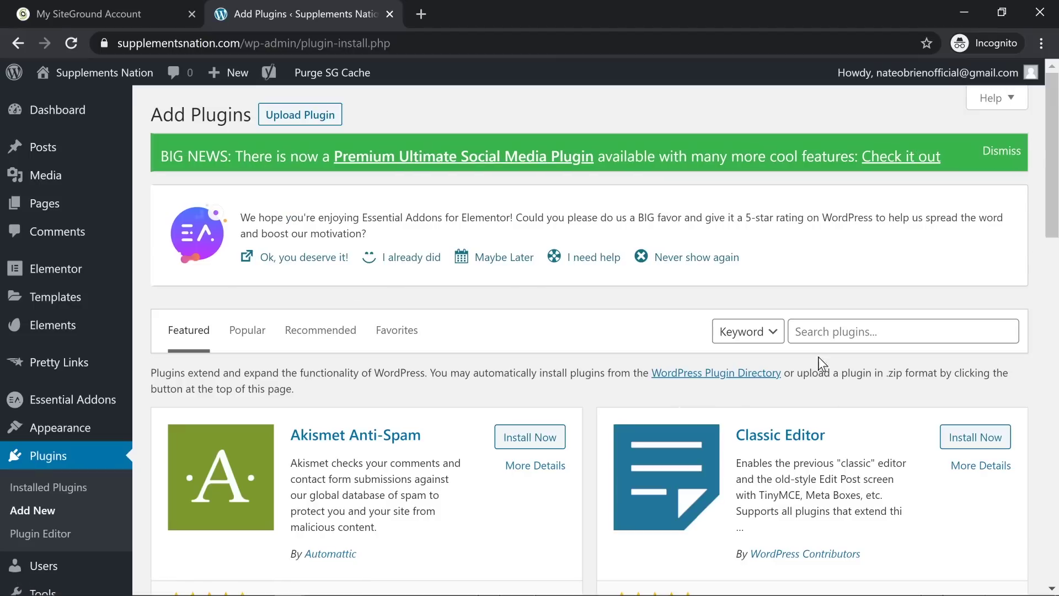
left_click(822, 332)
type("ma")
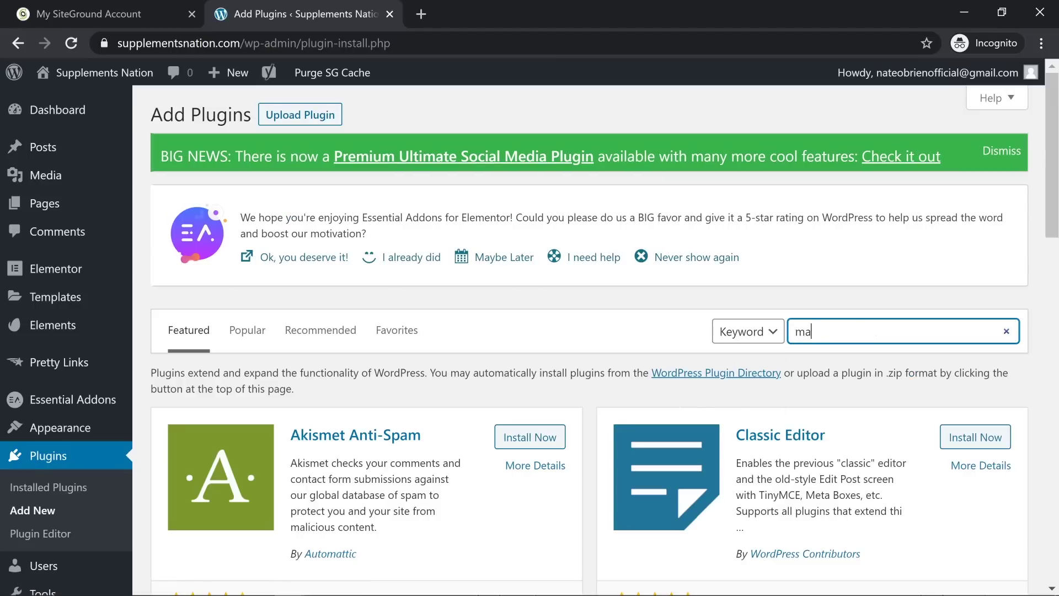
type("ilchimp")
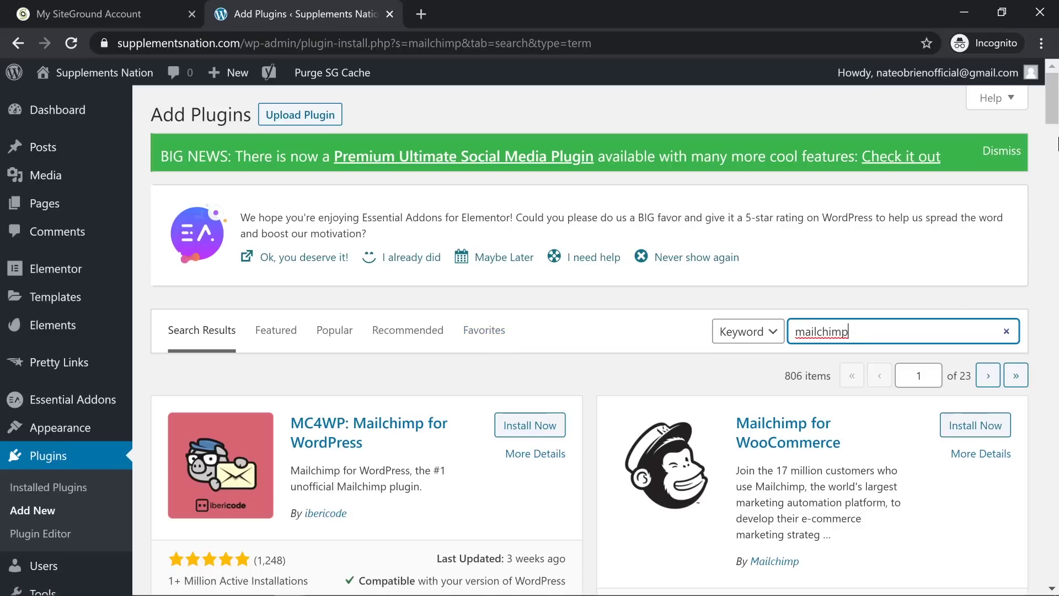
left_click_drag(1057, 120, 1057, 151)
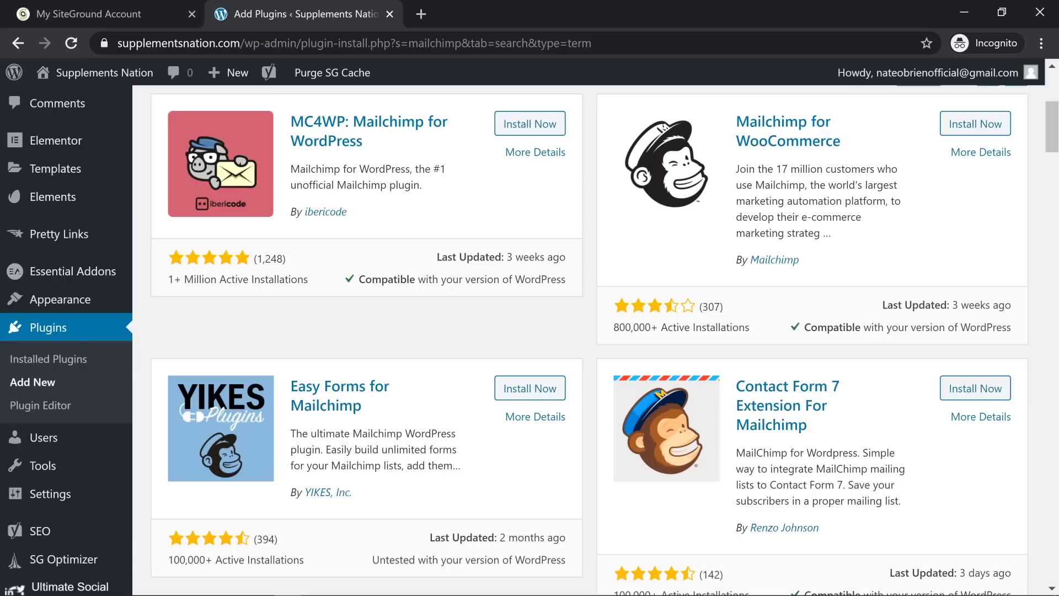
scroll(246, 260, "up", 5)
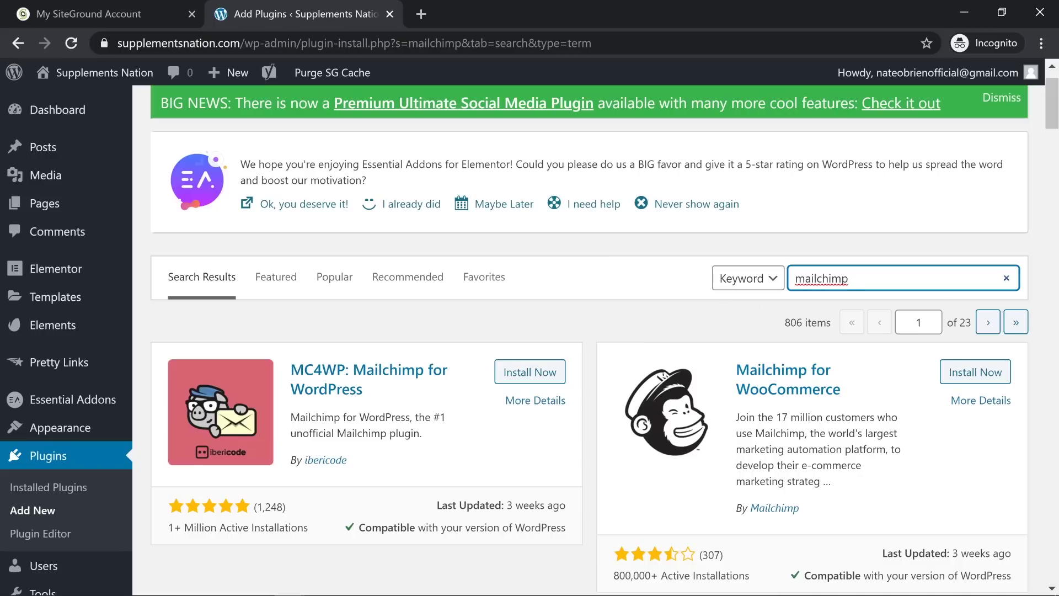
- Replace the plugin search with "google analytics" and look through the matching plugins
key("BackSpace")
key("BackSpace")
key("BackSpace")
key("BackSpace")
key("BackSpace")
key("BackSpace")
key("BackSpace")
key("BackSpace")
key("BackSpace")
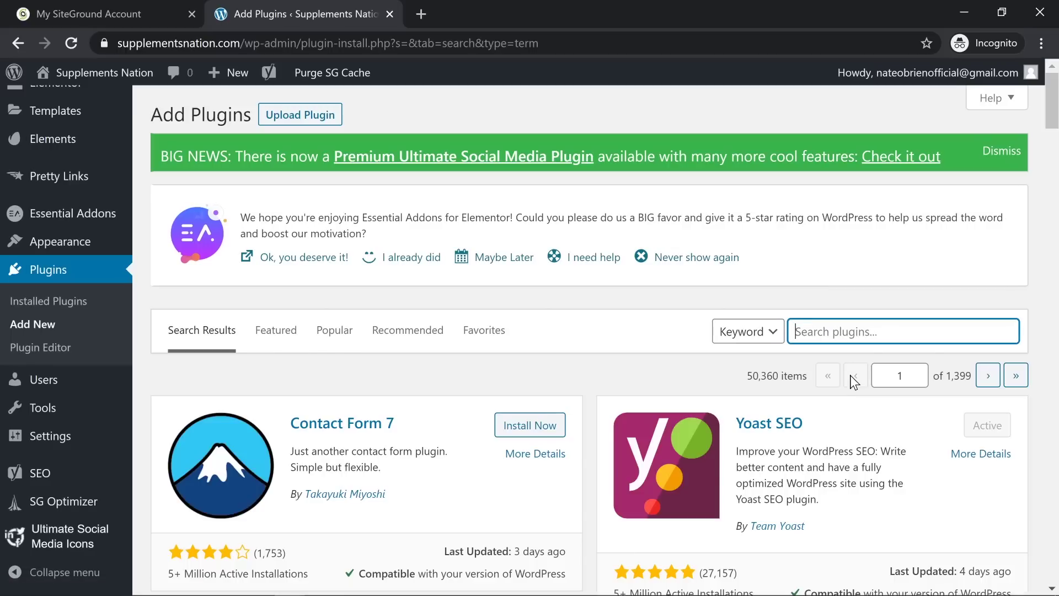
type("google analytics")
key("ctrl+BackSpace")
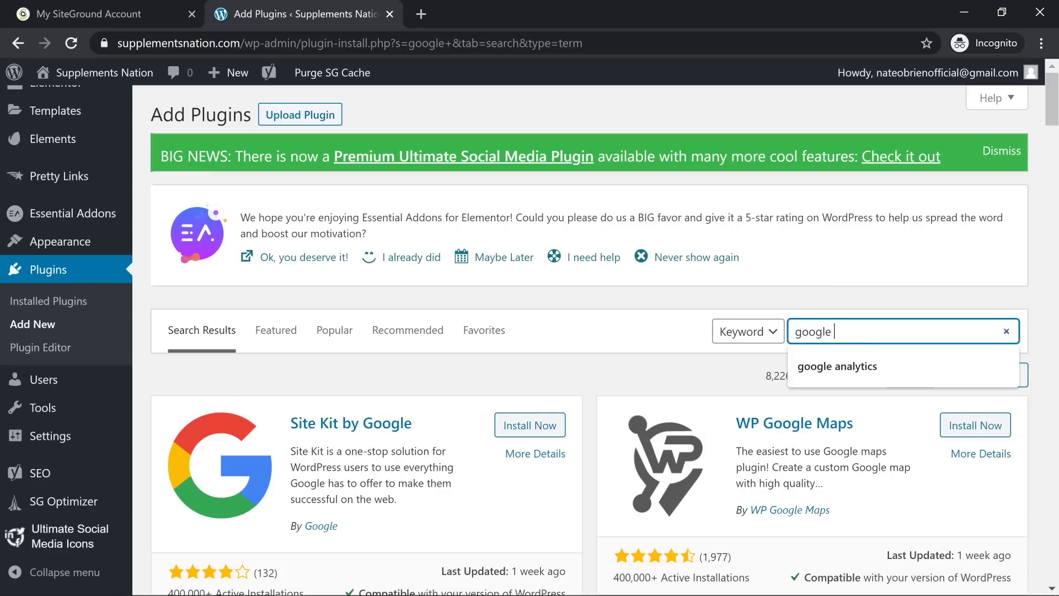
type("analytics")
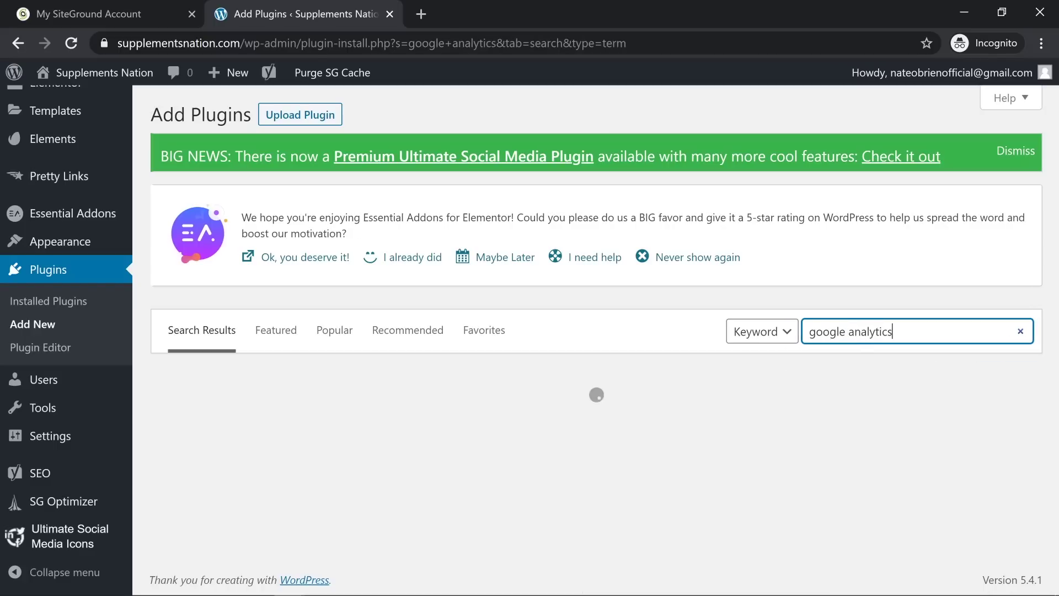
scroll(554, 352, "down", 1)
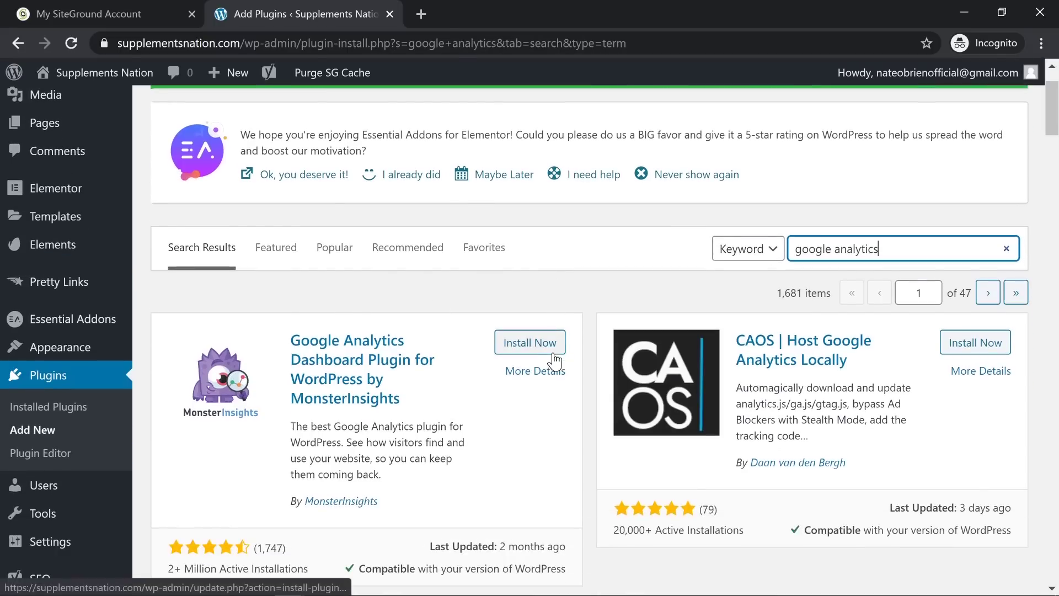
scroll(452, 317, "down", 2)
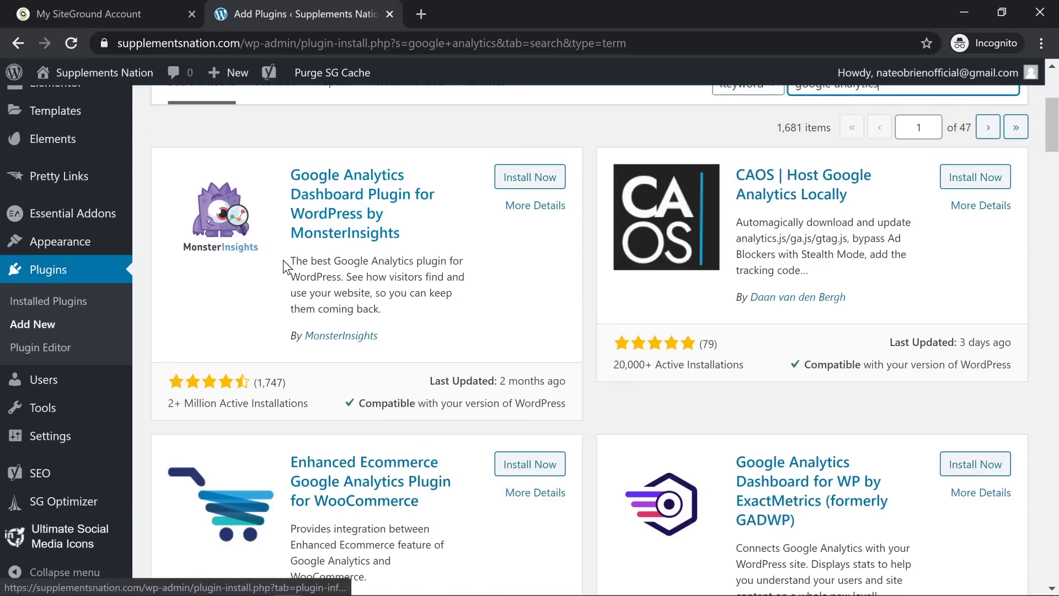
scroll(281, 254, "up", 2)
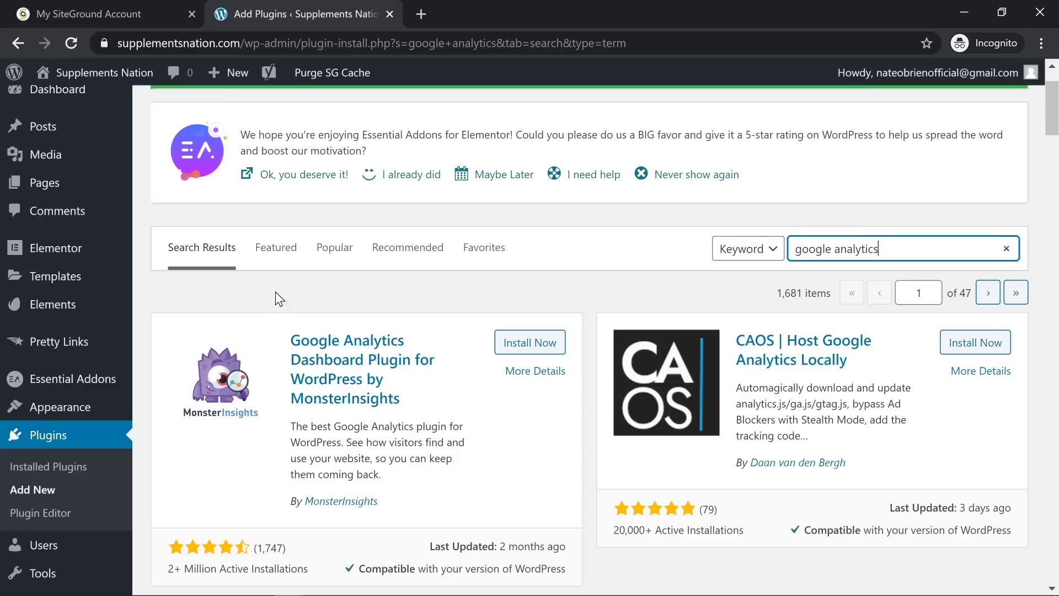
scroll(478, 376, "down", 10)
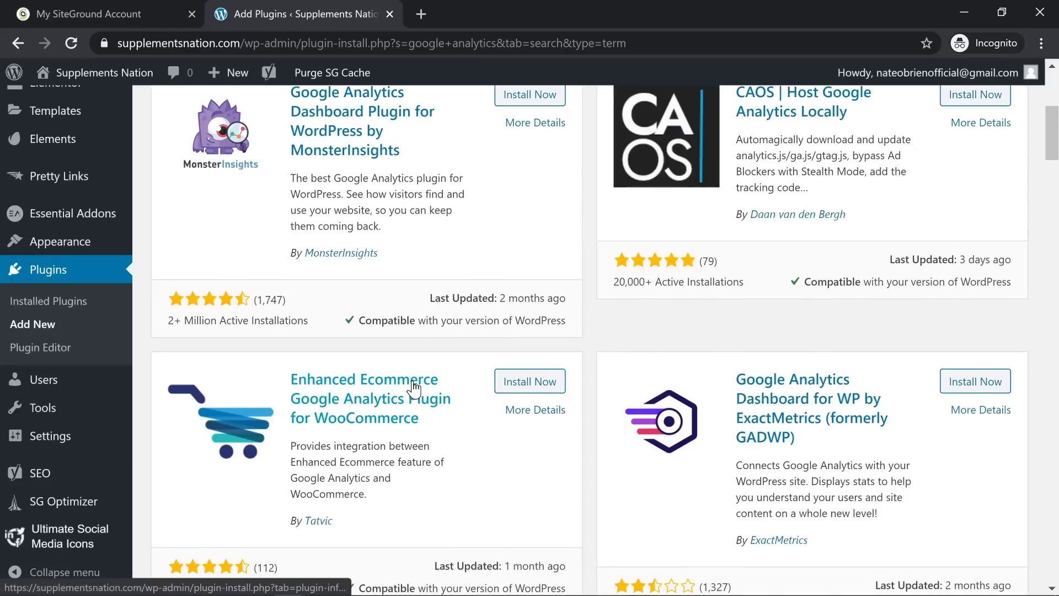
scroll(471, 392, "down", 3)
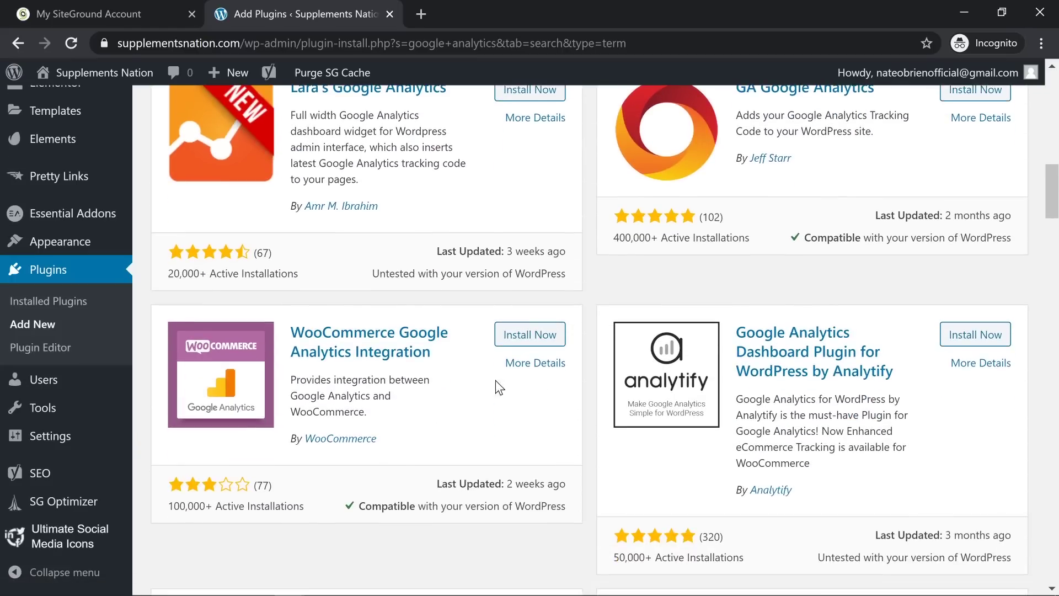
- Examine the remaining Google Analytics plugins, including Site Kit by Google, and return to the first results
scroll(501, 361, "down", 6)
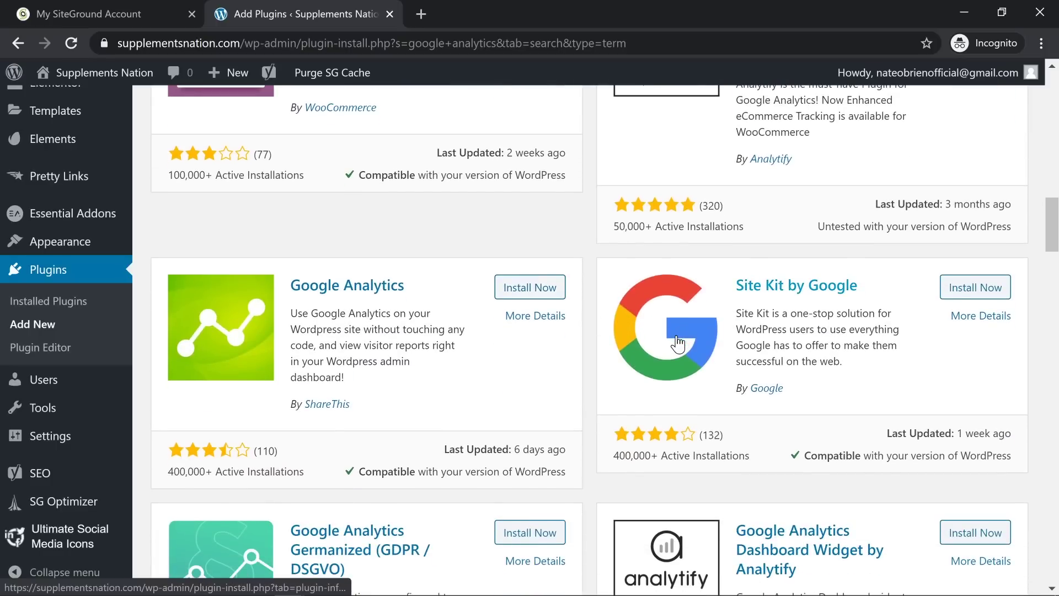
scroll(661, 341, "down", 3)
scroll(654, 314, "up", 1)
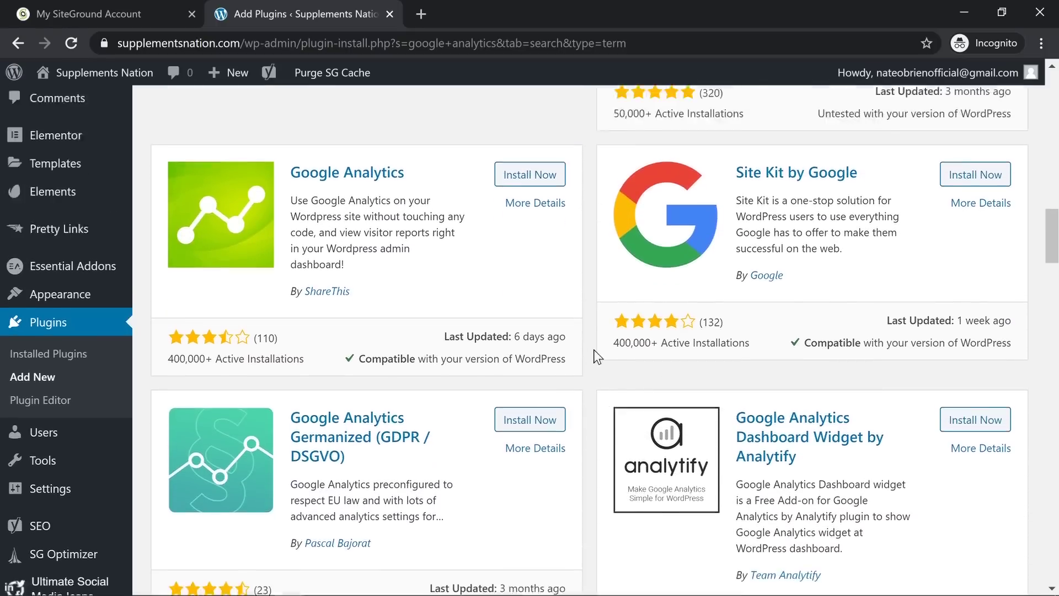
scroll(588, 354, "up", 20)
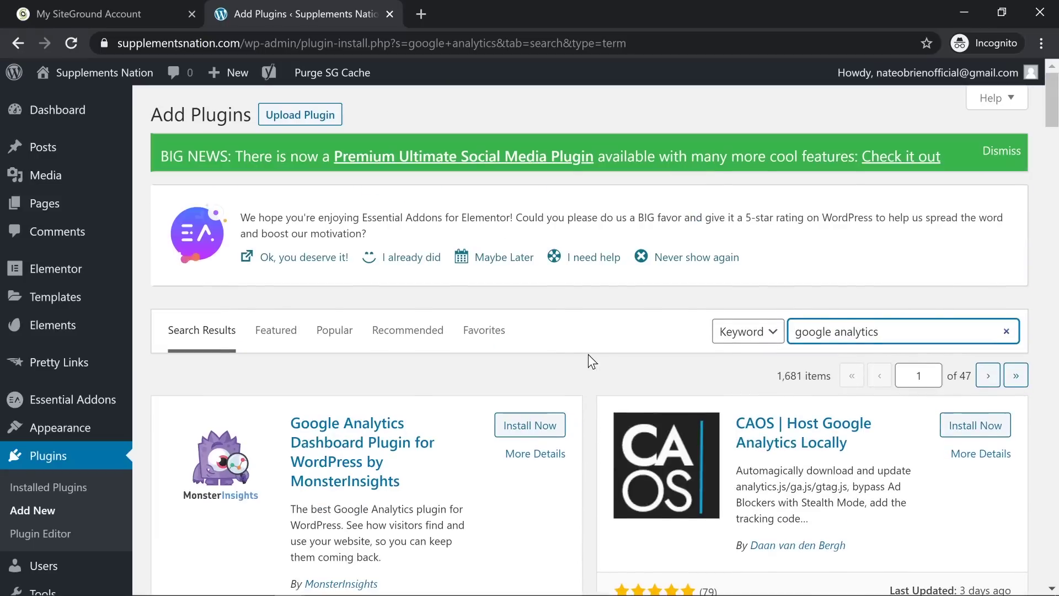
scroll(588, 354, "down", 3)
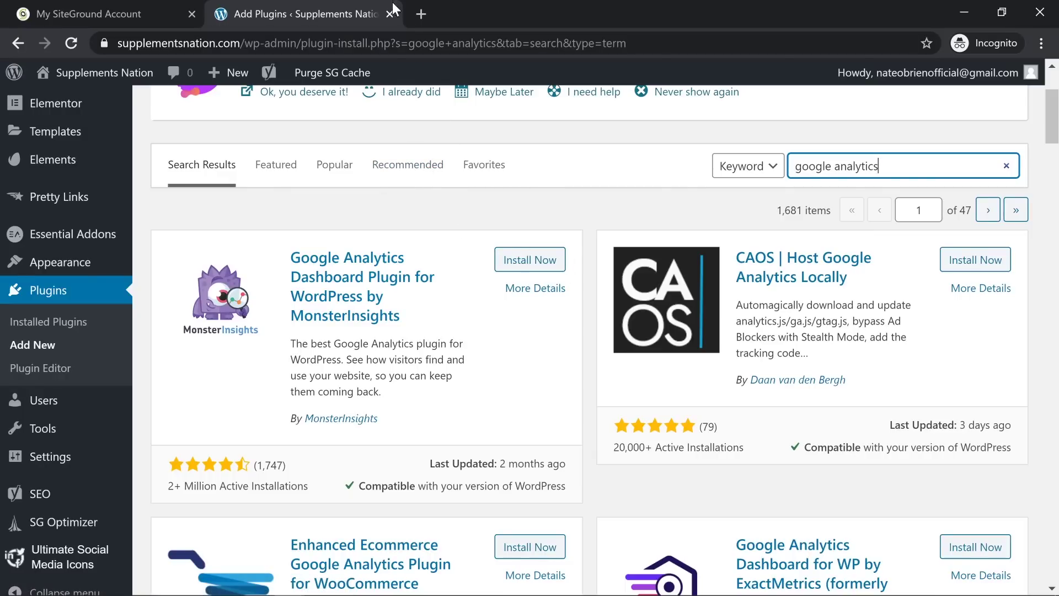
- Search Google for "search console" in a new tab and go back to the plugin results page
left_click(422, 14)
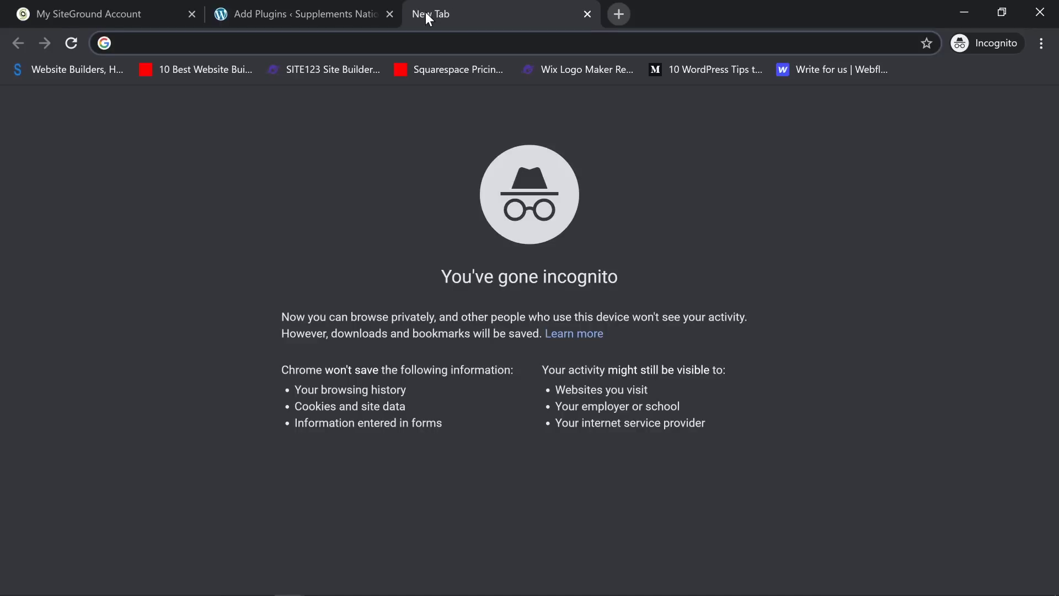
type("search")
key("Return")
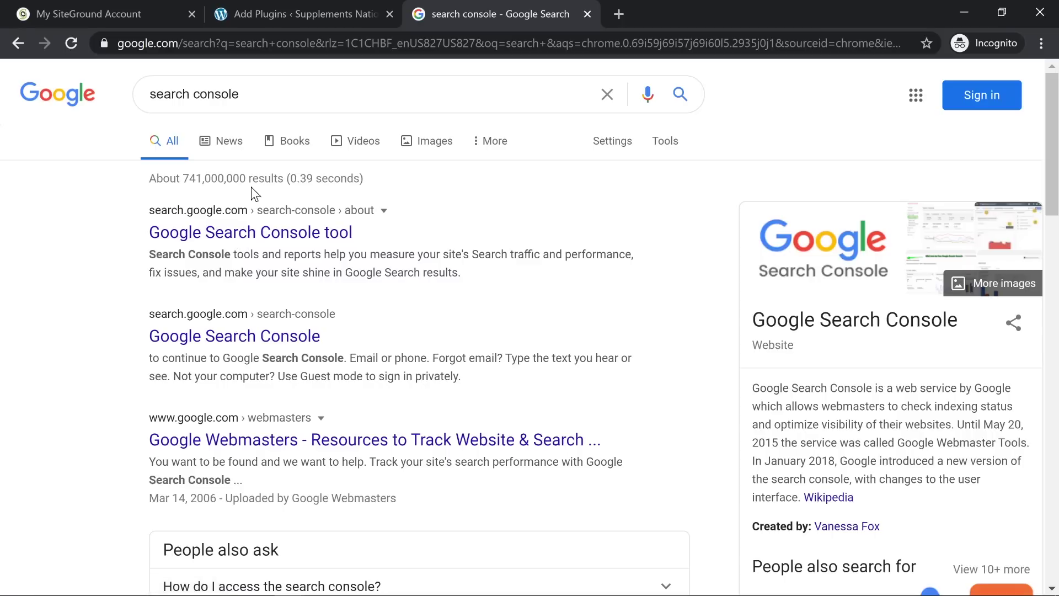
left_click(288, 11)
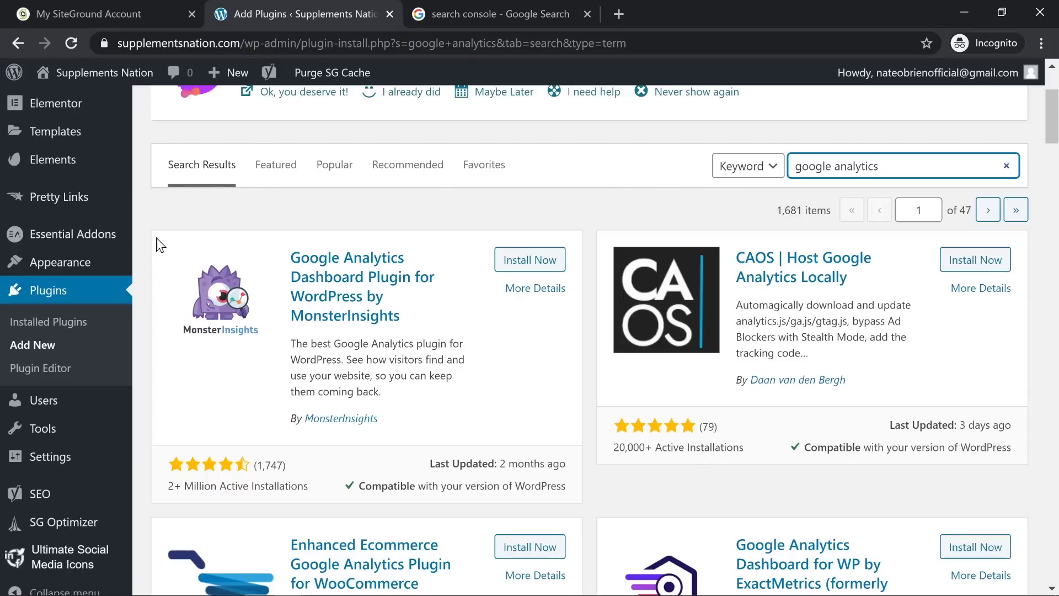
scroll(152, 251, "up", 4)
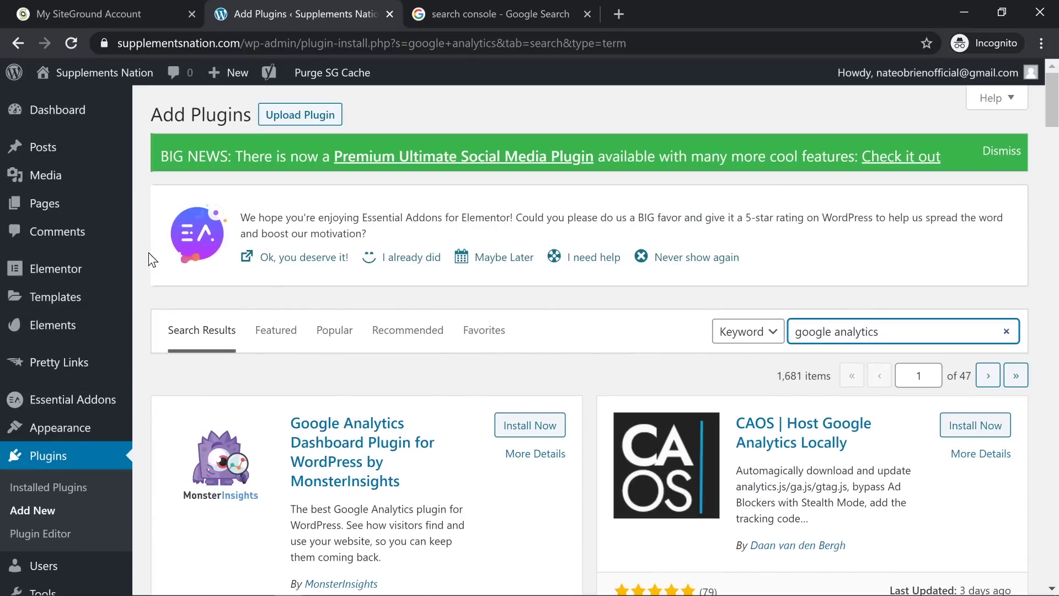
- Open the Google Search Console tool from the search results, start it as far as the sign-in page and close it
left_click(493, 7)
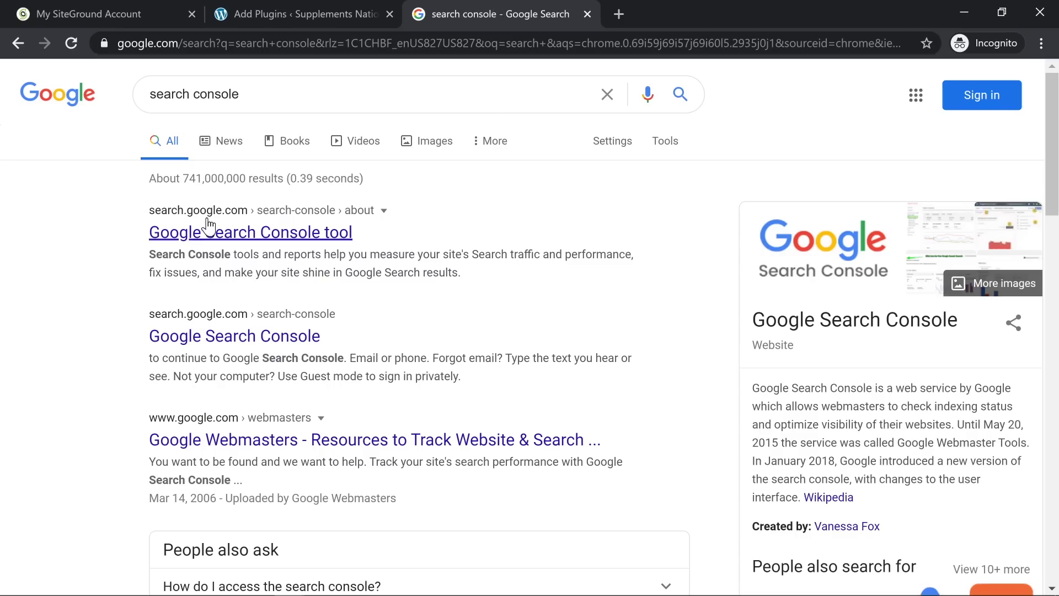
left_click(184, 239)
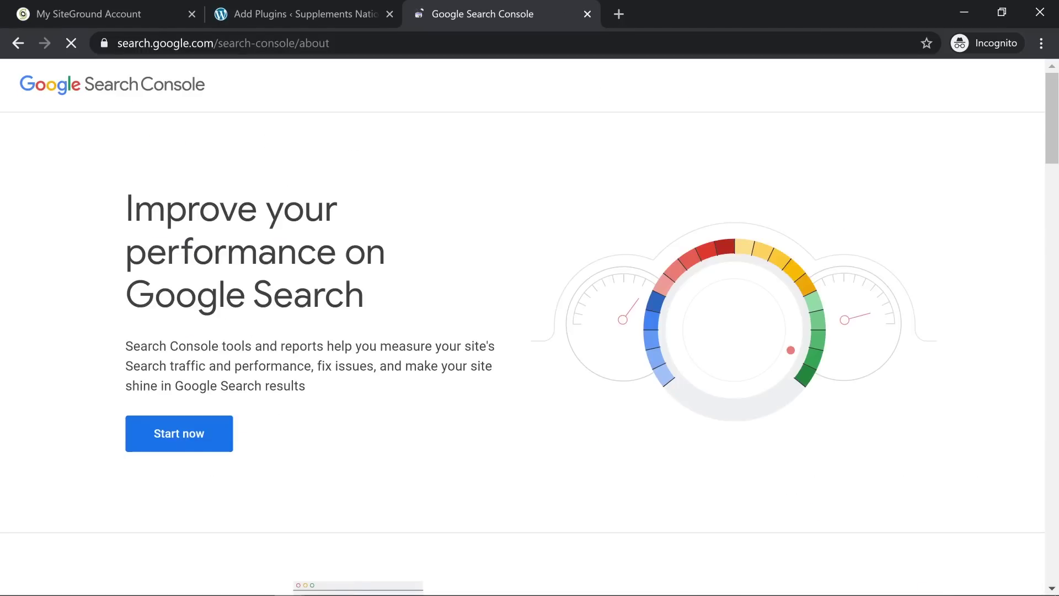
left_click(197, 434)
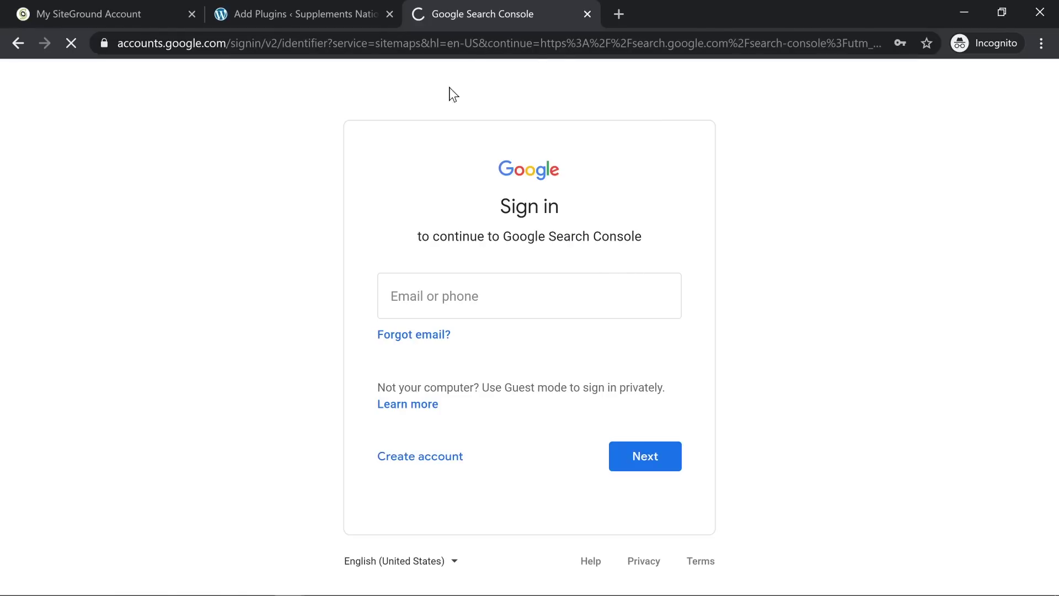
left_click(587, 14)
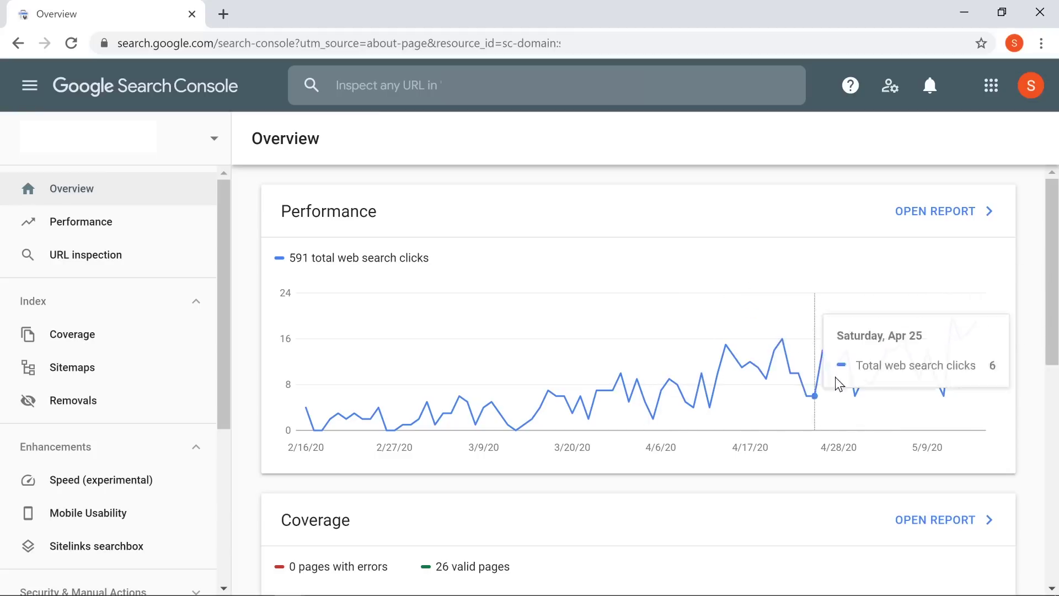
- Open the Search Console performance report and chart total impressions against average position, with total clicks hidden
left_click(59, 230)
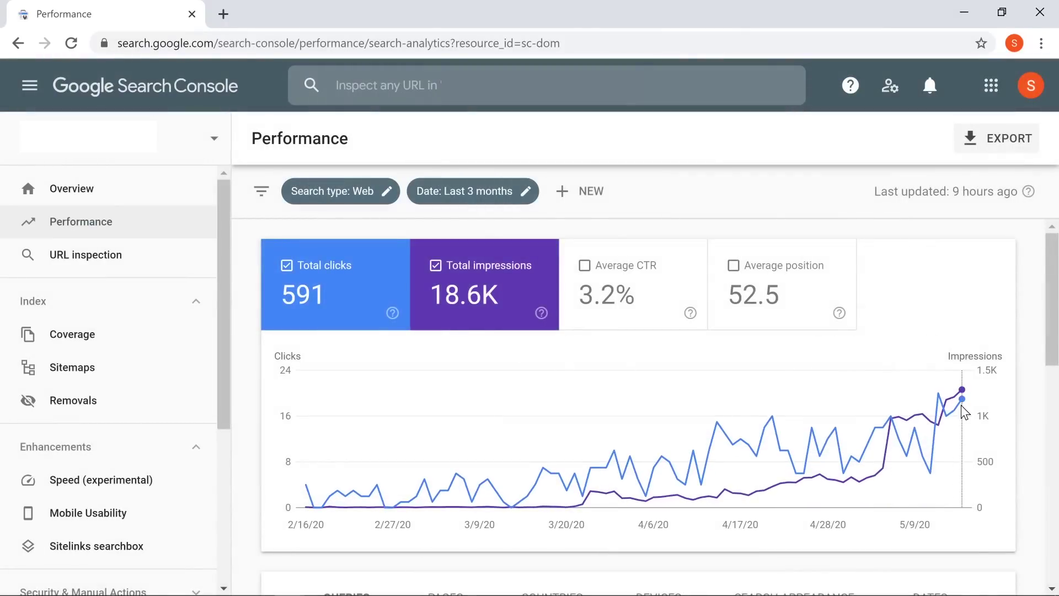
mouse_move(961, 406)
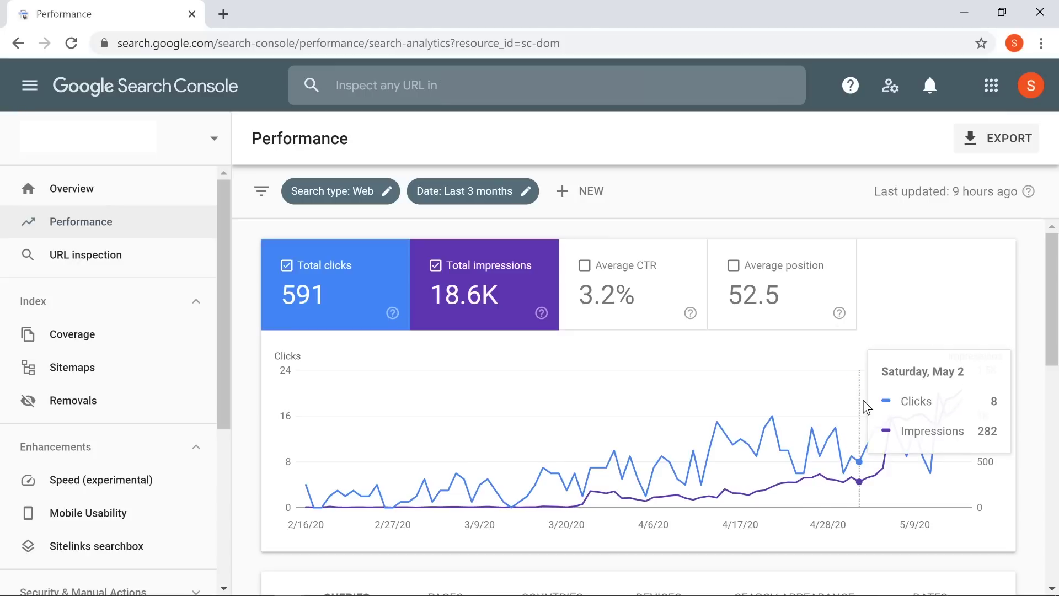
left_click(317, 284)
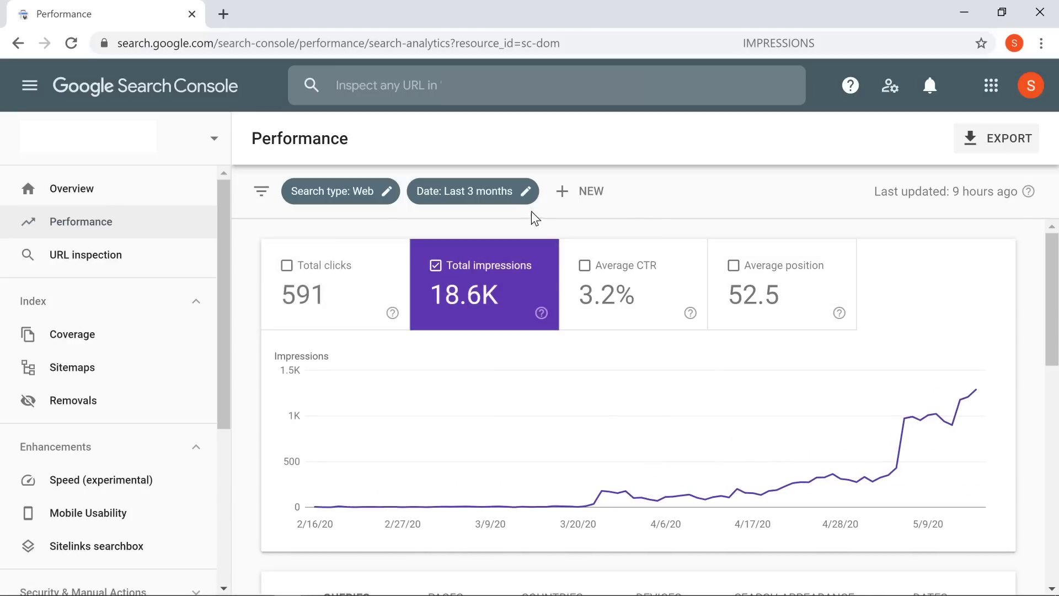
left_click(790, 301)
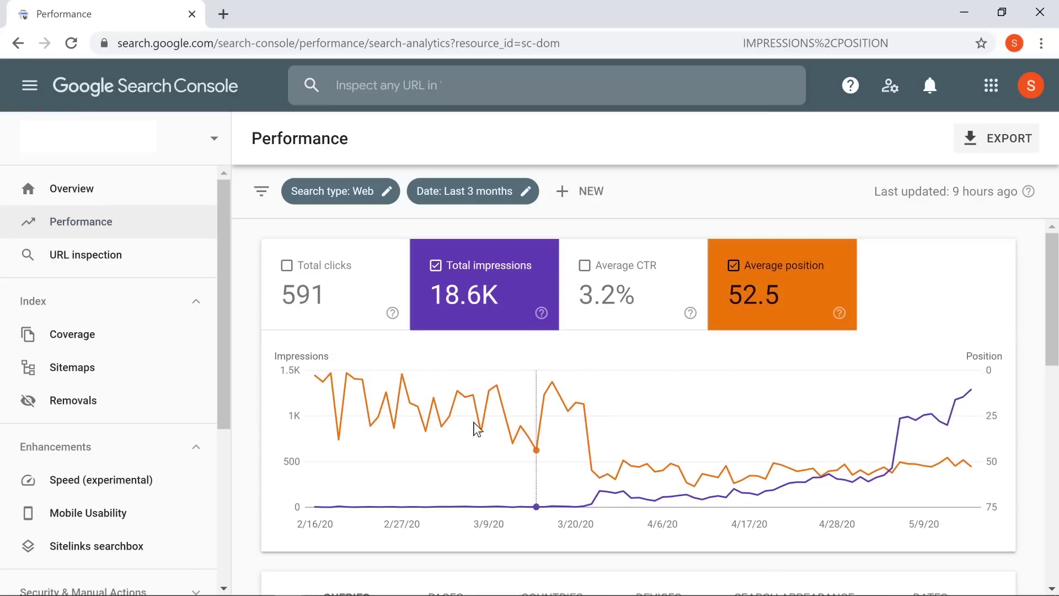
mouse_move(444, 400)
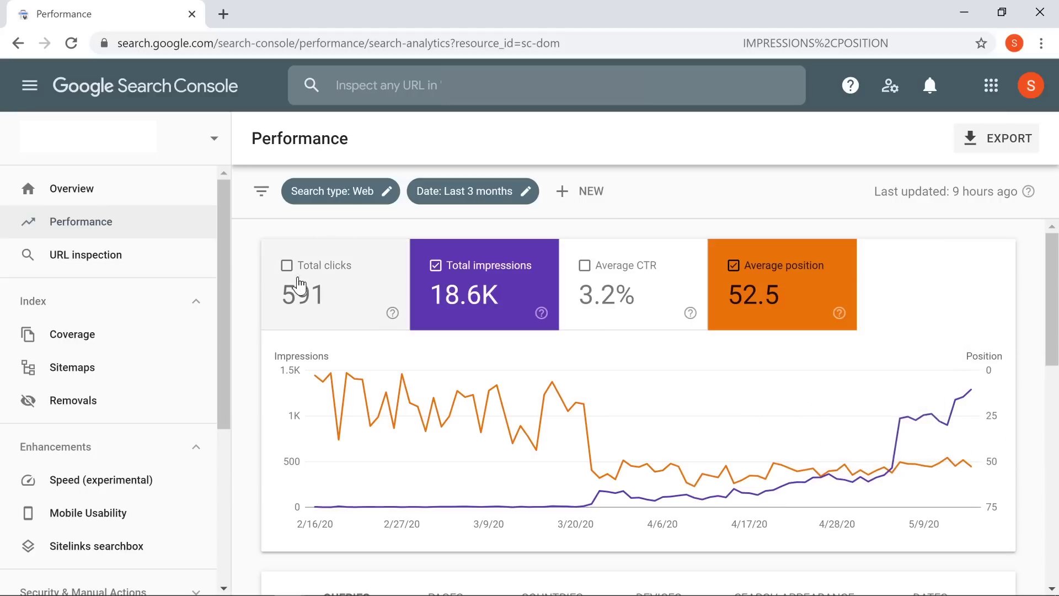
- Show total clicks in the performance chart again and set the date range to the last 28 days
left_click(311, 293)
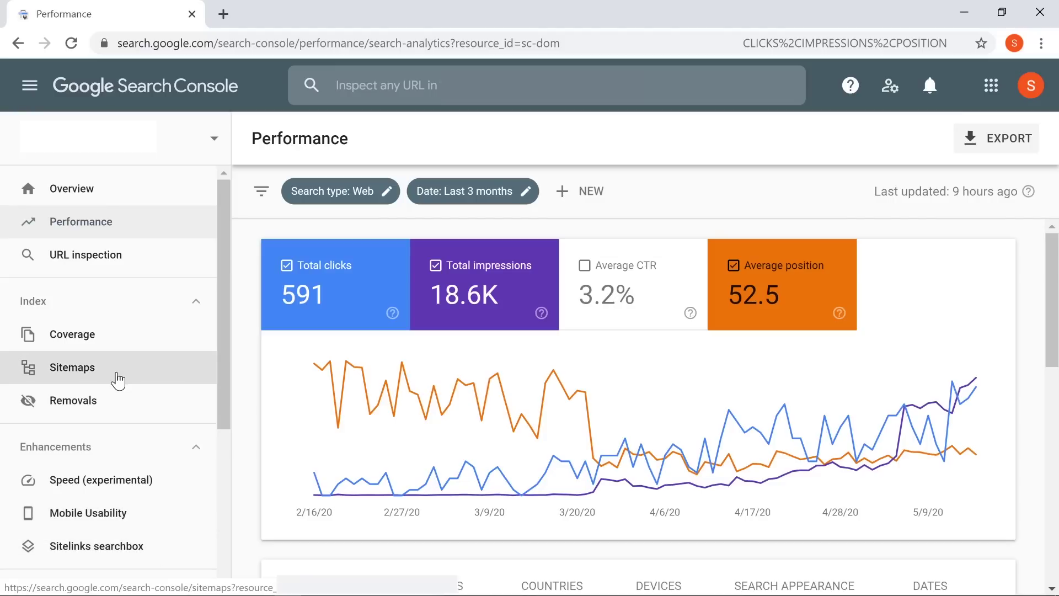
left_click(449, 191)
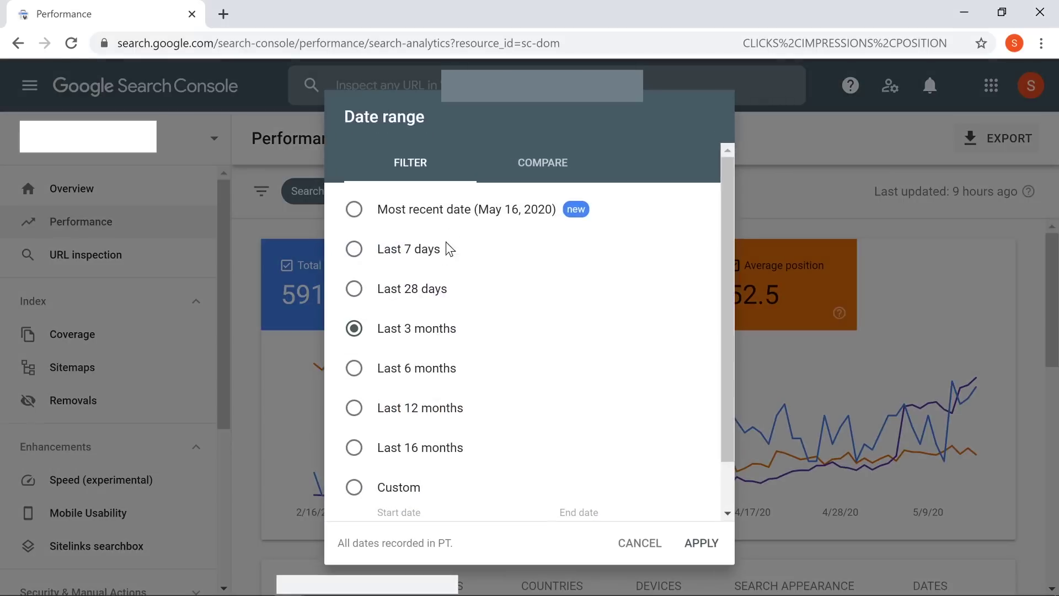
left_click(360, 292)
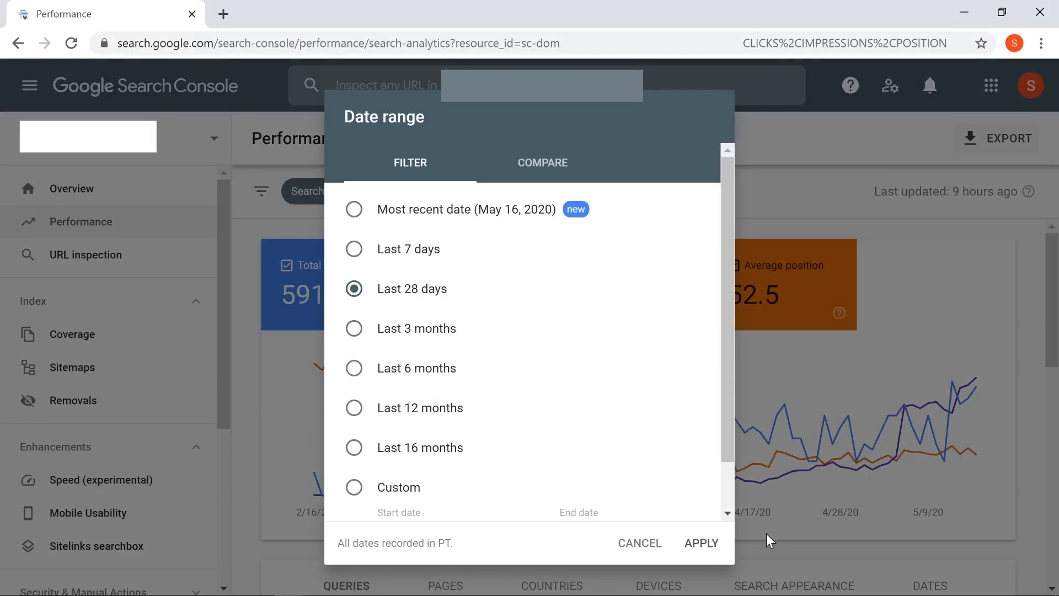
left_click(699, 542)
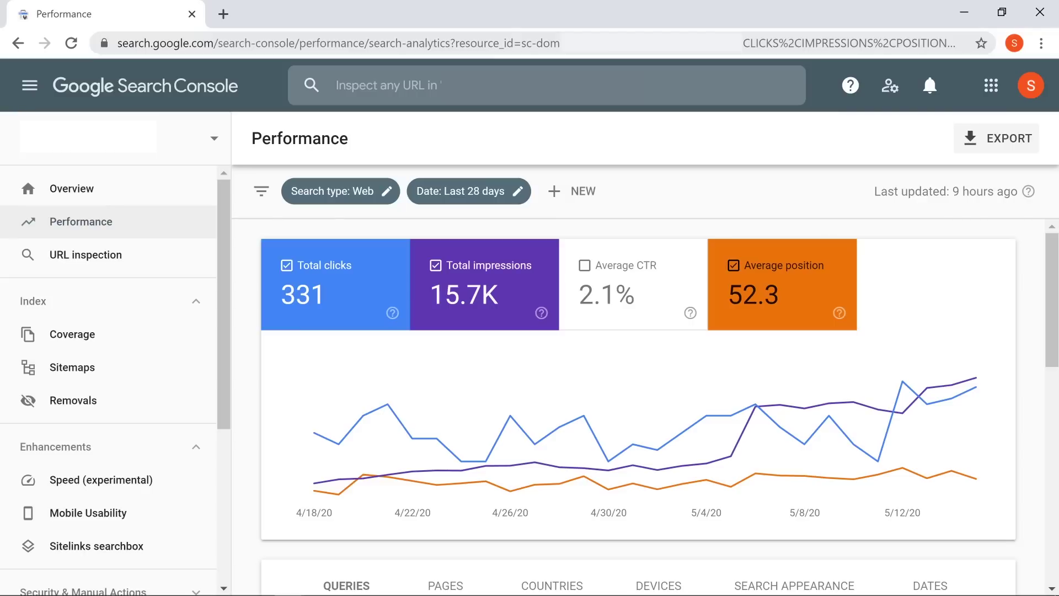
- Go from Search Console to the Ahrefs website
left_click(484, 43)
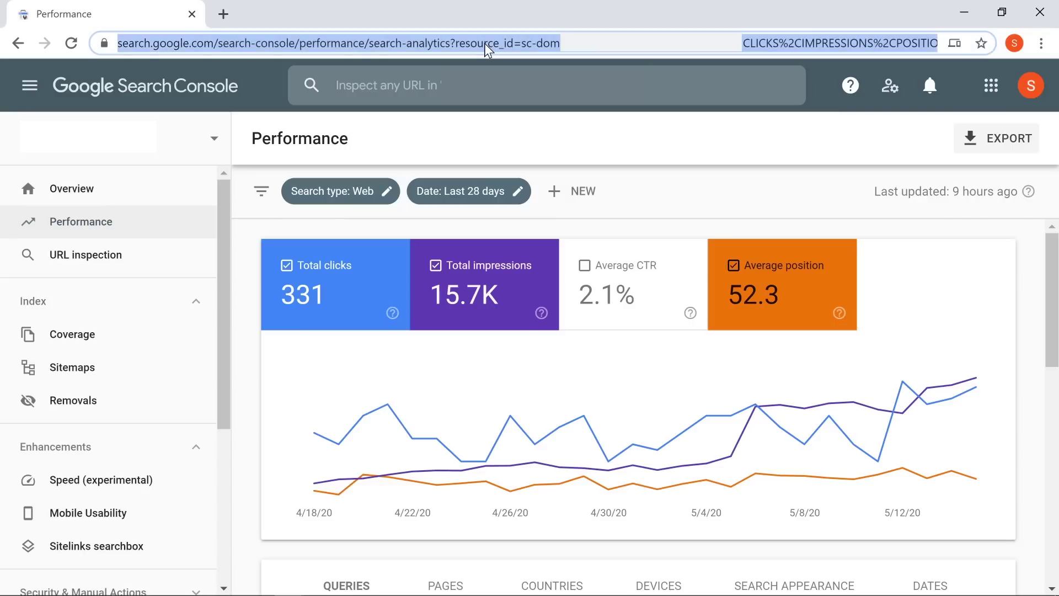
type("ahref")
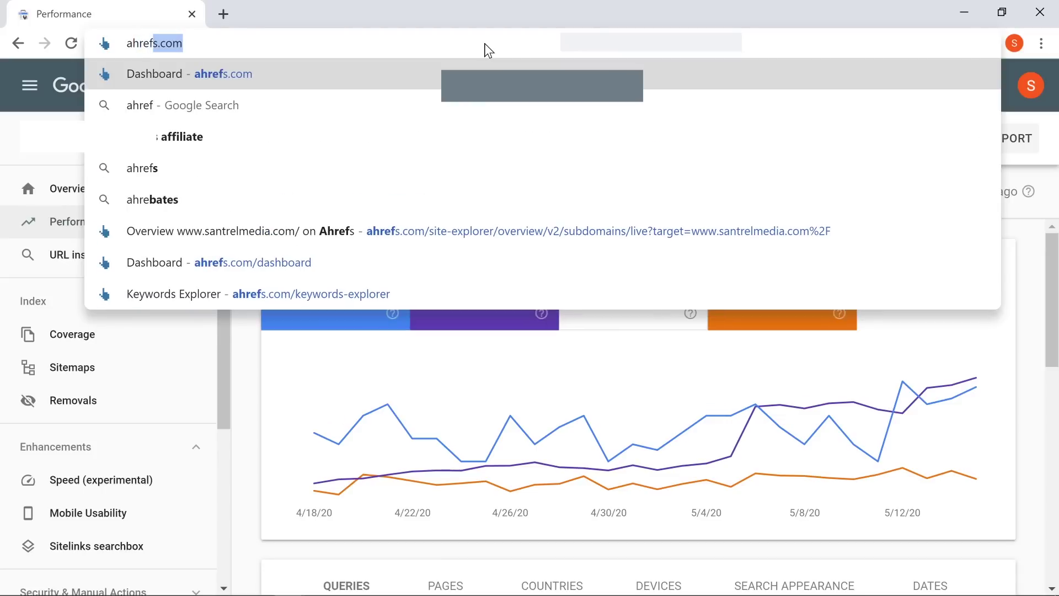
type("s")
key("Return")
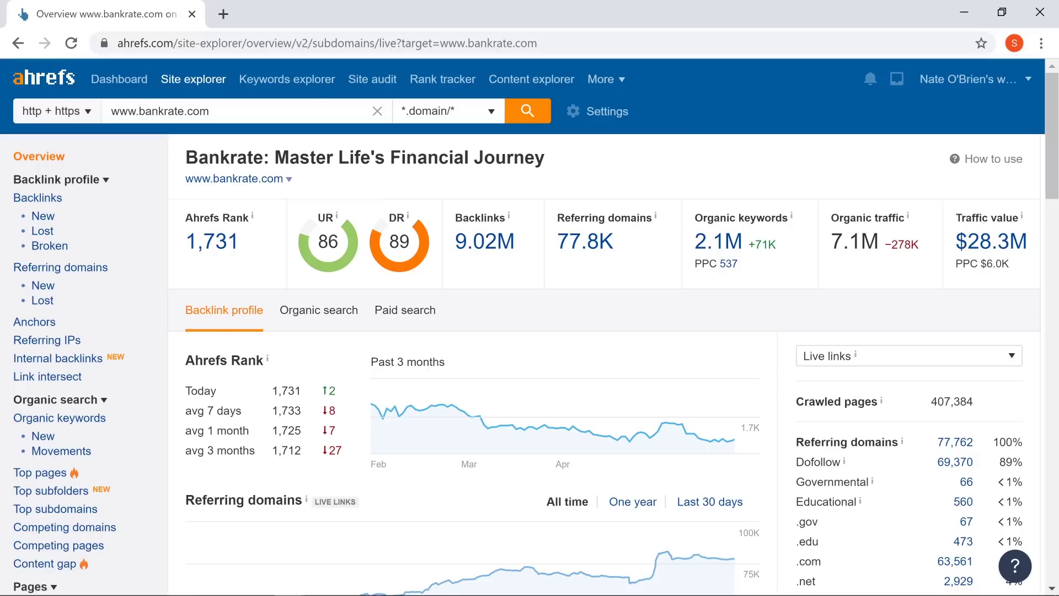
- Search Google for "supplements for men 2020" in a new tab
left_click(222, 14)
type("su")
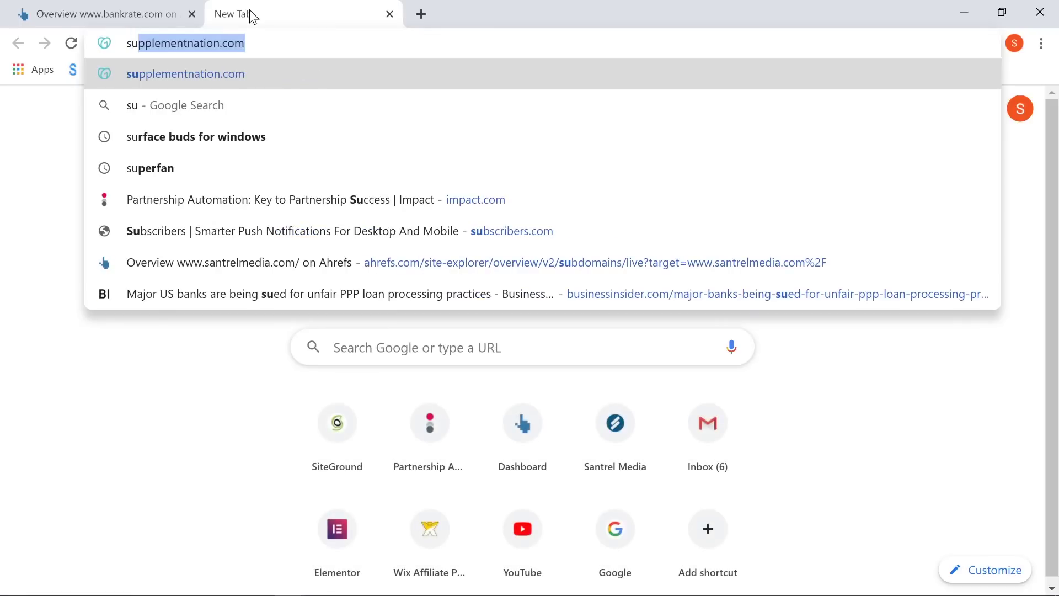
type("pple")
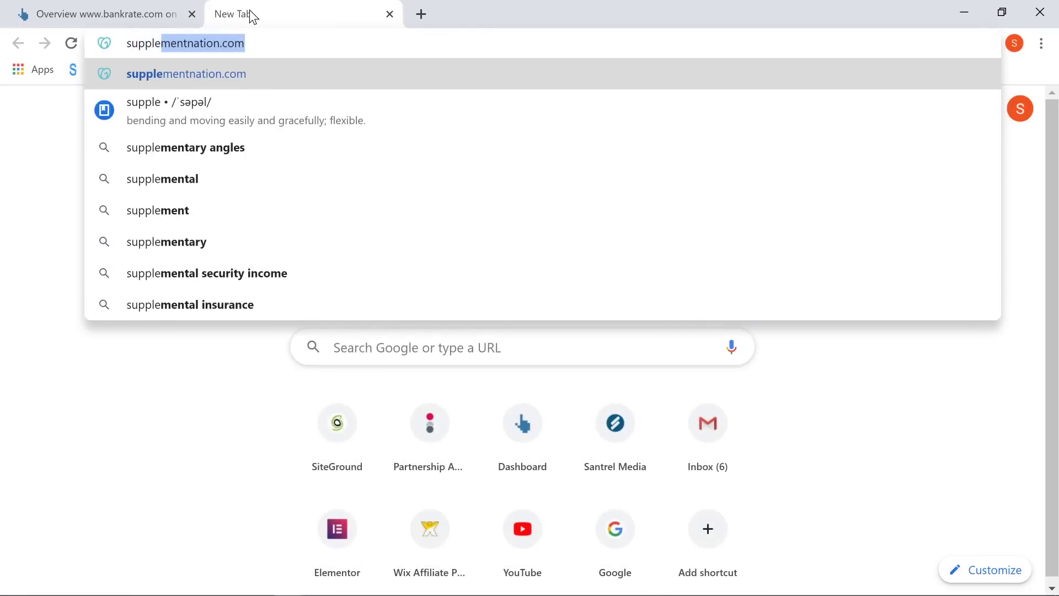
type("ments")
key("BackSpace")
key("BackSpace")
key("BackSpace")
type("nts")
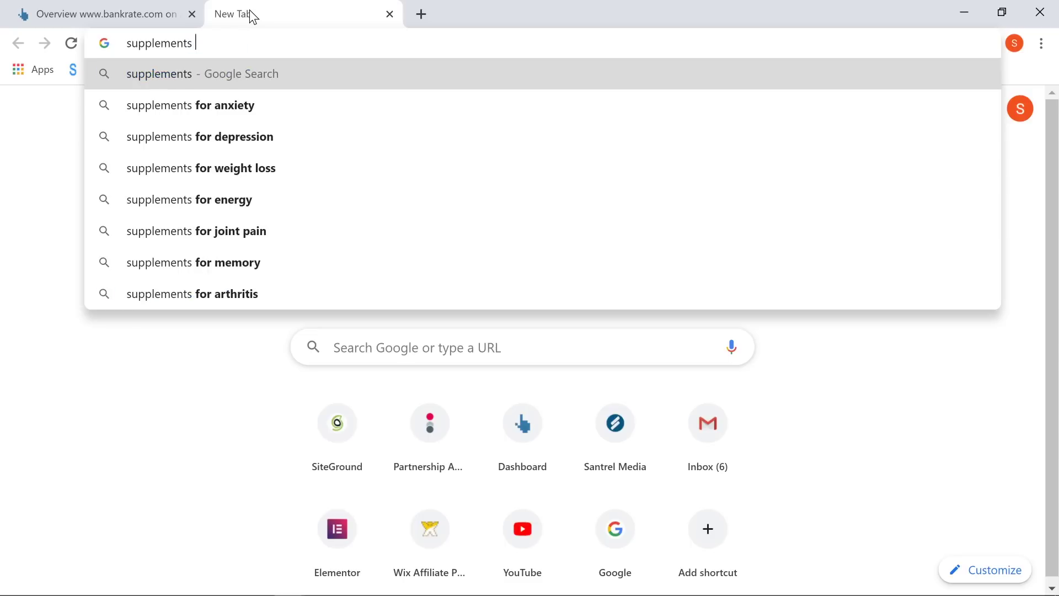
type(" for men")
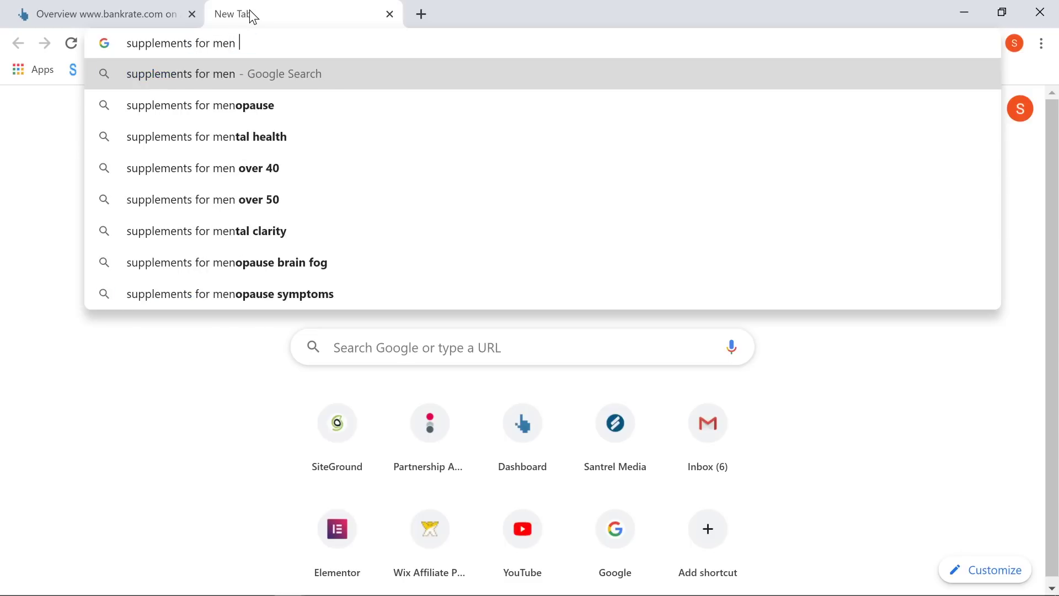
type(" 2020")
key("Return")
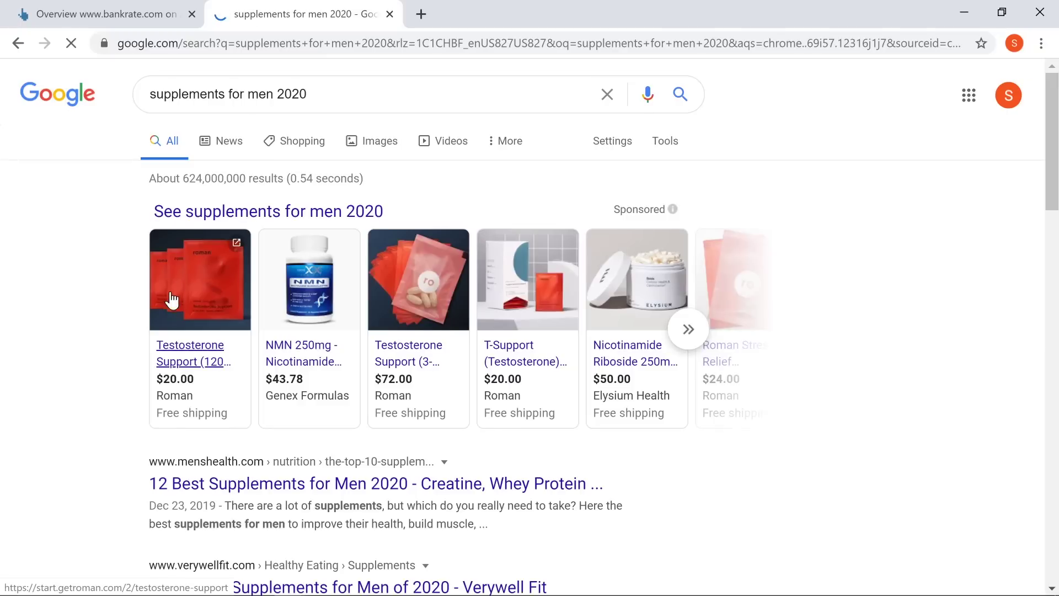
- Look through the search results and open Verywell Fit's article "The 9 Best Multivitamins for Men of 2020"
scroll(241, 379, "down", 1)
scroll(241, 380, "down", 5)
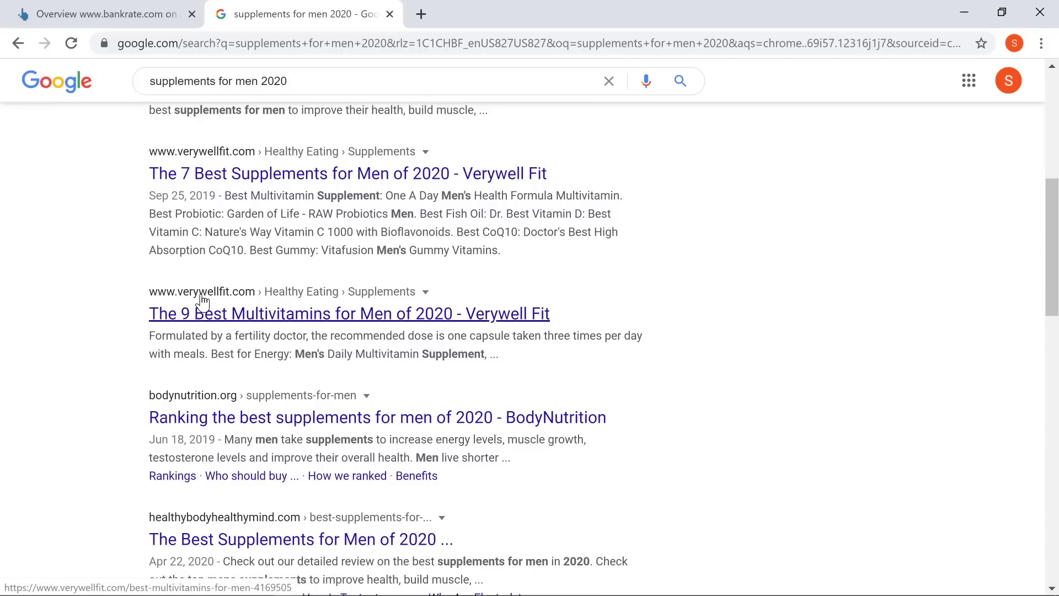
scroll(215, 320, "down", 1)
left_click(215, 238)
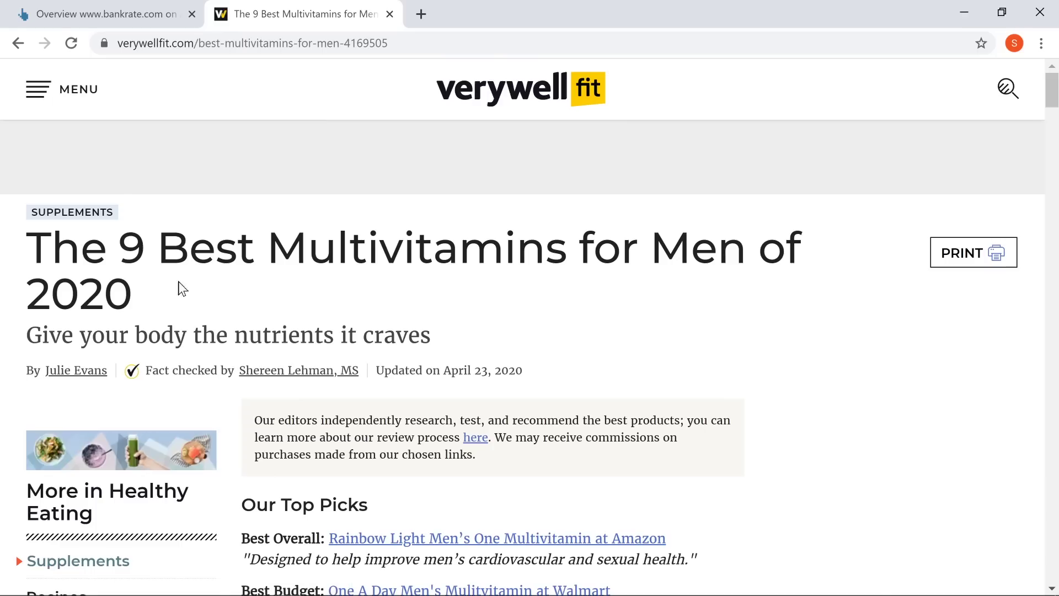
- Examine the multivitamin article down to the Best Budget pick and its retailer purchase links
scroll(194, 318, "down", 1)
scroll(193, 325, "down", 15)
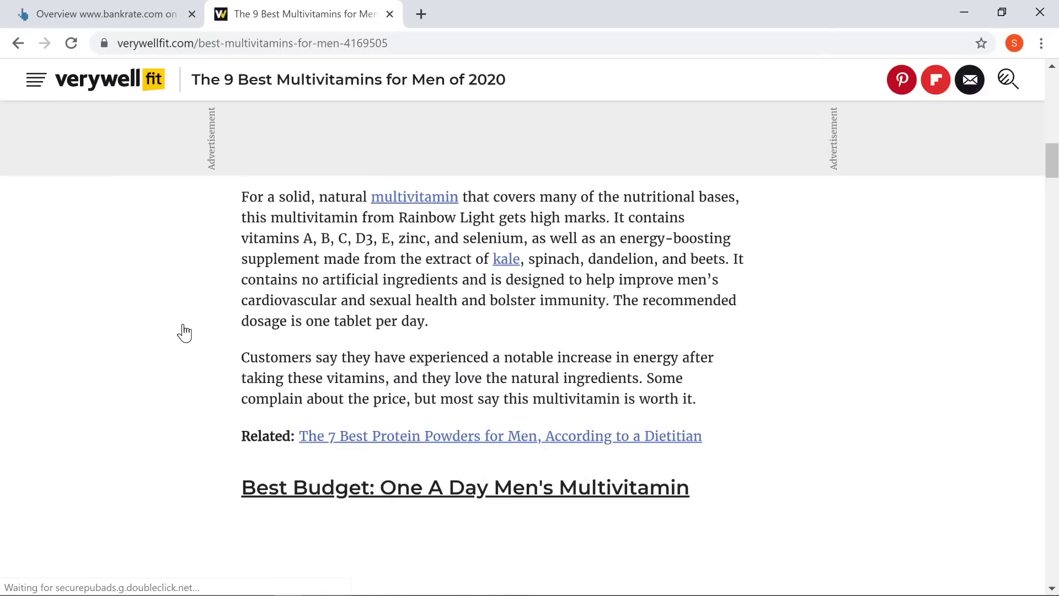
scroll(300, 352, "down", 3)
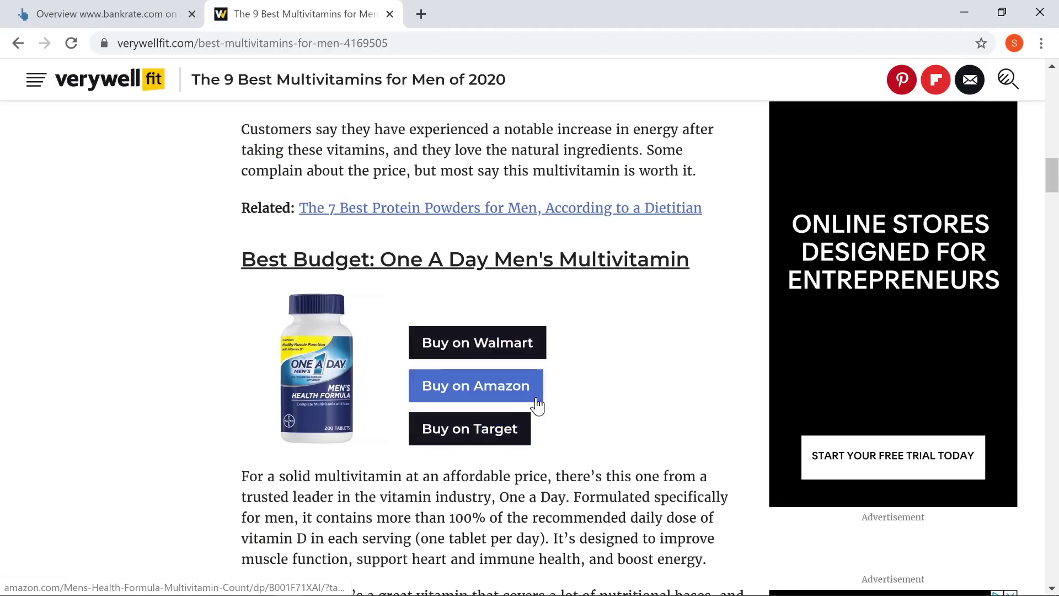
left_click(508, 346)
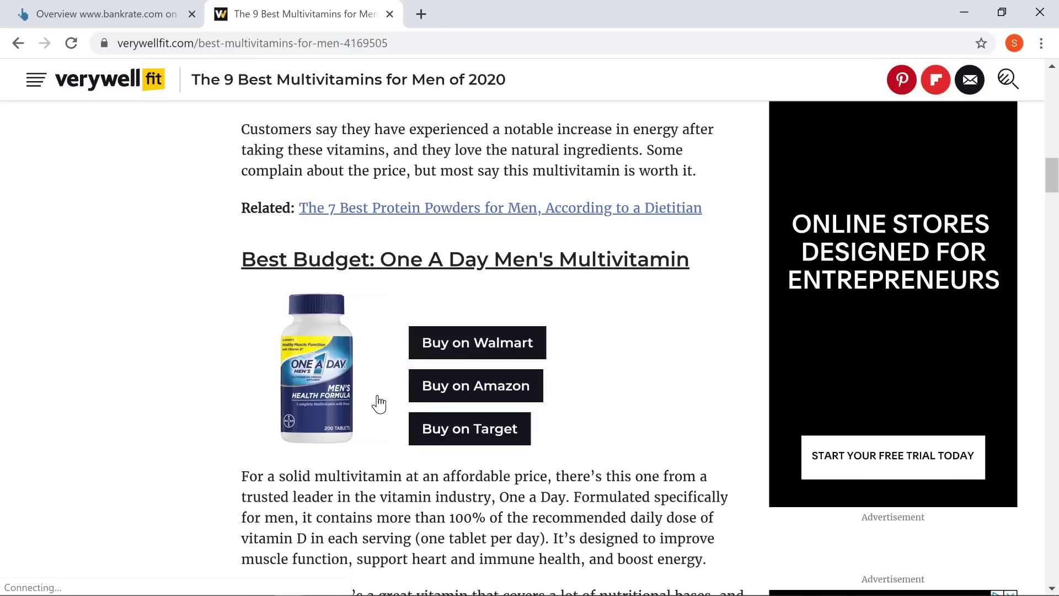
scroll(378, 404, "down", 1)
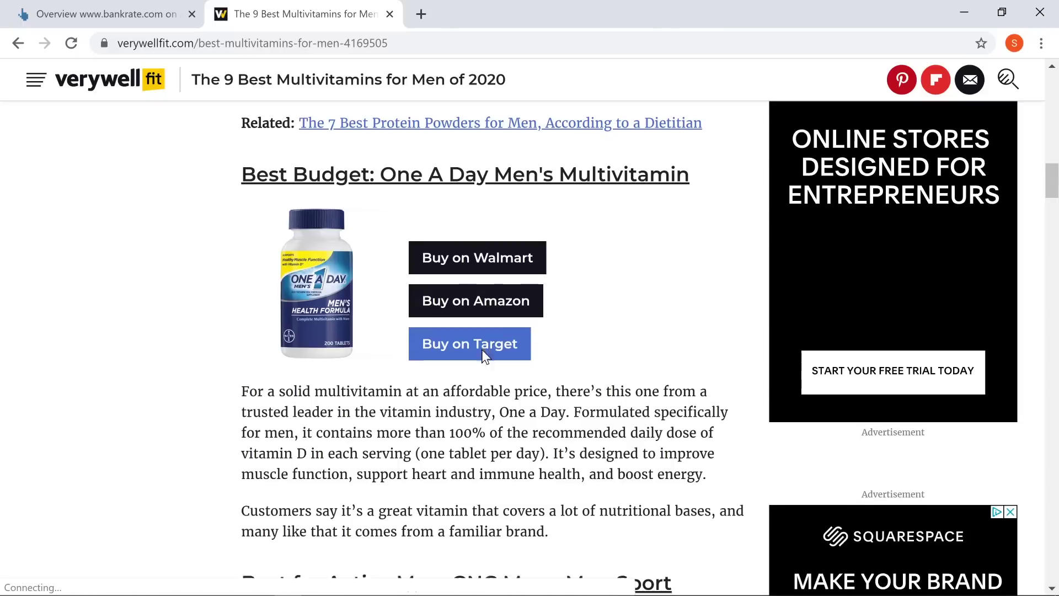
- Examine the article's picks for active men and men over 50 with their purchase links, and return to the Best Overall pick
scroll(482, 349, "down", 7)
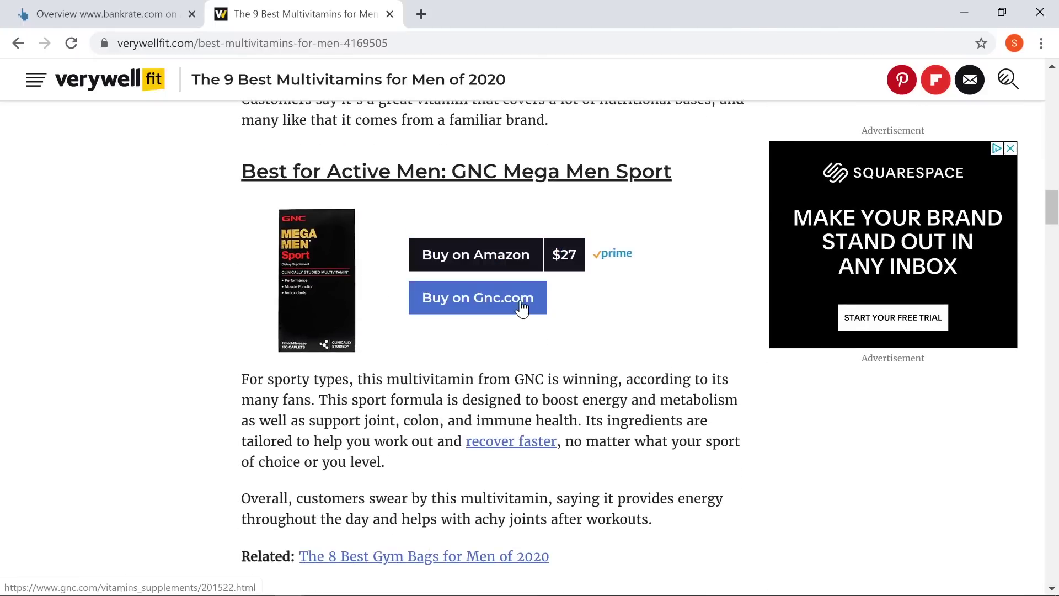
scroll(496, 309, "down", 7)
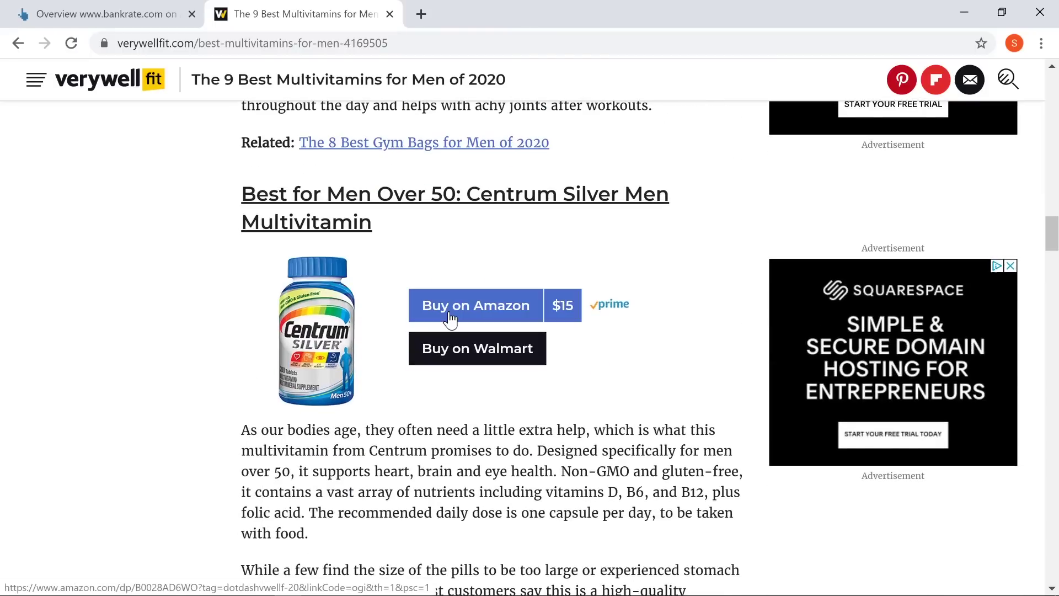
scroll(228, 148, "up", 20)
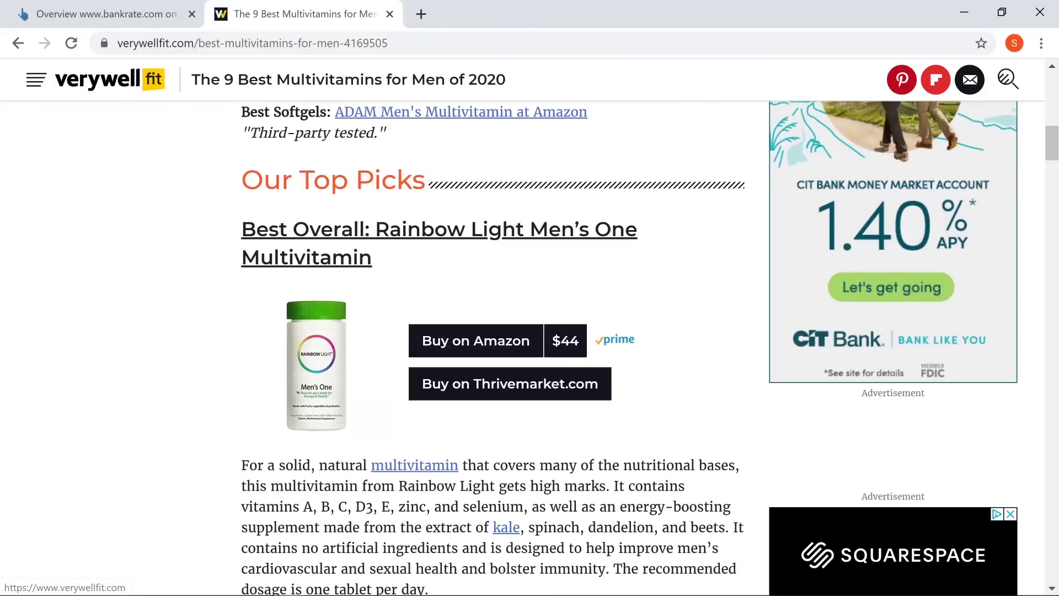
left_click(119, 14)
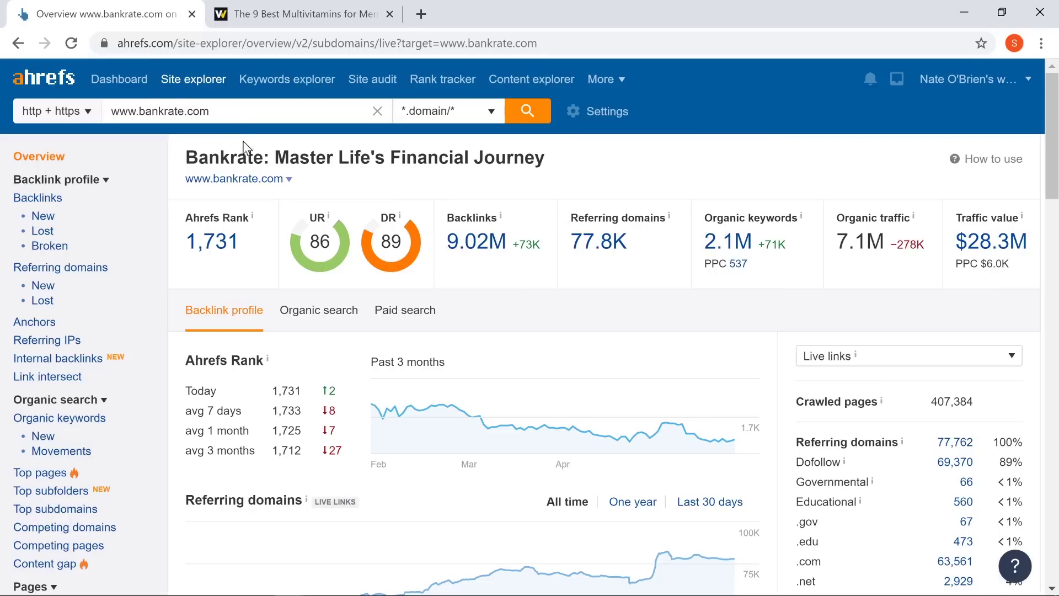
left_click_drag(216, 112, 134, 91)
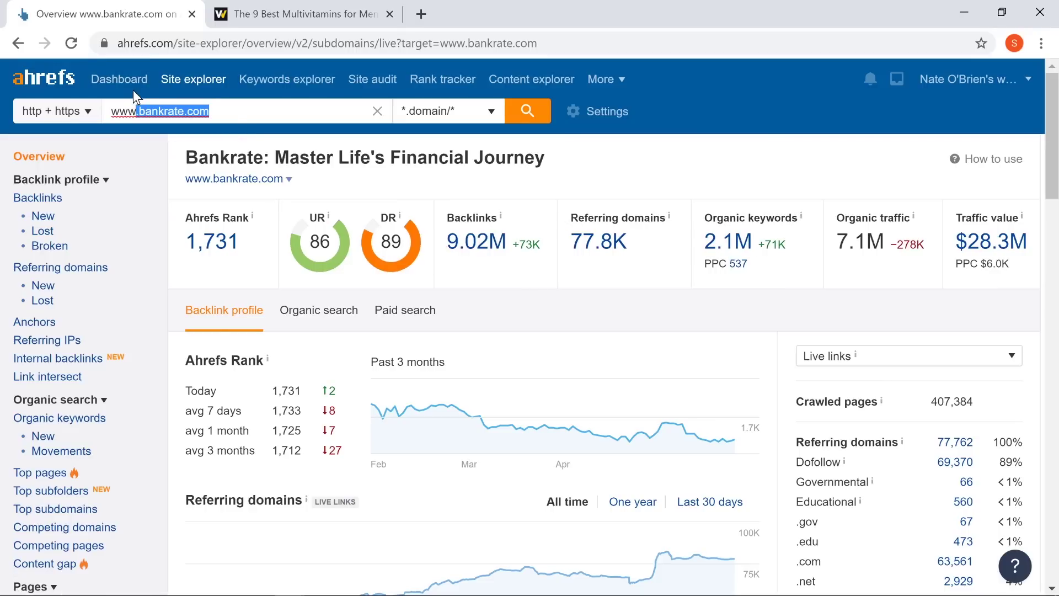
key("BackSpace")
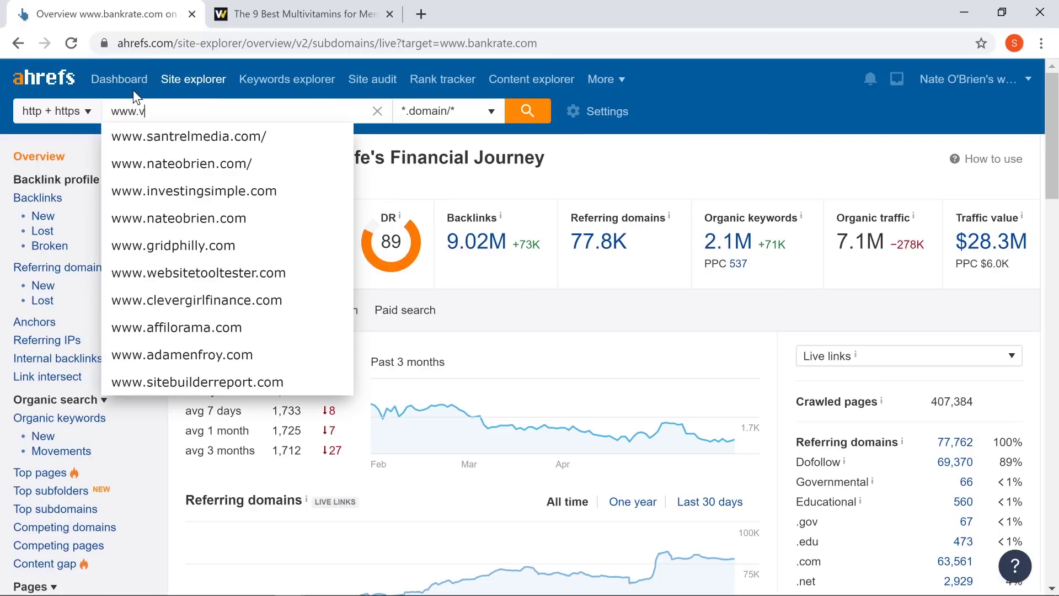
type("wel")
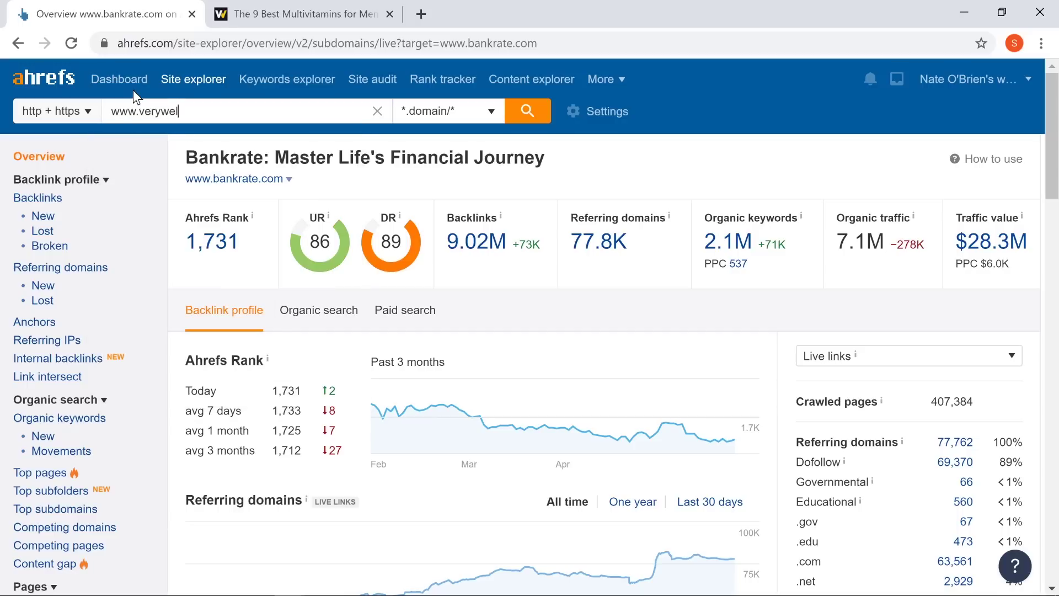
type("lfit.com")
key("Return")
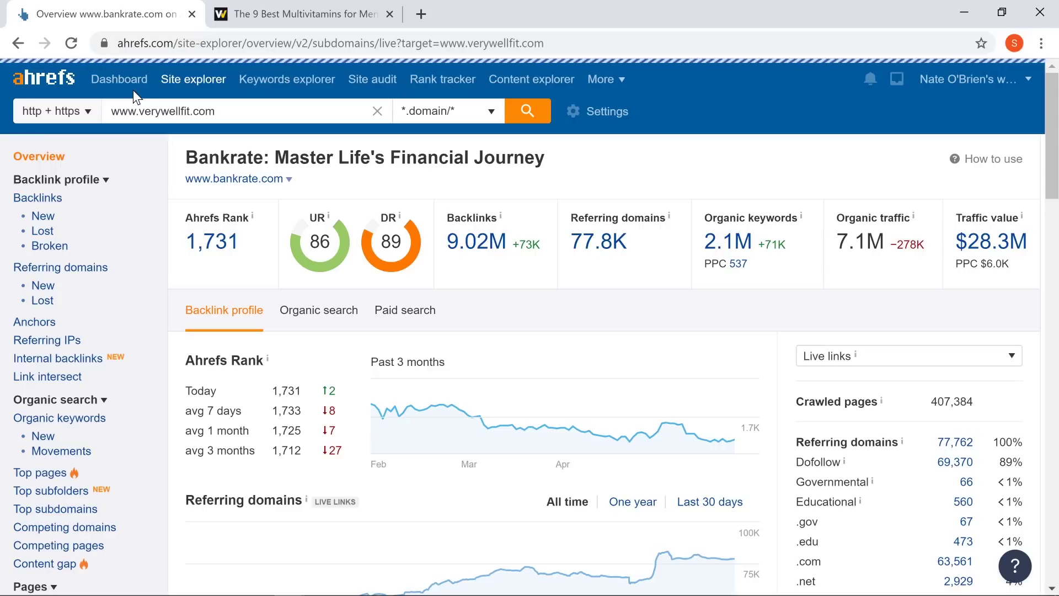
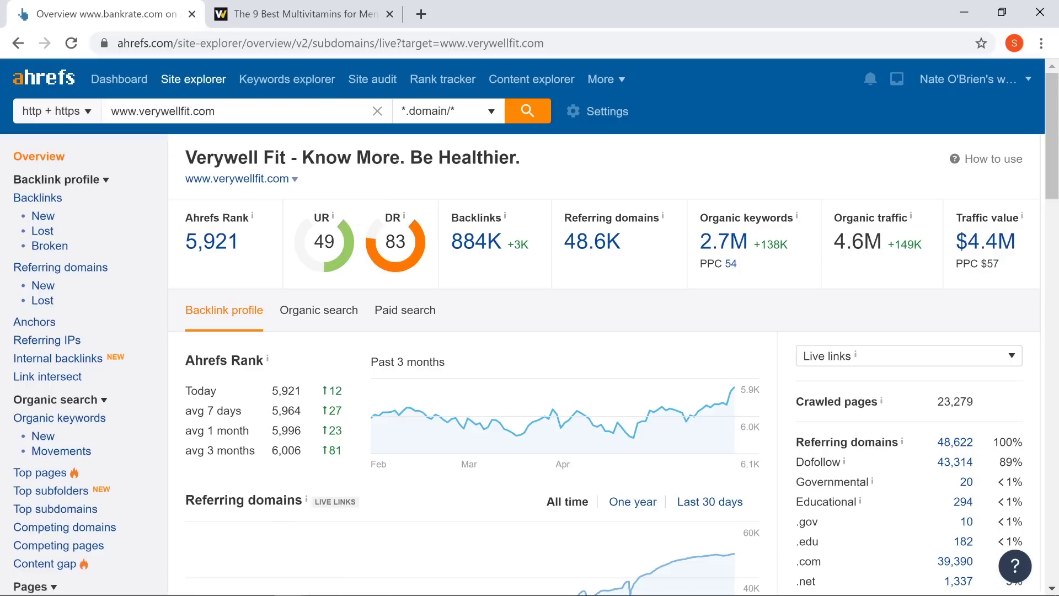
- Examine Verywell Fit's organic traffic and traffic value in the site overview
left_click_drag(834, 241, 881, 241)
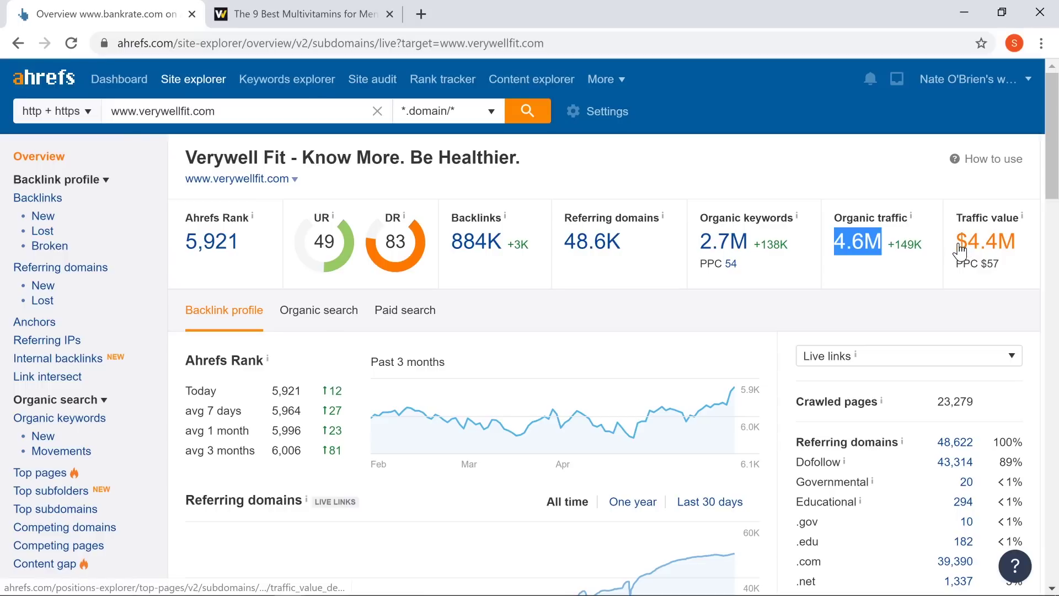
left_click_drag(1027, 244, 955, 243)
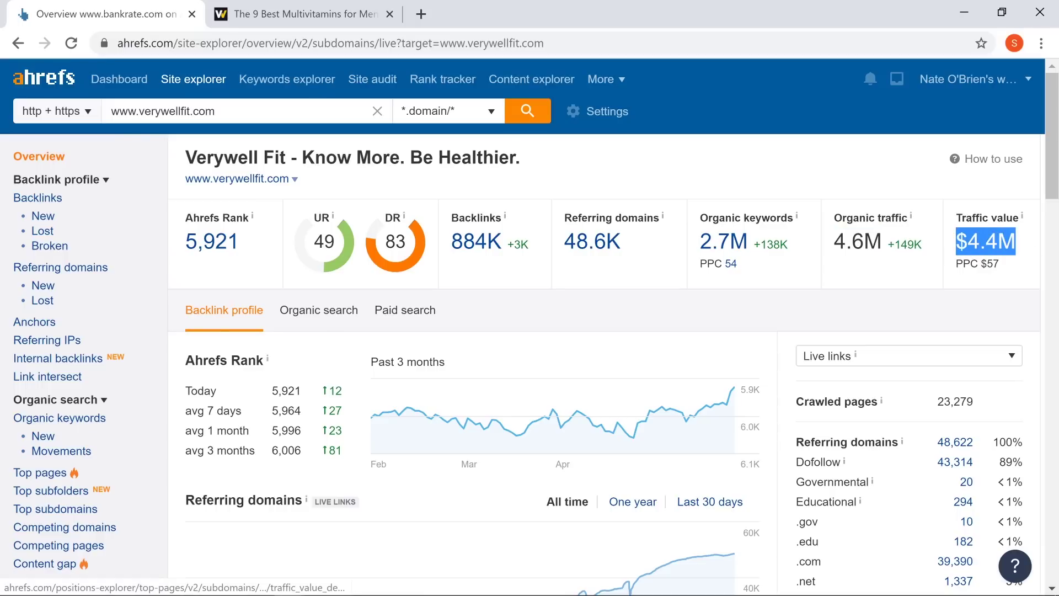
left_click(958, 297)
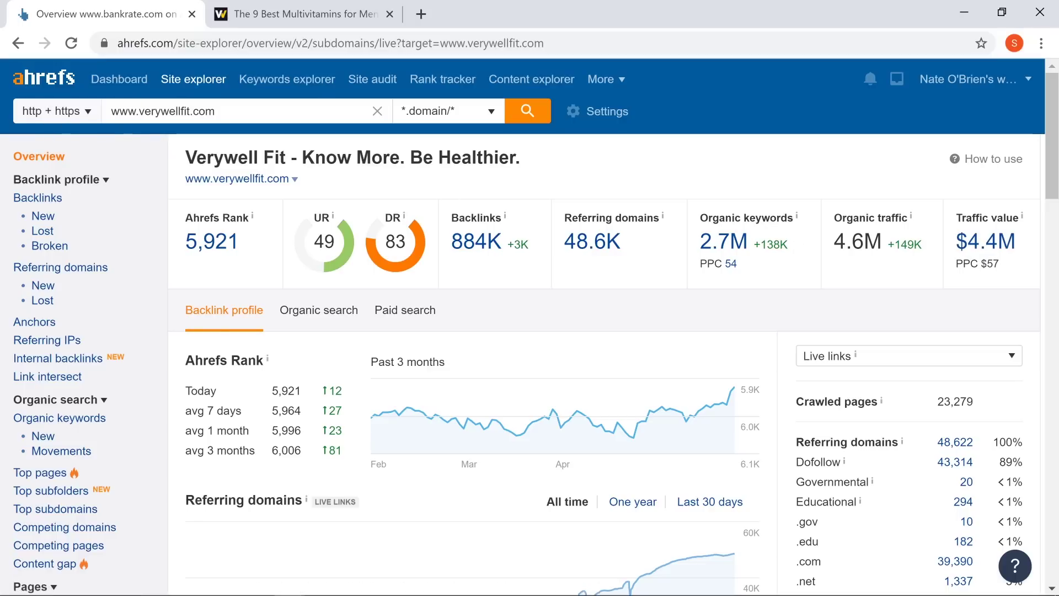
left_click_drag(215, 111, 128, 111)
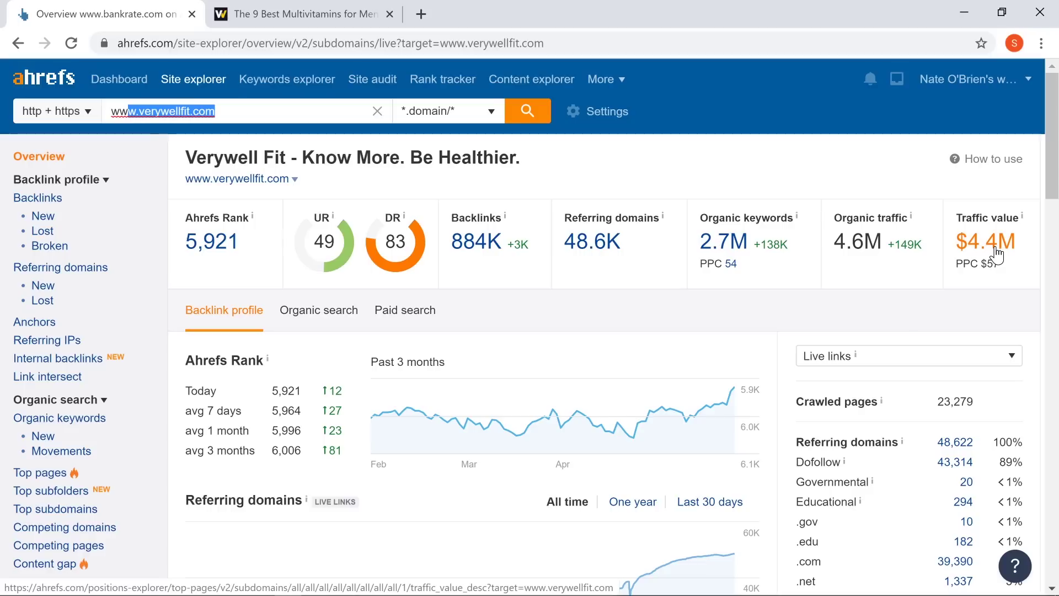
- Switch to the Verywell Fit article, open the site's homepage and look over its featured stories
left_click(269, 13)
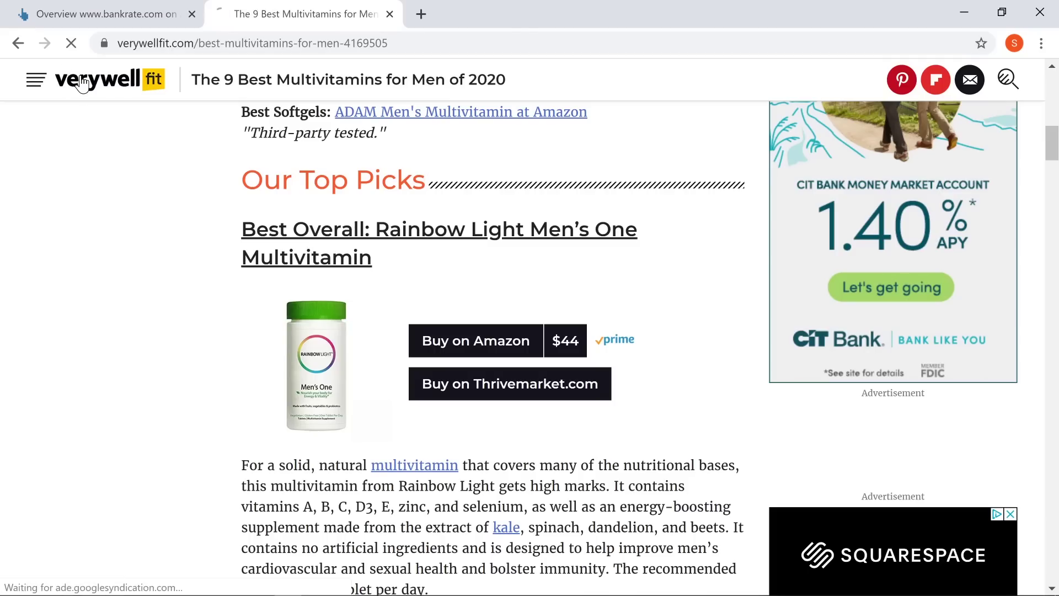
left_click(81, 83)
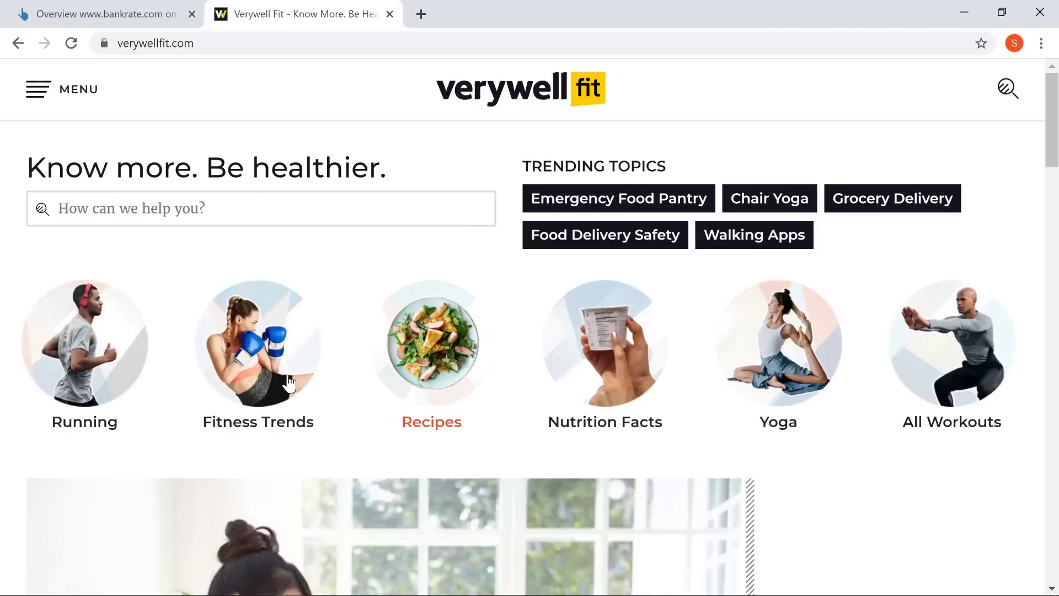
scroll(305, 378, "down", 10)
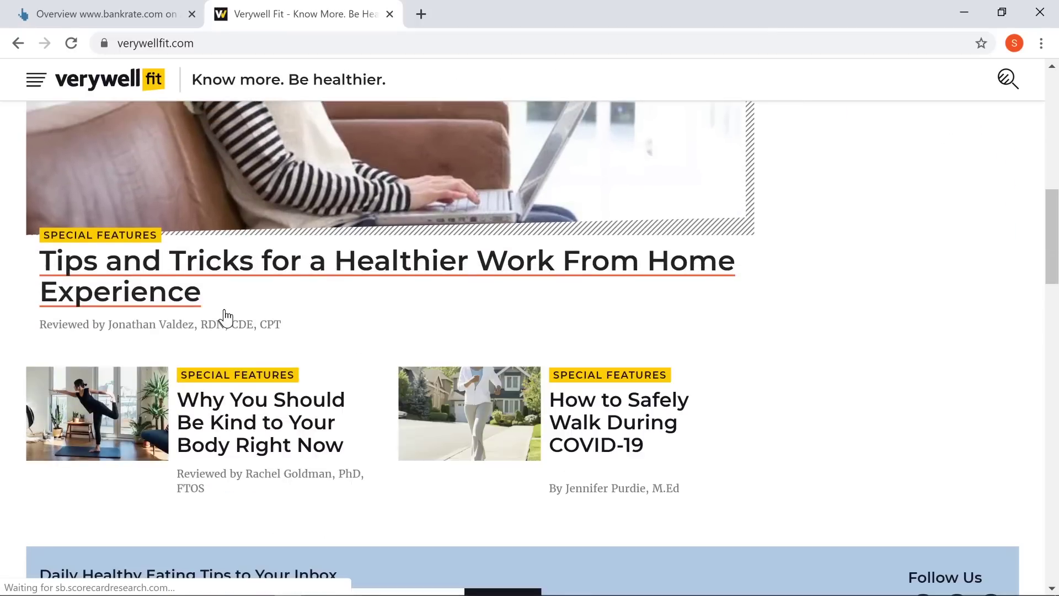
left_click(138, 12)
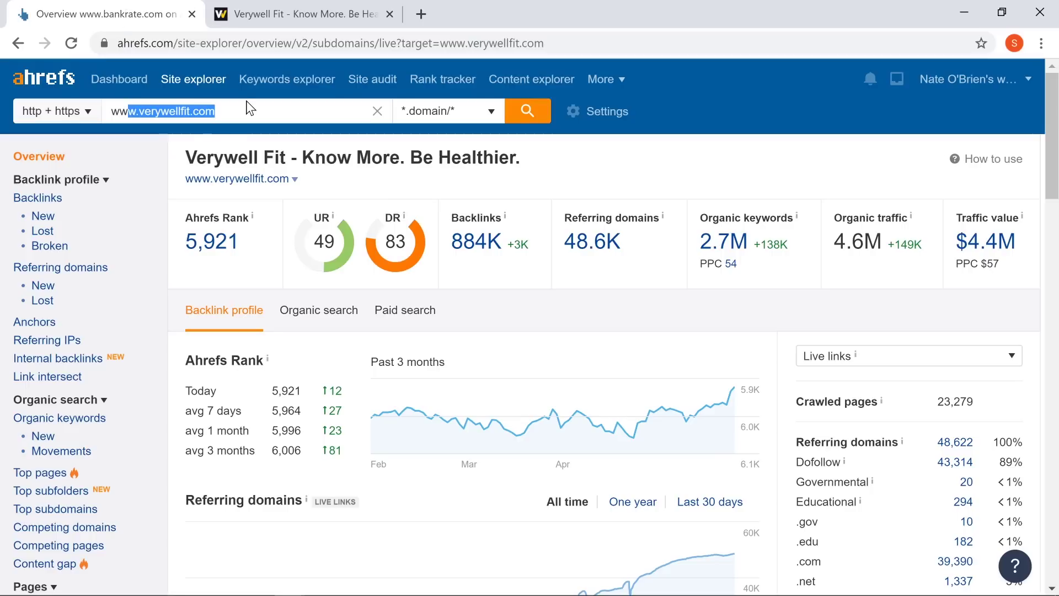
key("End")
key("BackSpace")
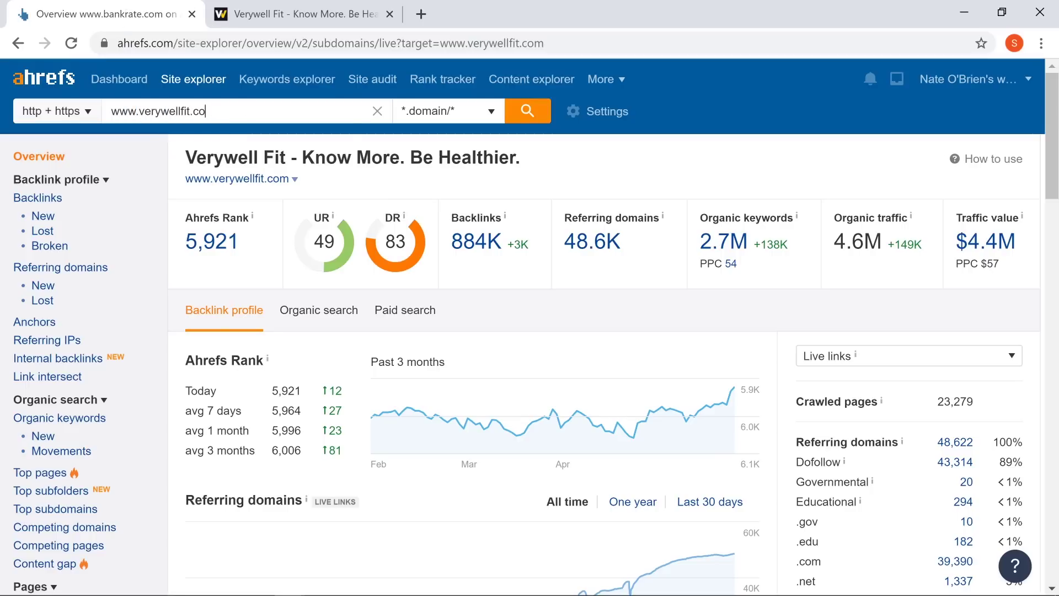
key("BackSpace")
key("BackSpace")
key("BackSpace")
key("BackSpace")
key("BackSpace")
key("BackSpace")
key("BackSpace")
key("BackSpace")
key("BackSpace")
key("BackSpace")
key("BackSpace")
key("BackSpace")
key("BackSpace")
key("BackSpace")
type("nerdwallet")
key("Down")
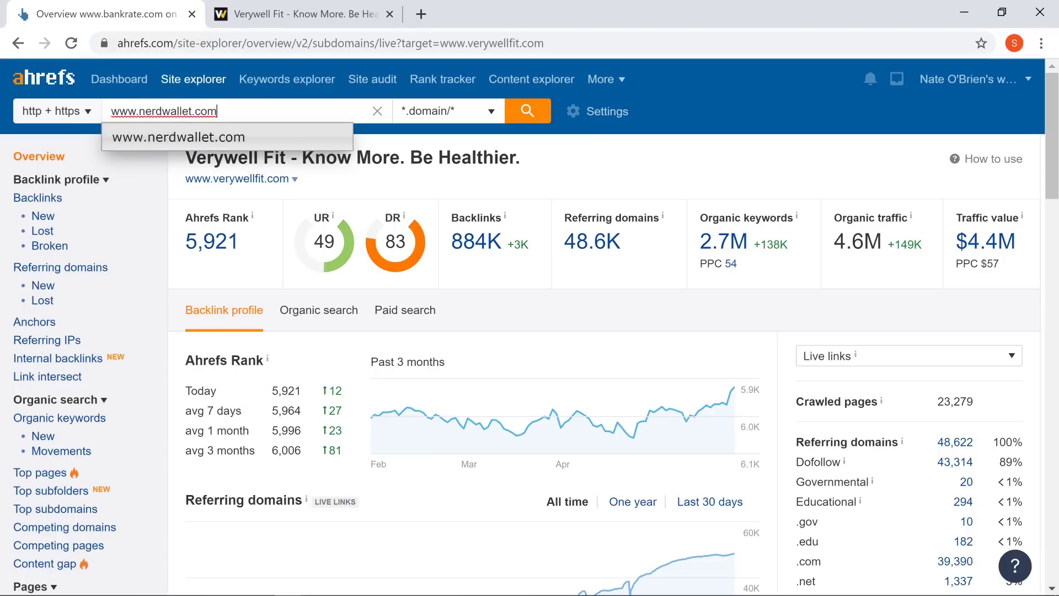
key("Return")
left_click(537, 117)
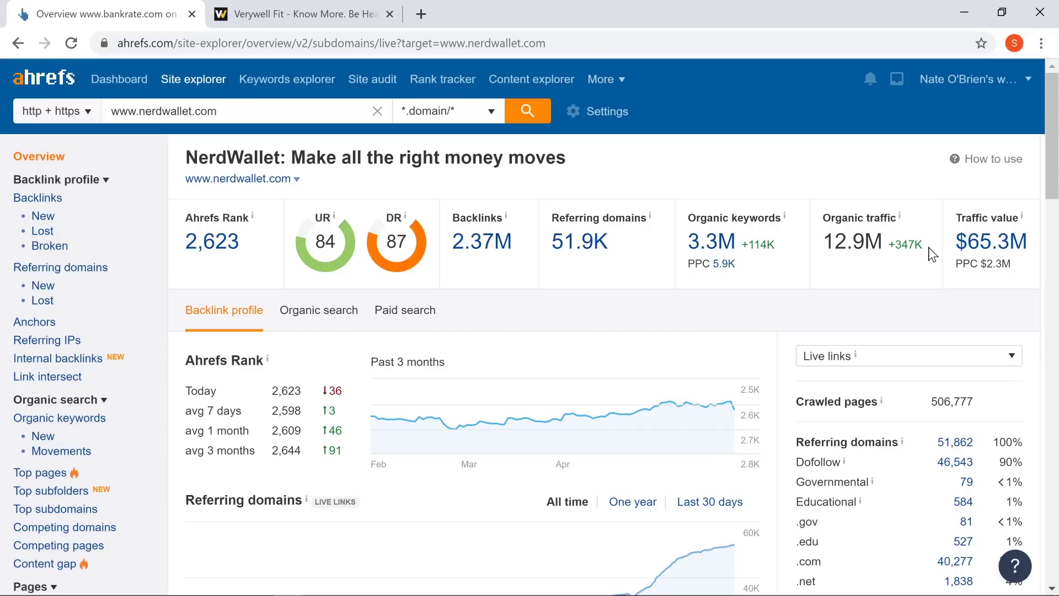
- Search Google for "nerdwallet" in a new tab and open the organic result for NerdWallet's homepage
left_click(420, 14)
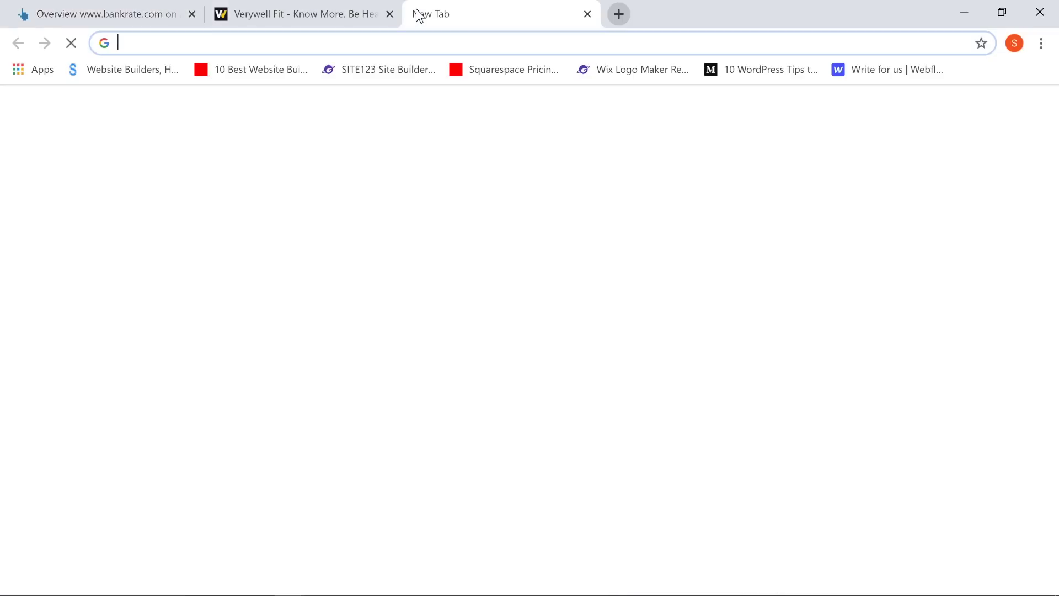
type("nerdwalle")
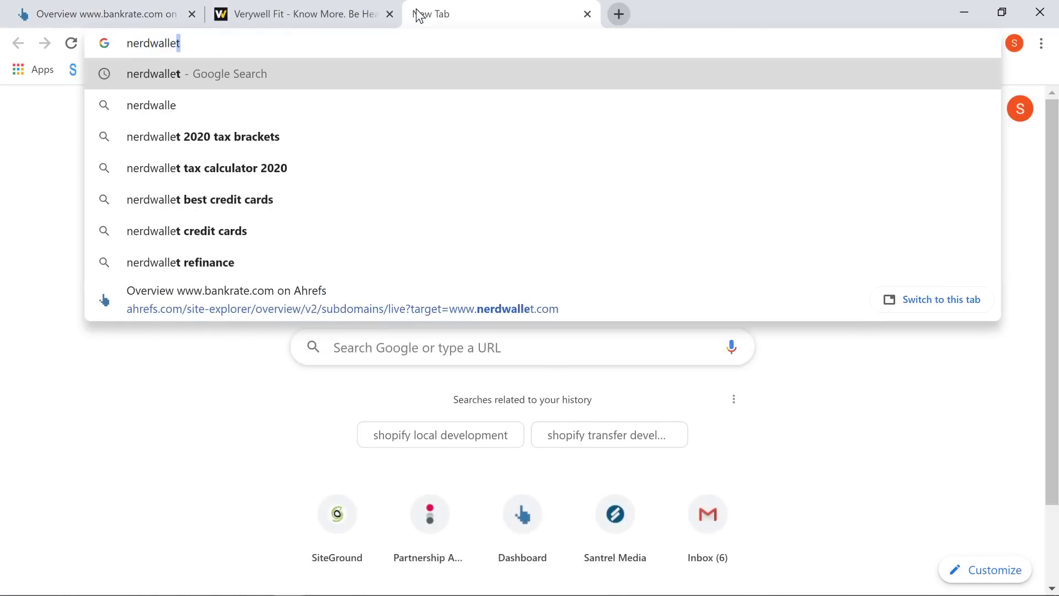
type("t")
key("Return")
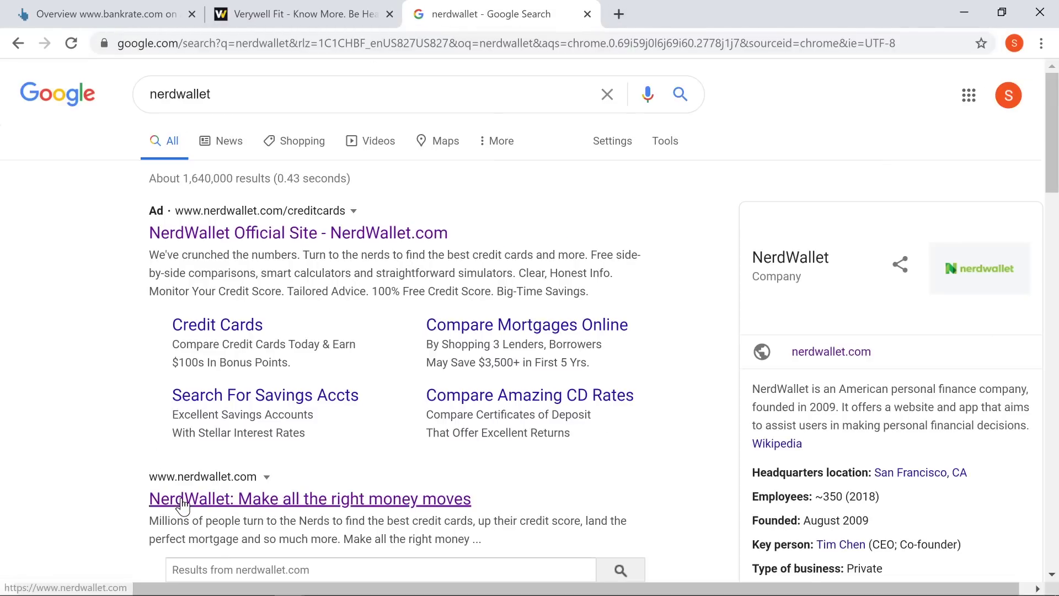
left_click(174, 499)
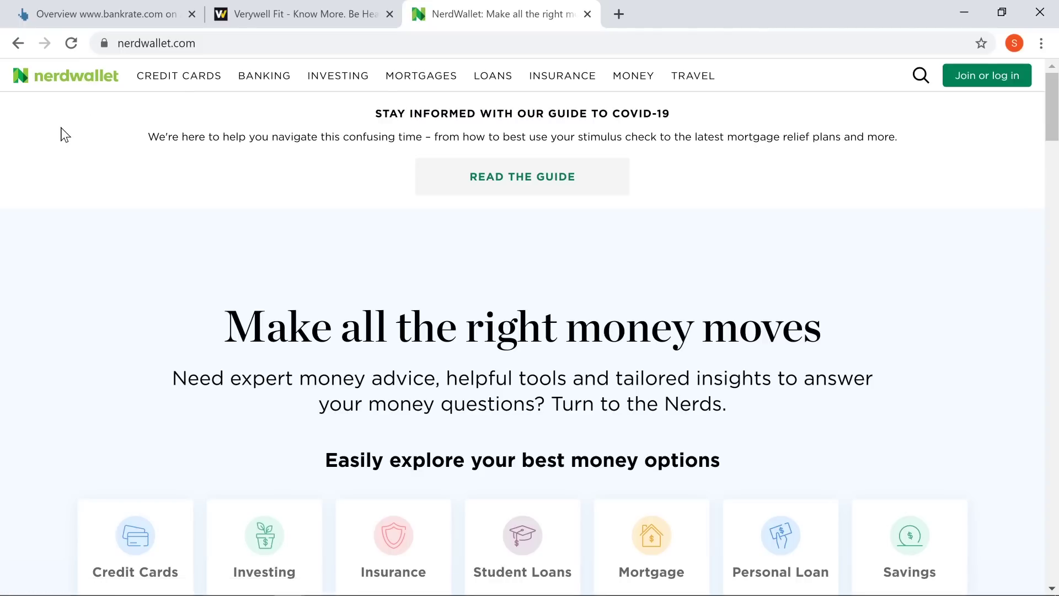
- Look through the NerdWallet homepage sections and its credit card categories
scroll(168, 220, "down", 7)
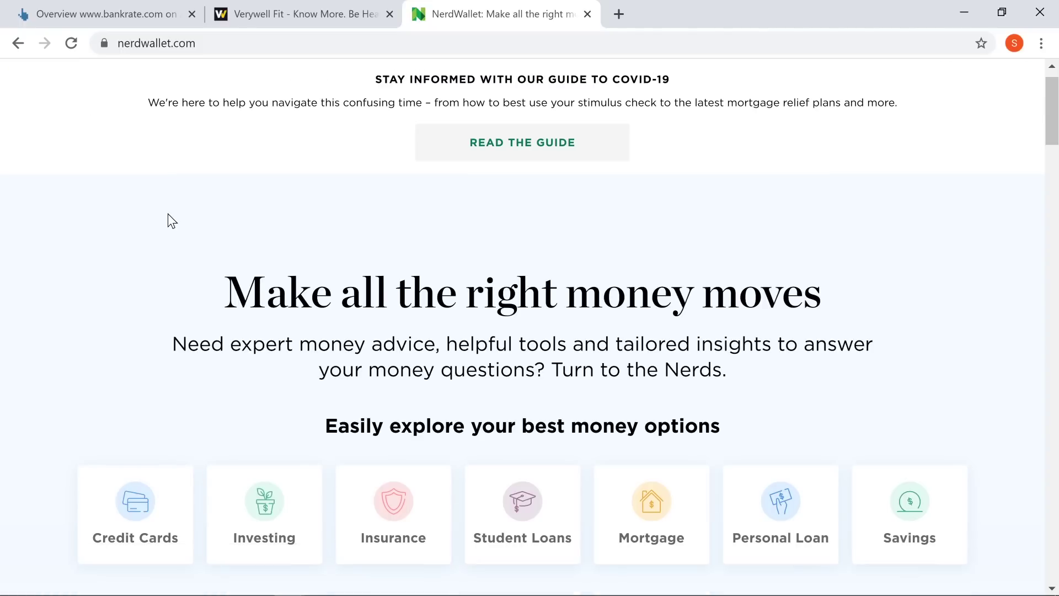
scroll(168, 221, "down", 6)
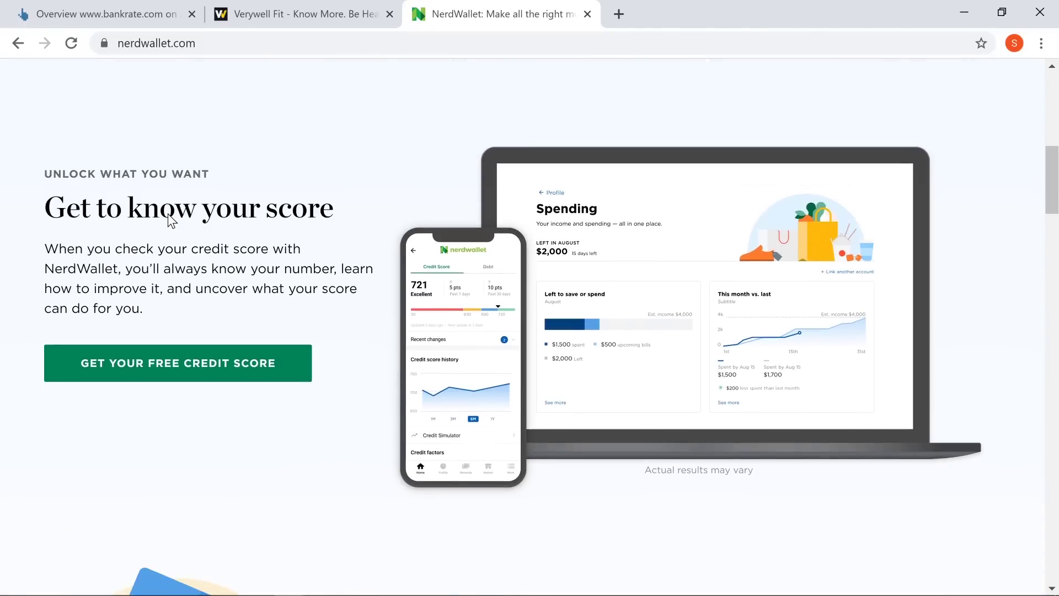
scroll(168, 214, "down", 13)
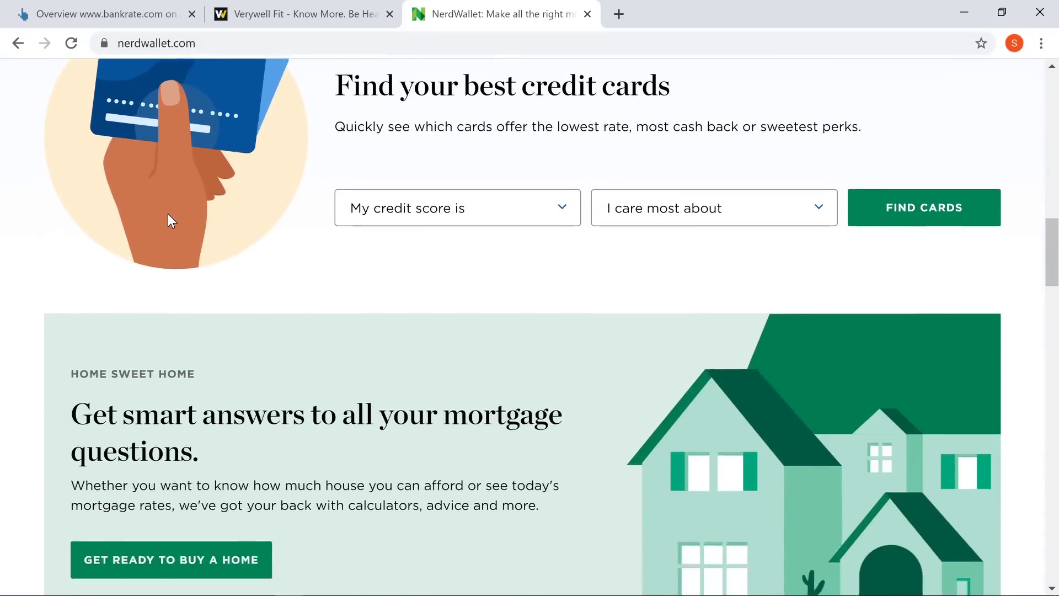
scroll(171, 231, "down", 12)
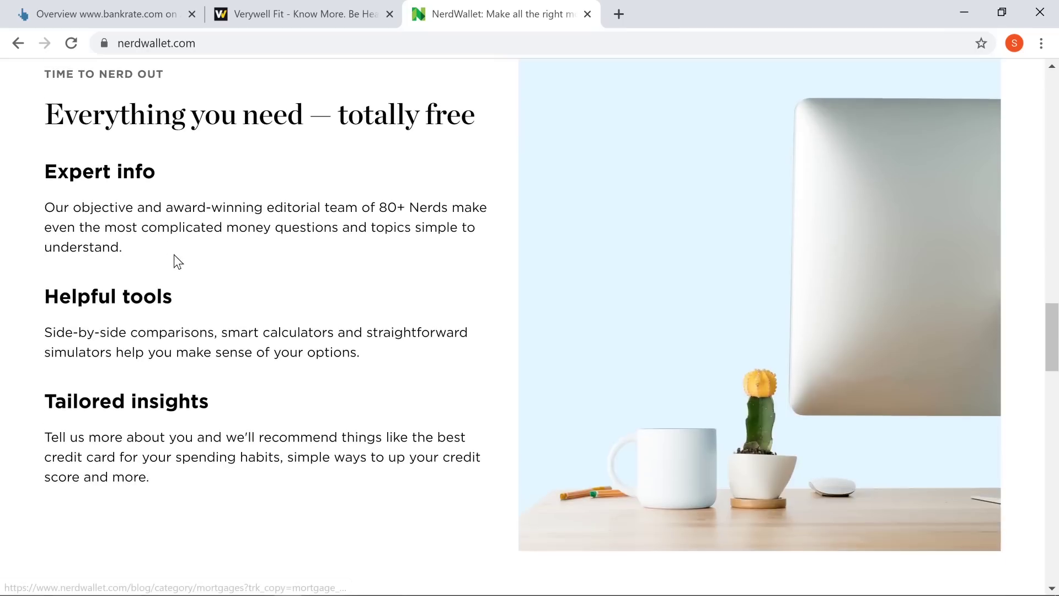
scroll(165, 246, "down", 12)
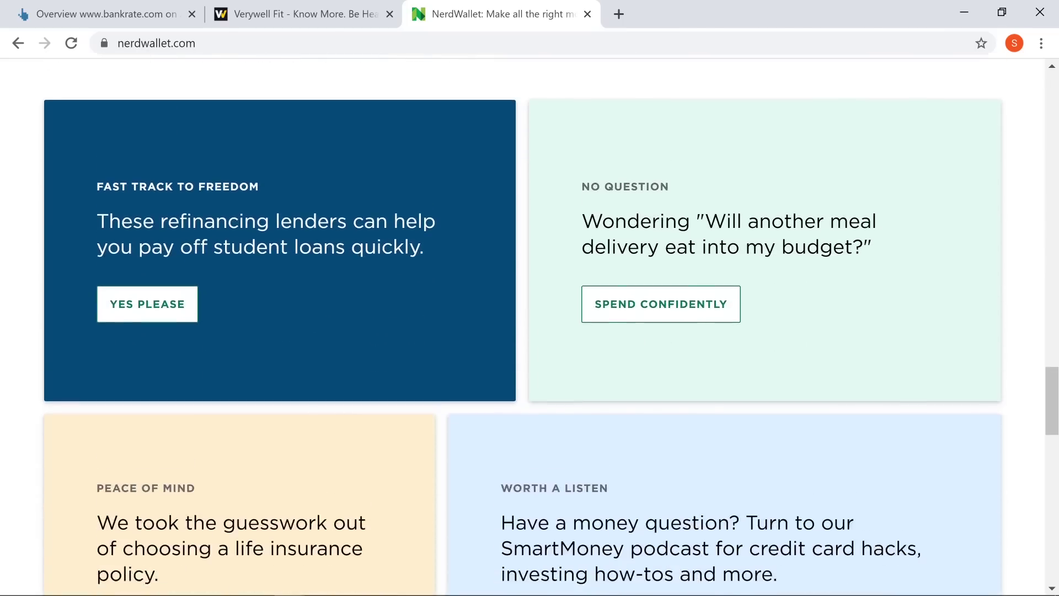
scroll(161, 261, "up", 20)
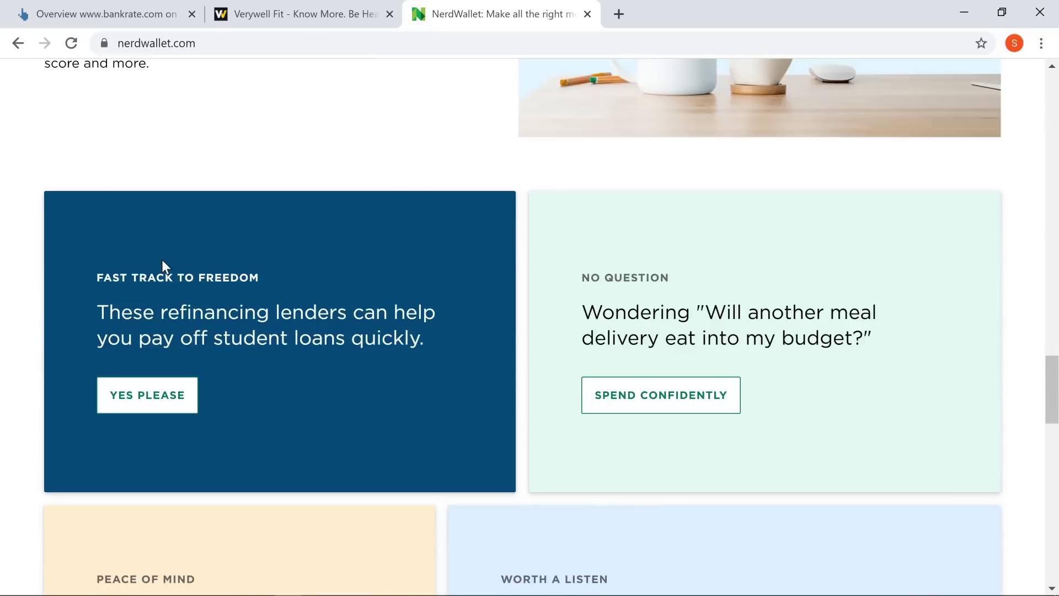
scroll(154, 116, "up", 6)
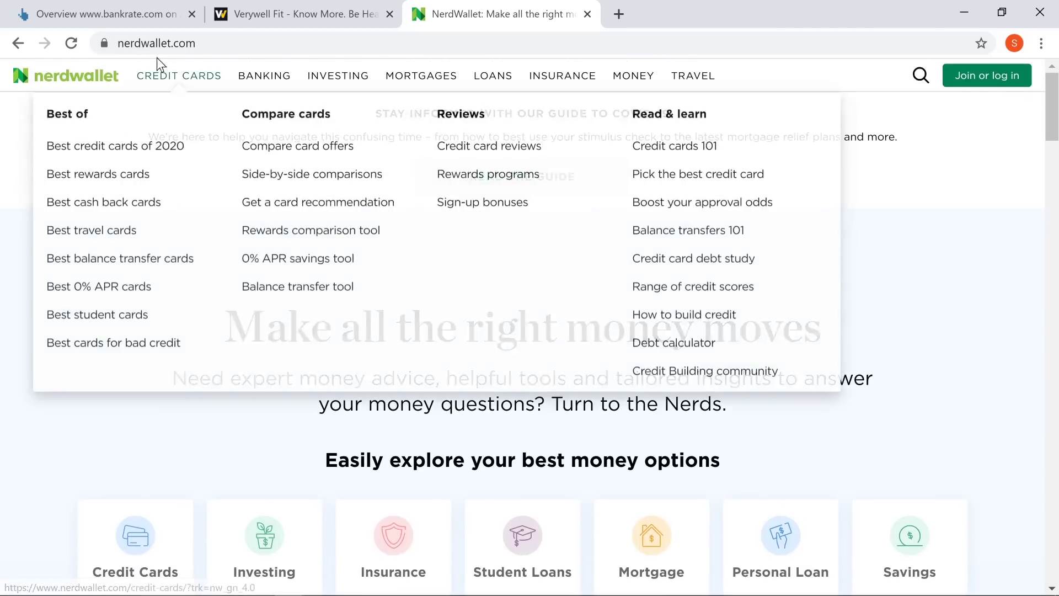
- Return to Ahrefs and look up the keyword "mens supplements" for Google in the United States with Keywords Explorer
left_click(57, 11)
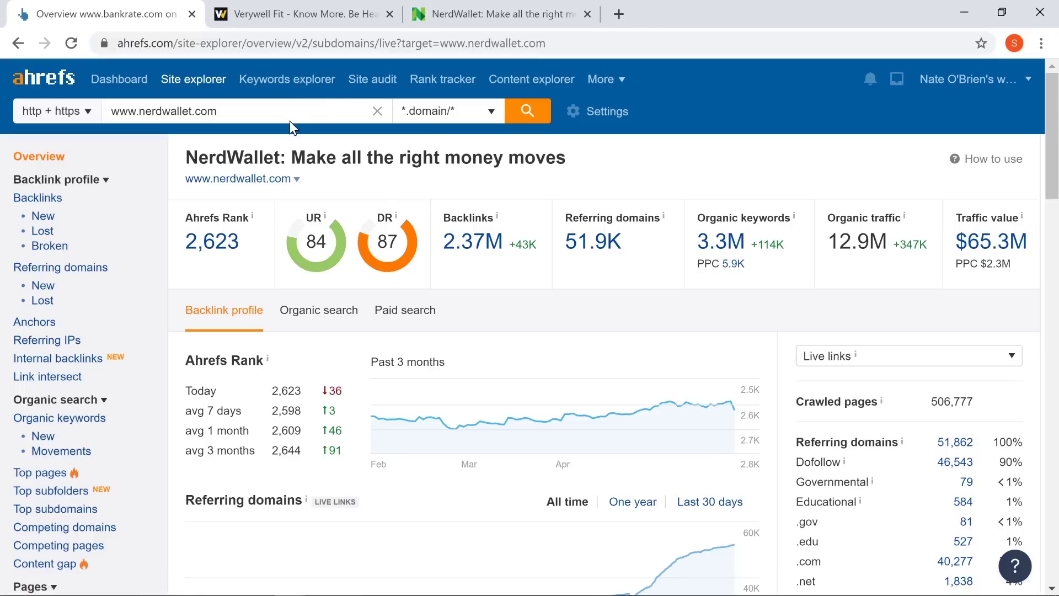
left_click(295, 88)
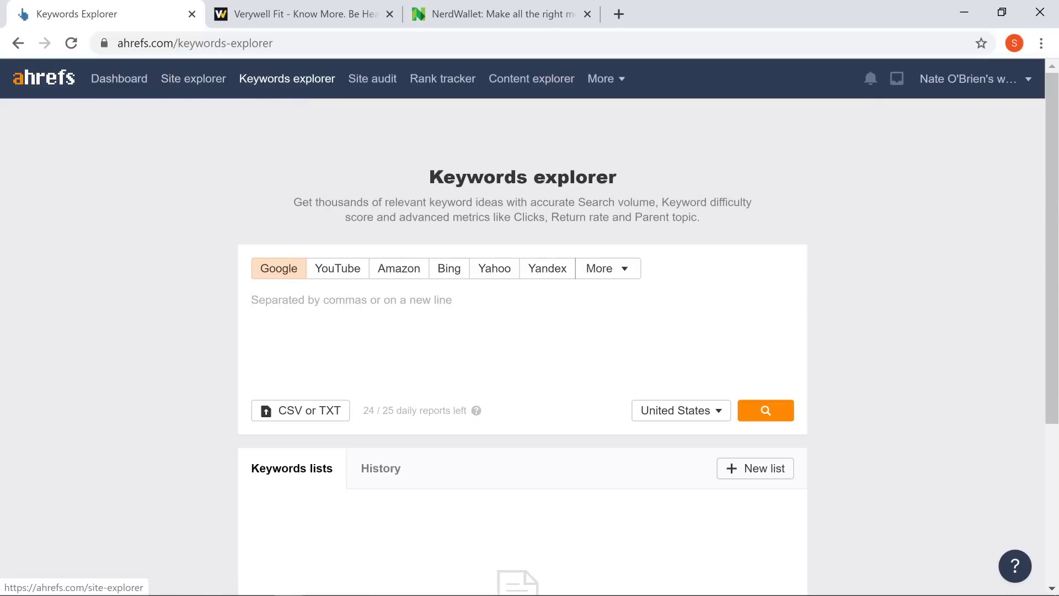
type("mens supplements")
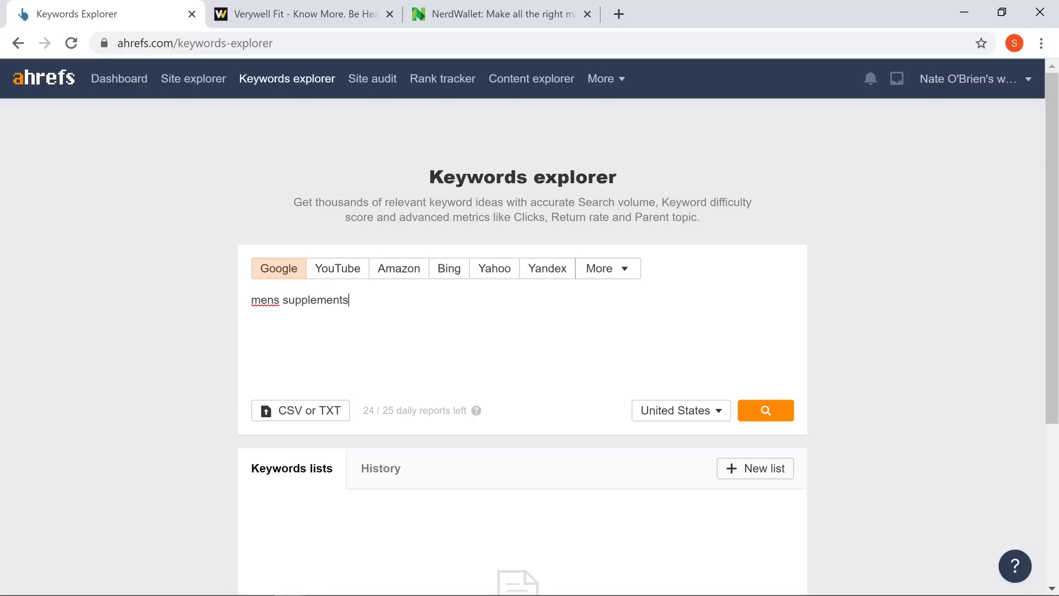
left_click(761, 413)
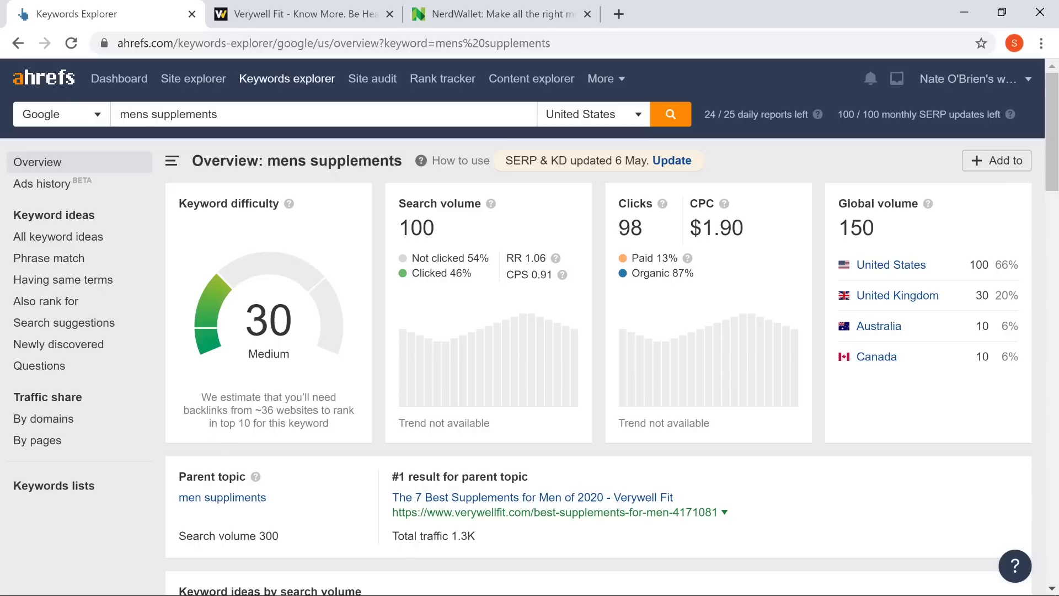
- Open all keyword ideas for "mens supplements" and examine the keyword difficulty and search volume of the listed keywords
left_click(110, 245)
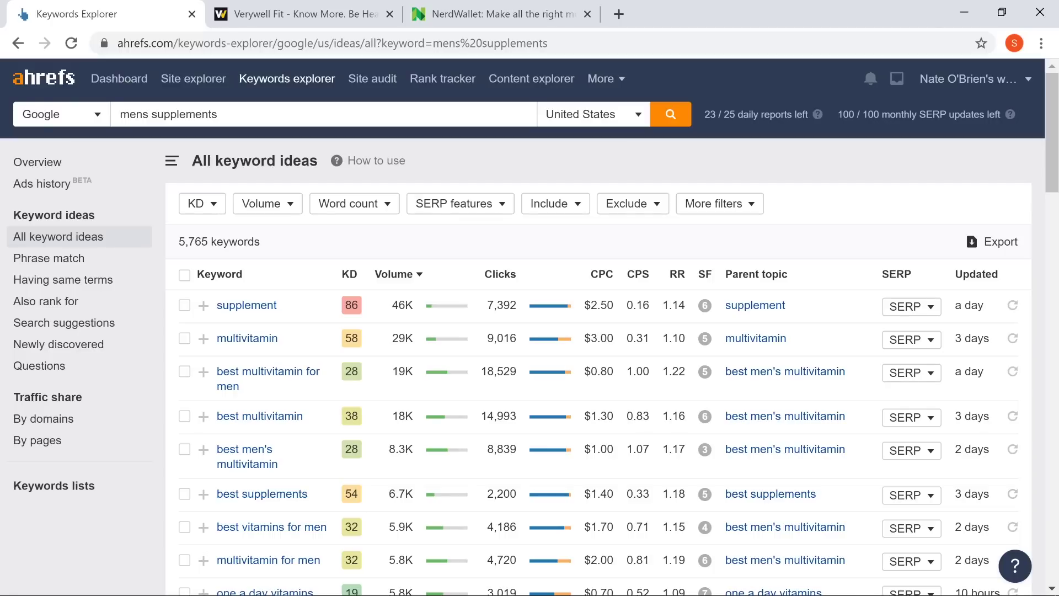
double_click(339, 365)
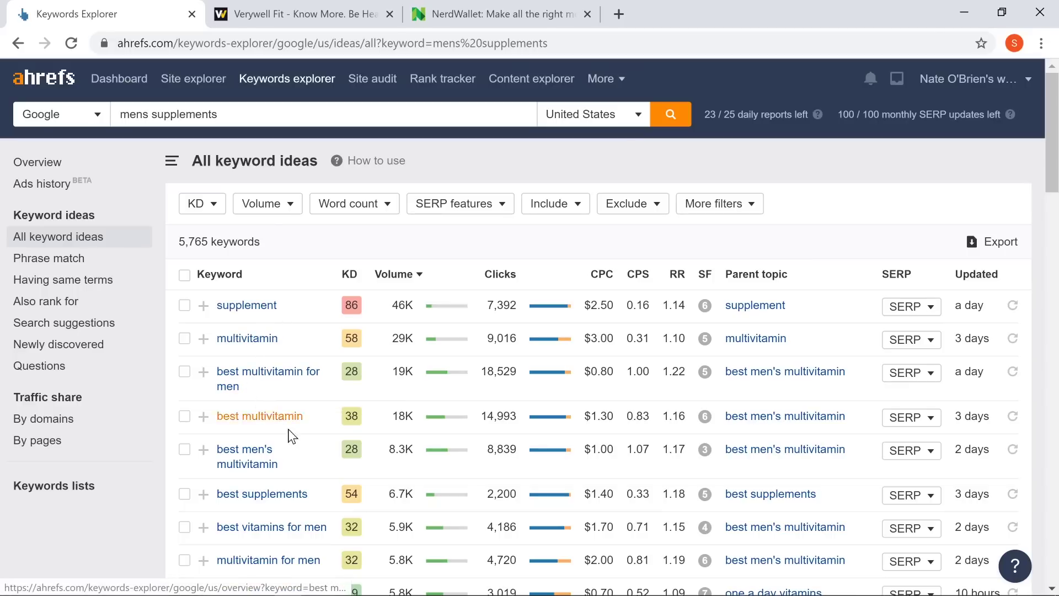
scroll(331, 484, "down", 3)
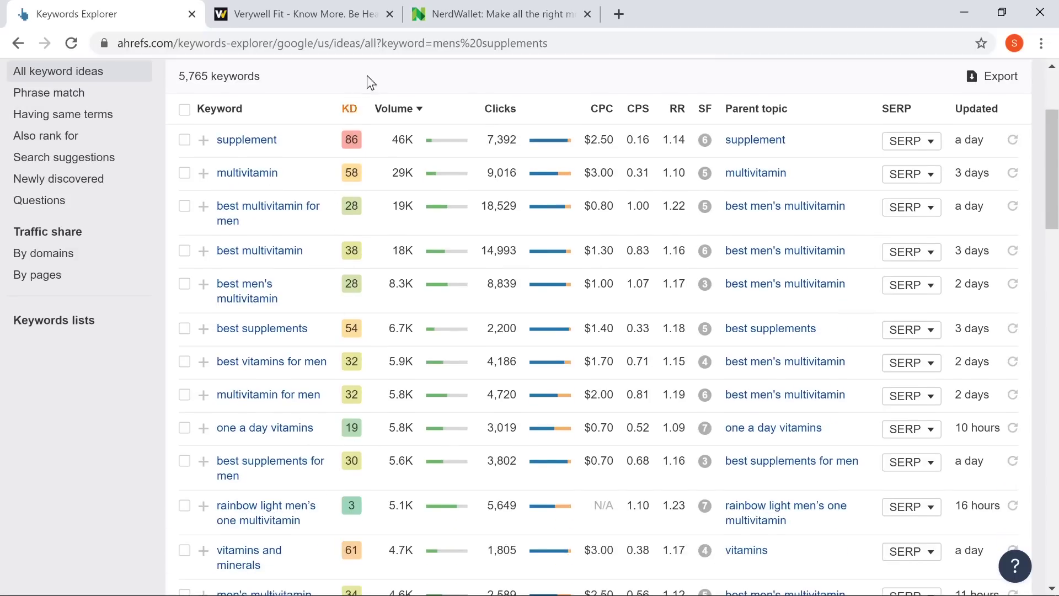
mouse_move(350, 117)
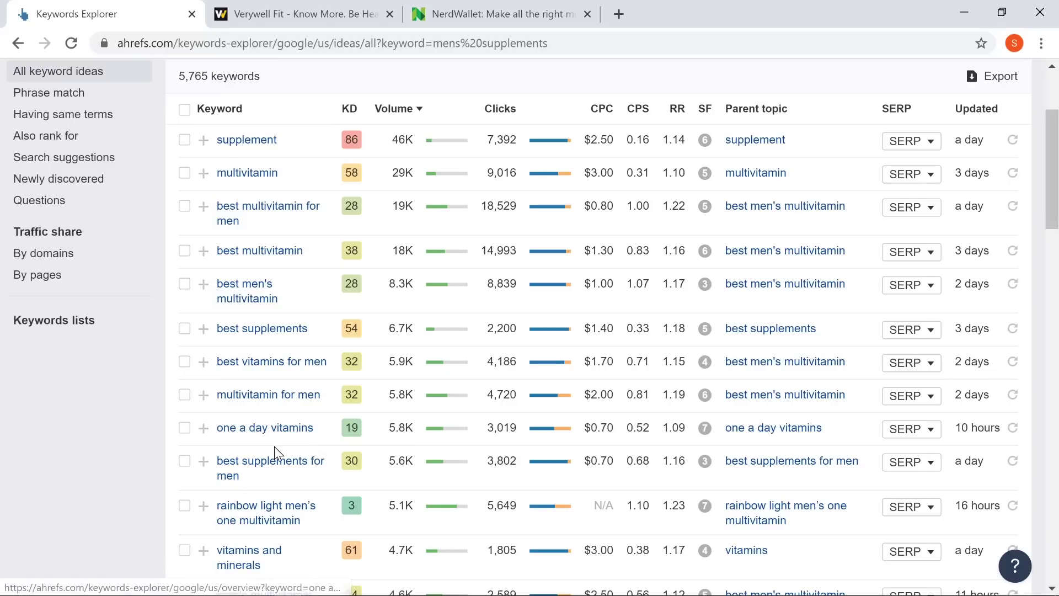
scroll(279, 449, "down", 1)
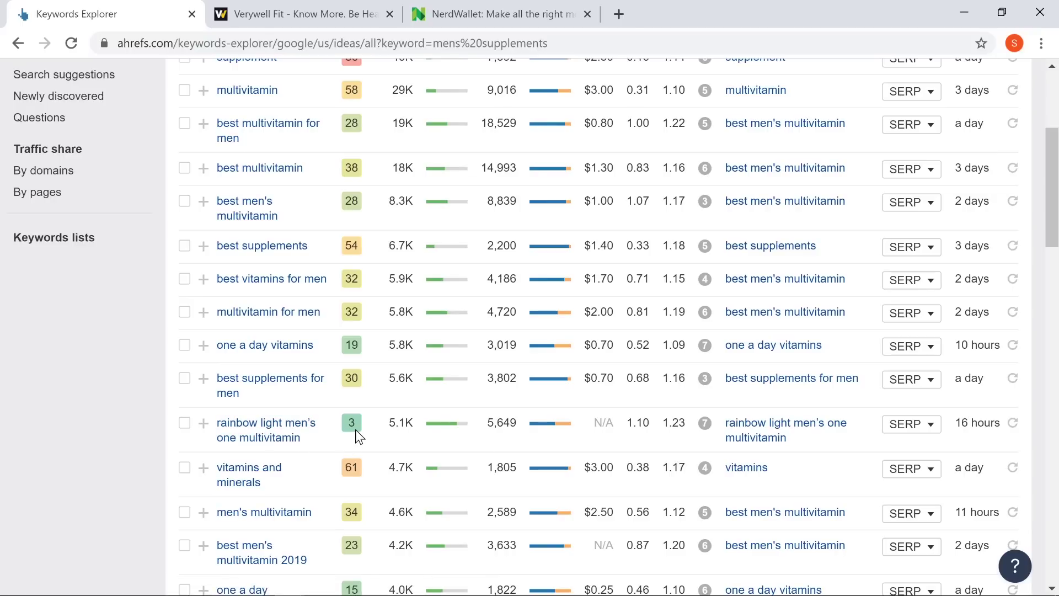
left_click_drag(384, 430, 413, 424)
left_click(371, 420)
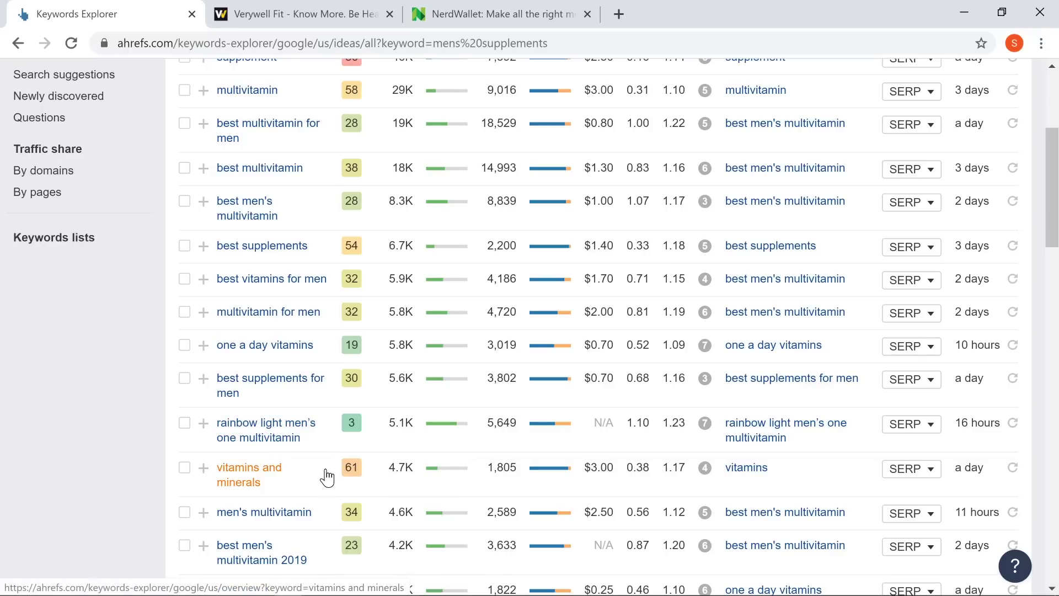
scroll(247, 449, "down", 3)
scroll(264, 439, "down", 2)
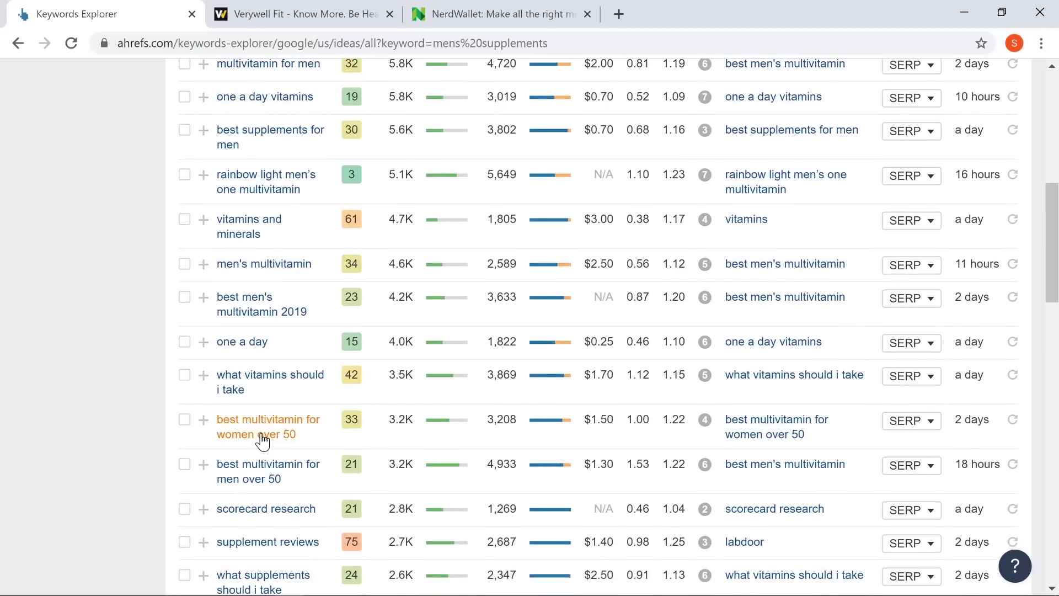
scroll(256, 438, "up", 8)
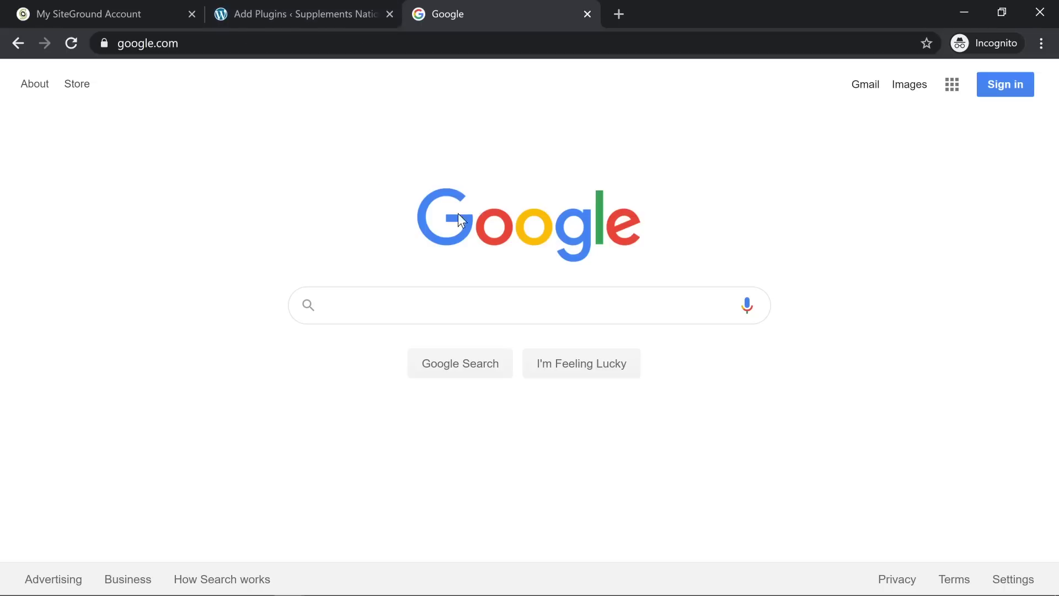
- Switch to the Google tab in the incognito window and search for "best supplements for men over 70", checking the autocomplete suggestions along the way
left_click(454, 305)
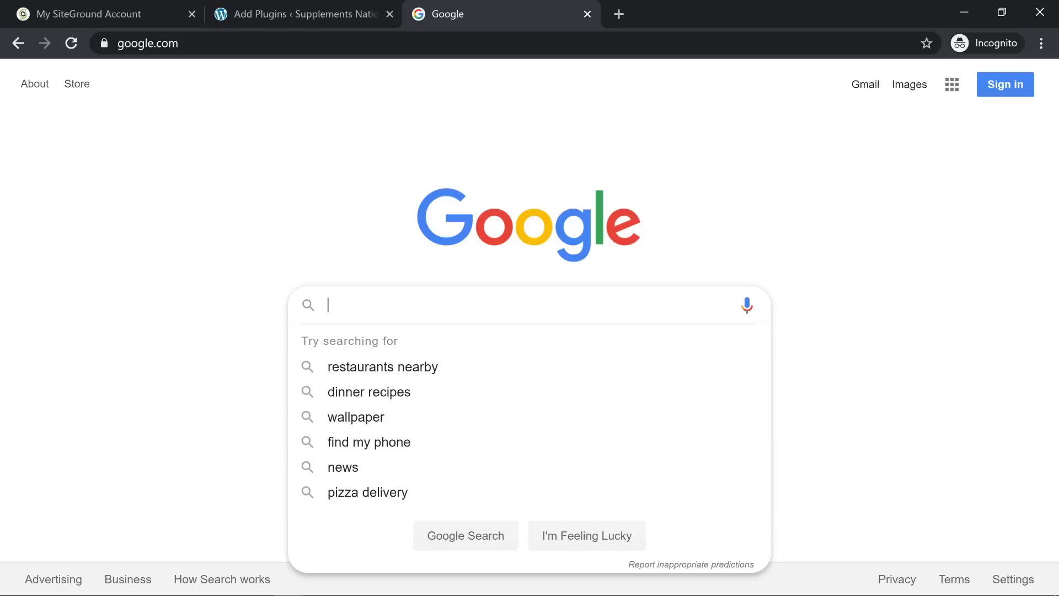
type("best su")
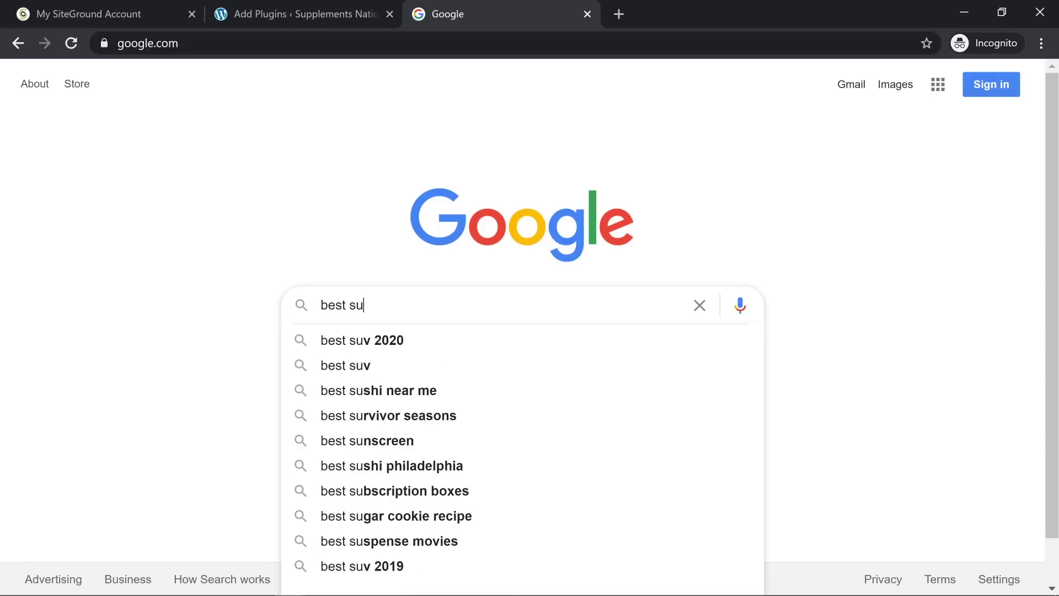
type("pplements")
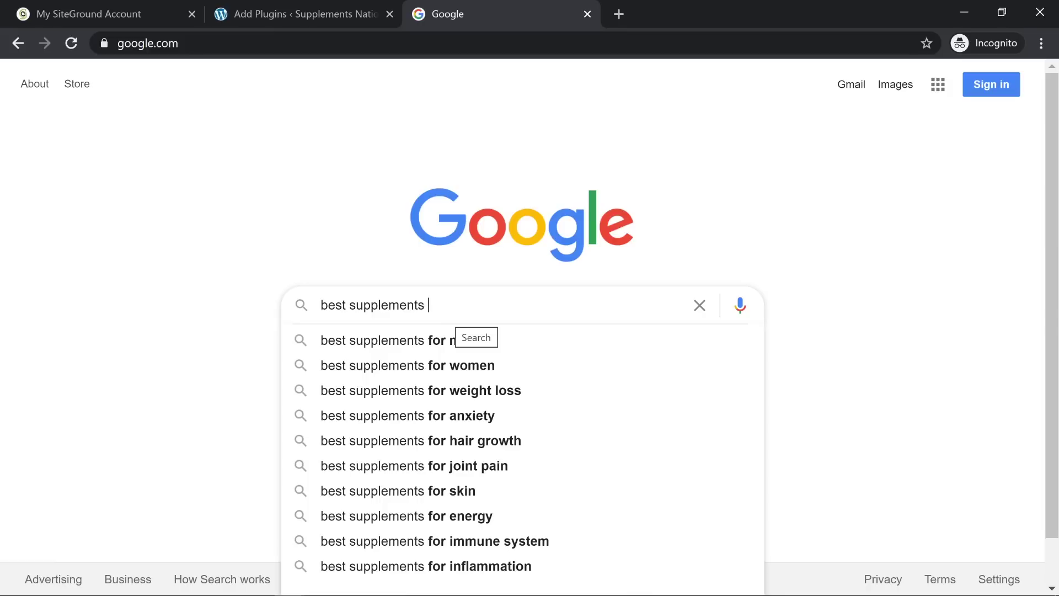
type("for ")
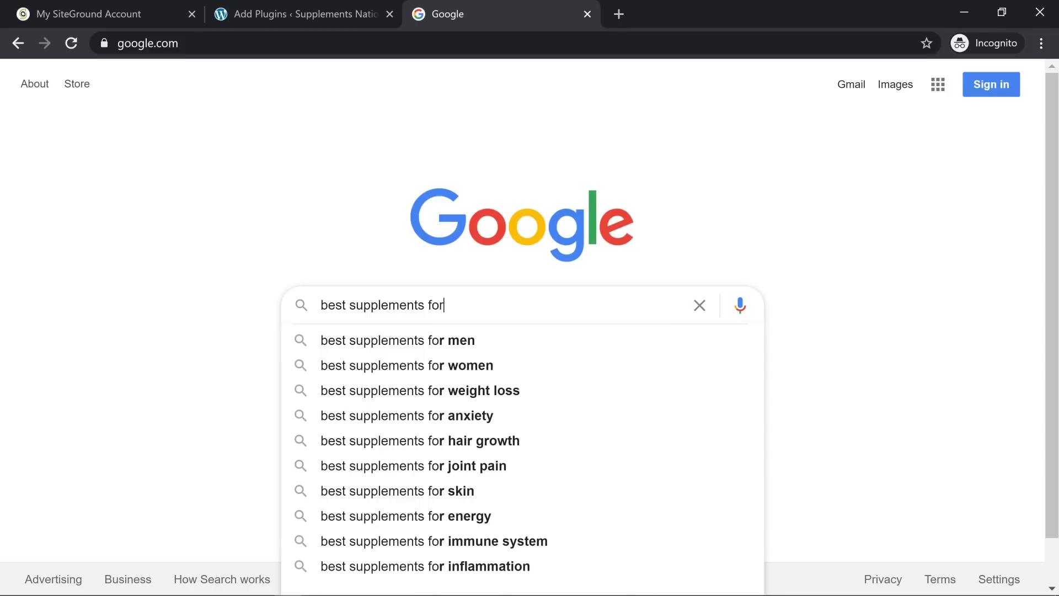
type("men")
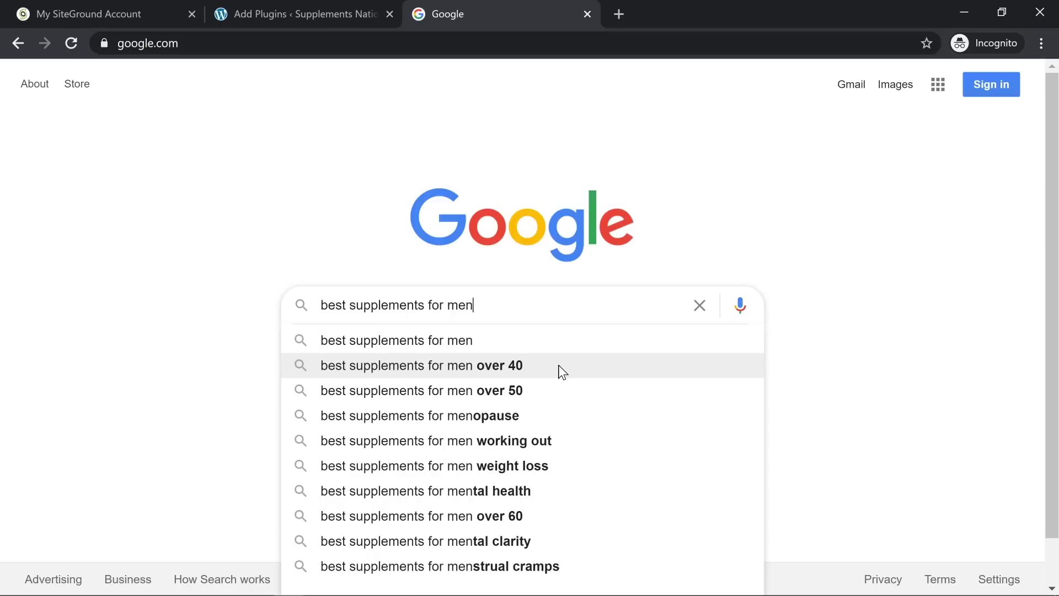
type("ove")
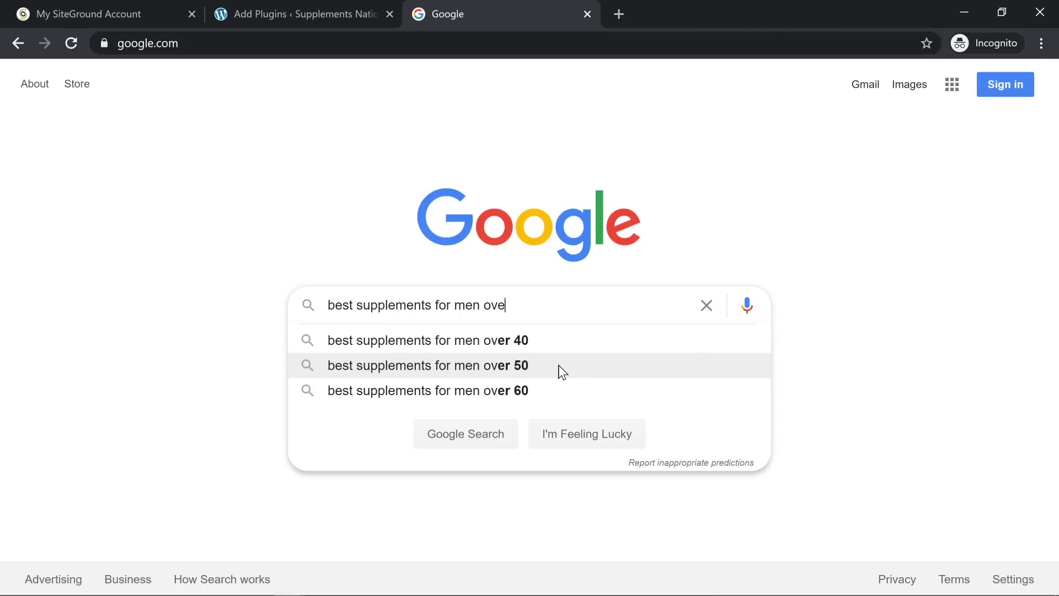
type("r 70")
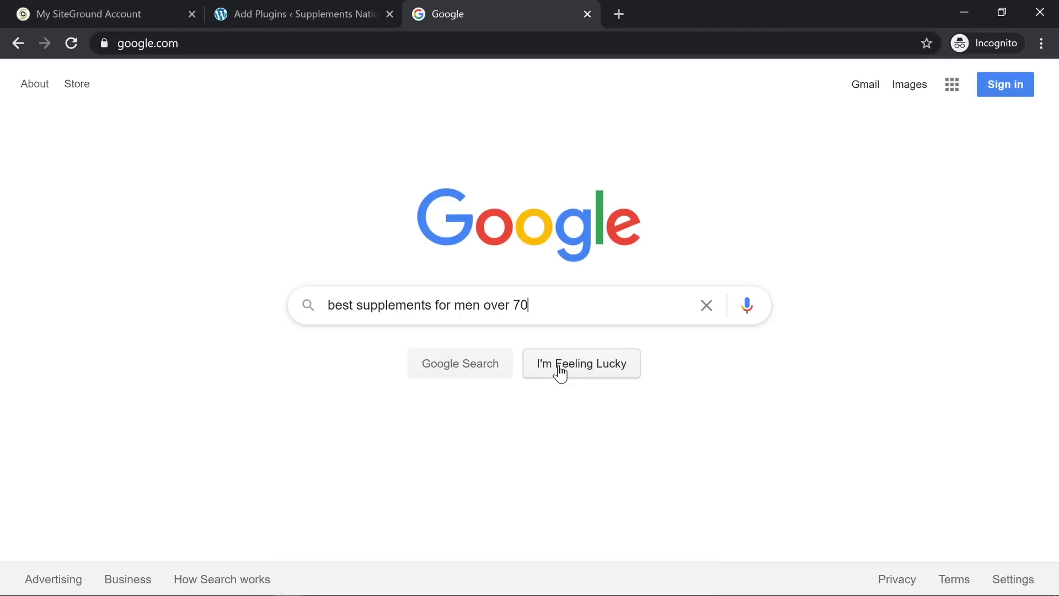
key("Return")
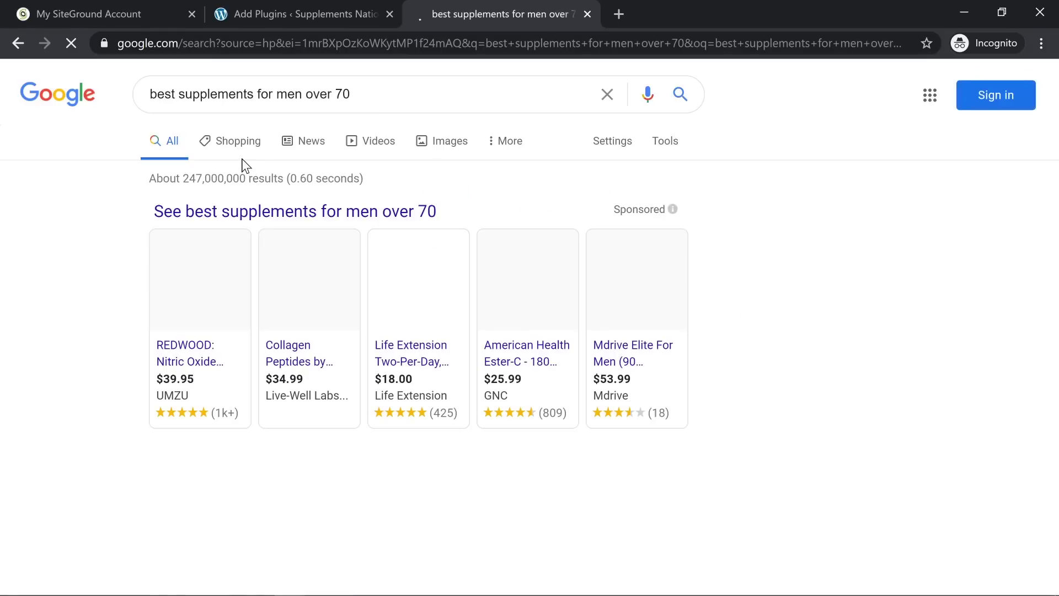
- Look through the results for "best supplements for men over 70" and check the related search suggestions for keyword ideas
scroll(88, 231, "down", 15)
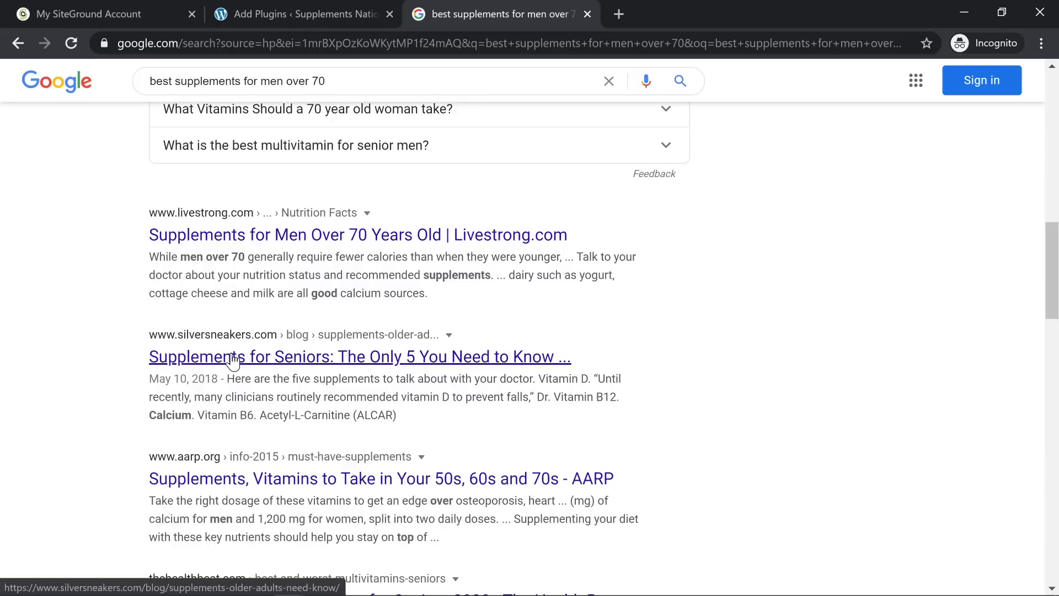
scroll(233, 361, "down", 3)
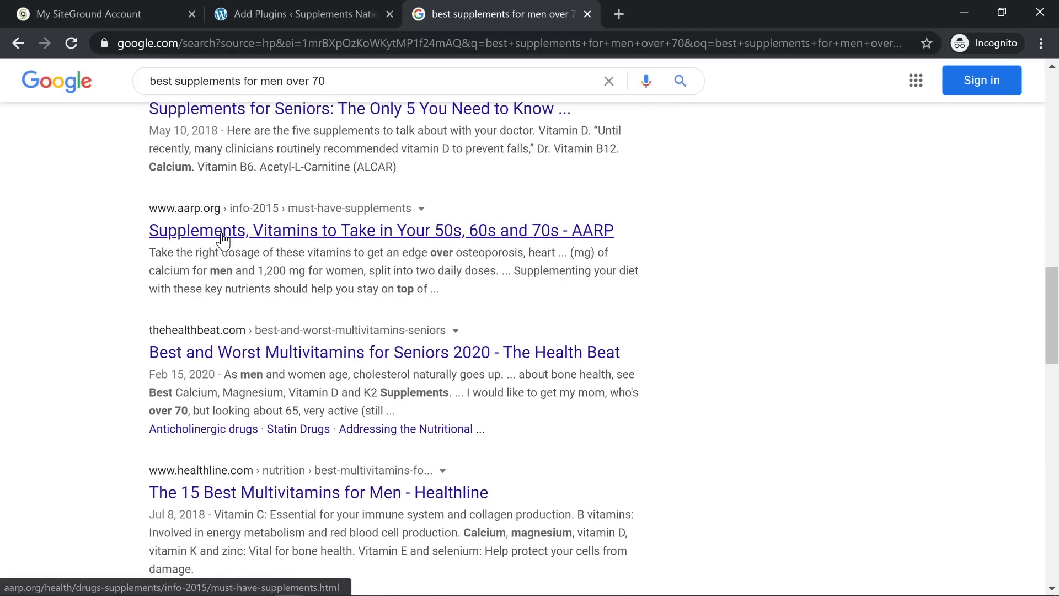
scroll(223, 238, "down", 10)
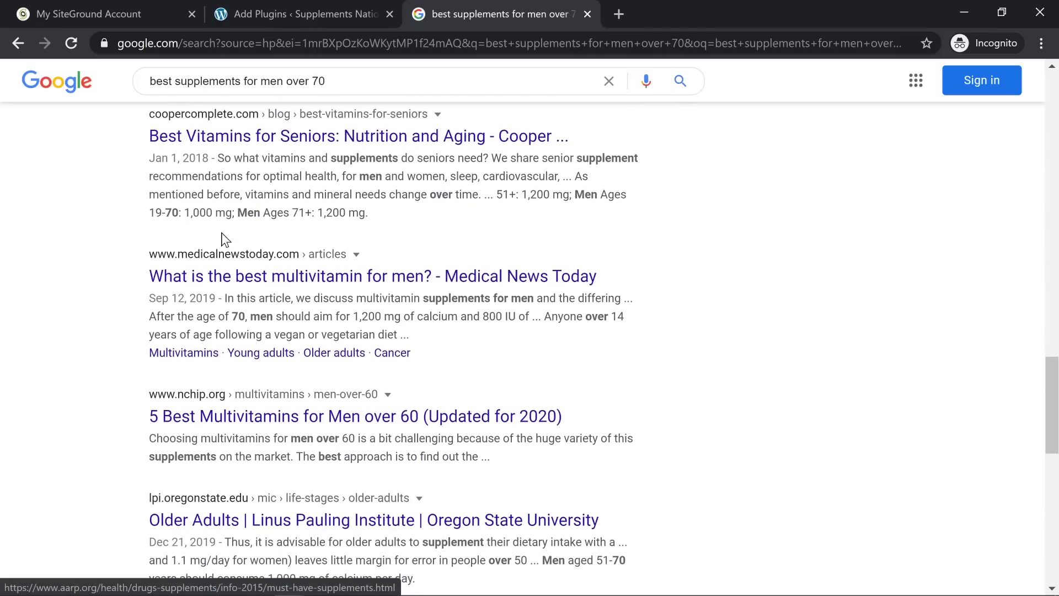
scroll(222, 239, "up", 13)
scroll(221, 232, "up", 15)
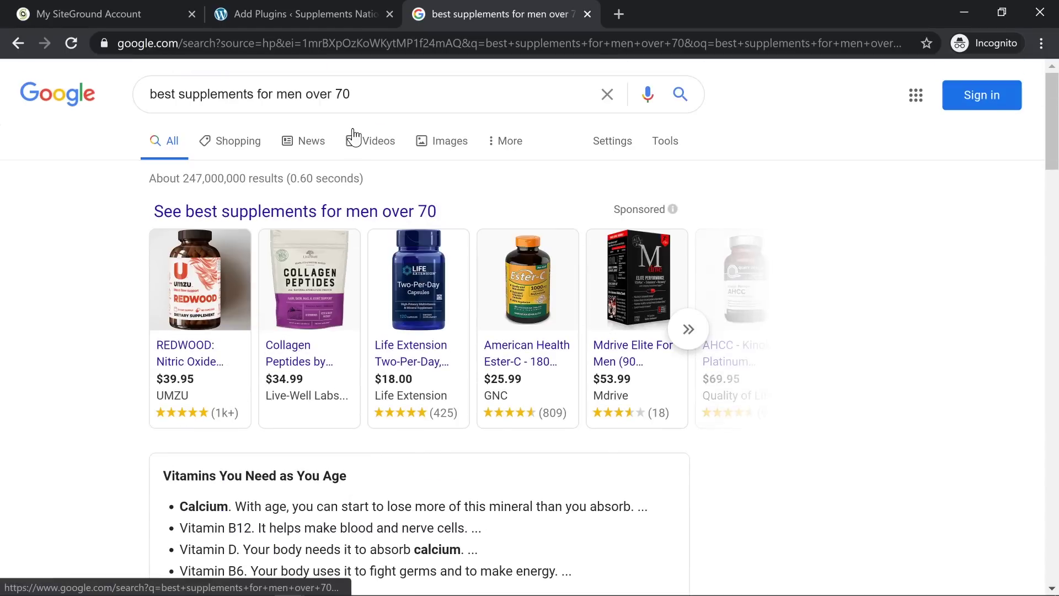
left_click(352, 94)
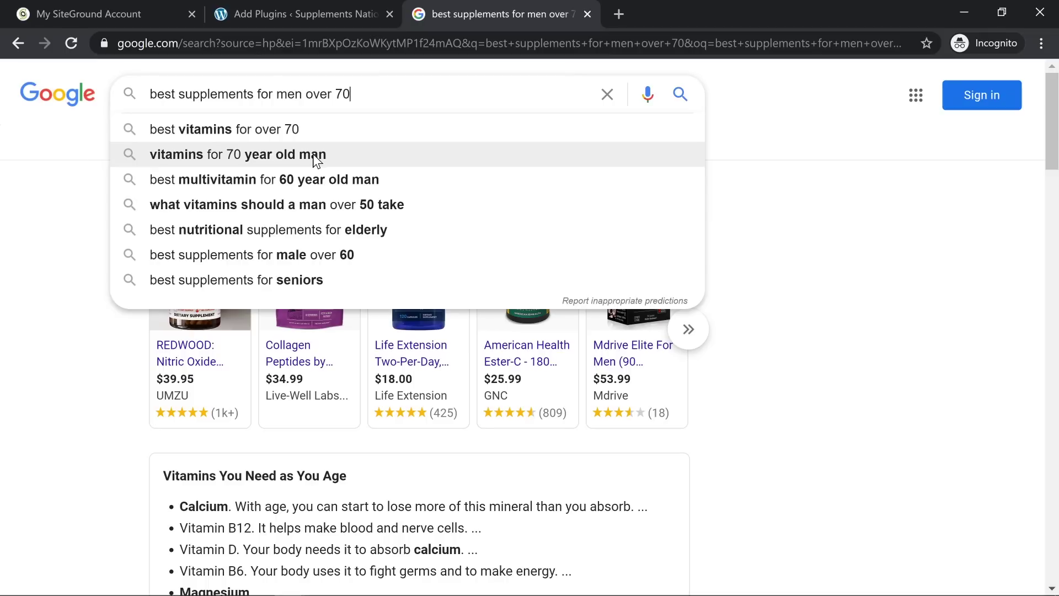
left_click(69, 226)
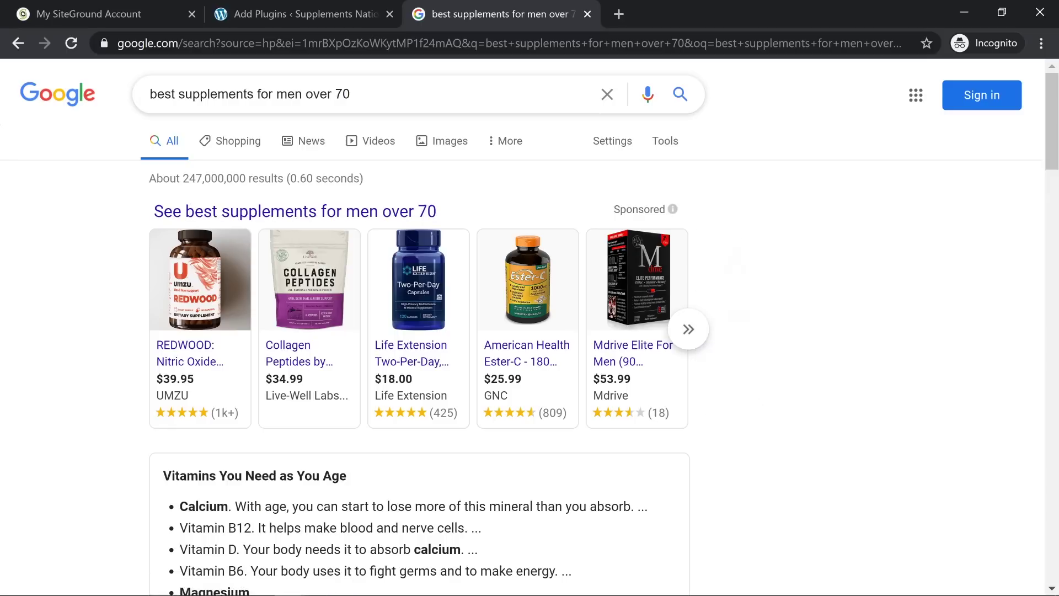
scroll(125, 327, "down", 3)
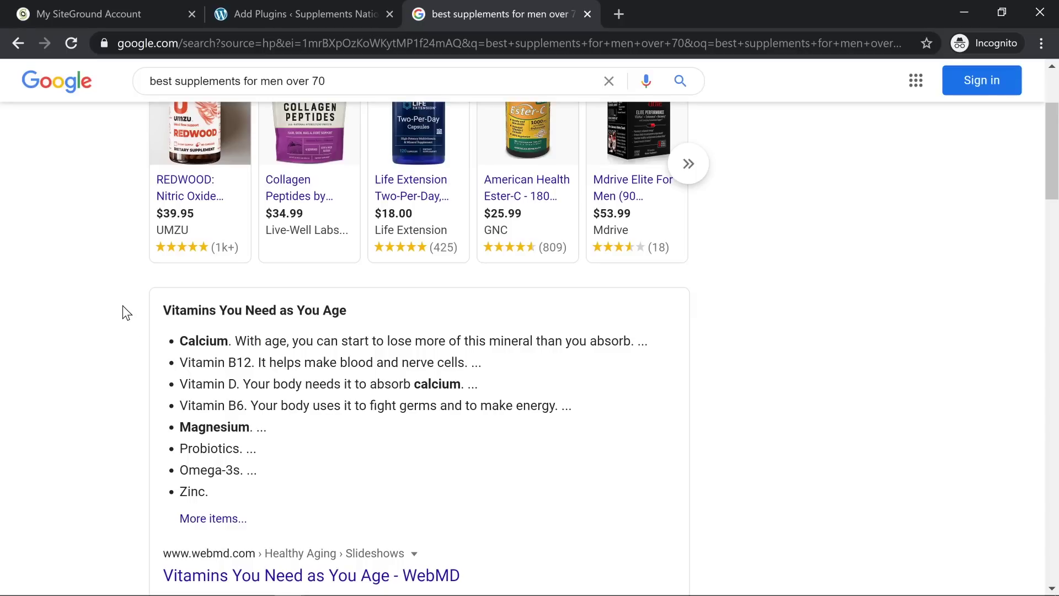
scroll(123, 309, "up", 3)
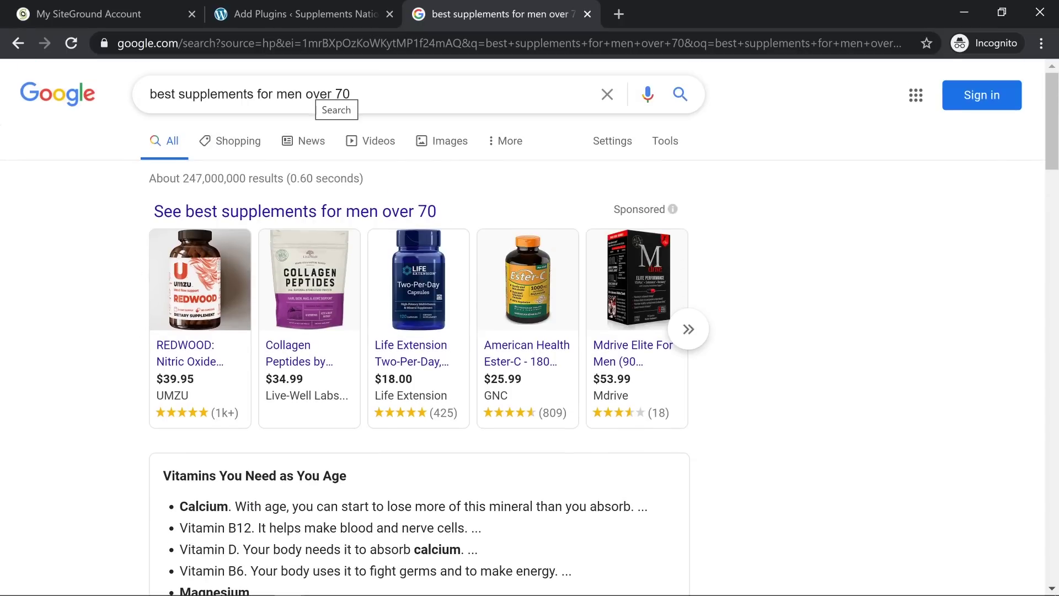
- Change the Google query to "best supplements weight lifting" and look over its results
left_click_drag(351, 95, 260, 71)
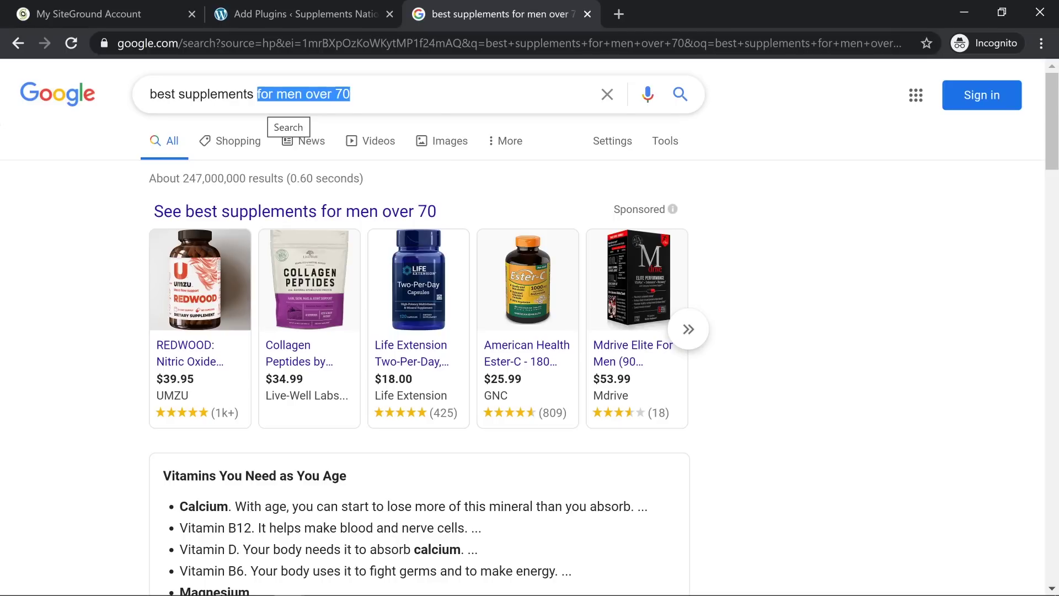
key("BackSpace")
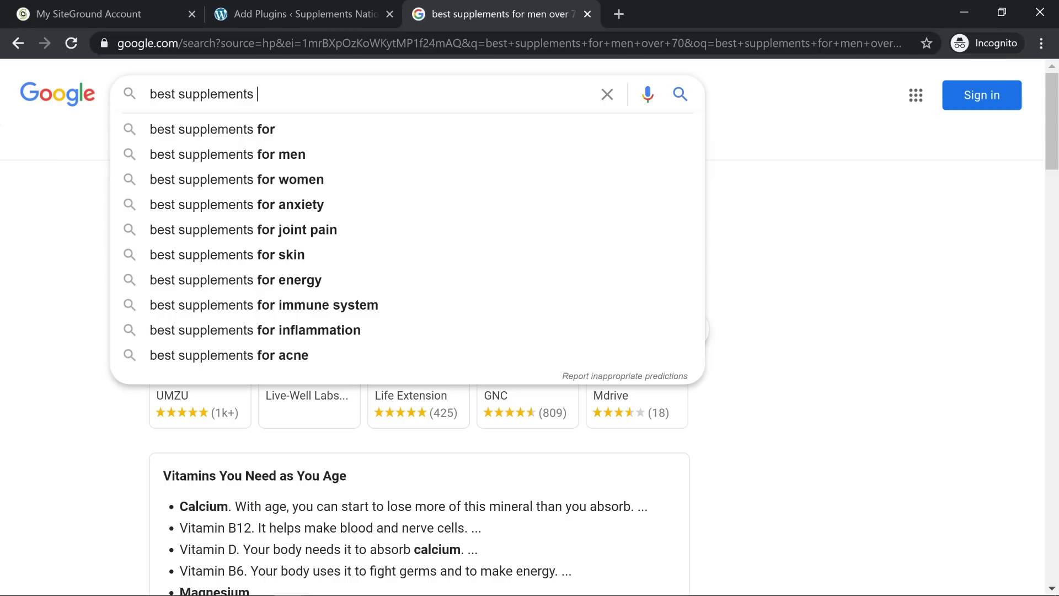
scroll(419, 331, "down", 6)
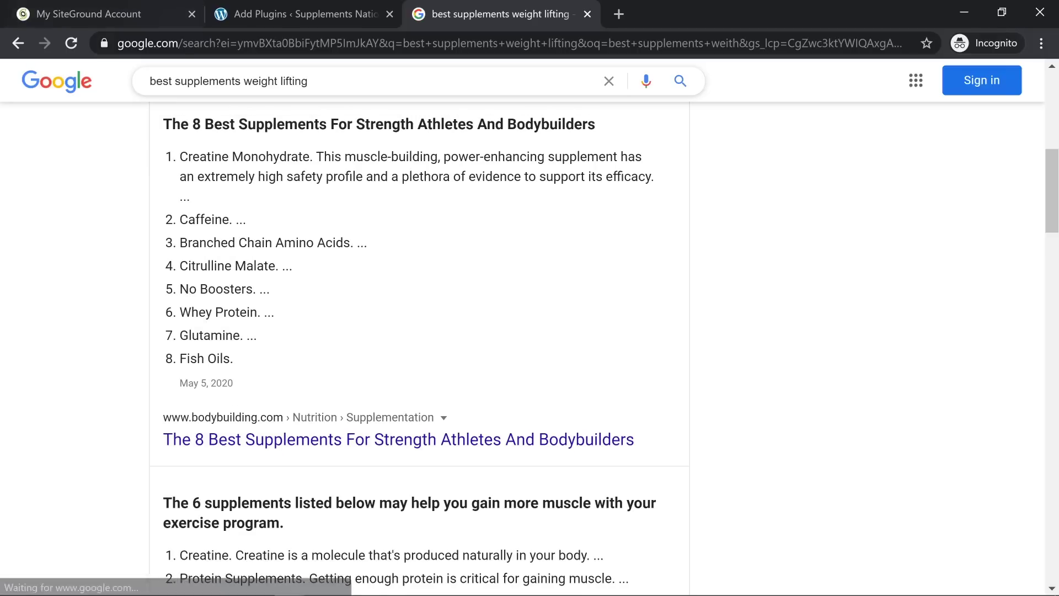
scroll(419, 331, "up", 6)
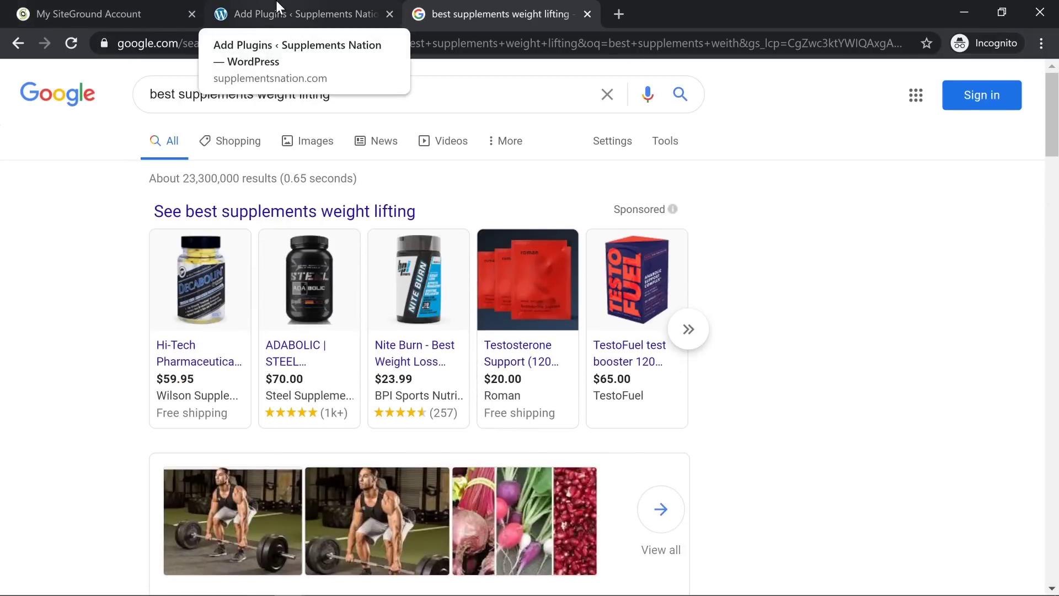
- Close the Google results, search for "wikipedia hobbies" in a new tab and open Wikipedia's "List of hobbies" article
left_click(587, 14)
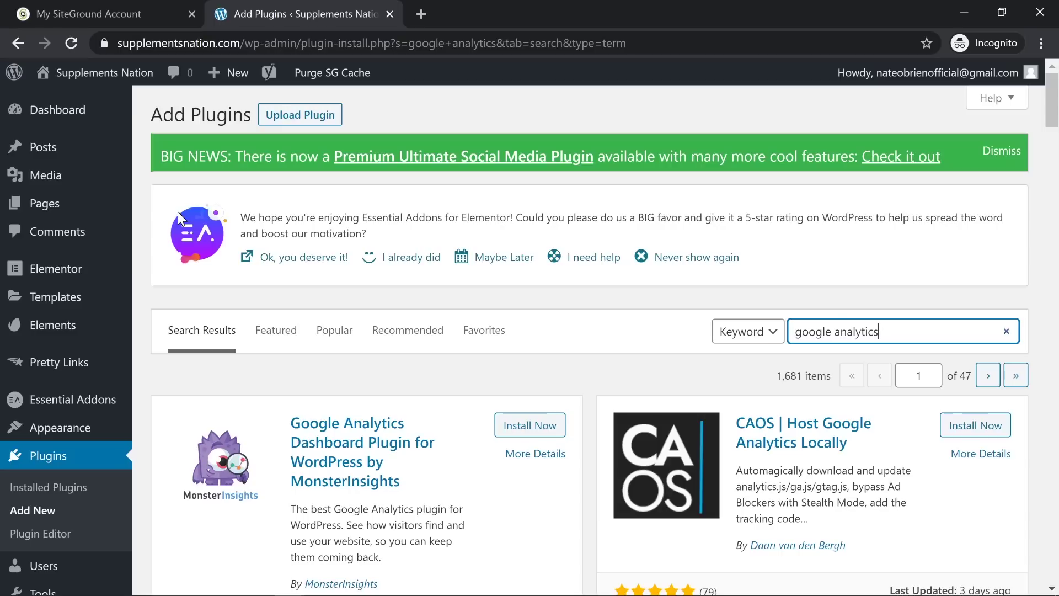
left_click(429, 12)
type("wiki")
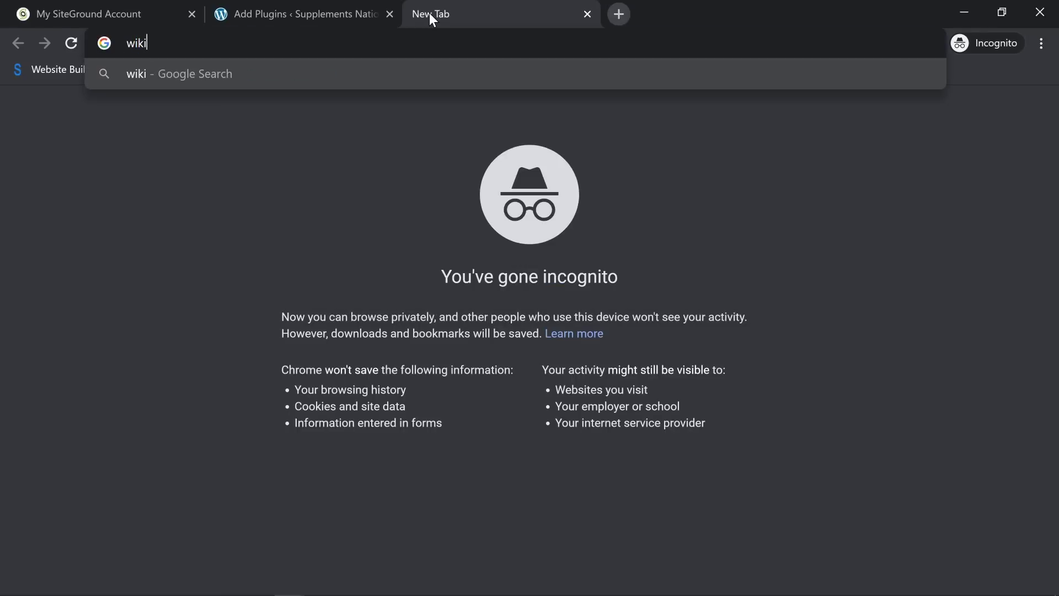
type("pedia hobbies")
key("Return")
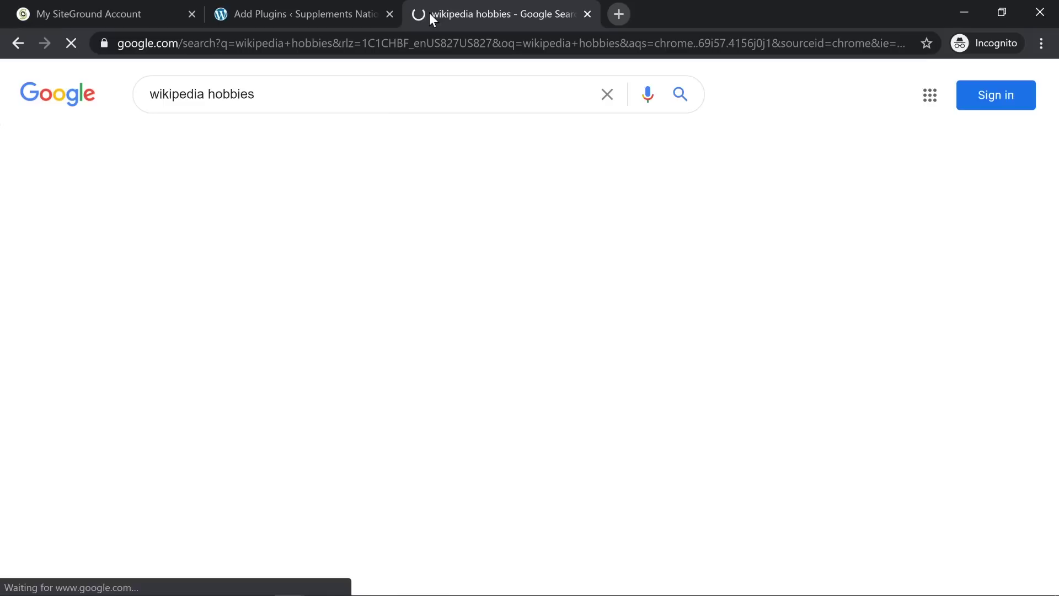
left_click(237, 237)
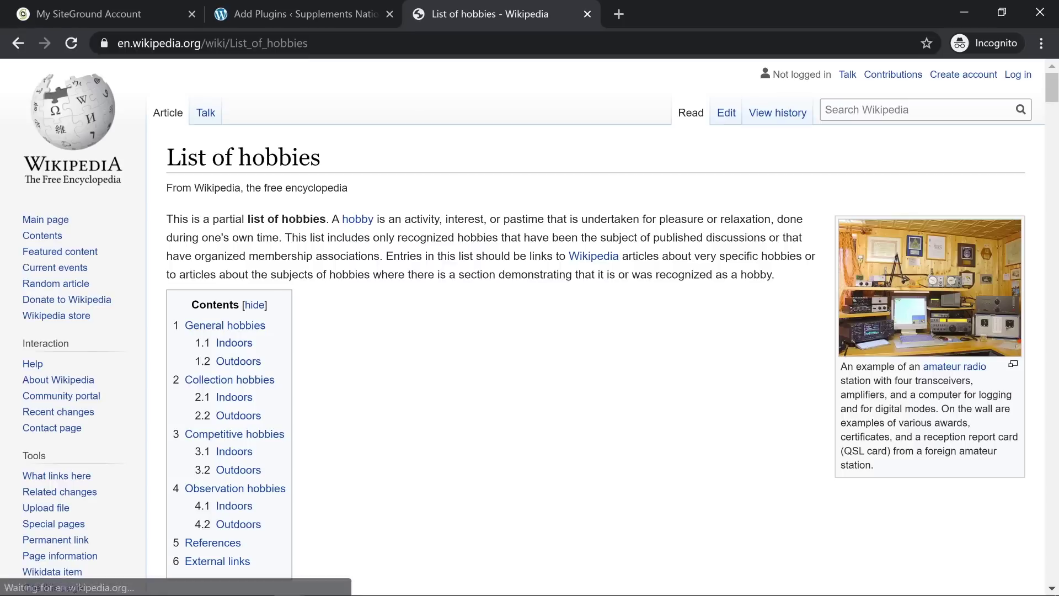
- Look through the indoor hobbies on the Wikipedia list for possible website niches
scroll(300, 292, "down", 11)
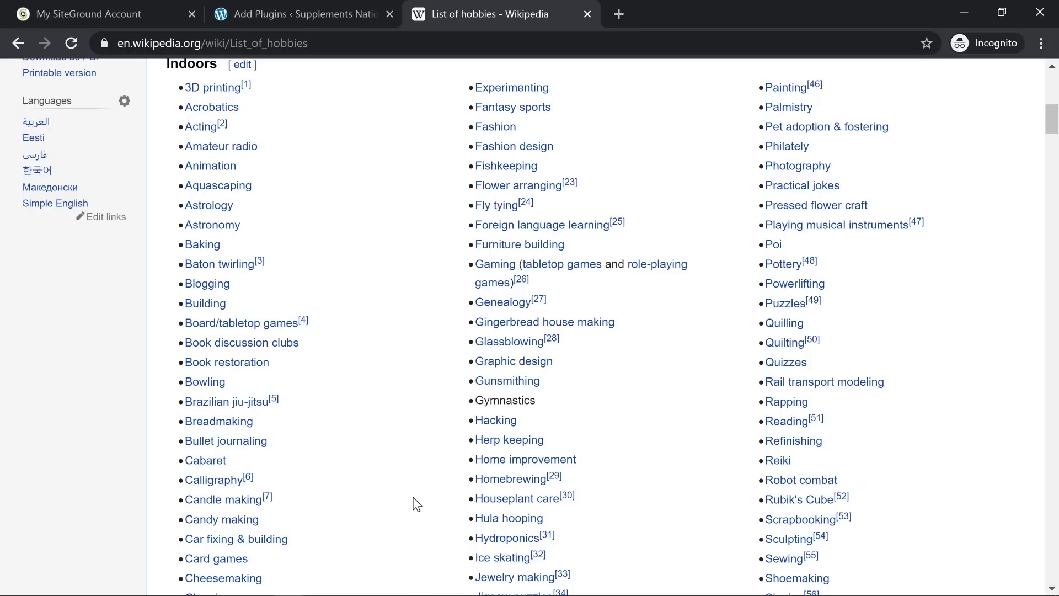
scroll(436, 502, "down", 1)
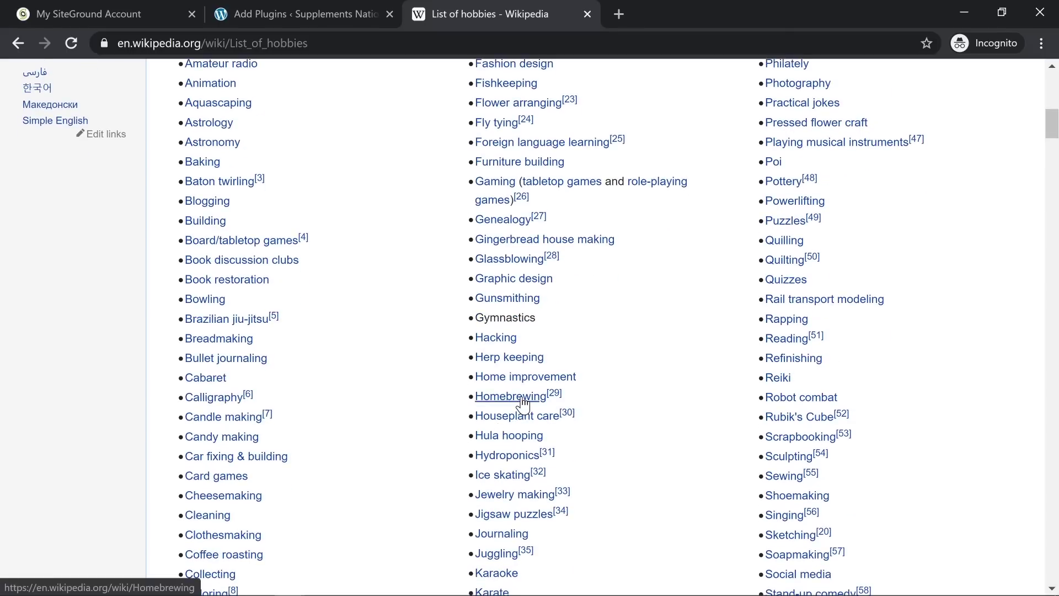
mouse_move(519, 404)
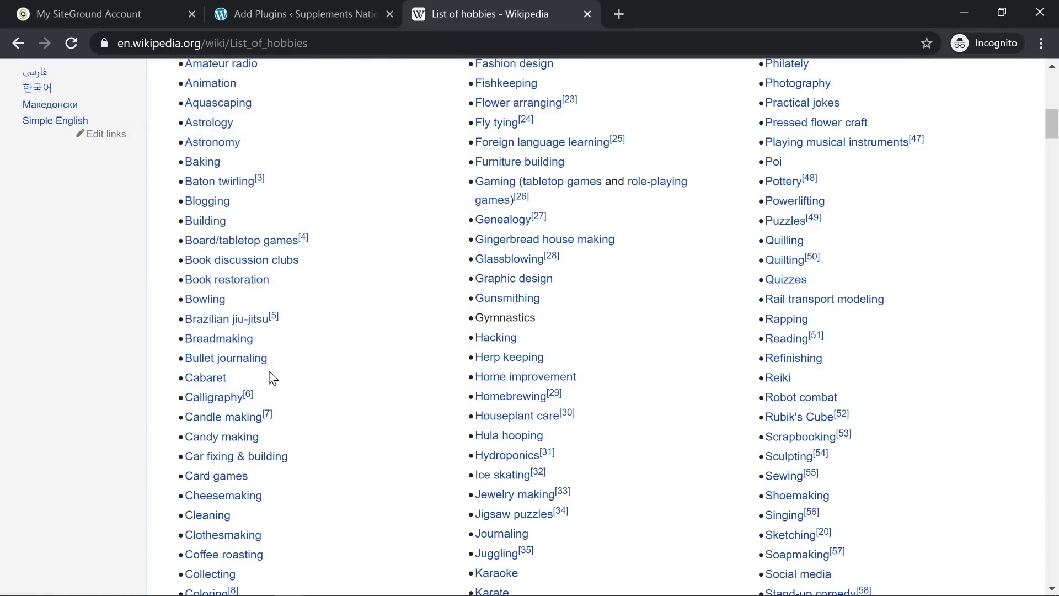
- Read through the remaining general indoor hobbies, from breadmaking to yoga, and review the article's opening sections for niche ideas
mouse_move(237, 347)
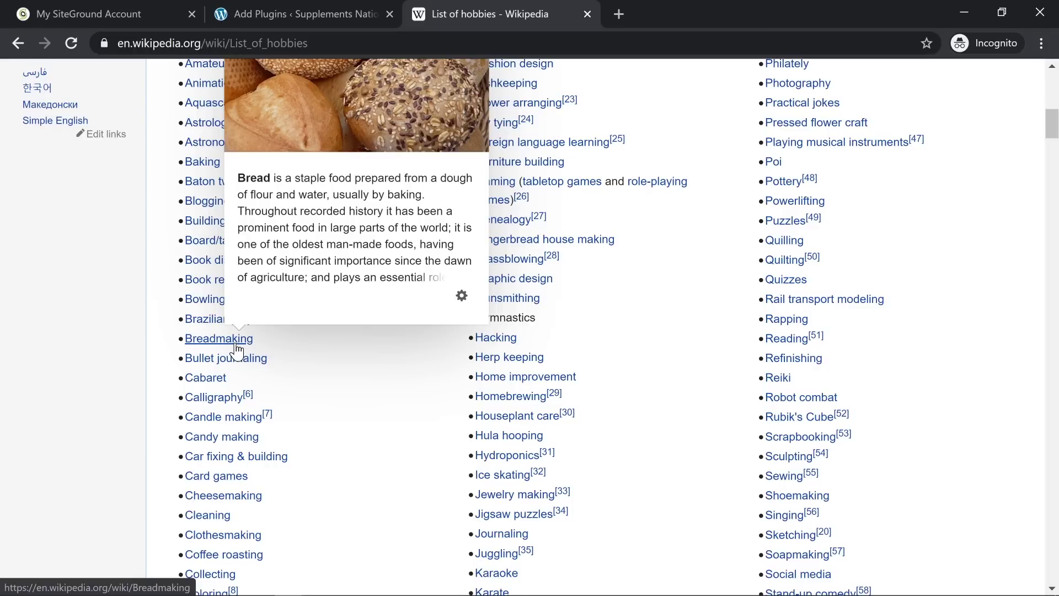
scroll(408, 444, "down", 8)
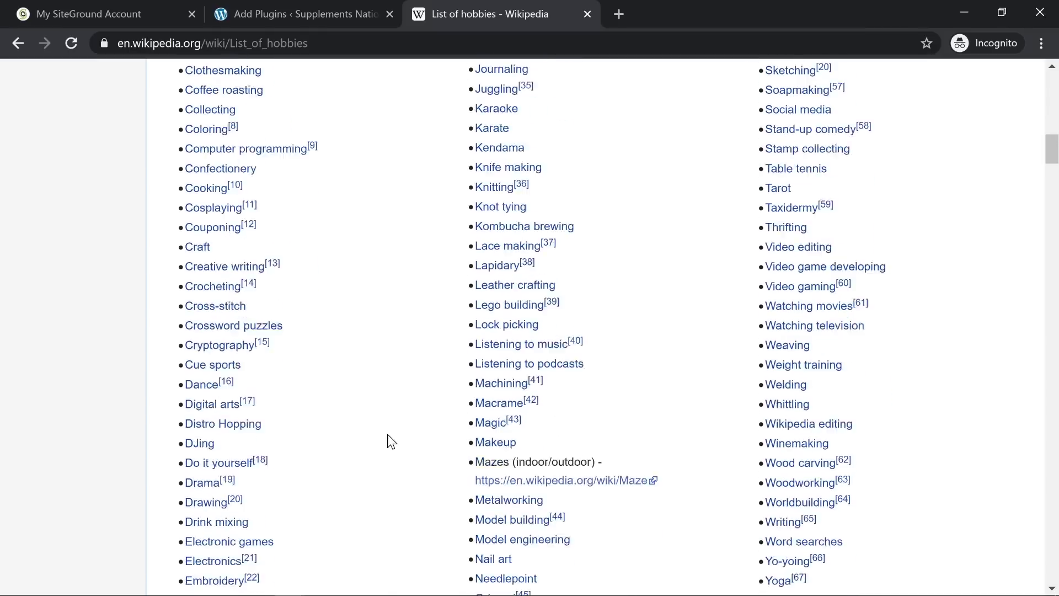
scroll(391, 442, "down", 1)
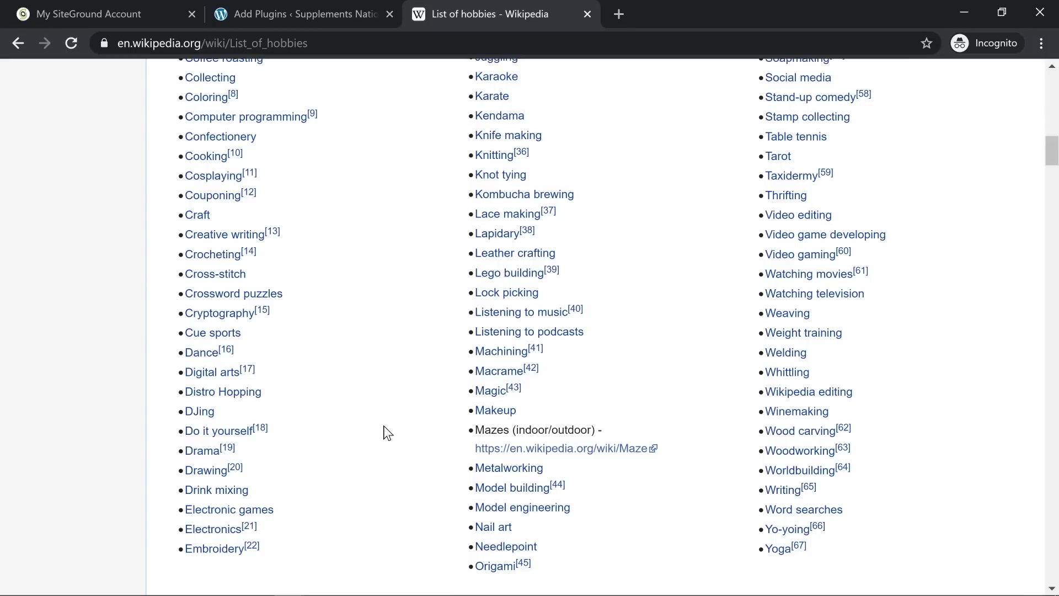
scroll(389, 414, "up", 12)
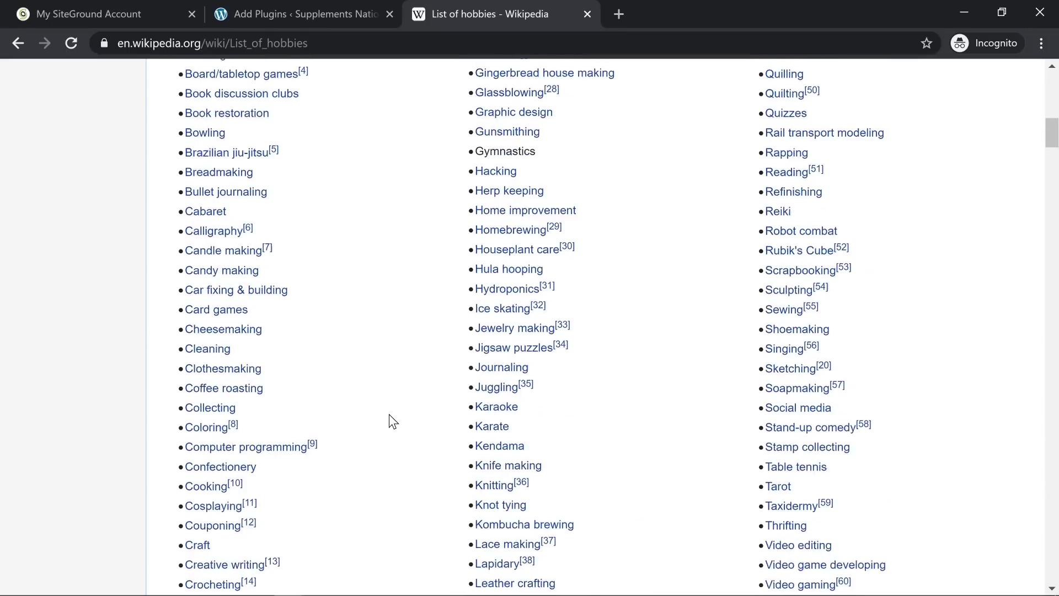
scroll(389, 415, "up", 8)
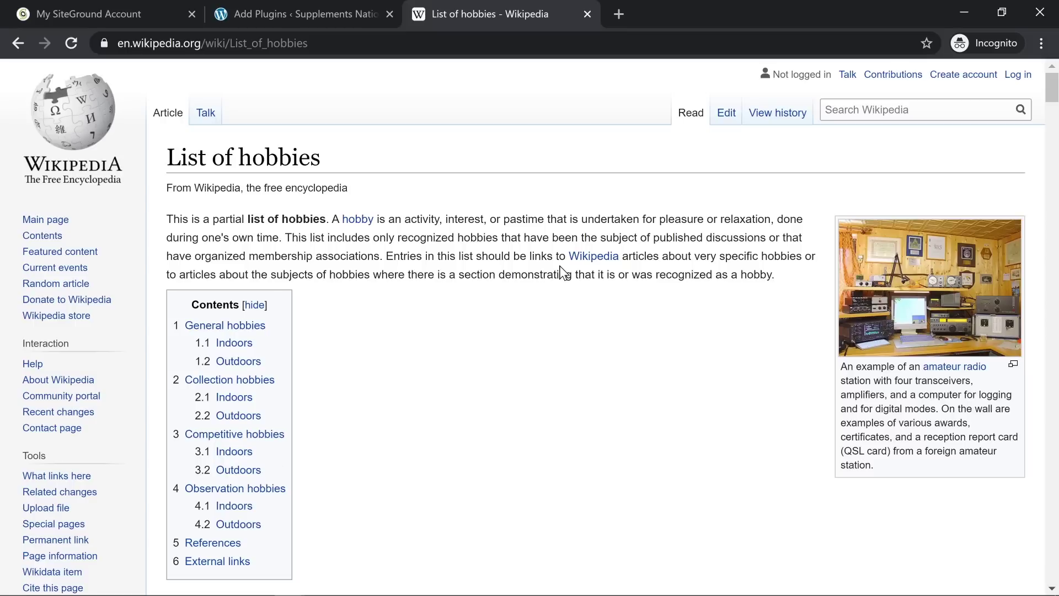
scroll(540, 291, "down", 3)
scroll(544, 301, "down", 4)
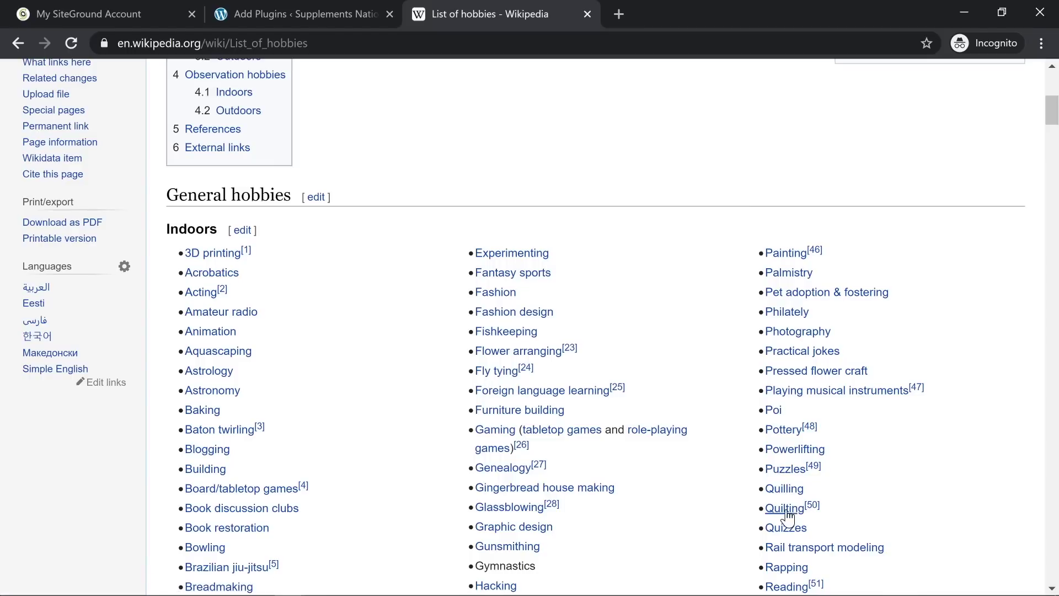
- Examine the article's competitive and observation hobbies, including the gongoozling preview, for less common website niches
mouse_move(786, 514)
scroll(293, 270, "down", 20)
scroll(406, 373, "down", 12)
scroll(415, 409, "down", 10)
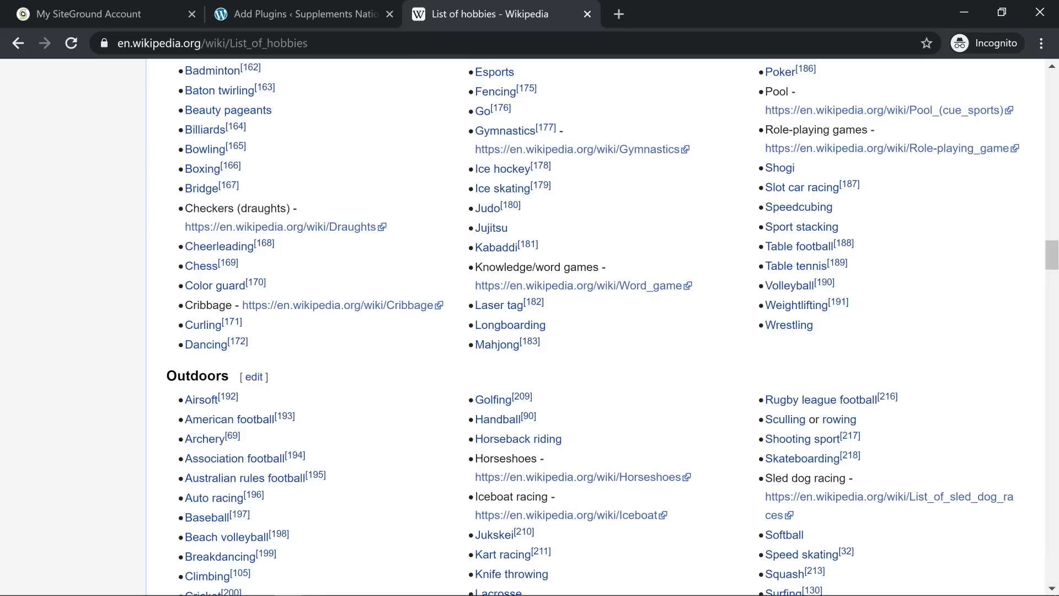
scroll(508, 466, "down", 1)
scroll(508, 466, "down", 15)
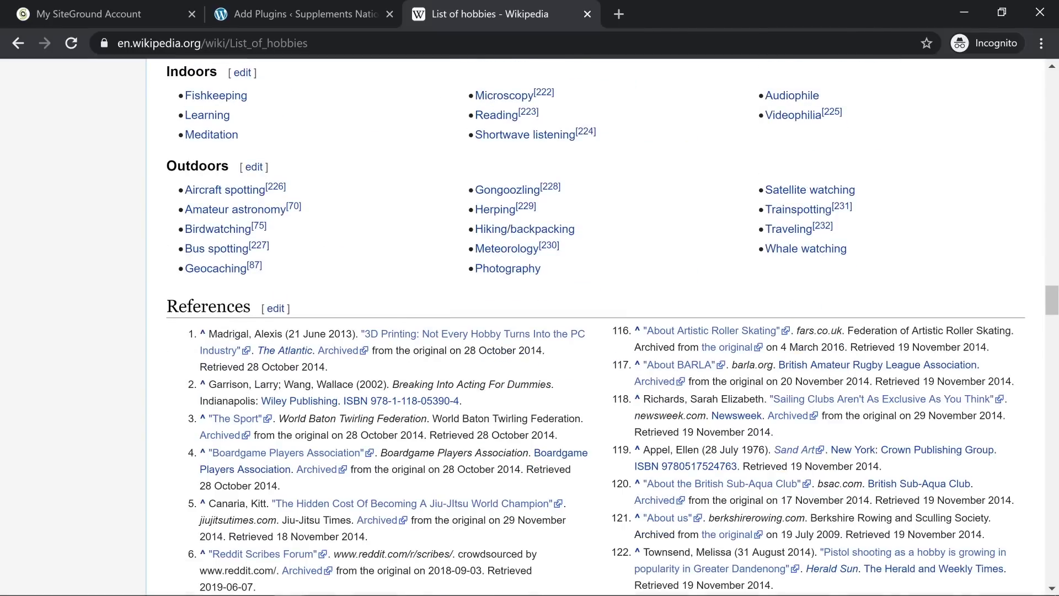
mouse_move(505, 201)
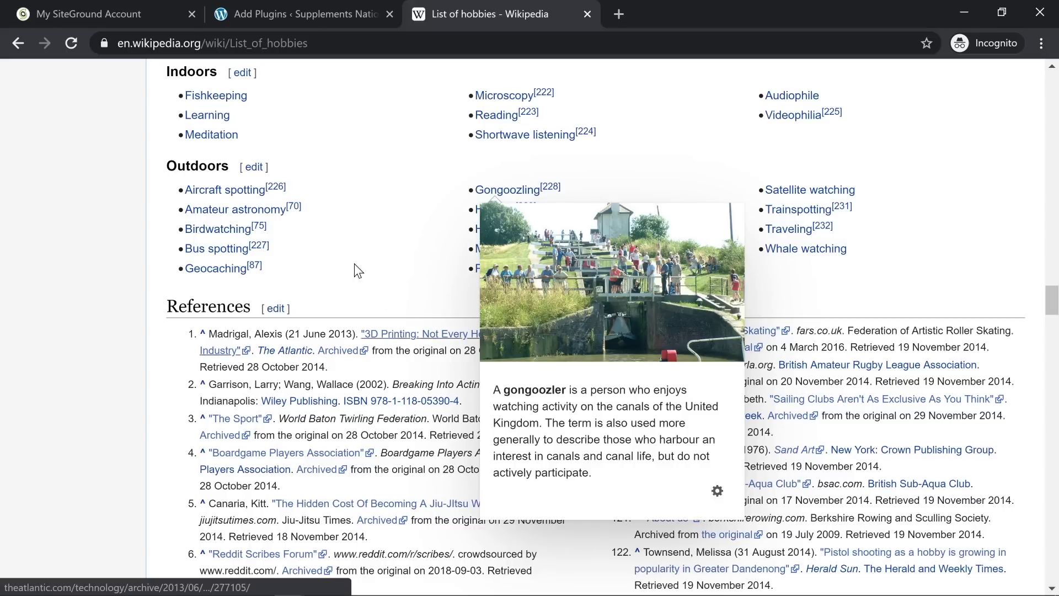
scroll(329, 227, "up", 20)
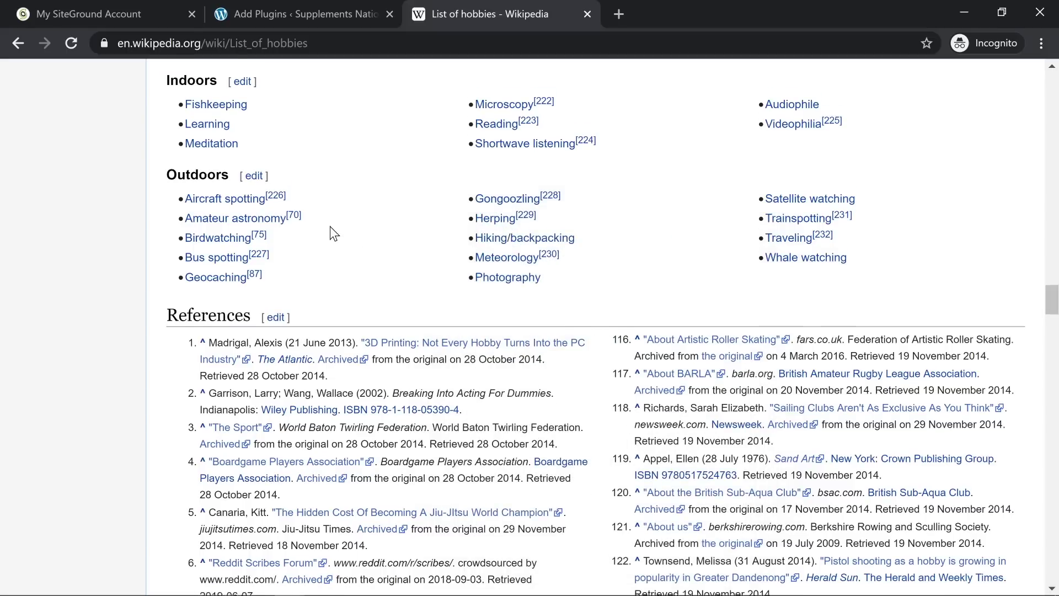
scroll(331, 227, "up", 20)
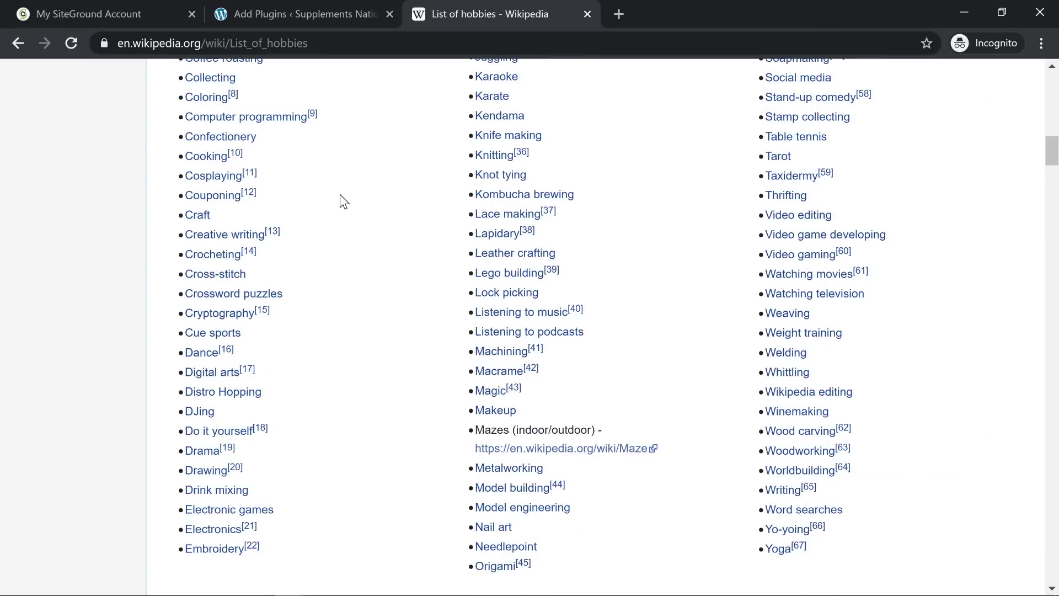
scroll(466, 381, "down", 5)
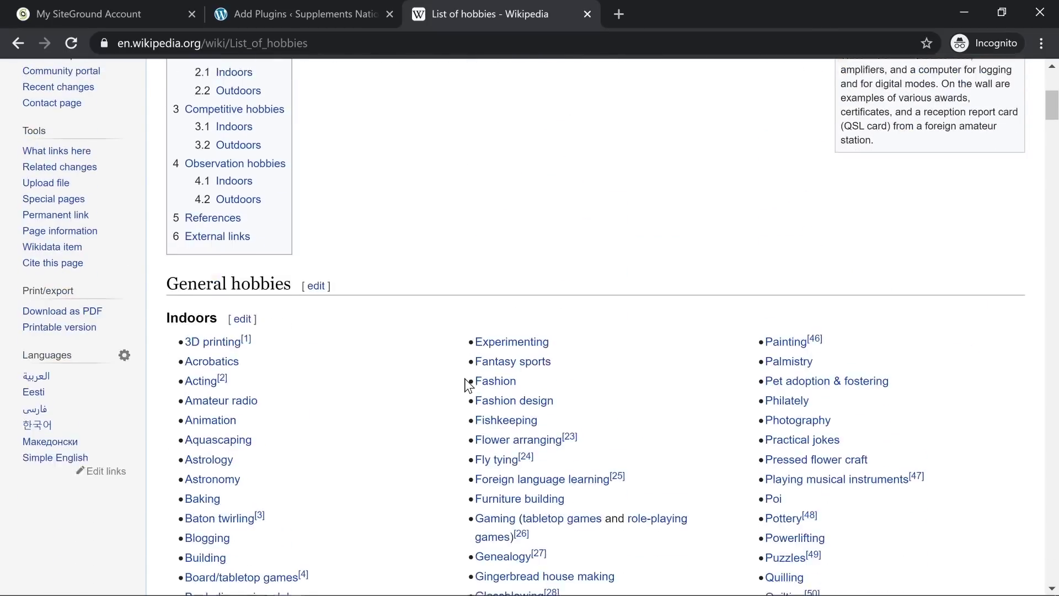
scroll(465, 389, "up", 8)
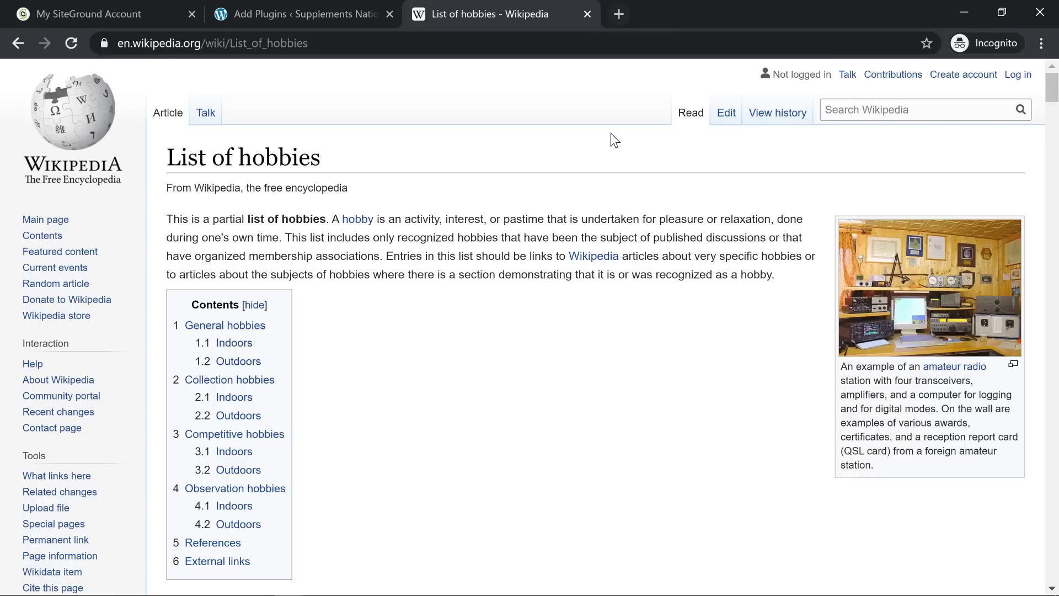
- Open the impact.com affiliate partnership site in a new tab
left_click(618, 6)
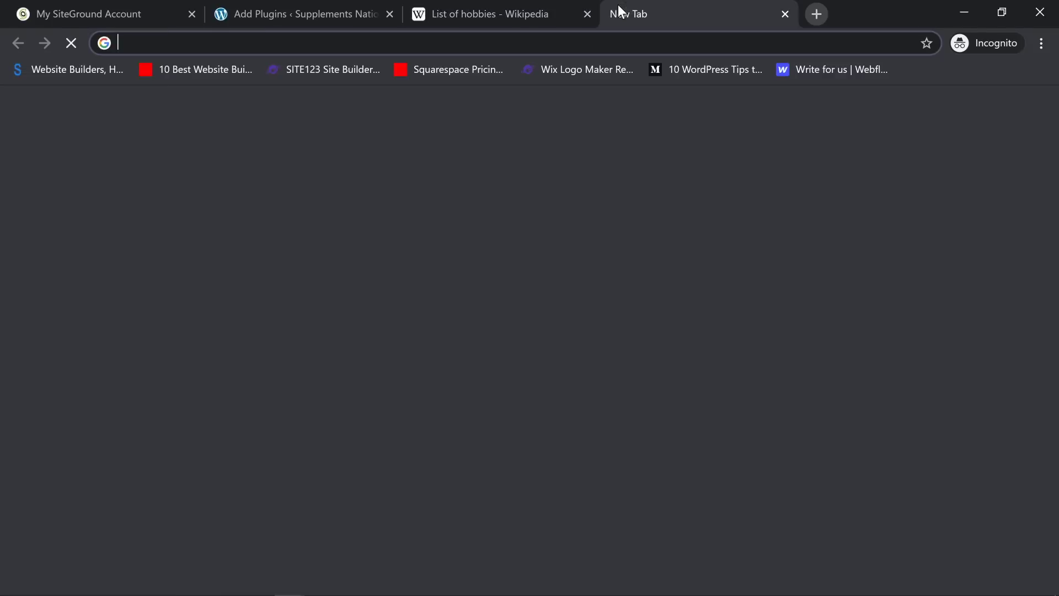
type("impact.com")
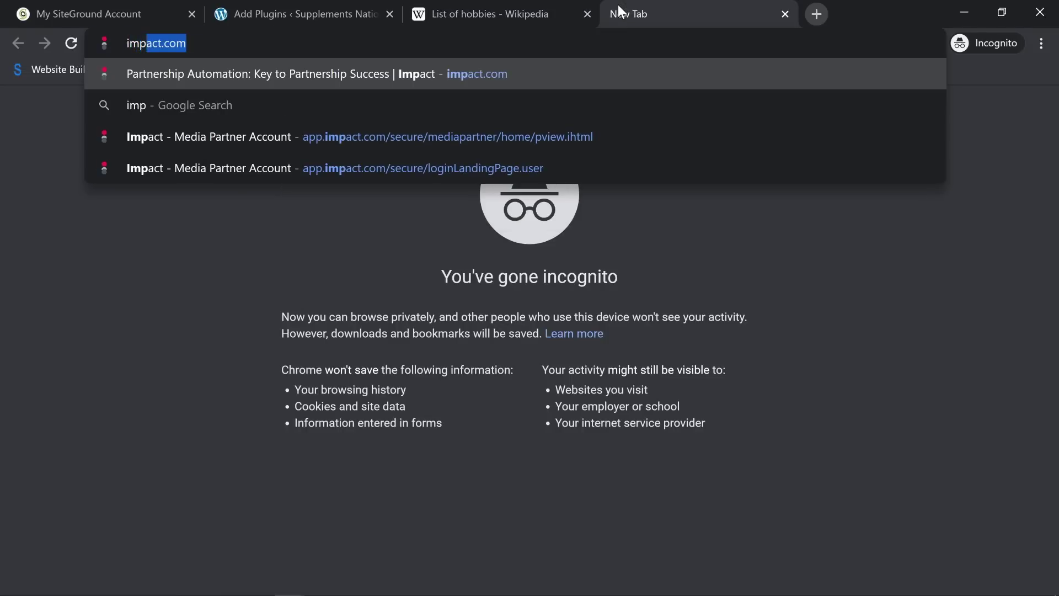
key("Return")
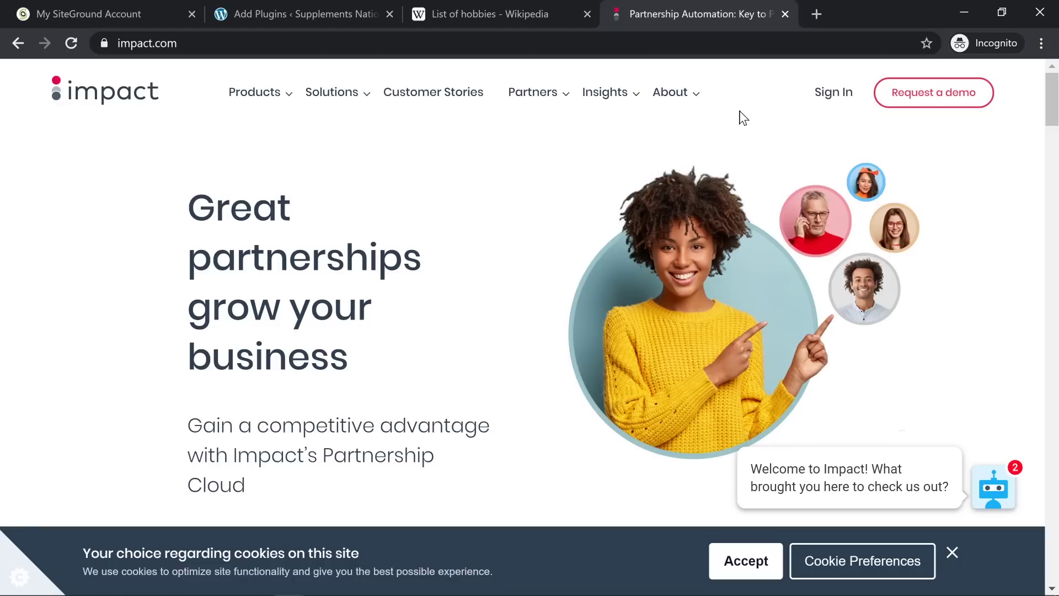
mouse_move(671, 110)
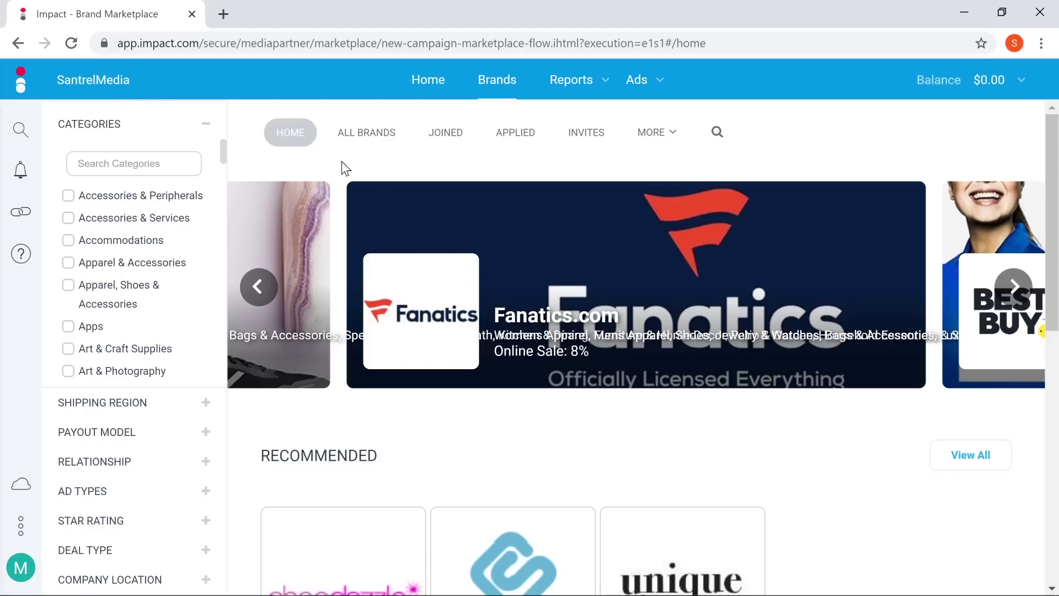
- Look over the Impact brand marketplace and filter its brands by the Diet & Nutrition category
scroll(478, 317, "down", 10)
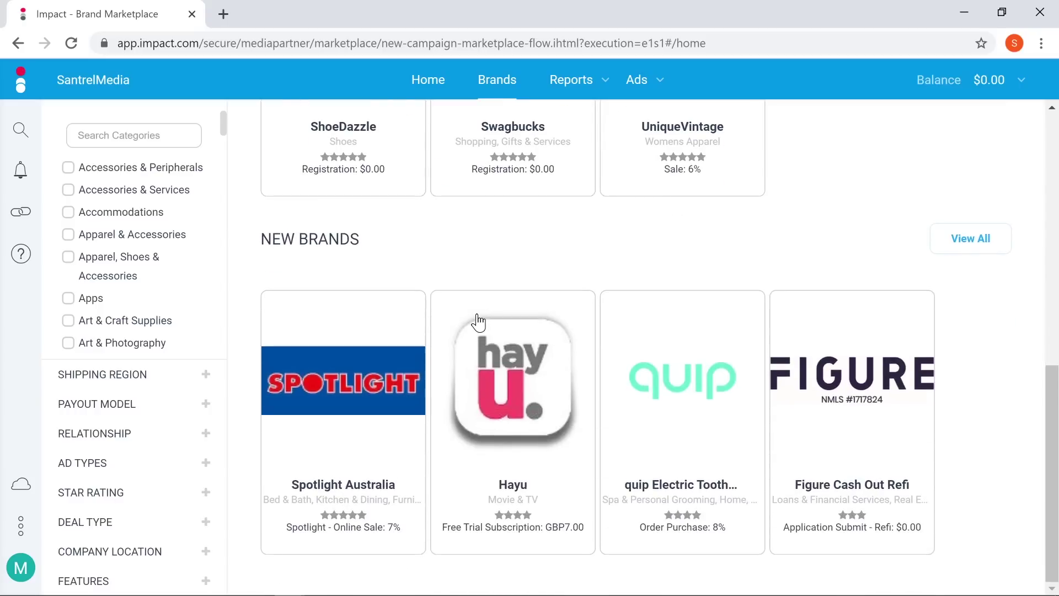
scroll(479, 323, "up", 10)
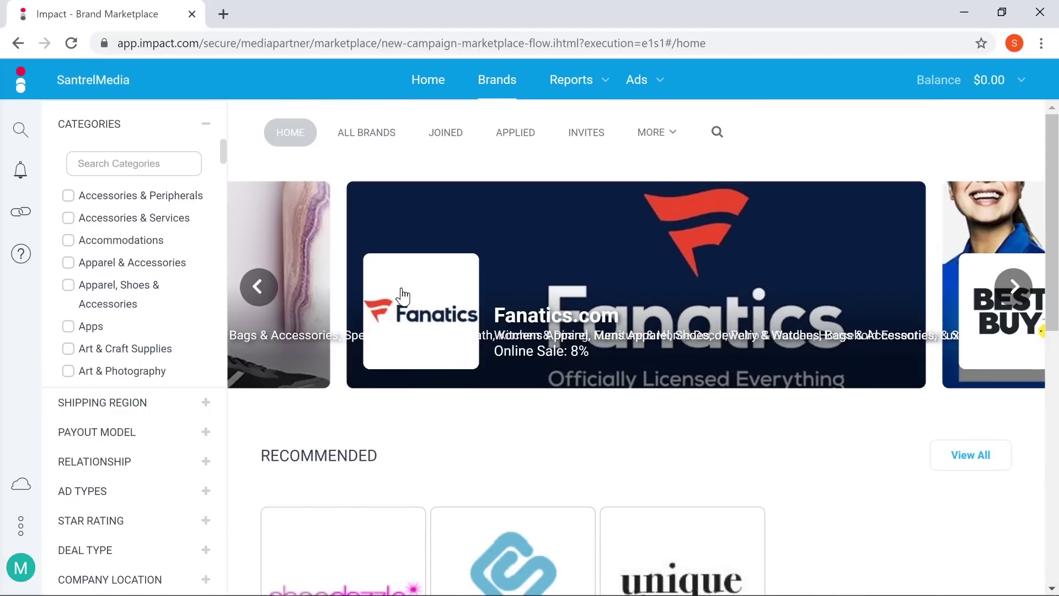
scroll(104, 300, "down", 1)
scroll(107, 301, "down", 3)
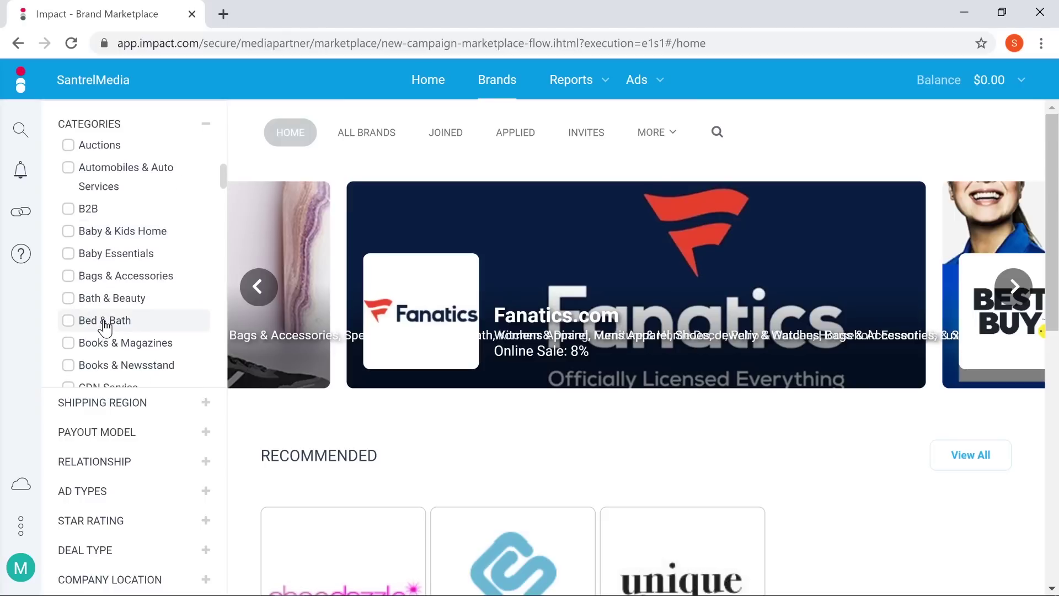
scroll(110, 322, "down", 3)
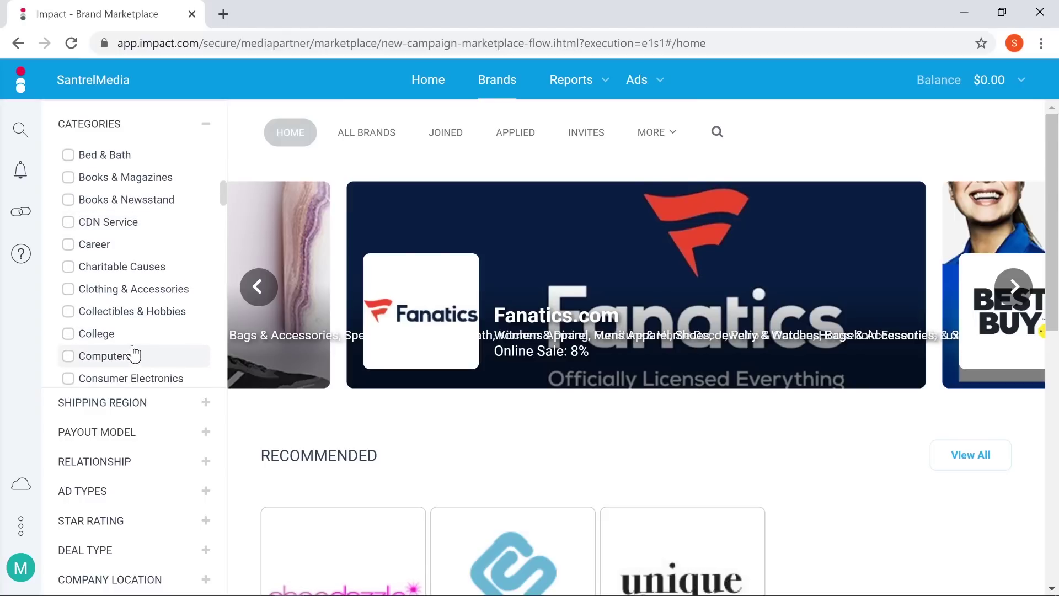
scroll(118, 272, "down", 1)
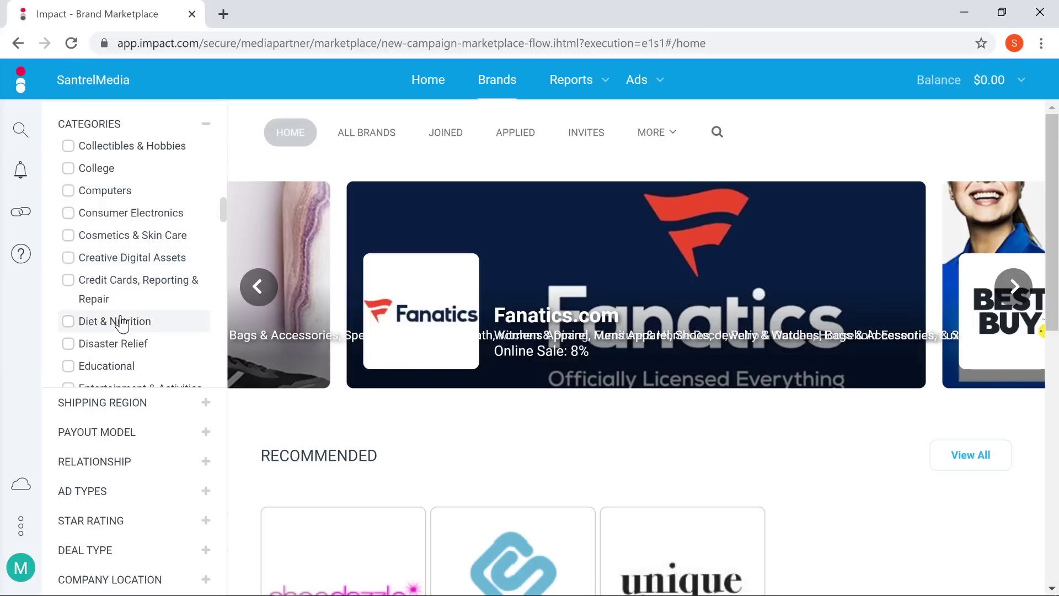
left_click(125, 325)
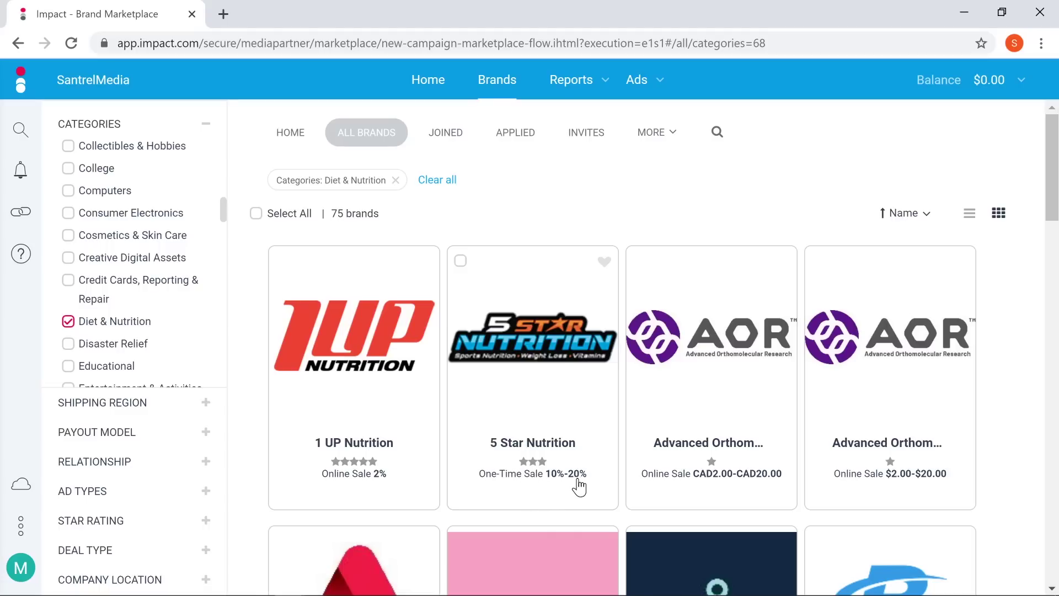
- Open the 5 Star Nutrition brand details, check the payout groups in its application terms, and close the terms
left_click(550, 331)
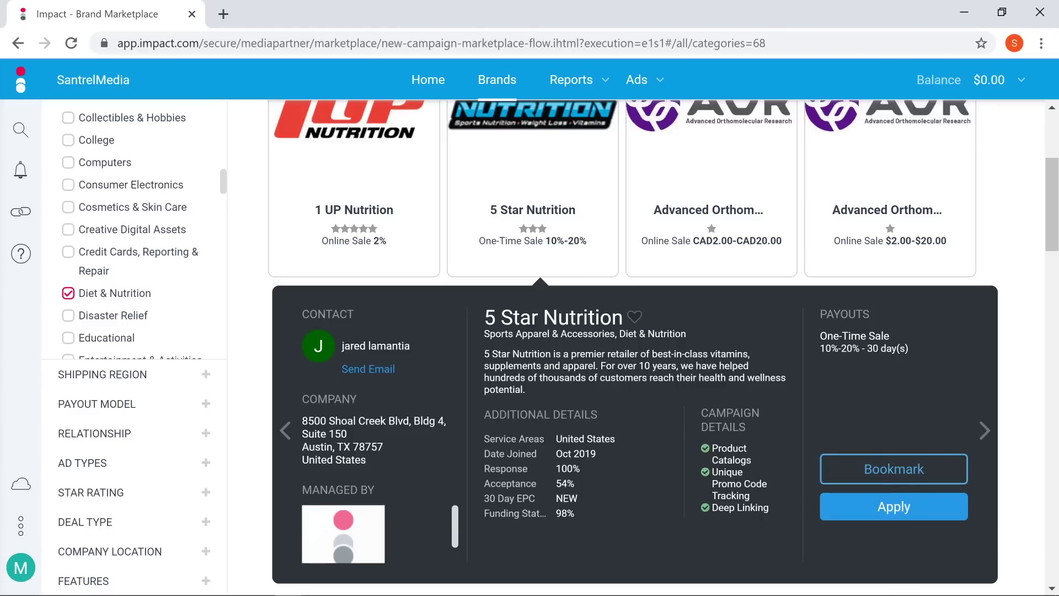
left_click(874, 512)
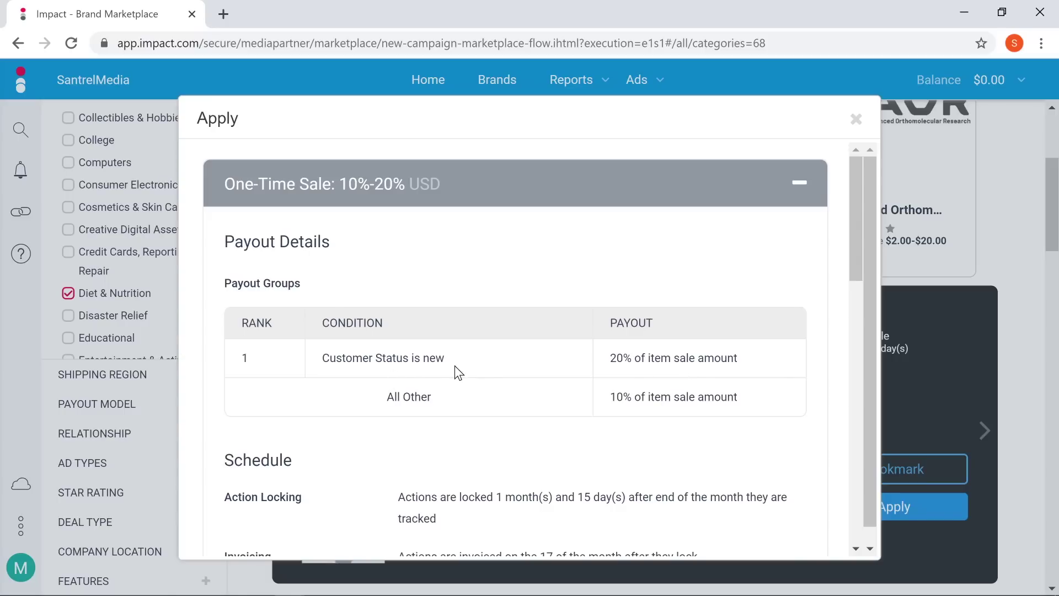
left_click_drag(450, 361, 409, 359)
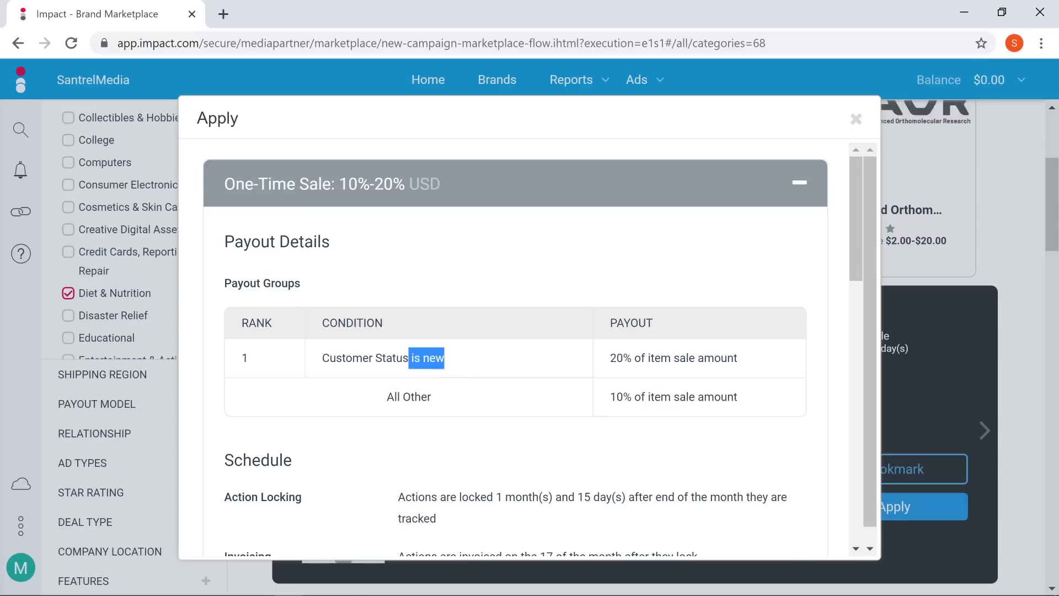
left_click(386, 400)
left_click_drag(386, 400, 442, 399)
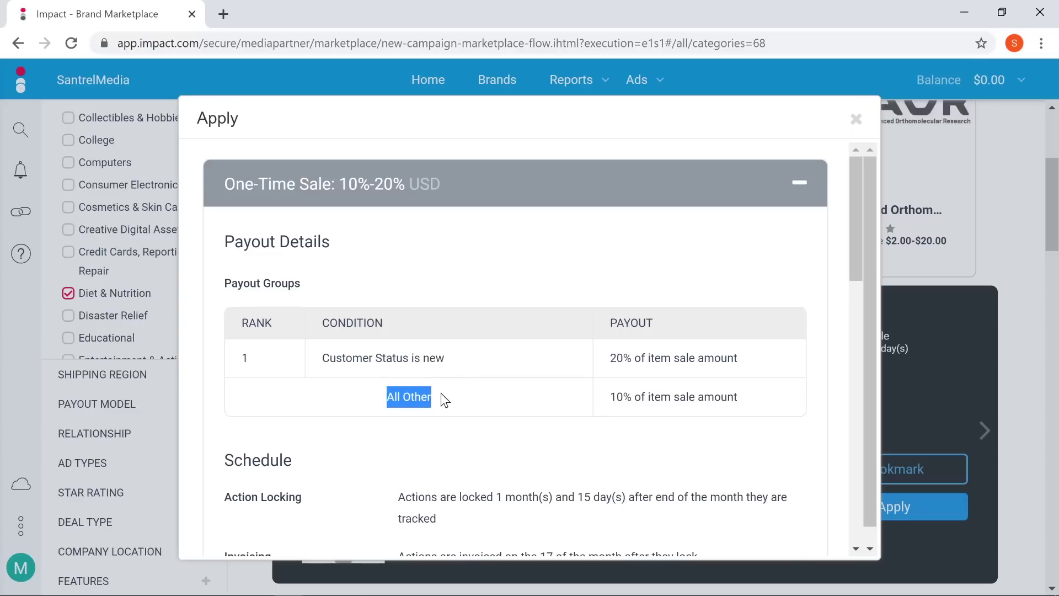
left_click_drag(610, 398, 623, 398)
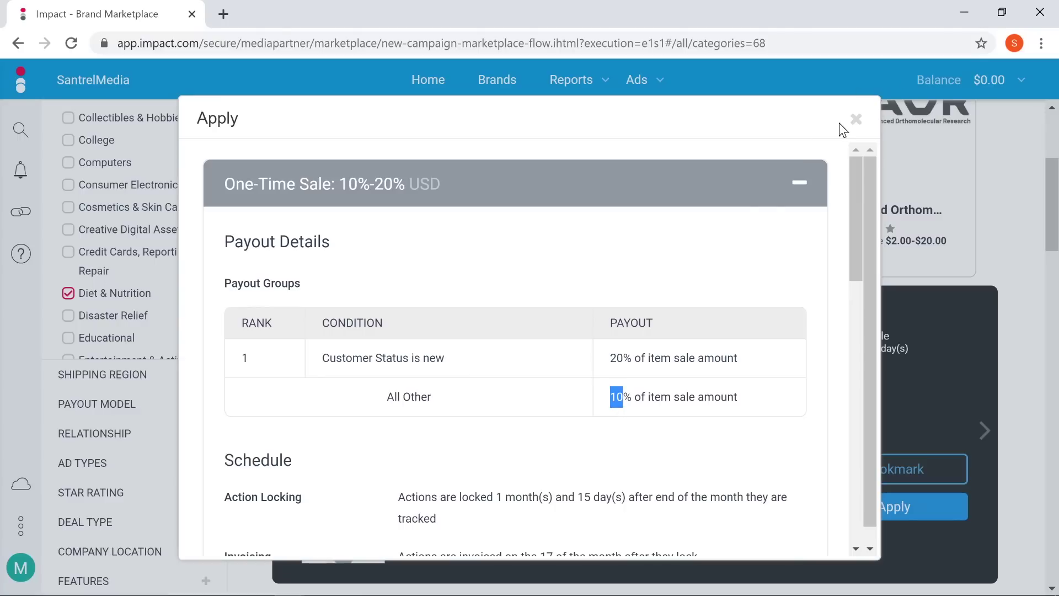
left_click(856, 119)
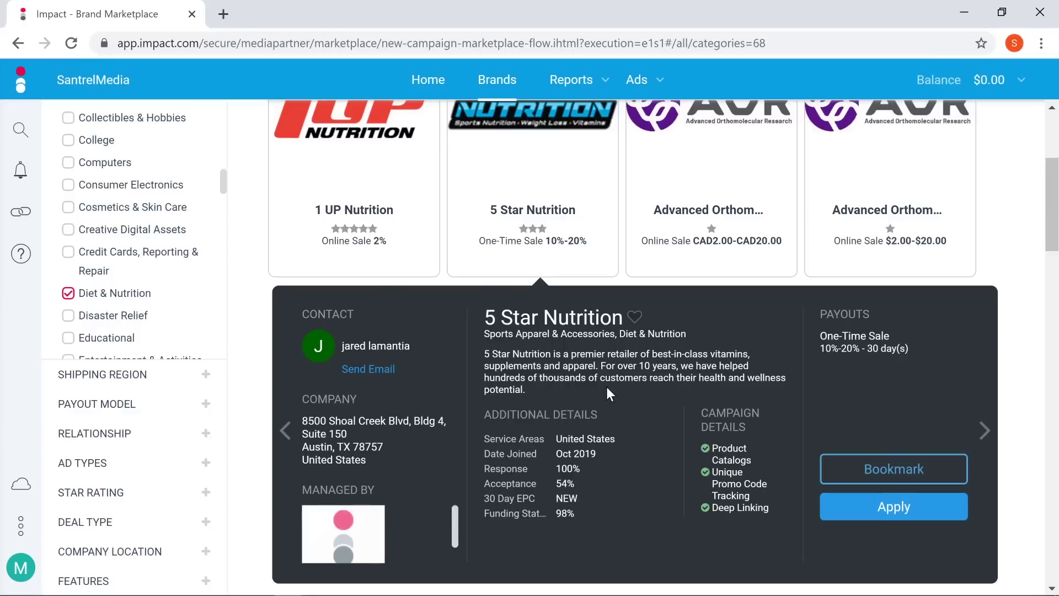
- Reopen the 5 Star Nutrition application terms and review the payout schedule and qualified referral conditions
scroll(466, 300, "up", 4)
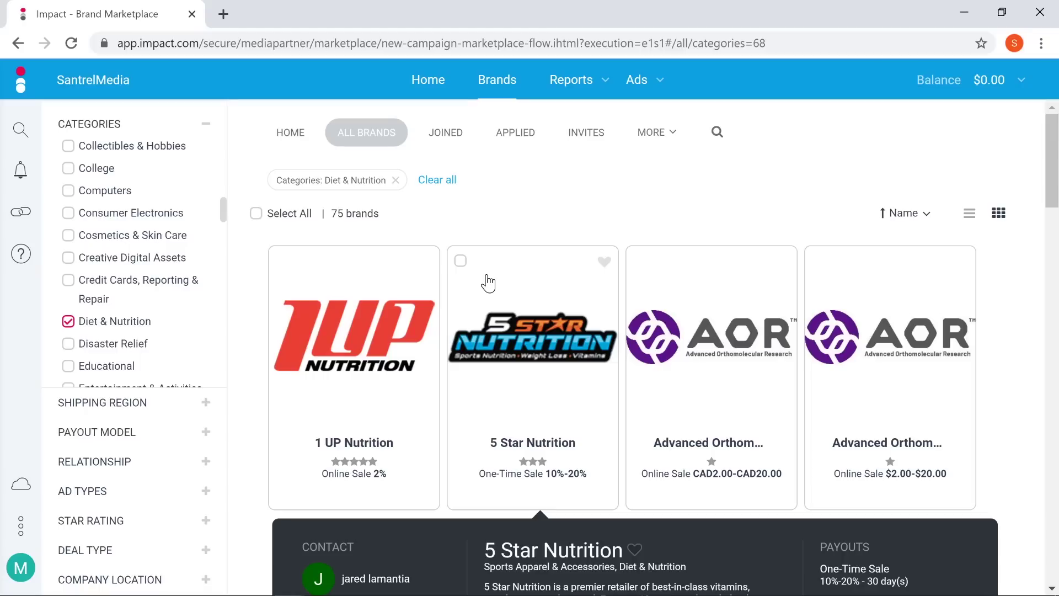
scroll(491, 386, "down", 3)
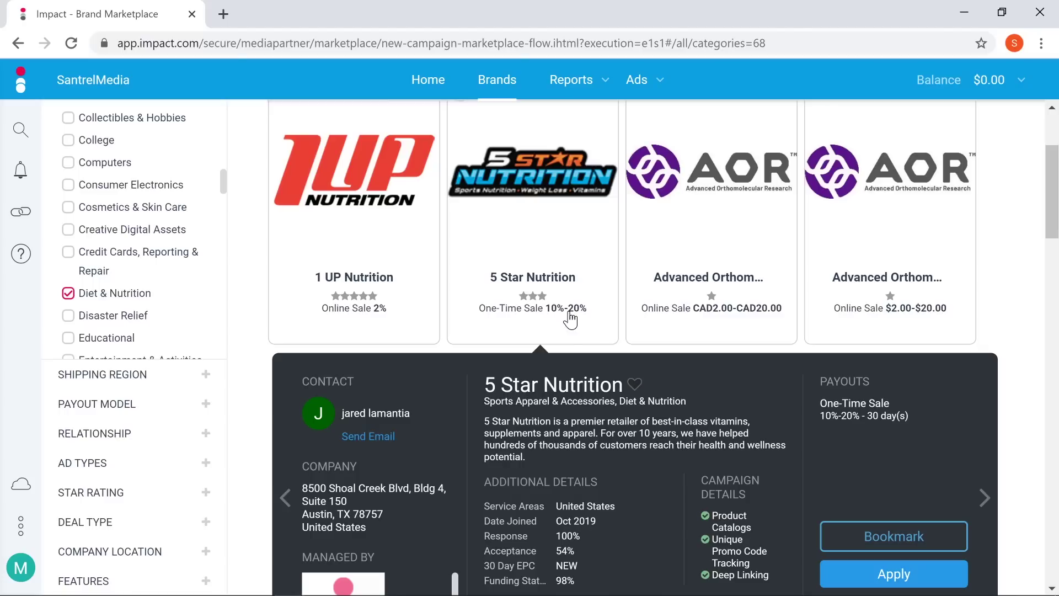
scroll(645, 459, "down", 3)
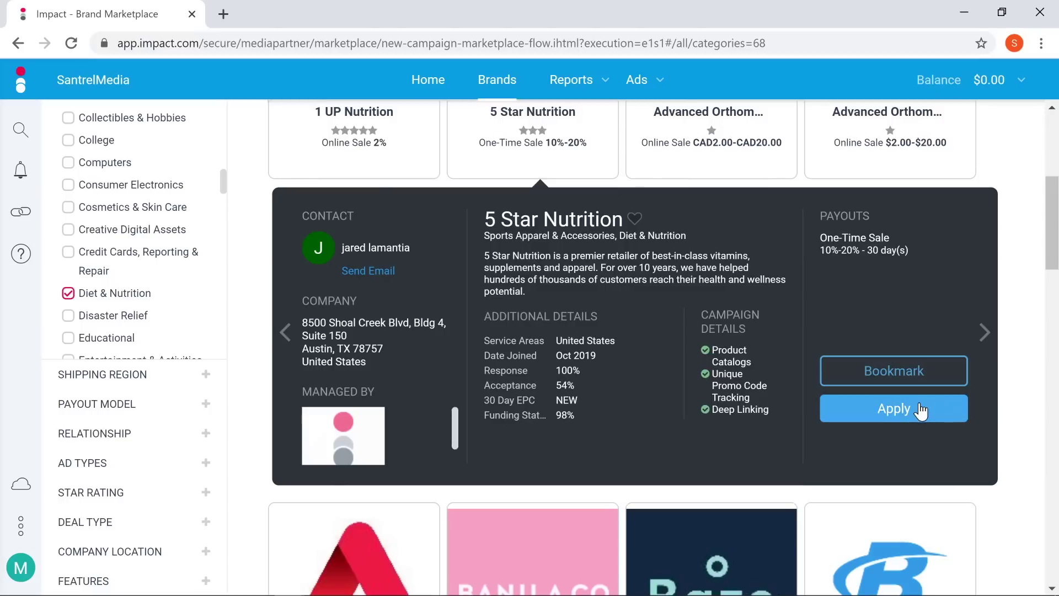
left_click(900, 415)
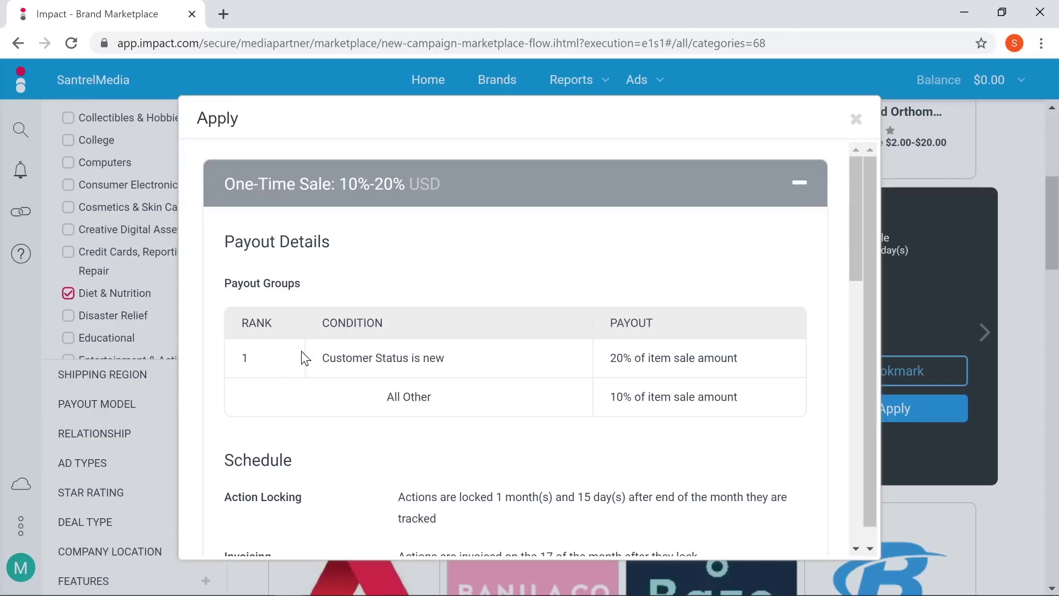
scroll(858, 193, "down", 7)
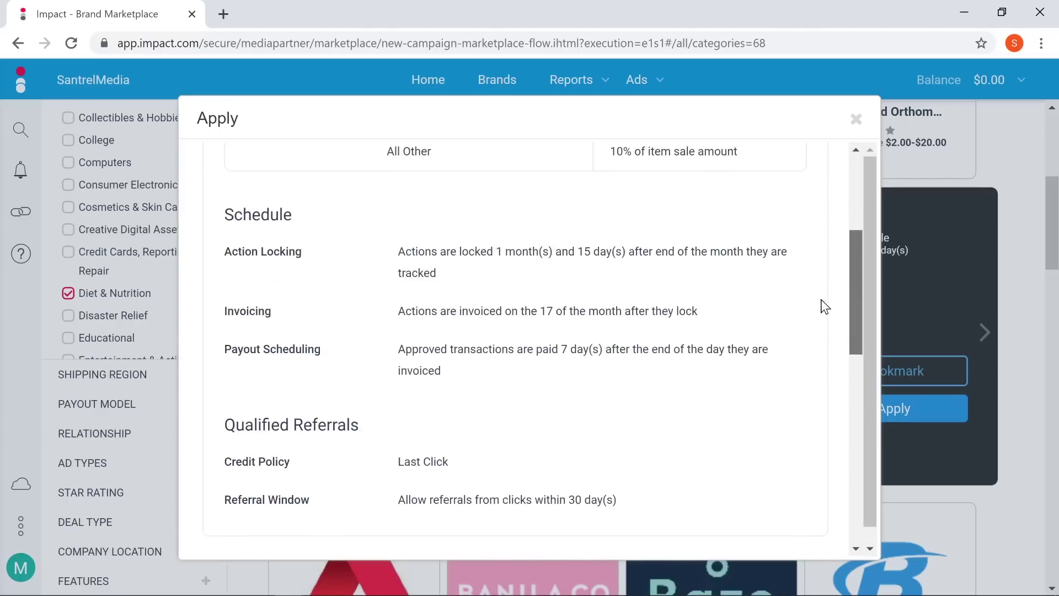
scroll(818, 276, "up", 2)
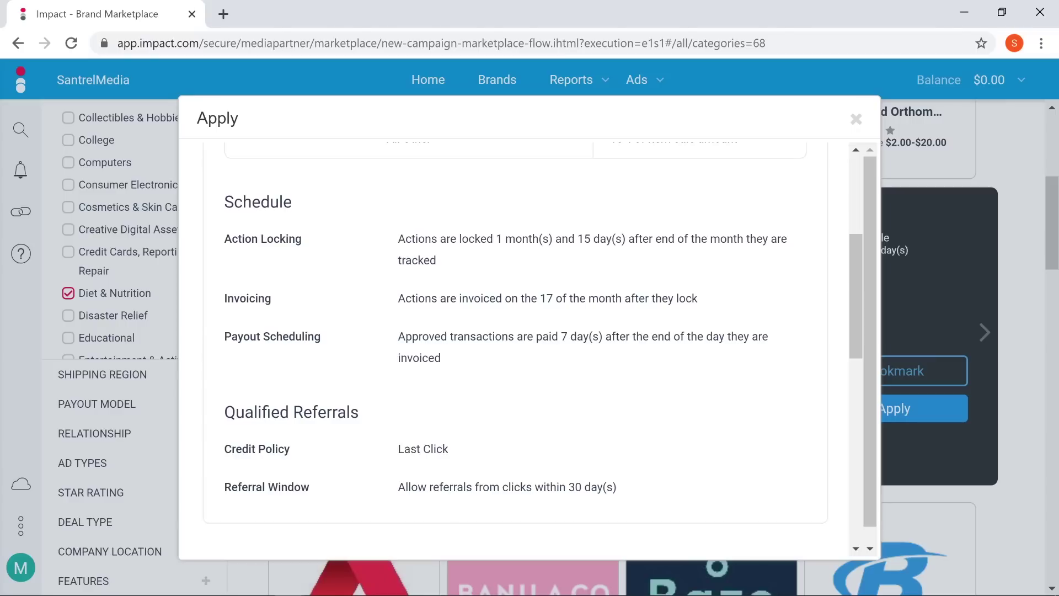
- Examine the action locking, payout scheduling and referral window conditions in the 5 Star Nutrition application terms
left_click_drag(711, 238, 798, 266)
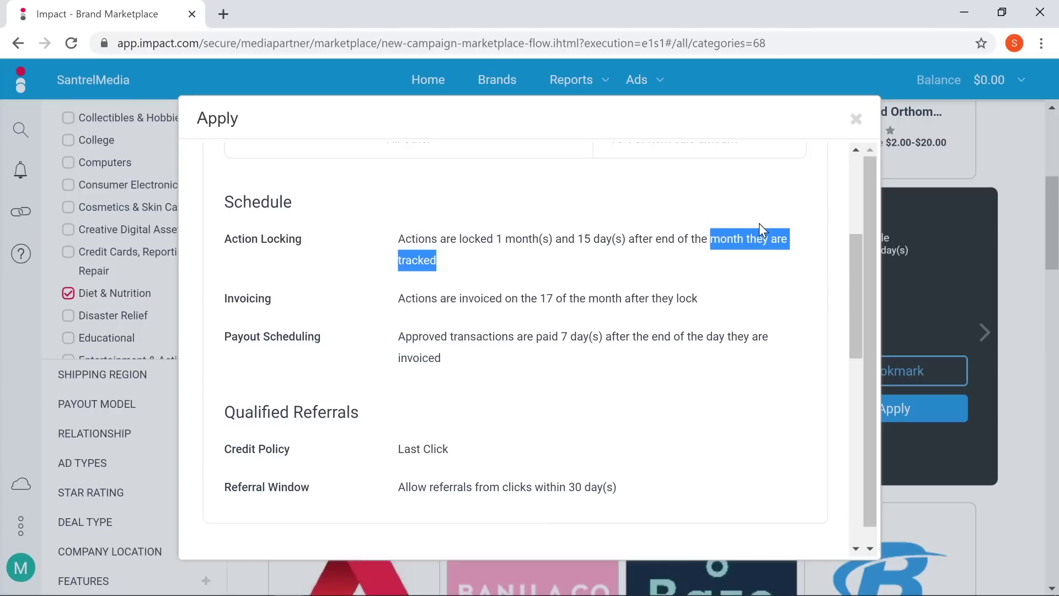
scroll(499, 324, "down", 3)
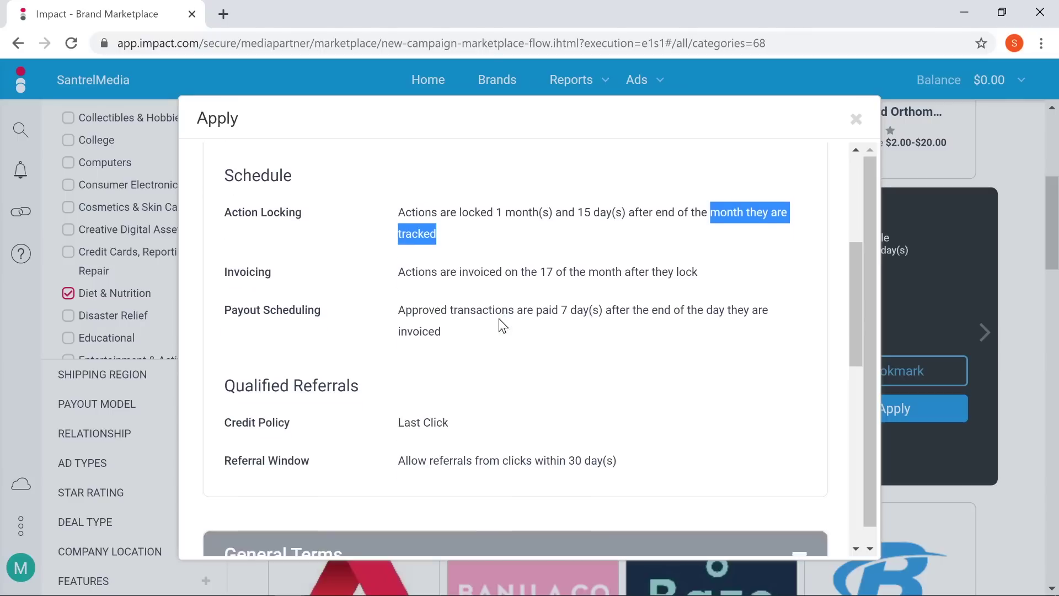
scroll(496, 342, "up", 4)
scroll(498, 346, "down", 3)
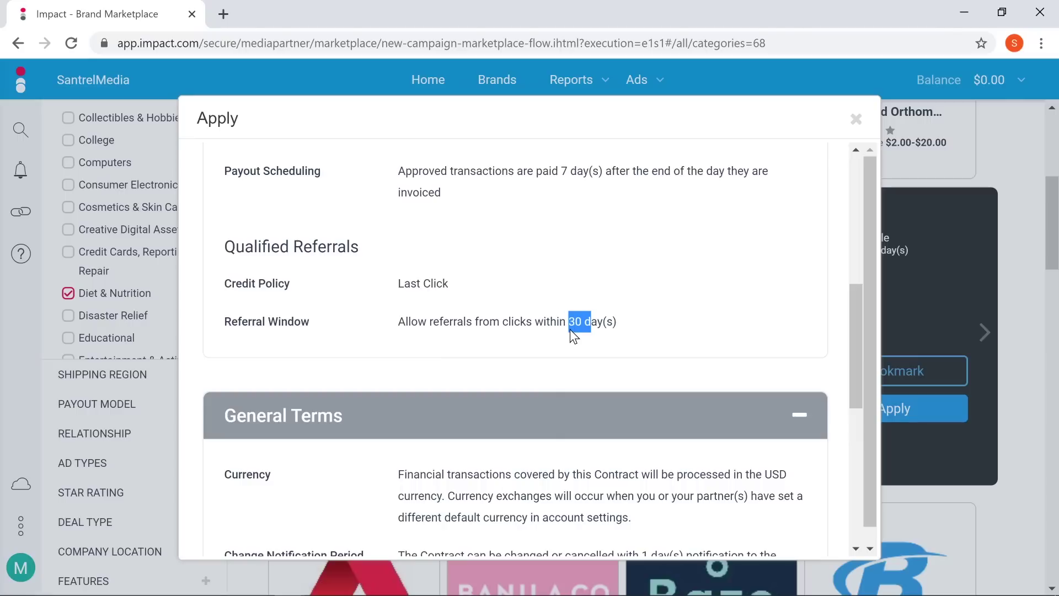
left_click_drag(582, 321, 566, 322)
scroll(737, 307, "down", 3)
scroll(656, 277, "up", 3)
left_click_drag(397, 325, 624, 322)
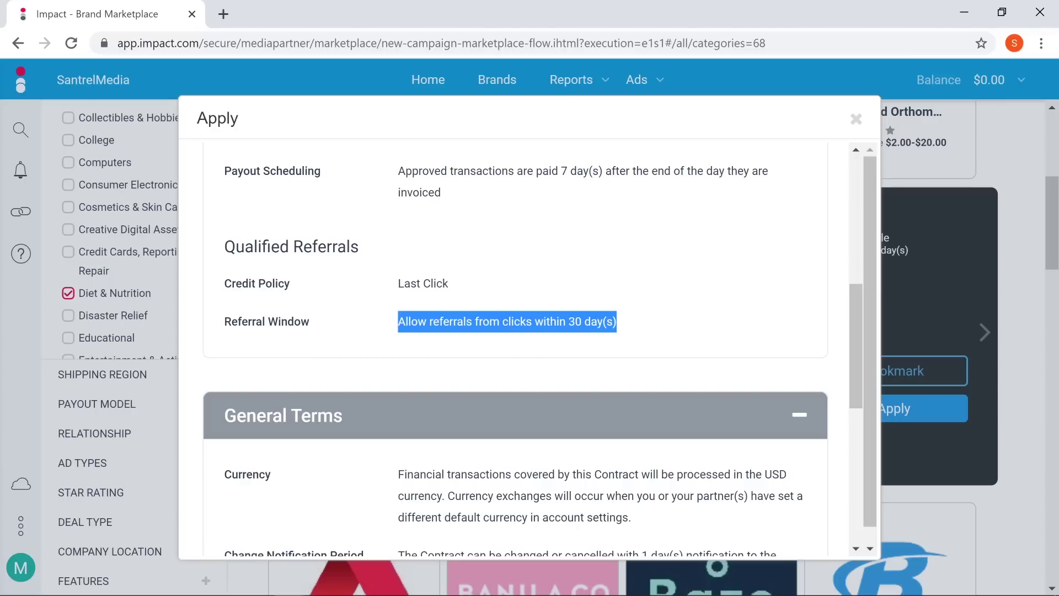
left_click(441, 323)
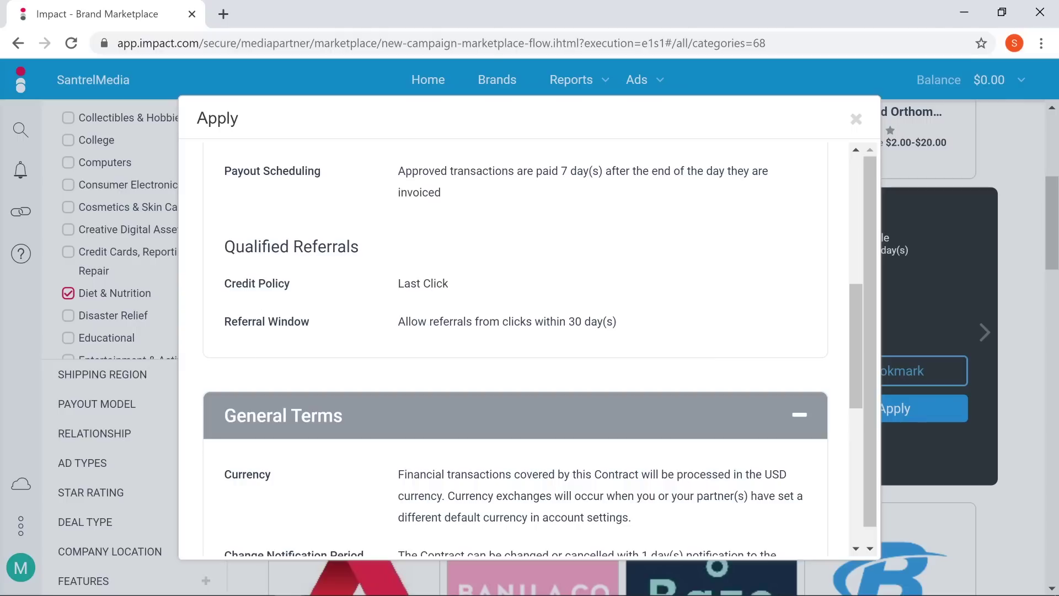
left_click_drag(396, 325, 601, 334)
- Read the general terms through to the end of the 5 Star Nutrition application, and close it without applying
scroll(577, 351, "down", 5)
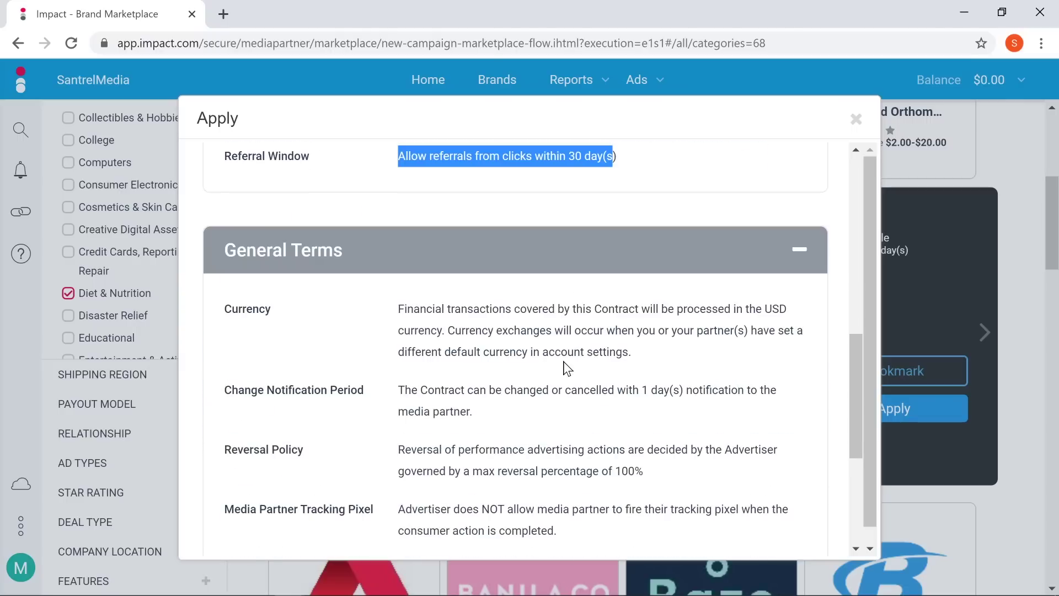
scroll(551, 374, "down", 3)
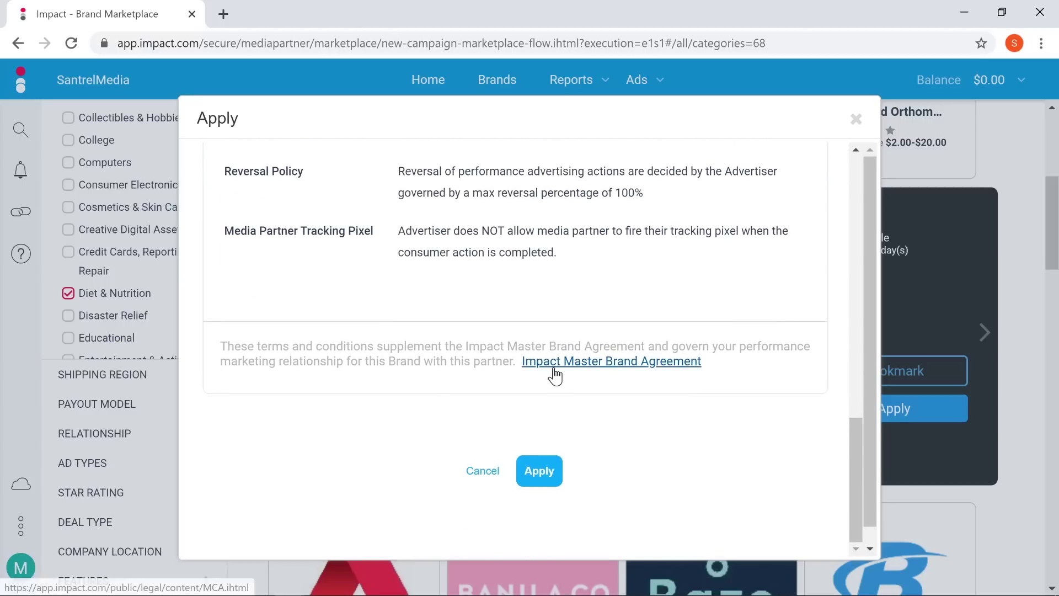
scroll(730, 260, "up", 6)
scroll(637, 394, "down", 5)
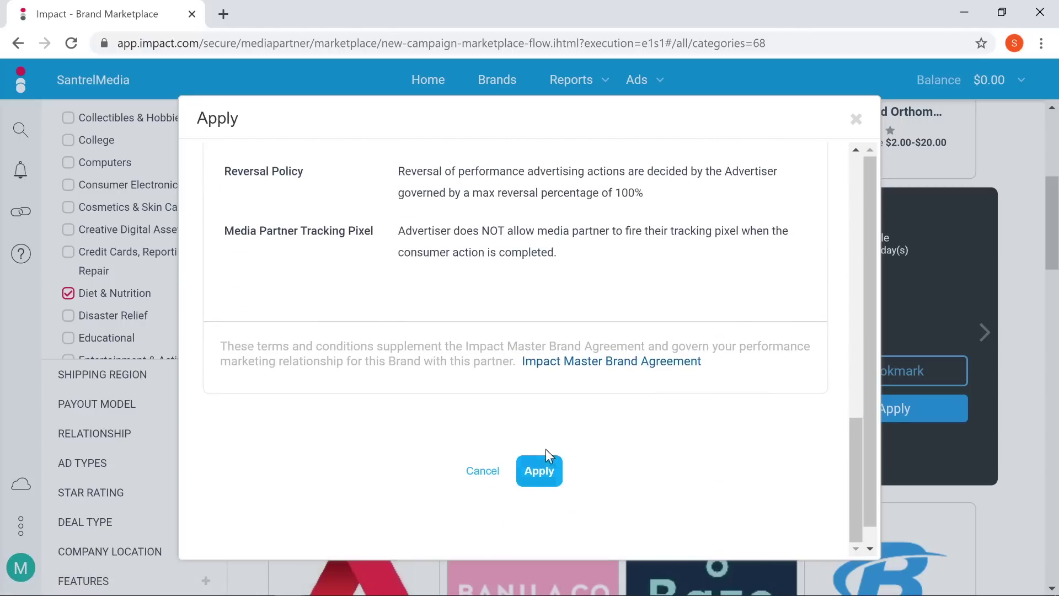
left_click(855, 119)
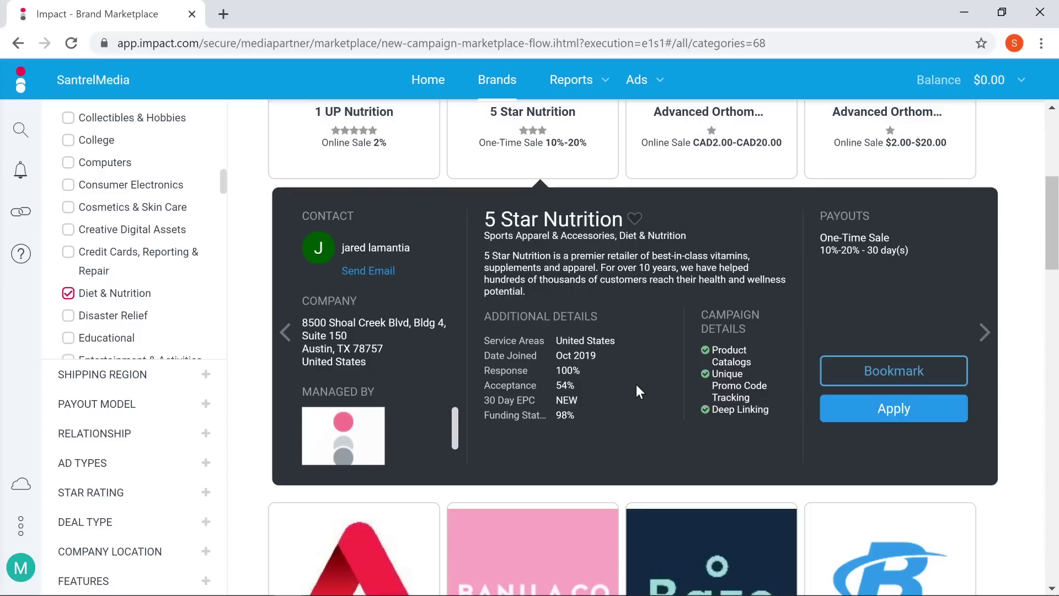
- Switch the brand category filter from Diet & Nutrition to Gaming
scroll(233, 294, "down", 4)
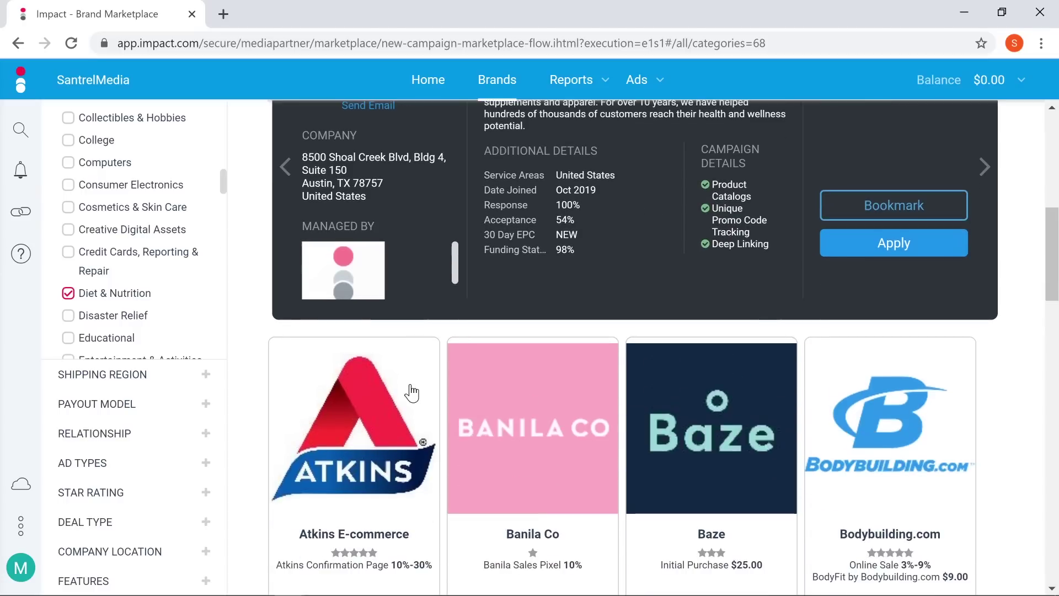
scroll(233, 294, "down", 4)
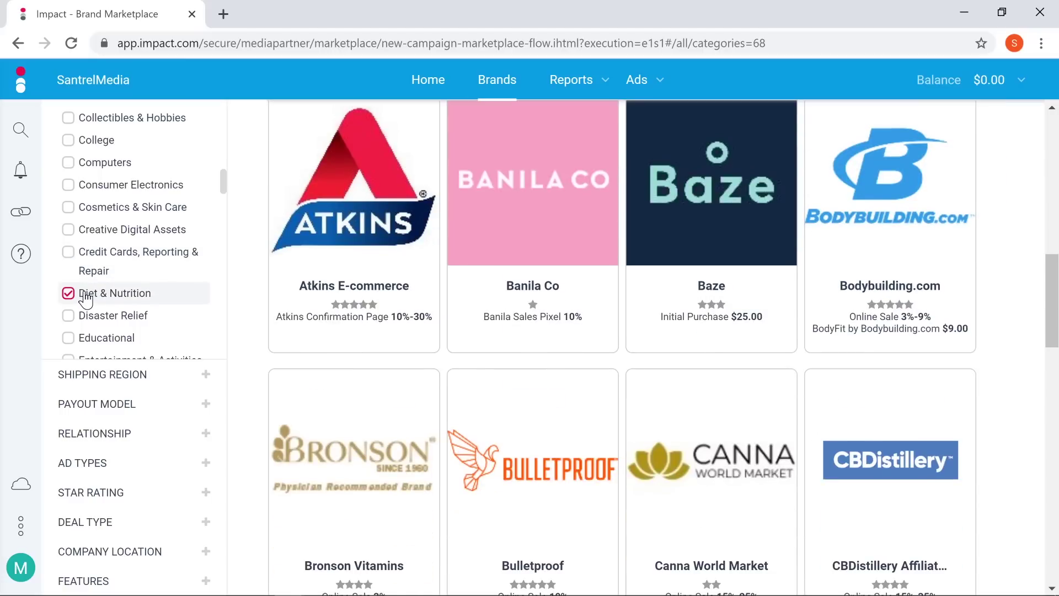
scroll(85, 298, "down", 7)
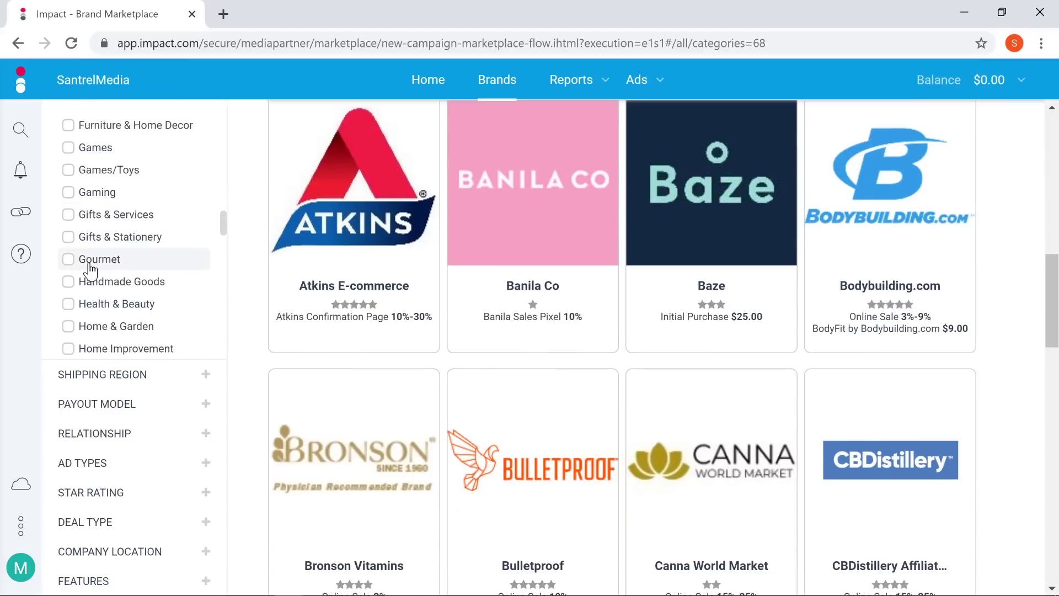
left_click(92, 191)
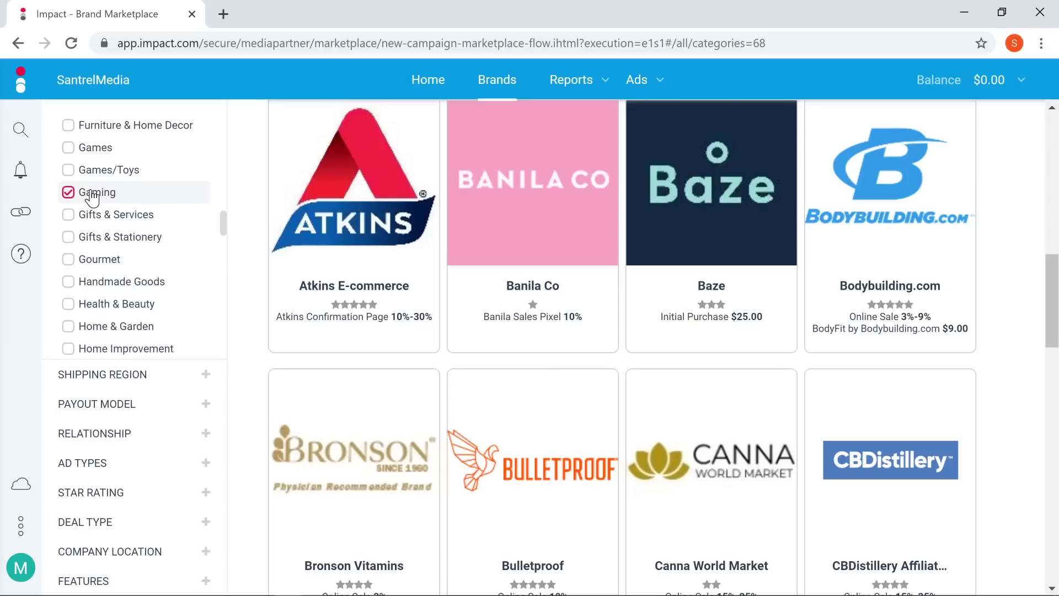
scroll(92, 192, "up", 5)
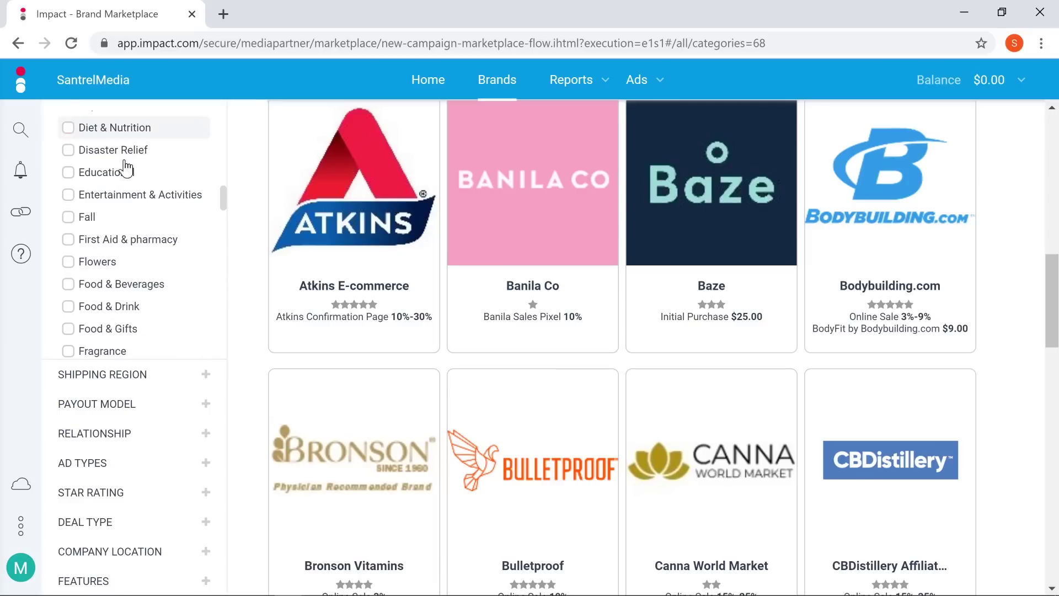
scroll(156, 229, "down", 3)
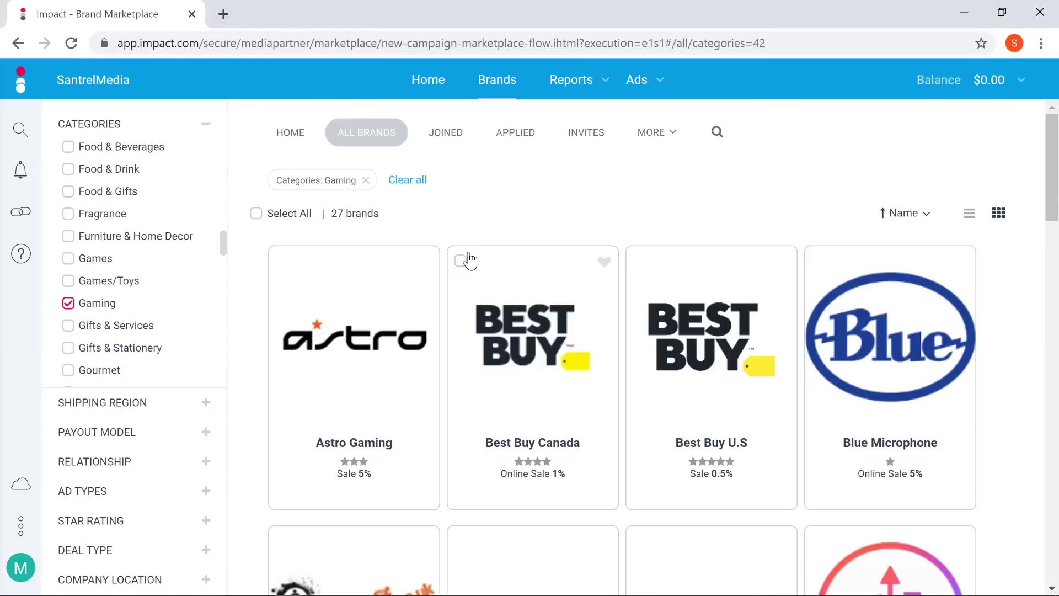
- Look through the Gaming brands and compare their commission rates
scroll(507, 265, "down", 3)
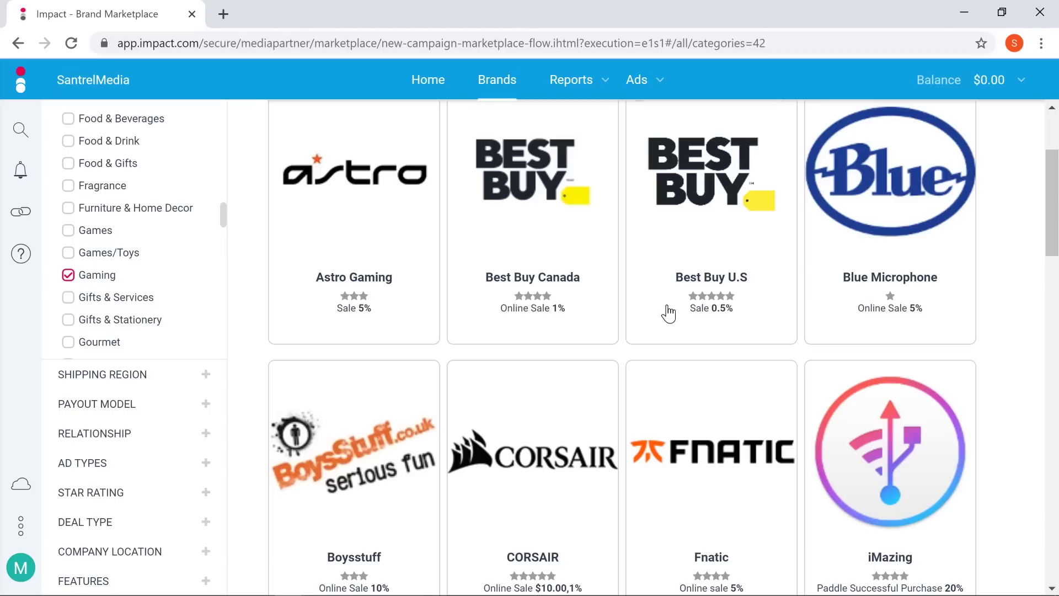
scroll(753, 296, "down", 3)
scroll(723, 302, "down", 15)
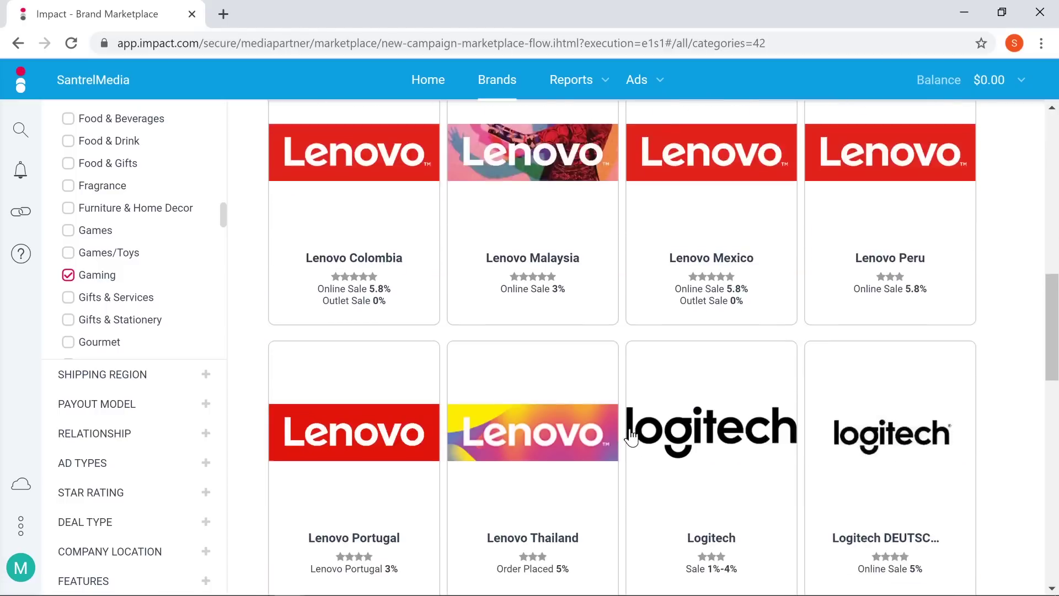
scroll(563, 359, "down", 9)
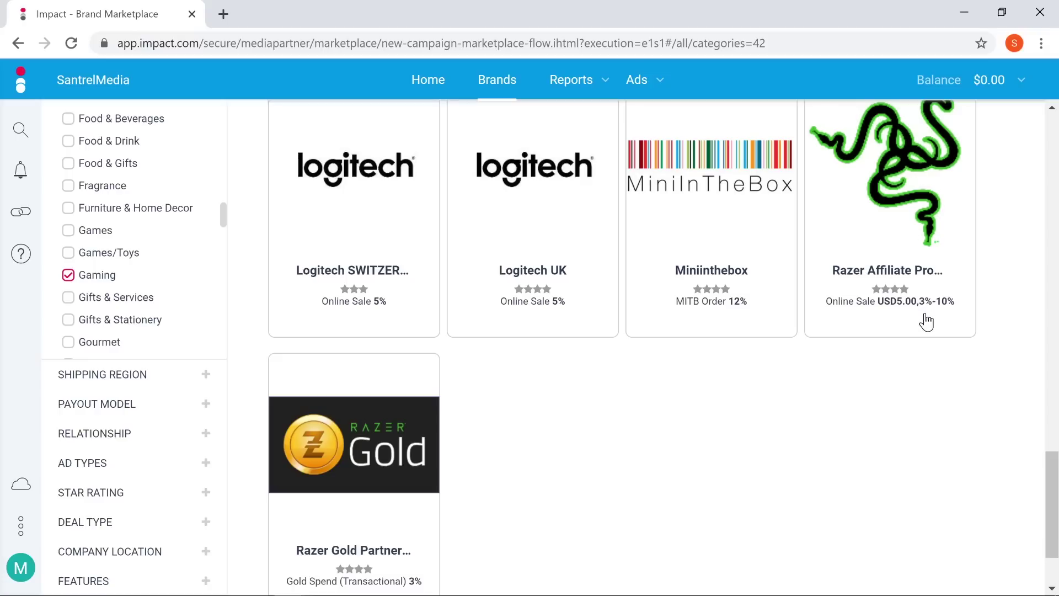
scroll(862, 236, "down", 2)
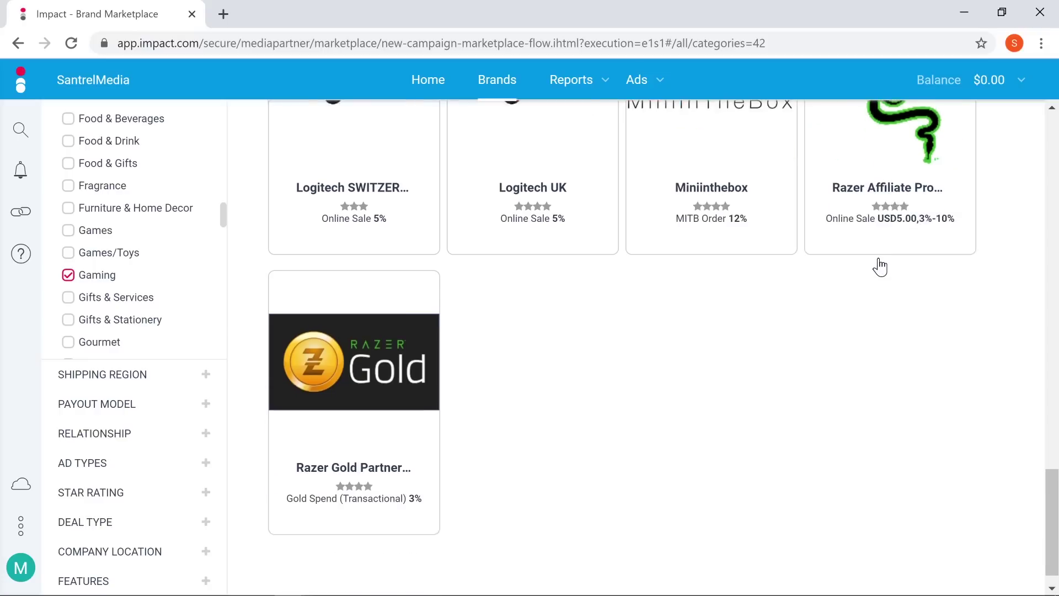
scroll(946, 310, "up", 1)
scroll(931, 323, "down", 1)
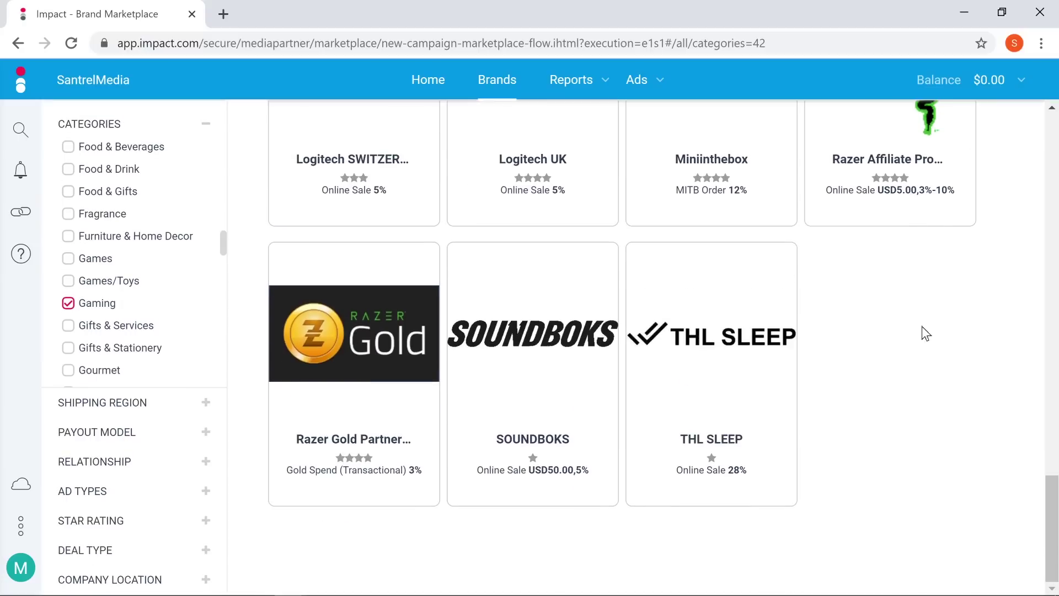
scroll(215, 349, "up", 1)
scroll(508, 350, "up", 20)
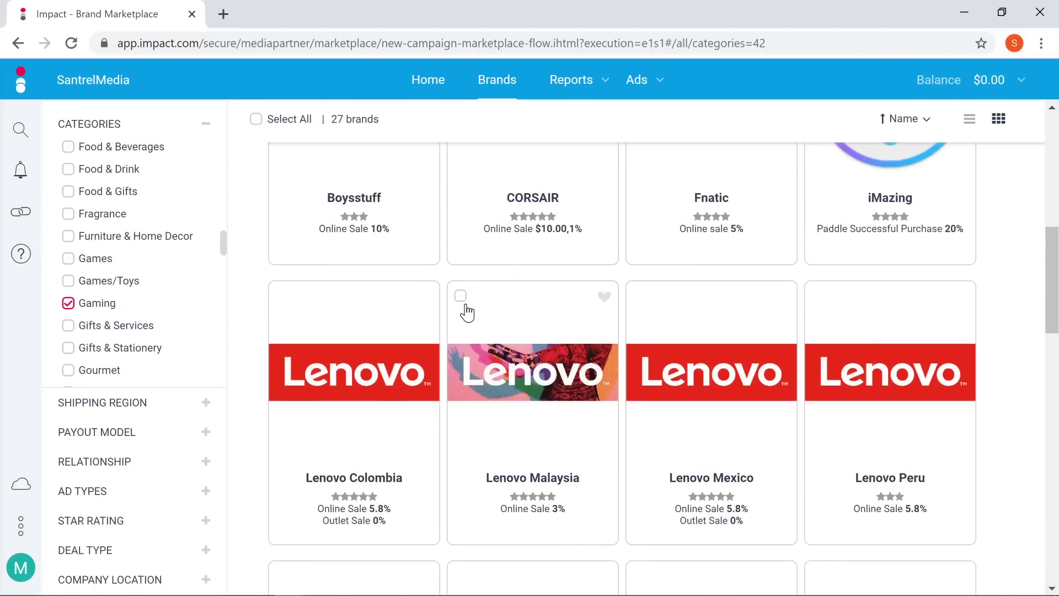
- Open the CJ Affiliate site, cj.com, in a new tab
left_click(223, 15)
type("cj")
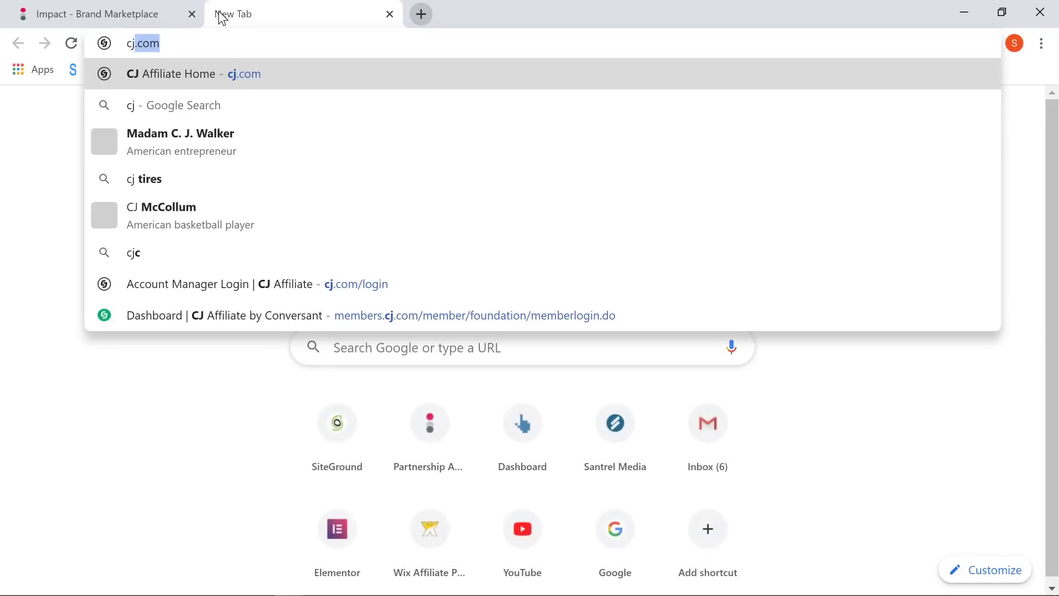
key("Return")
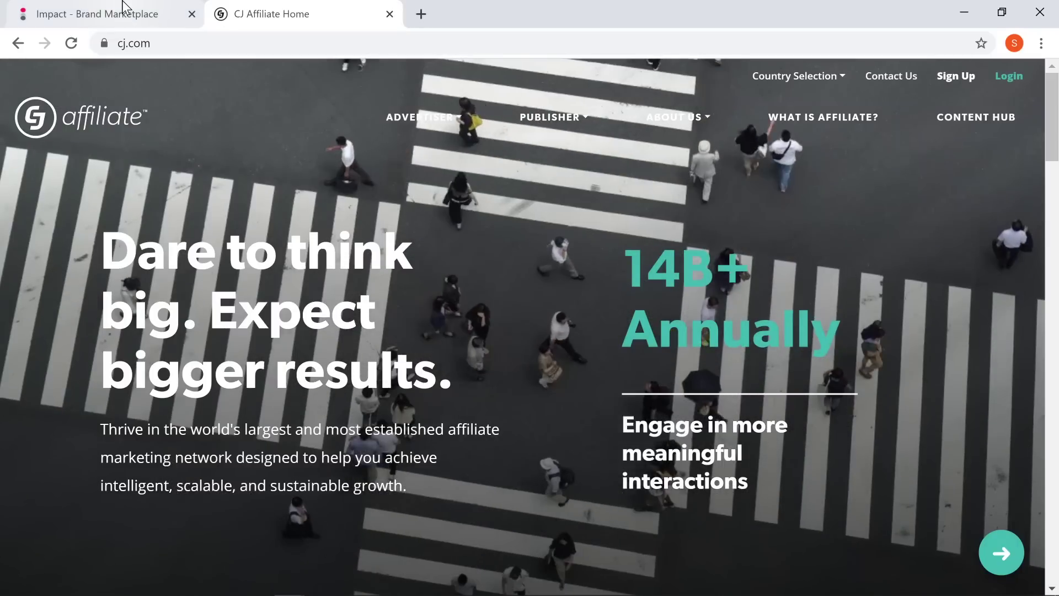
- Look over the Impact marketplace's Gaming brands and category list again, and return to the CJ Affiliate home page
left_click(123, 7)
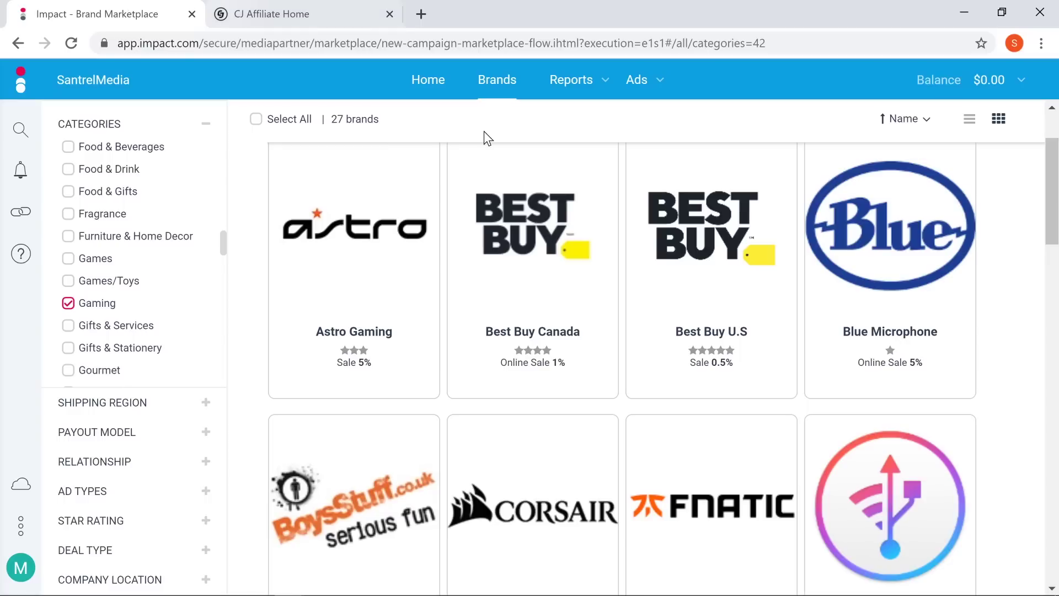
scroll(428, 274, "up", 2)
scroll(165, 218, "up", 15)
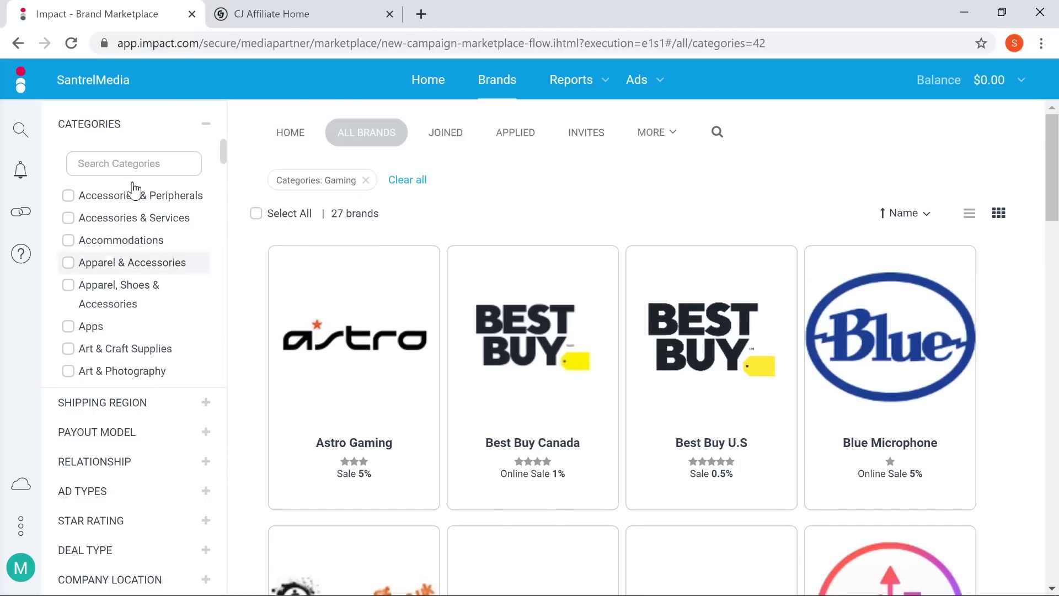
left_click(241, 8)
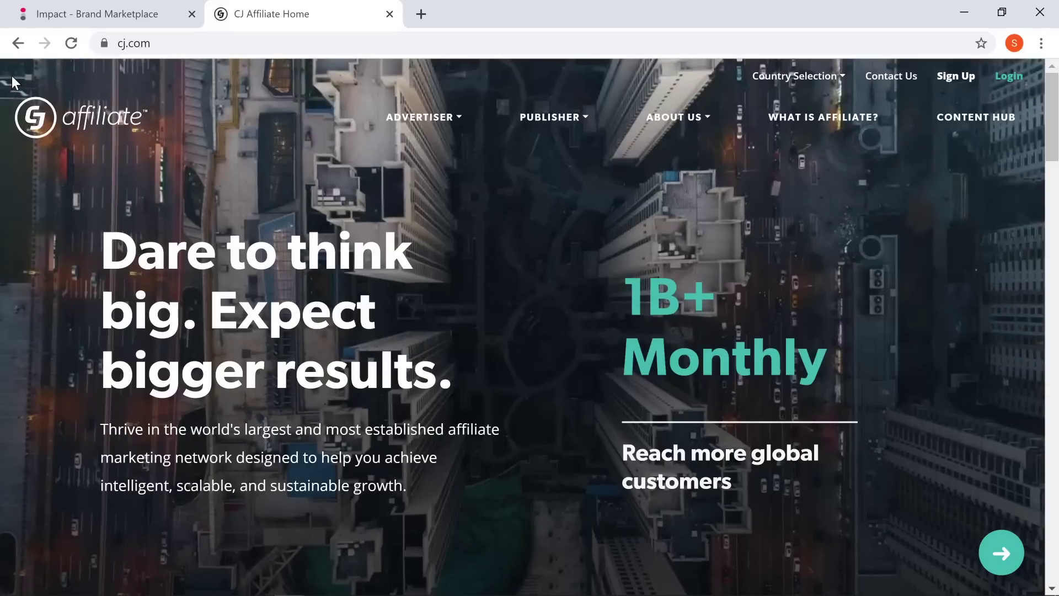
- Search for "target affiliate program" in a new tab and open the Target Affiliates site
left_click(421, 14)
type("targt affil")
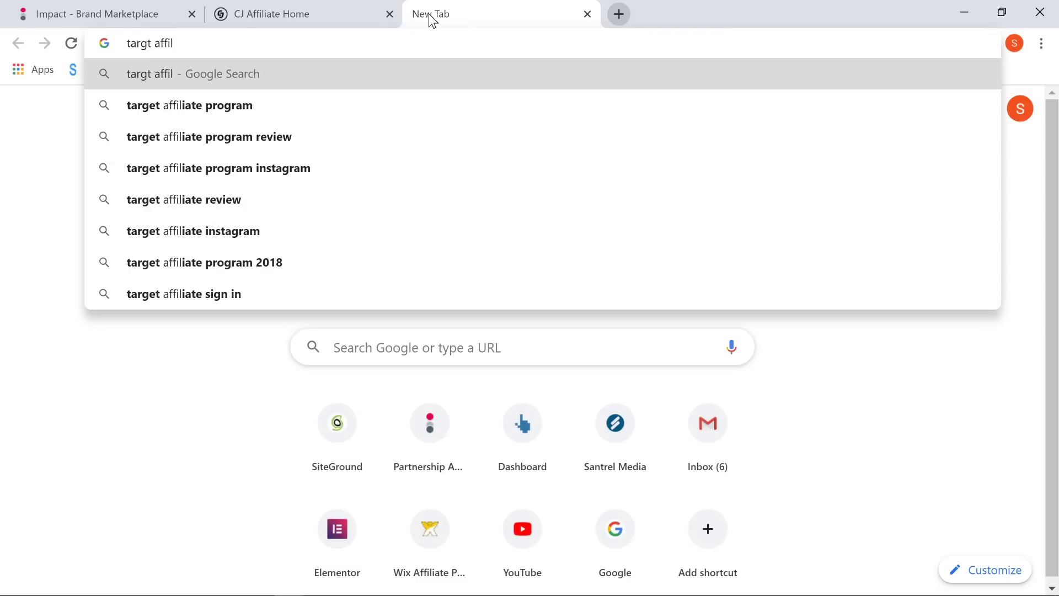
key("Down")
key("Return")
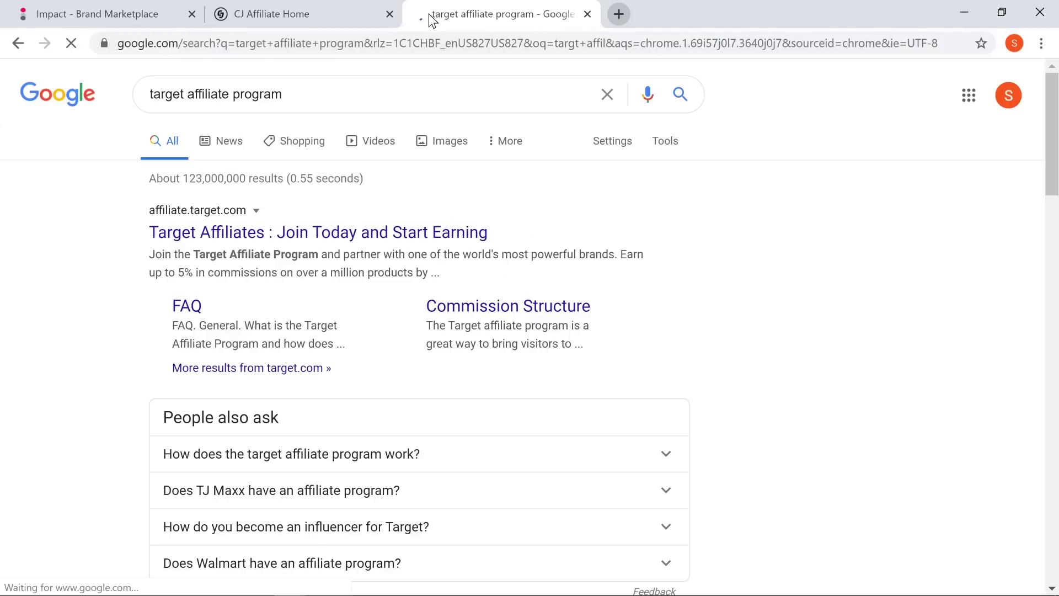
left_click(230, 236)
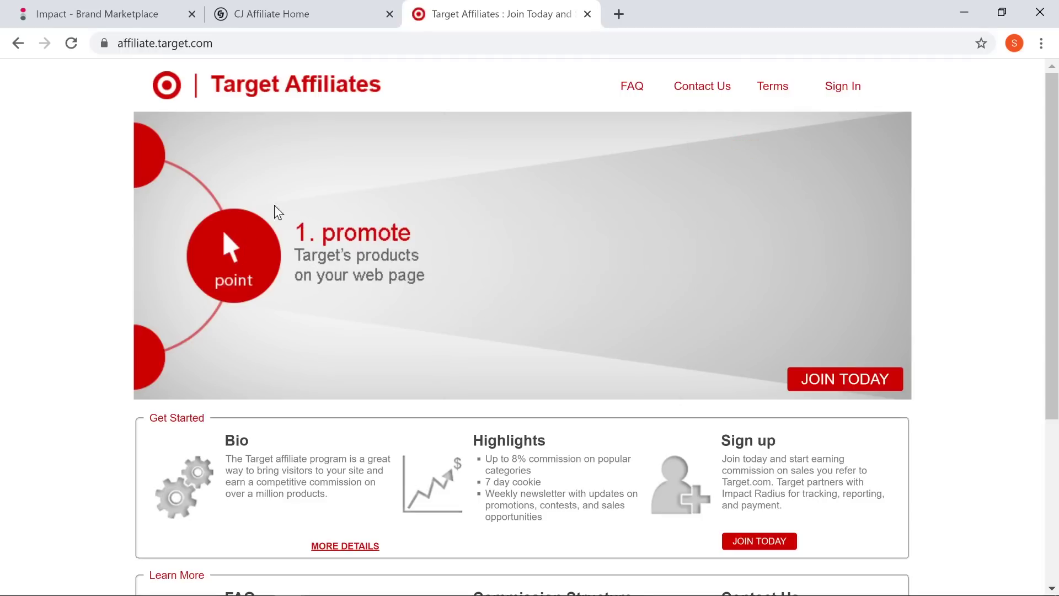
- Review the commission, cookie and newsletter highlights on the Target Affiliates page
scroll(462, 421, "down", 1)
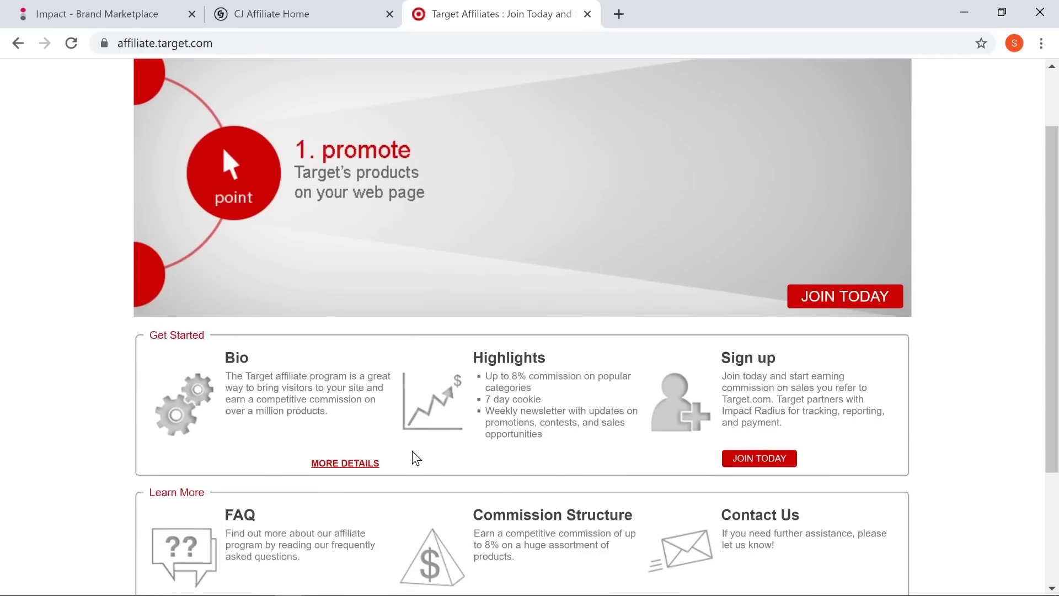
scroll(414, 458, "down", 3)
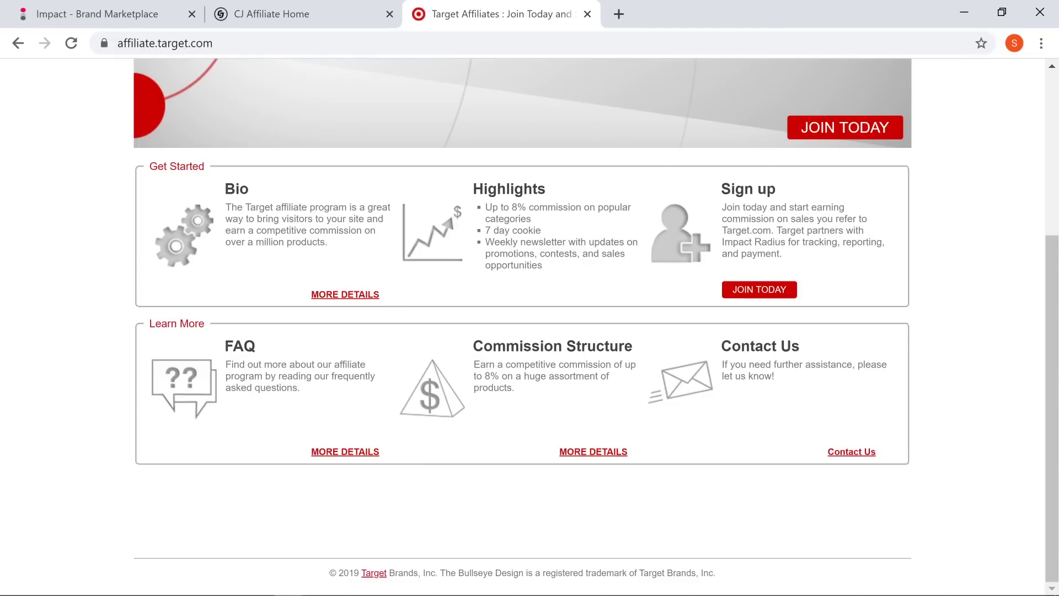
left_click_drag(570, 209, 550, 231)
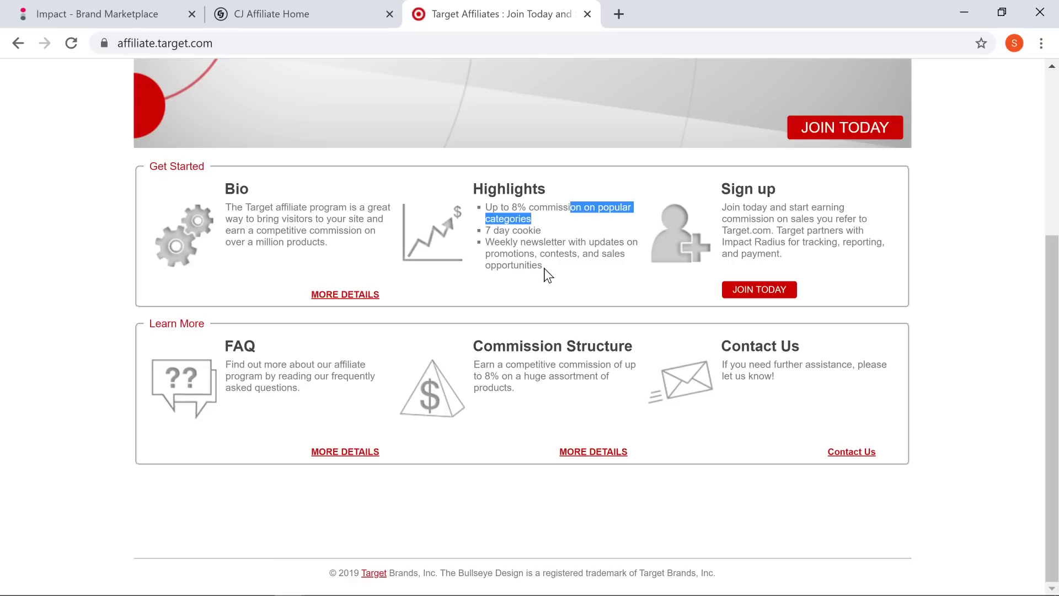
left_click(544, 234)
double_click(501, 242)
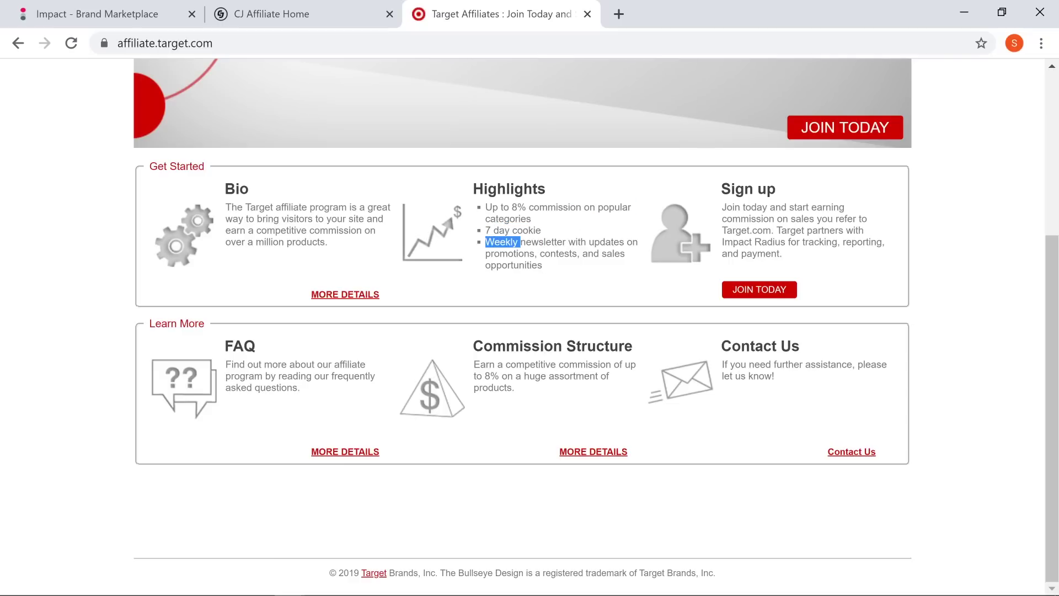
left_click(501, 241)
scroll(395, 366, "up", 5)
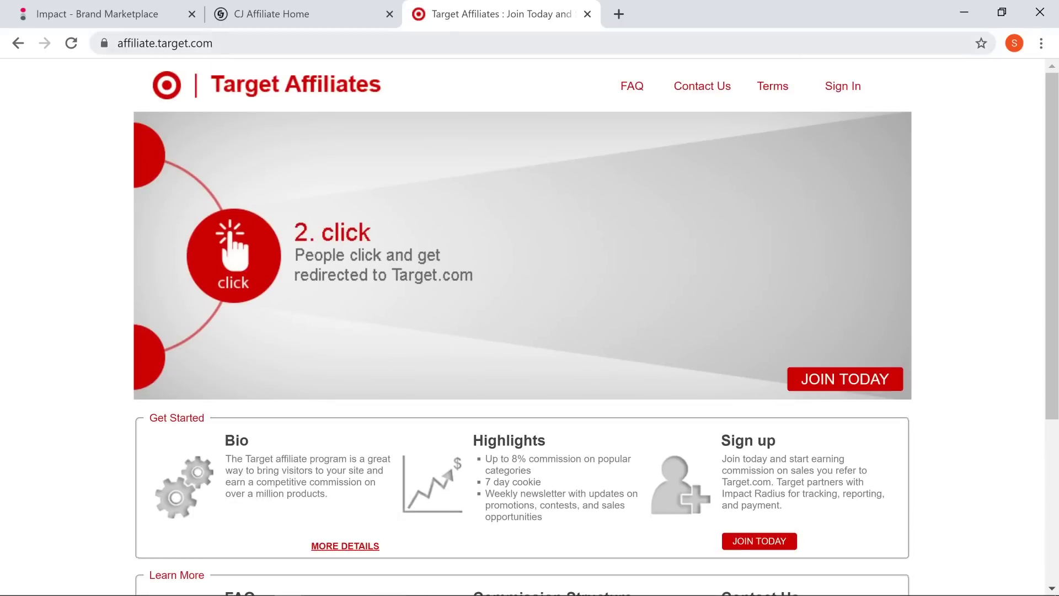
- Search the web for "walmart affiliate" and open the Home of the Walmart Affiliate Program page
left_click(166, 43)
type("walmart t")
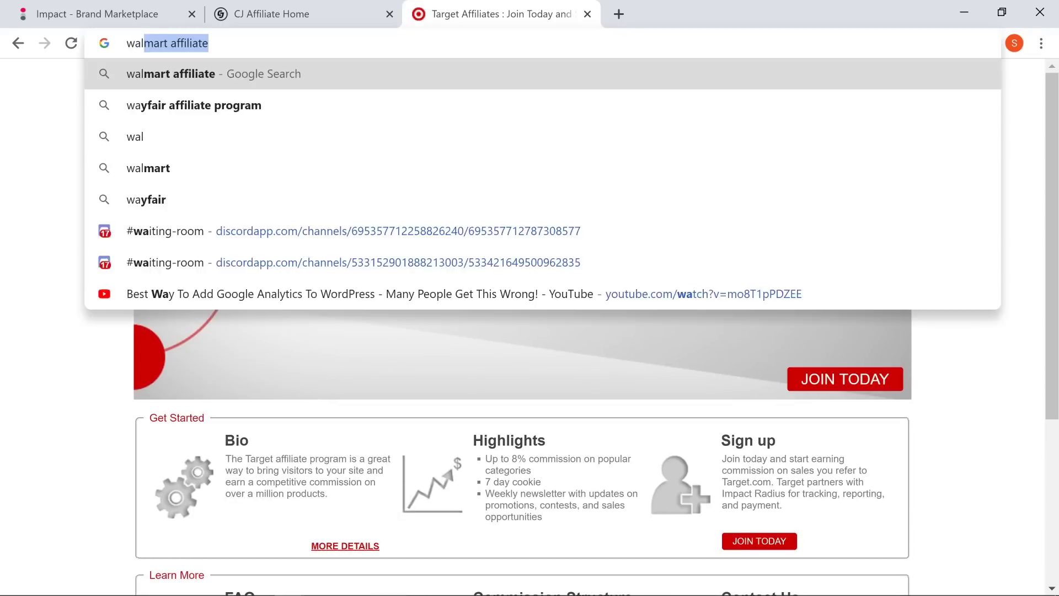
key("BackSpace")
key("BackSpace")
key("BackSpace")
key("BackSpace")
key("BackSpace")
type("e")
key("BackSpace")
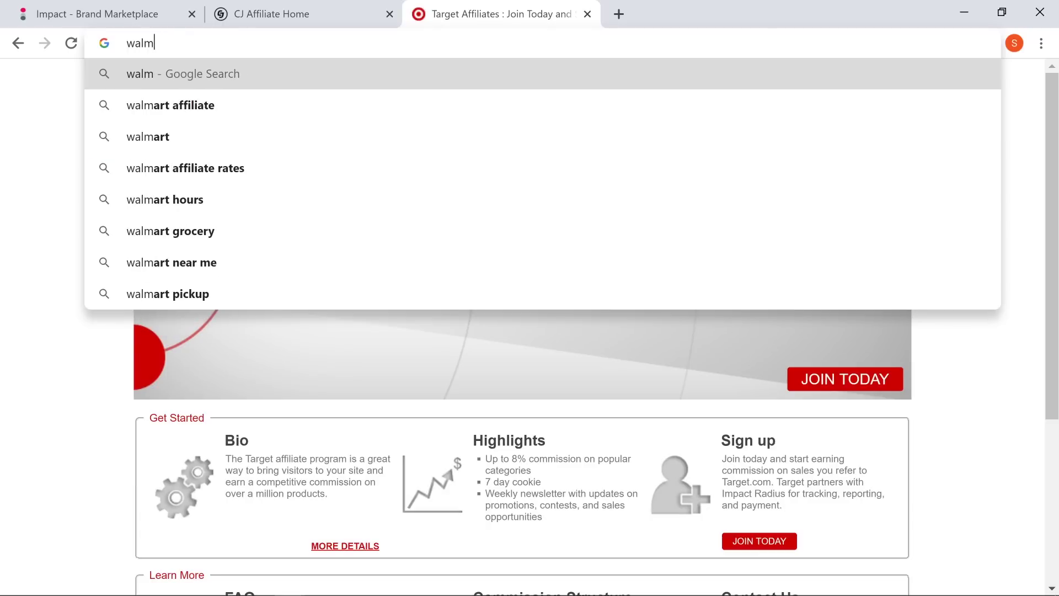
type("art")
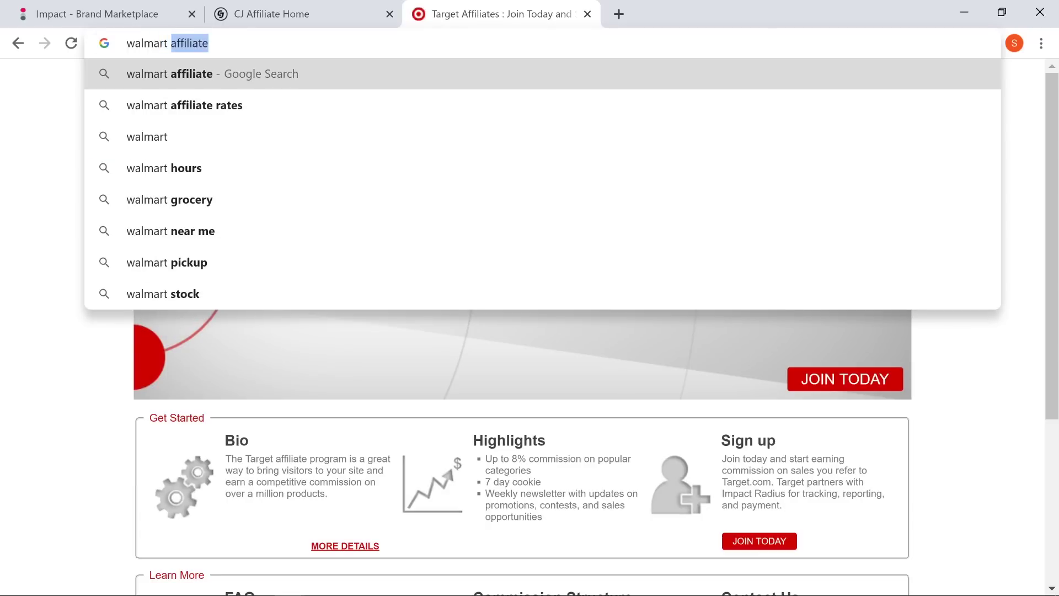
key("Return")
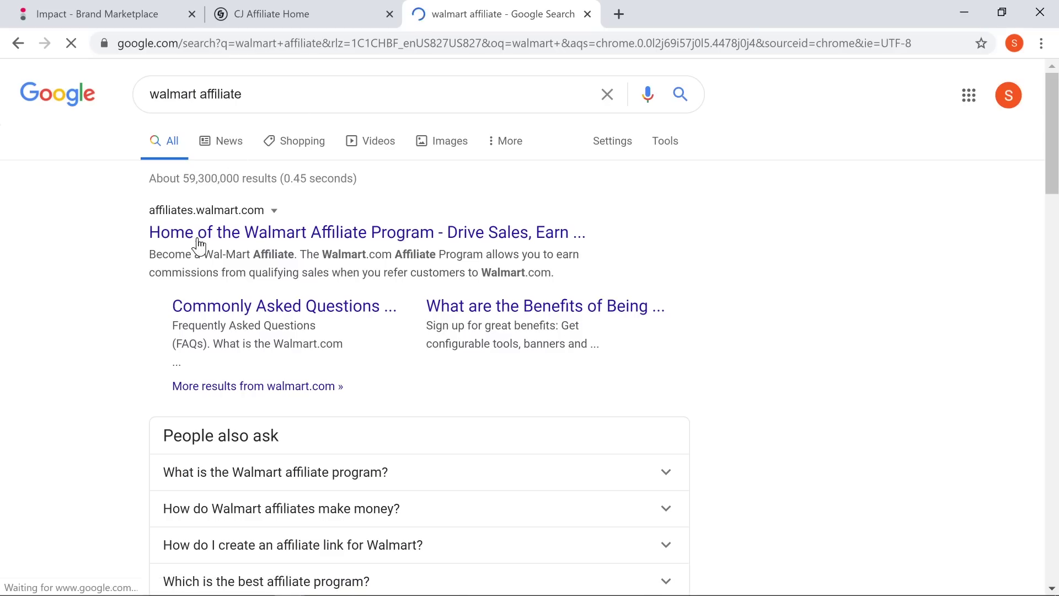
left_click(199, 237)
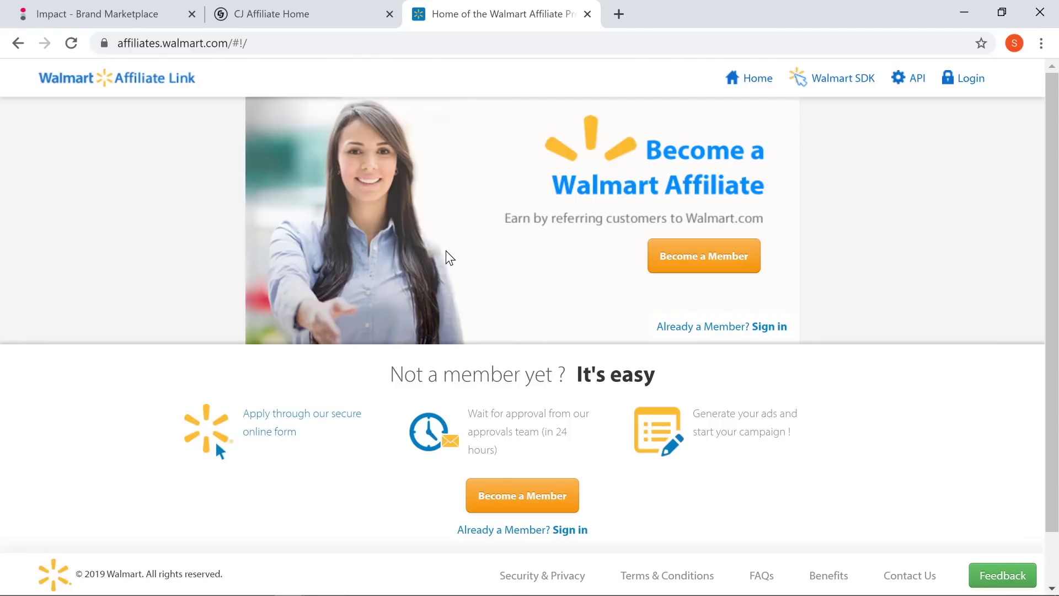
scroll(447, 258, "down", 1)
scroll(558, 284, "up", 1)
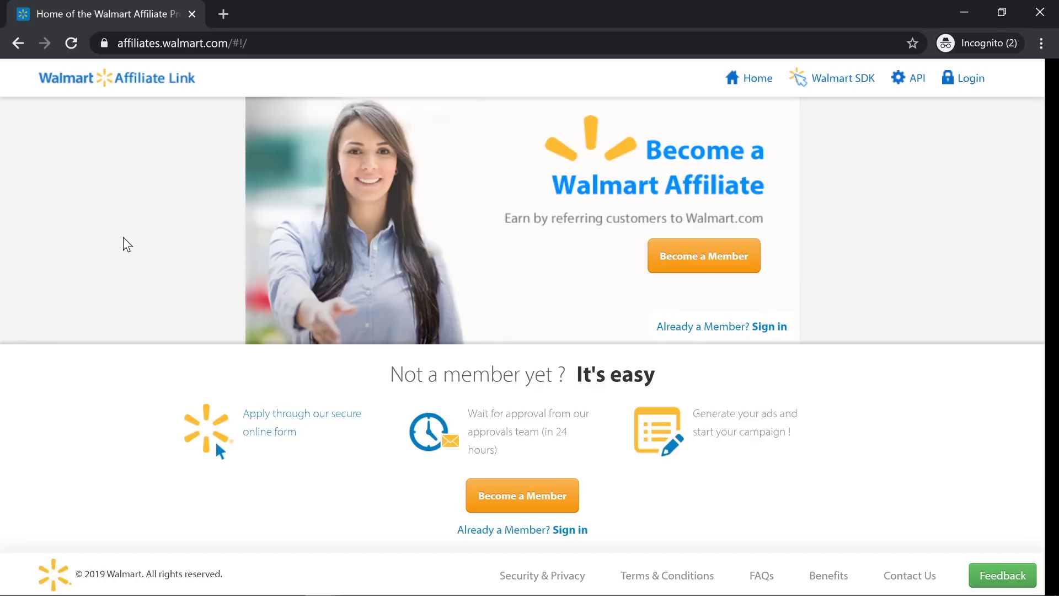
- Switch to the Millennial Money site and open its Passive Income Ideas article under Make
key("alt+Tab")
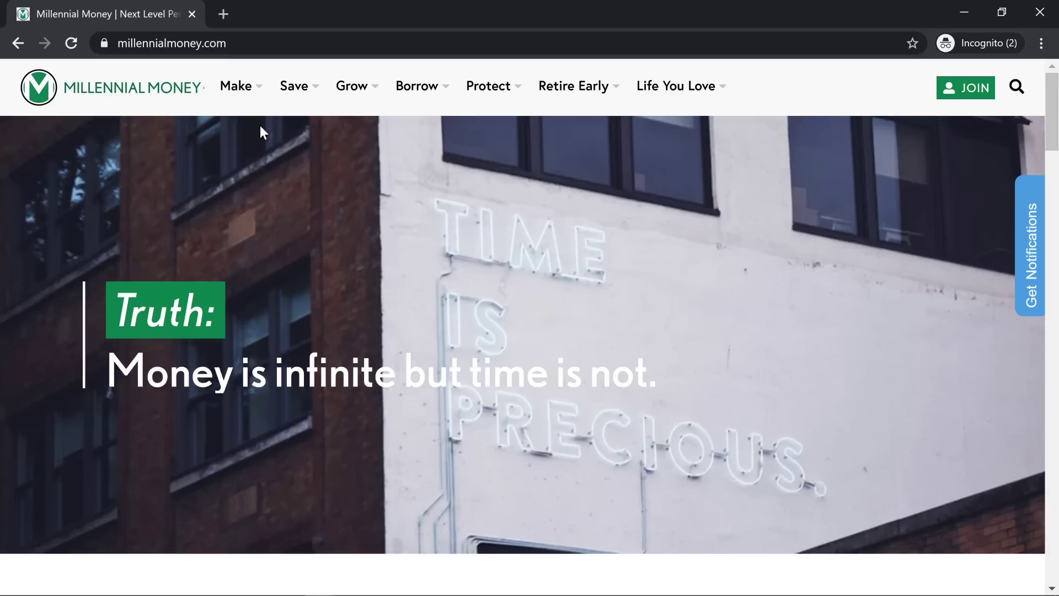
left_click(235, 88)
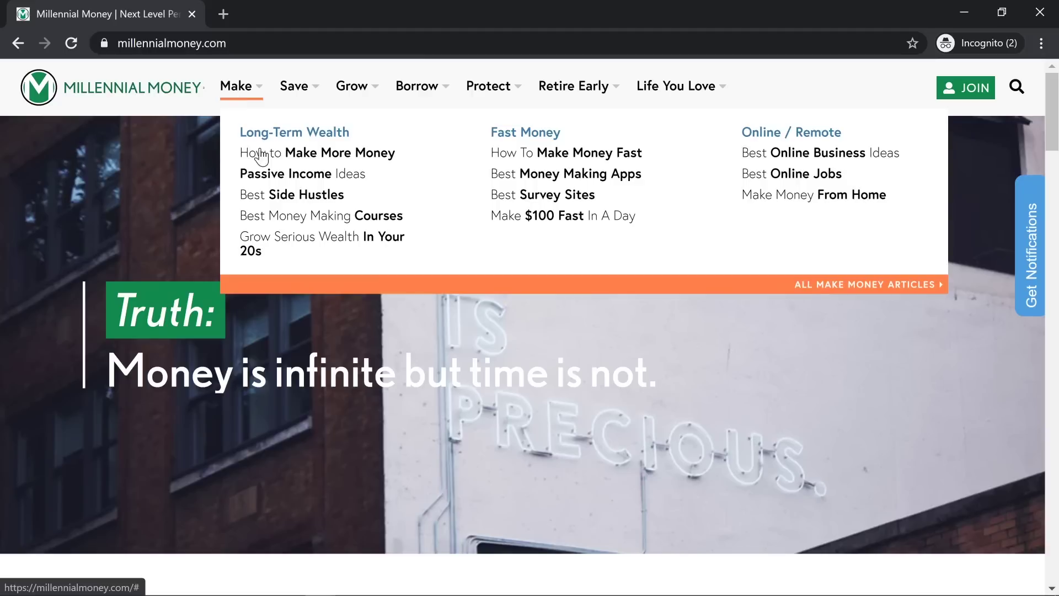
left_click(274, 177)
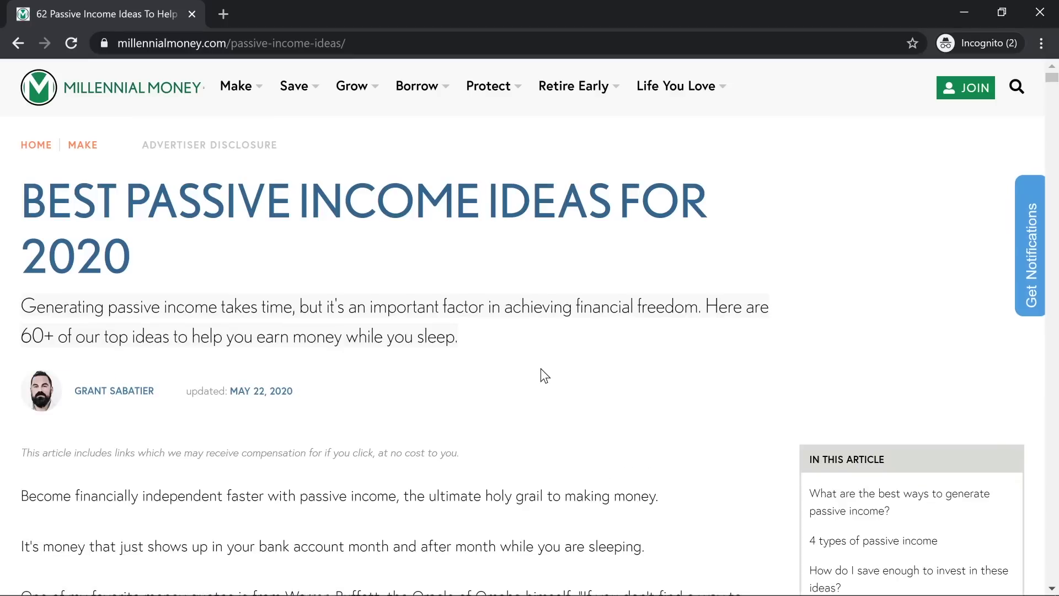
- Examine how affiliate offers are placed in the passive income article, from the ideas list through the Certificates of Deposit section
scroll(540, 369, "down", 10)
scroll(394, 352, "down", 9)
scroll(393, 353, "down", 10)
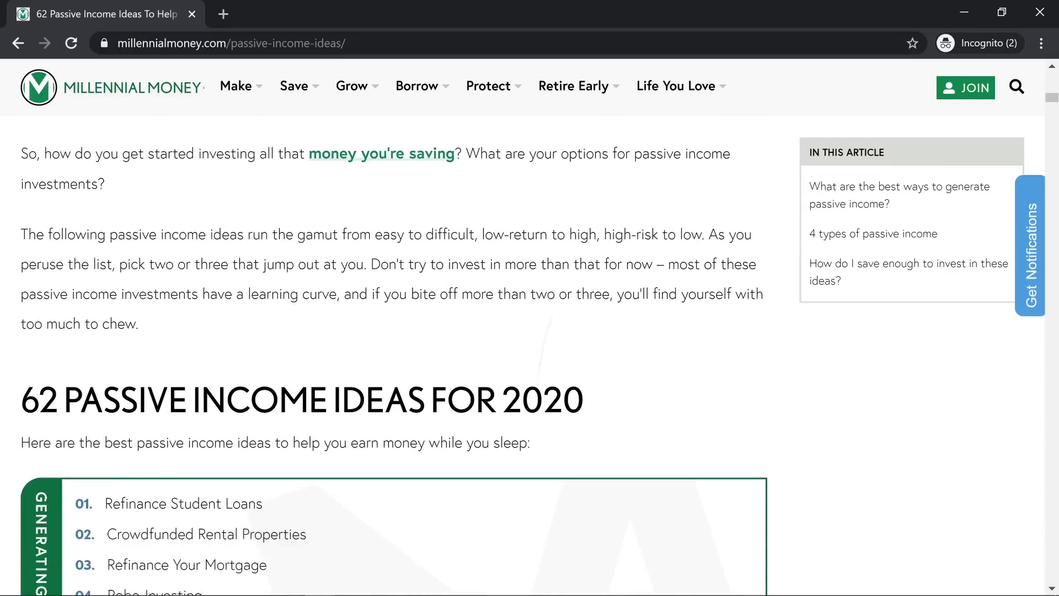
scroll(394, 352, "down", 3)
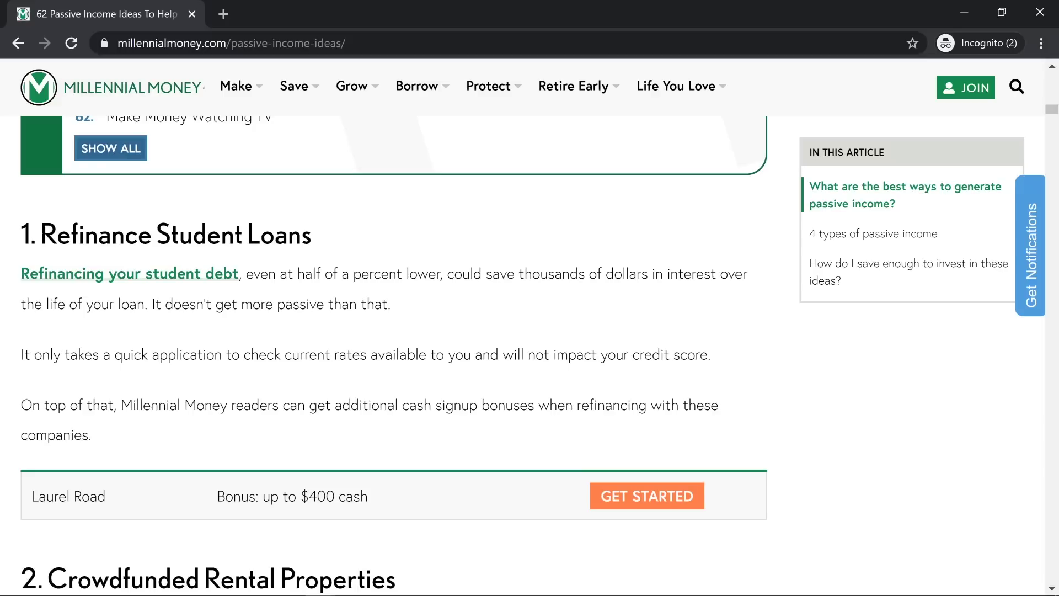
scroll(394, 353, "down", 9)
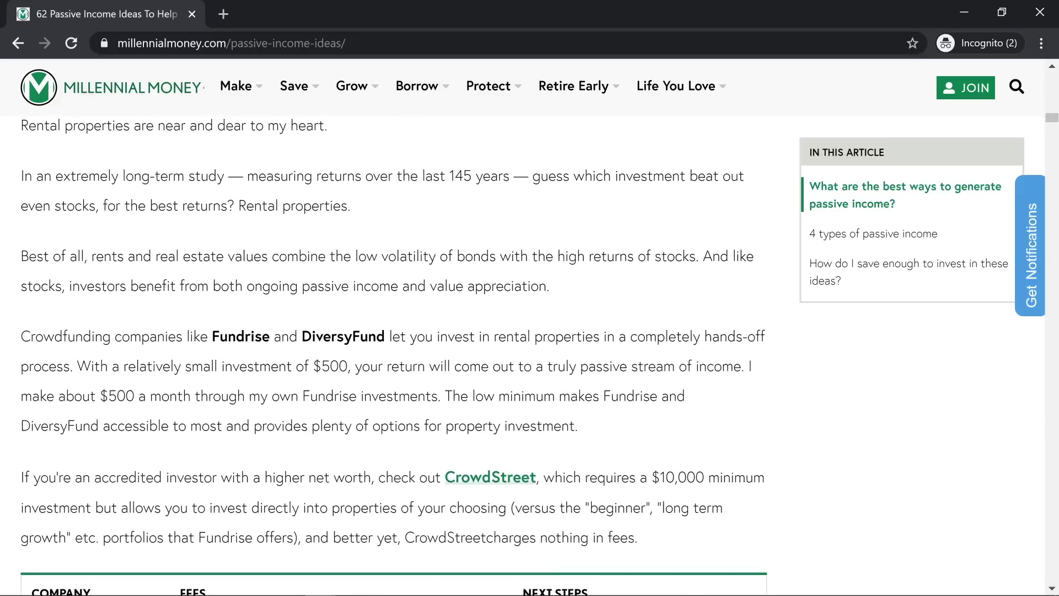
scroll(393, 353, "down", 10)
scroll(394, 353, "down", 3)
scroll(394, 353, "down", 6)
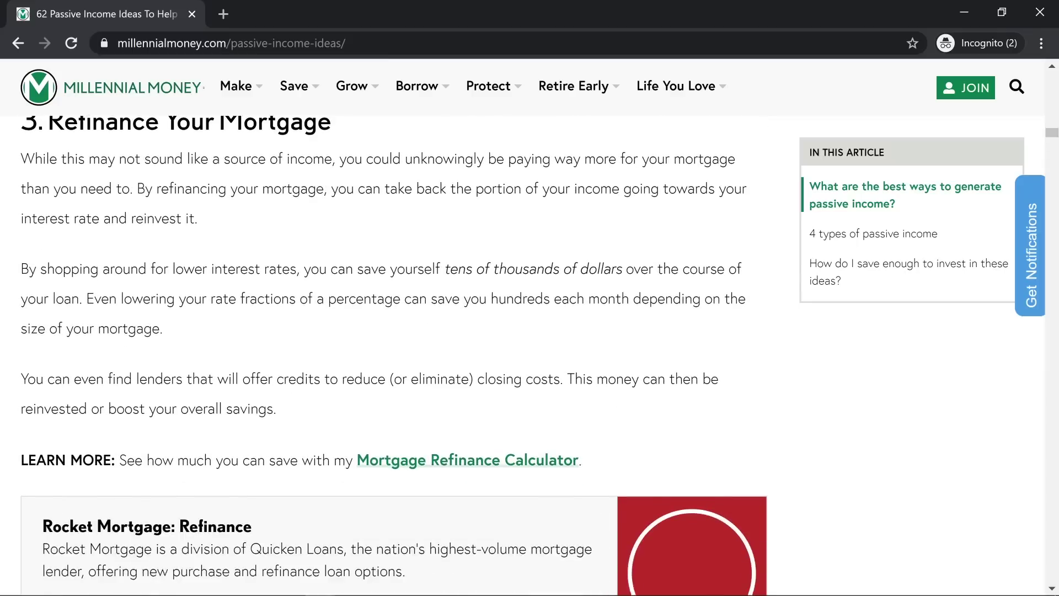
scroll(393, 353, "down", 8)
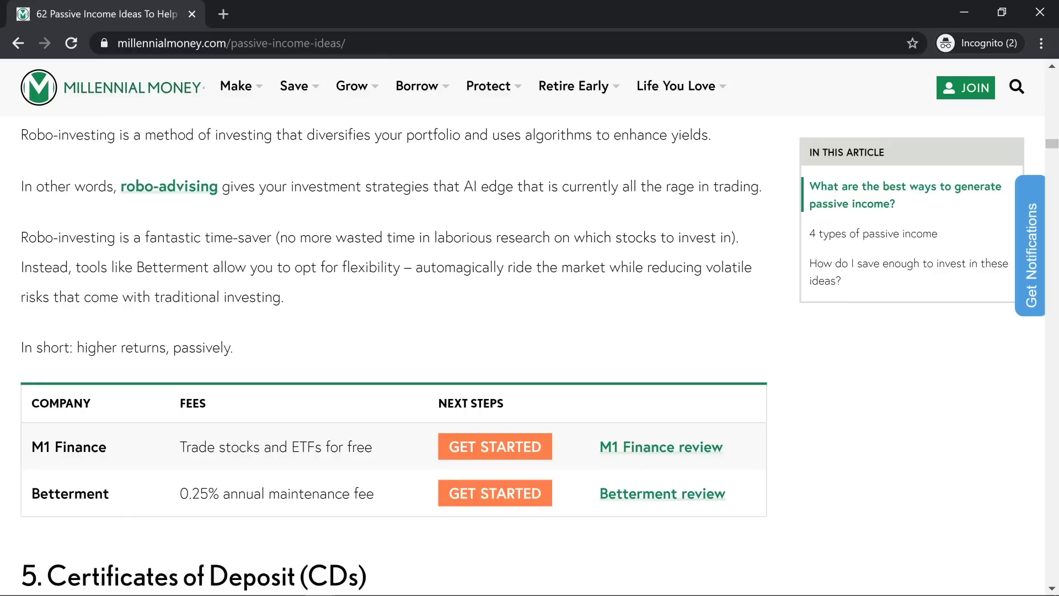
scroll(394, 353, "down", 3)
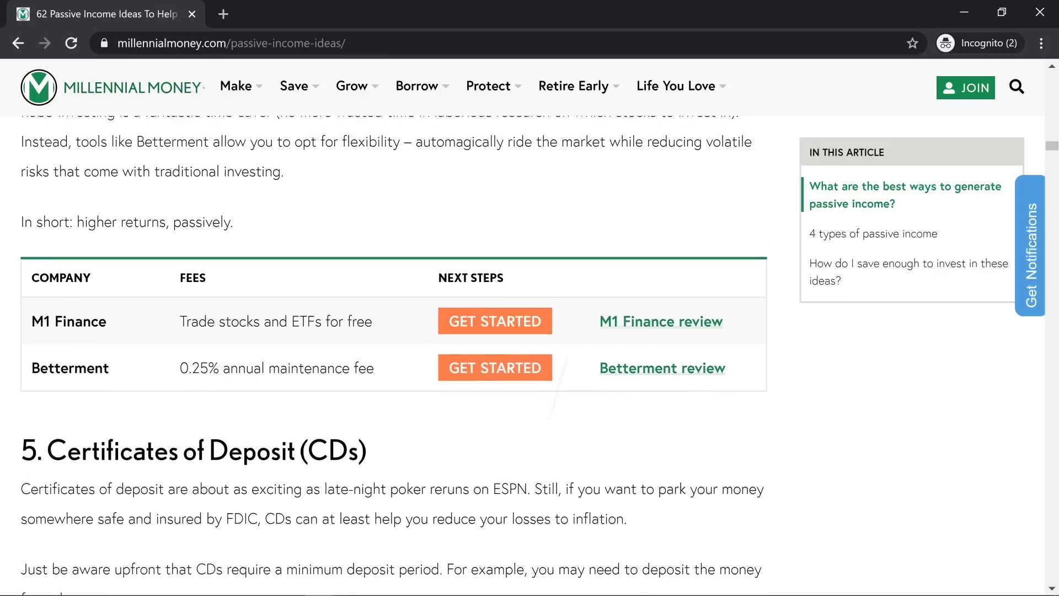
scroll(394, 353, "down", 7)
scroll(394, 353, "up", 2)
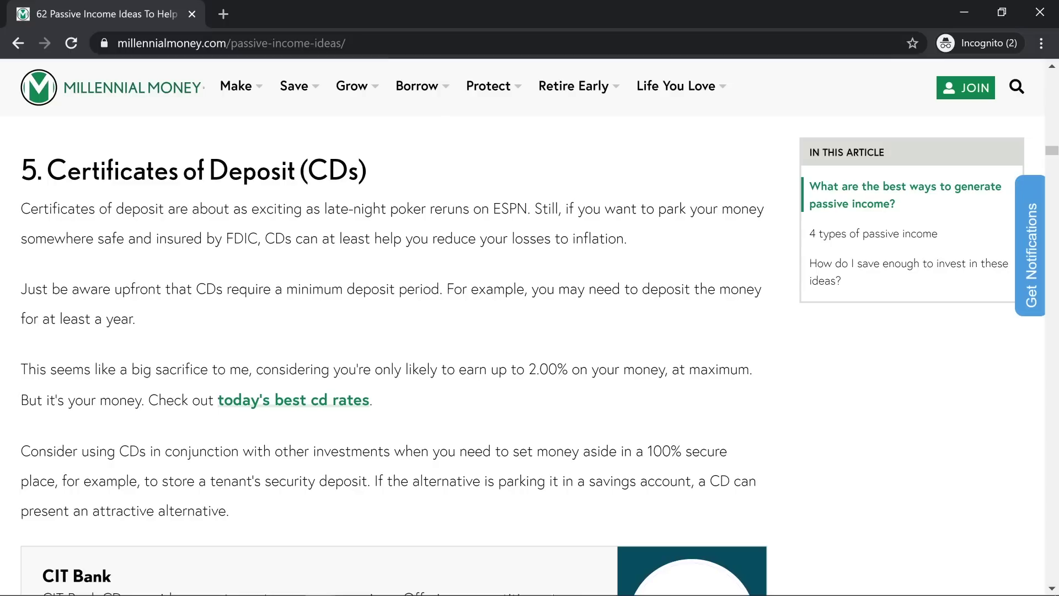
- Follow the CIT Bank affiliate link in the Certificates of Deposit section and return to the passive income article
scroll(393, 356, "down", 5)
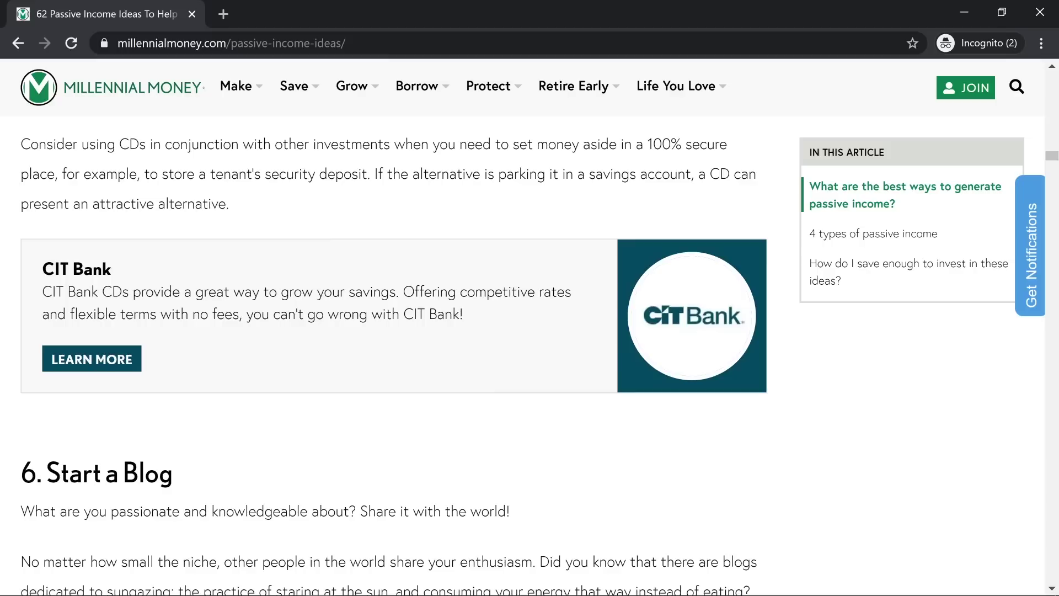
left_click(80, 360)
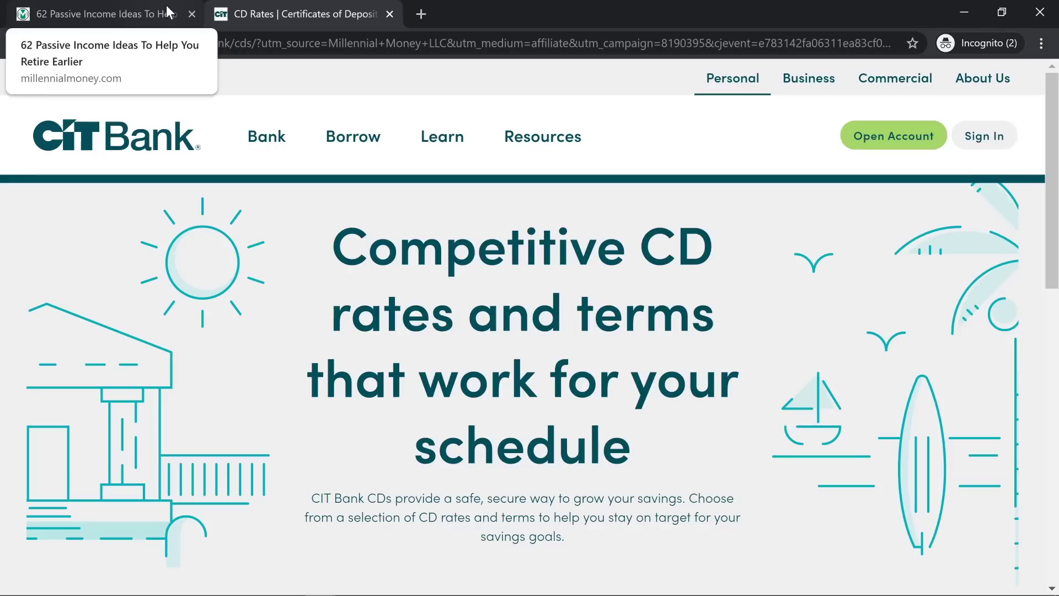
left_click(110, 7)
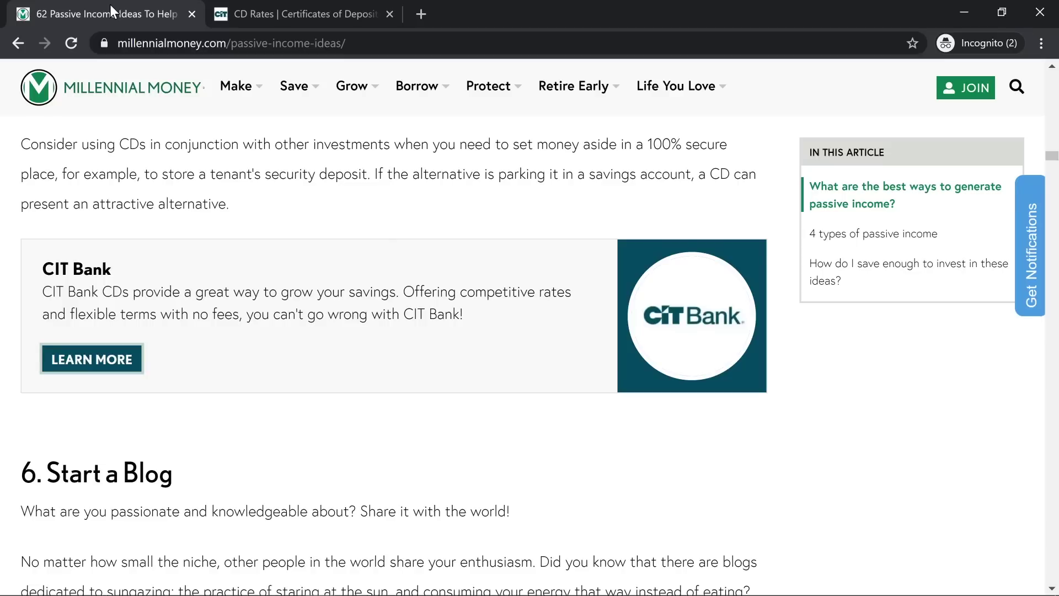
- Read the Start a Blog and Neighbor sections, and close the article and the CIT Bank page
scroll(418, 465, "down", 4)
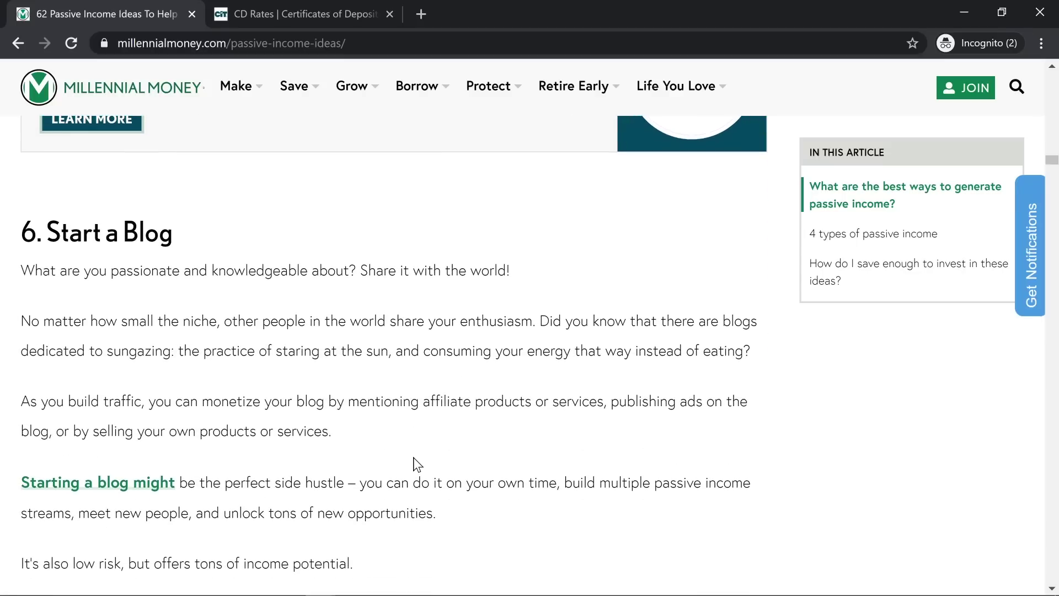
scroll(417, 464, "down", 8)
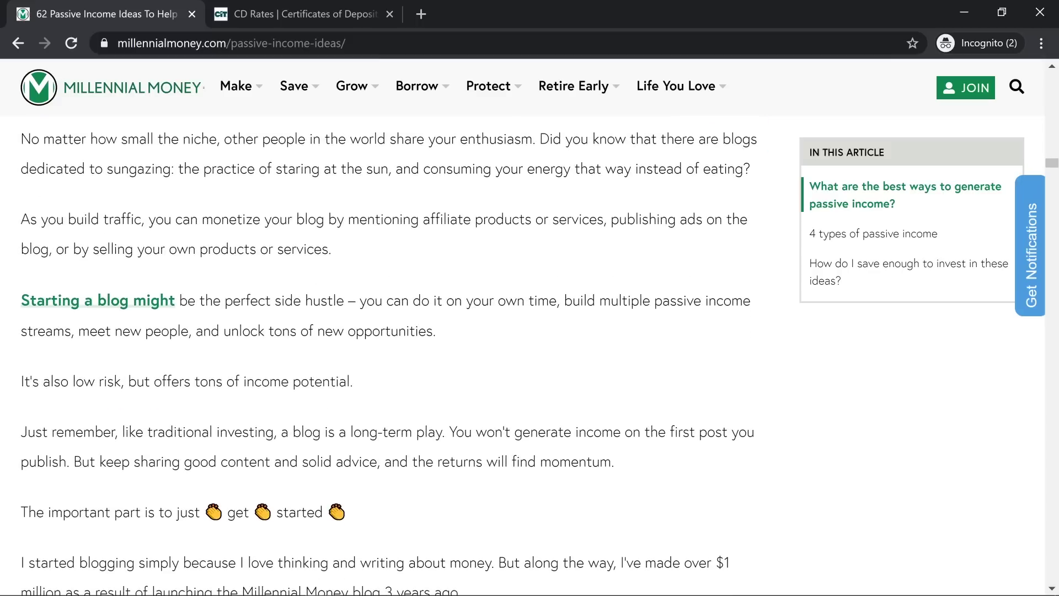
scroll(386, 353, "down", 1)
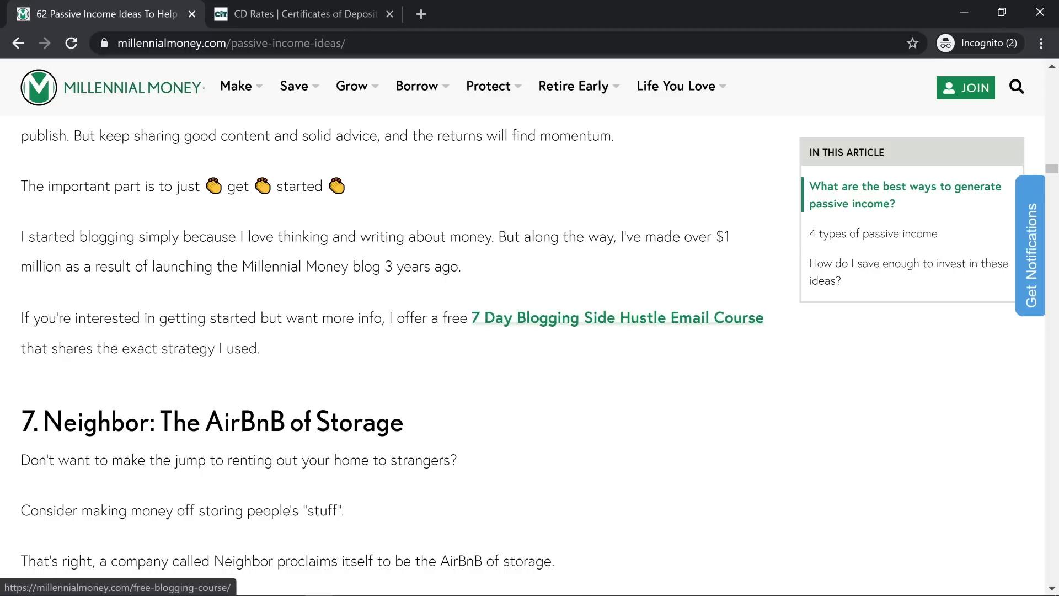
scroll(430, 328, "down", 5)
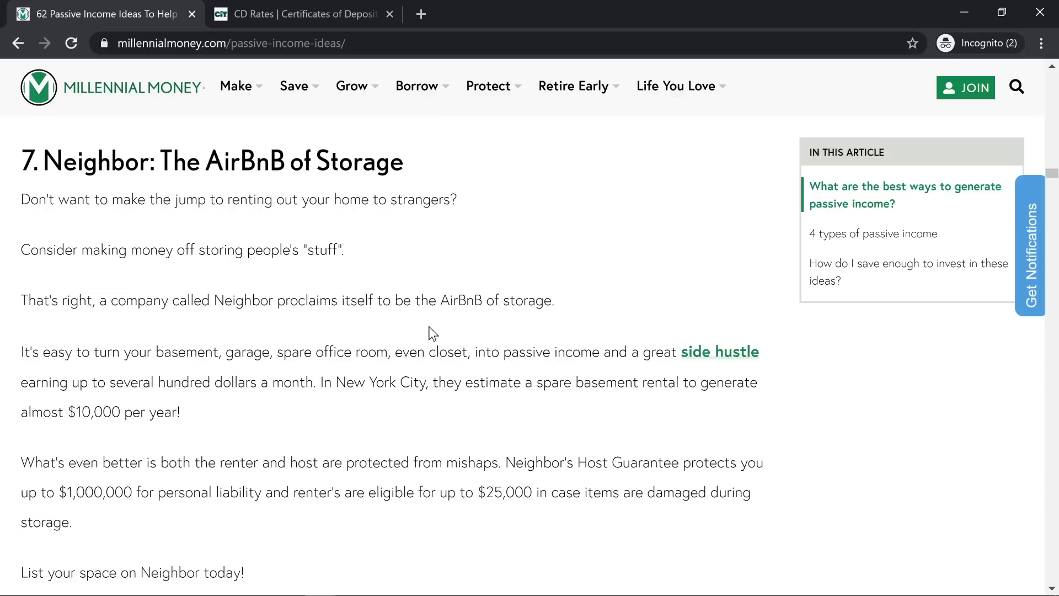
left_click(192, 14)
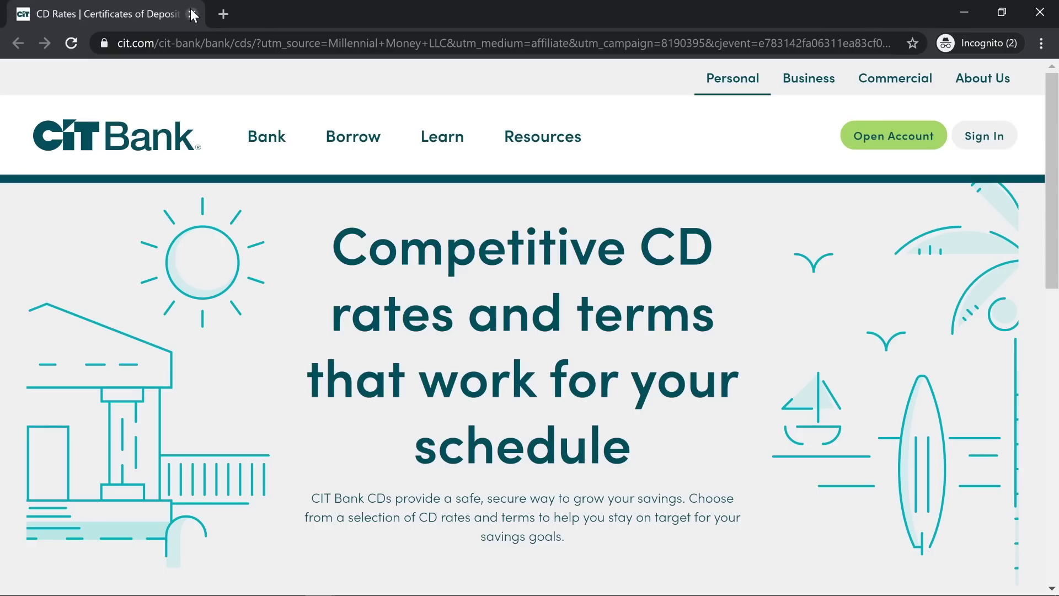
left_click(192, 13)
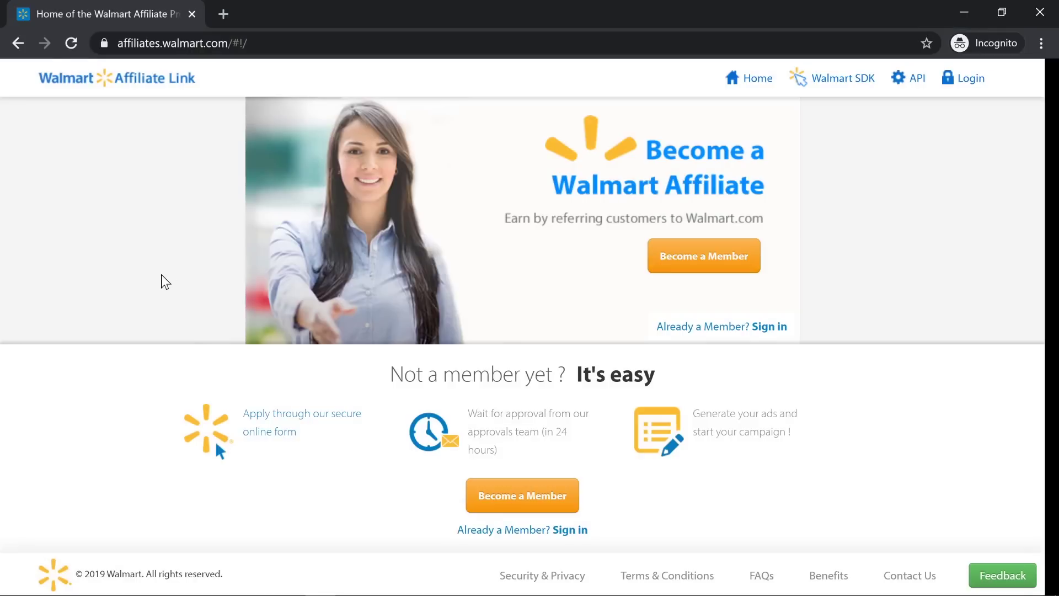